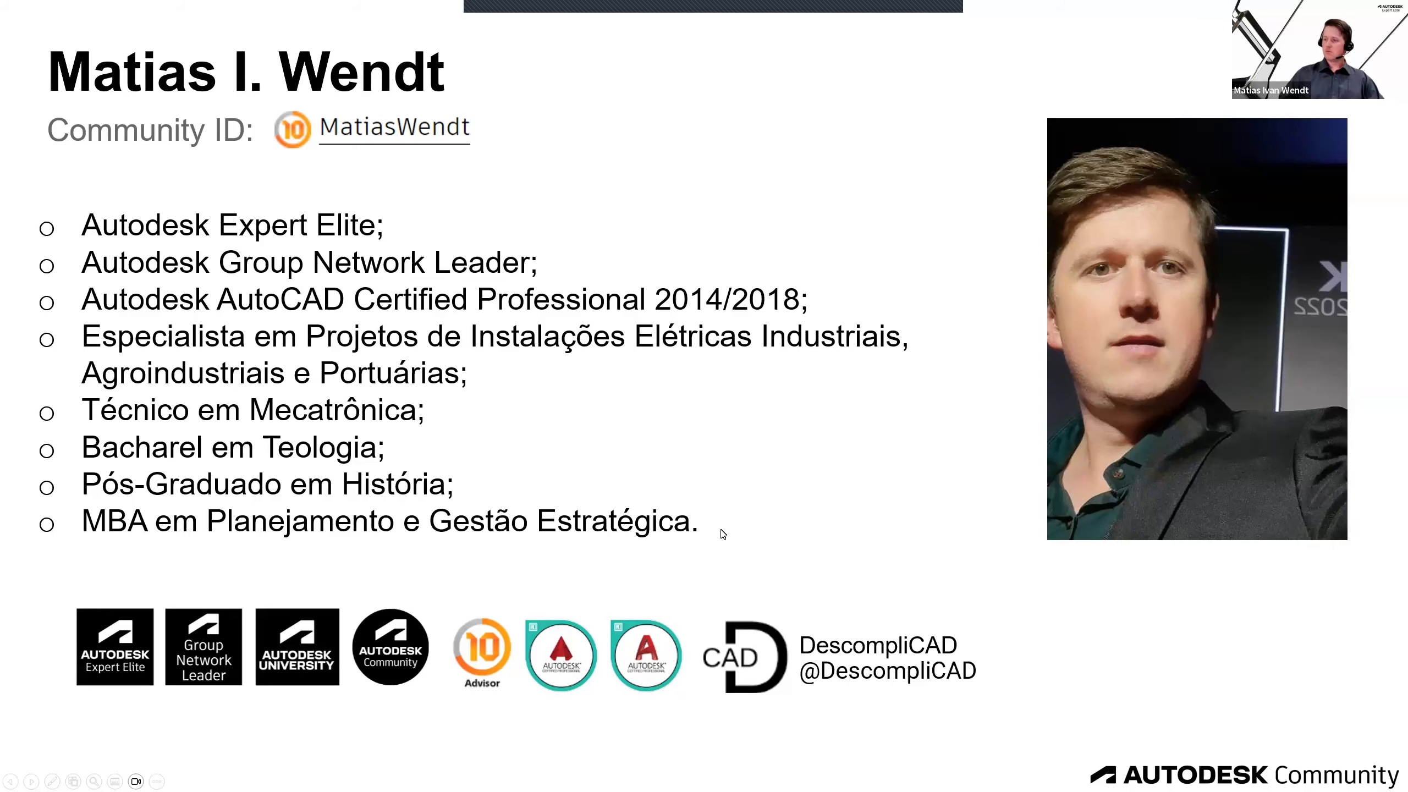
Advance to the slide introducing the Pro-Elétrica plugin for AutoCAD 2024
{"action": "left_click", "coordinate": [706, 462]}
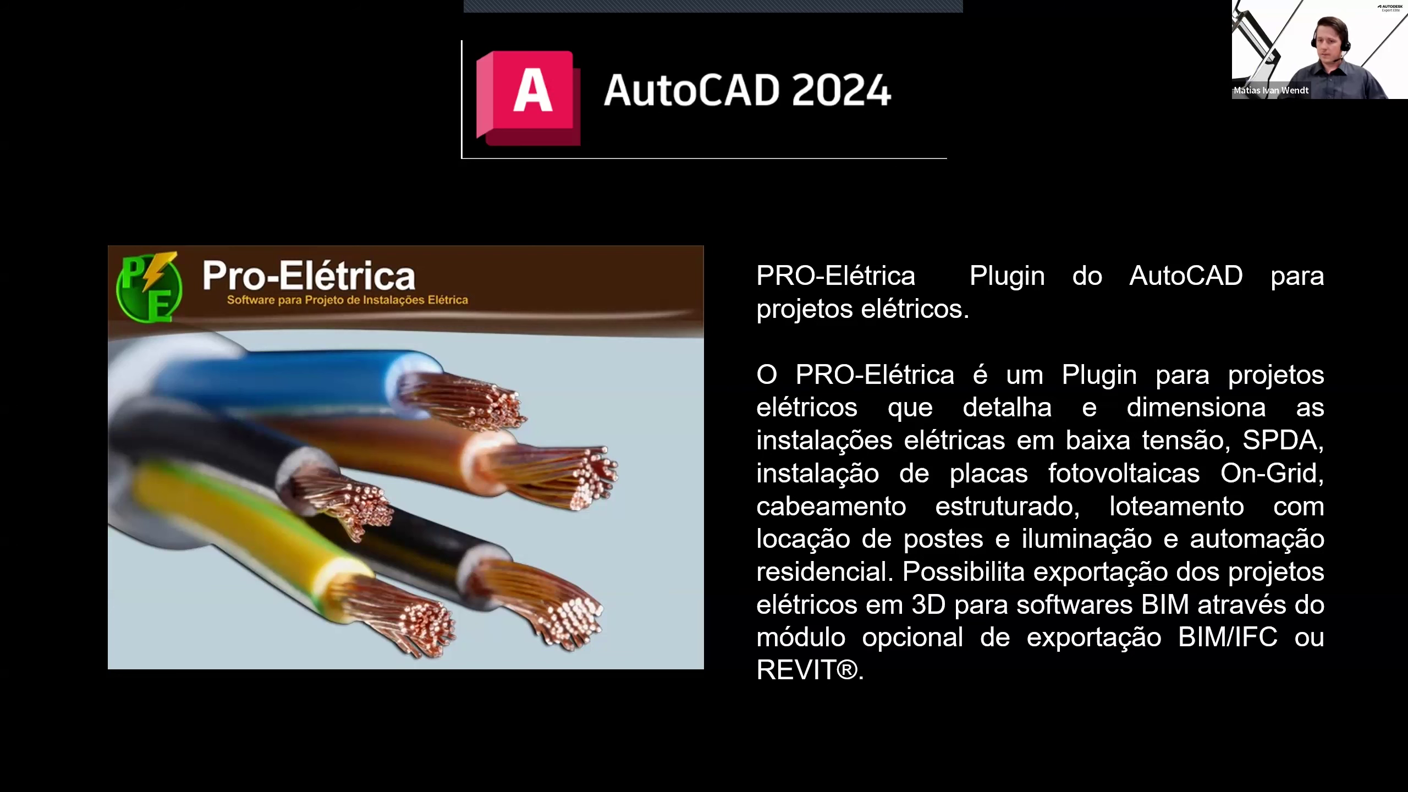
Switch to AutoCAD, pan the building drawing, and fully expand the ProElétrica ribbon panels
{"action": "key", "text": "alt+Tab"}
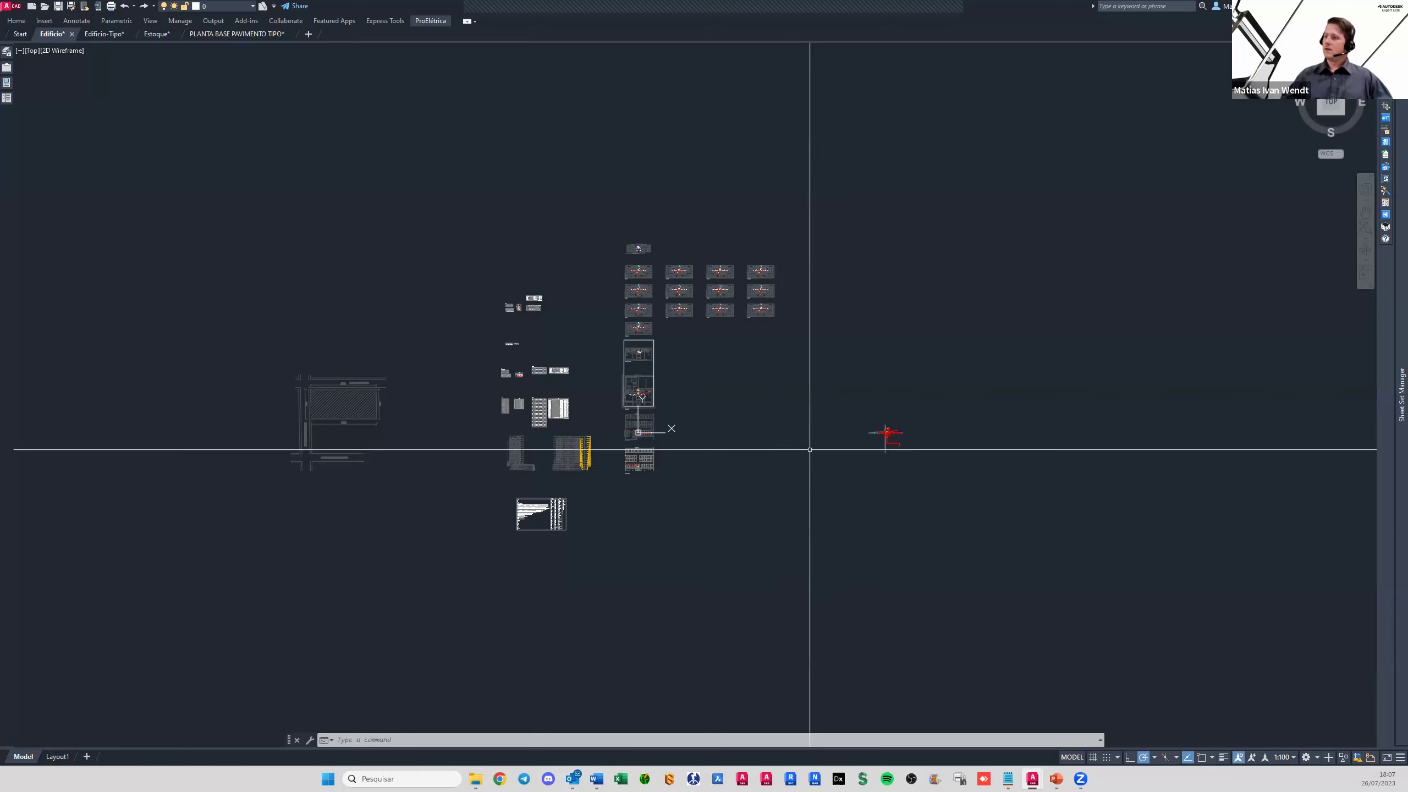
{"action": "middle_click_drag", "start_coordinate": [563, 261], "coordinate": [594, 294]}
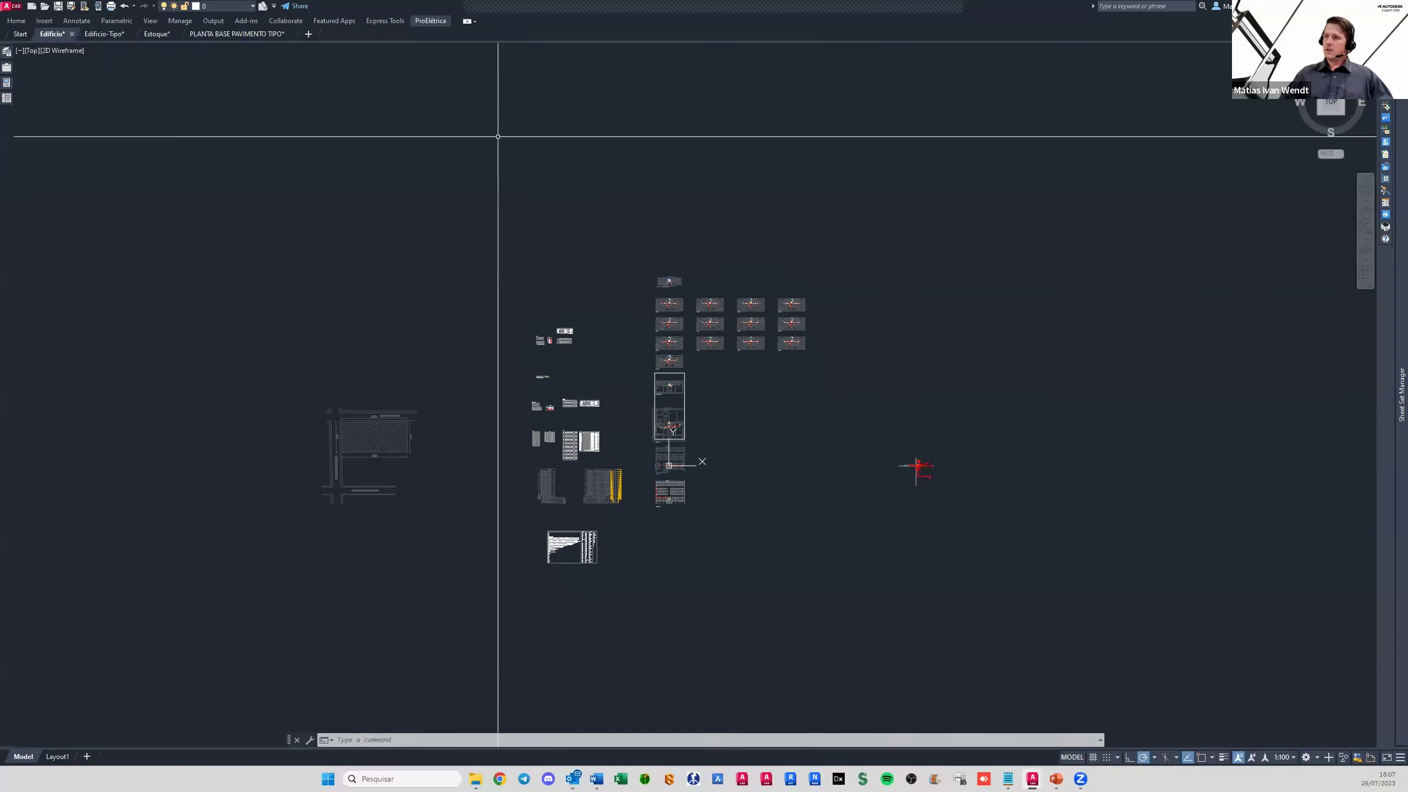
{"action": "left_click", "coordinate": [467, 21]}
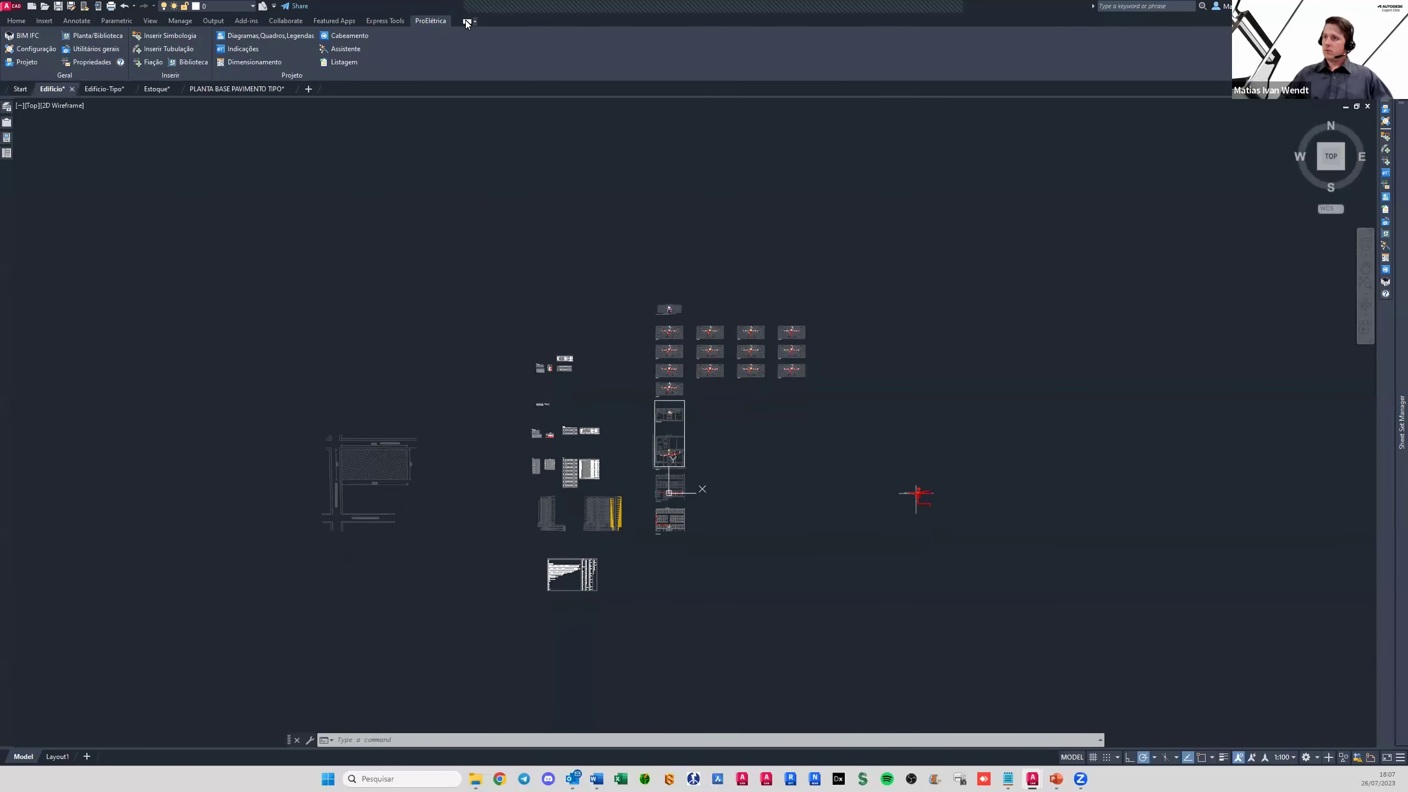
{"action": "left_click", "coordinate": [468, 21]}
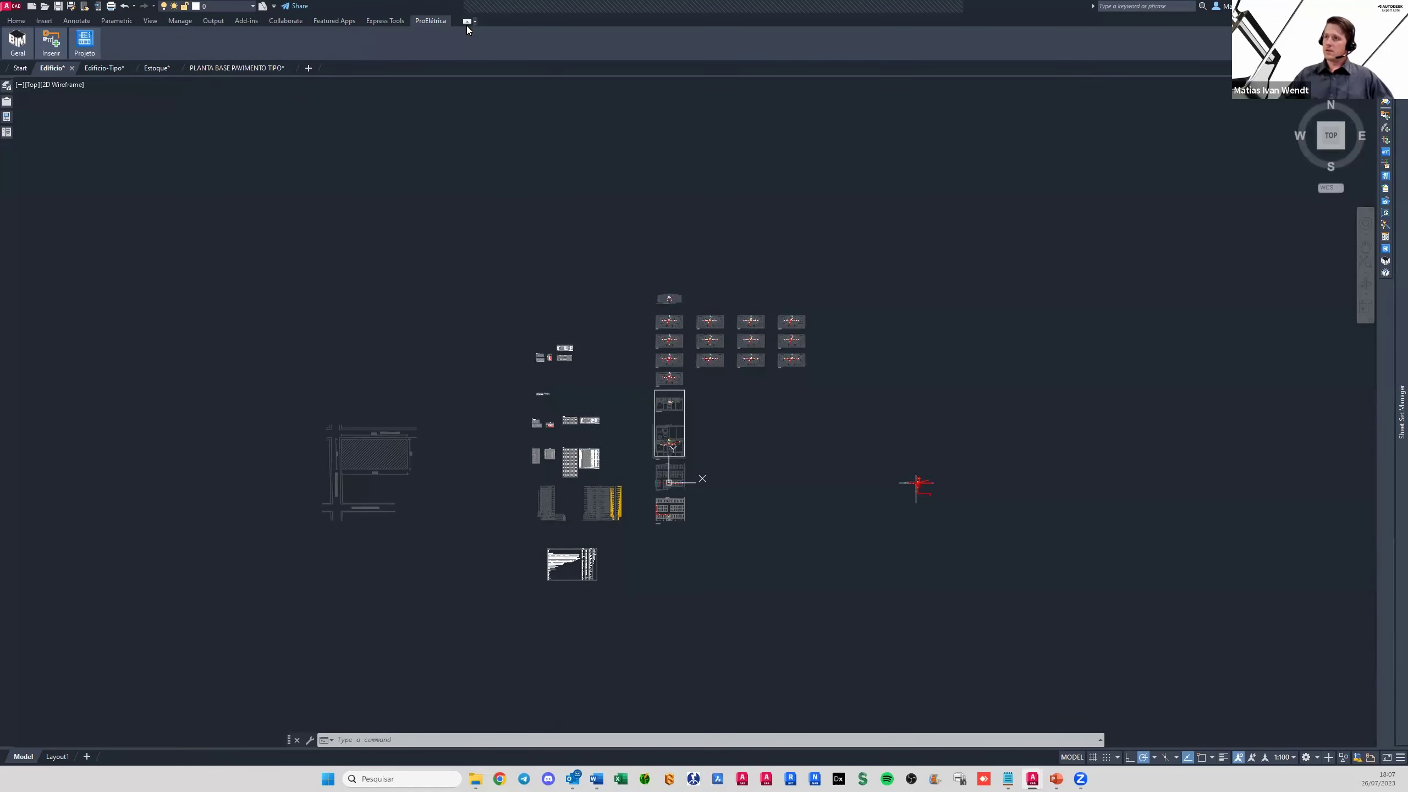
{"action": "left_click", "coordinate": [467, 21]}
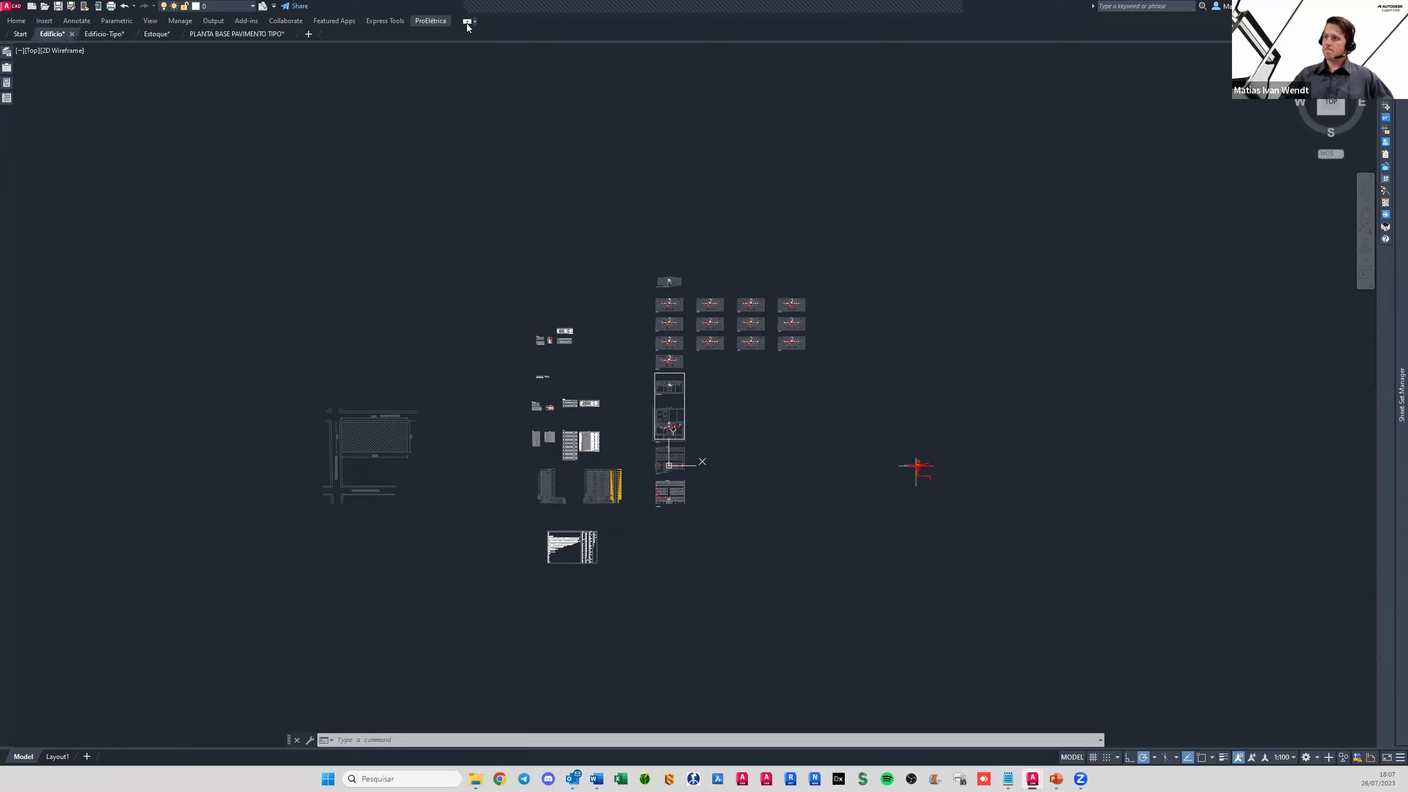
{"action": "left_click", "coordinate": [468, 21]}
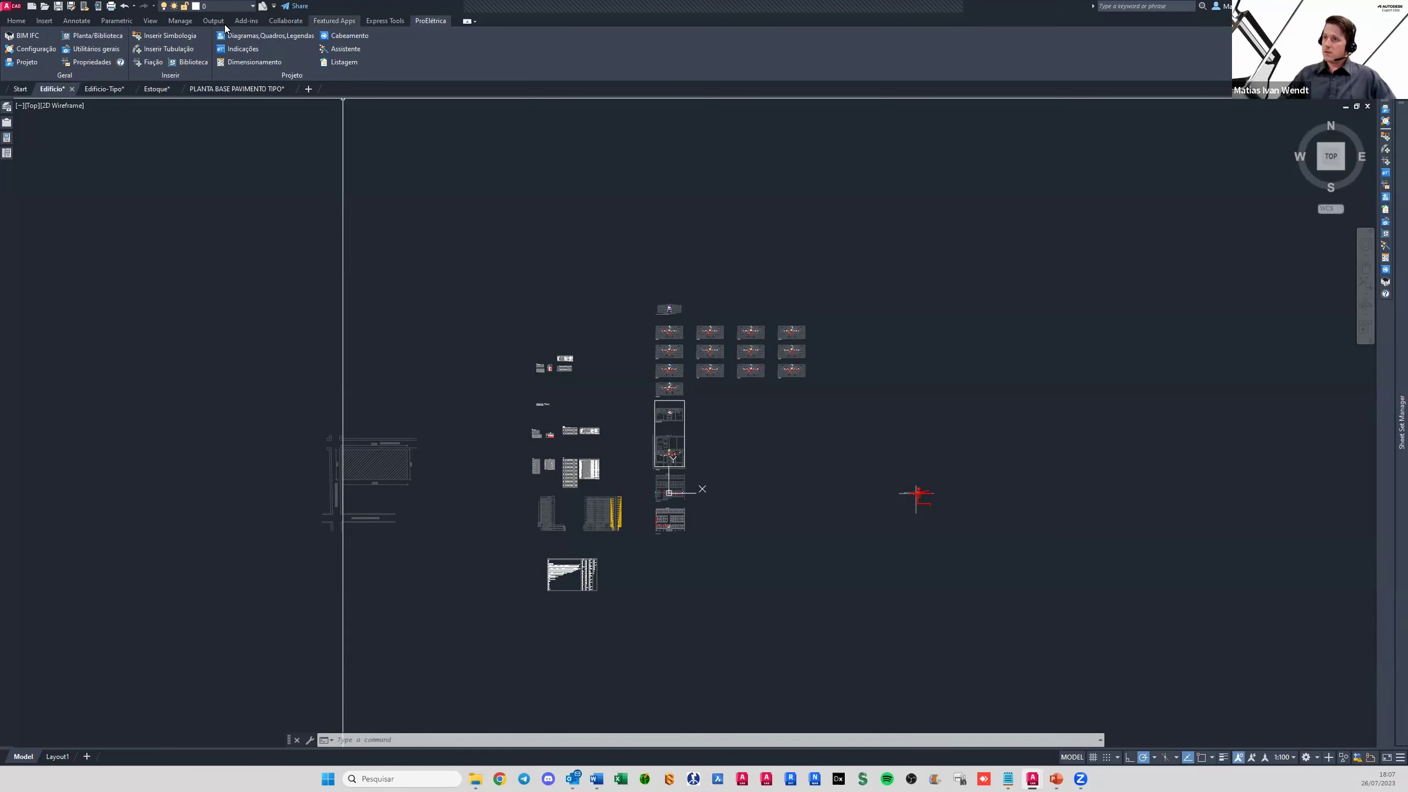
{"action": "mouse_move", "coordinate": [1330, 156]}
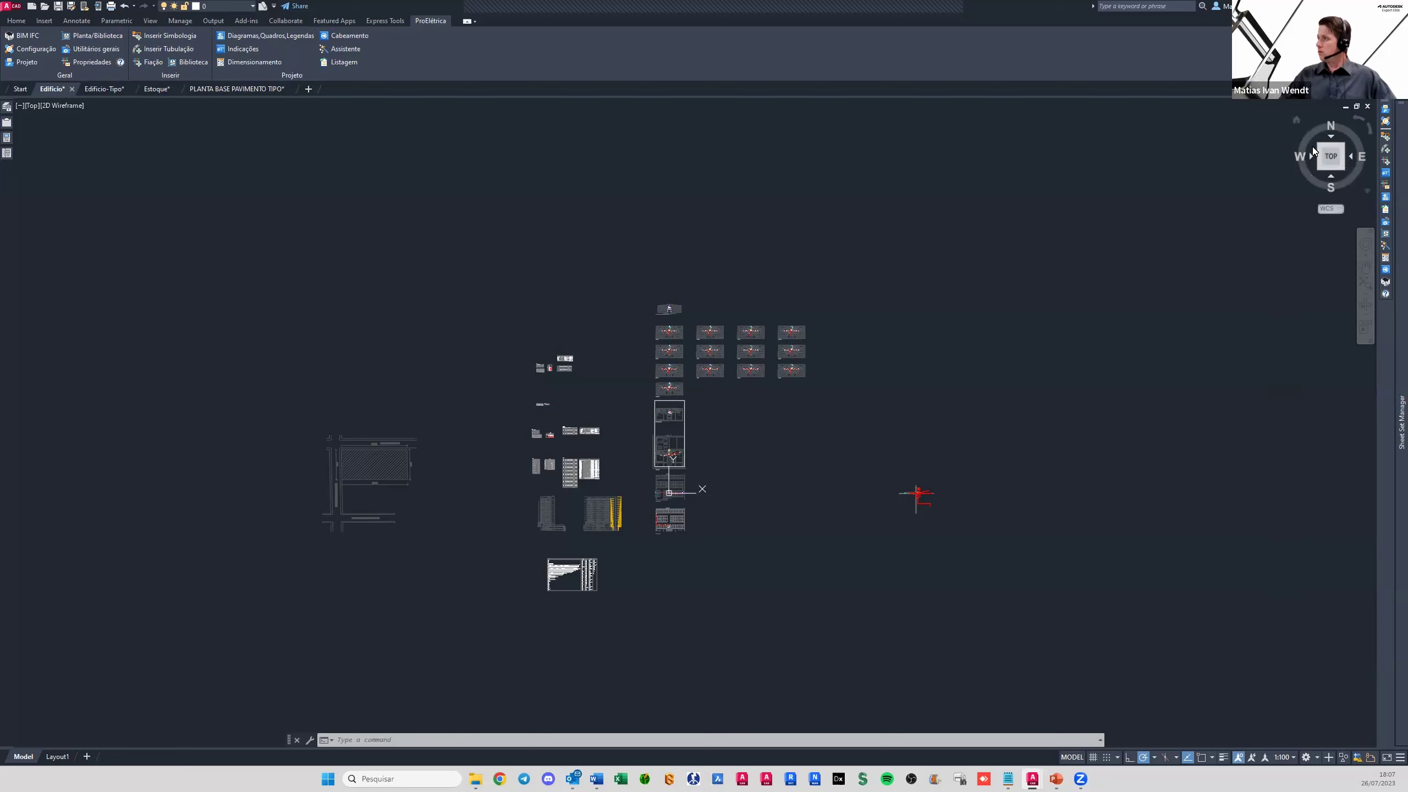
{"action": "left_click_drag", "start_coordinate": [1384, 106], "coordinate": [635, 173]}
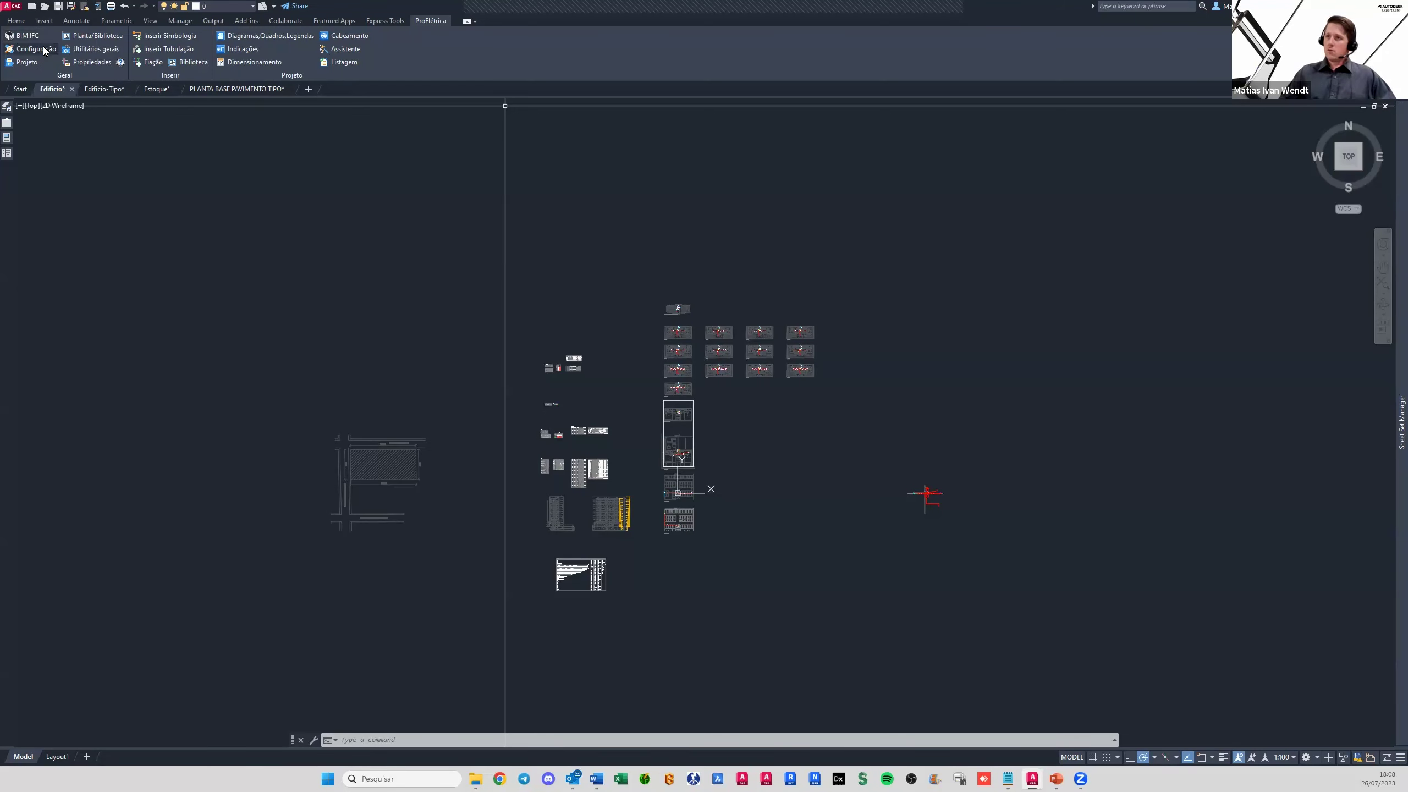
{"action": "left_click", "coordinate": [29, 51]}
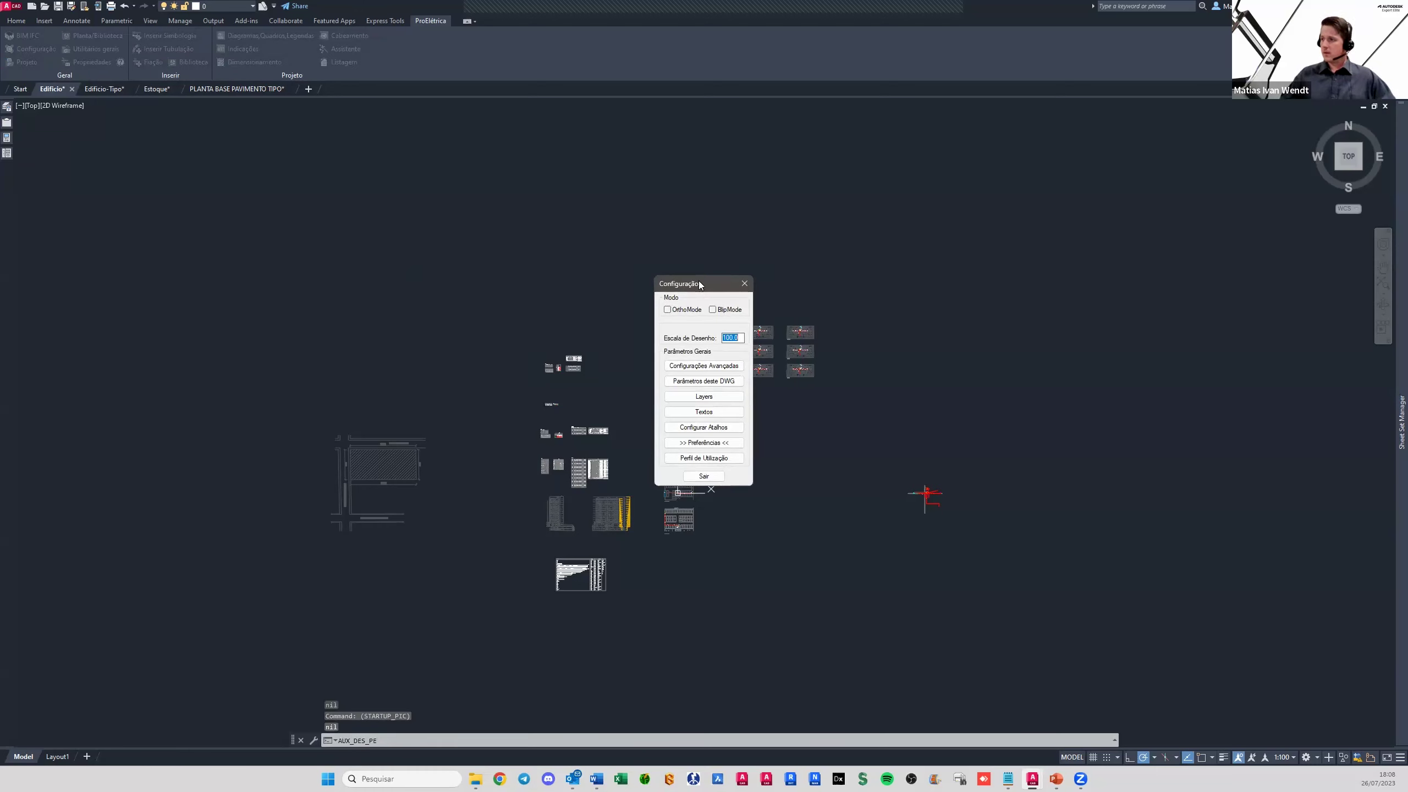
{"action": "left_click_drag", "start_coordinate": [700, 284], "coordinate": [578, 222]}
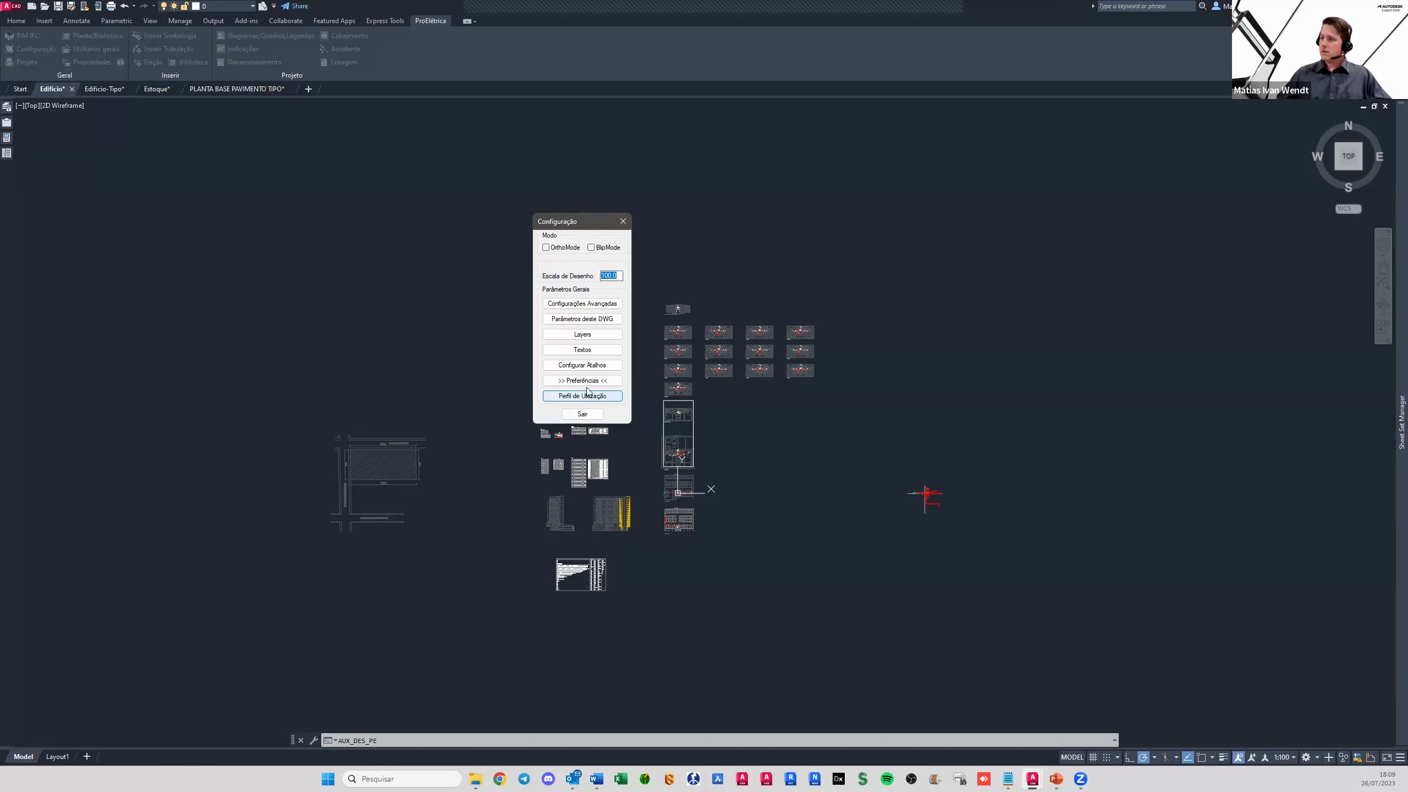
{"action": "left_click", "coordinate": [578, 305]}
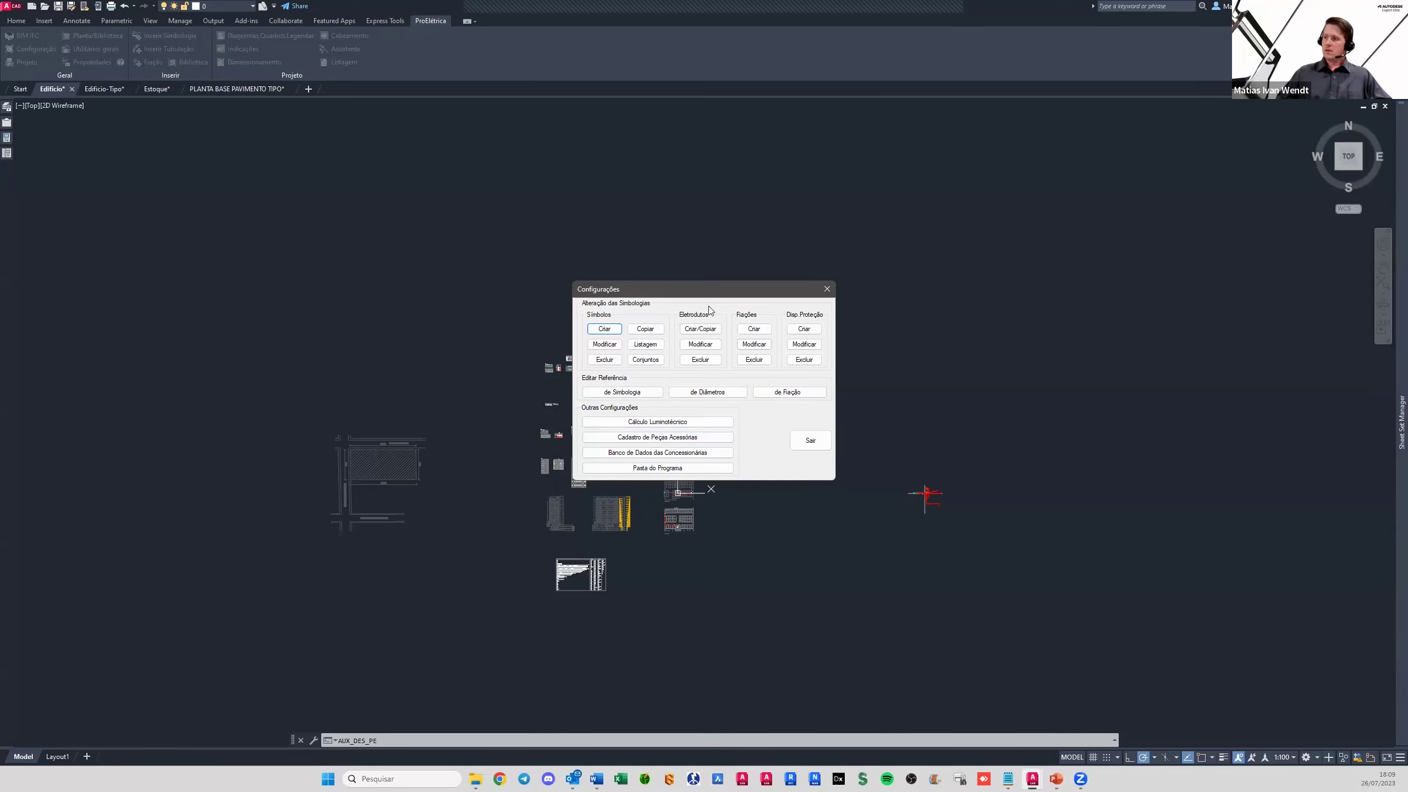
{"action": "left_click_drag", "start_coordinate": [577, 287], "coordinate": [449, 277]}
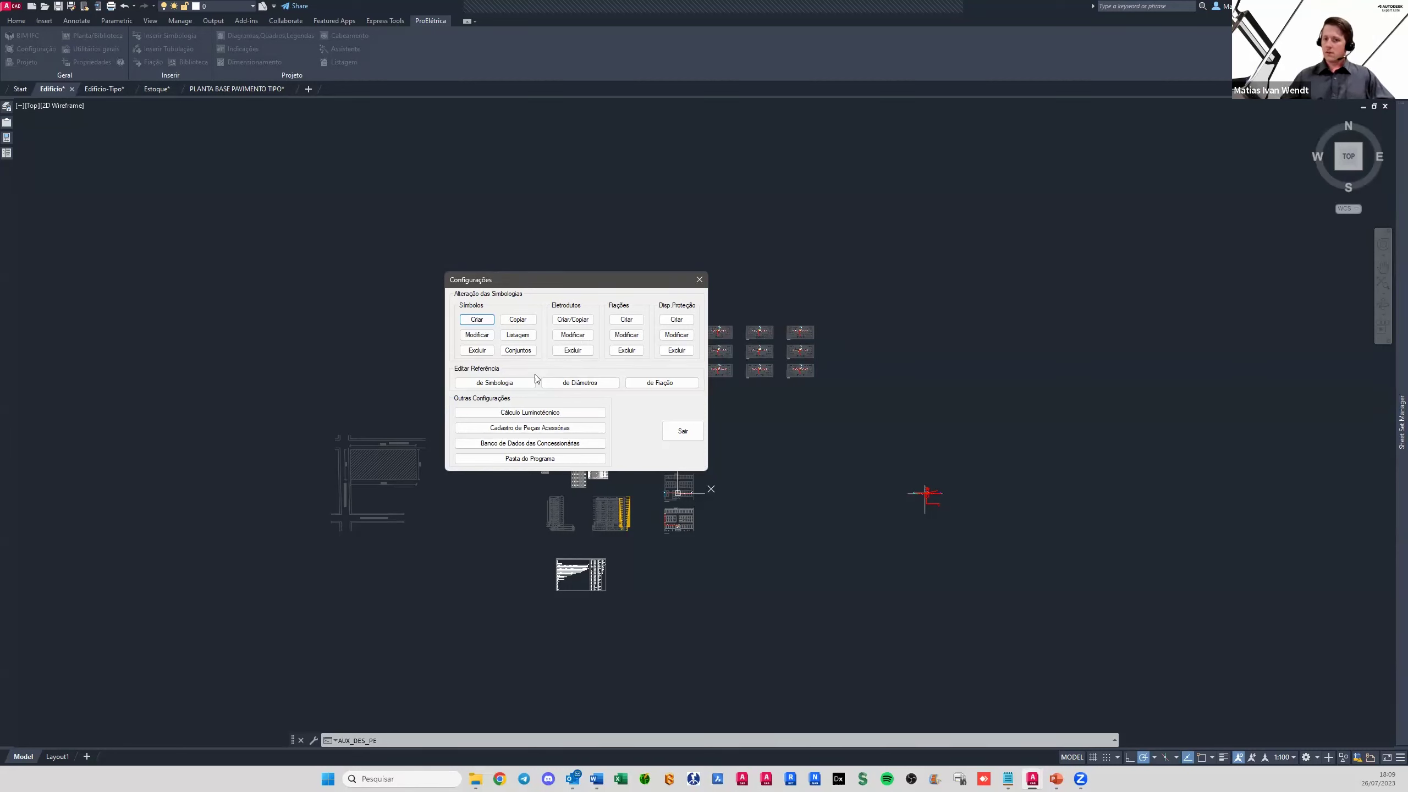
{"action": "left_click", "coordinate": [683, 431]}
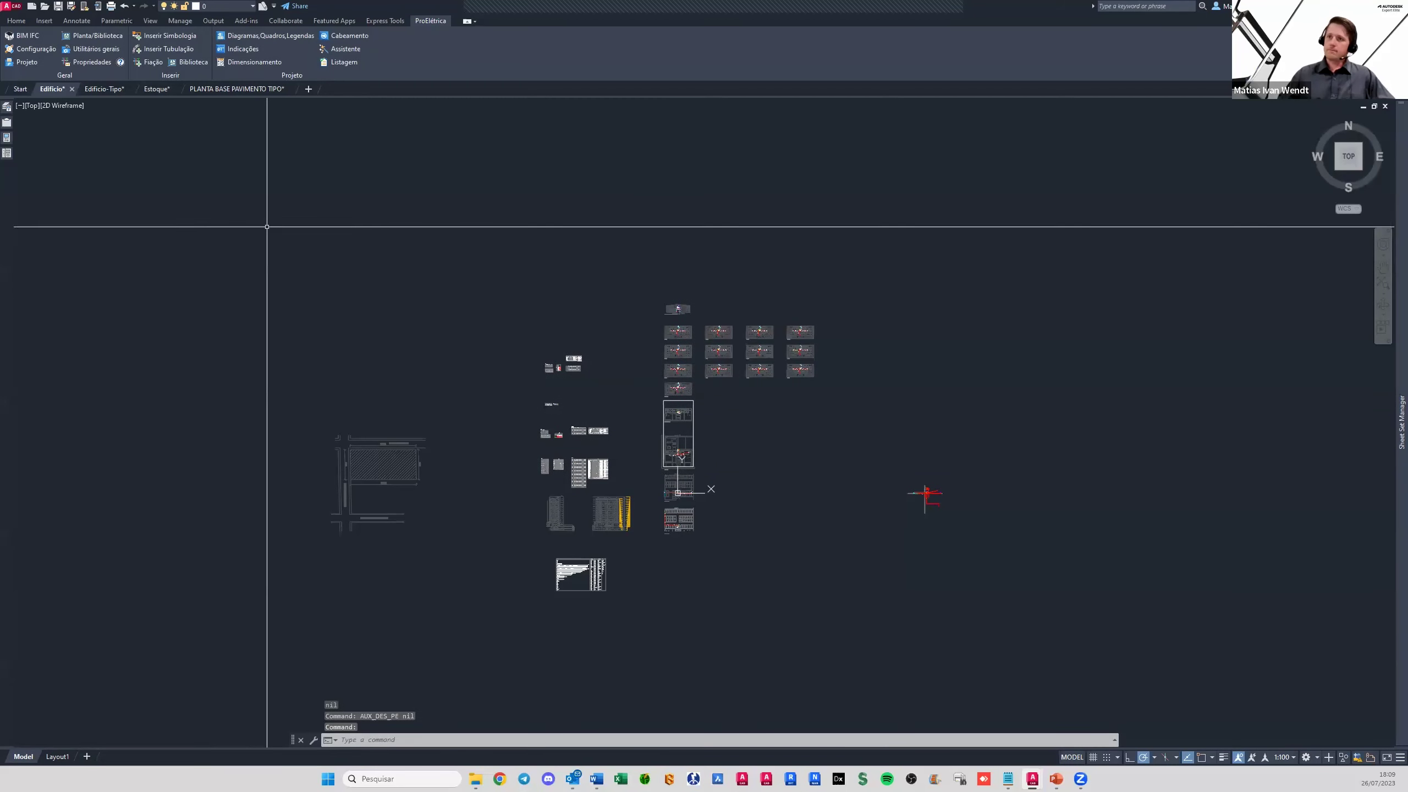
{"action": "left_click", "coordinate": [30, 64]}
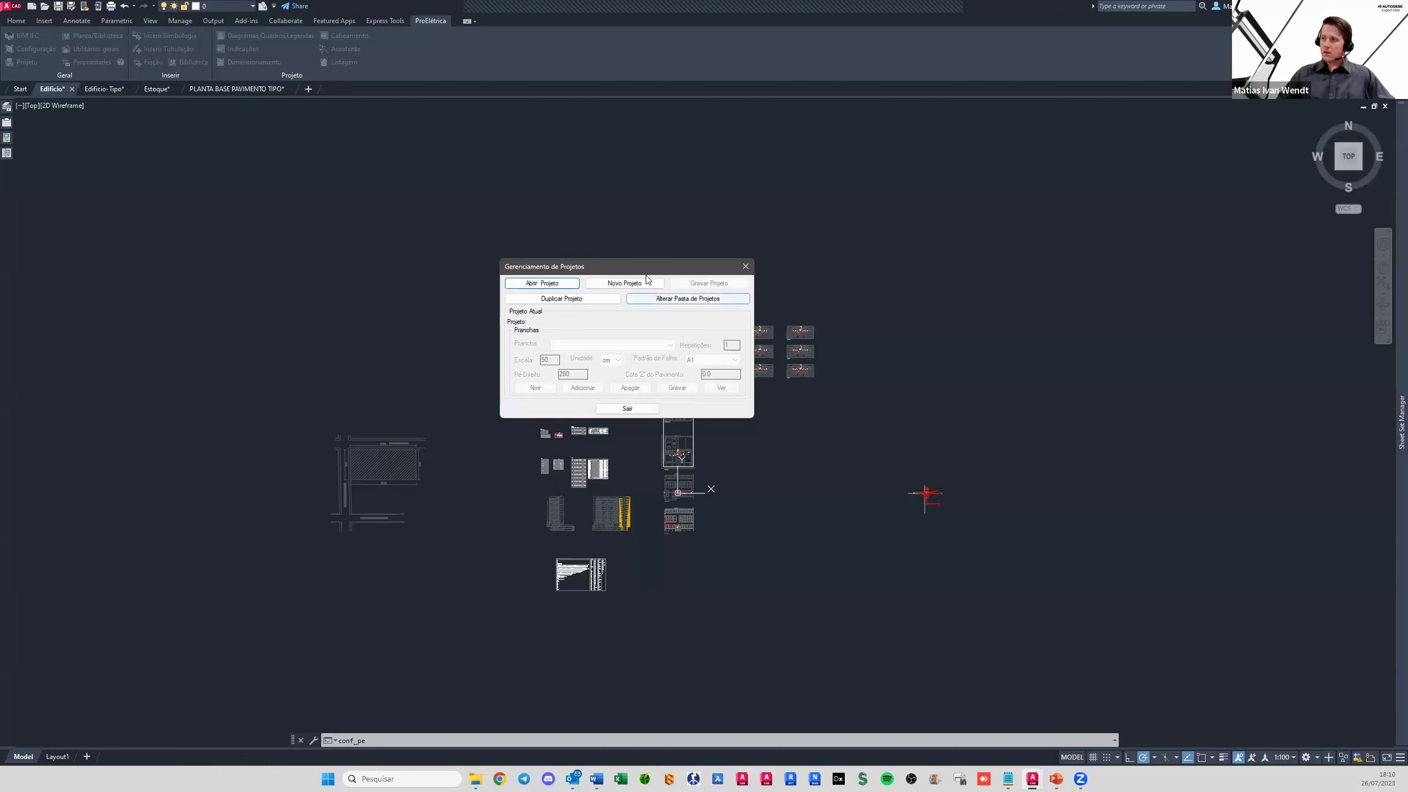
{"action": "left_click_drag", "start_coordinate": [587, 265], "coordinate": [533, 256]}
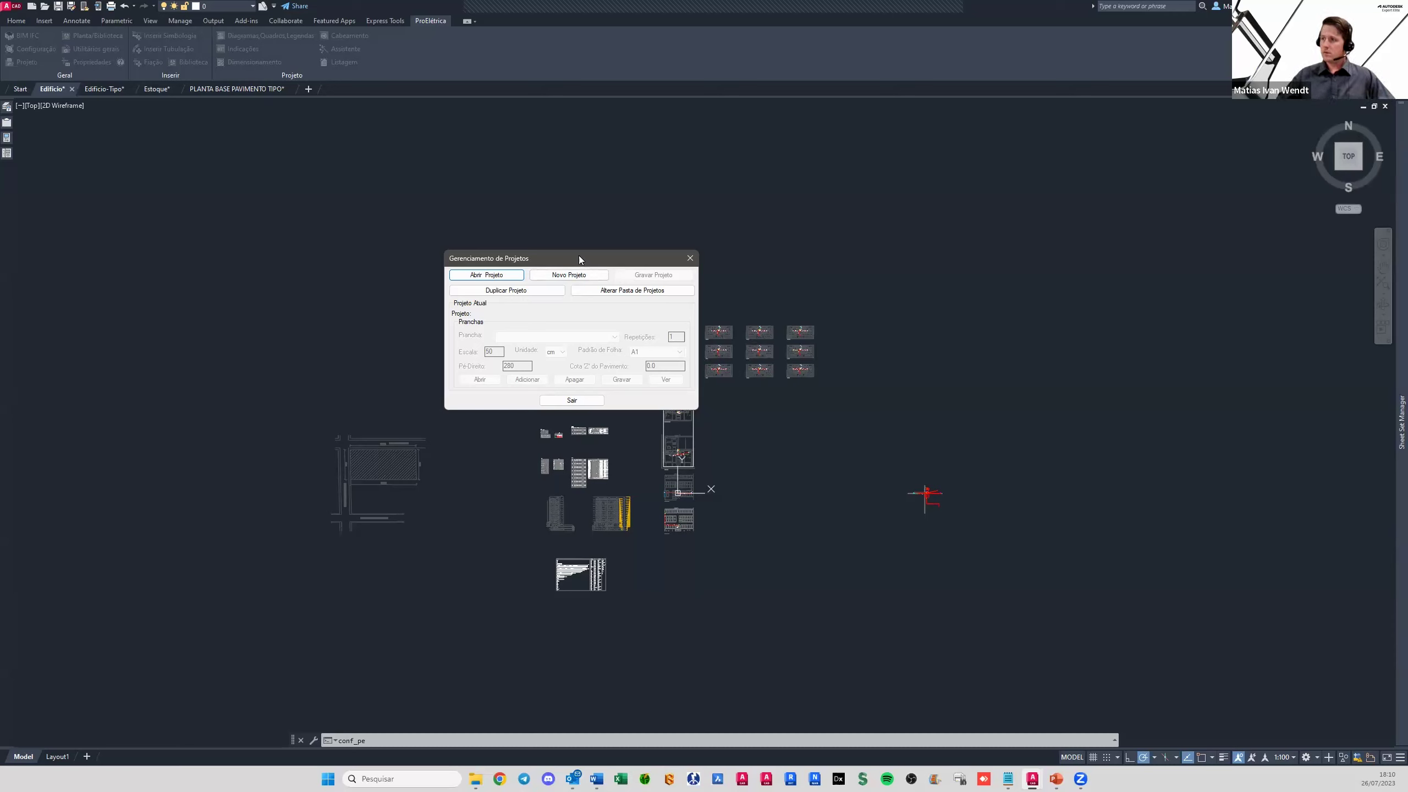
{"action": "left_click_drag", "start_coordinate": [578, 255], "coordinate": [540, 279]}
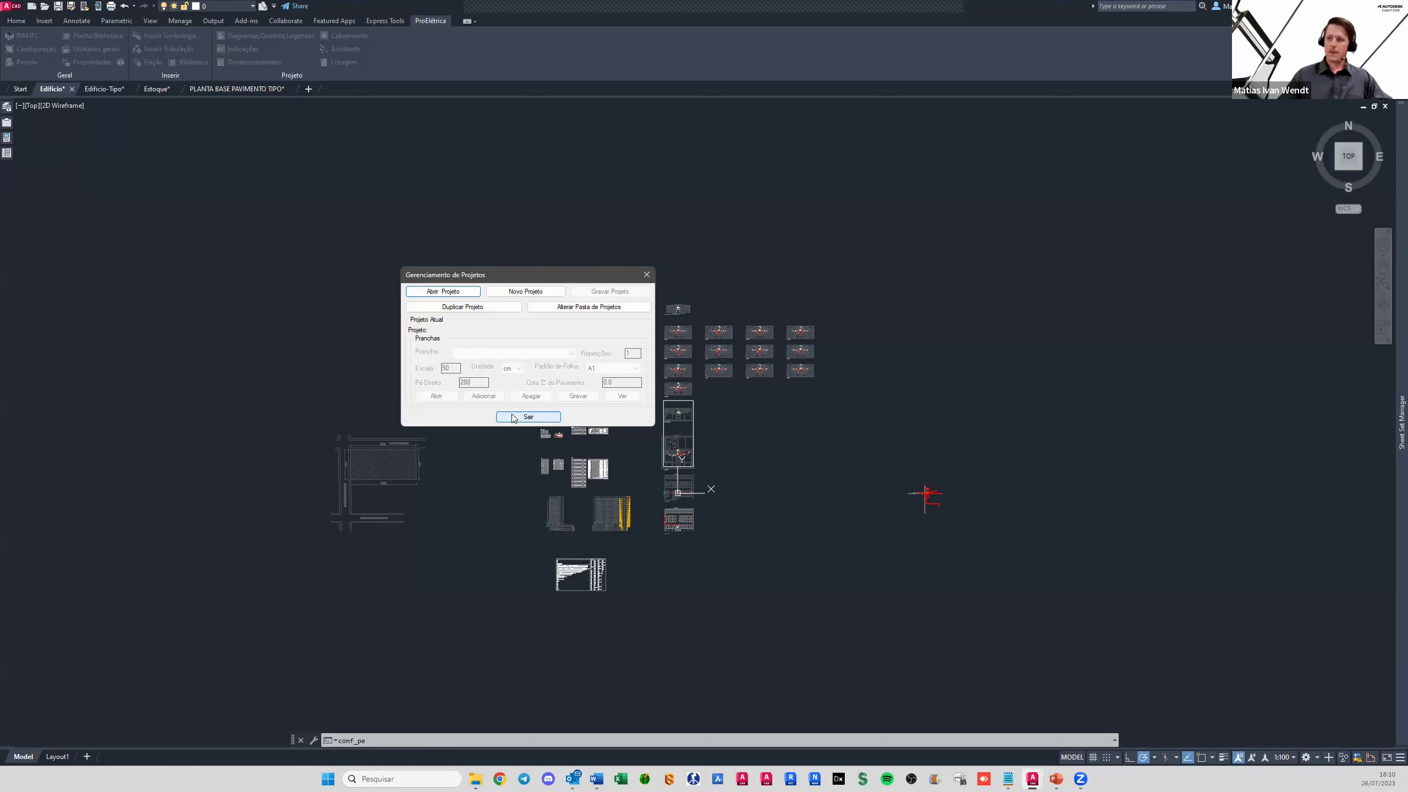
{"action": "left_click", "coordinate": [513, 418]}
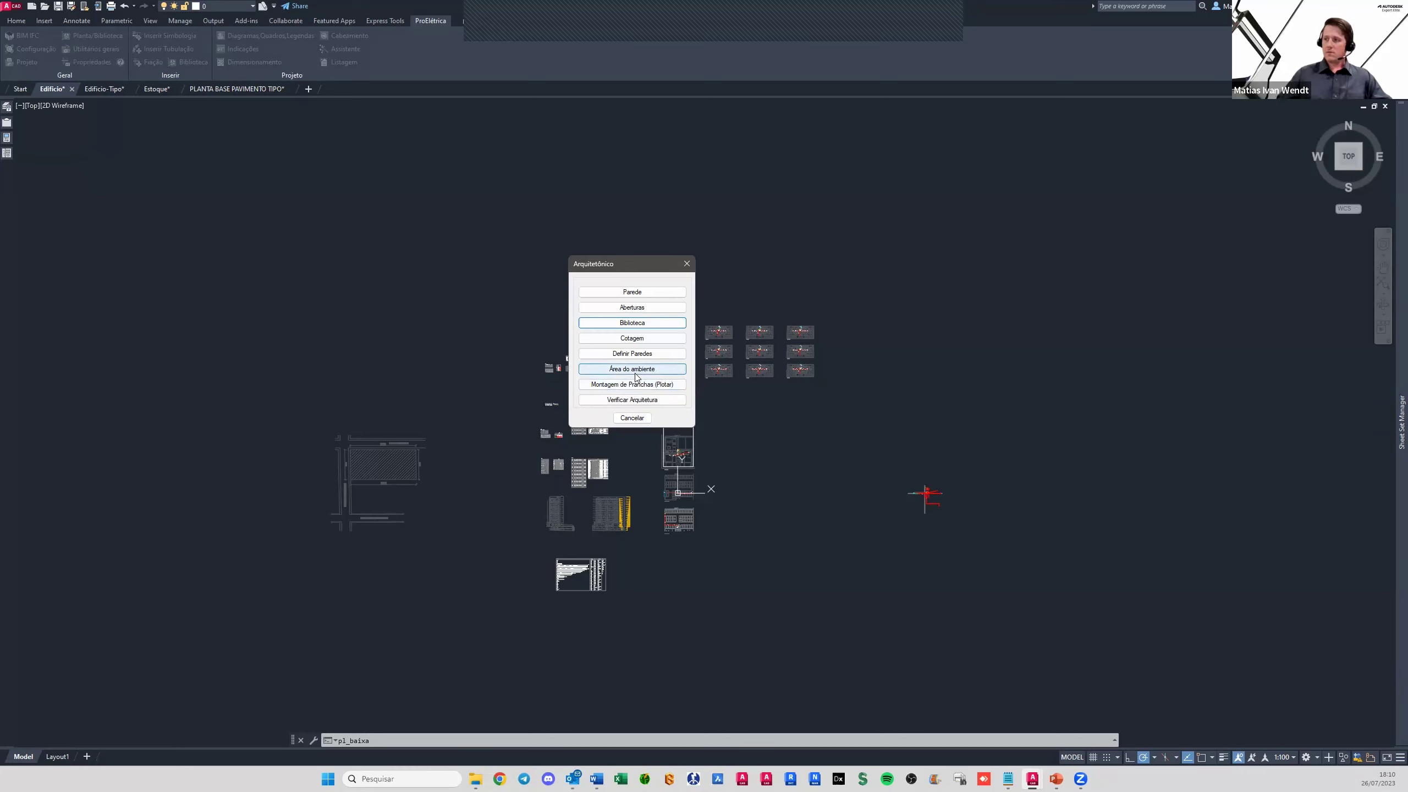
Cancel the Arquitetônico window without choosing any tool
{"action": "left_click", "coordinate": [632, 418]}
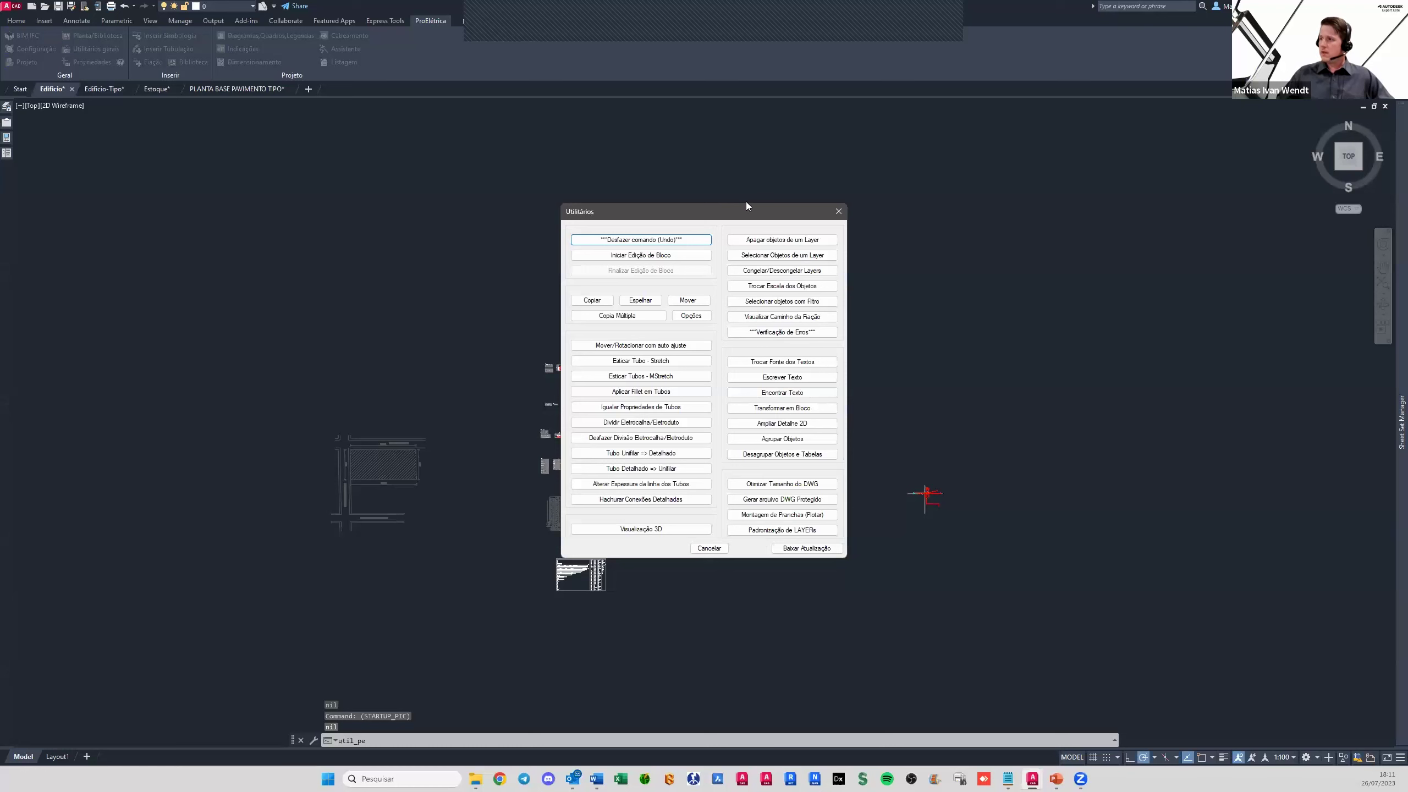
Cancel the Utilitários gerais window and start the Propriedades command
{"action": "left_click_drag", "start_coordinate": [707, 210], "coordinate": [624, 198]}
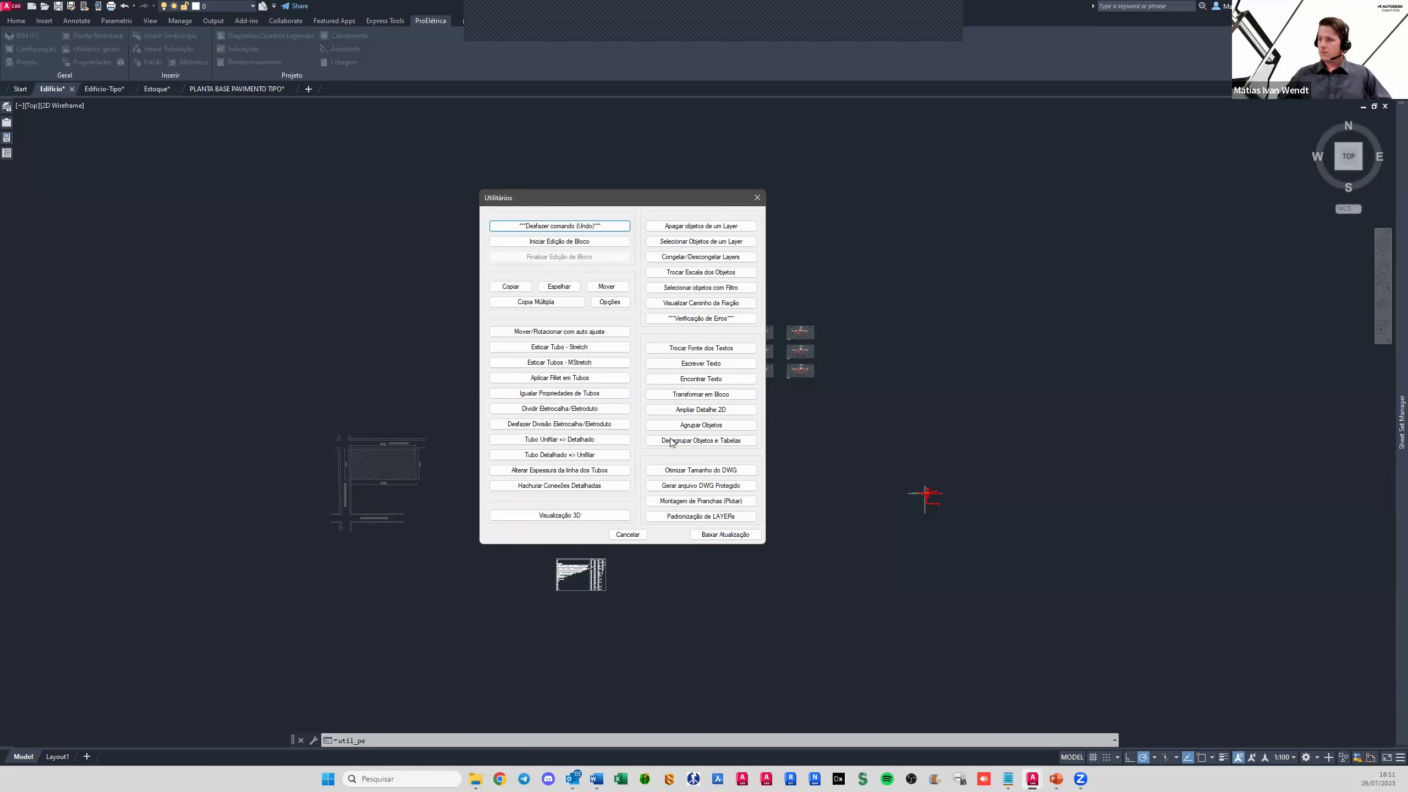
{"action": "left_click", "coordinate": [632, 534]}
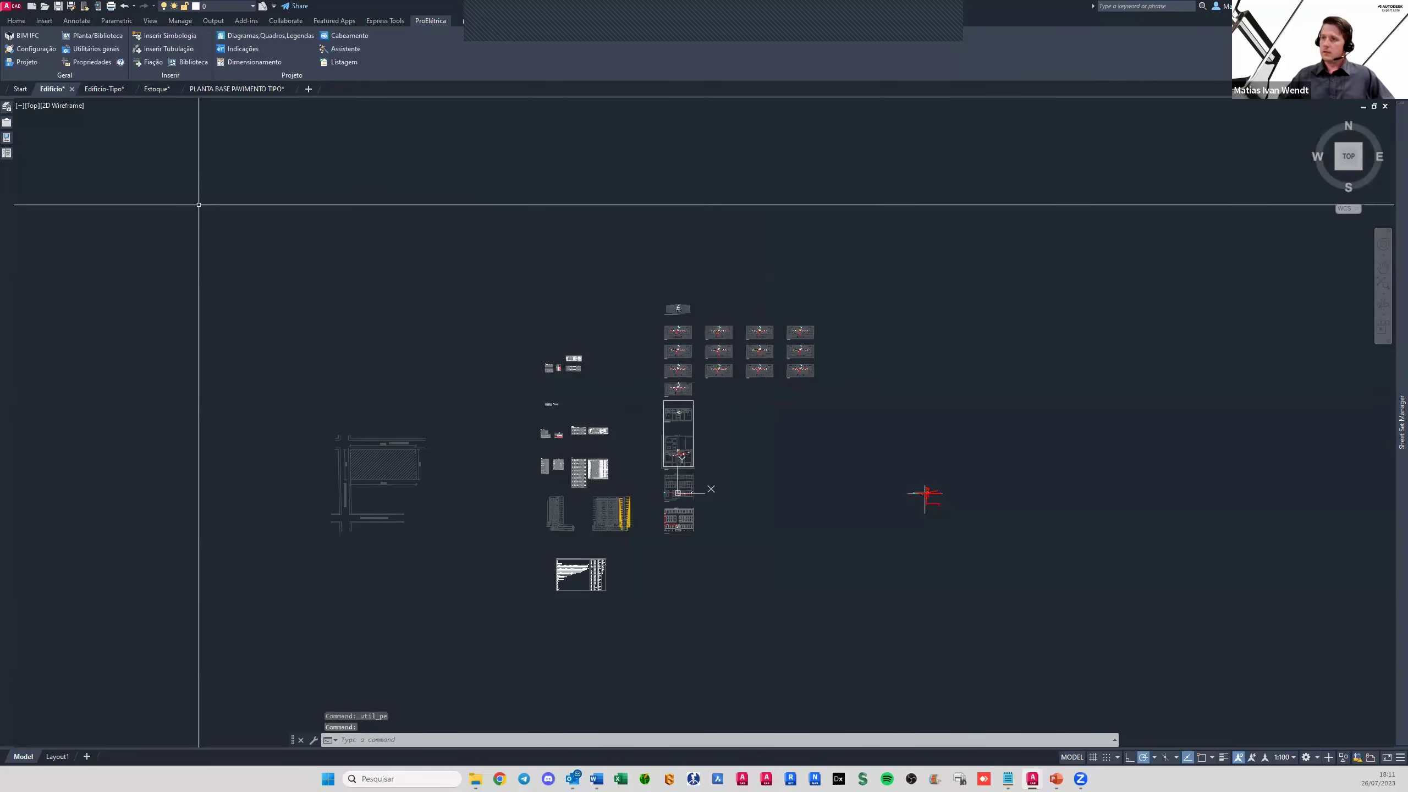
{"action": "left_click", "coordinate": [83, 62]}
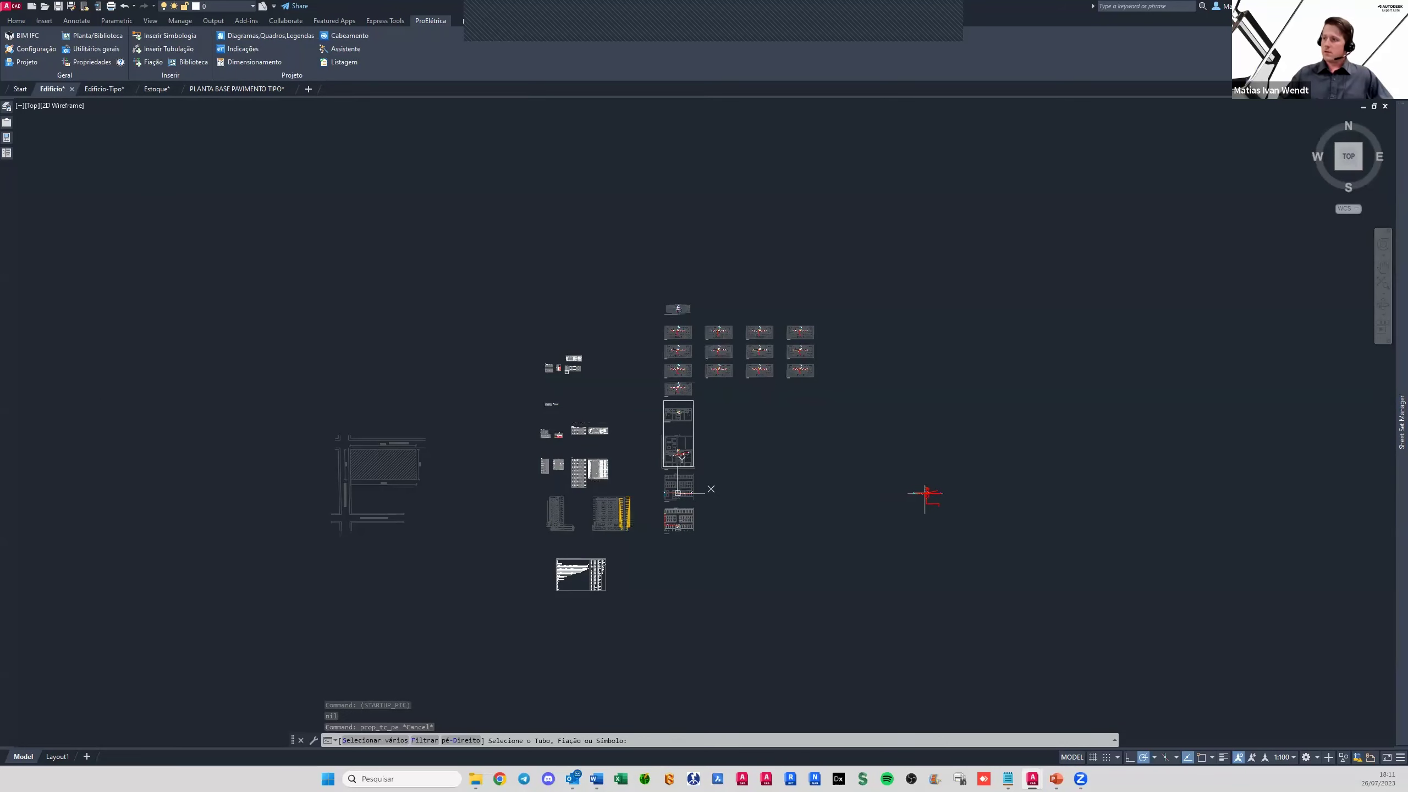
Review the Dados do Quadro de Distribuição fields and accept them with OK
{"action": "scroll", "coordinate": [558, 445], "scroll_direction": "up", "scroll_amount": 2}
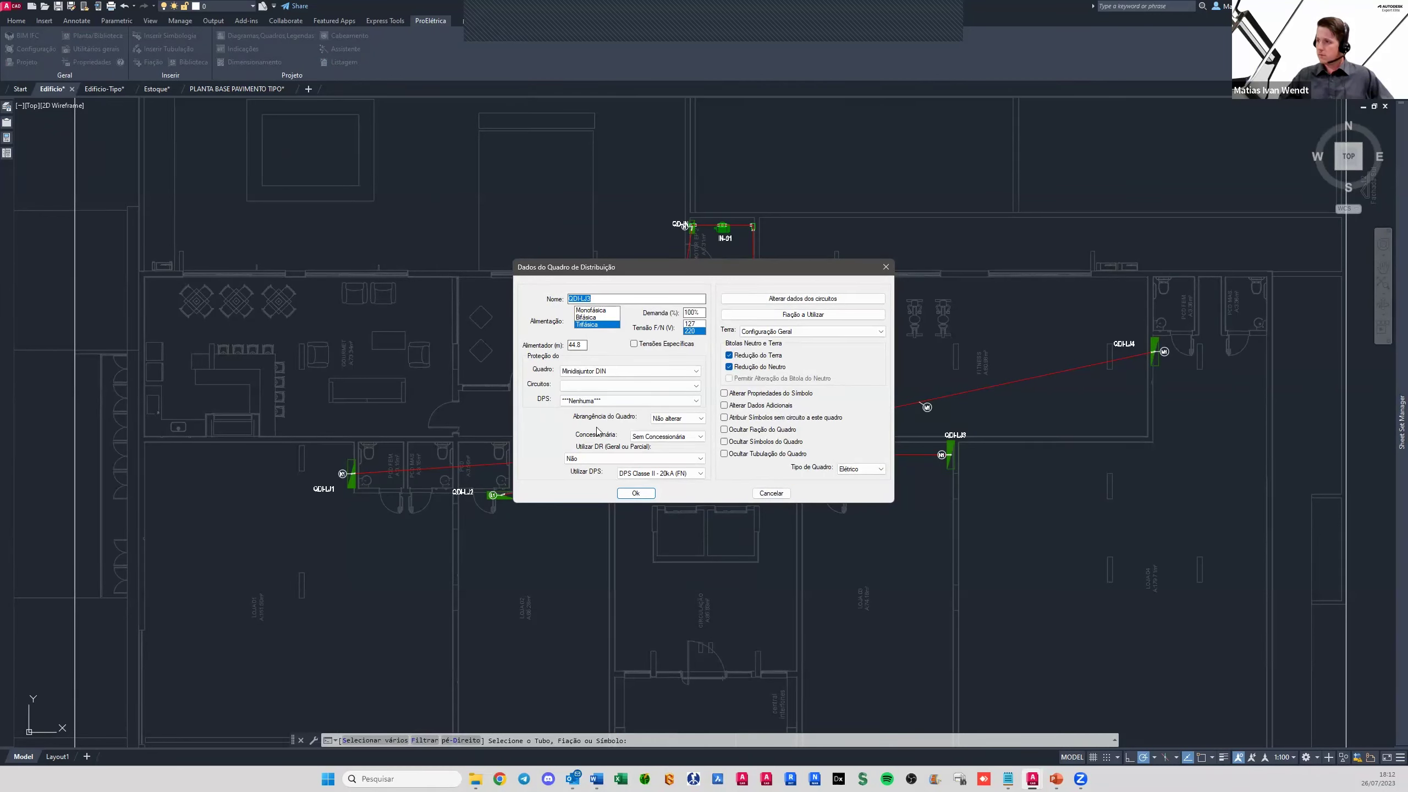
{"action": "left_click", "coordinate": [778, 494]}
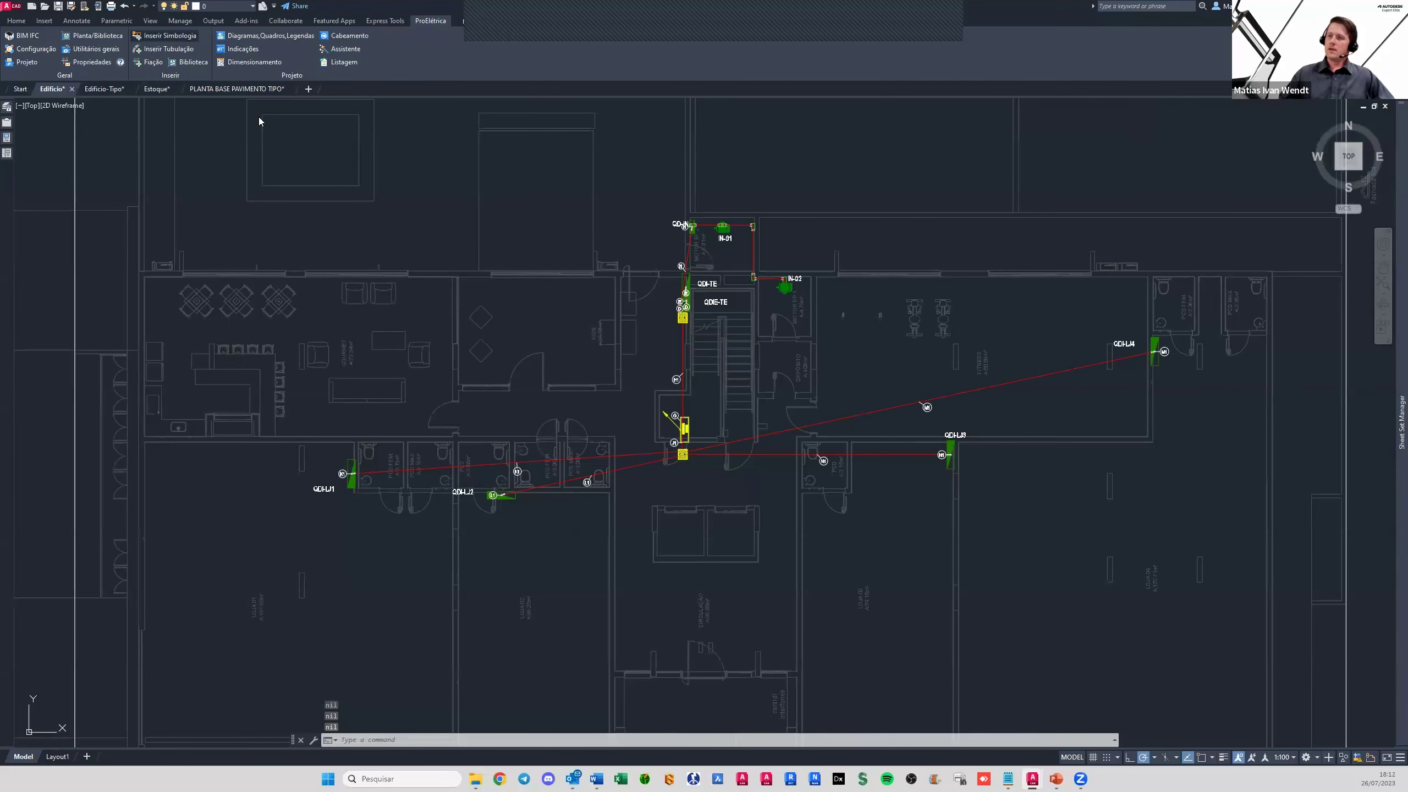
{"action": "left_click", "coordinate": [154, 37]}
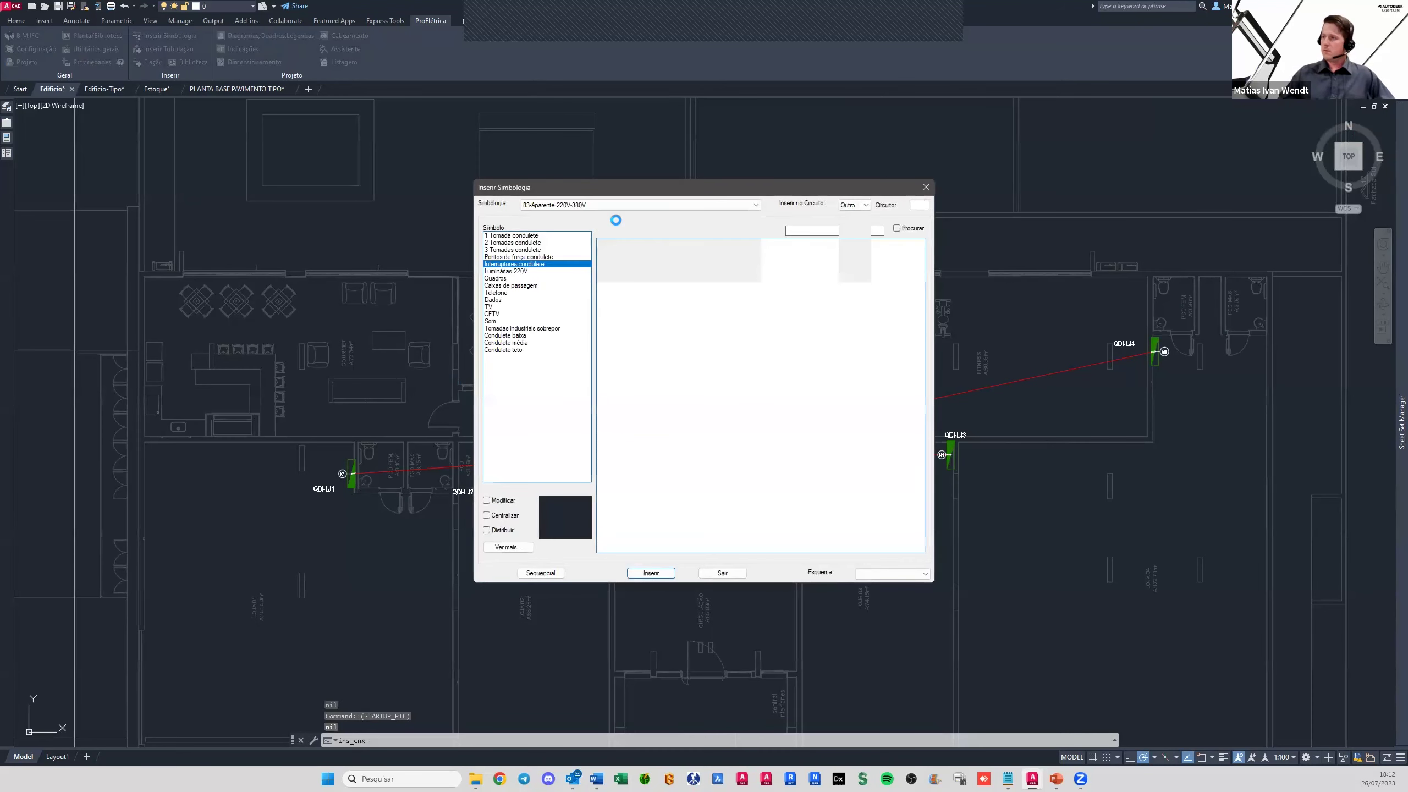
{"action": "left_click_drag", "start_coordinate": [632, 182], "coordinate": [571, 172]}
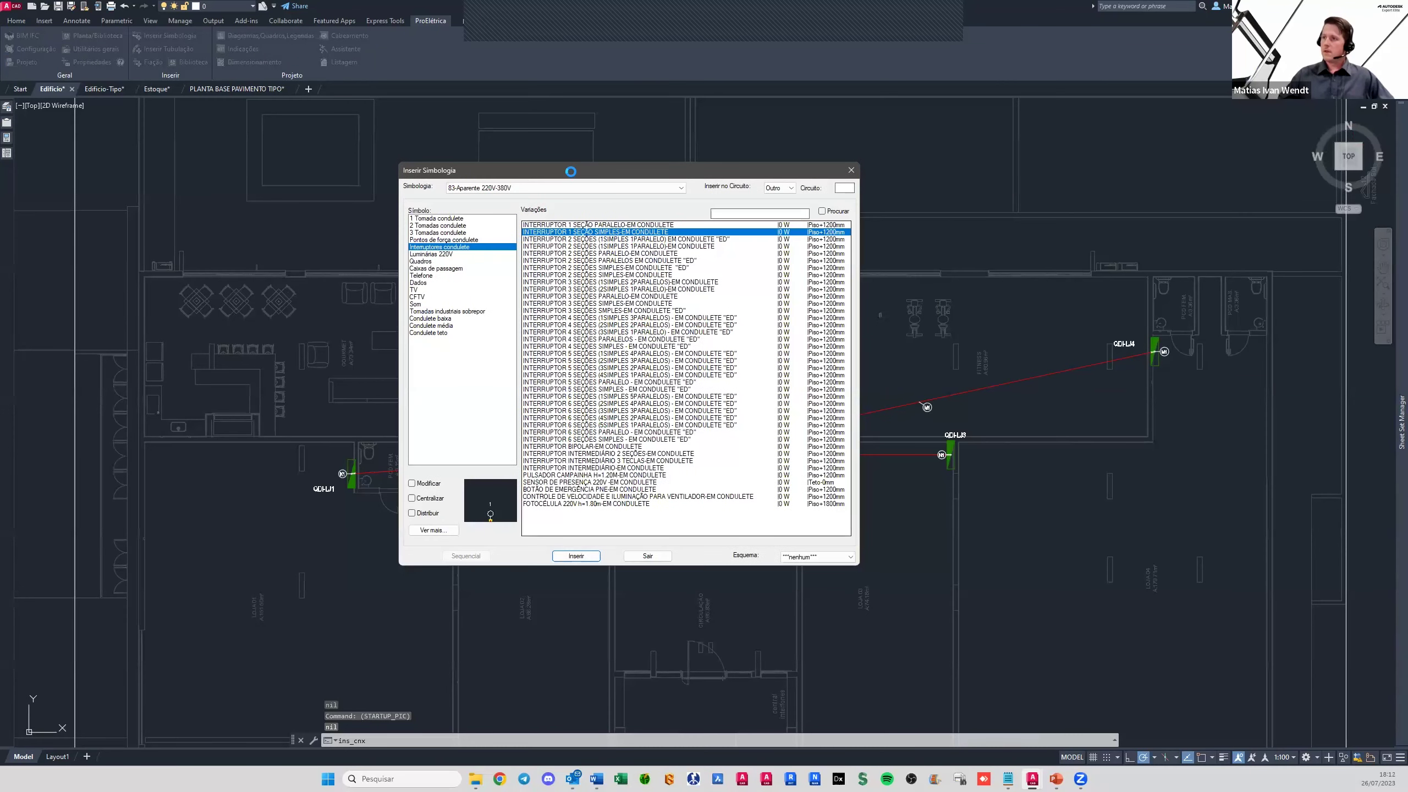
{"action": "left_click", "coordinate": [603, 189]}
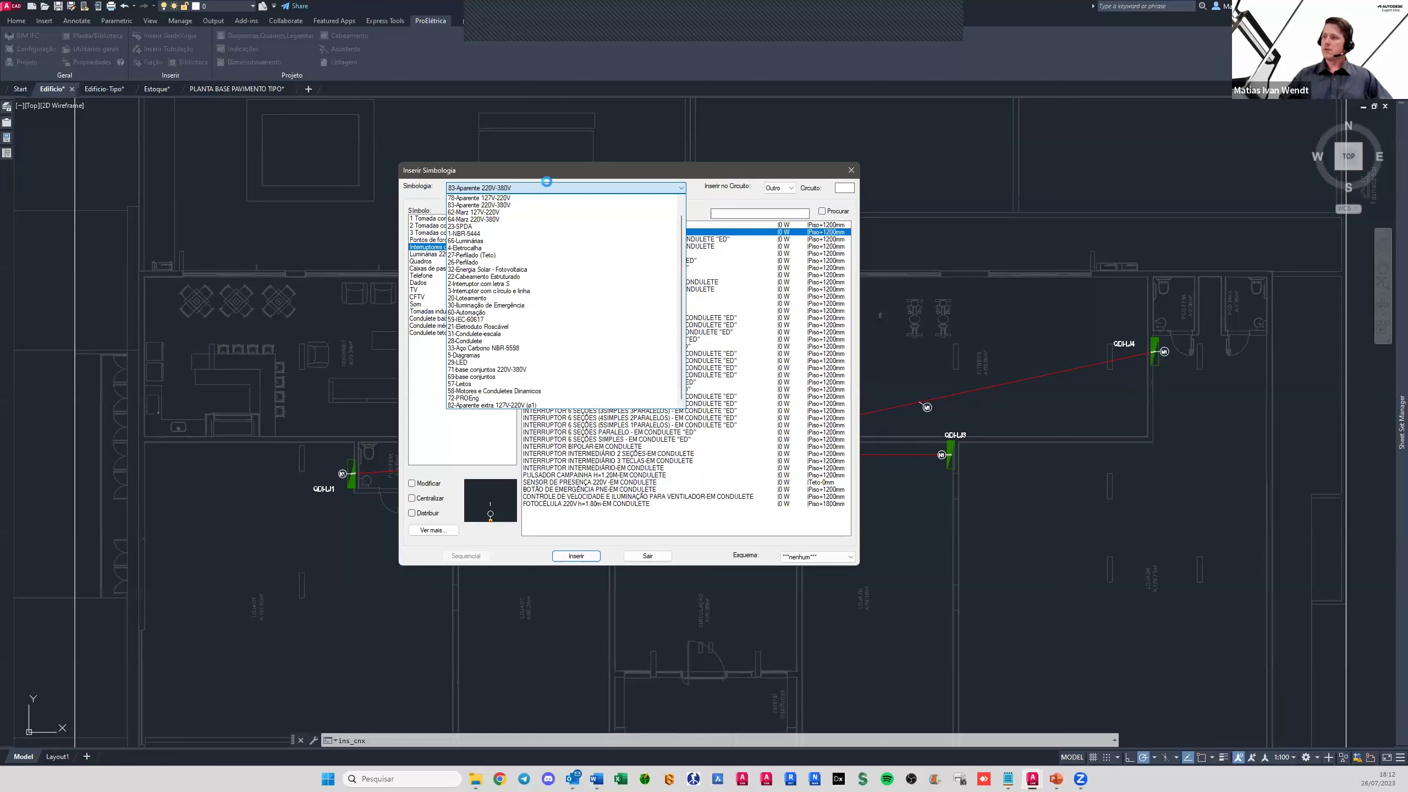
{"action": "left_click", "coordinate": [568, 171]}
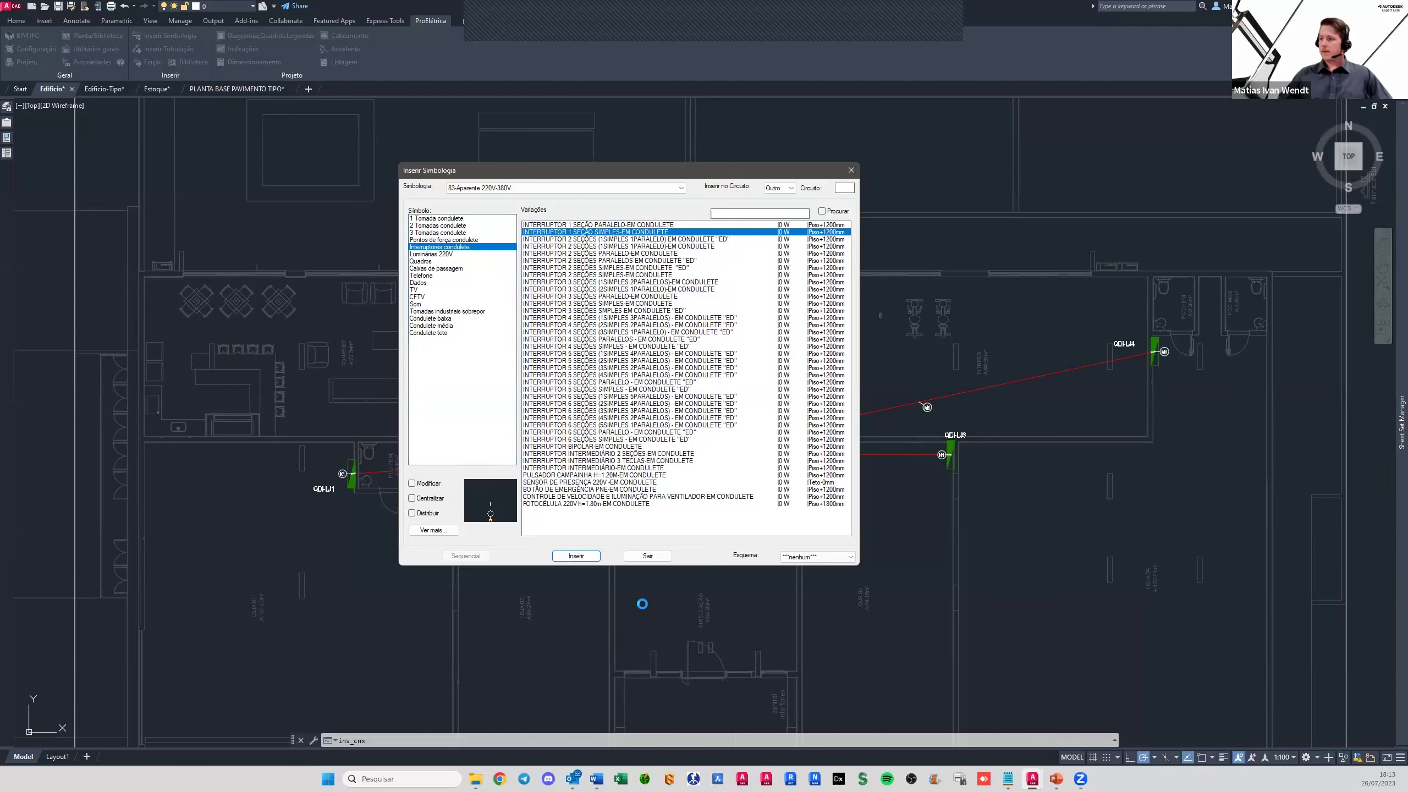
{"action": "left_click", "coordinate": [646, 555]}
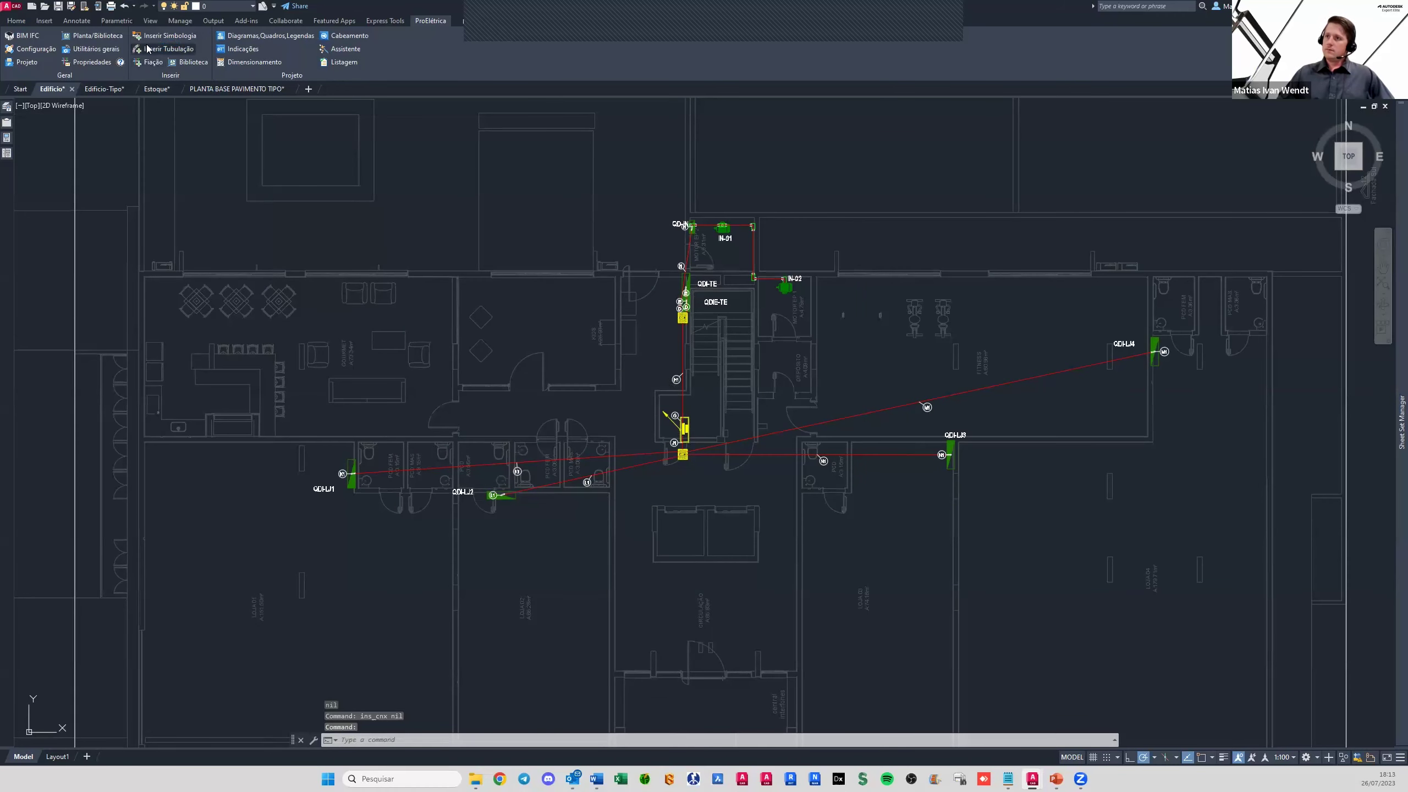
{"action": "left_click", "coordinate": [163, 50]}
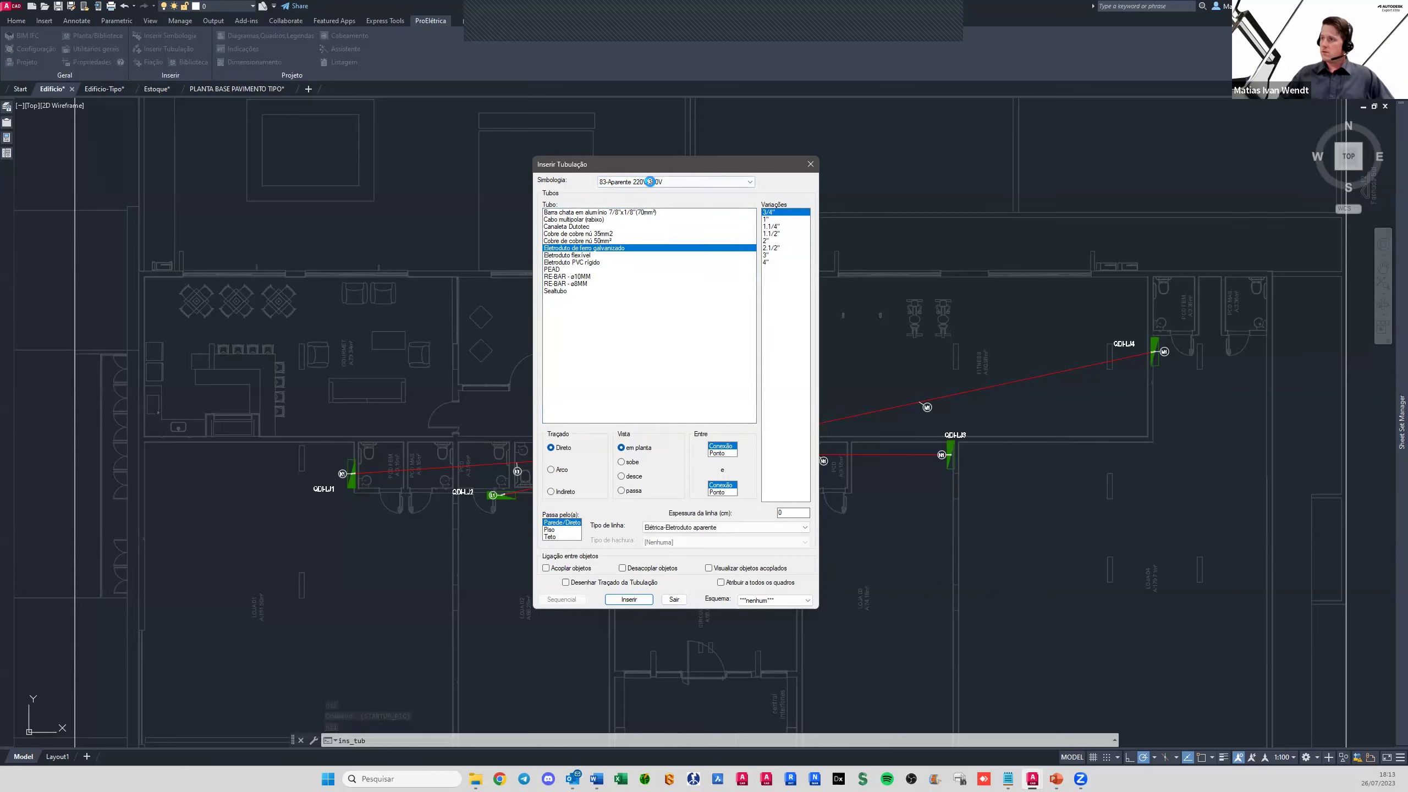
{"action": "left_click", "coordinate": [666, 182]}
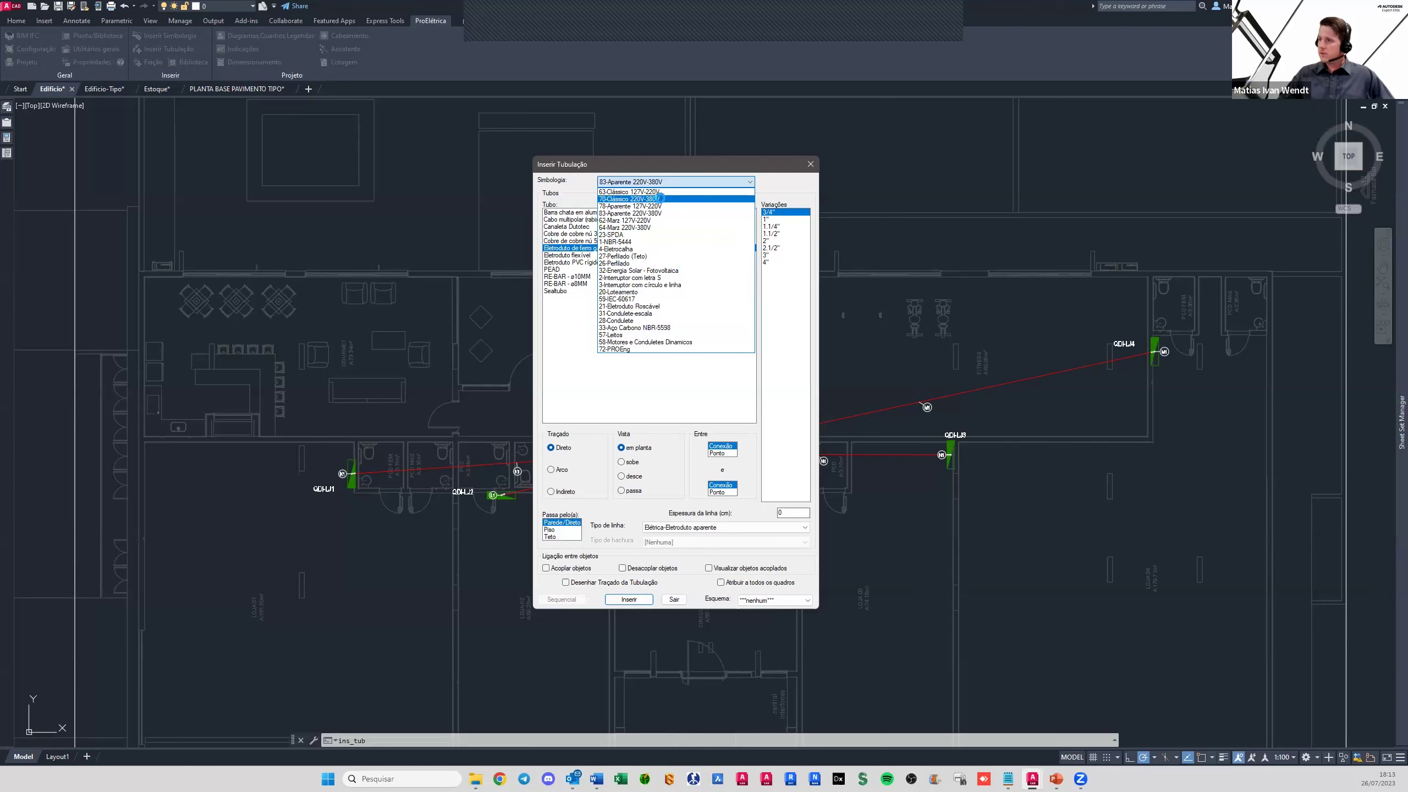
{"action": "left_click", "coordinate": [643, 199]}
{"action": "left_click", "coordinate": [559, 262]}
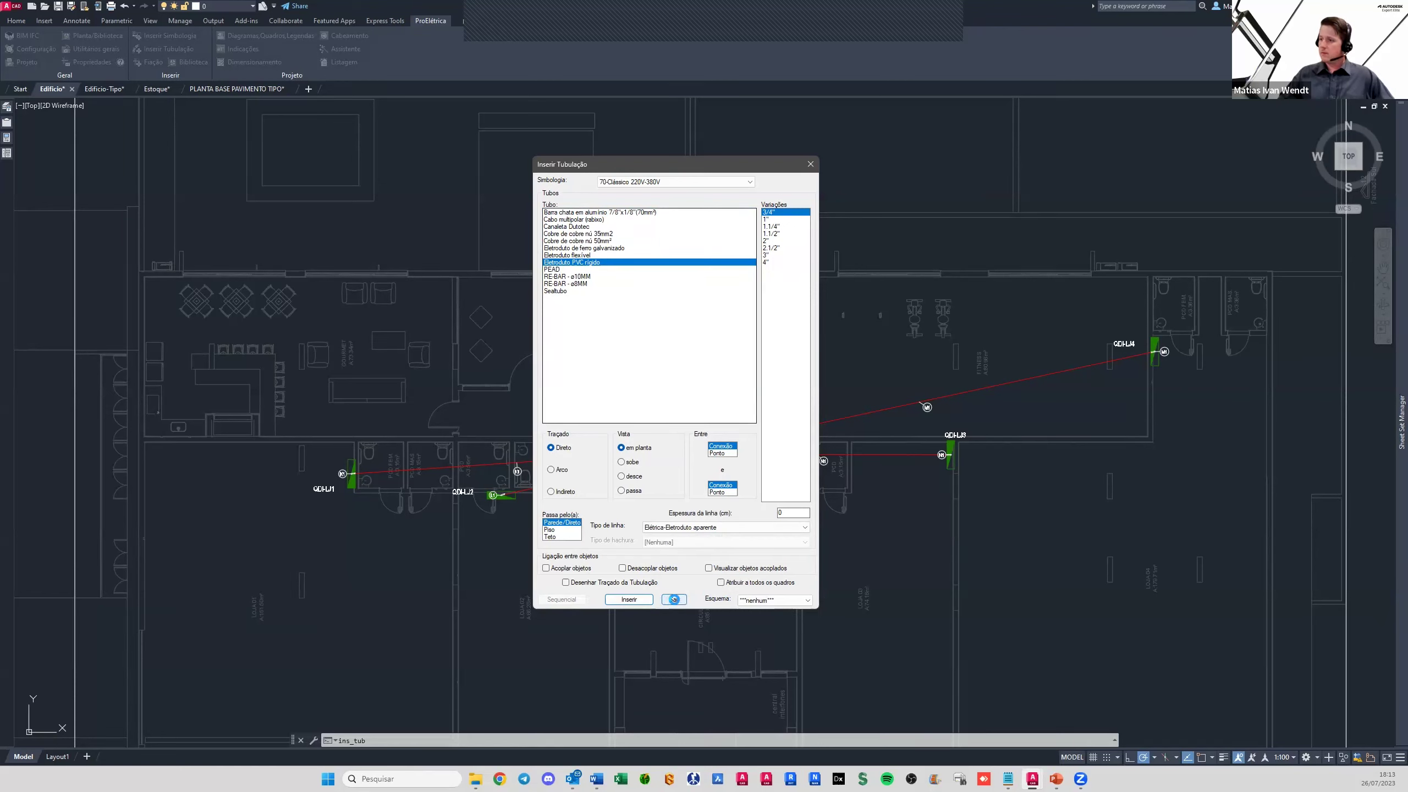
{"action": "left_click", "coordinate": [674, 599]}
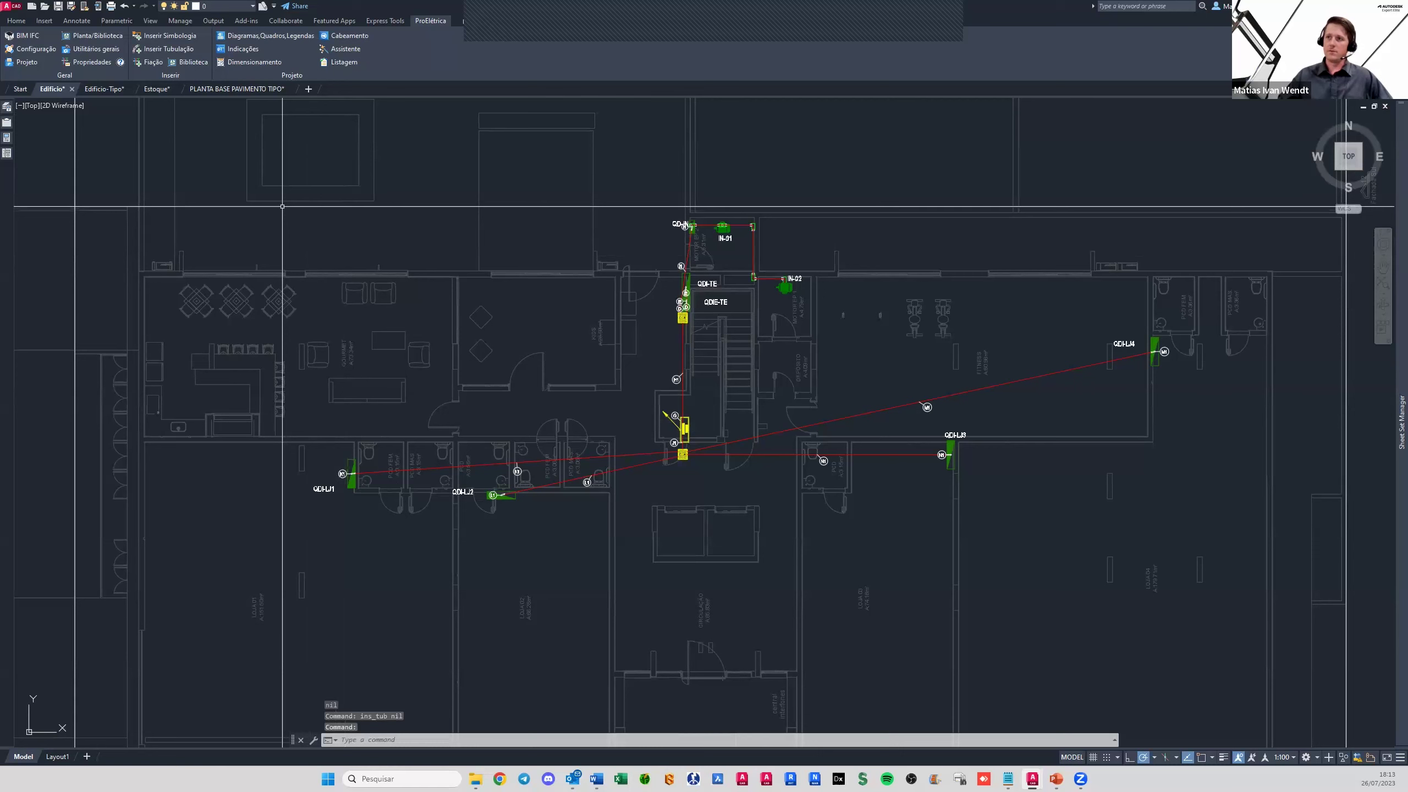
Browse the Fiação cable list and exit without inserting any wiring
{"action": "left_click", "coordinate": [146, 63]}
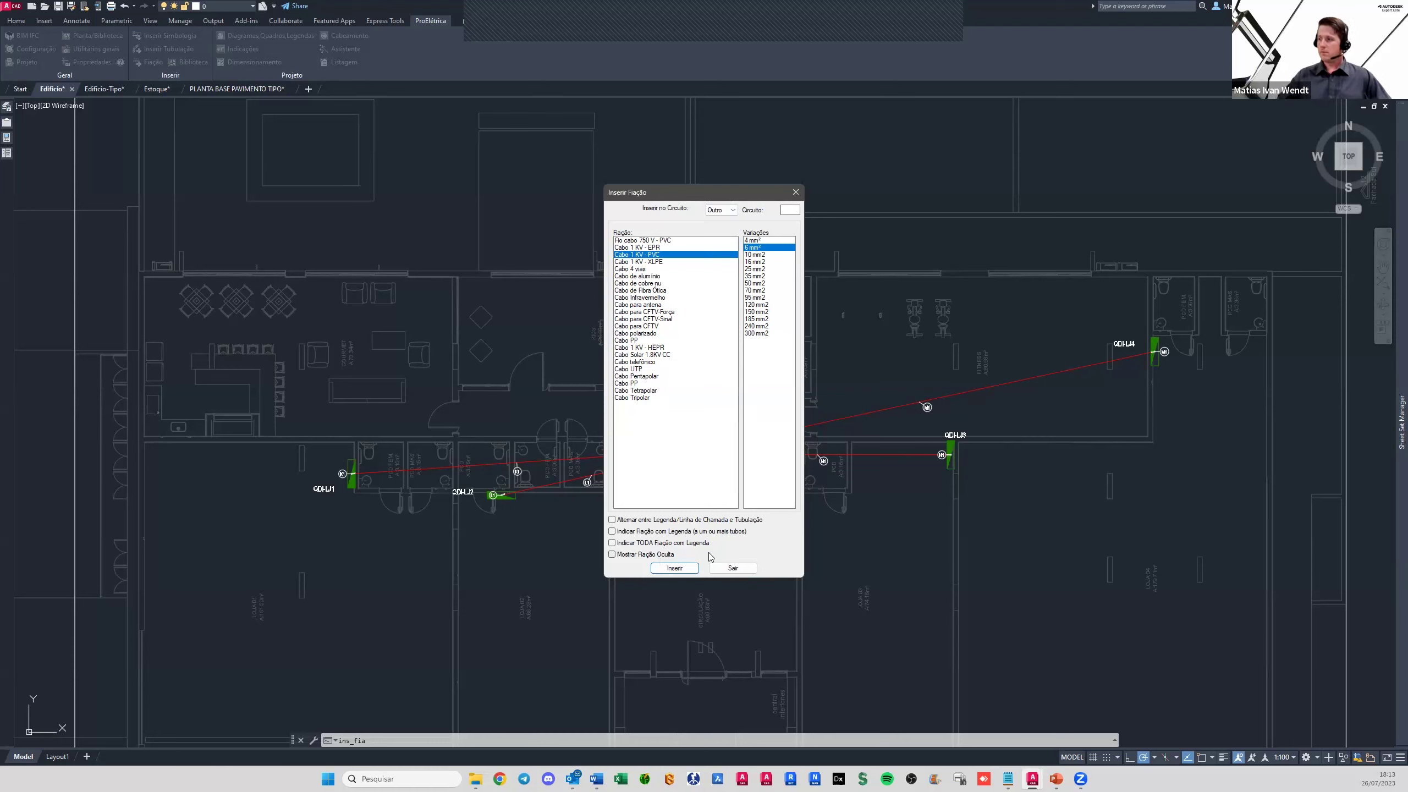
{"action": "left_click", "coordinate": [732, 568]}
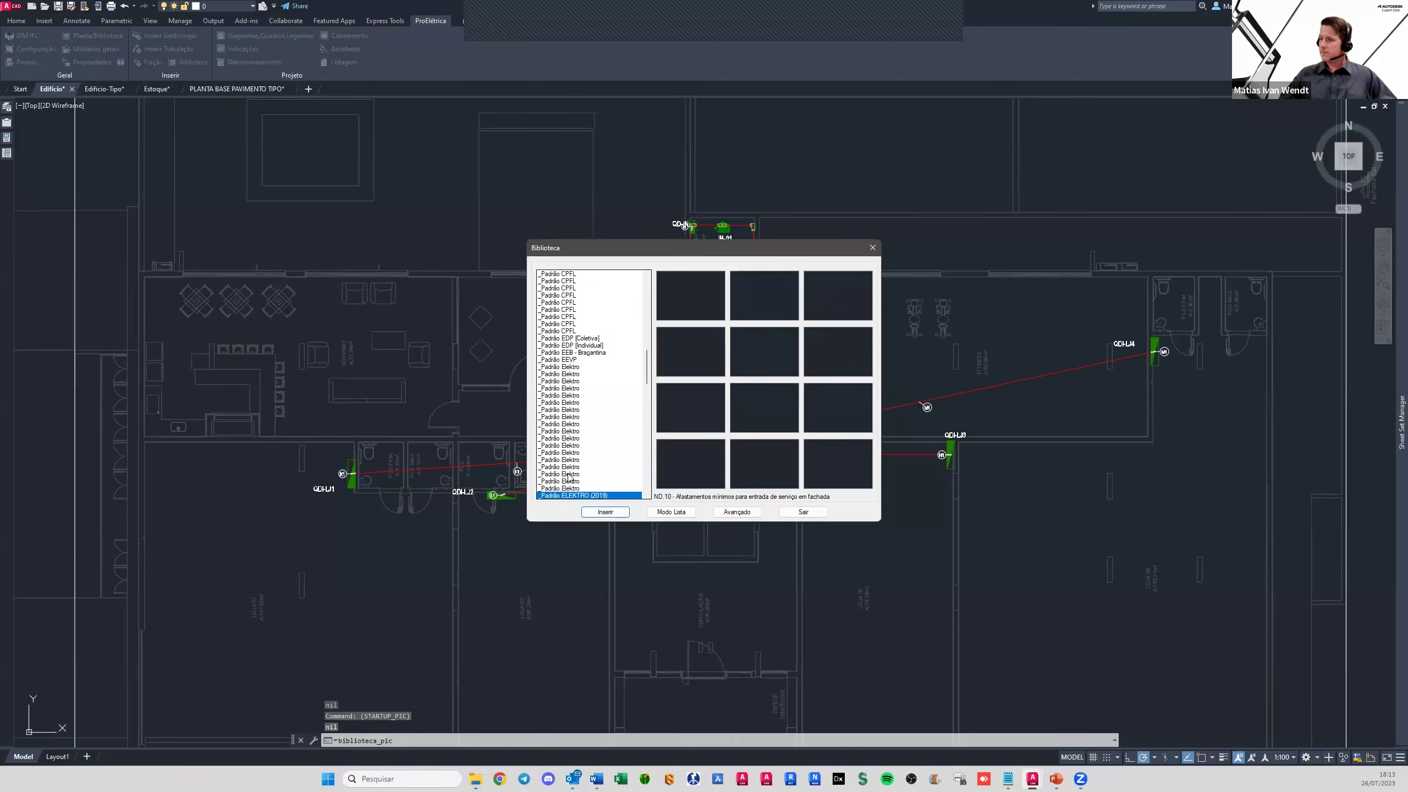
Preview the Elektro, CPFL and COELCE detail entries, dismissing the missing-standard message
{"action": "left_click", "coordinate": [559, 366]}
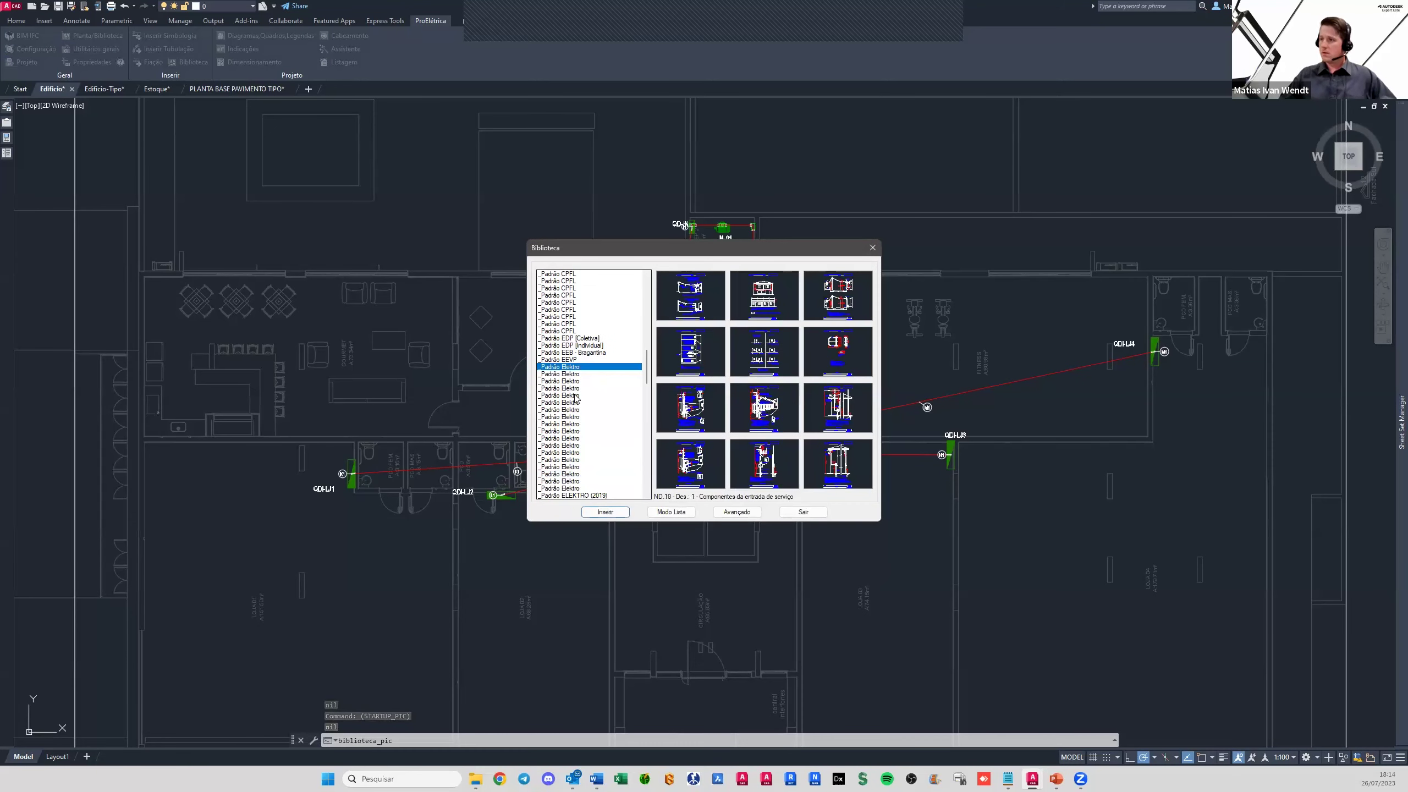
{"action": "scroll", "coordinate": [575, 398], "scroll_direction": "up", "scroll_amount": 2}
{"action": "scroll", "coordinate": [575, 398], "scroll_direction": "up", "scroll_amount": 1}
{"action": "left_click", "coordinate": [573, 394]}
{"action": "left_click", "coordinate": [568, 345]}
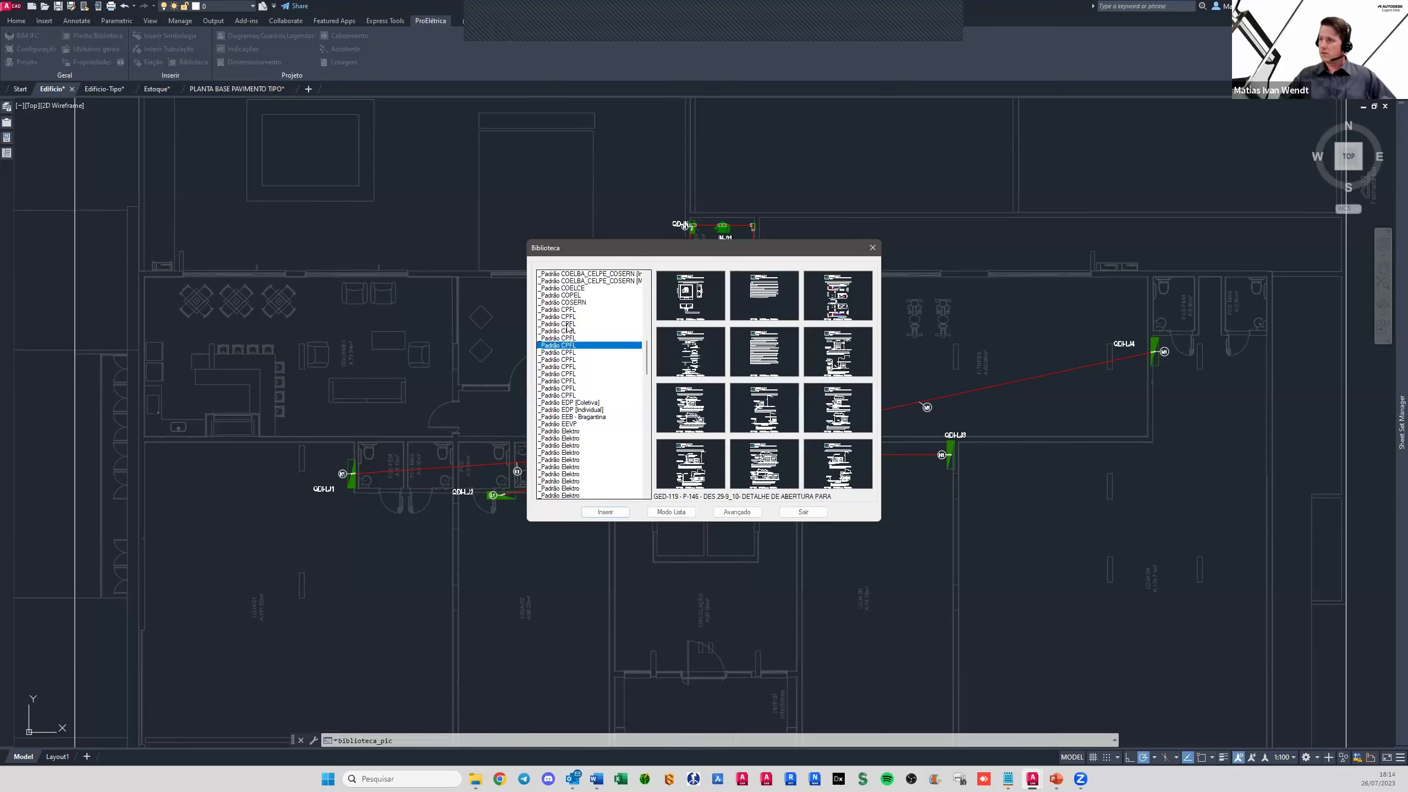
{"action": "left_click", "coordinate": [568, 309]}
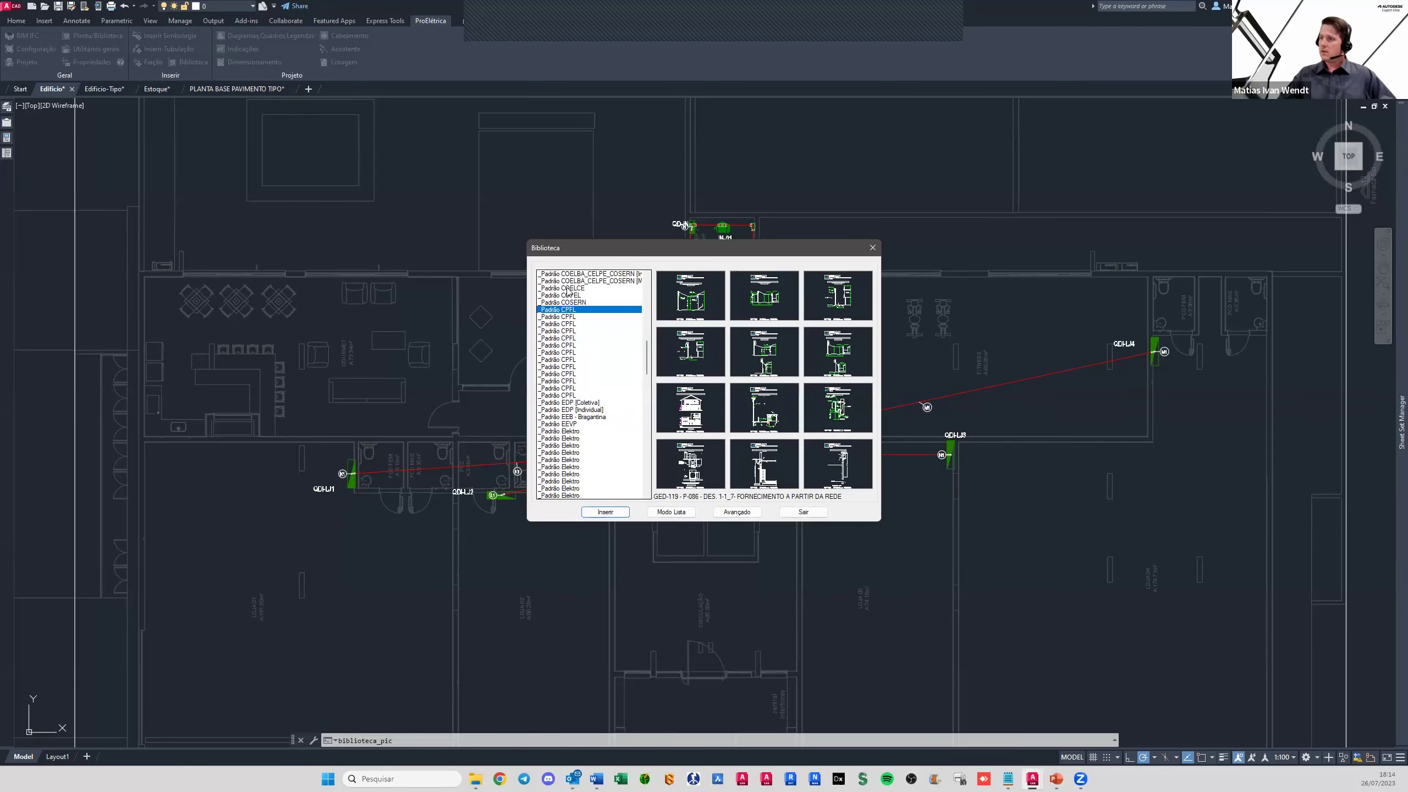
{"action": "left_click", "coordinate": [568, 288]}
{"action": "left_click", "coordinate": [763, 411]}
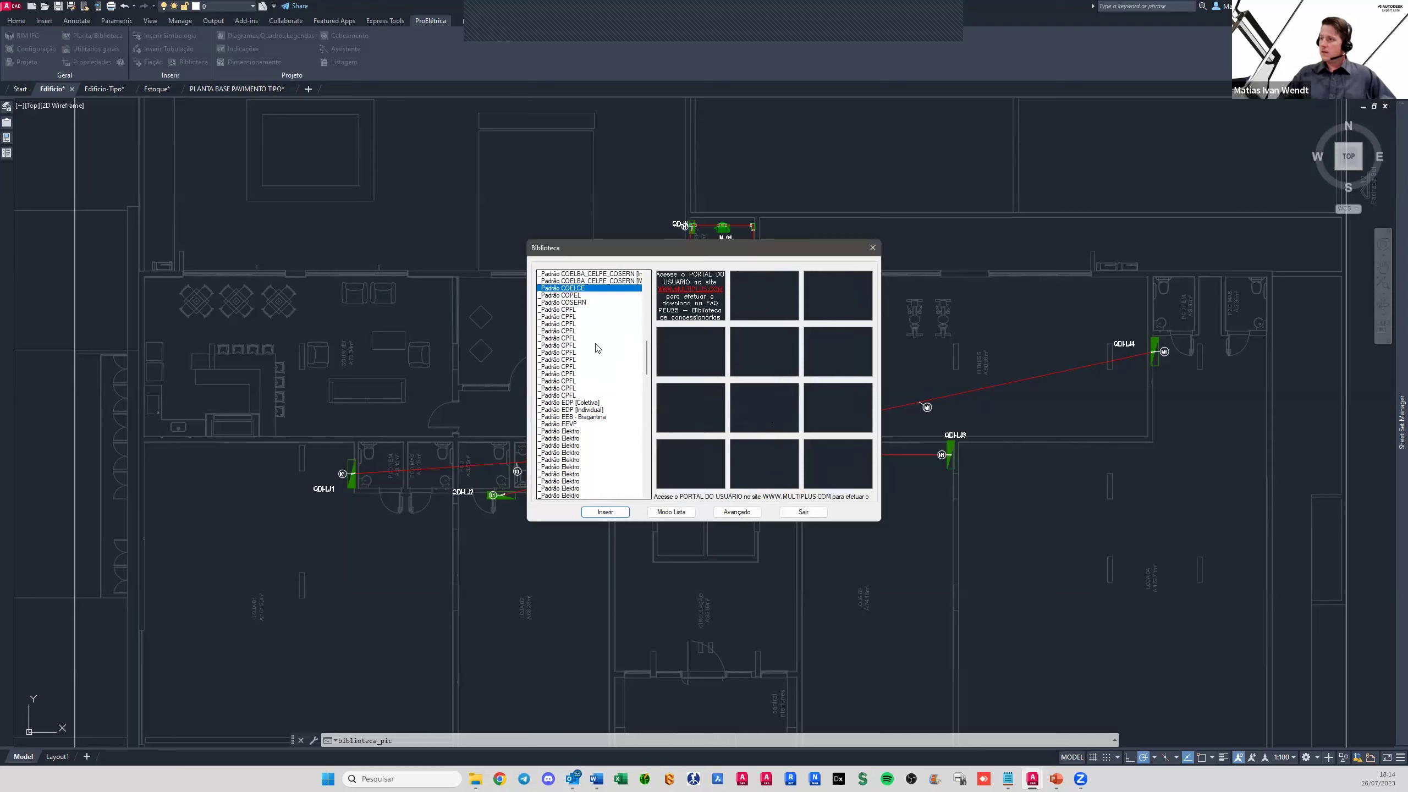
Preview a Padrão Ampla entry, scroll back through the list, and exit the library
{"action": "scroll", "coordinate": [573, 303], "scroll_direction": "up", "scroll_amount": 2}
{"action": "scroll", "coordinate": [571, 307], "scroll_direction": "up", "scroll_amount": 2}
{"action": "scroll", "coordinate": [565, 313], "scroll_direction": "up", "scroll_amount": 1}
{"action": "scroll", "coordinate": [563, 317], "scroll_direction": "up", "scroll_amount": 4}
{"action": "scroll", "coordinate": [563, 317], "scroll_direction": "up", "scroll_amount": 3}
{"action": "scroll", "coordinate": [566, 318], "scroll_direction": "up", "scroll_amount": 1}
{"action": "scroll", "coordinate": [571, 321], "scroll_direction": "up", "scroll_amount": 2}
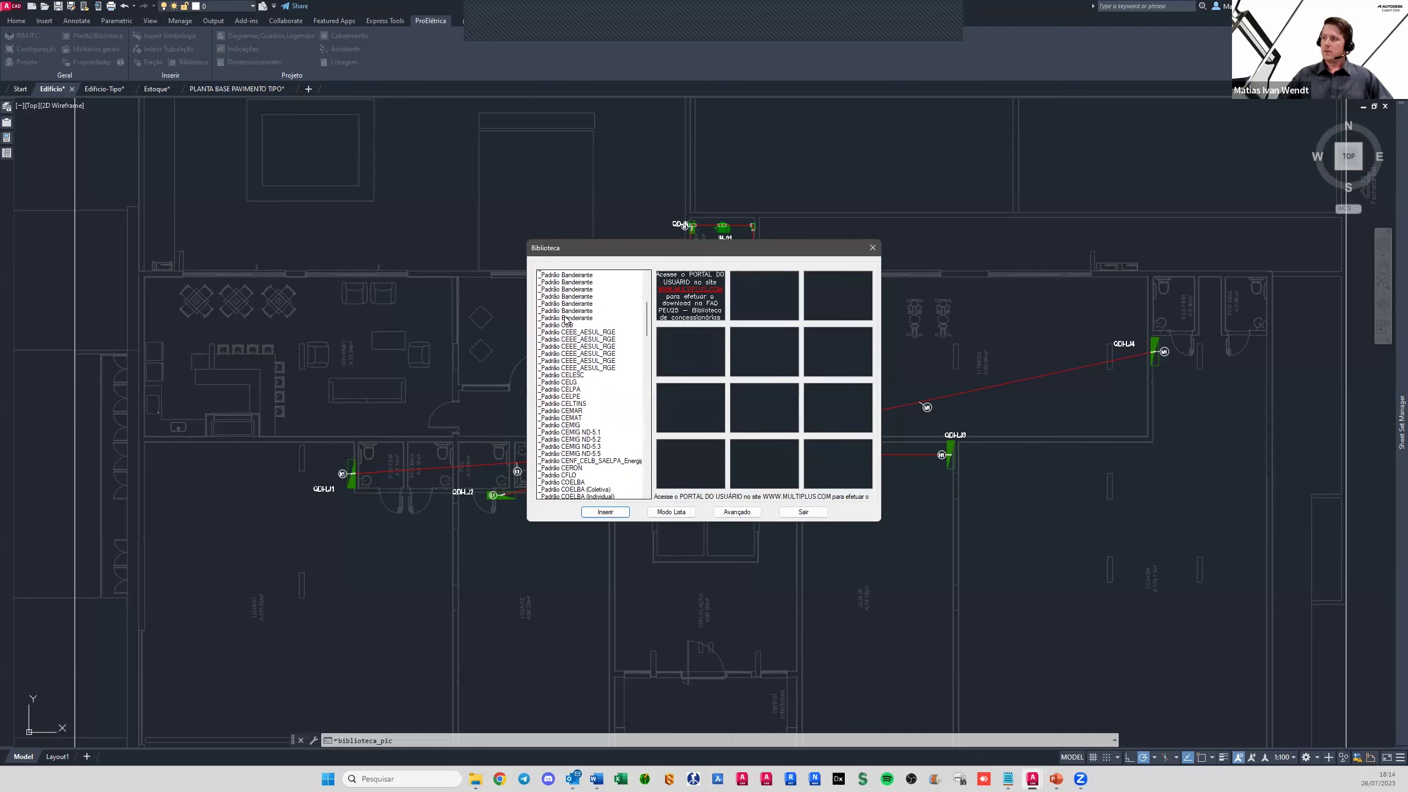
{"action": "scroll", "coordinate": [576, 324], "scroll_direction": "up", "scroll_amount": 3}
{"action": "left_click", "coordinate": [575, 317]}
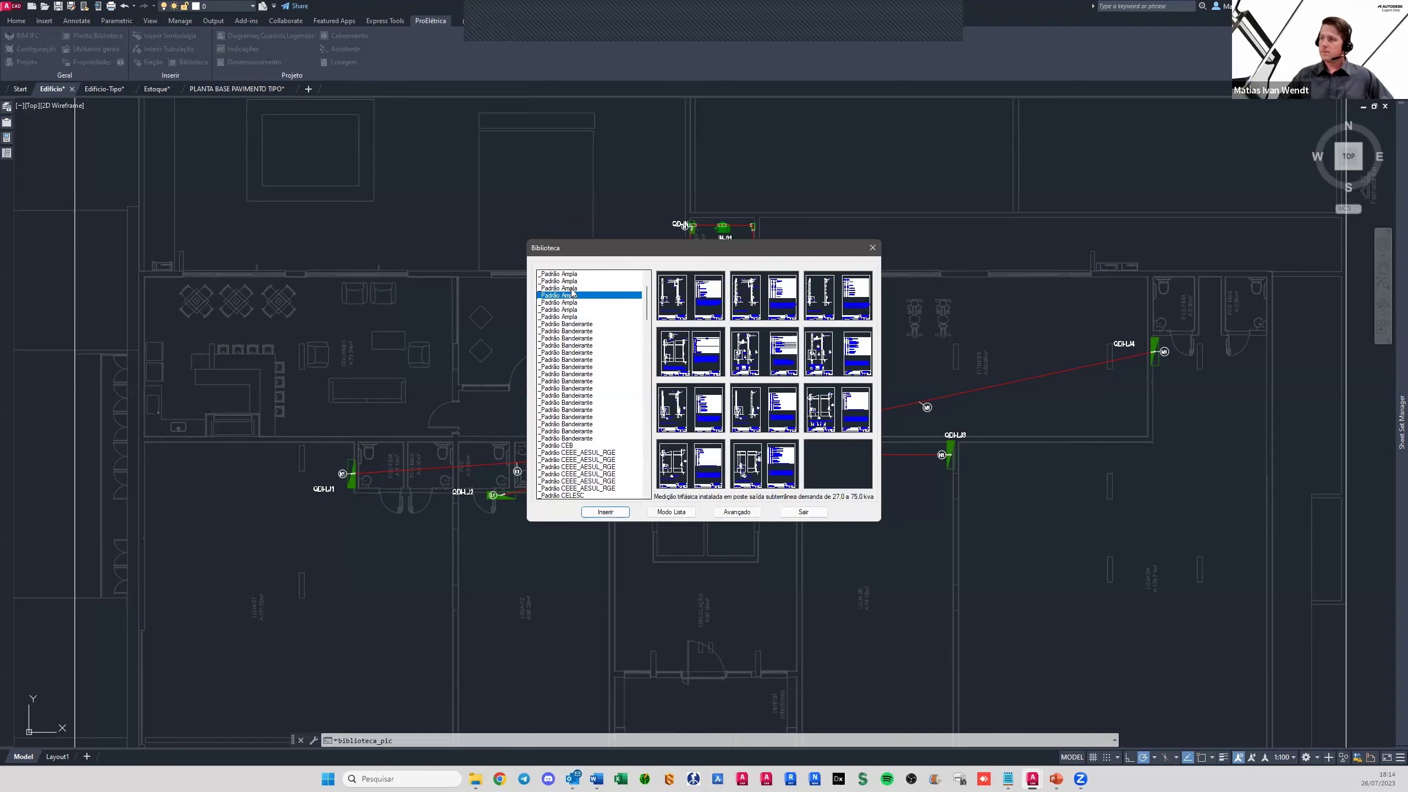
{"action": "scroll", "coordinate": [574, 294], "scroll_direction": "up", "scroll_amount": 1}
{"action": "scroll", "coordinate": [599, 444], "scroll_direction": "down", "scroll_amount": 3}
{"action": "scroll", "coordinate": [597, 443], "scroll_direction": "down", "scroll_amount": 3}
{"action": "scroll", "coordinate": [590, 433], "scroll_direction": "down", "scroll_amount": 3}
{"action": "scroll", "coordinate": [582, 420], "scroll_direction": "down", "scroll_amount": 3}
{"action": "scroll", "coordinate": [574, 408], "scroll_direction": "down", "scroll_amount": 3}
{"action": "scroll", "coordinate": [573, 409], "scroll_direction": "down", "scroll_amount": 5}
{"action": "scroll", "coordinate": [575, 414], "scroll_direction": "down", "scroll_amount": 5}
{"action": "scroll", "coordinate": [577, 419], "scroll_direction": "down", "scroll_amount": 5}
{"action": "scroll", "coordinate": [579, 425], "scroll_direction": "down", "scroll_amount": 5}
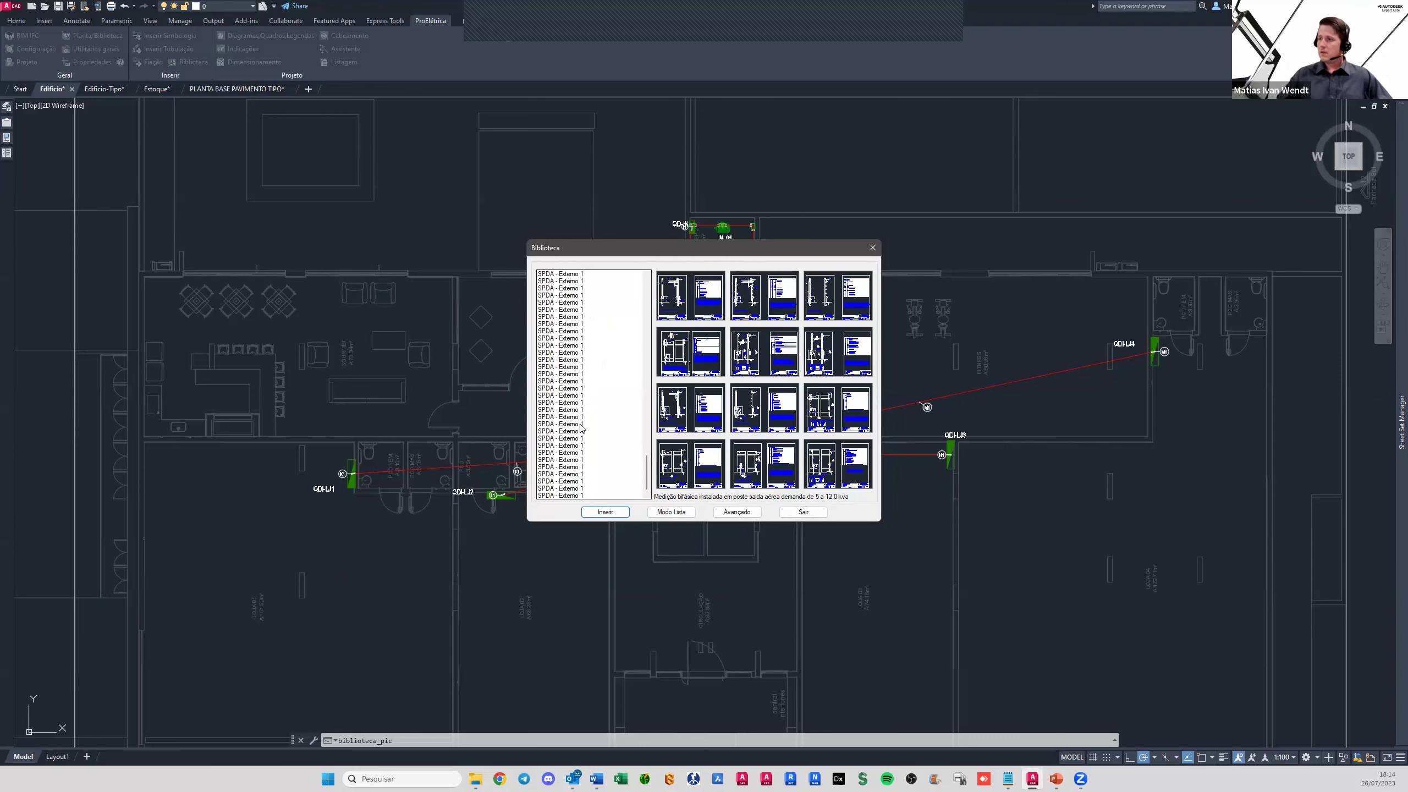
{"action": "left_click", "coordinate": [813, 514]}
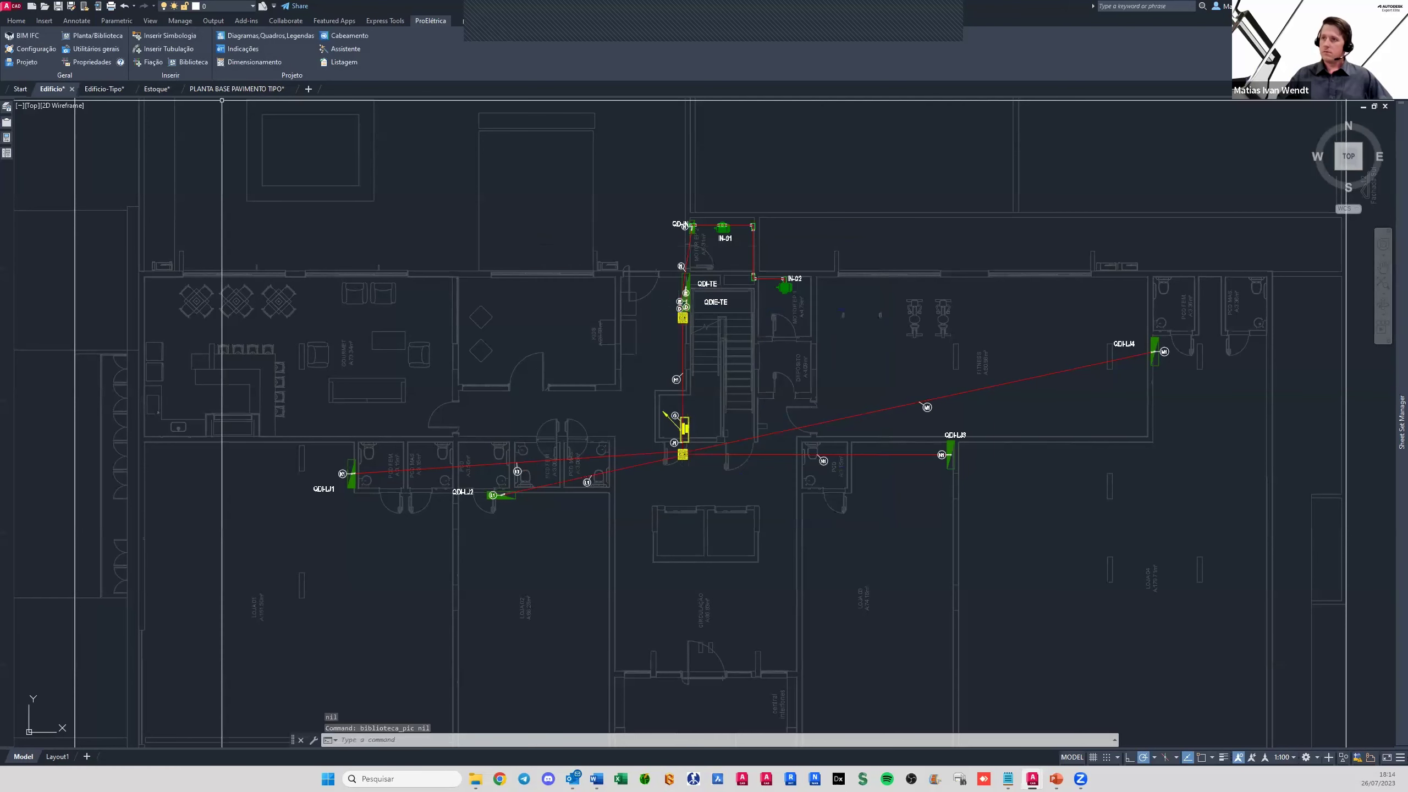
{"action": "left_click", "coordinate": [260, 36]}
{"action": "left_click", "coordinate": [642, 338]}
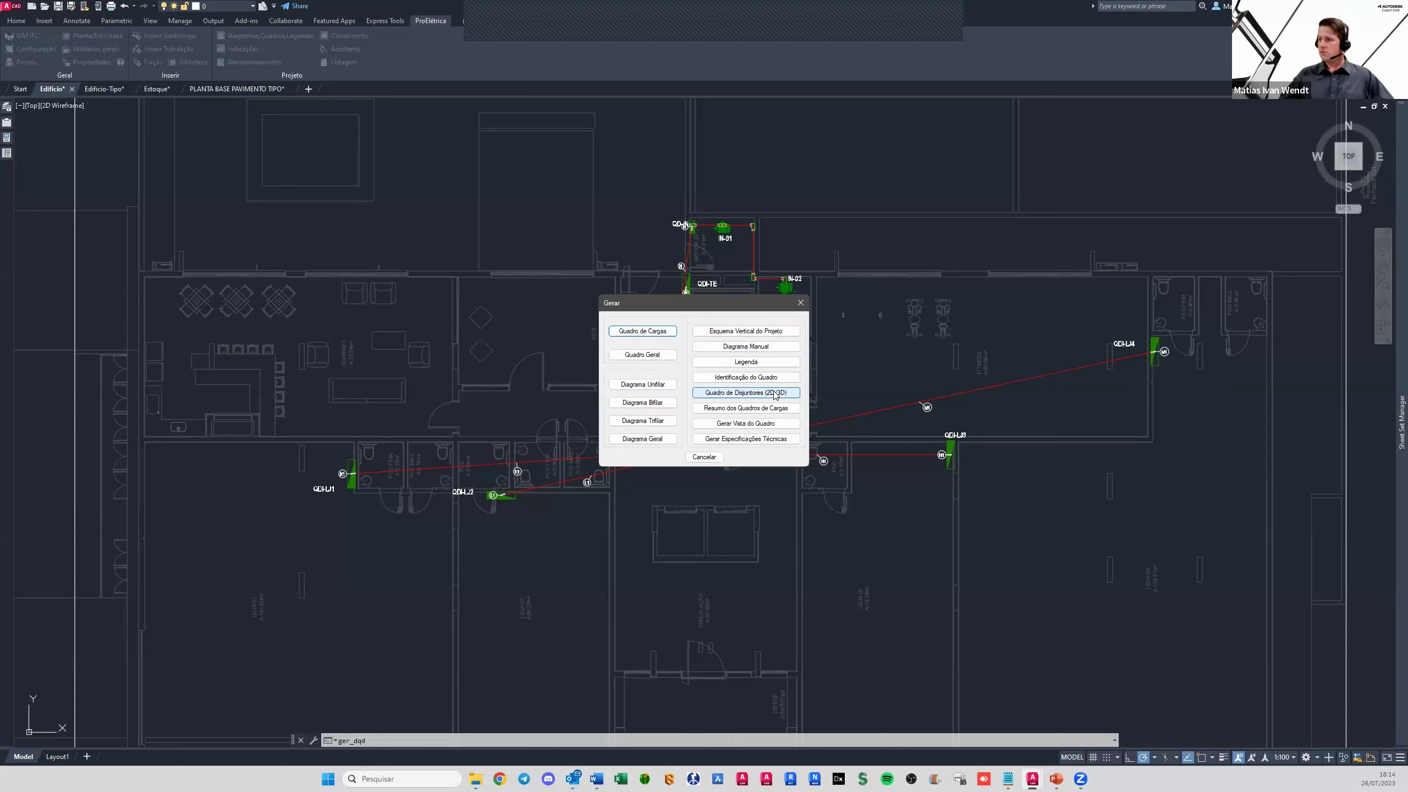
{"action": "left_click", "coordinate": [703, 457]}
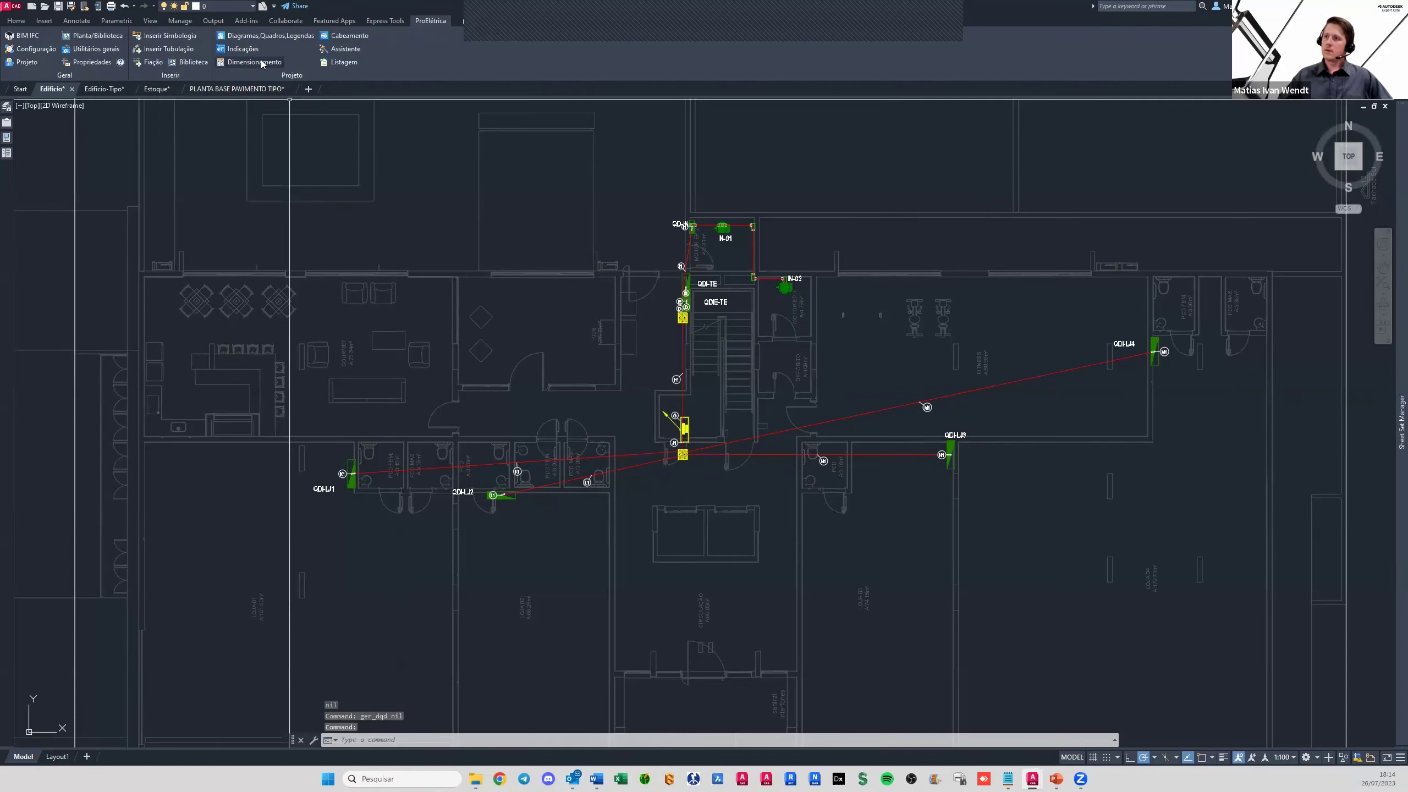
Use Indicações' mounting-height option to place an h=1200 label beside the QDI-LJ1 panel
{"action": "left_click", "coordinate": [246, 49]}
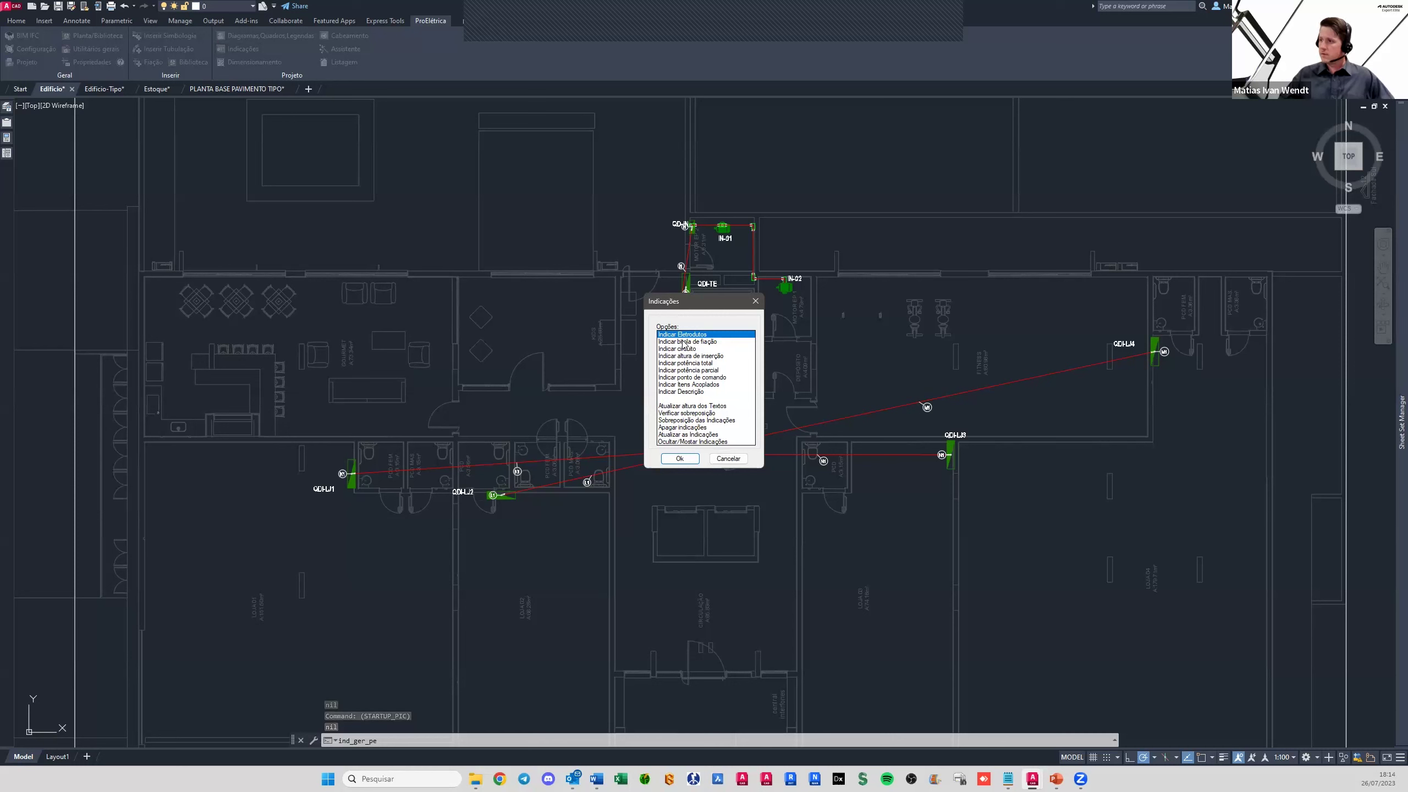
{"action": "left_click_drag", "start_coordinate": [700, 305], "coordinate": [807, 284]}
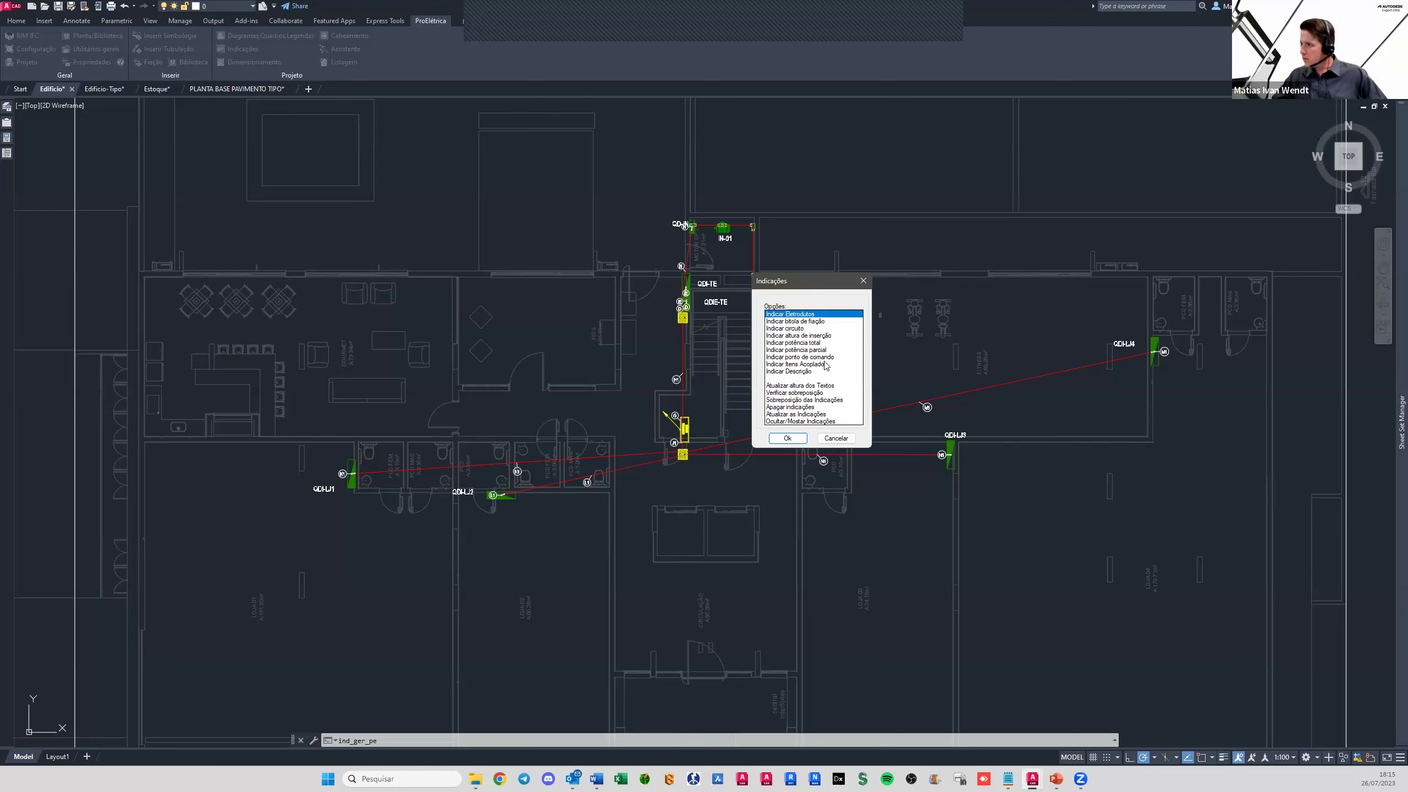
{"action": "left_click", "coordinate": [818, 337]}
{"action": "left_click", "coordinate": [787, 438]}
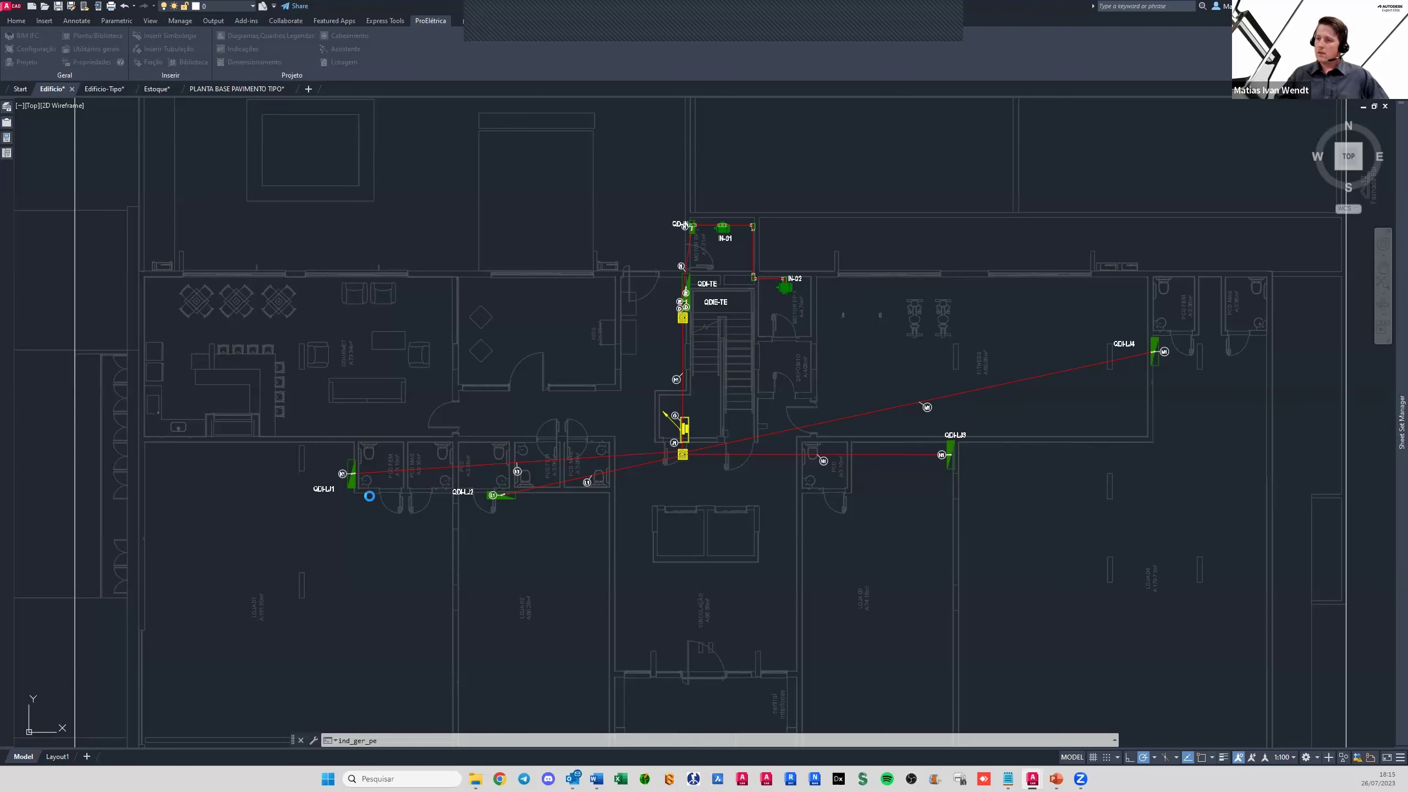
{"action": "left_click", "coordinate": [343, 507]}
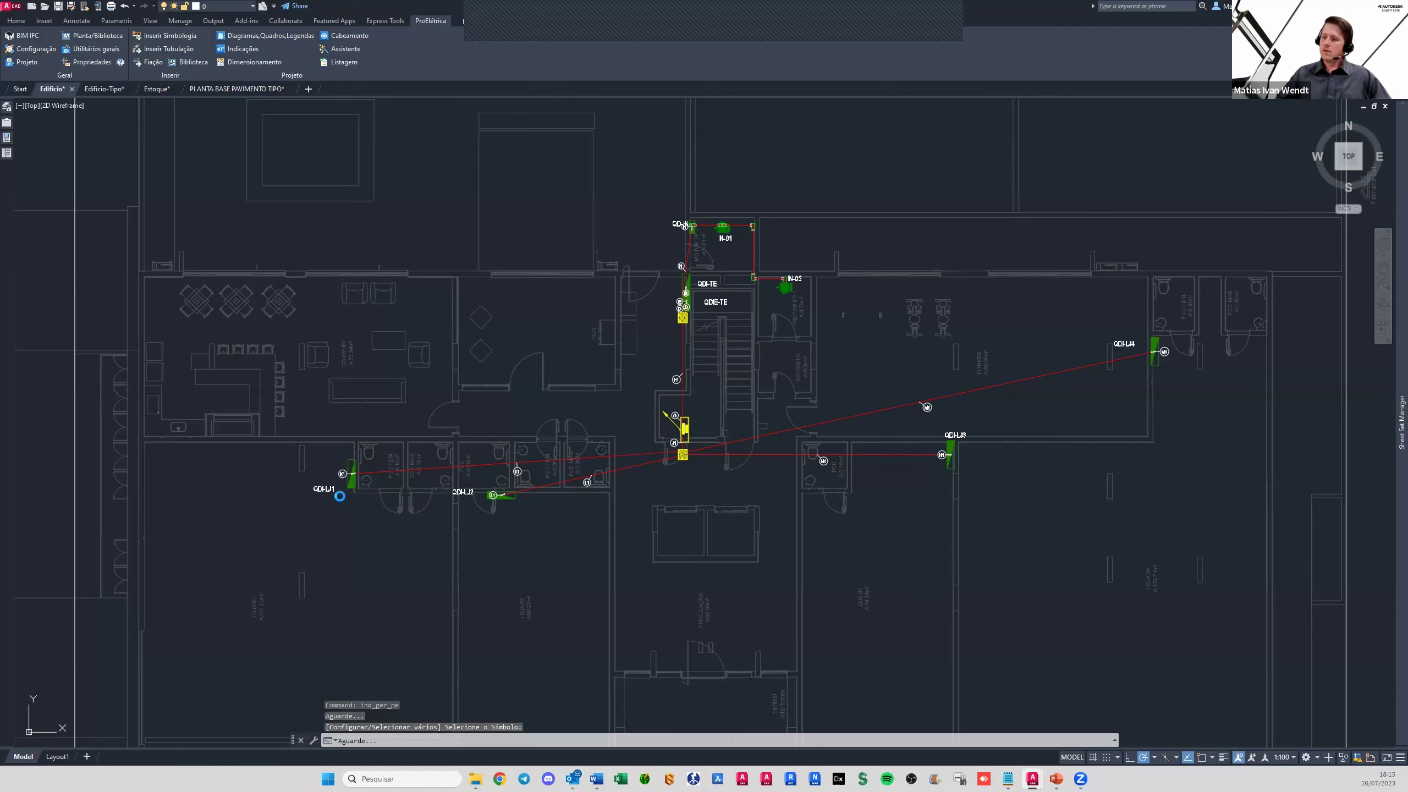
{"action": "scroll", "coordinate": [336, 496], "scroll_direction": "up", "scroll_amount": 10}
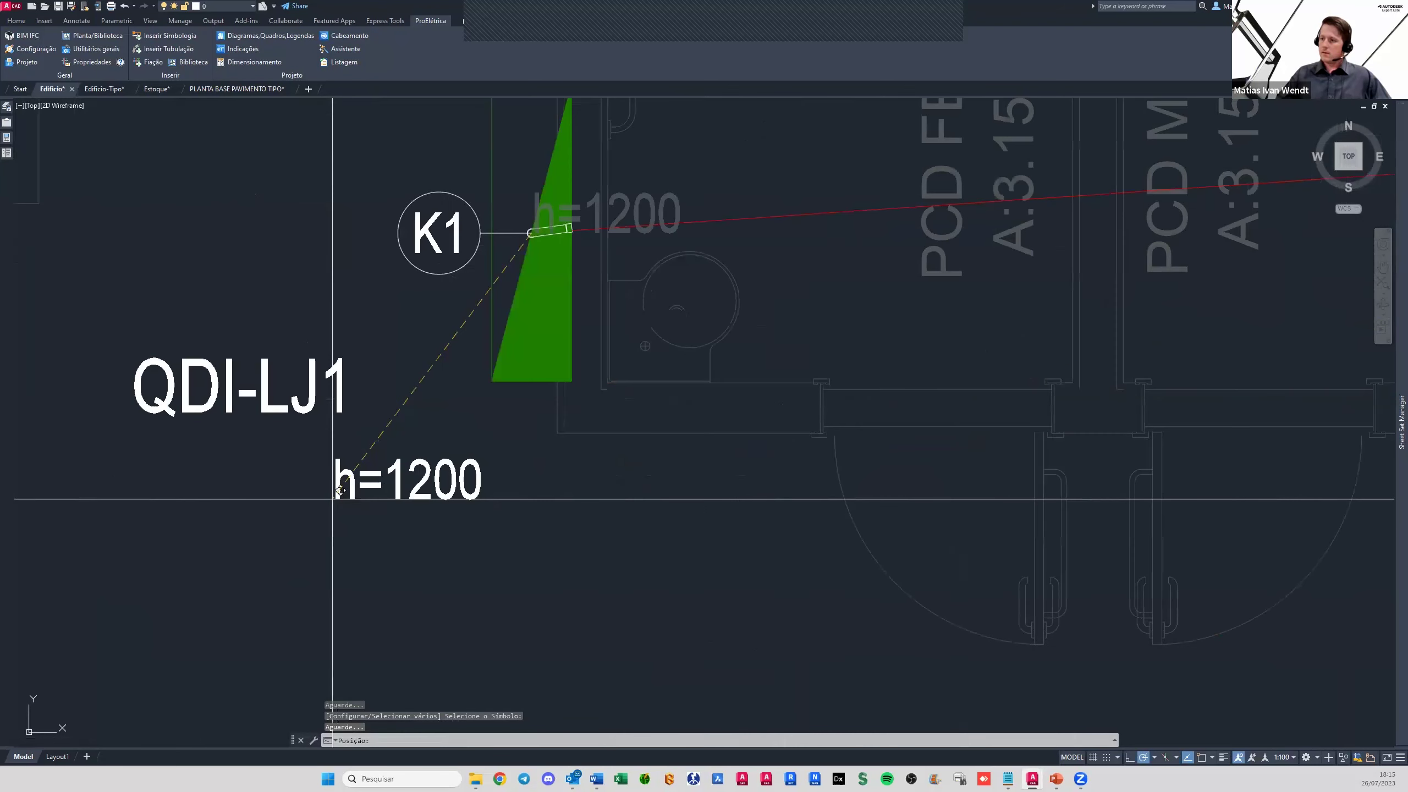
{"action": "scroll", "coordinate": [476, 466], "scroll_direction": "down", "scroll_amount": 8}
{"action": "right_click", "coordinate": [477, 457]}
{"action": "left_click", "coordinate": [488, 465]}
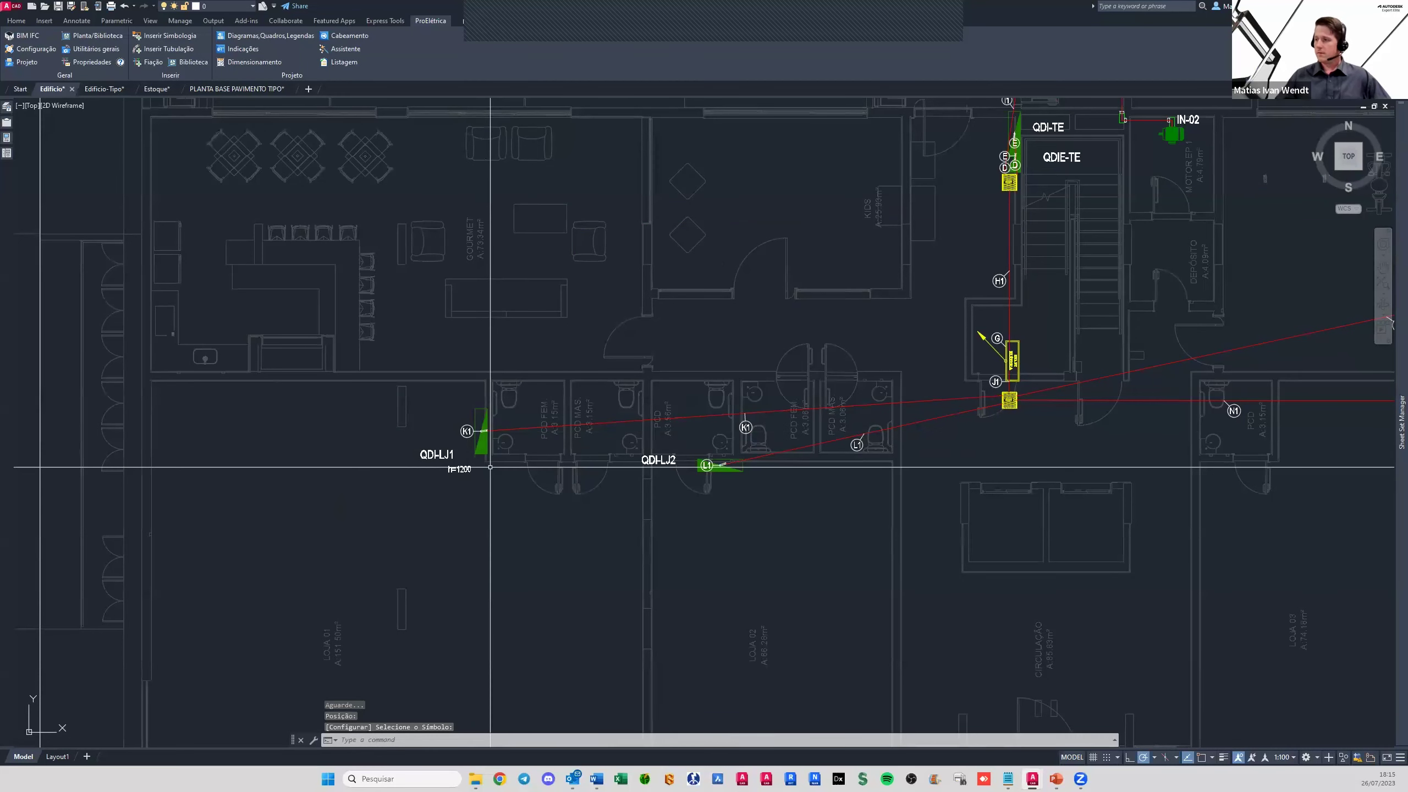
{"action": "scroll", "coordinate": [490, 467], "scroll_direction": "down", "scroll_amount": 4}
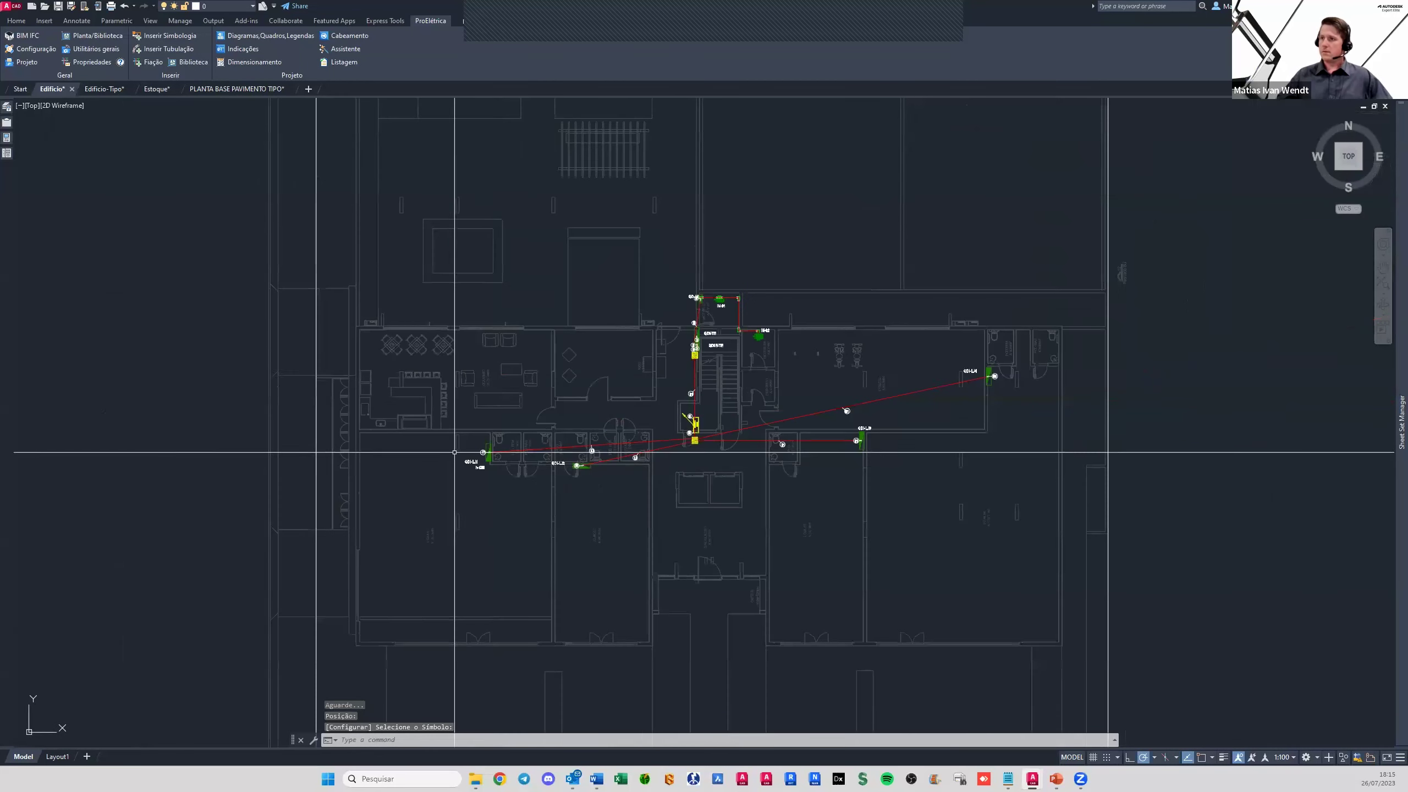
{"action": "left_click", "coordinate": [262, 65]}
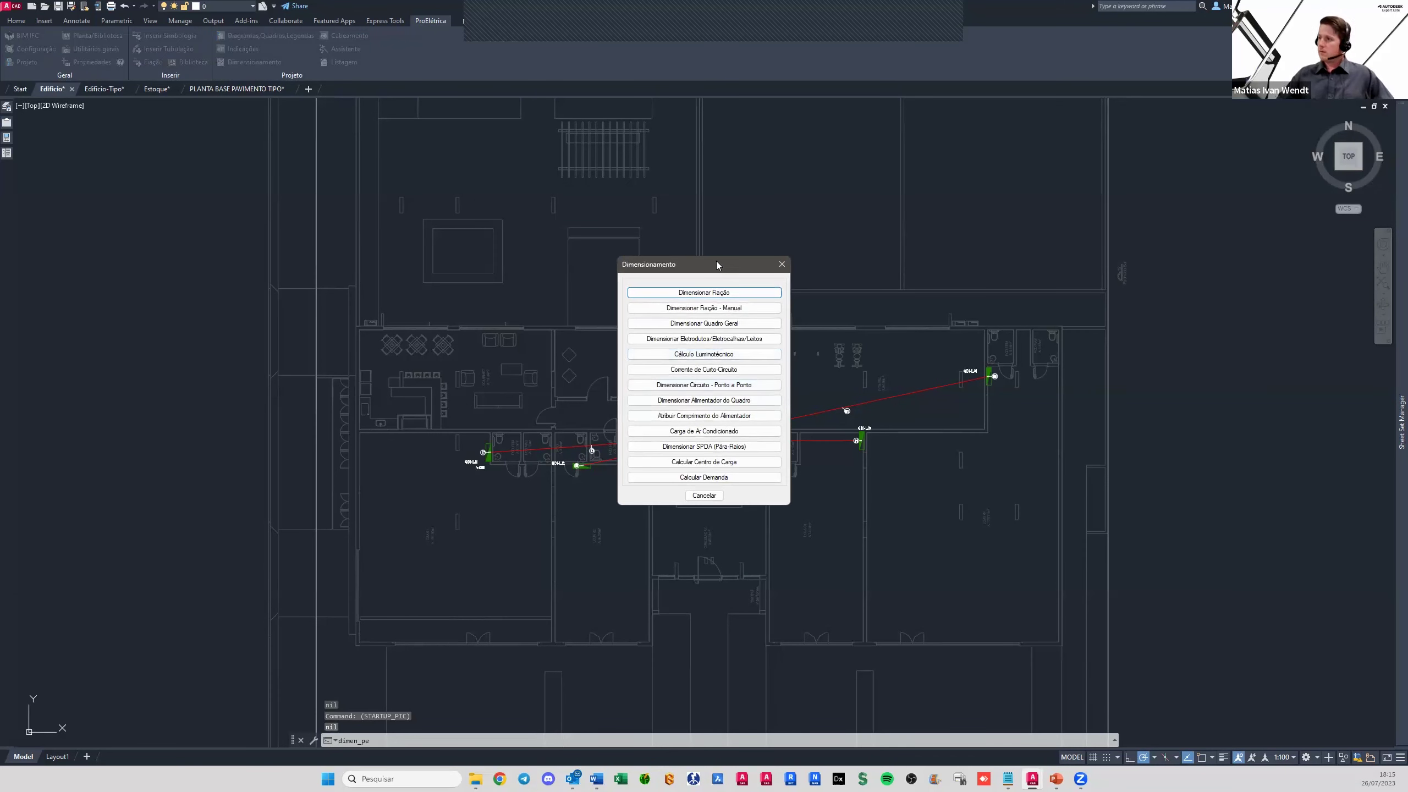
{"action": "left_click_drag", "start_coordinate": [699, 258], "coordinate": [653, 218]}
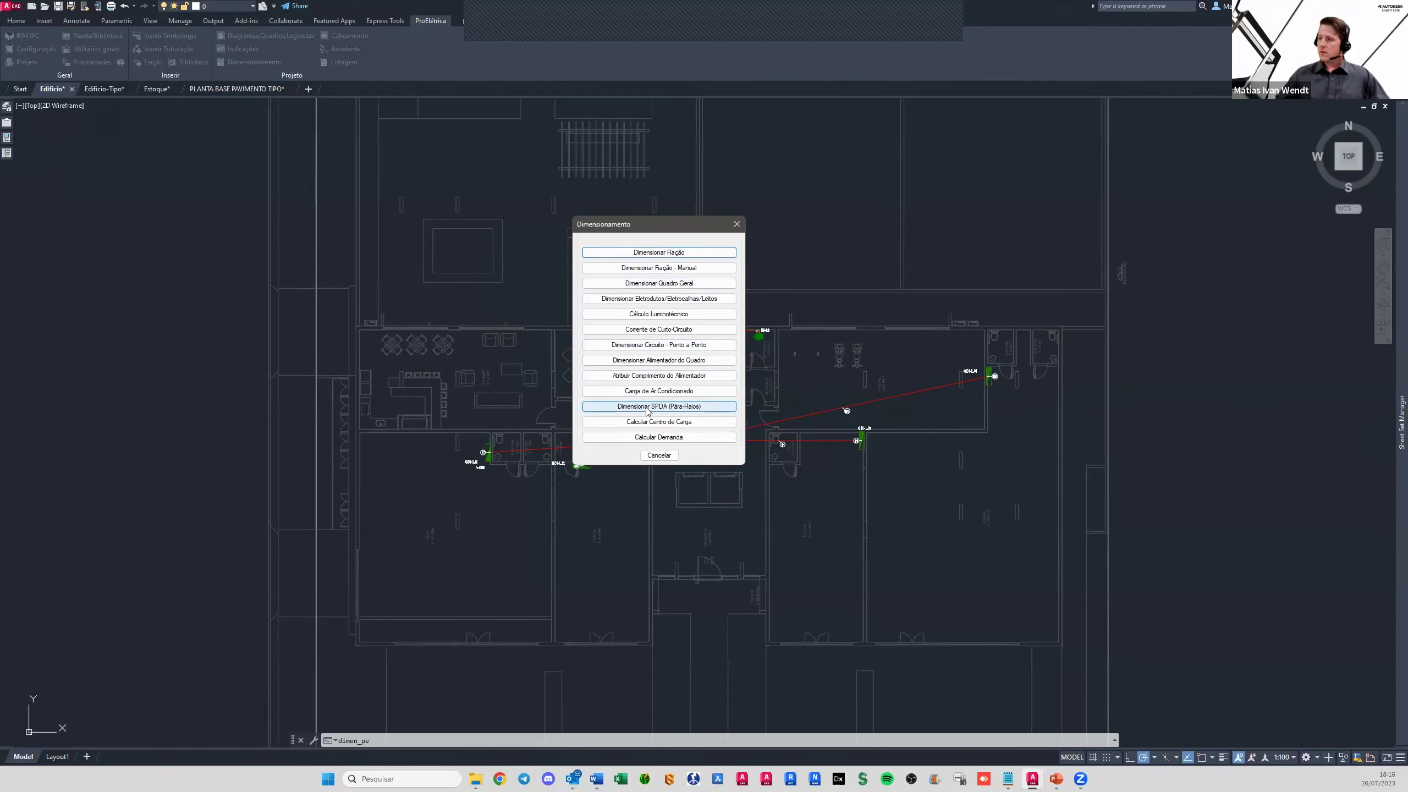
{"action": "left_click", "coordinate": [665, 456]}
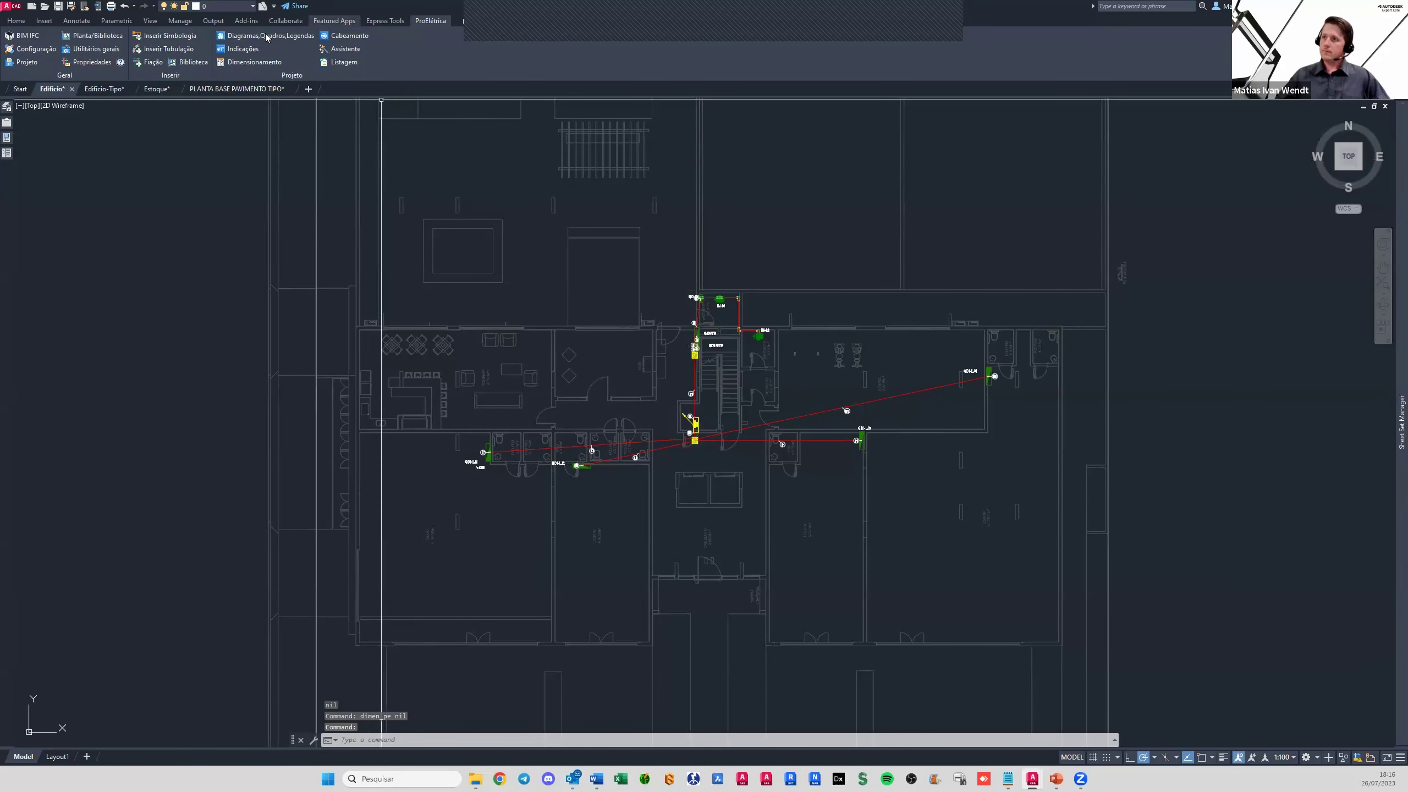
Open Cabeamento Estruturado, look over its options beside the plan, and exit without running any
{"action": "left_click", "coordinate": [339, 37]}
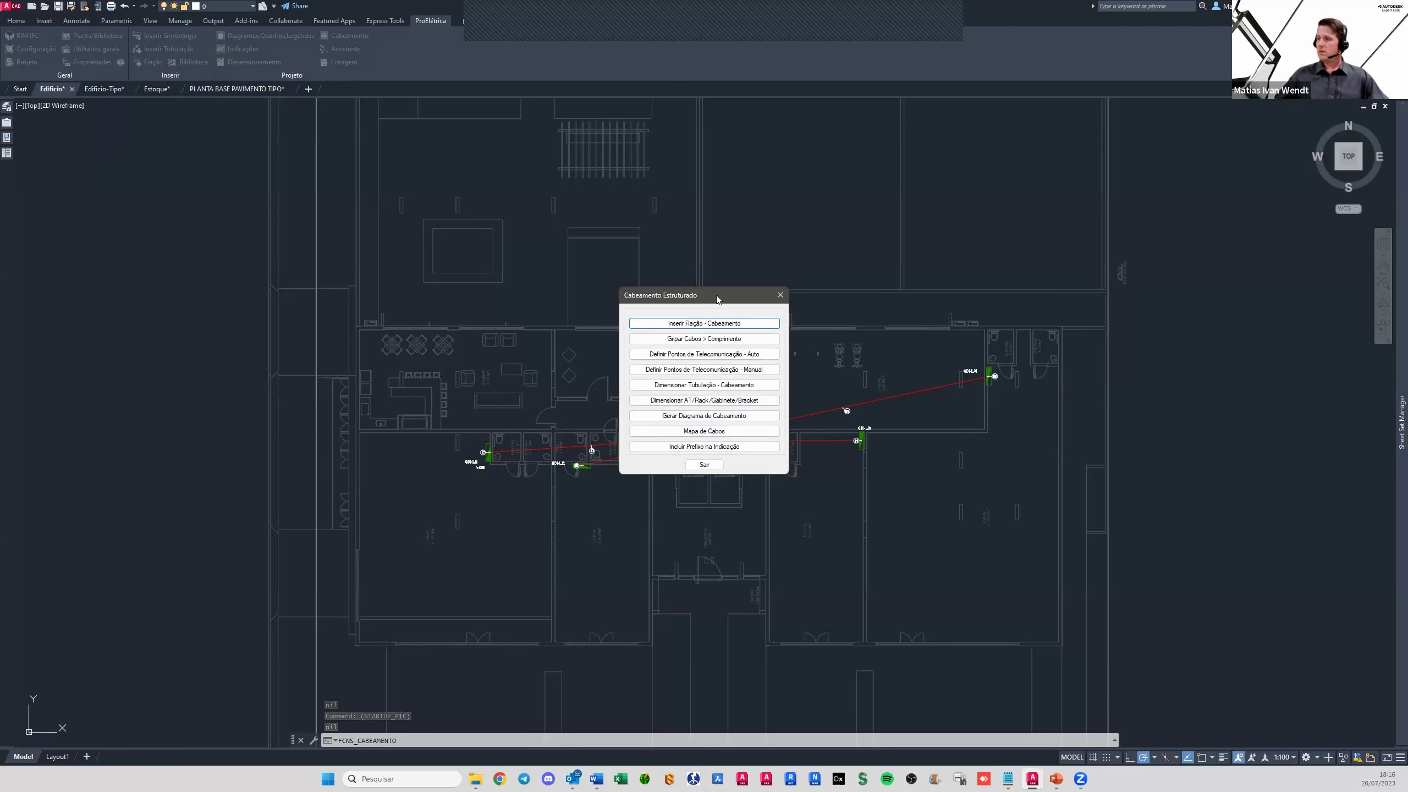
{"action": "left_click_drag", "start_coordinate": [718, 300], "coordinate": [621, 271]}
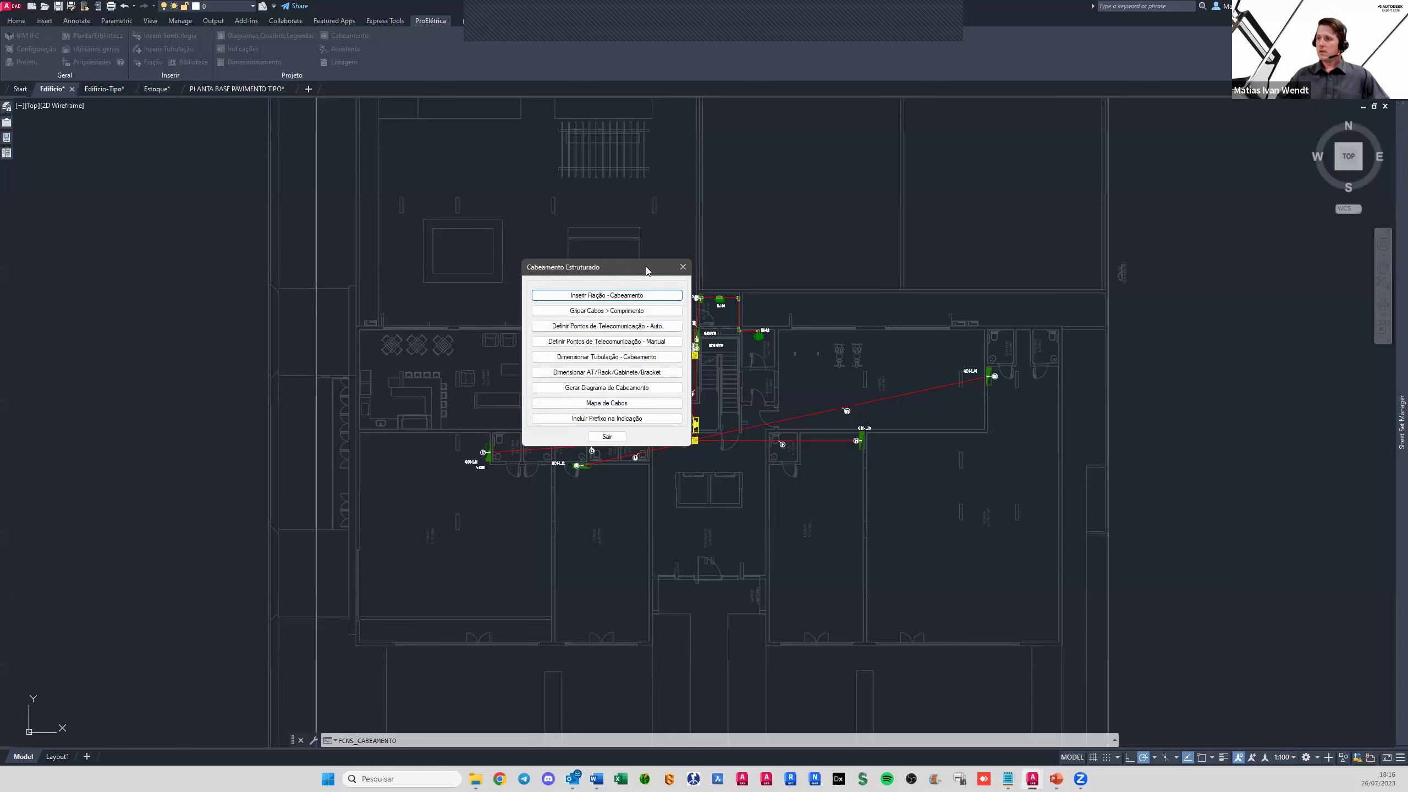
{"action": "left_click_drag", "start_coordinate": [617, 266], "coordinate": [750, 267]}
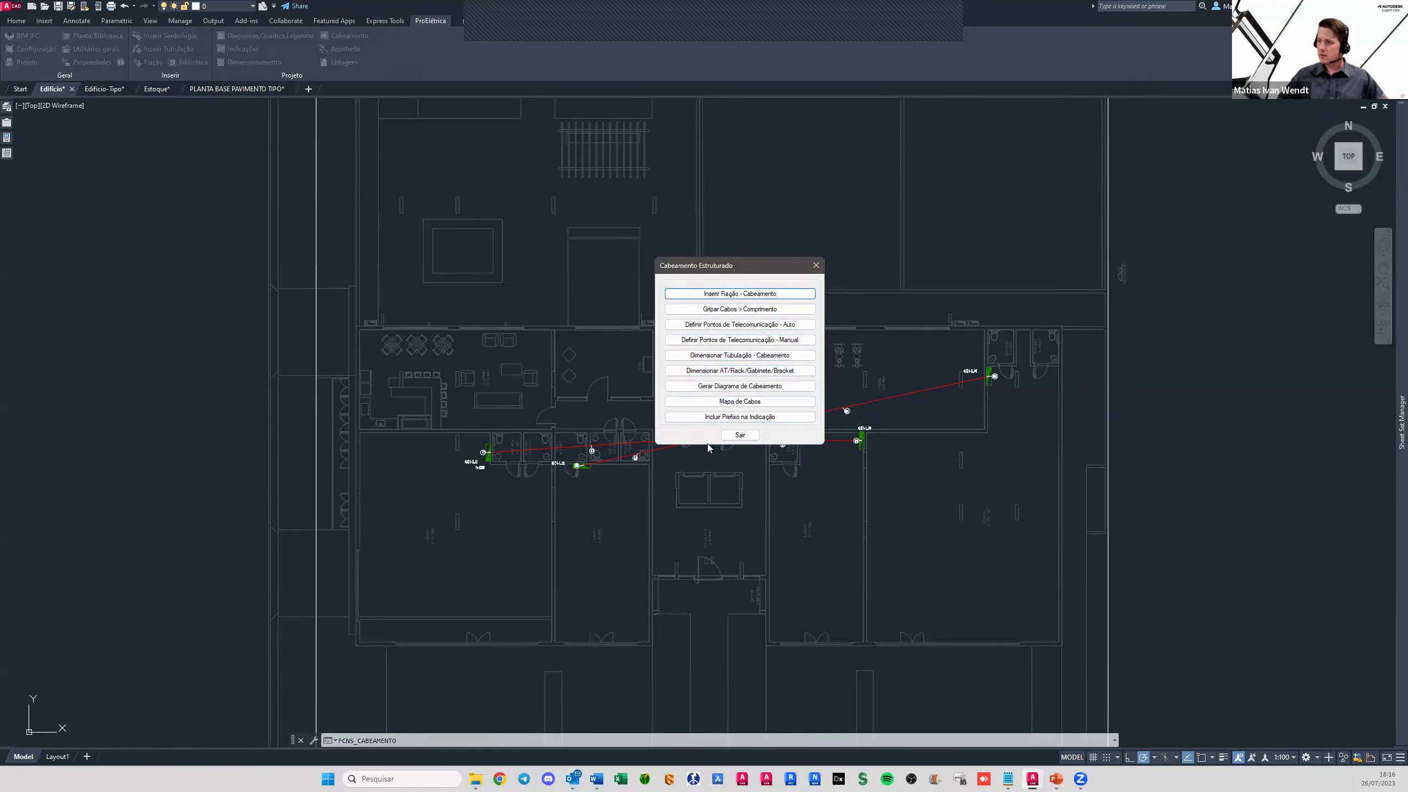
{"action": "left_click", "coordinate": [740, 436]}
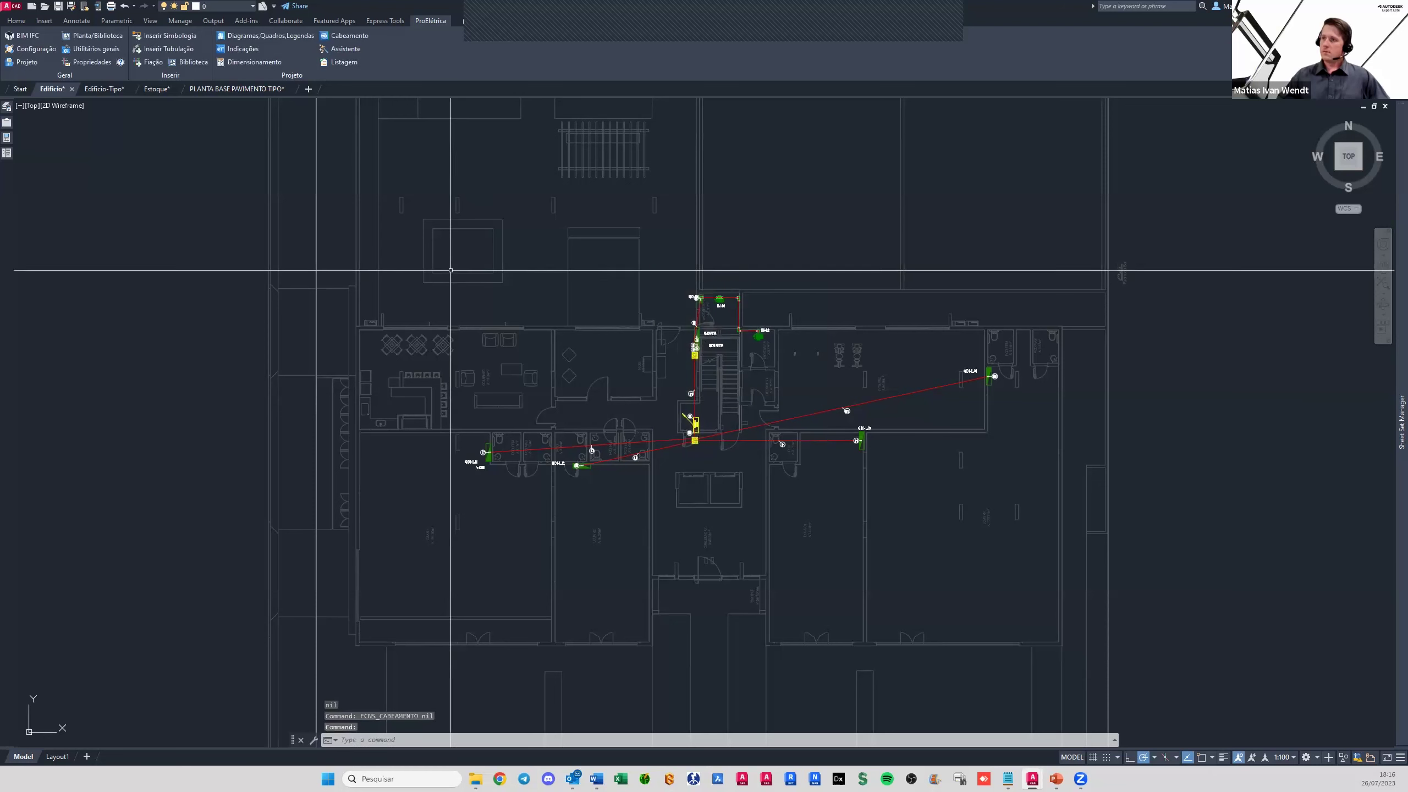
{"action": "left_click", "coordinate": [344, 51]}
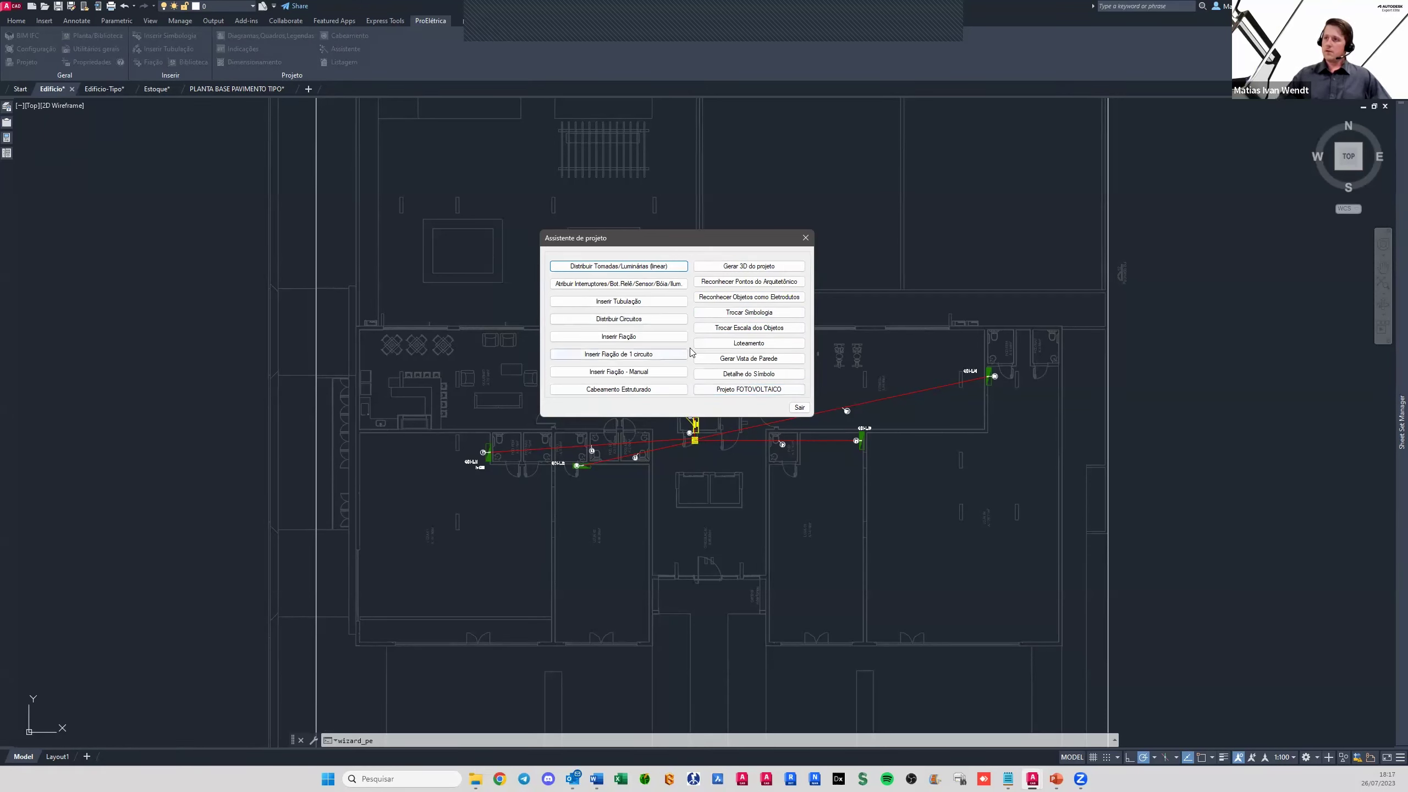
{"action": "left_click", "coordinate": [798, 408]}
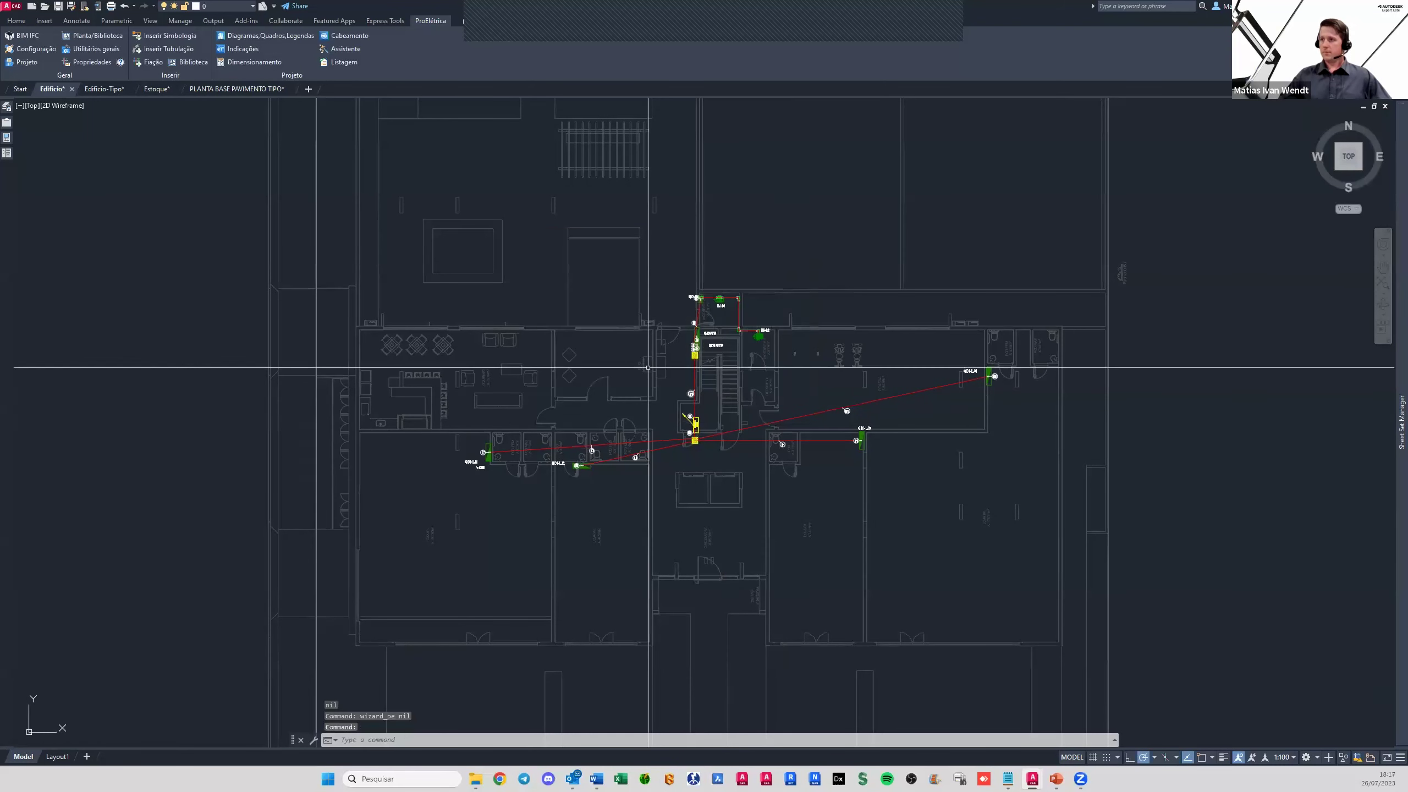
Run Listagem with Avançado options for a synthetic budget, continuing to the price-base choice
{"action": "left_click", "coordinate": [342, 65]}
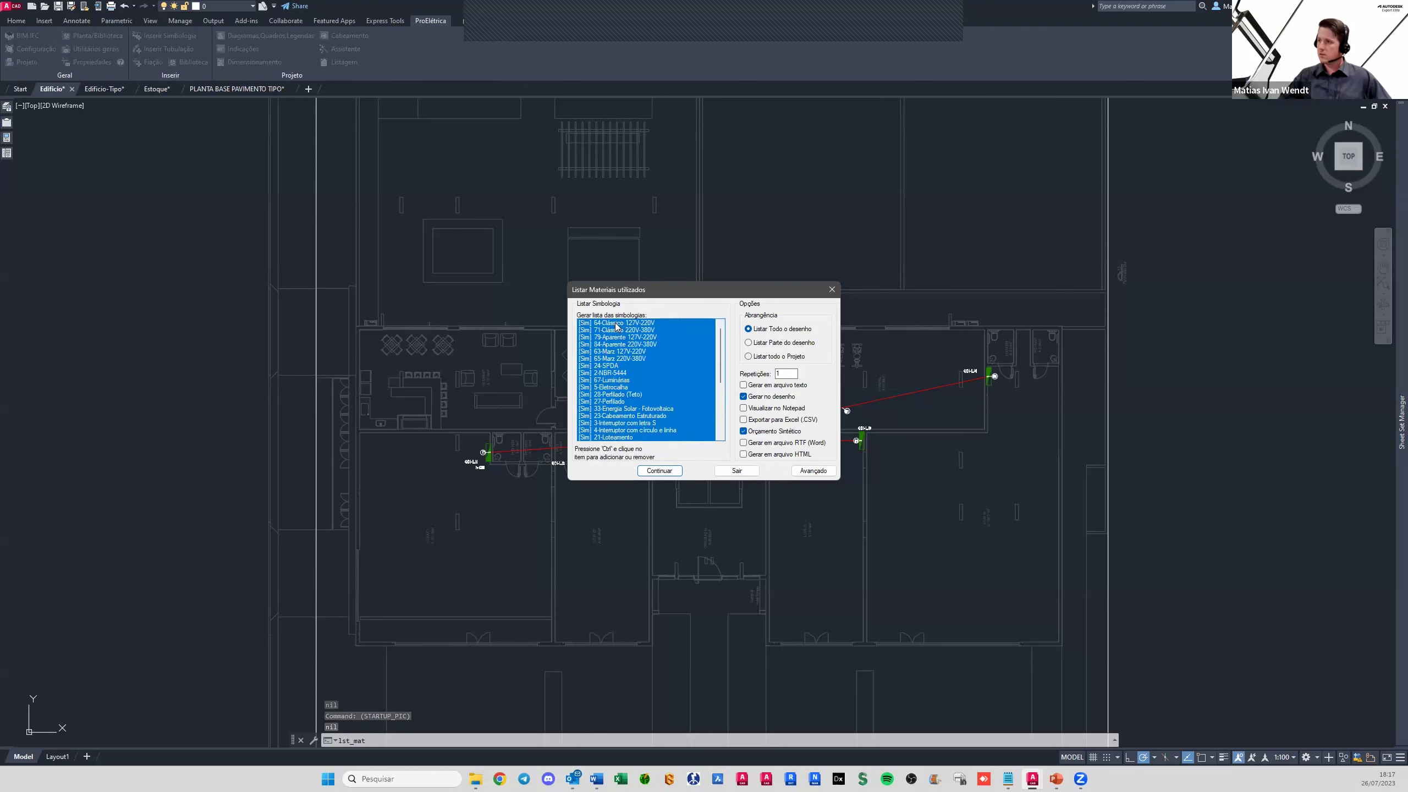
{"action": "scroll", "coordinate": [617, 339], "scroll_direction": "up", "scroll_amount": 2}
{"action": "scroll", "coordinate": [615, 342], "scroll_direction": "down", "scroll_amount": 2}
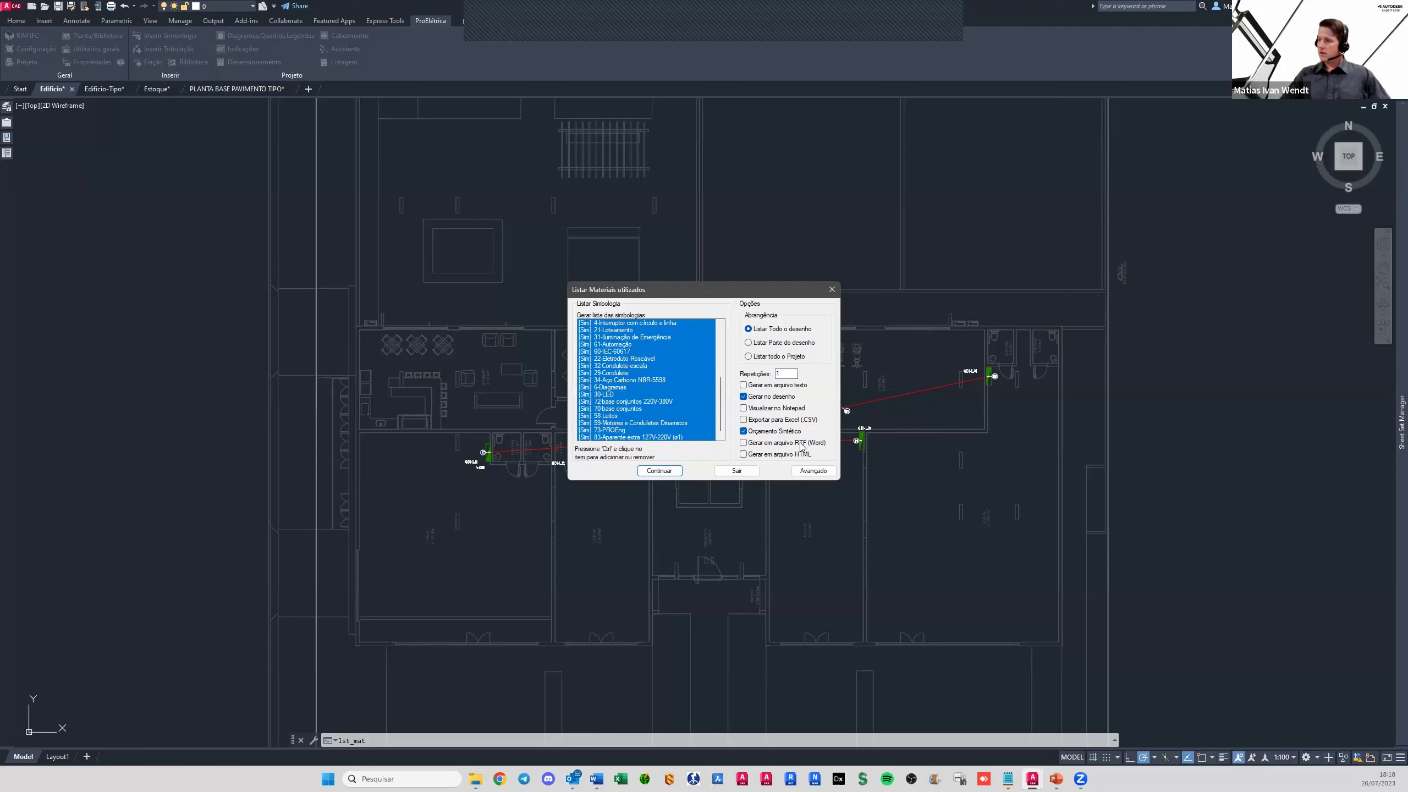
{"action": "left_click", "coordinate": [812, 472]}
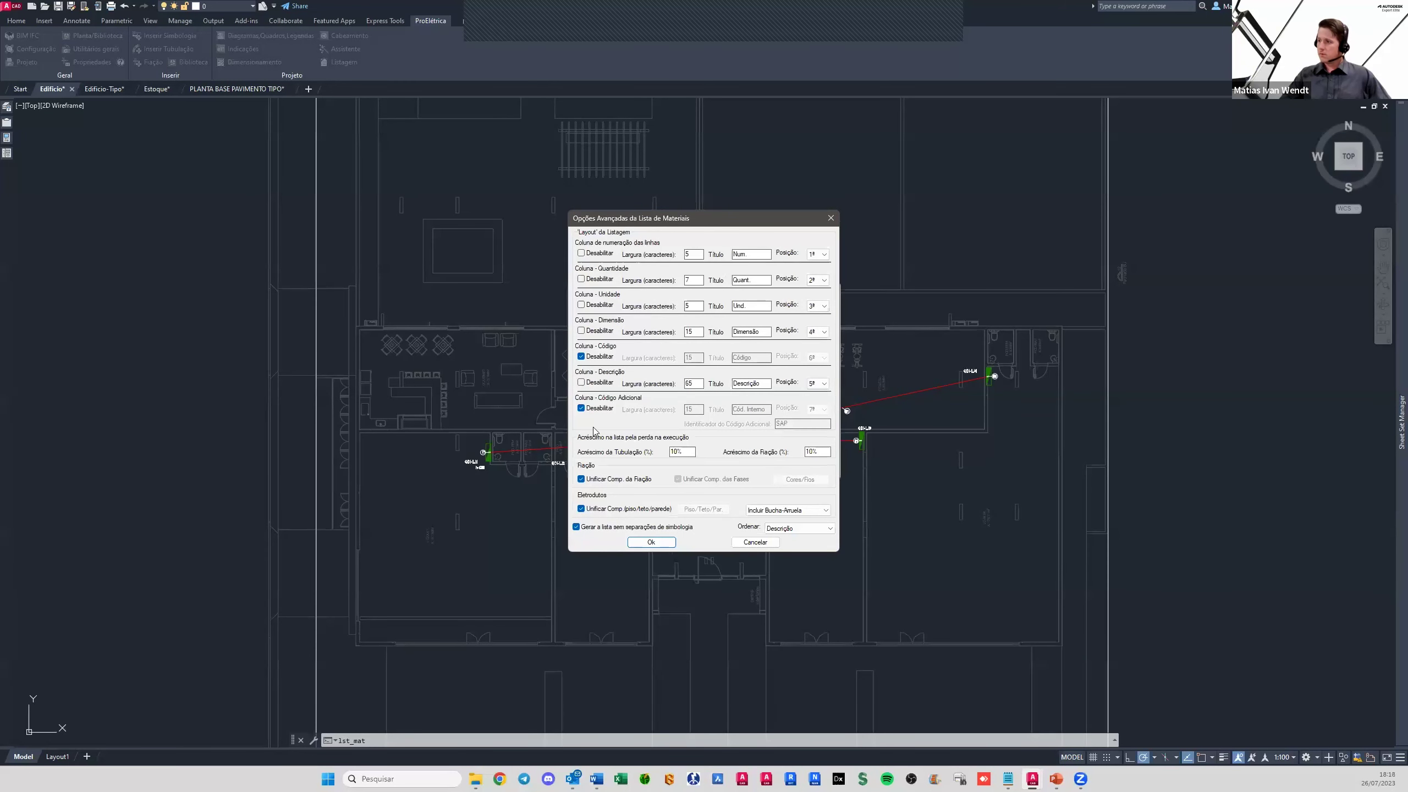
{"action": "left_click", "coordinate": [651, 542]}
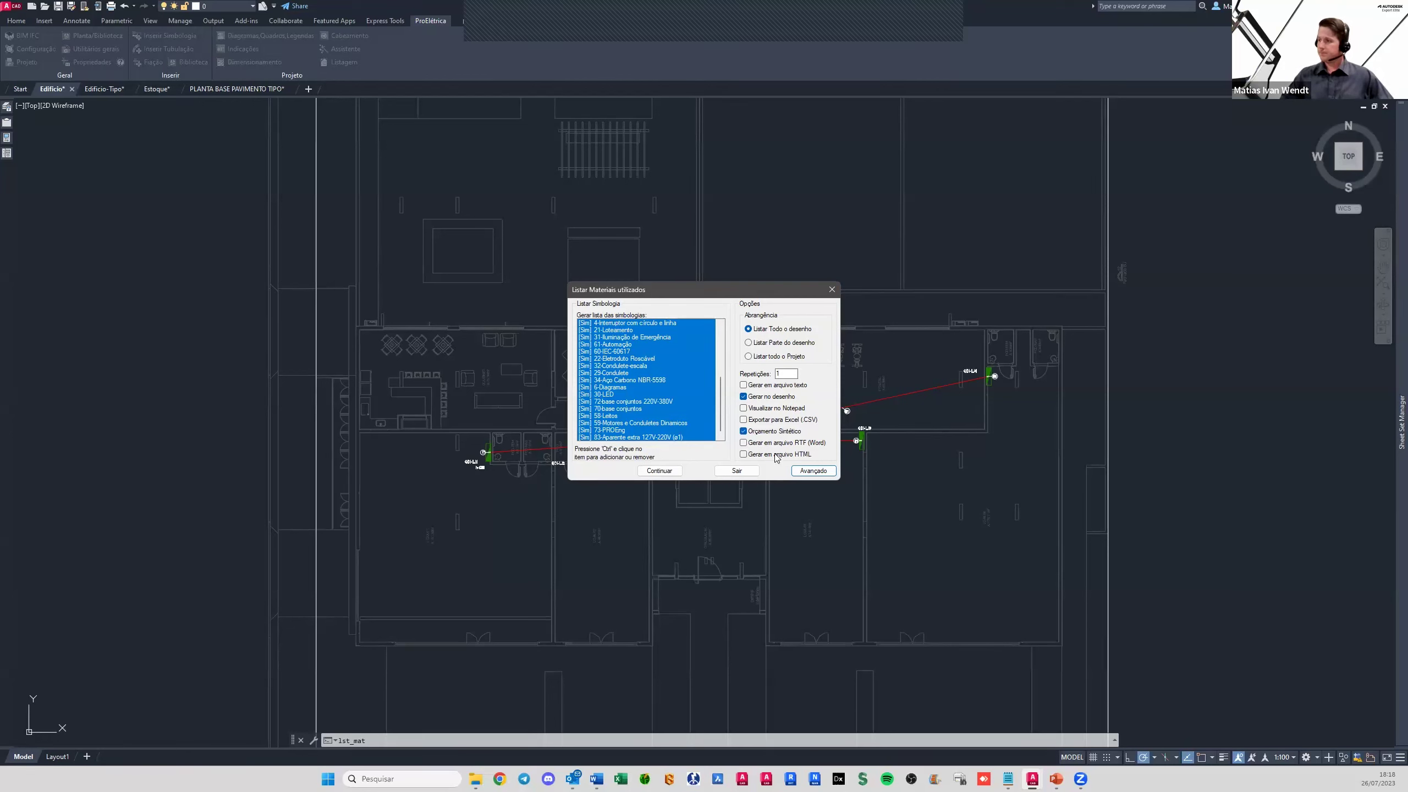
{"action": "left_click", "coordinate": [658, 470]}
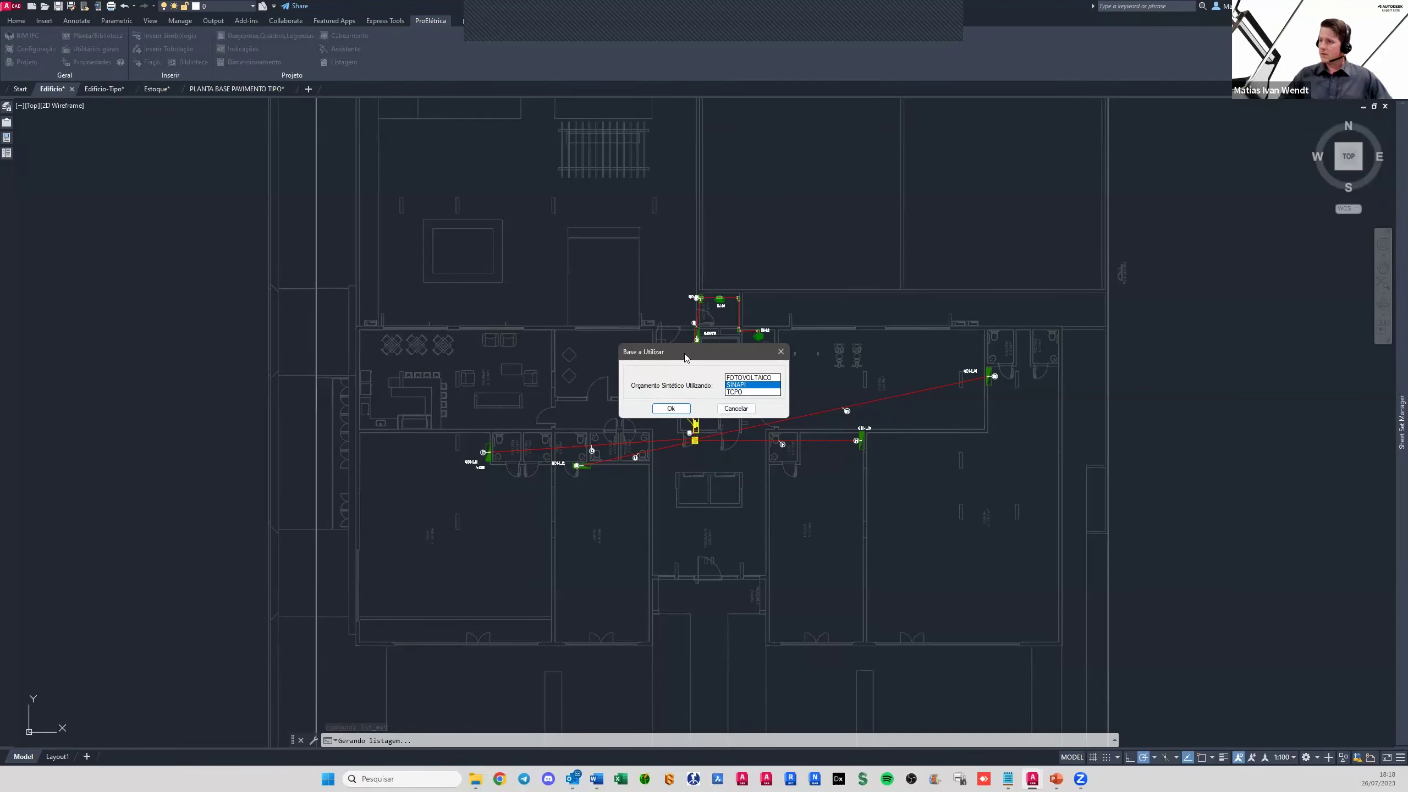
Price the materials list with the TCPO base and accept the 1.5 mm2 return-gauge notice
{"action": "left_click_drag", "start_coordinate": [687, 355], "coordinate": [626, 314]}
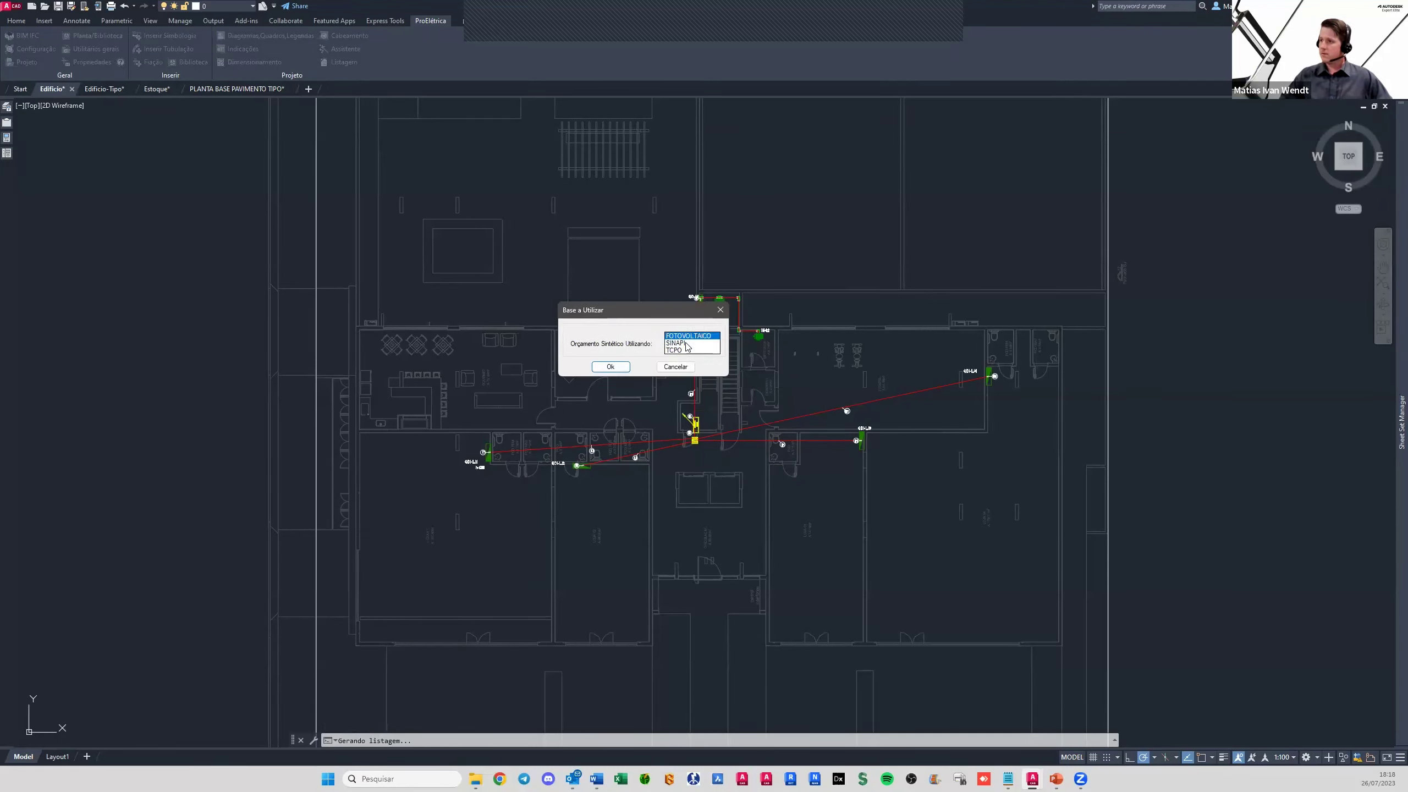
{"action": "left_click", "coordinate": [682, 351]}
{"action": "left_click", "coordinate": [668, 366]}
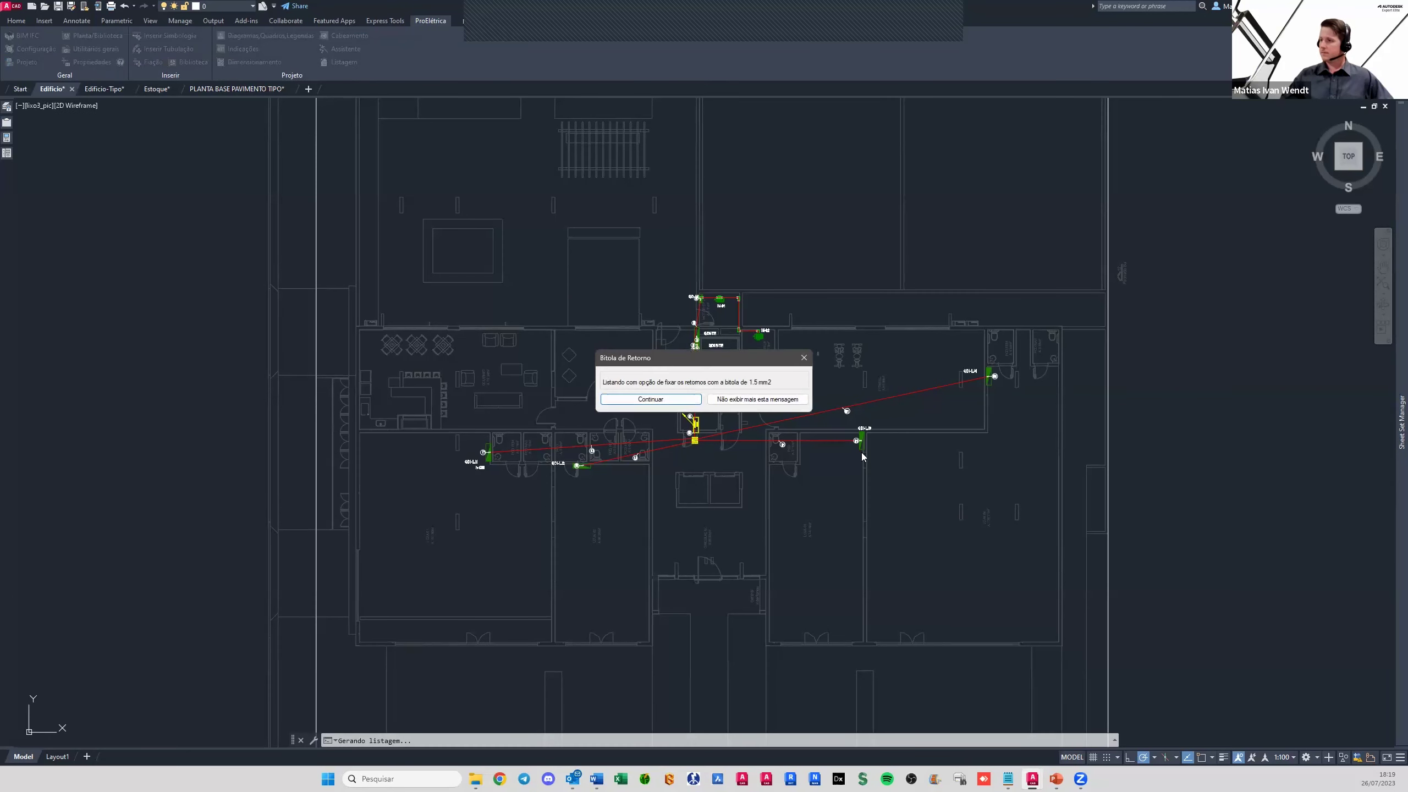
{"action": "left_click", "coordinate": [650, 399]}
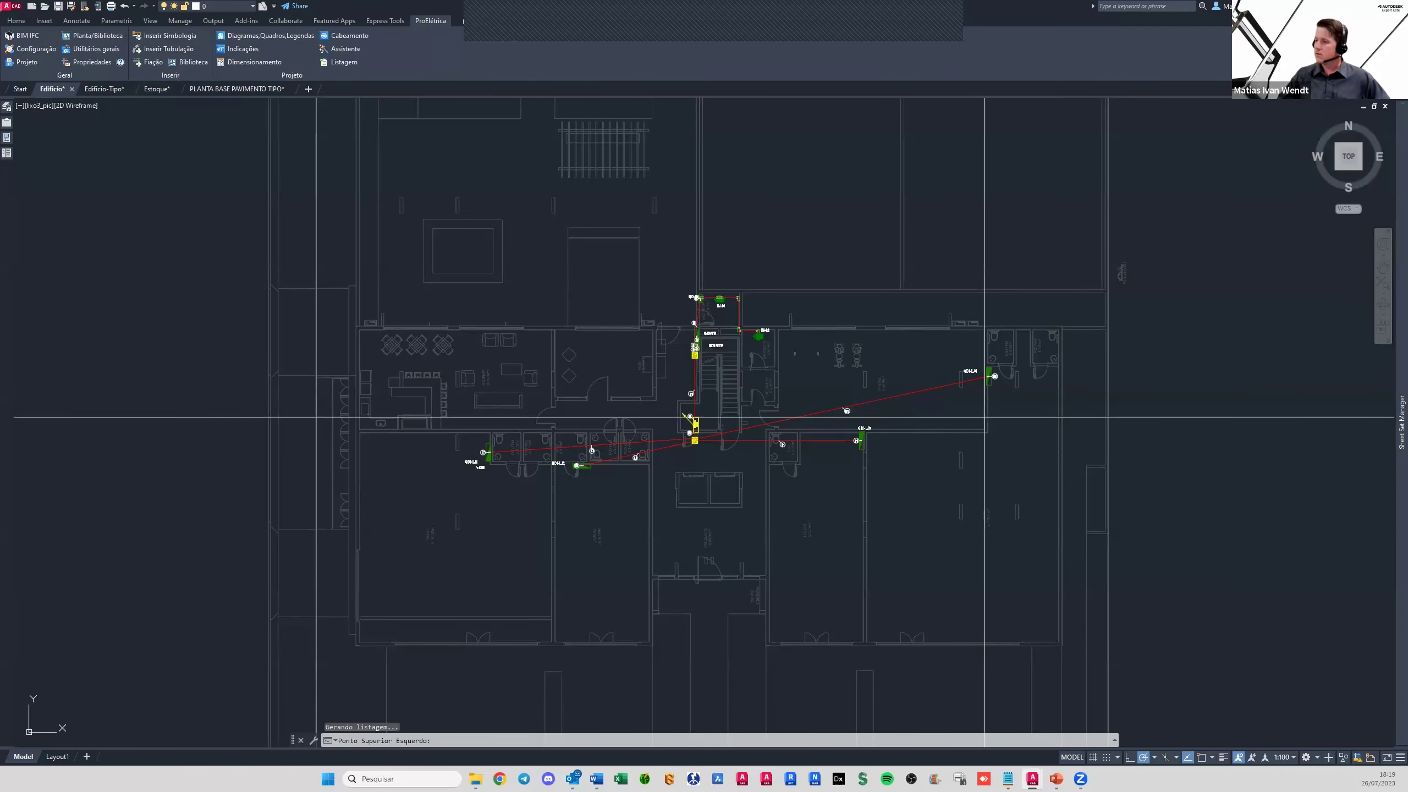
Place the Lista de Materiais table at the default top-left point and zoom in on it
{"action": "key", "text": "Return"}
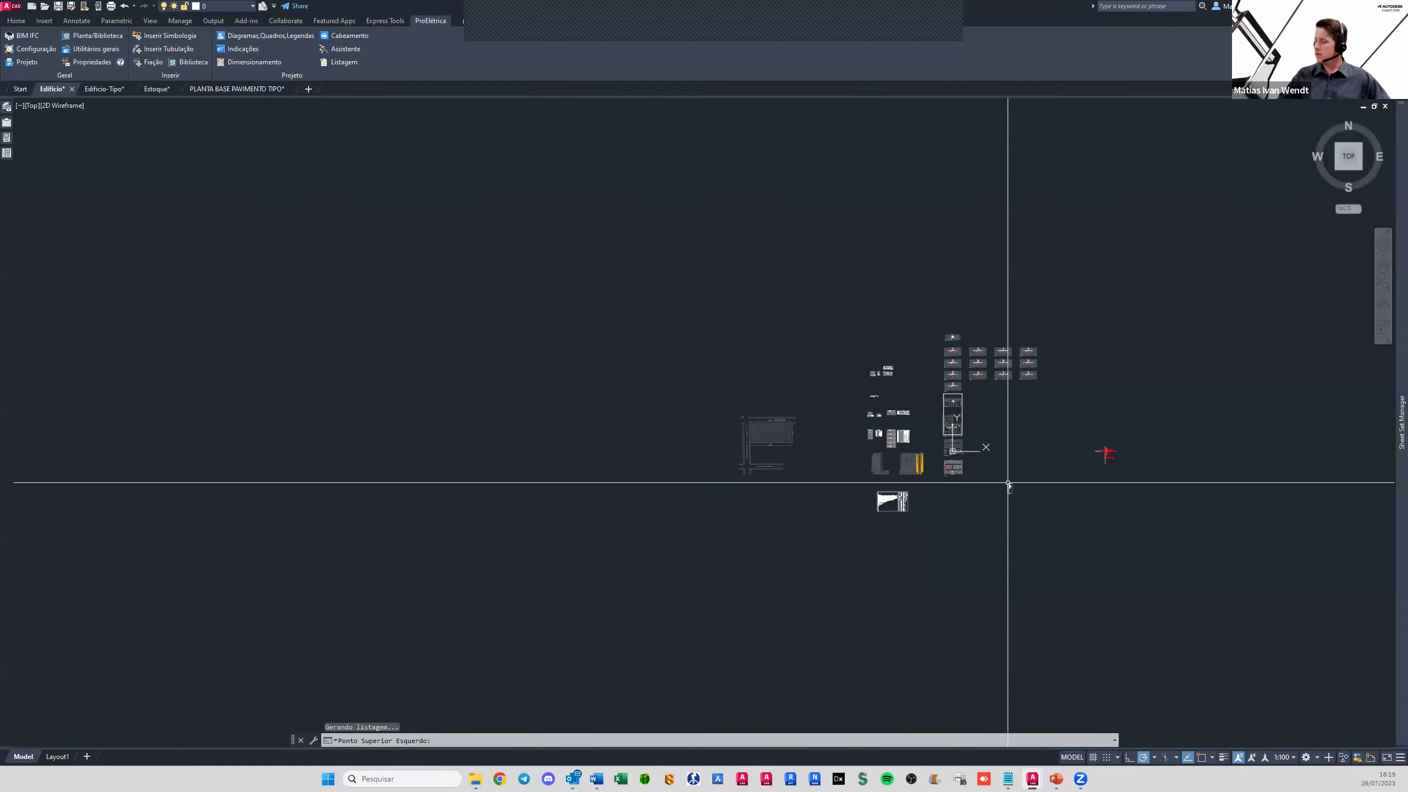
{"action": "scroll", "coordinate": [1020, 493], "scroll_direction": "up", "scroll_amount": 2}
{"action": "scroll", "coordinate": [1000, 481], "scroll_direction": "up", "scroll_amount": 2}
{"action": "scroll", "coordinate": [970, 433], "scroll_direction": "up", "scroll_amount": 4}
{"action": "scroll", "coordinate": [942, 387], "scroll_direction": "up", "scroll_amount": 3}
{"action": "scroll", "coordinate": [820, 421], "scroll_direction": "up", "scroll_amount": 3}
{"action": "middle_click_drag", "start_coordinate": [819, 421], "coordinate": [759, 369]}
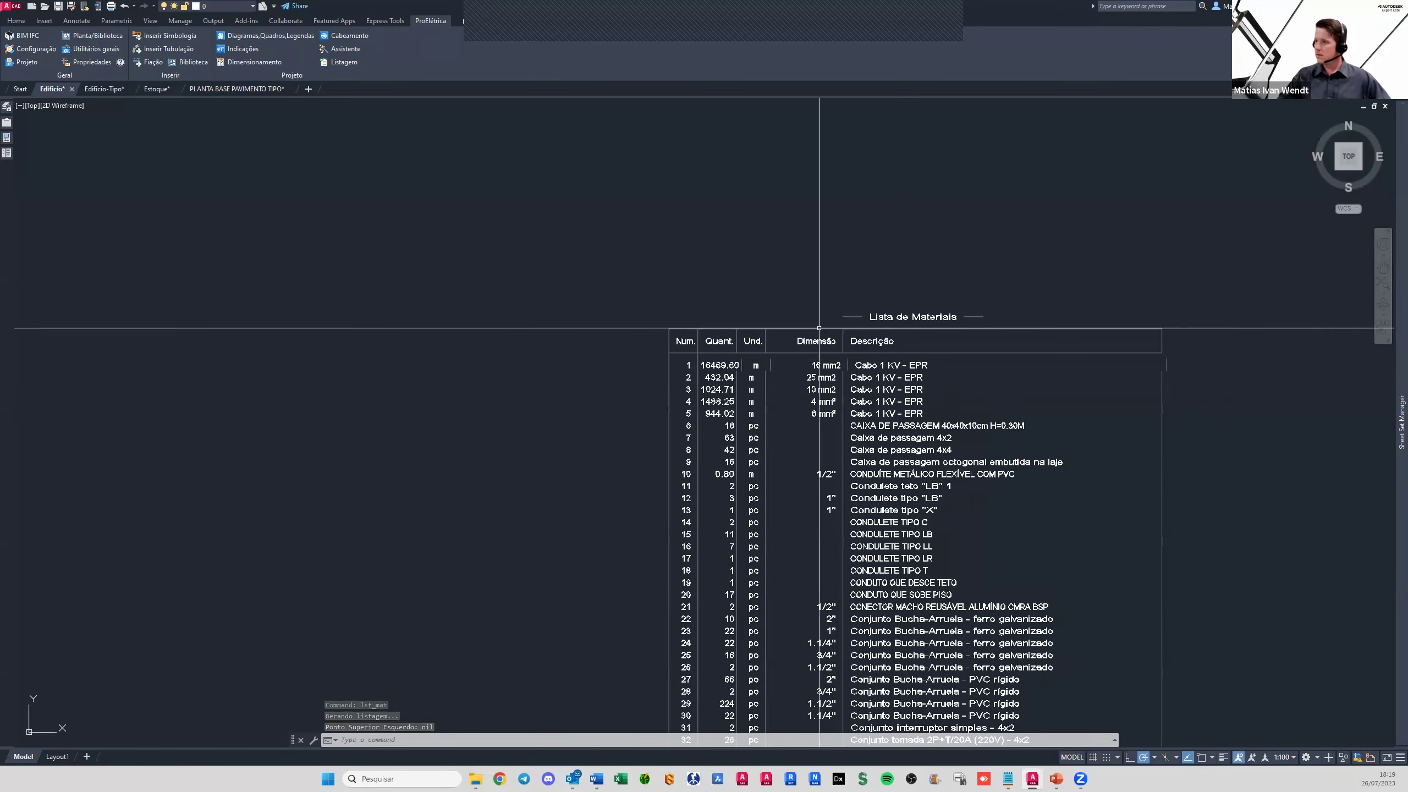
Zoom and pan to review the table's quantities, units and descriptions
{"action": "scroll", "coordinate": [720, 366], "scroll_direction": "down", "scroll_amount": 1}
{"action": "middle_click_drag", "start_coordinate": [725, 588], "coordinate": [729, 402]}
{"action": "scroll", "coordinate": [723, 420], "scroll_direction": "down", "scroll_amount": 5}
{"action": "scroll", "coordinate": [722, 419], "scroll_direction": "up", "scroll_amount": 2}
{"action": "scroll", "coordinate": [723, 420], "scroll_direction": "up", "scroll_amount": 4}
{"action": "middle_click_drag", "start_coordinate": [698, 512], "coordinate": [693, 502]}
{"action": "scroll", "coordinate": [720, 408], "scroll_direction": "down", "scroll_amount": 1}
{"action": "scroll", "coordinate": [723, 566], "scroll_direction": "down", "scroll_amount": 2}
{"action": "scroll", "coordinate": [760, 555], "scroll_direction": "up", "scroll_amount": 1}
{"action": "scroll", "coordinate": [759, 554], "scroll_direction": "up", "scroll_amount": 1}
{"action": "scroll", "coordinate": [759, 554], "scroll_direction": "down", "scroll_amount": 3}
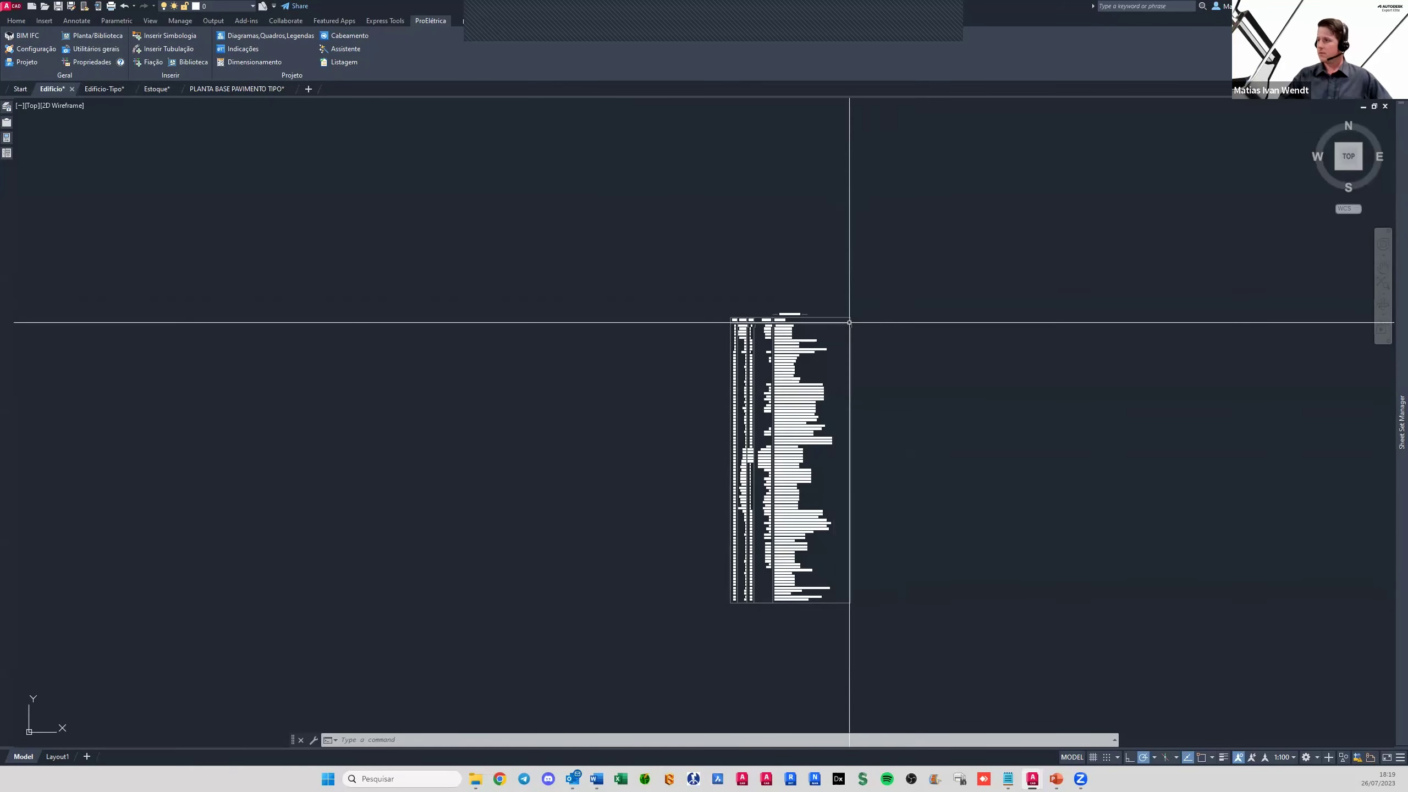
Window-select the entire Lista de Materiais table and delete it
{"action": "left_click", "coordinate": [846, 304]}
{"action": "left_click", "coordinate": [932, 629]}
{"action": "key", "text": "Escape"}
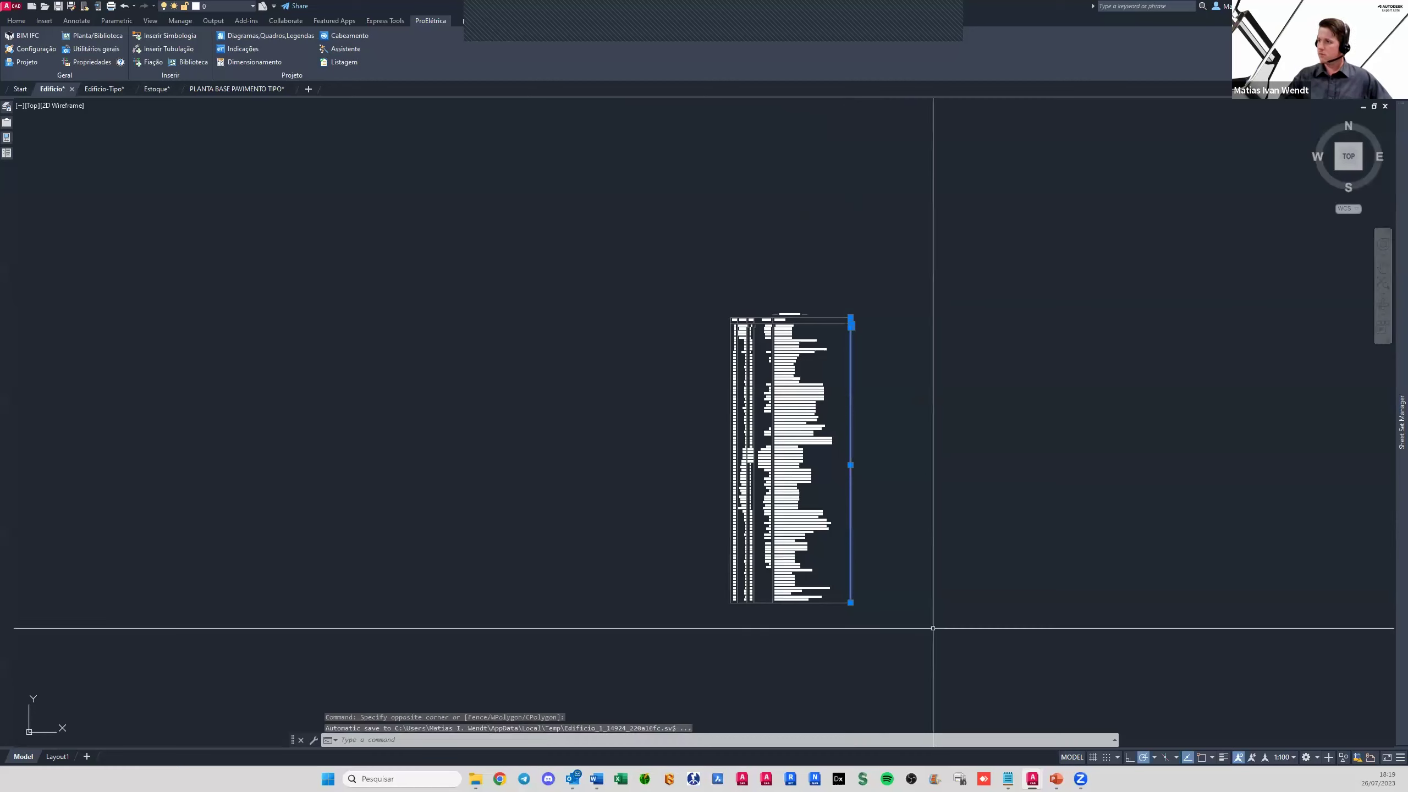
{"action": "key", "text": "Escape"}
{"action": "left_click", "coordinate": [670, 273]}
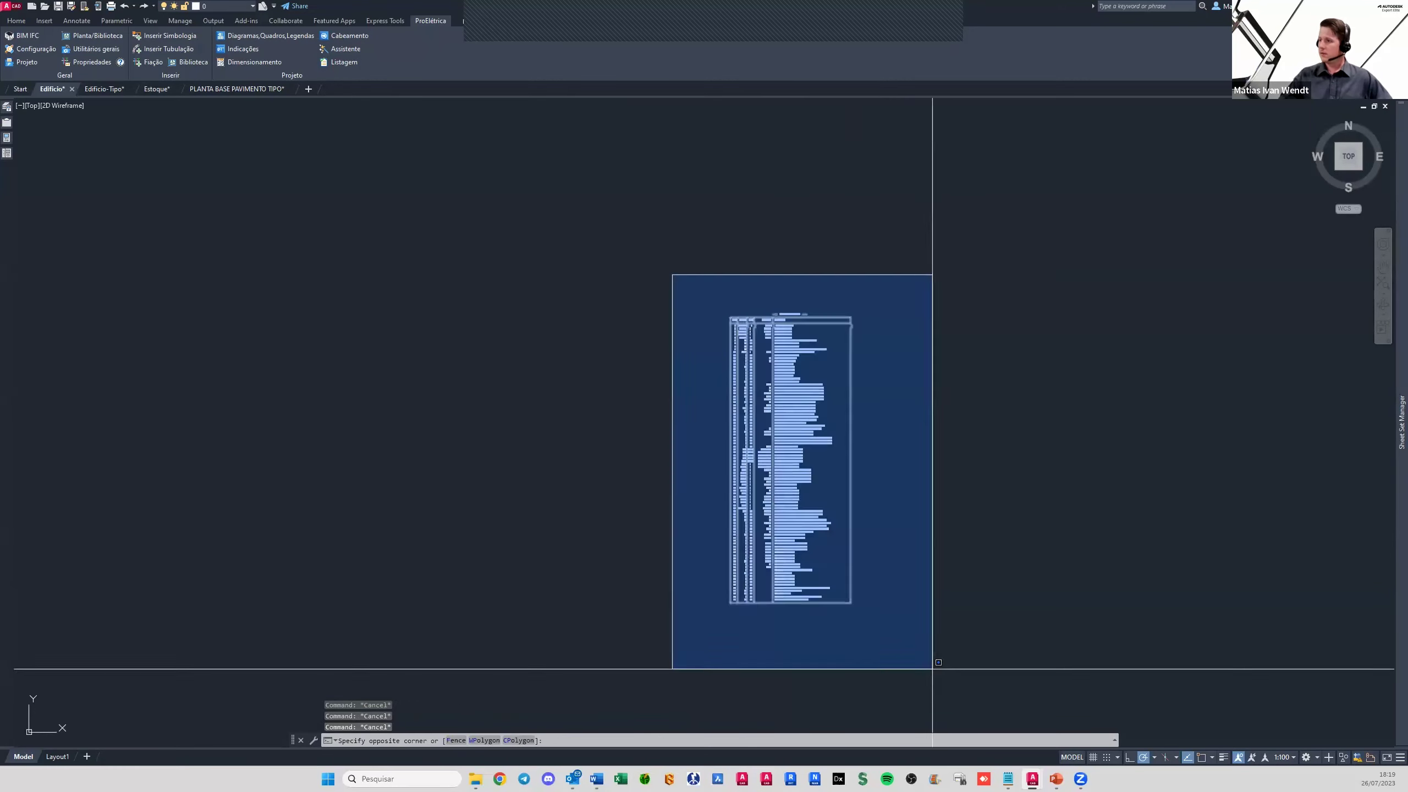
{"action": "left_click", "coordinate": [931, 660]}
{"action": "key", "text": "Delete"}
Zoom and pan back to the SUBSOLO 1 floor plan with its panel wiring
{"action": "scroll", "coordinate": [655, 518], "scroll_direction": "down", "scroll_amount": 5}
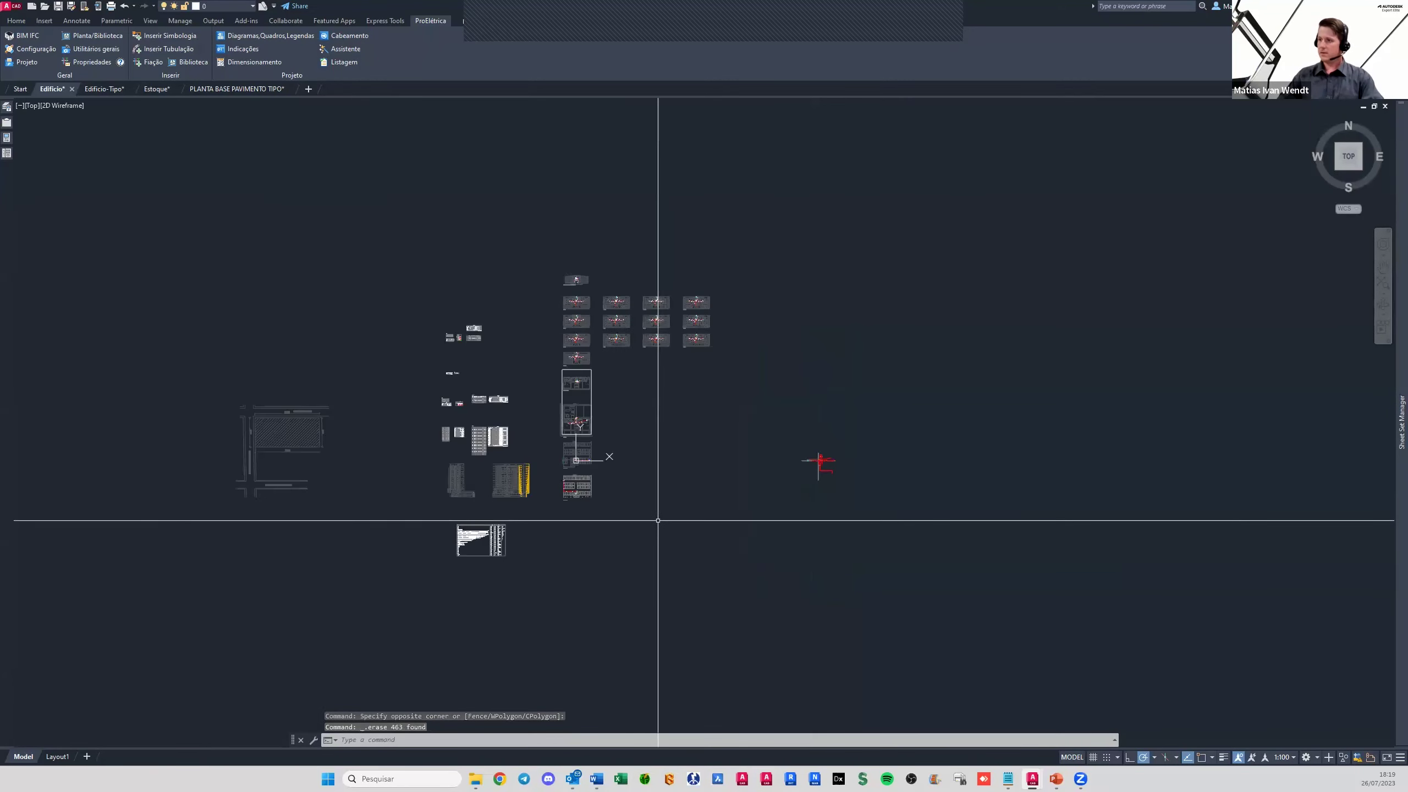
{"action": "middle_click_drag", "start_coordinate": [656, 518], "coordinate": [719, 550]}
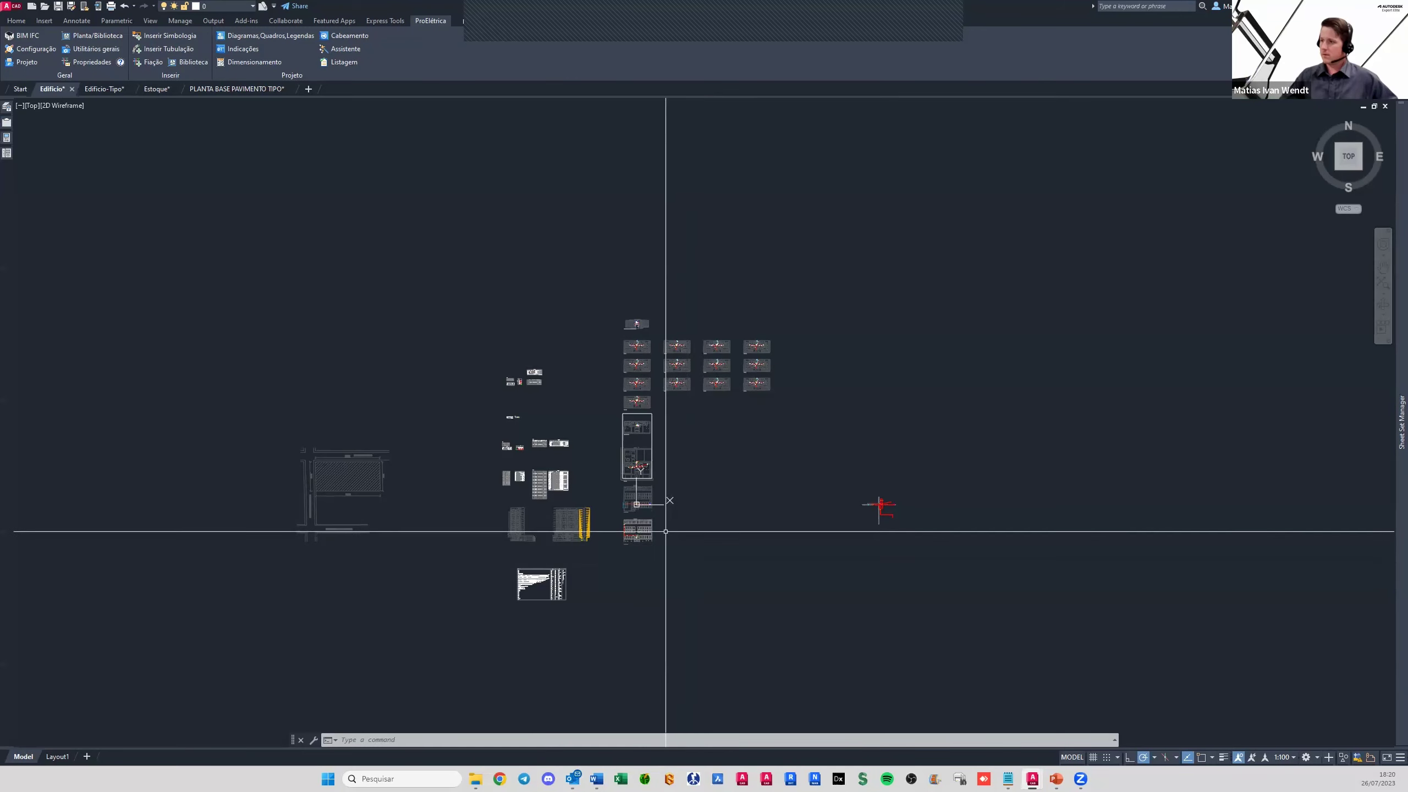
{"action": "scroll", "coordinate": [636, 466], "scroll_direction": "up", "scroll_amount": 10}
Zoom in and pan across the enlarged wiring legend tables
{"action": "scroll", "coordinate": [770, 410], "scroll_direction": "up", "scroll_amount": 3}
{"action": "scroll", "coordinate": [402, 465], "scroll_direction": "up", "scroll_amount": 4}
{"action": "scroll", "coordinate": [420, 580], "scroll_direction": "down", "scroll_amount": 4}
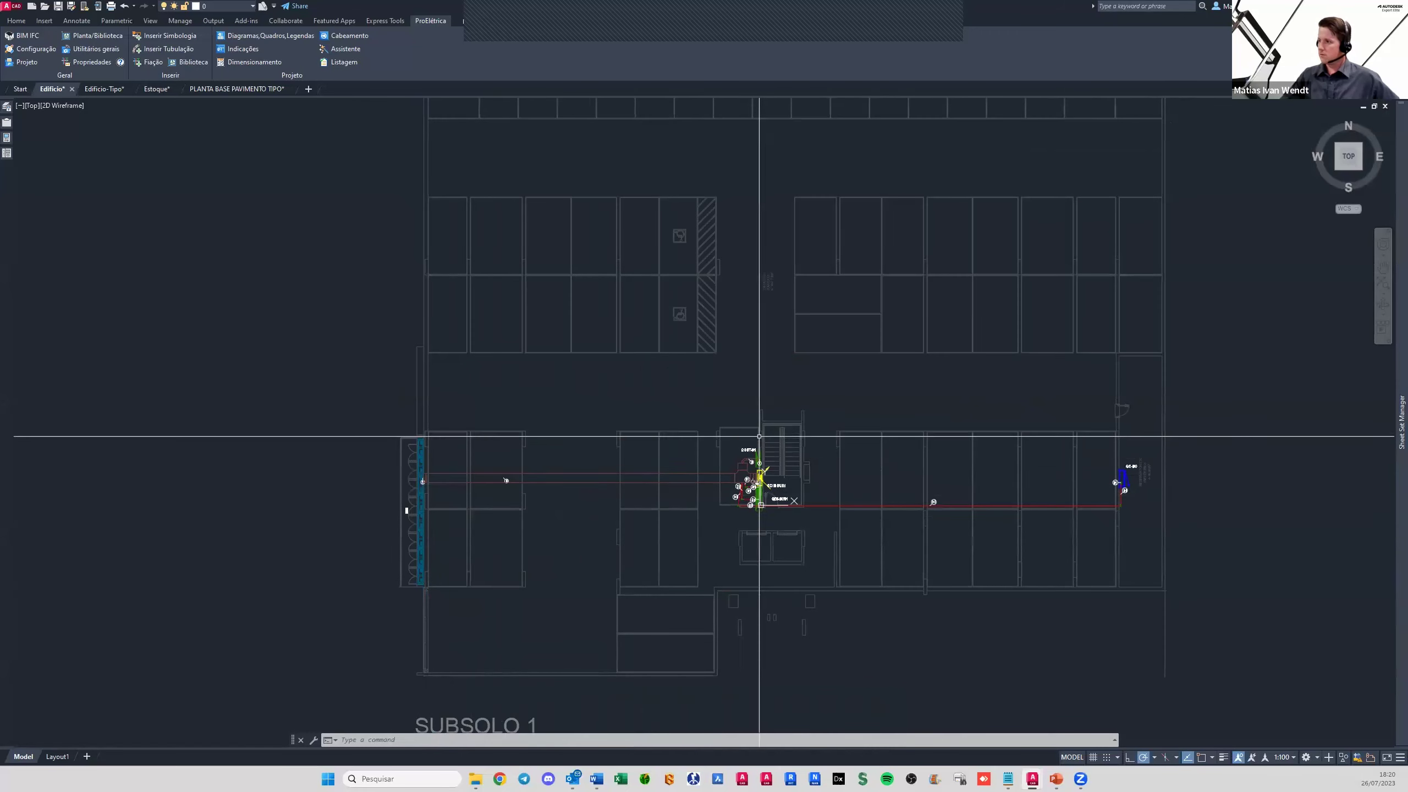
{"action": "scroll", "coordinate": [757, 460], "scroll_direction": "up", "scroll_amount": 3}
{"action": "scroll", "coordinate": [765, 602], "scroll_direction": "down", "scroll_amount": 1}
{"action": "scroll", "coordinate": [765, 603], "scroll_direction": "down", "scroll_amount": 4}
{"action": "scroll", "coordinate": [776, 449], "scroll_direction": "down", "scroll_amount": 4}
{"action": "scroll", "coordinate": [776, 444], "scroll_direction": "up", "scroll_amount": 4}
{"action": "scroll", "coordinate": [764, 446], "scroll_direction": "down", "scroll_amount": 2}
{"action": "scroll", "coordinate": [764, 447], "scroll_direction": "down", "scroll_amount": 3}
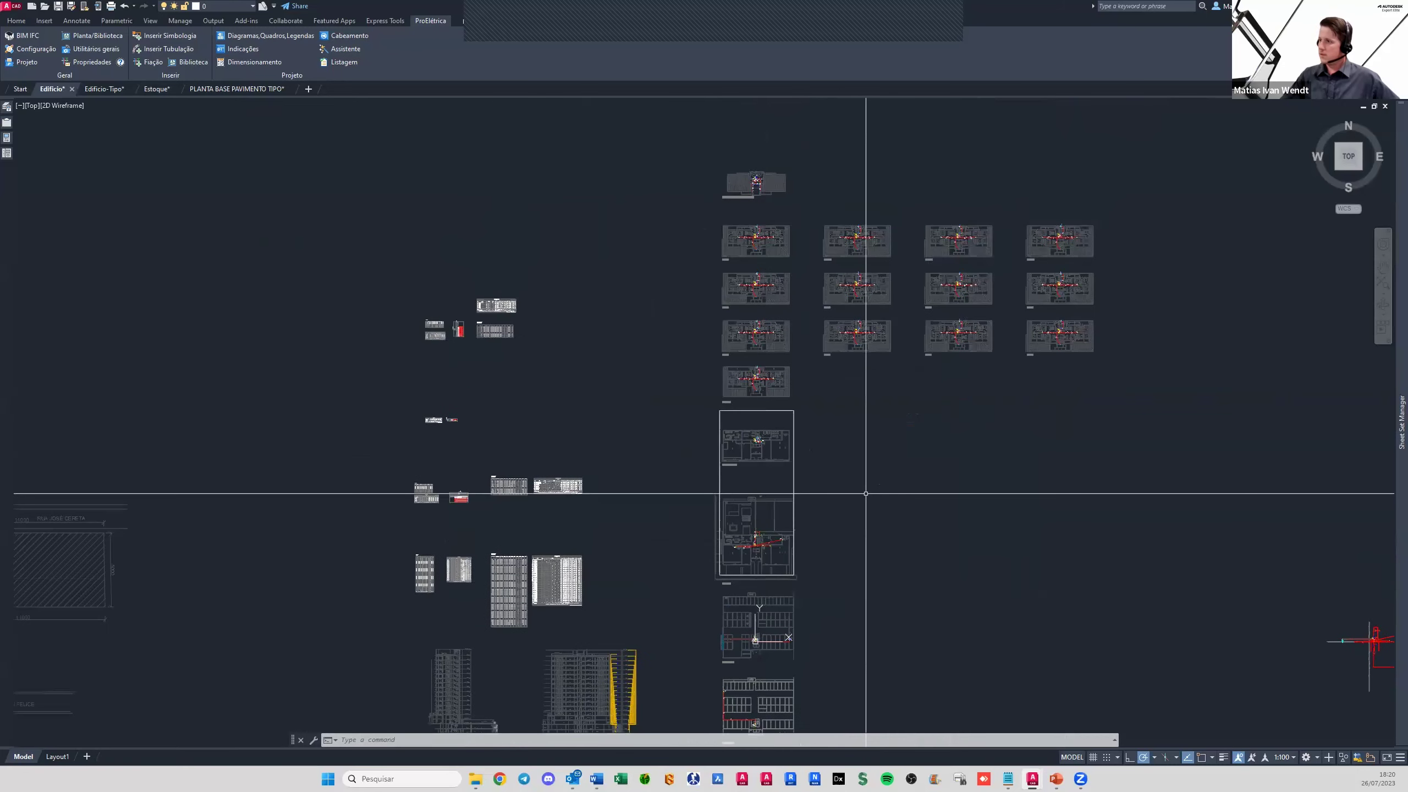
{"action": "scroll", "coordinate": [971, 283], "scroll_direction": "down", "scroll_amount": 2}
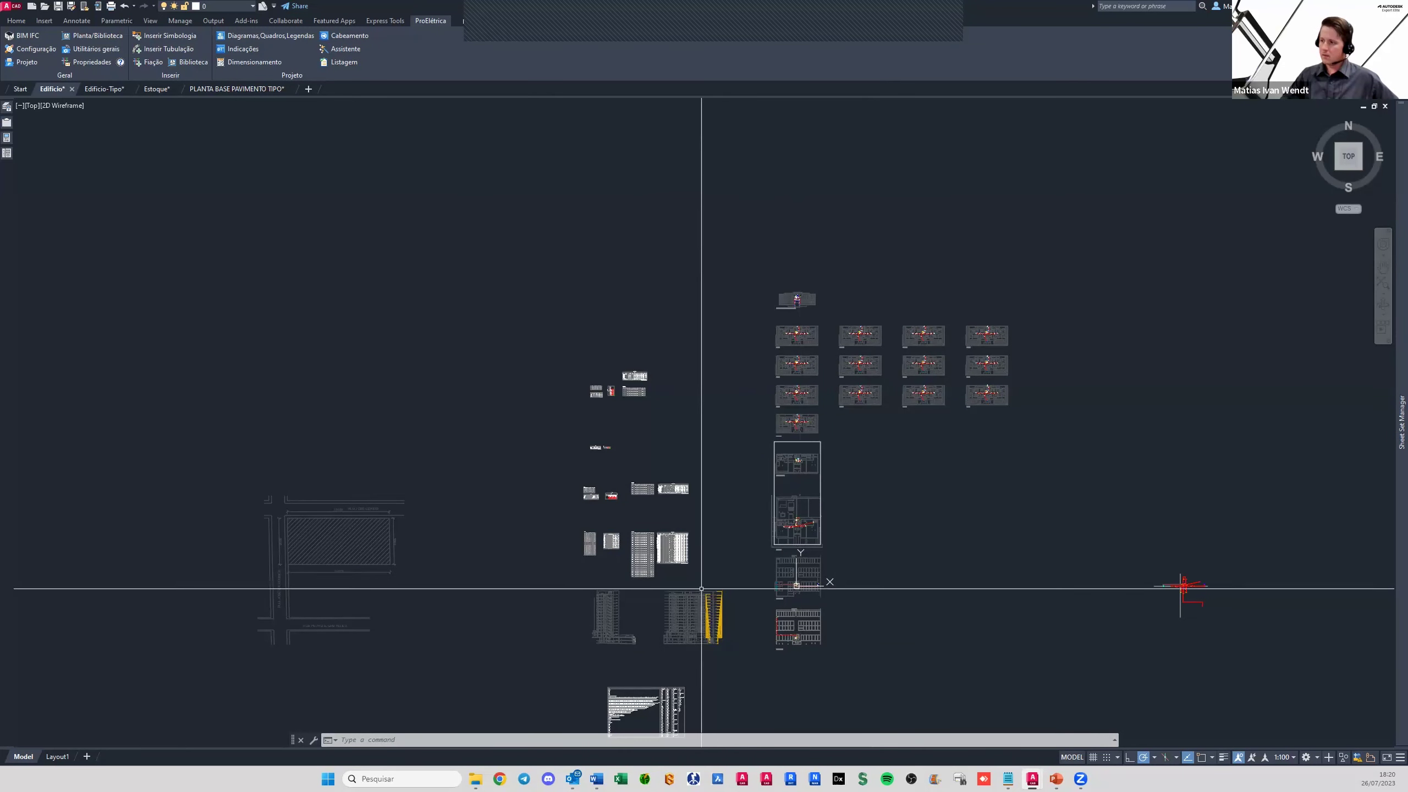
{"action": "scroll", "coordinate": [679, 566], "scroll_direction": "up", "scroll_amount": 3}
{"action": "scroll", "coordinate": [672, 567], "scroll_direction": "up", "scroll_amount": 2}
{"action": "scroll", "coordinate": [673, 566], "scroll_direction": "up", "scroll_amount": 2}
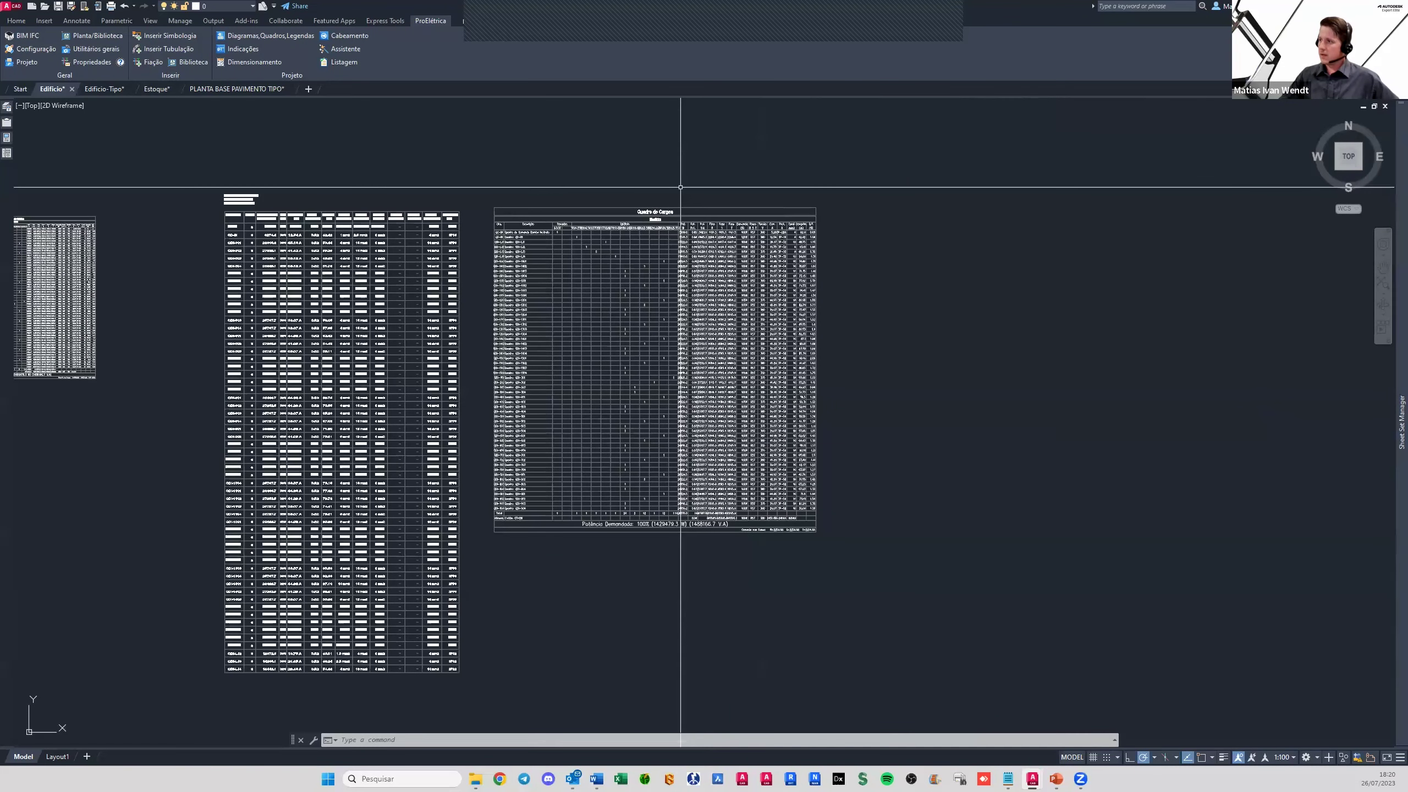
{"action": "scroll", "coordinate": [680, 187], "scroll_direction": "up", "scroll_amount": 2}
{"action": "scroll", "coordinate": [654, 208], "scroll_direction": "down", "scroll_amount": 2}
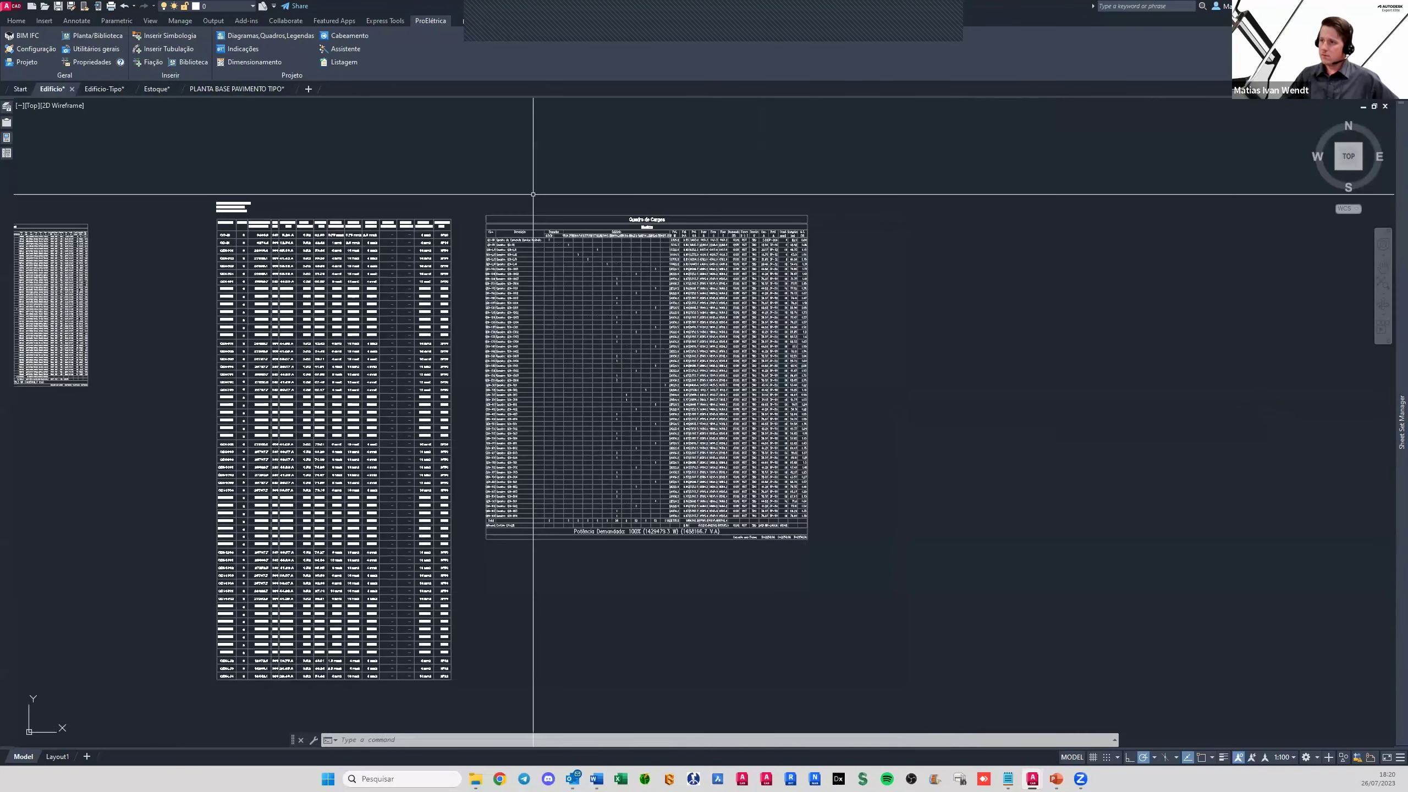
{"action": "middle_click_drag", "start_coordinate": [533, 194], "coordinate": [696, 229]}
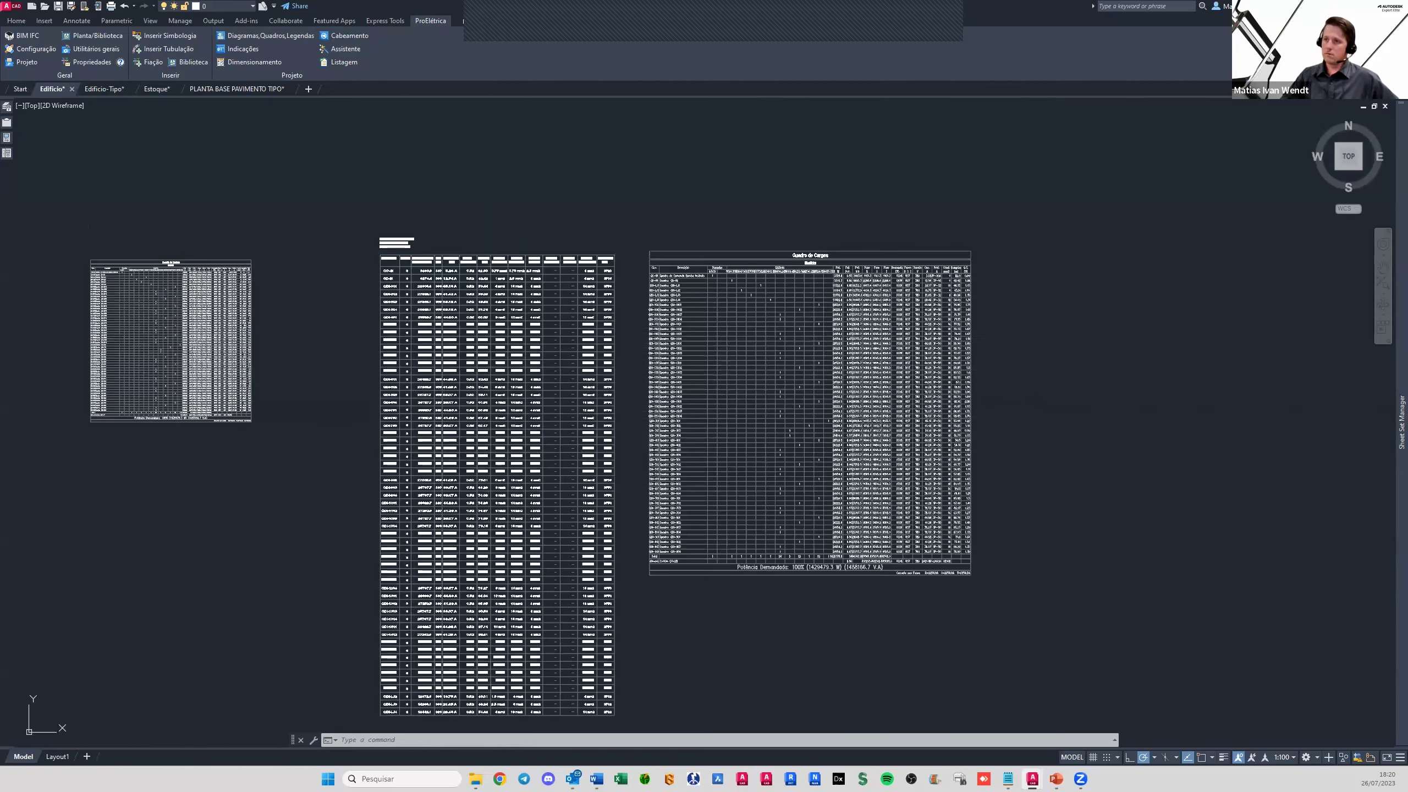
{"action": "scroll", "coordinate": [336, 318], "scroll_direction": "up", "scroll_amount": 4}
{"action": "middle_click_drag", "start_coordinate": [380, 381], "coordinate": [506, 381]}
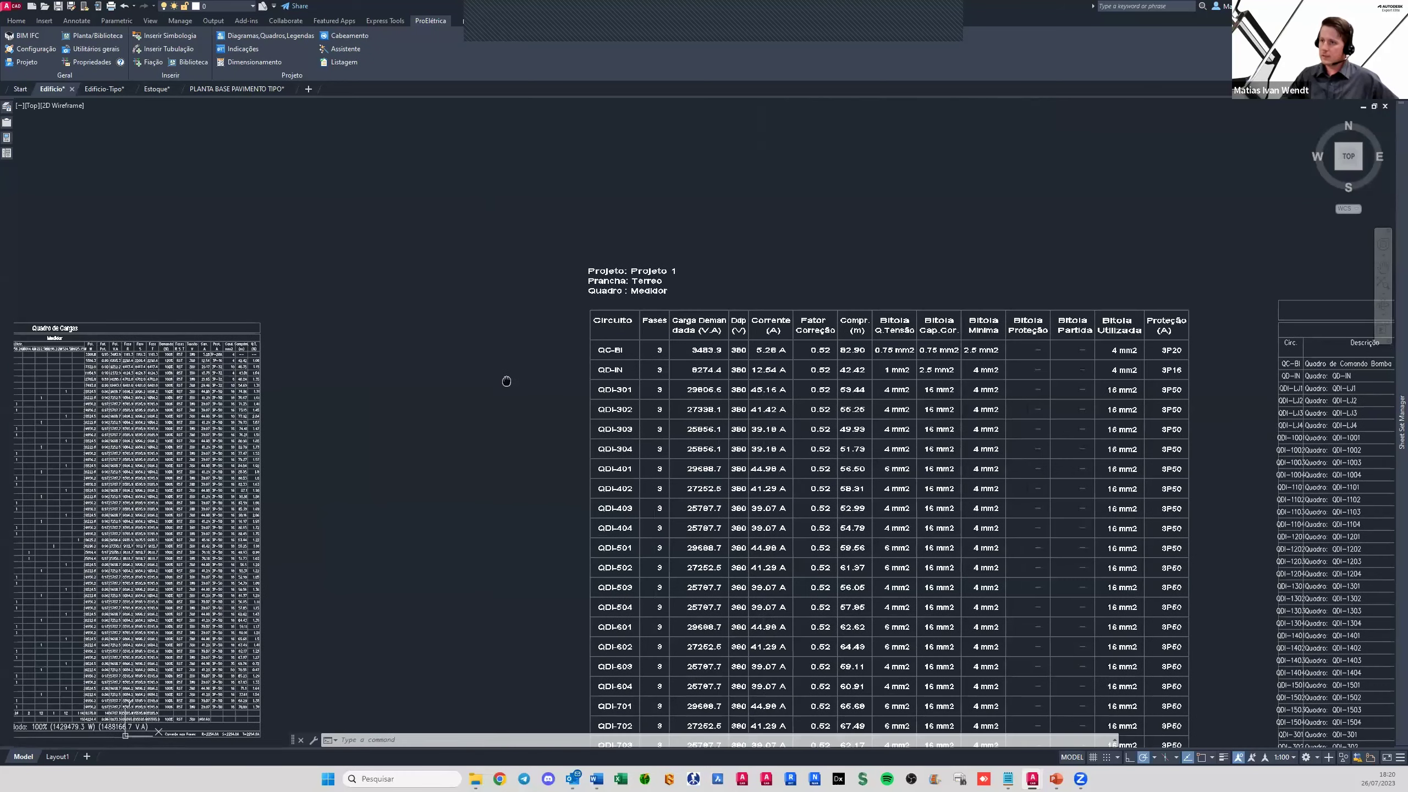
{"action": "scroll", "coordinate": [440, 315], "scroll_direction": "up", "scroll_amount": 1}
{"action": "scroll", "coordinate": [290, 339], "scroll_direction": "up", "scroll_amount": 1}
{"action": "scroll", "coordinate": [316, 464], "scroll_direction": "down", "scroll_amount": 4}
{"action": "scroll", "coordinate": [316, 464], "scroll_direction": "down", "scroll_amount": 4}
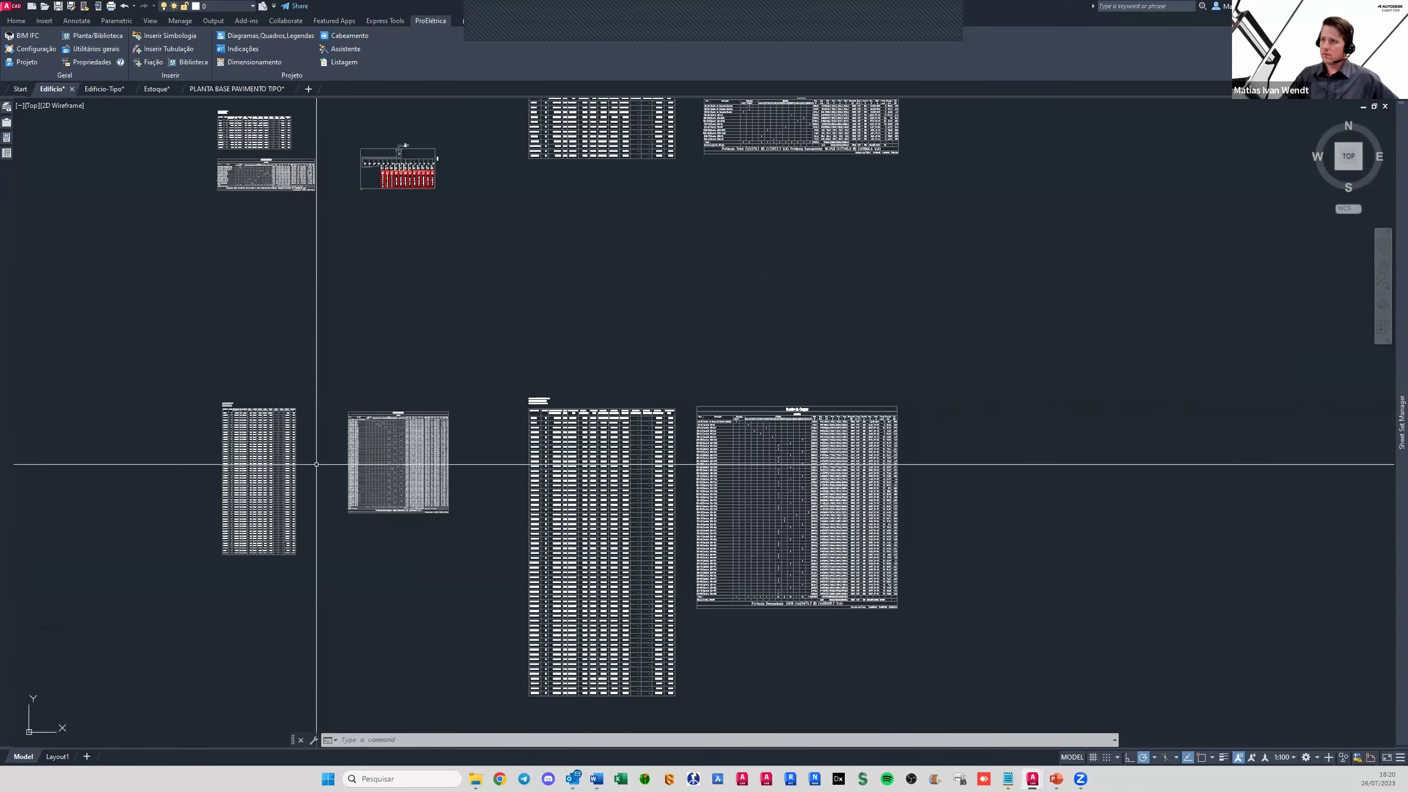
Inspect the red panel diagram detail on the floor plan
{"action": "middle_click_drag", "start_coordinate": [316, 464], "coordinate": [518, 465]}
{"action": "scroll", "coordinate": [378, 381], "scroll_direction": "up", "scroll_amount": 9}
{"action": "scroll", "coordinate": [444, 546], "scroll_direction": "down", "scroll_amount": 1}
{"action": "scroll", "coordinate": [444, 545], "scroll_direction": "down", "scroll_amount": 3}
{"action": "scroll", "coordinate": [449, 549], "scroll_direction": "down", "scroll_amount": 2}
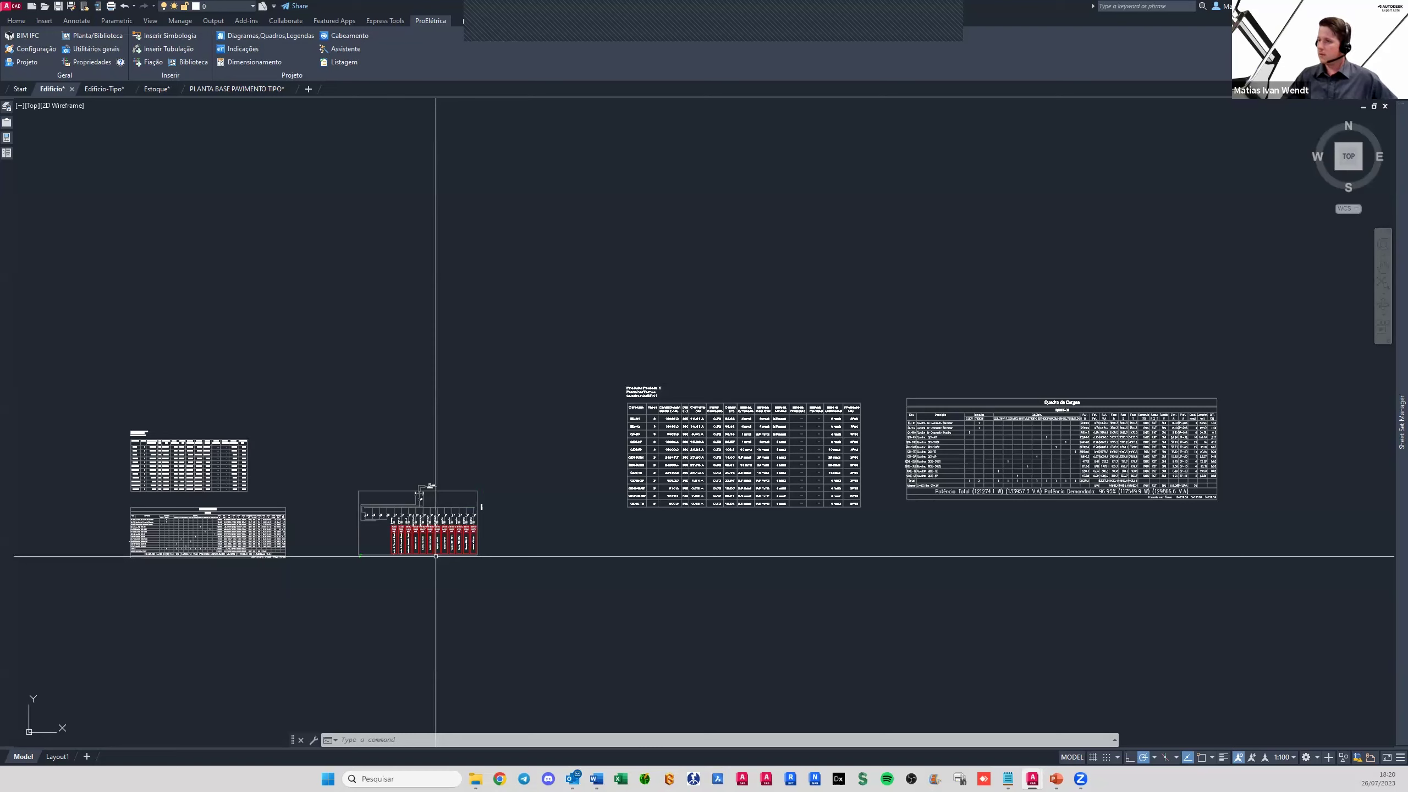
{"action": "scroll", "coordinate": [443, 512], "scroll_direction": "down", "scroll_amount": 4}
{"action": "scroll", "coordinate": [443, 513], "scroll_direction": "down", "scroll_amount": 3}
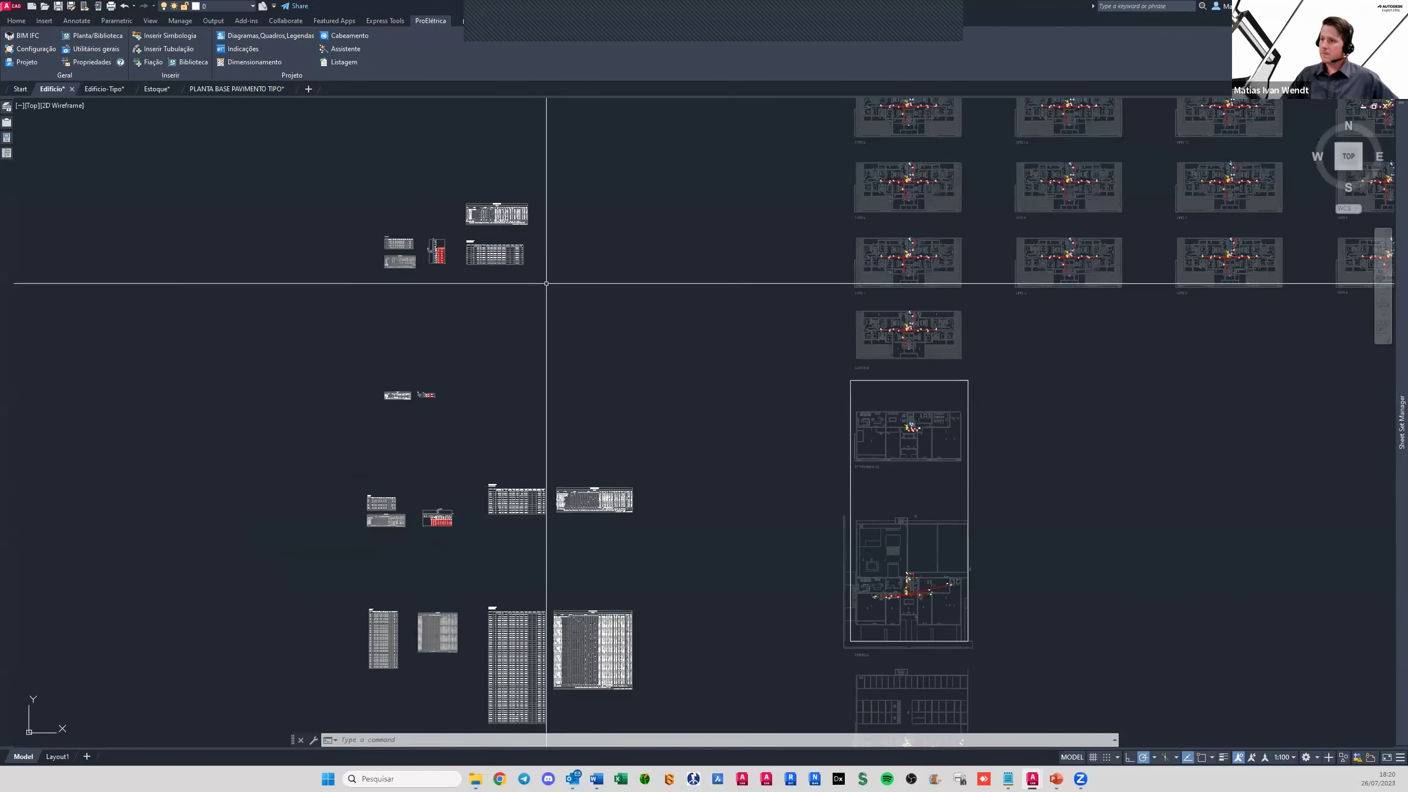
Examine the lower tables and elevations below the plans
{"action": "middle_click_drag", "start_coordinate": [644, 497], "coordinate": [622, 258]}
{"action": "middle_click_drag", "start_coordinate": [764, 509], "coordinate": [691, 246]}
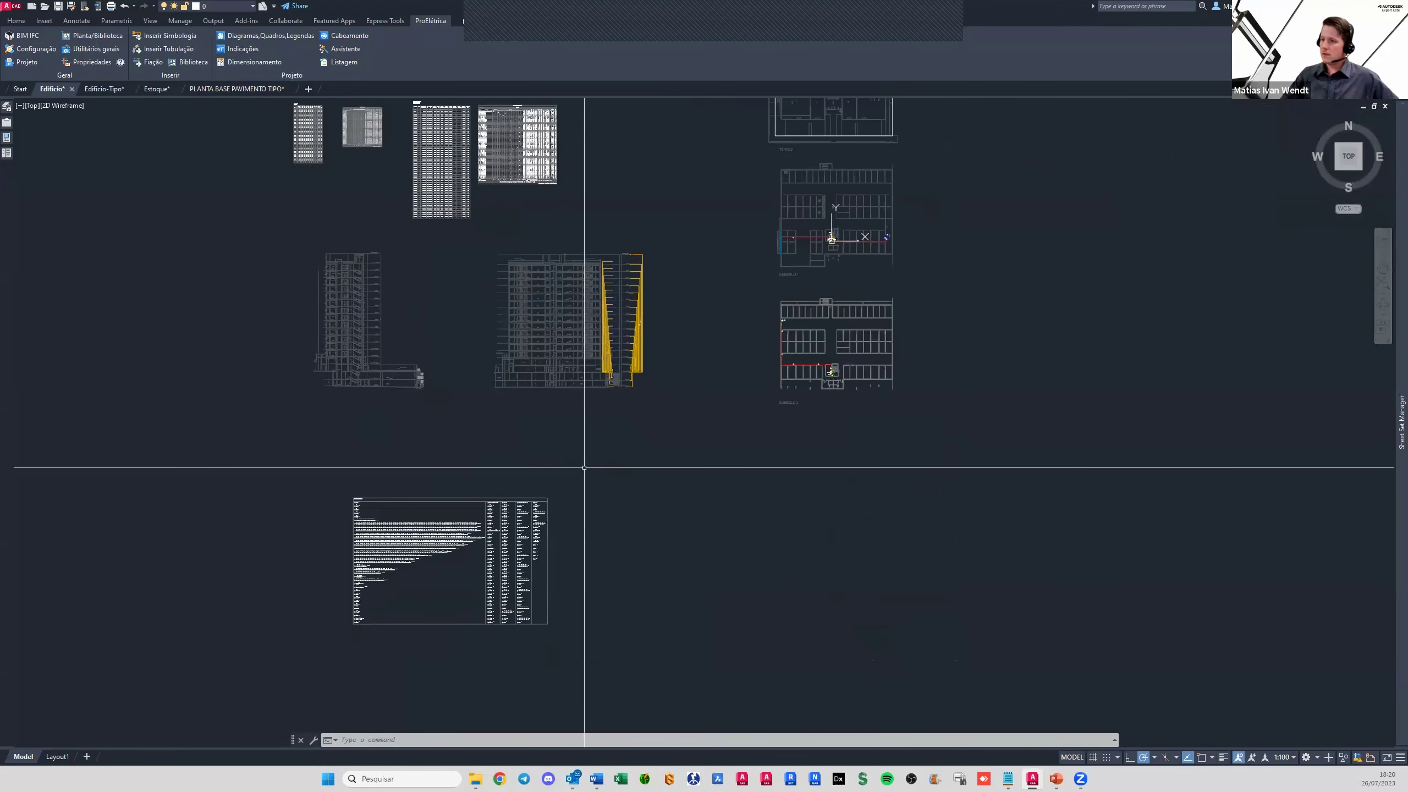
{"action": "scroll", "coordinate": [390, 541], "scroll_direction": "up", "scroll_amount": 2}
{"action": "scroll", "coordinate": [264, 384], "scroll_direction": "up", "scroll_amount": 4}
{"action": "scroll", "coordinate": [277, 396], "scroll_direction": "up", "scroll_amount": 2}
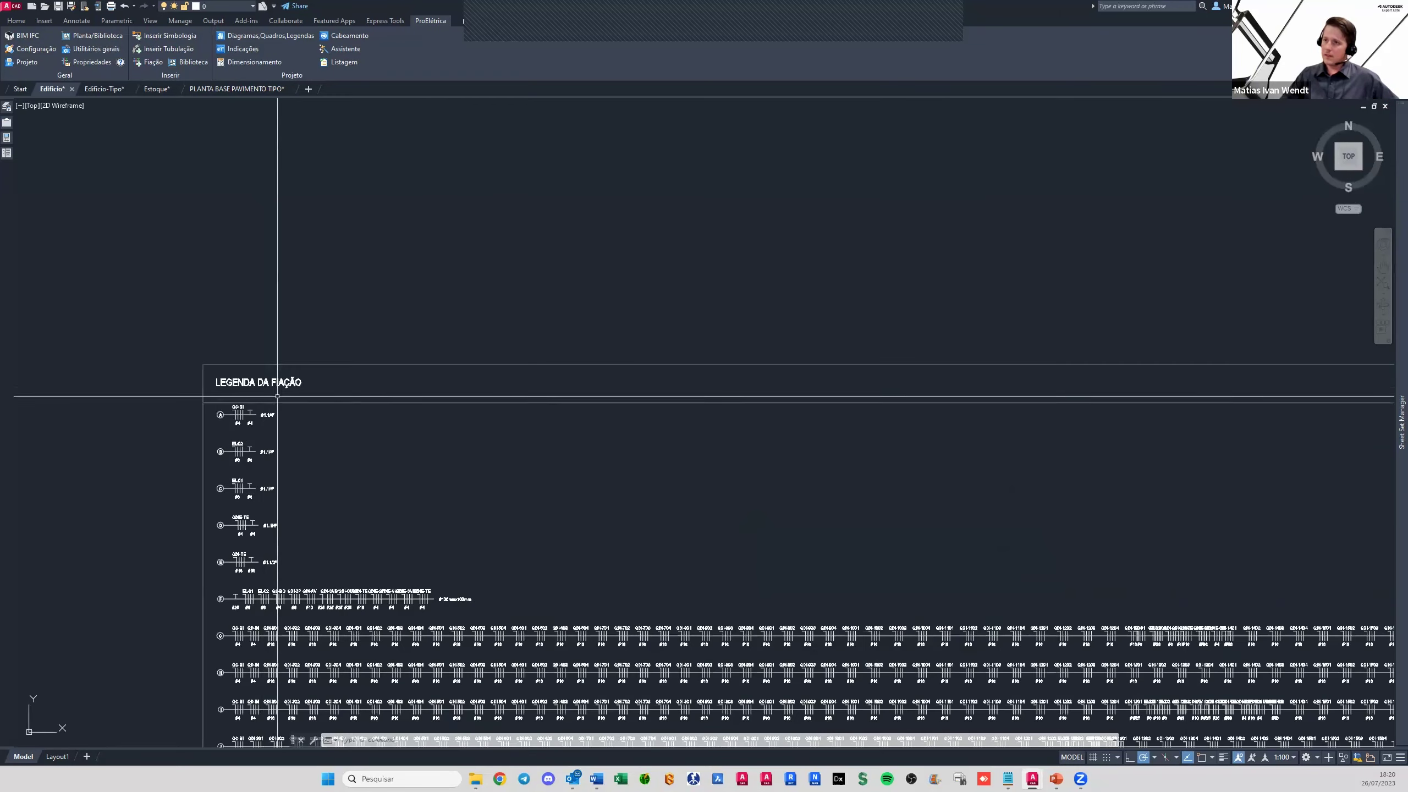
{"action": "scroll", "coordinate": [216, 444], "scroll_direction": "up", "scroll_amount": 2}
{"action": "scroll", "coordinate": [235, 540], "scroll_direction": "up", "scroll_amount": 3}
{"action": "scroll", "coordinate": [236, 540], "scroll_direction": "down", "scroll_amount": 6}
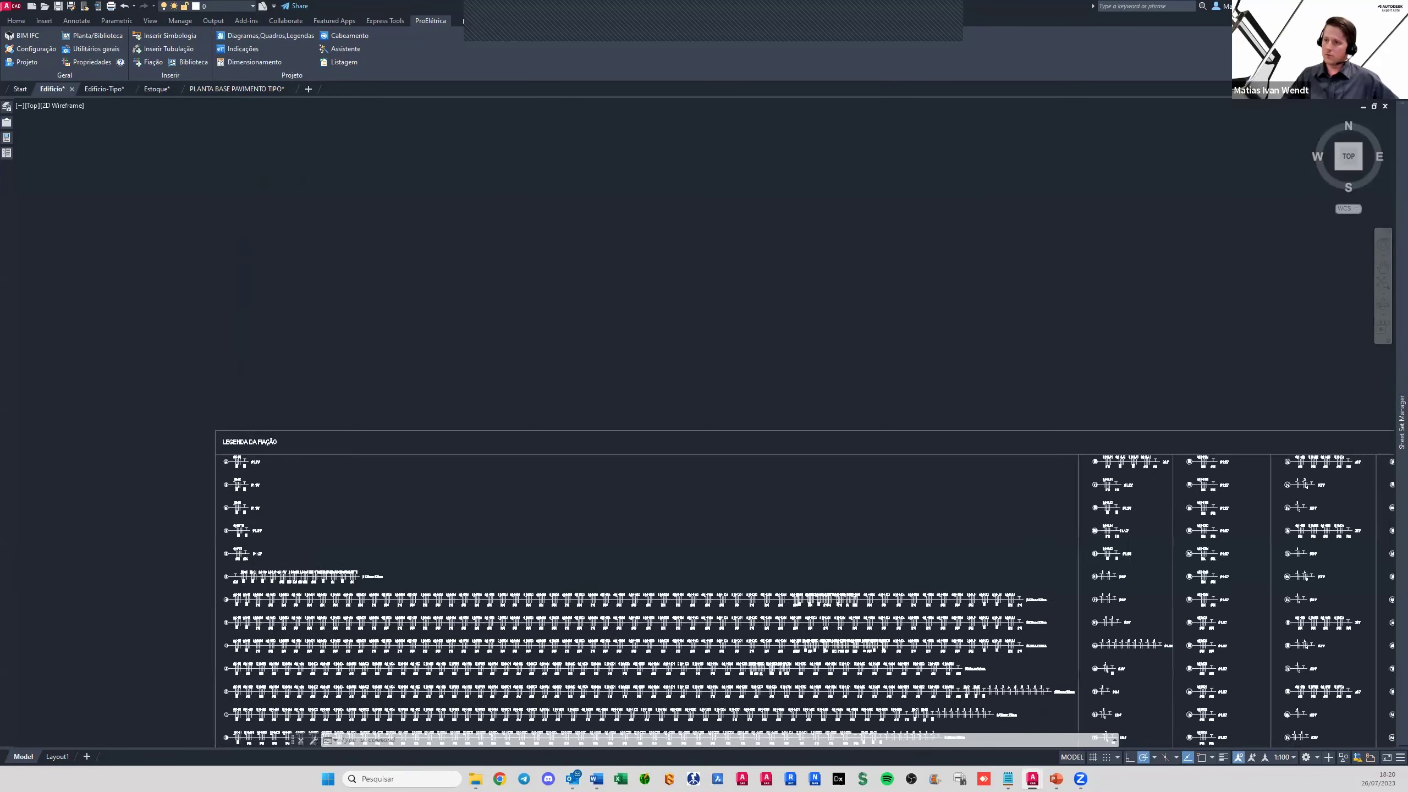
{"action": "scroll", "coordinate": [449, 503], "scroll_direction": "down", "scroll_amount": 5}
{"action": "scroll", "coordinate": [795, 393], "scroll_direction": "up", "scroll_amount": 3}
{"action": "scroll", "coordinate": [806, 357], "scroll_direction": "up", "scroll_amount": 3}
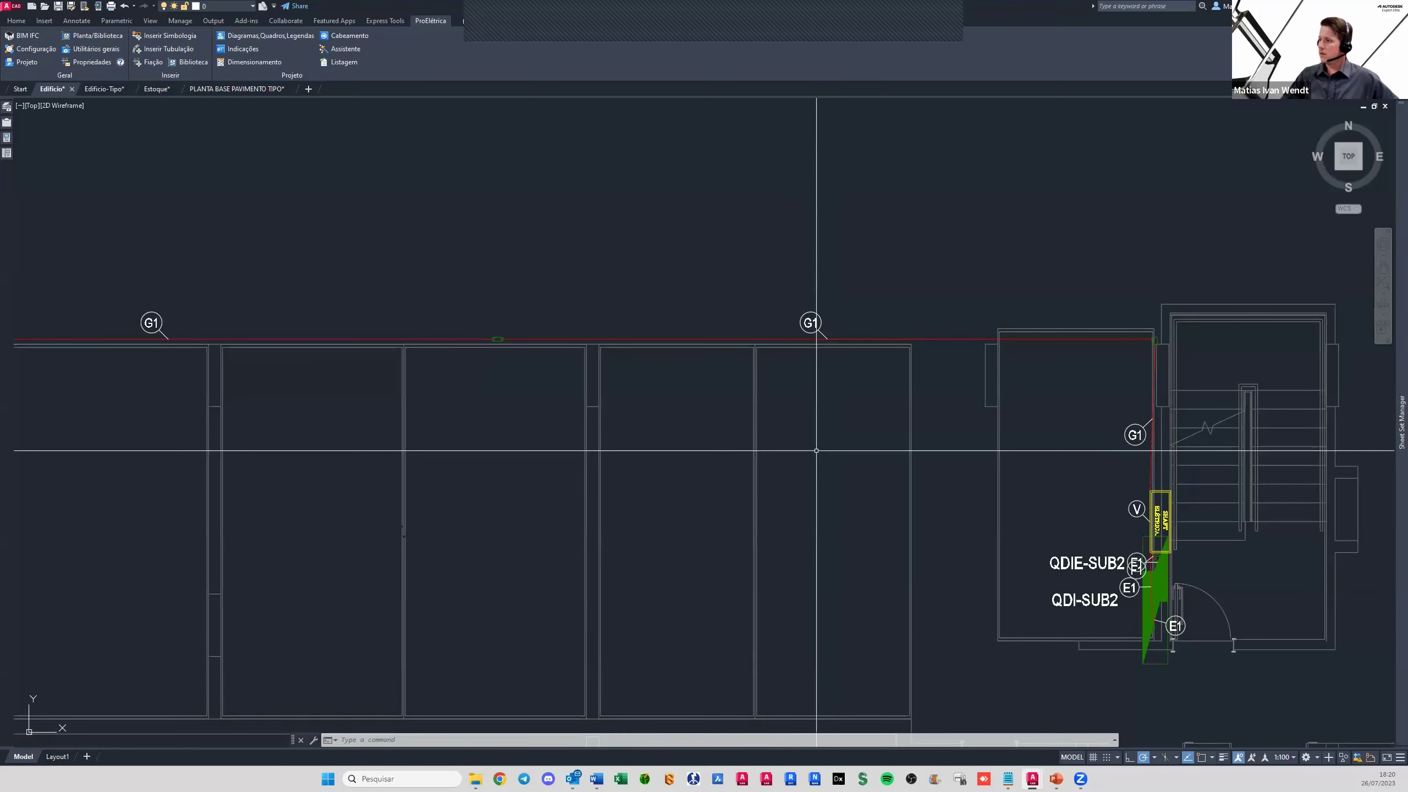
Zoom out to an overview of all sheets, elevations and the legend table
{"action": "scroll", "coordinate": [816, 450], "scroll_direction": "down", "scroll_amount": 3}
{"action": "scroll", "coordinate": [812, 446], "scroll_direction": "down", "scroll_amount": 3}
{"action": "scroll", "coordinate": [936, 233], "scroll_direction": "down", "scroll_amount": 3}
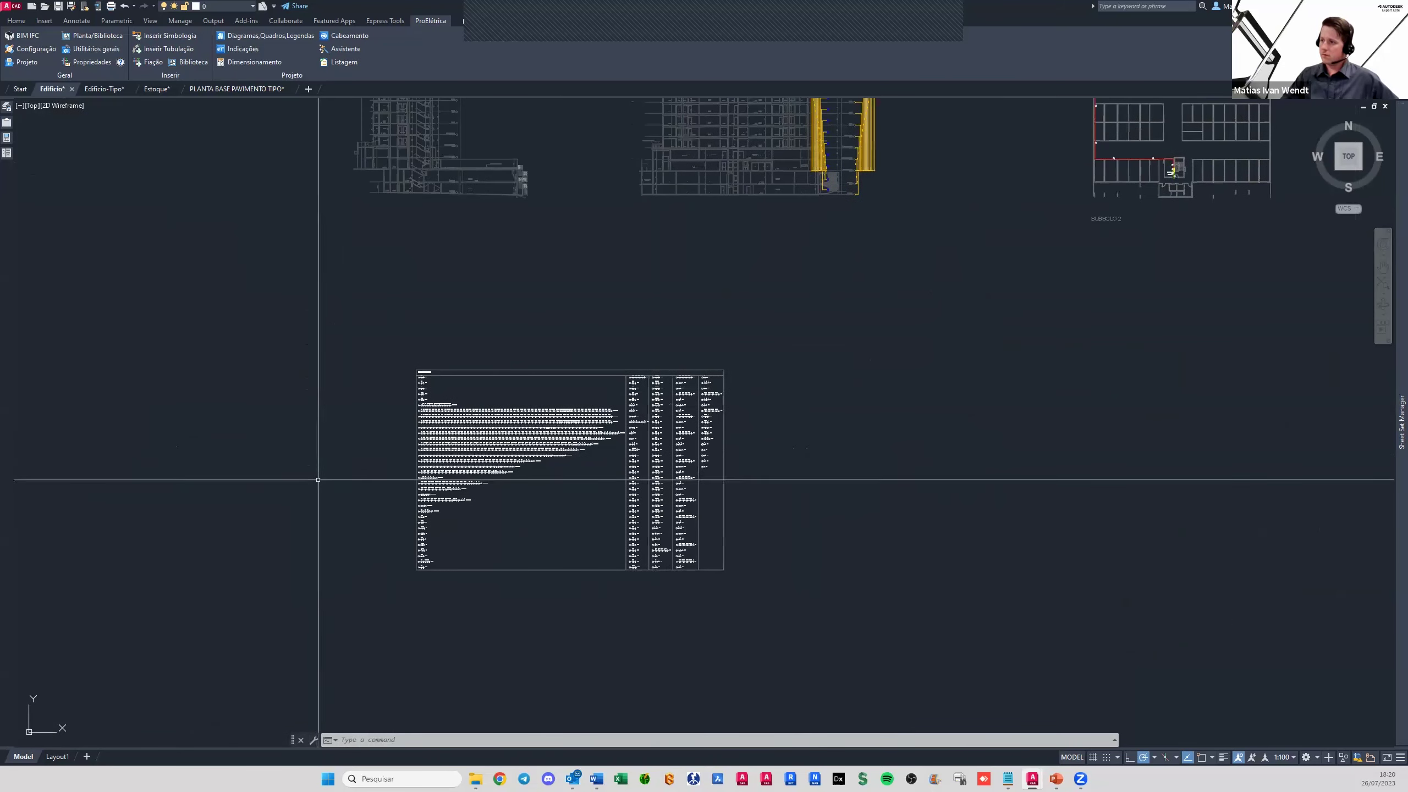
{"action": "scroll", "coordinate": [402, 420], "scroll_direction": "down", "scroll_amount": 5}
{"action": "middle_click_drag", "start_coordinate": [403, 419], "coordinate": [372, 531]}
{"action": "middle_click_drag", "start_coordinate": [660, 405], "coordinate": [619, 444]}
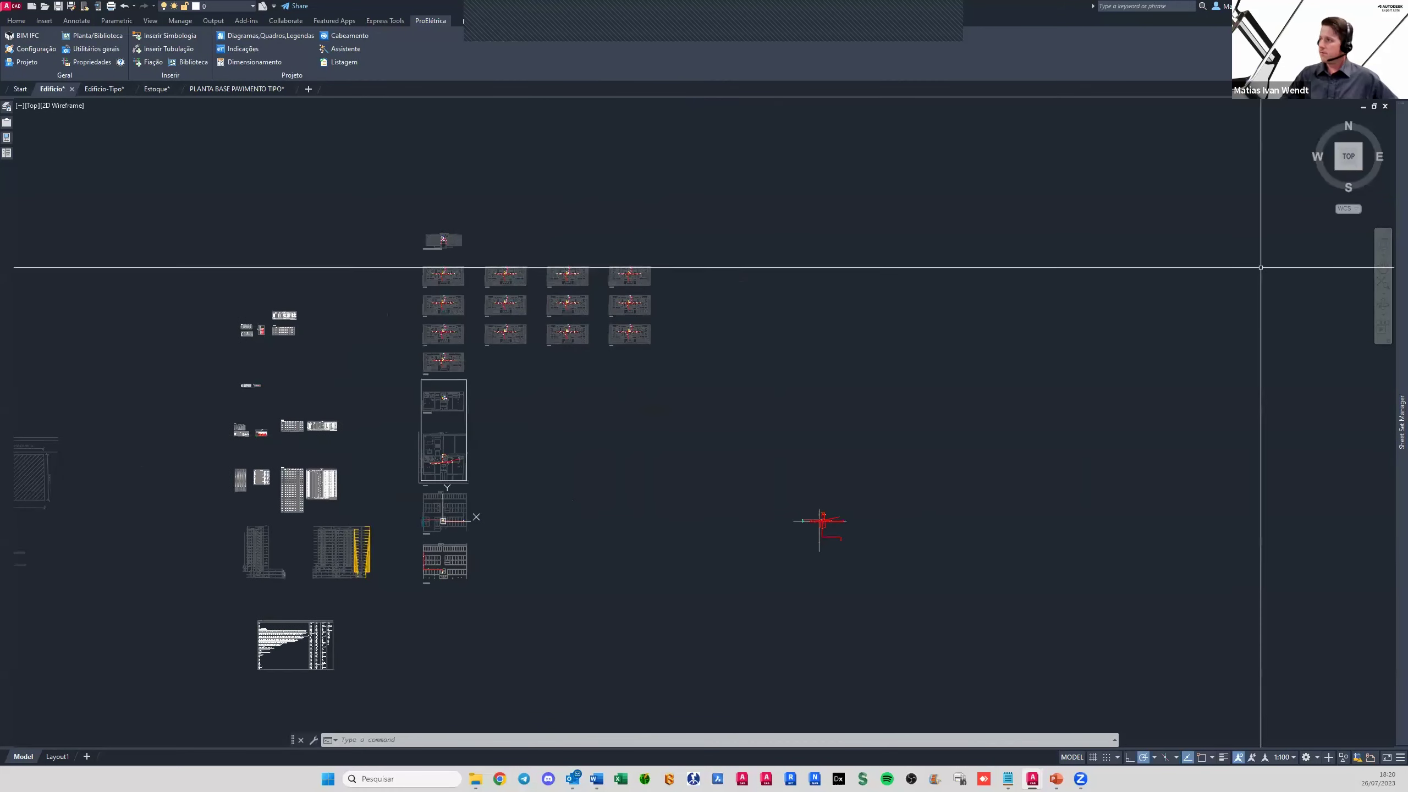
Switch to the SW Isometric view and zoom so the 3D building fills the viewport
{"action": "left_click", "coordinate": [1337, 168]}
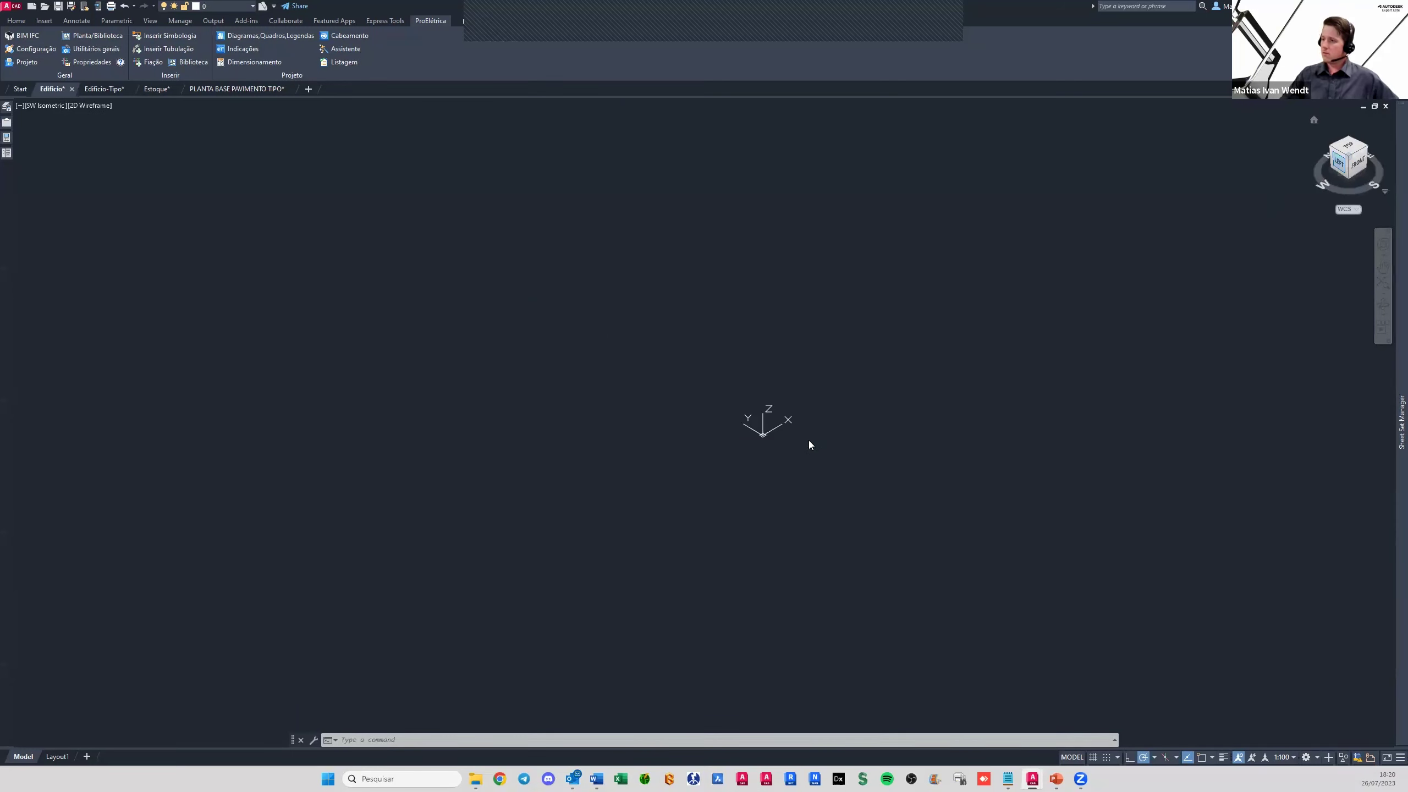
{"action": "scroll", "coordinate": [934, 327], "scroll_direction": "up", "scroll_amount": 5}
{"action": "scroll", "coordinate": [936, 328], "scroll_direction": "up", "scroll_amount": 3}
{"action": "middle_click_drag", "start_coordinate": [936, 333], "coordinate": [890, 475]}
{"action": "scroll", "coordinate": [761, 501], "scroll_direction": "up", "scroll_amount": 1}
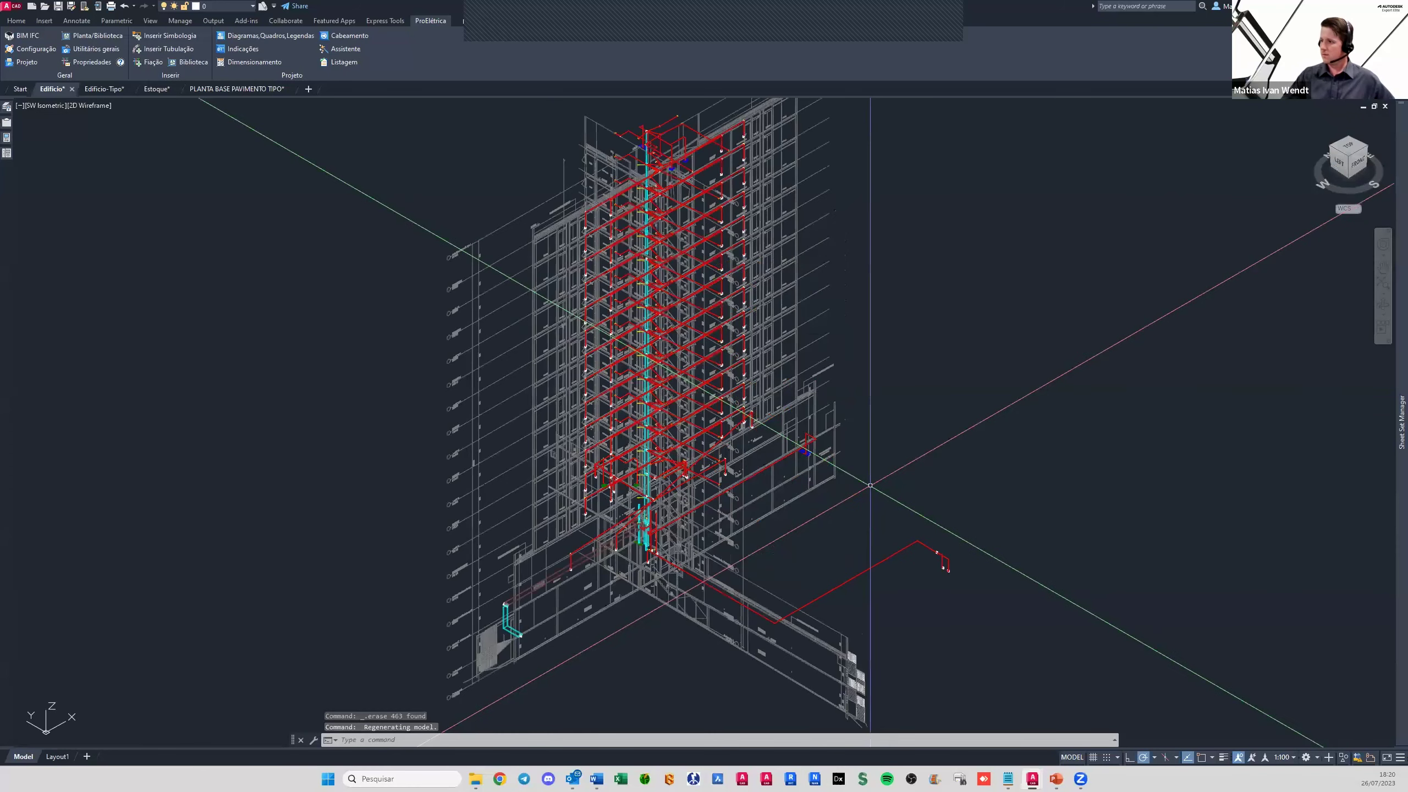
{"action": "scroll", "coordinate": [760, 501], "scroll_direction": "up", "scroll_amount": 1}
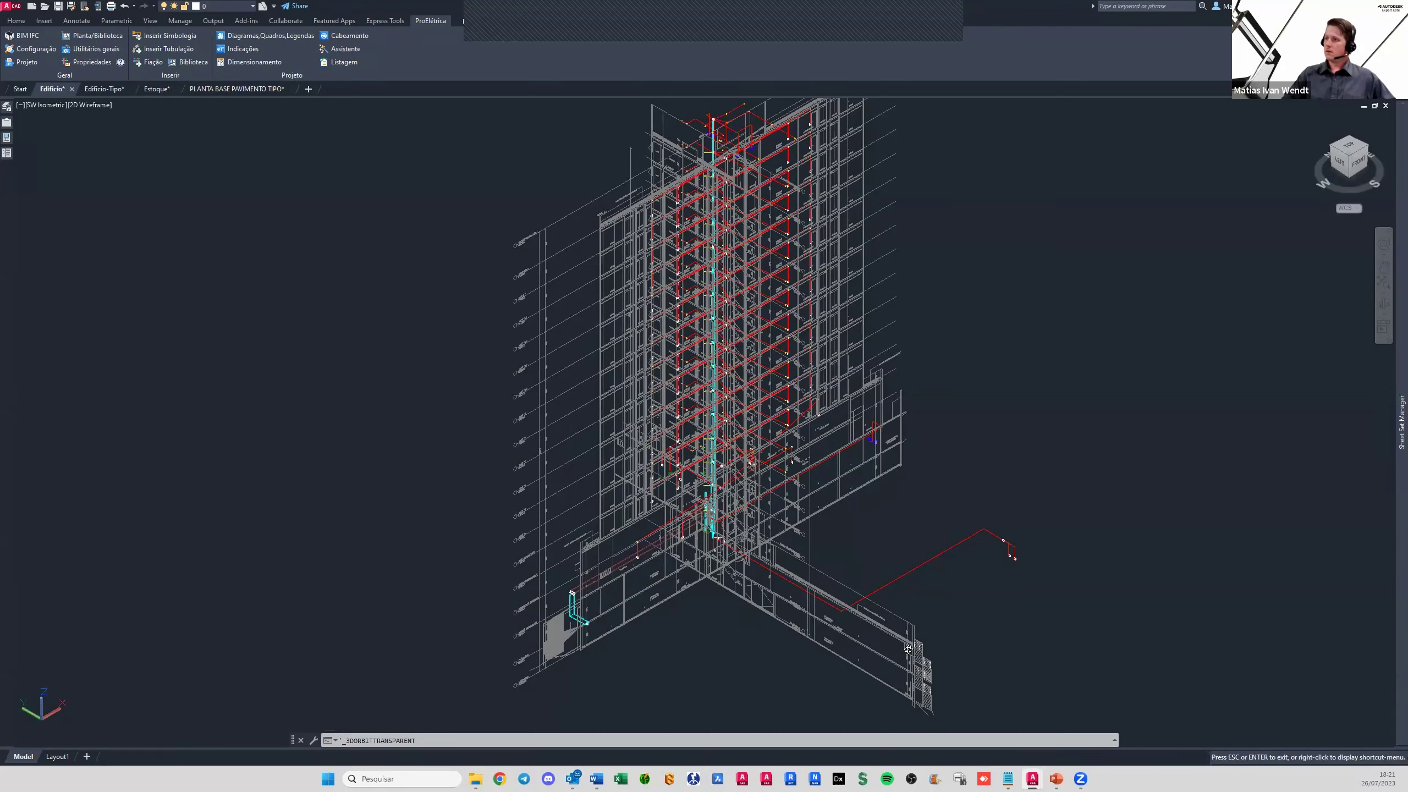
Orbit the 3D building to view its conduits from the left and from the side
{"action": "middle_click_drag", "start_coordinate": [946, 630], "coordinate": [848, 573], "text": "shift"}
{"action": "middle_click_drag", "start_coordinate": [800, 544], "coordinate": [803, 546], "text": "shift"}
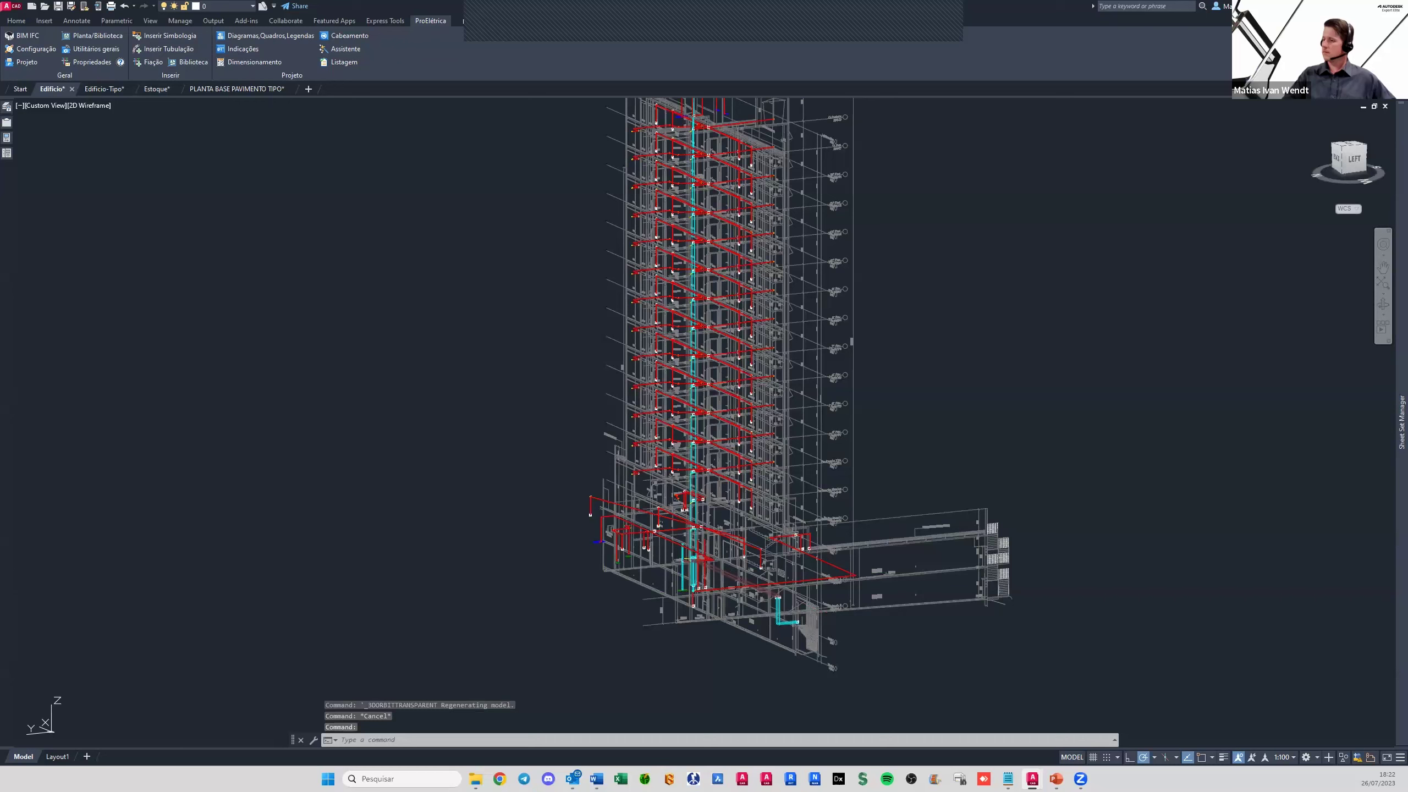
{"action": "middle_click_drag", "start_coordinate": [782, 606], "coordinate": [777, 535], "text": "shift"}
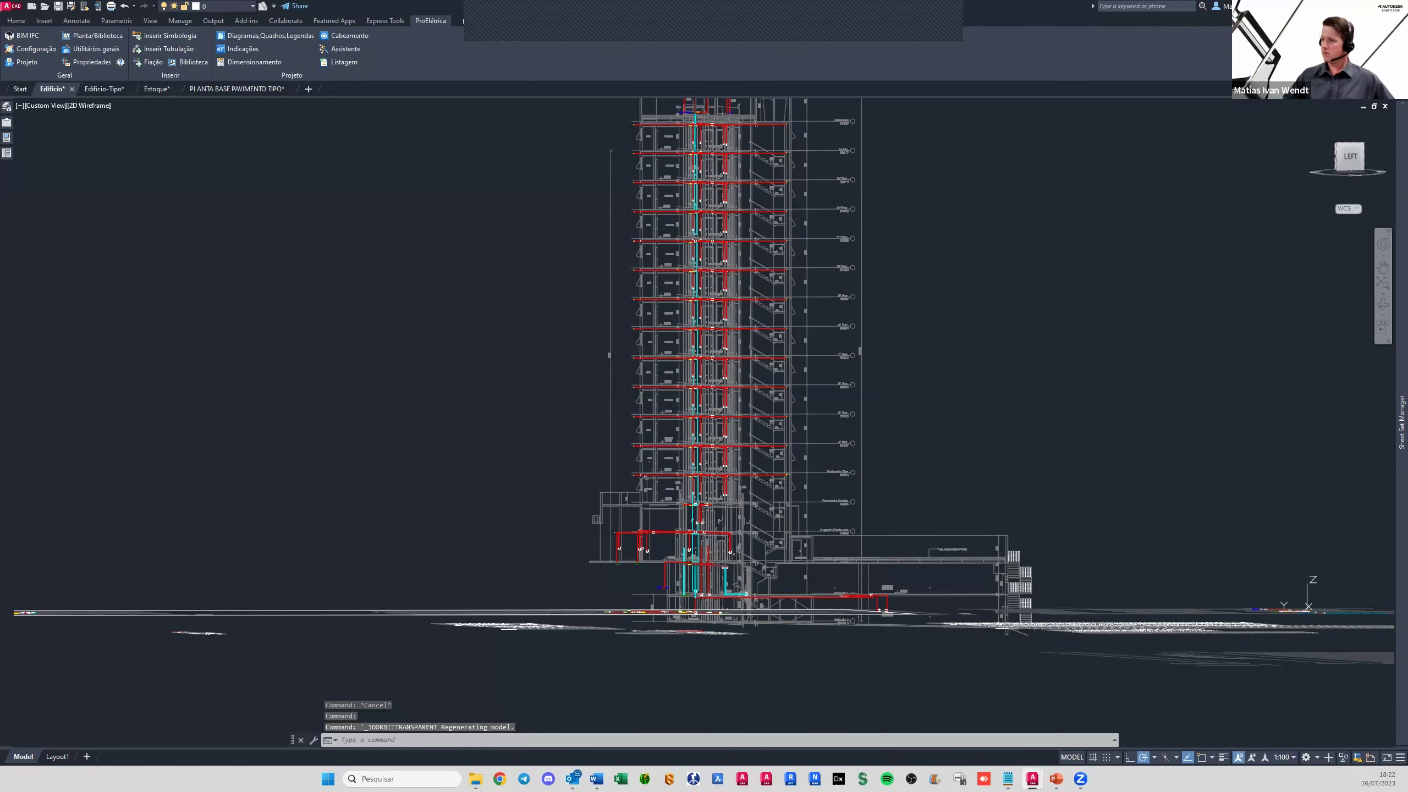
{"action": "middle_click_drag", "start_coordinate": [912, 480], "coordinate": [911, 477], "text": "shift"}
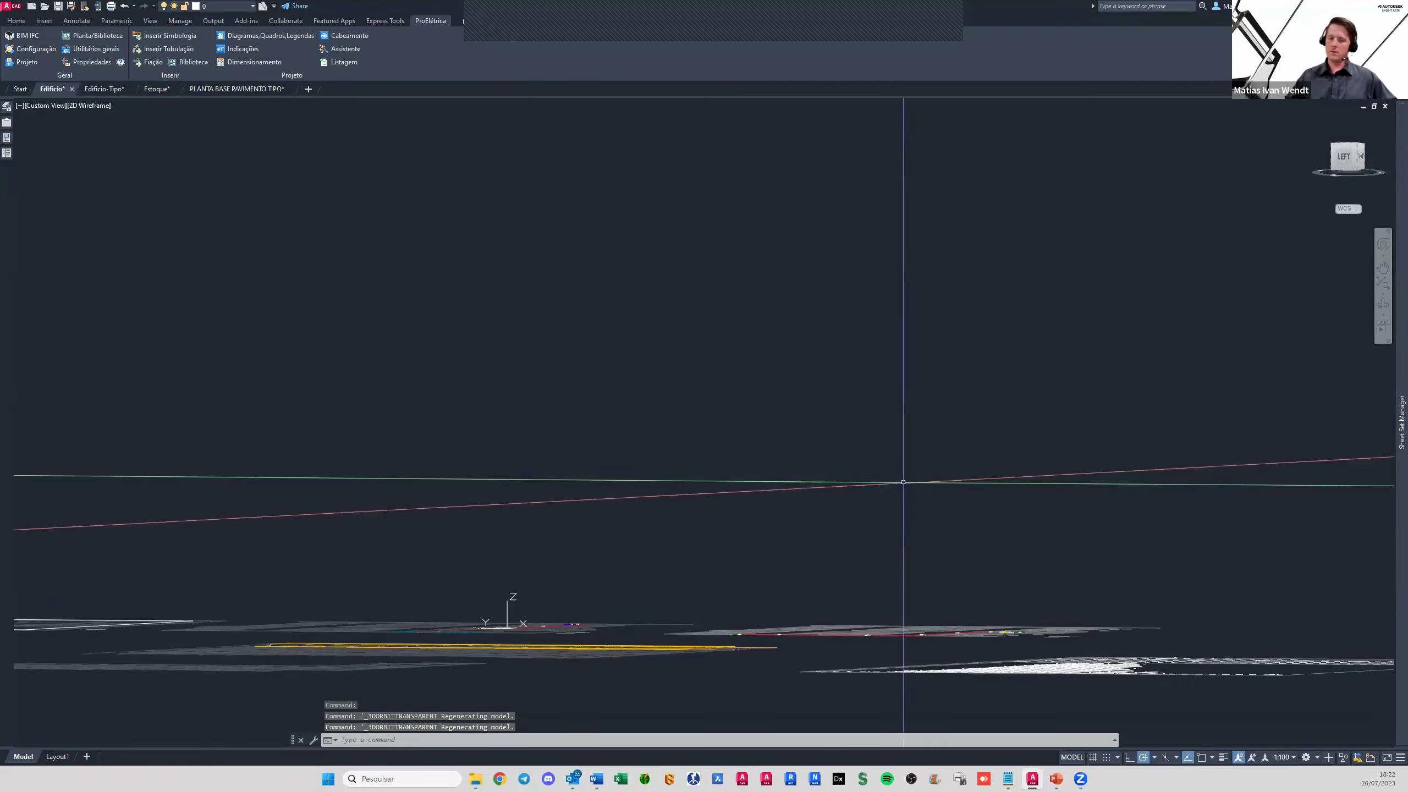
{"action": "mouse_move", "coordinate": [902, 482]}
{"action": "middle_mouse_down", "text": "shift"}
{"action": "mouse_move", "coordinate": [1113, 413]}
{"action": "mouse_move", "coordinate": [855, 473]}
{"action": "mouse_move", "coordinate": [793, 445]}
{"action": "middle_mouse_up", "text": "shift"}
Orbit once more for another angle, then return to the Top view
{"action": "scroll", "coordinate": [1114, 413], "scroll_direction": "up", "scroll_amount": 3}
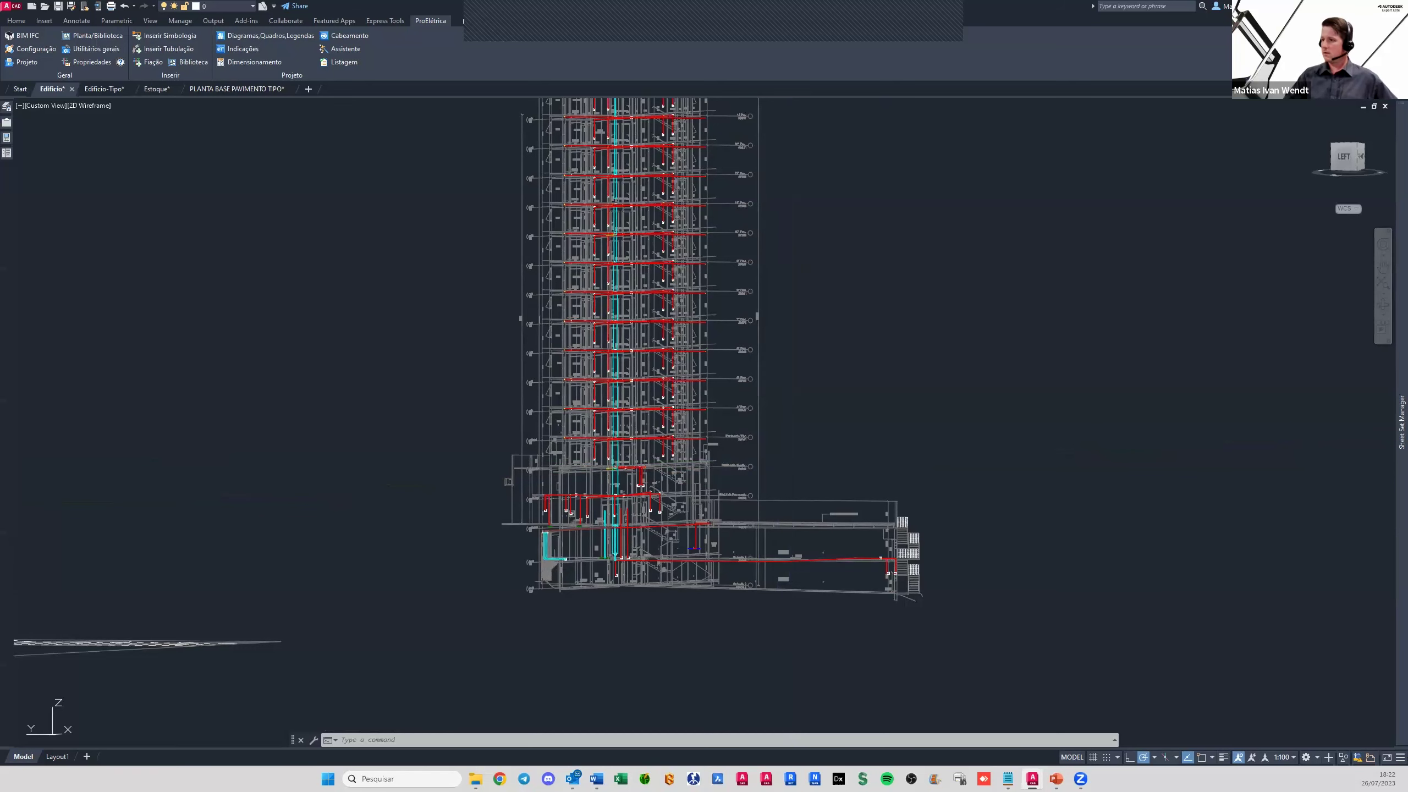
{"action": "middle_click_drag", "start_coordinate": [800, 474], "coordinate": [824, 478], "text": "shift"}
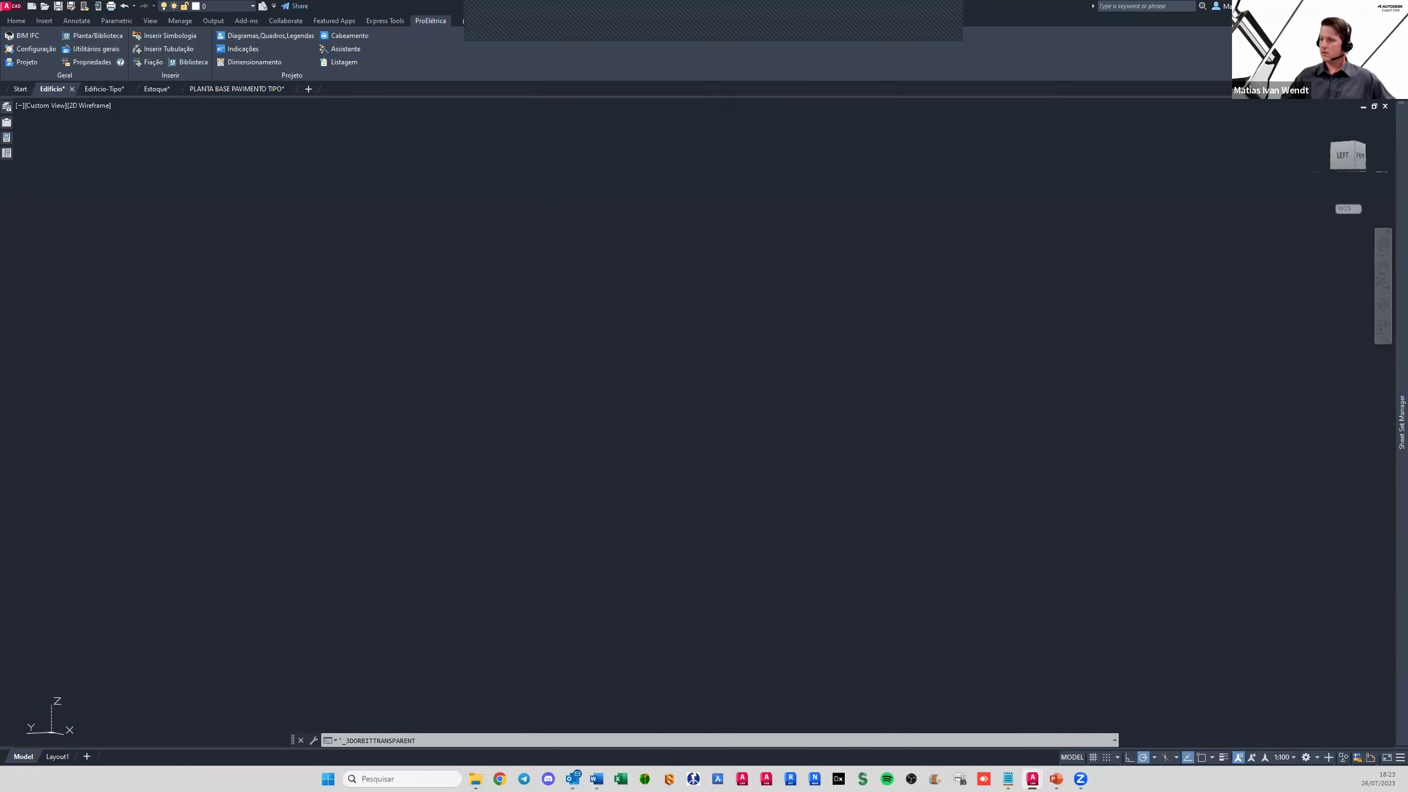
{"action": "left_click_drag", "start_coordinate": [1344, 156], "coordinate": [1337, 154]}
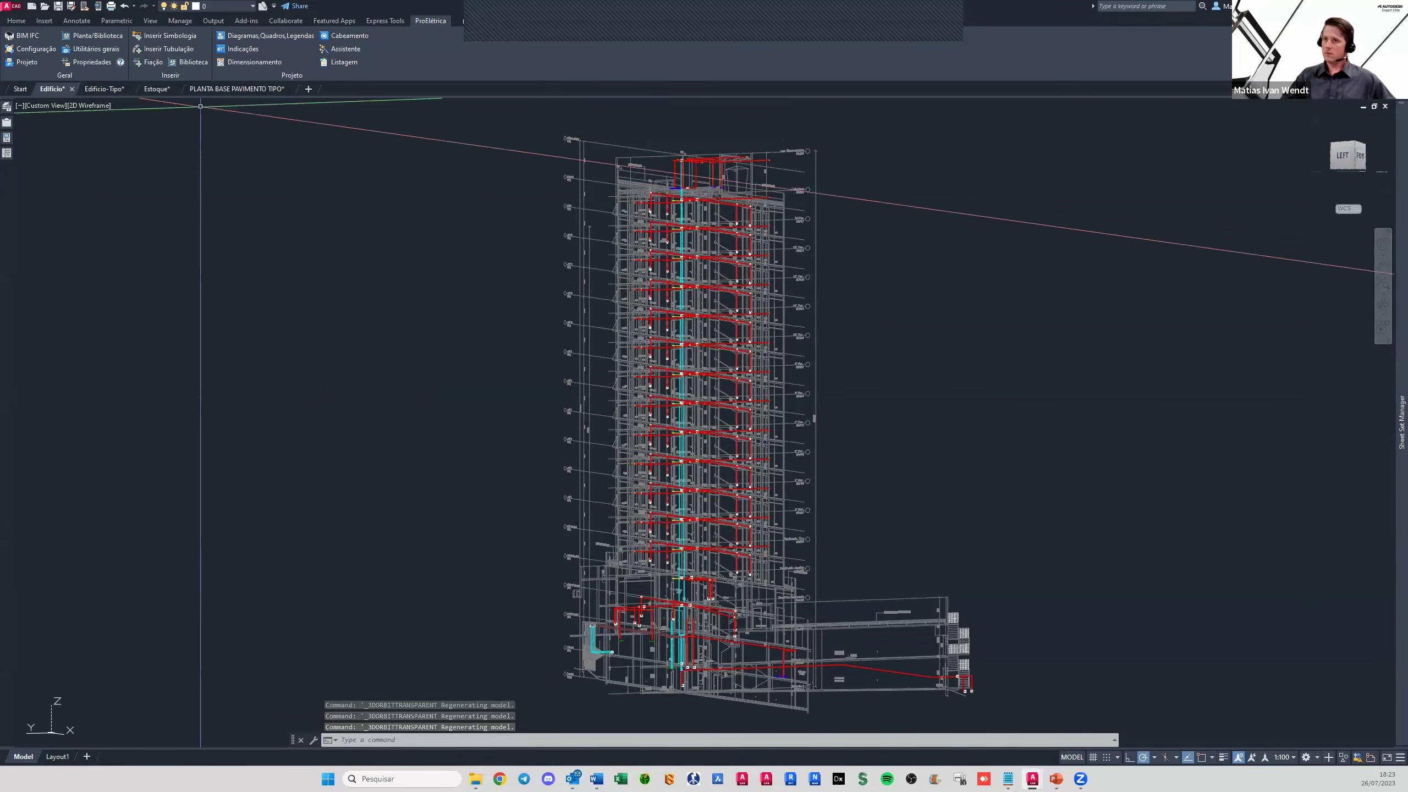
{"action": "left_click", "coordinate": [56, 106]}
{"action": "left_click", "coordinate": [78, 134]}
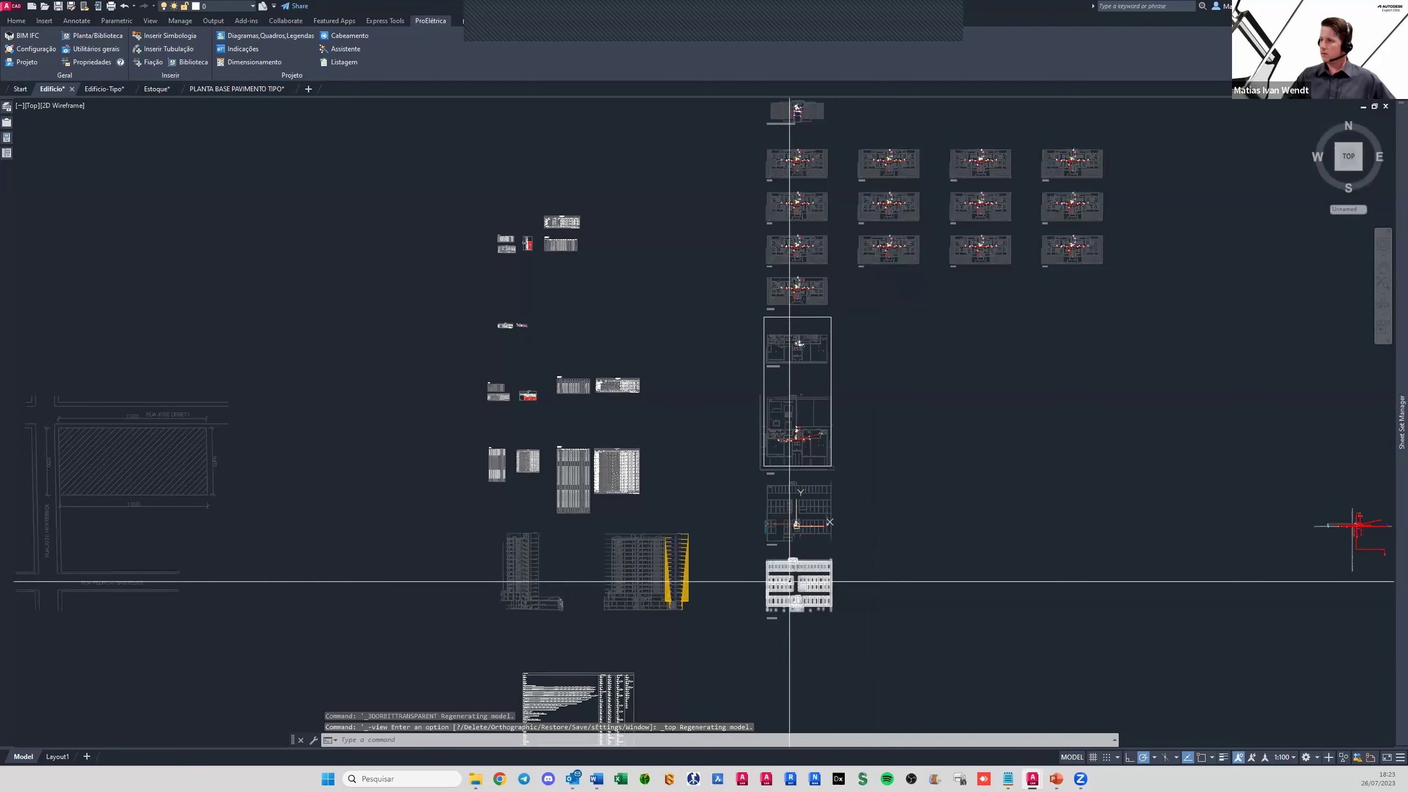
Zoom in on the TIPO 4 floor plan and launch the ProElétrica Assistente
{"action": "middle_click_drag", "start_coordinate": [787, 321], "coordinate": [745, 463]}
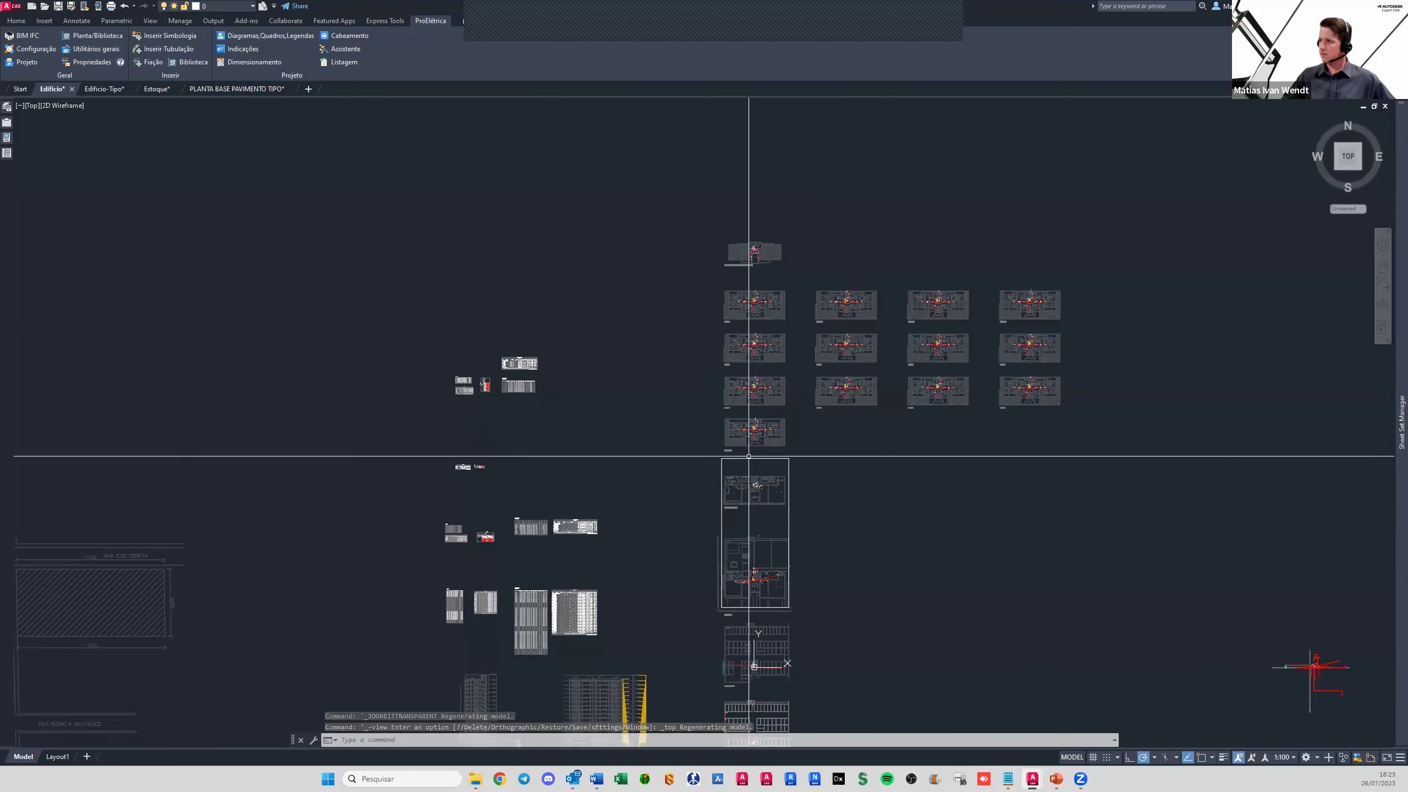
{"action": "scroll", "coordinate": [999, 392], "scroll_direction": "up", "scroll_amount": 2}
{"action": "scroll", "coordinate": [865, 395], "scroll_direction": "up", "scroll_amount": 3}
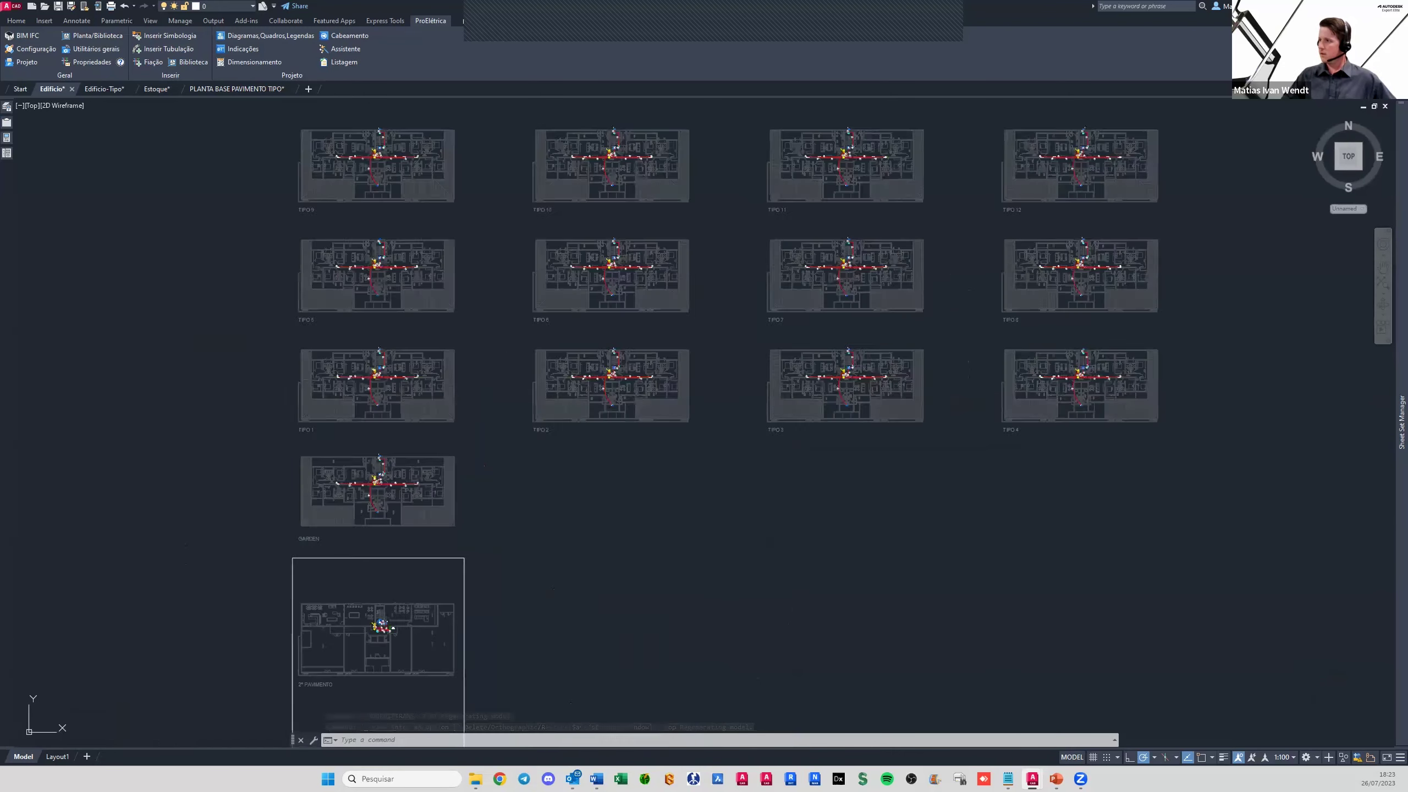
{"action": "scroll", "coordinate": [865, 395], "scroll_direction": "up", "scroll_amount": 1}
{"action": "middle_click_drag", "start_coordinate": [1009, 418], "coordinate": [839, 477]}
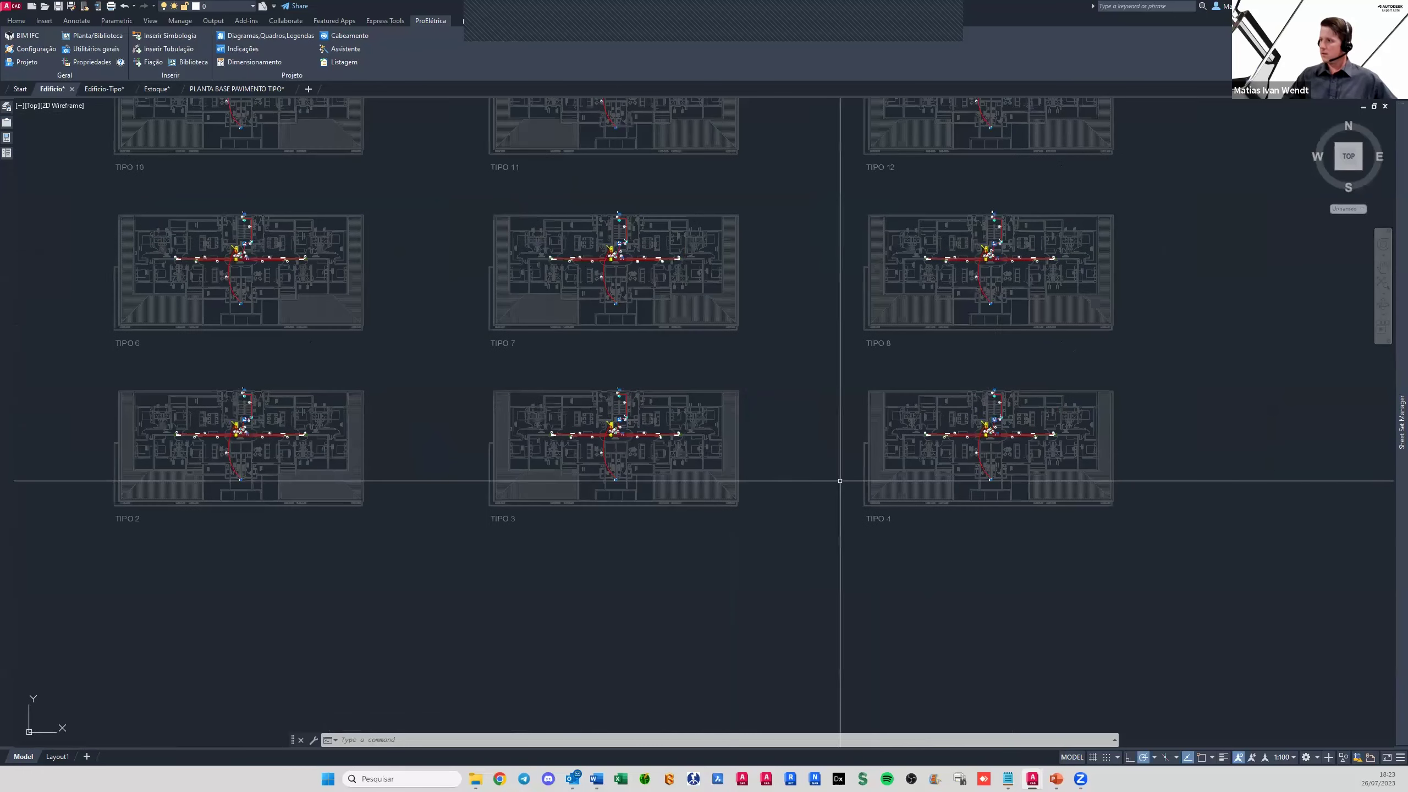
{"action": "scroll", "coordinate": [1008, 452], "scroll_direction": "up", "scroll_amount": 2}
{"action": "scroll", "coordinate": [997, 450], "scroll_direction": "up", "scroll_amount": 2}
{"action": "scroll", "coordinate": [1021, 441], "scroll_direction": "up", "scroll_amount": 2}
{"action": "scroll", "coordinate": [676, 308], "scroll_direction": "down", "scroll_amount": 2}
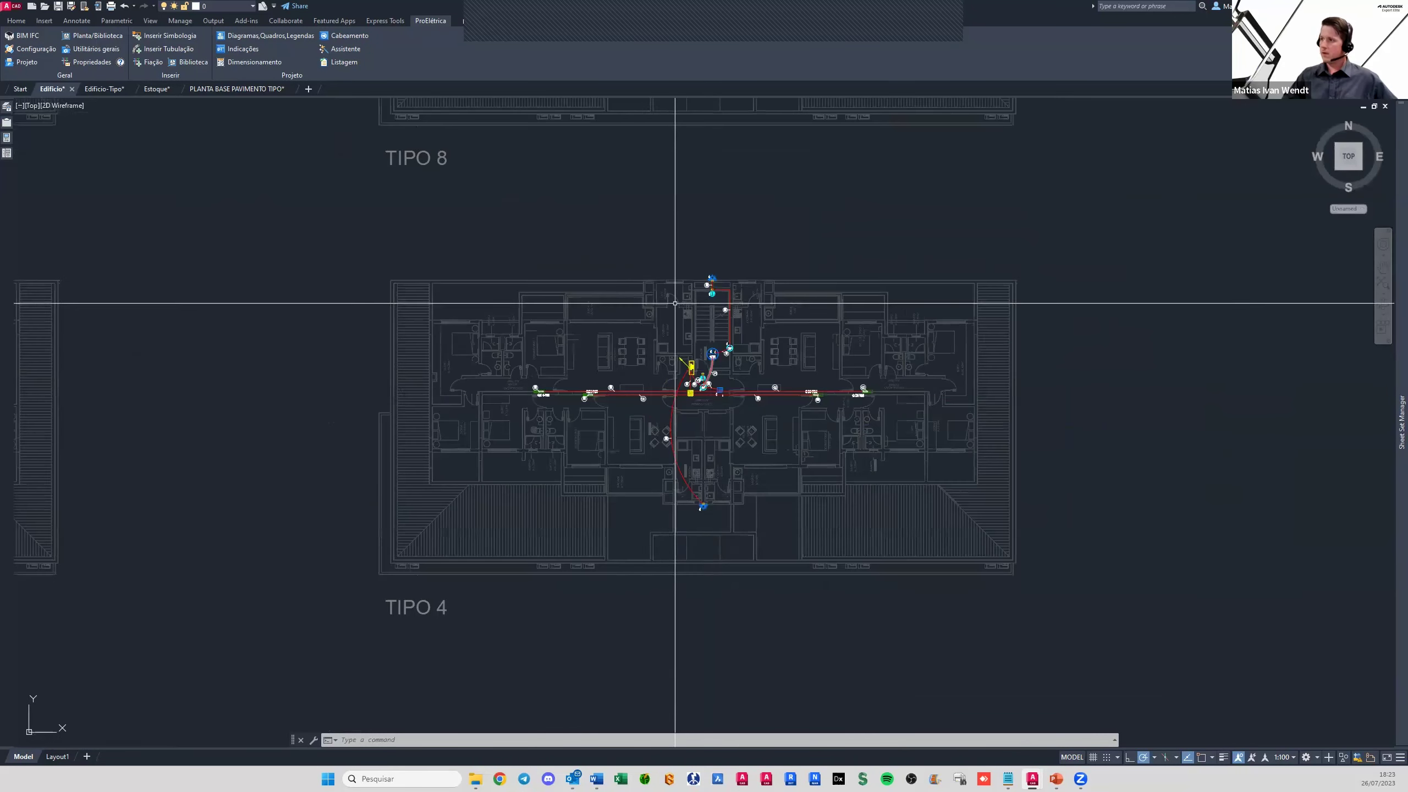
{"action": "left_click", "coordinate": [333, 49]}
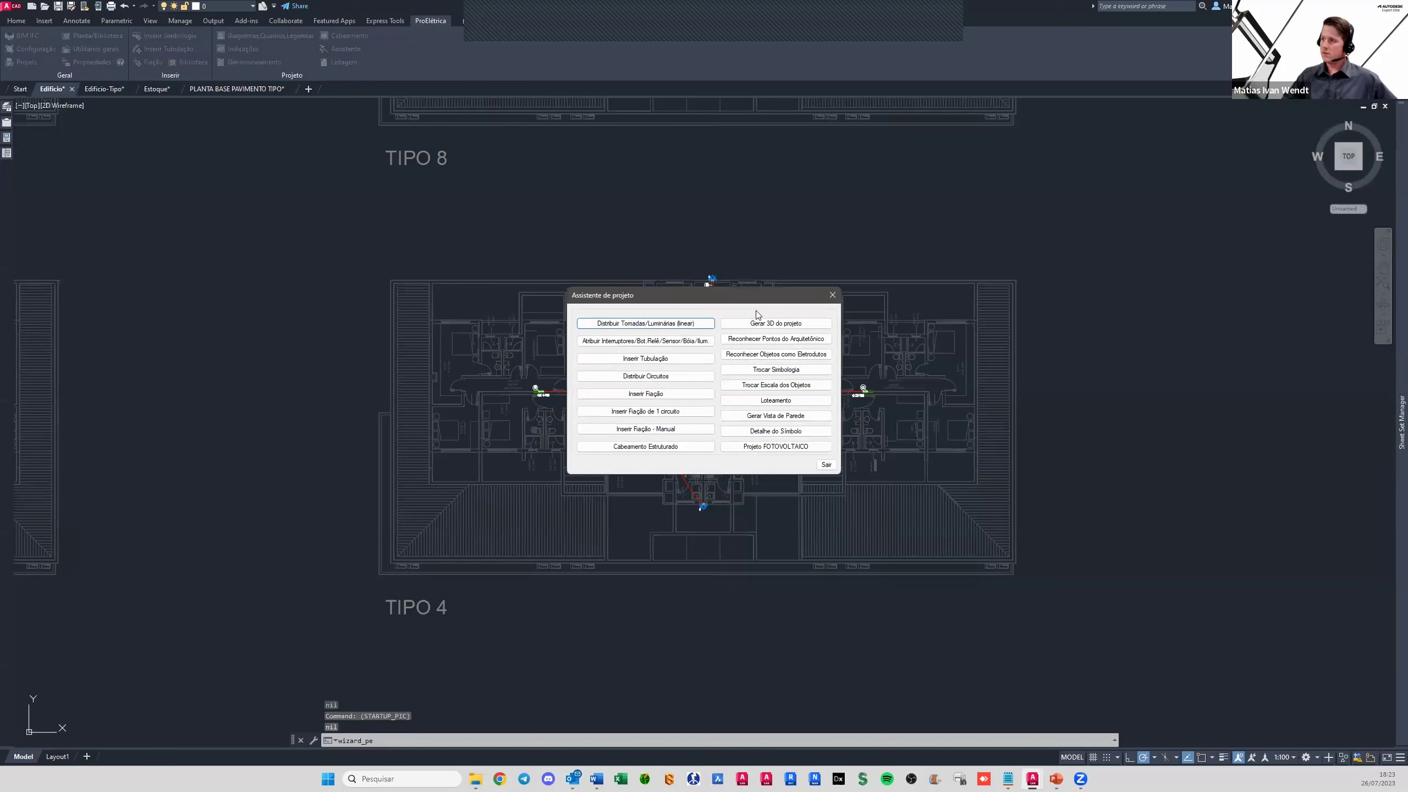
Choose 3D generation for part of the drawing and window-select the TIPO 4 plan
{"action": "left_click", "coordinate": [772, 323]}
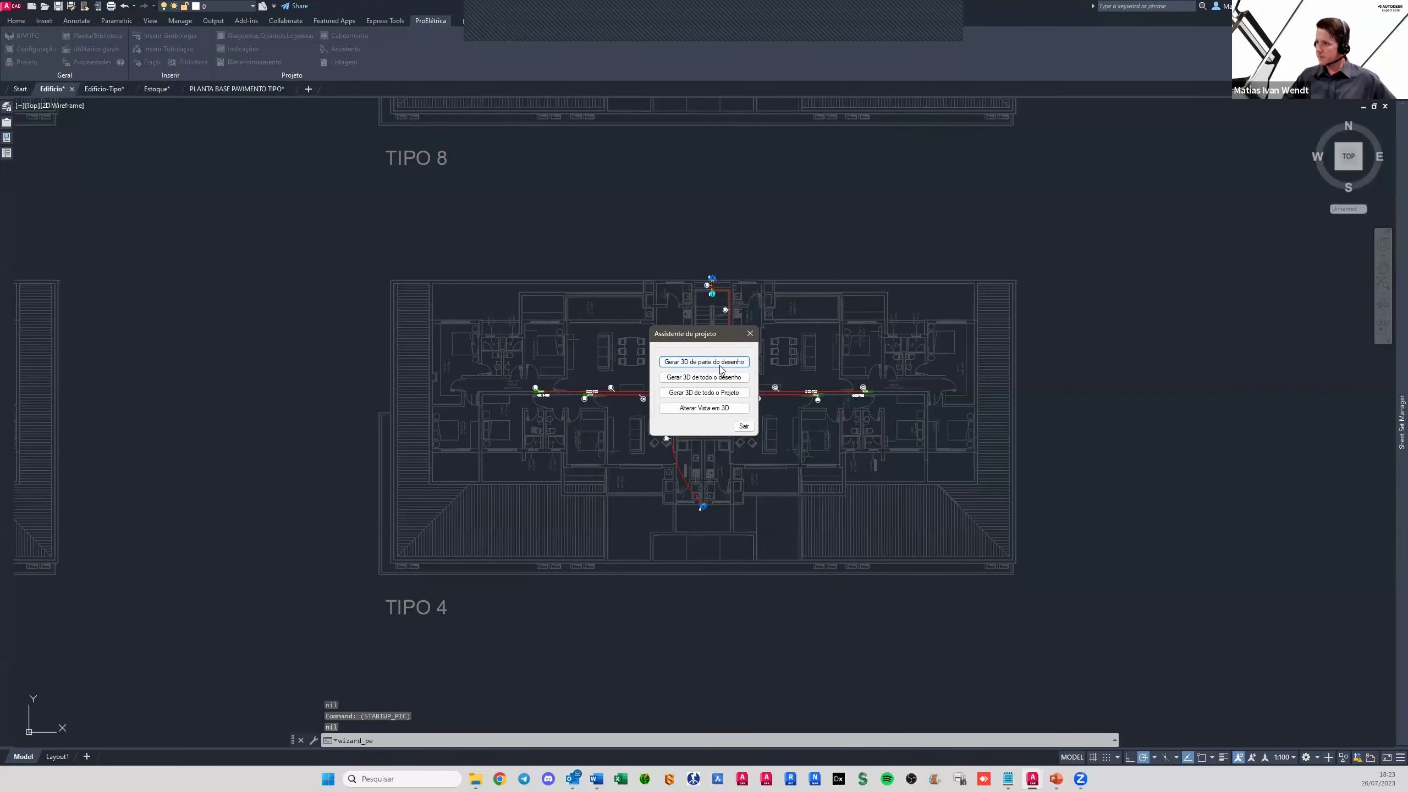
{"action": "left_click", "coordinate": [724, 361]}
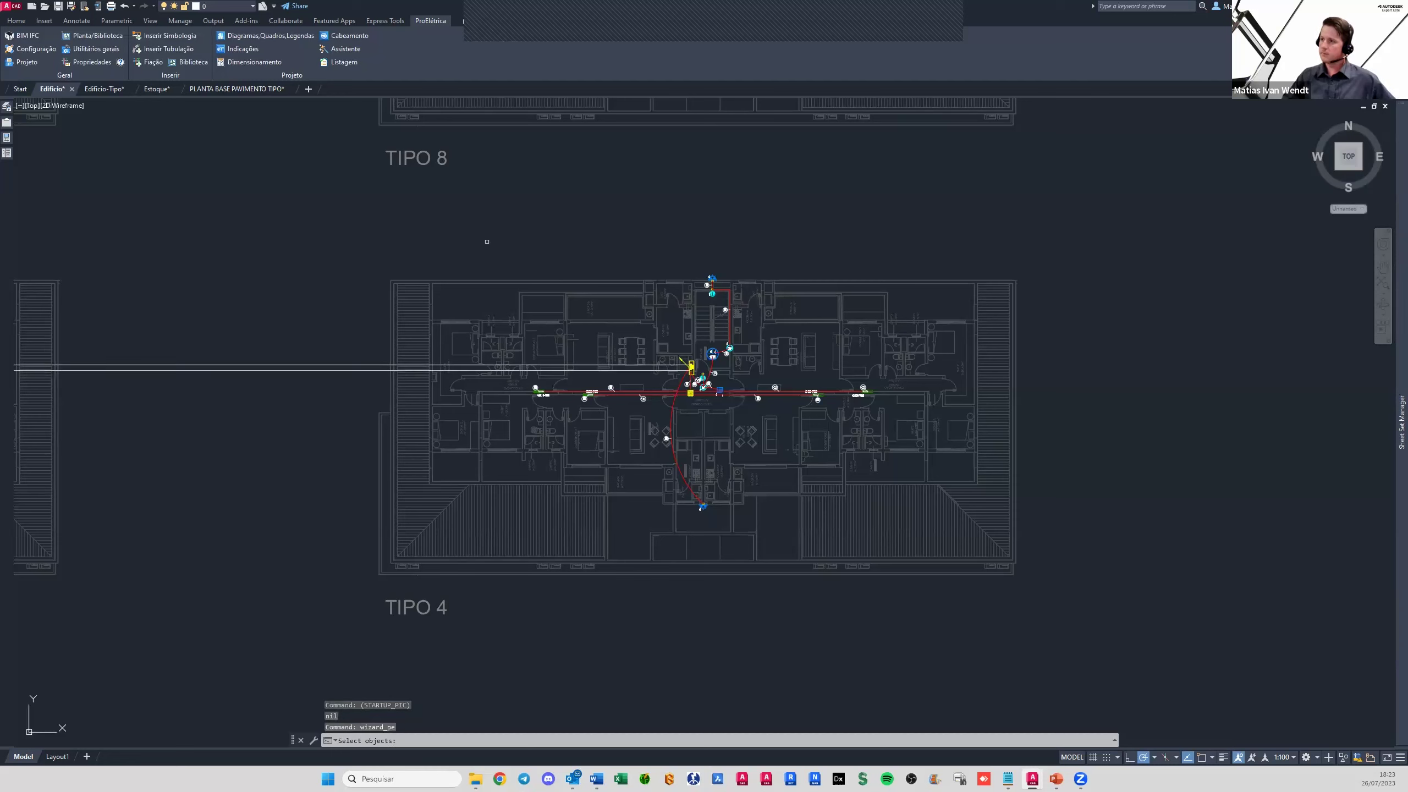
{"action": "left_click", "coordinate": [457, 235]}
{"action": "left_click", "coordinate": [867, 563]}
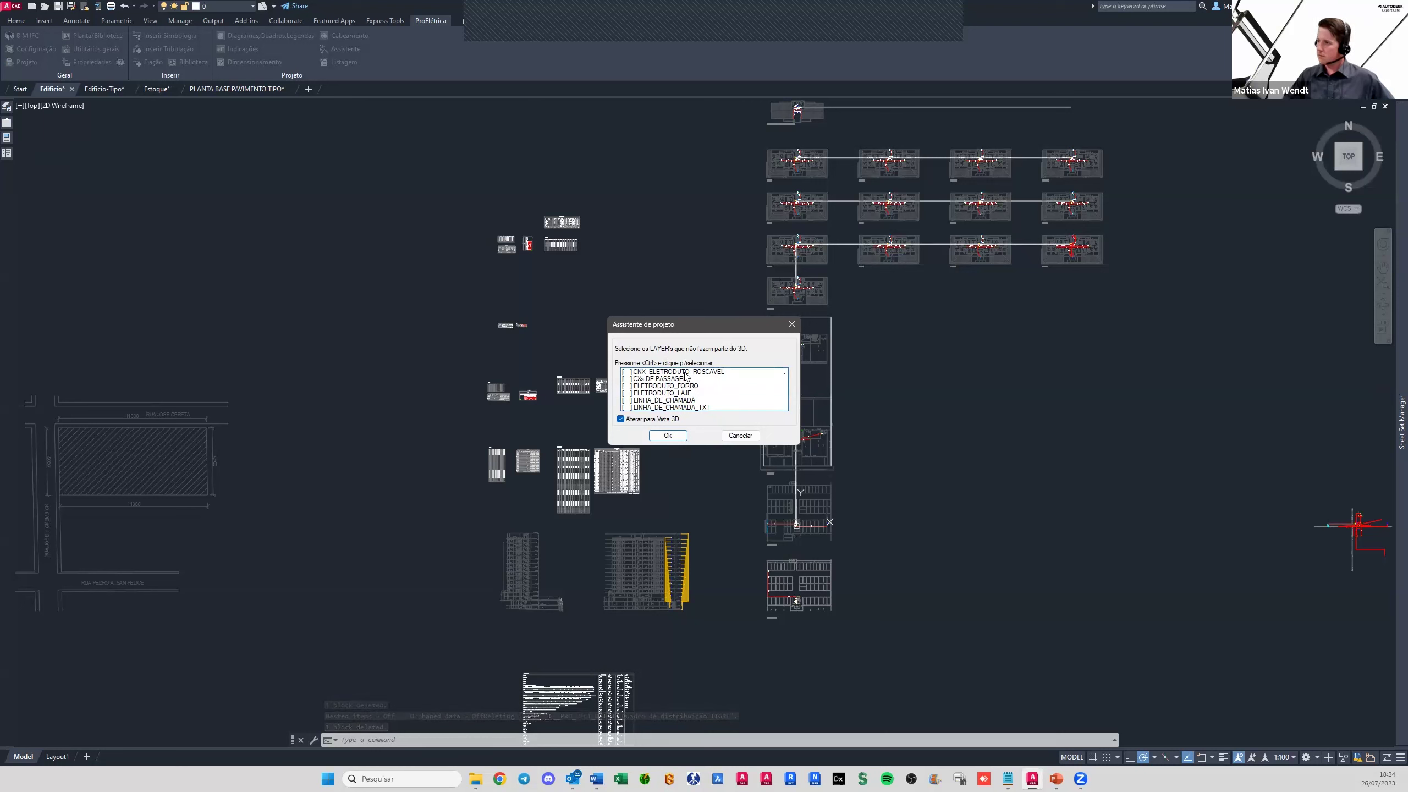
Exclude the LINHA_DE_CHAMADA and LINHA_DE_CHAMADA_TXT layers and place the 3D wiring
{"action": "left_click", "coordinate": [627, 401]}
{"action": "left_click", "coordinate": [628, 408]}
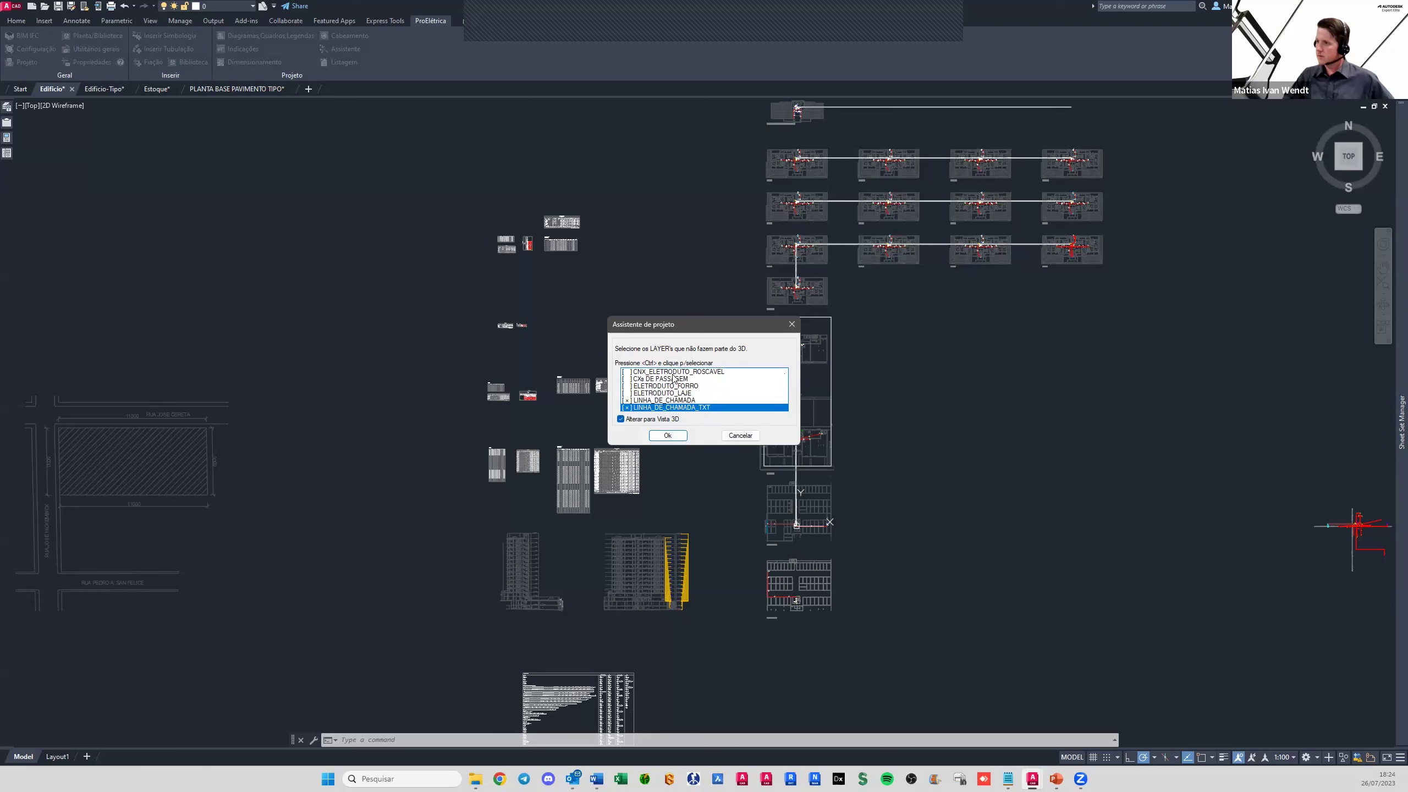
{"action": "left_click", "coordinate": [660, 435]}
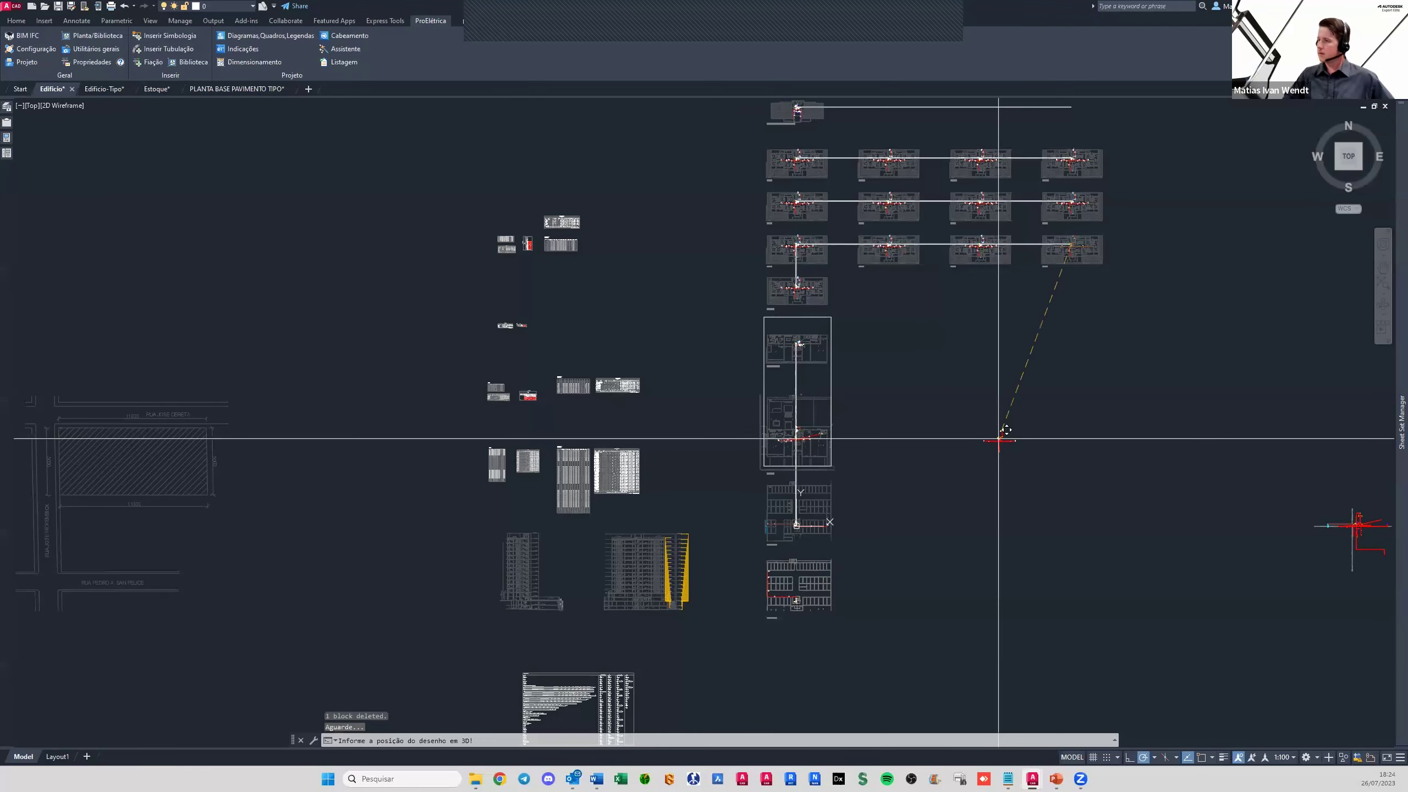
{"action": "scroll", "coordinate": [1170, 246], "scroll_direction": "up", "scroll_amount": 4}
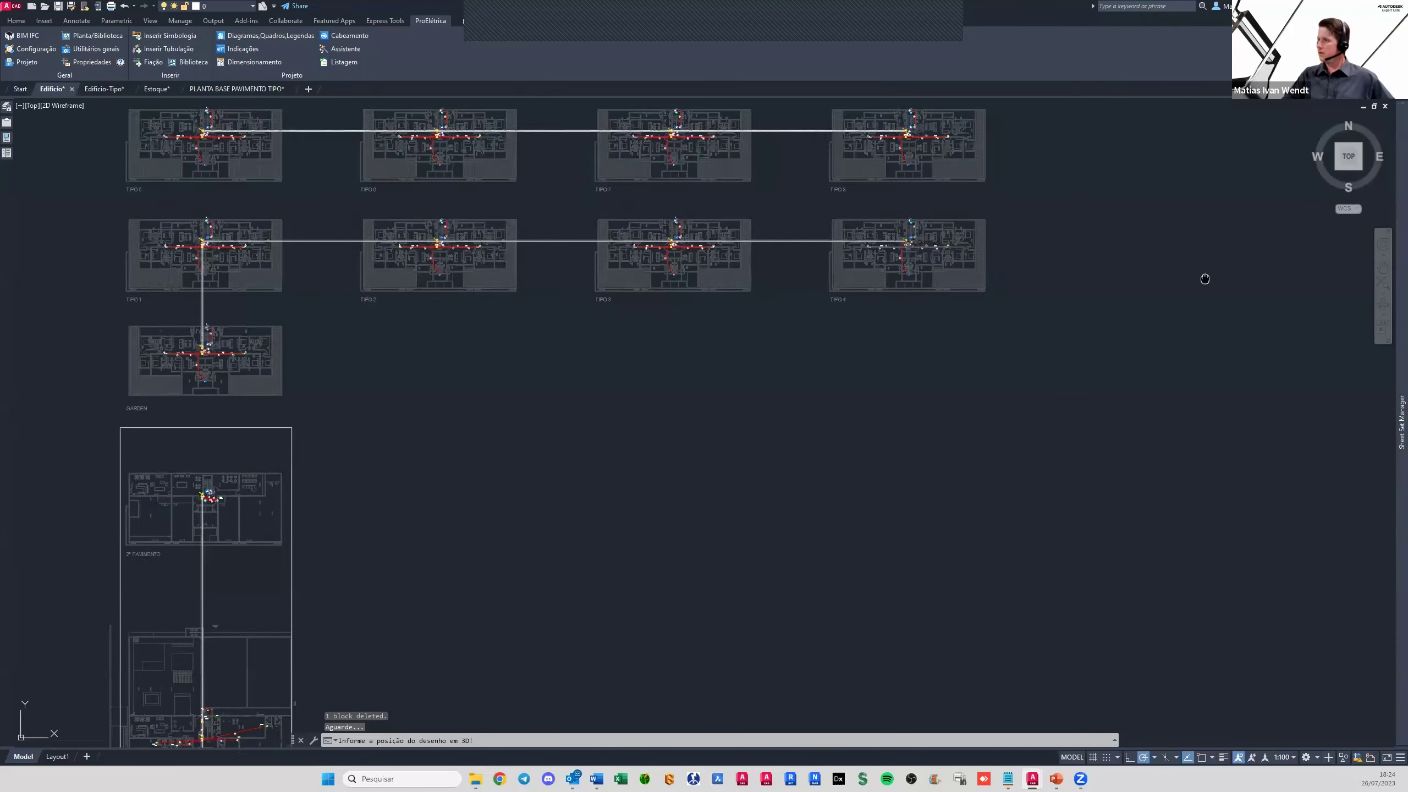
{"action": "middle_click_drag", "start_coordinate": [1204, 279], "coordinate": [1131, 294]}
{"action": "left_click", "coordinate": [1131, 294]}
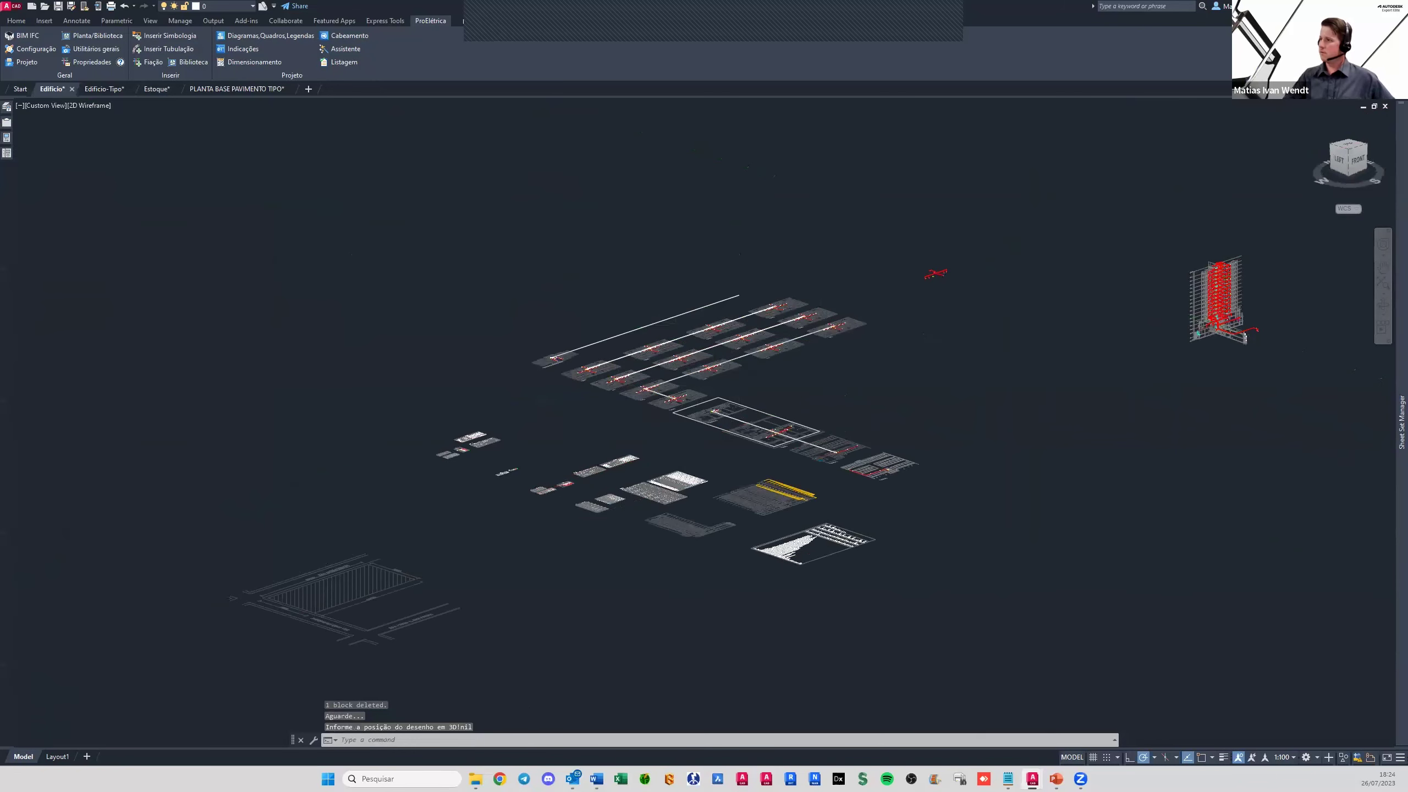
Zoom into the 3D wiring model and orbit around its red conduit runs
{"action": "scroll", "coordinate": [848, 388], "scroll_direction": "up", "scroll_amount": 8}
{"action": "scroll", "coordinate": [811, 310], "scroll_direction": "up", "scroll_amount": 4}
{"action": "scroll", "coordinate": [810, 311], "scroll_direction": "up", "scroll_amount": 3}
{"action": "middle_click_drag", "start_coordinate": [779, 390], "coordinate": [795, 465]}
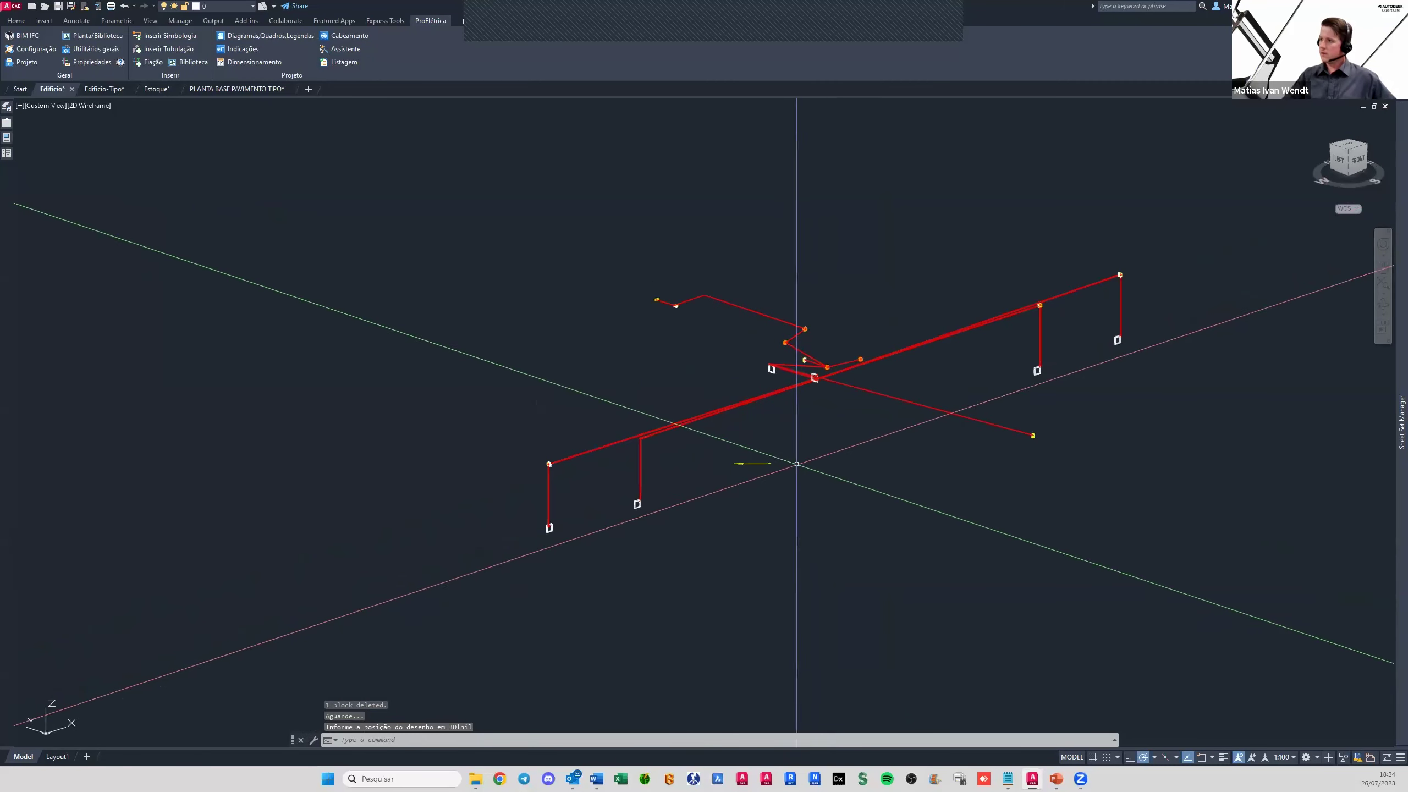
{"action": "middle_click_drag", "start_coordinate": [889, 441], "coordinate": [867, 365]}
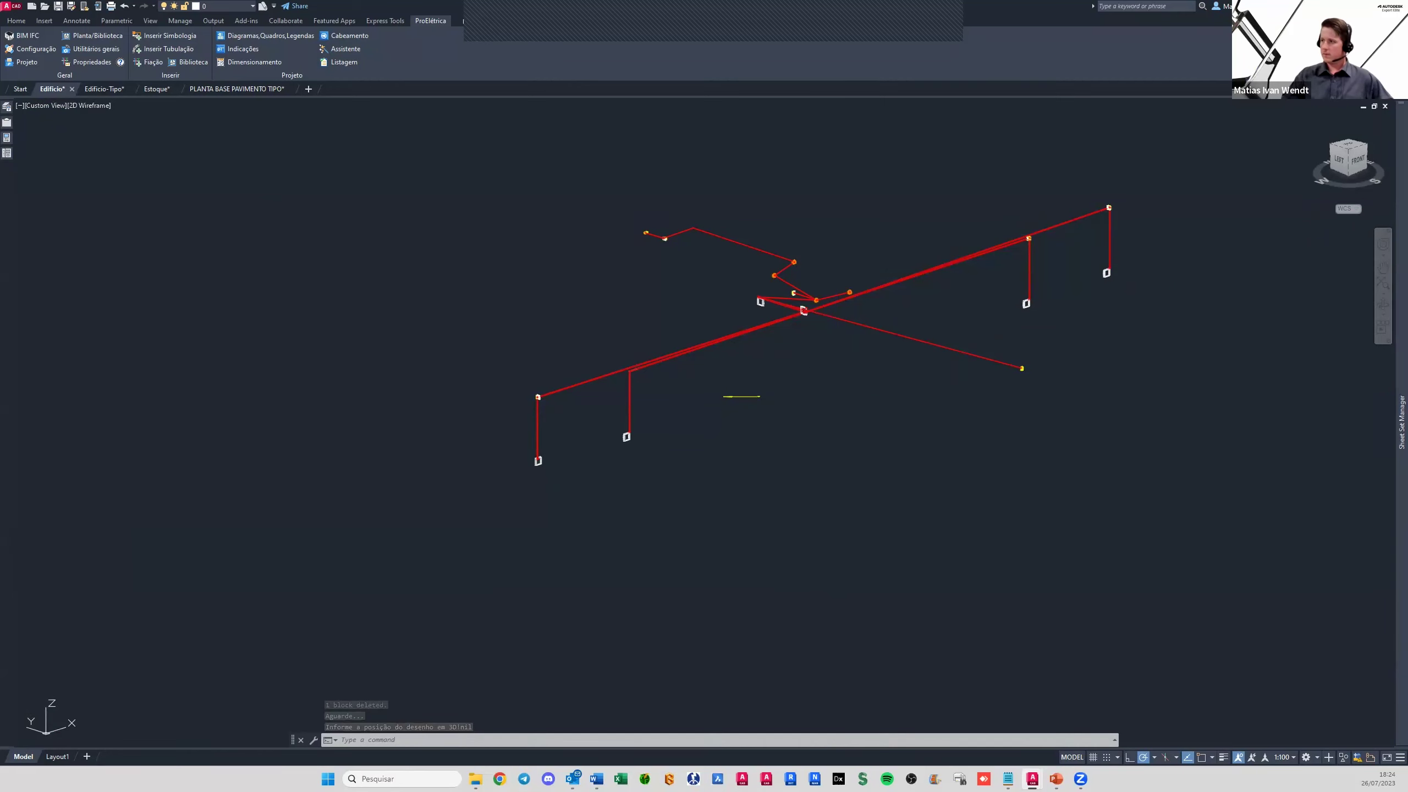
{"action": "middle_click_drag", "start_coordinate": [741, 396], "coordinate": [742, 395], "text": "shift"}
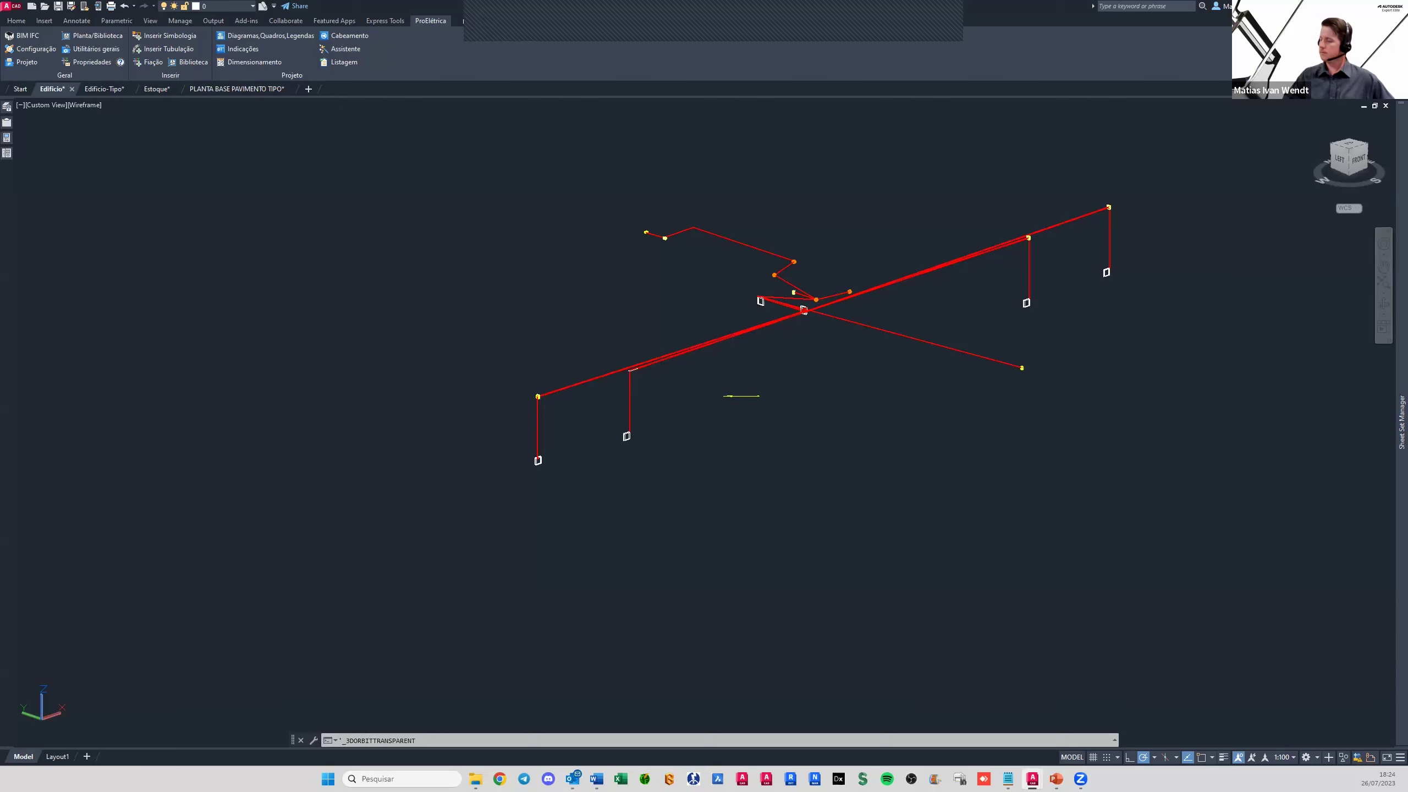
{"action": "middle_click_drag", "start_coordinate": [742, 395], "coordinate": [743, 397], "text": "shift"}
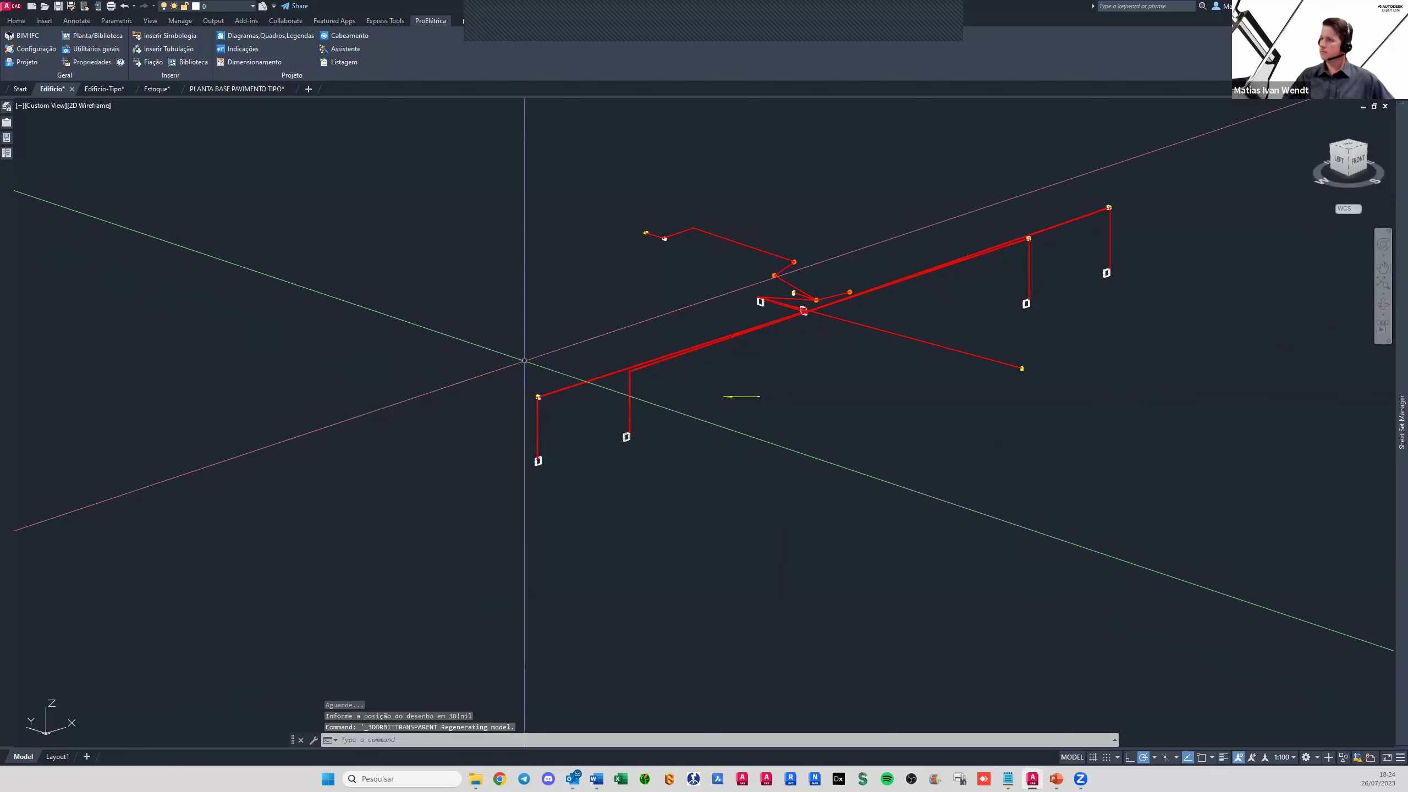
Switch to the Edificio-Tipo drawing and zoom into its typical-floor plan sheets
{"action": "left_click", "coordinate": [105, 89]}
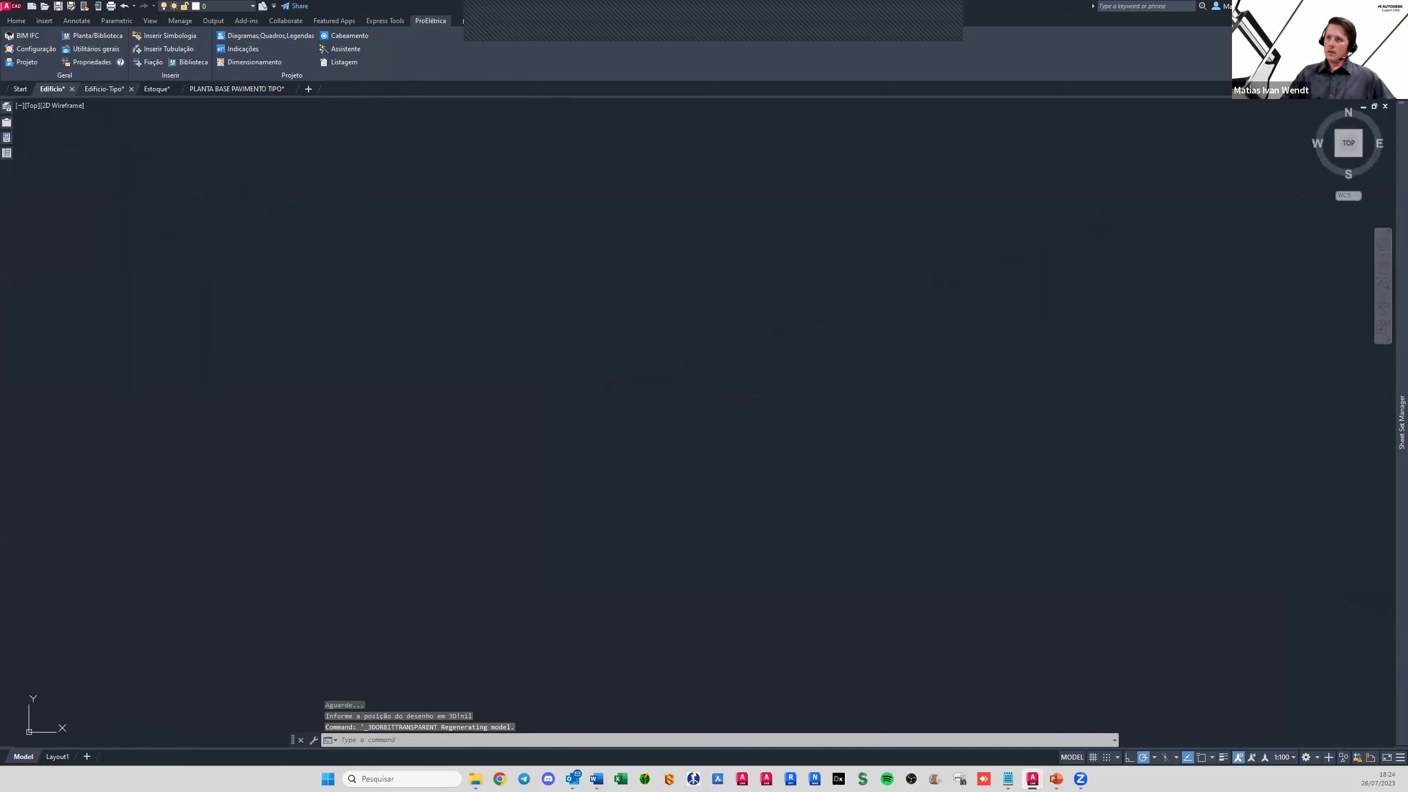
{"action": "scroll", "coordinate": [517, 369], "scroll_direction": "down", "scroll_amount": 5}
{"action": "scroll", "coordinate": [559, 361], "scroll_direction": "up", "scroll_amount": 3}
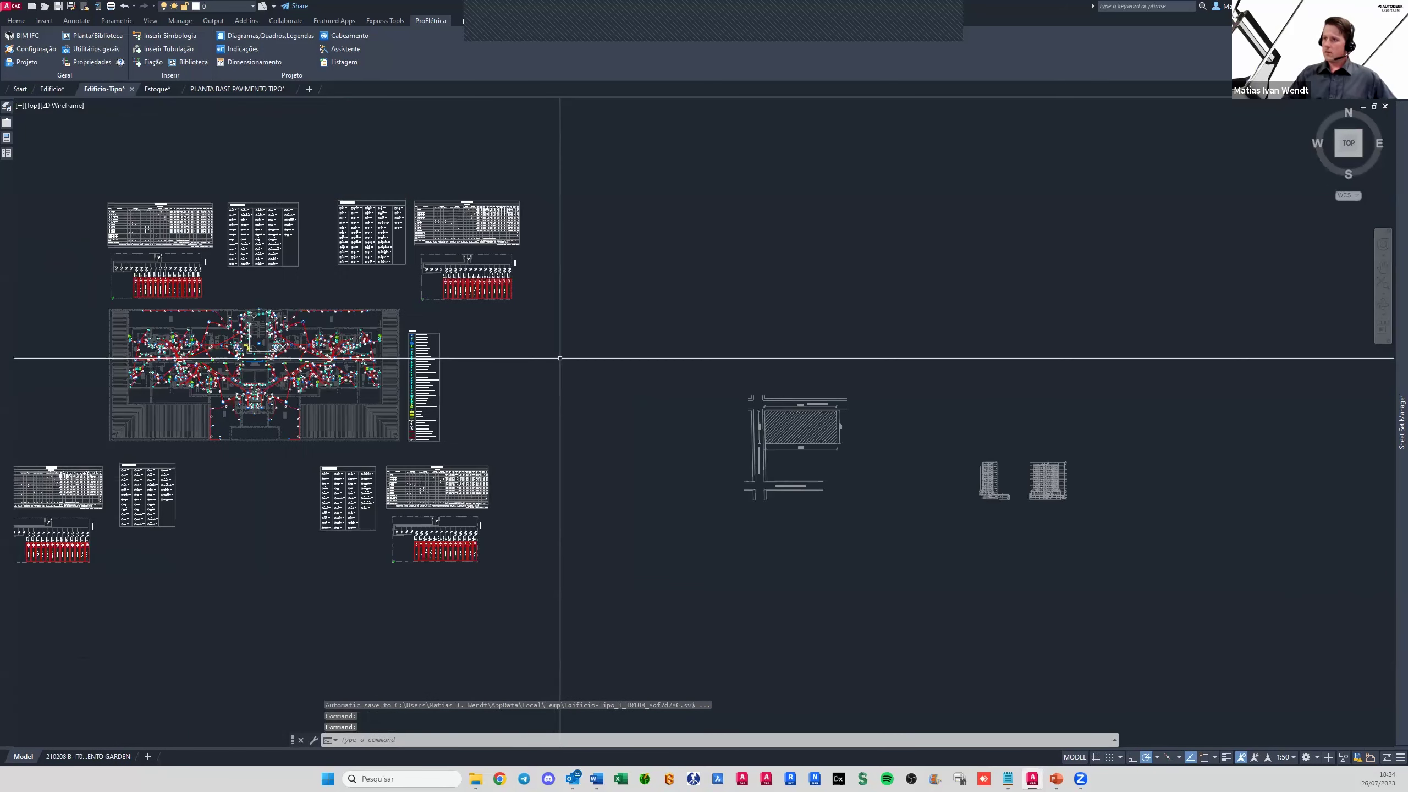
{"action": "middle_click_drag", "start_coordinate": [559, 361], "coordinate": [692, 339]}
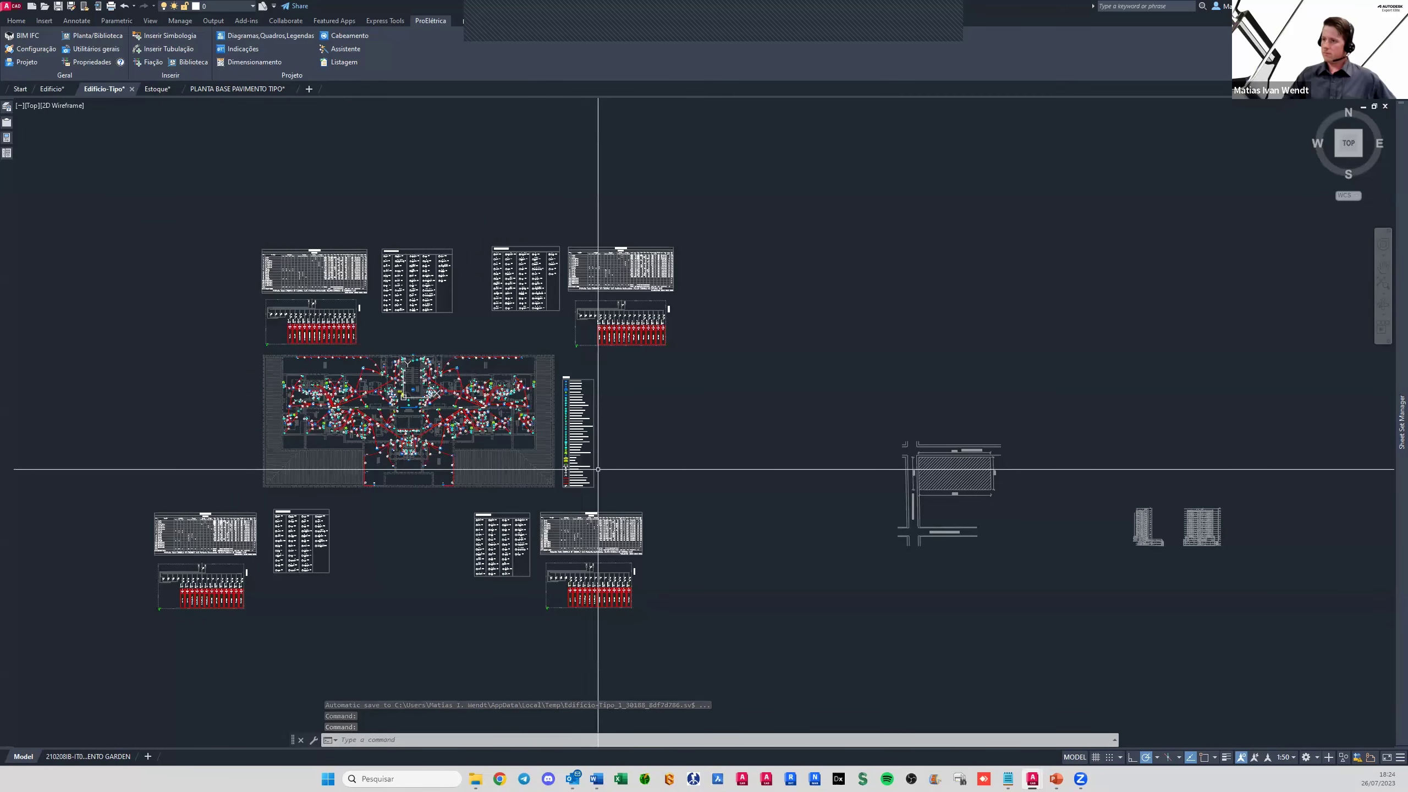
{"action": "scroll", "coordinate": [393, 424], "scroll_direction": "up", "scroll_amount": 2}
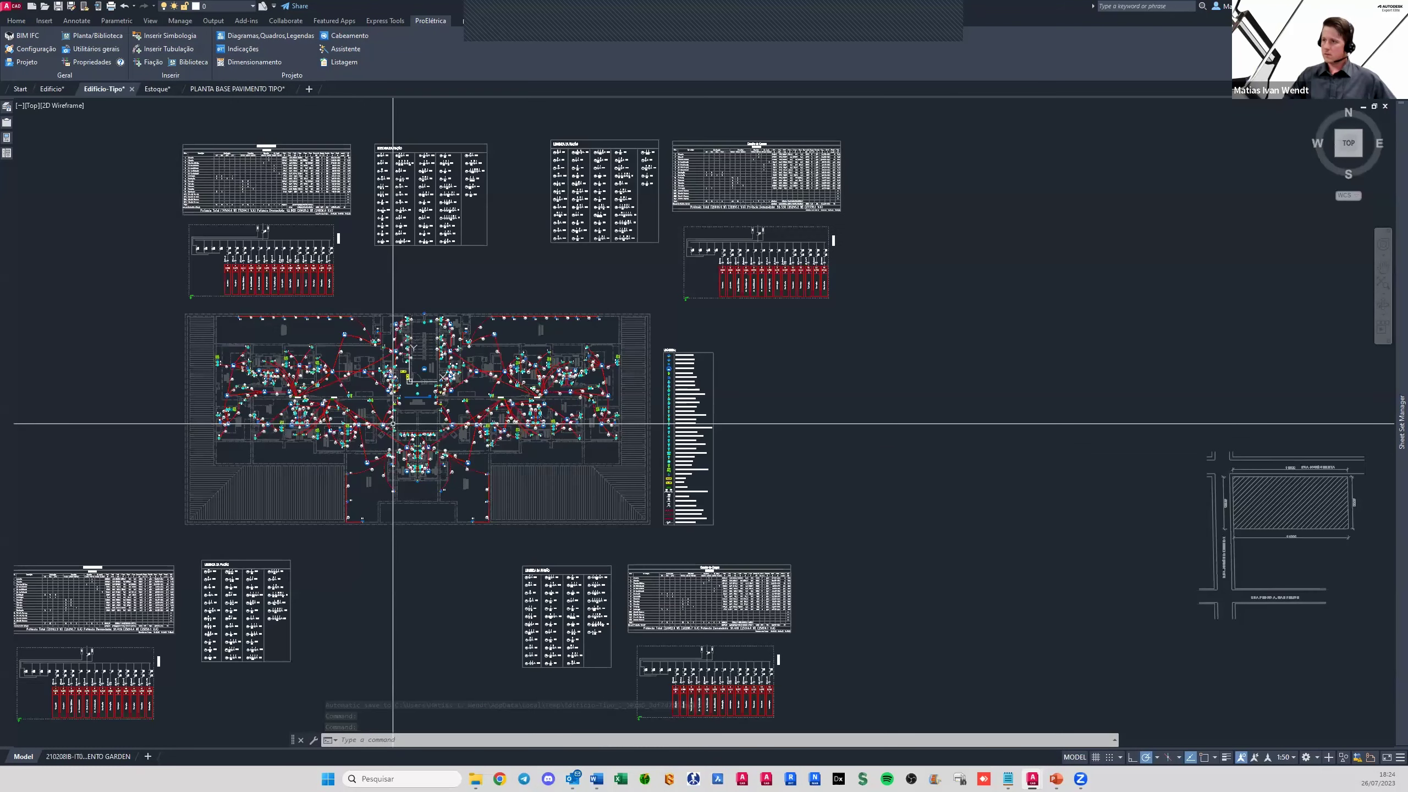
{"action": "scroll", "coordinate": [393, 424], "scroll_direction": "up", "scroll_amount": 2}
{"action": "scroll", "coordinate": [393, 424], "scroll_direction": "up", "scroll_amount": 1}
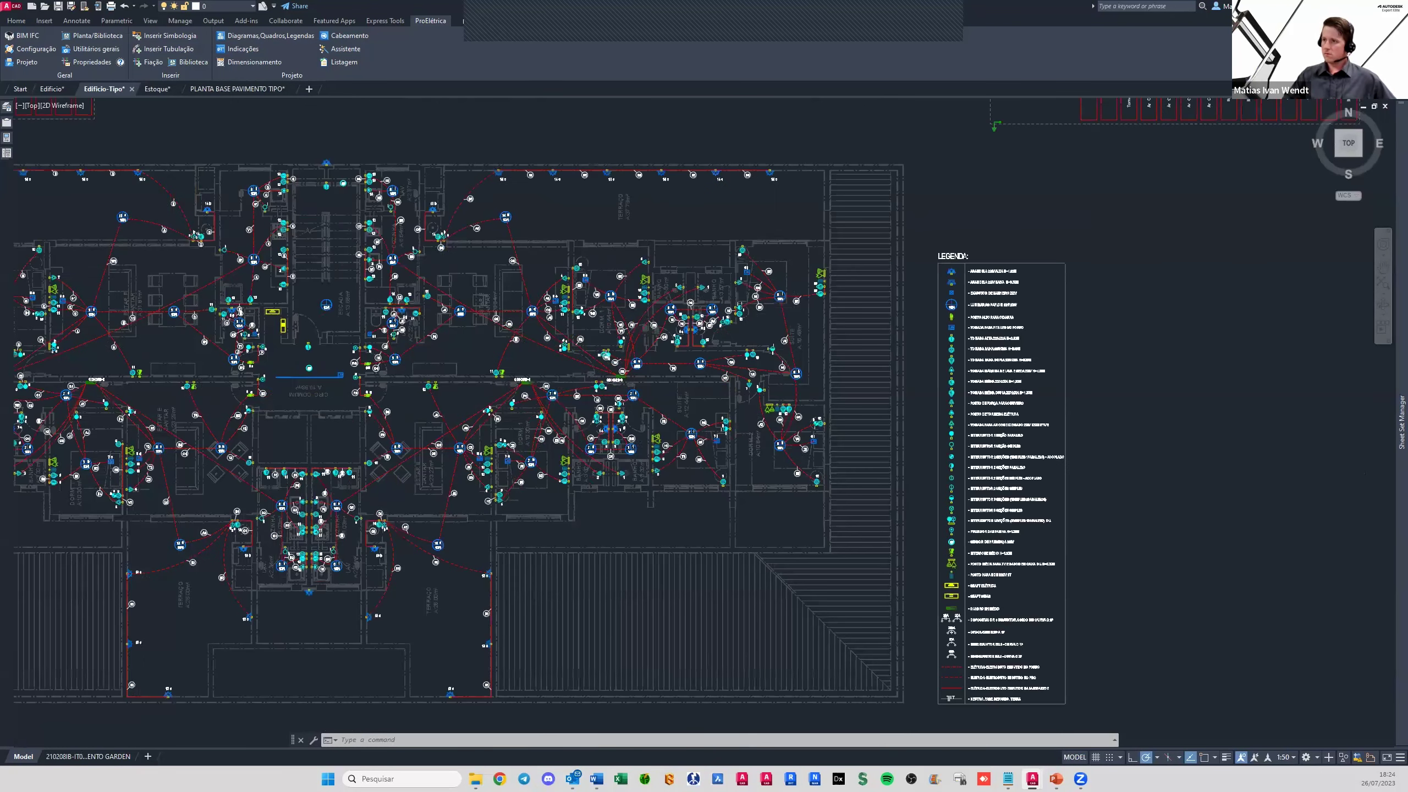
{"action": "scroll", "coordinate": [402, 532], "scroll_direction": "up", "scroll_amount": 1}
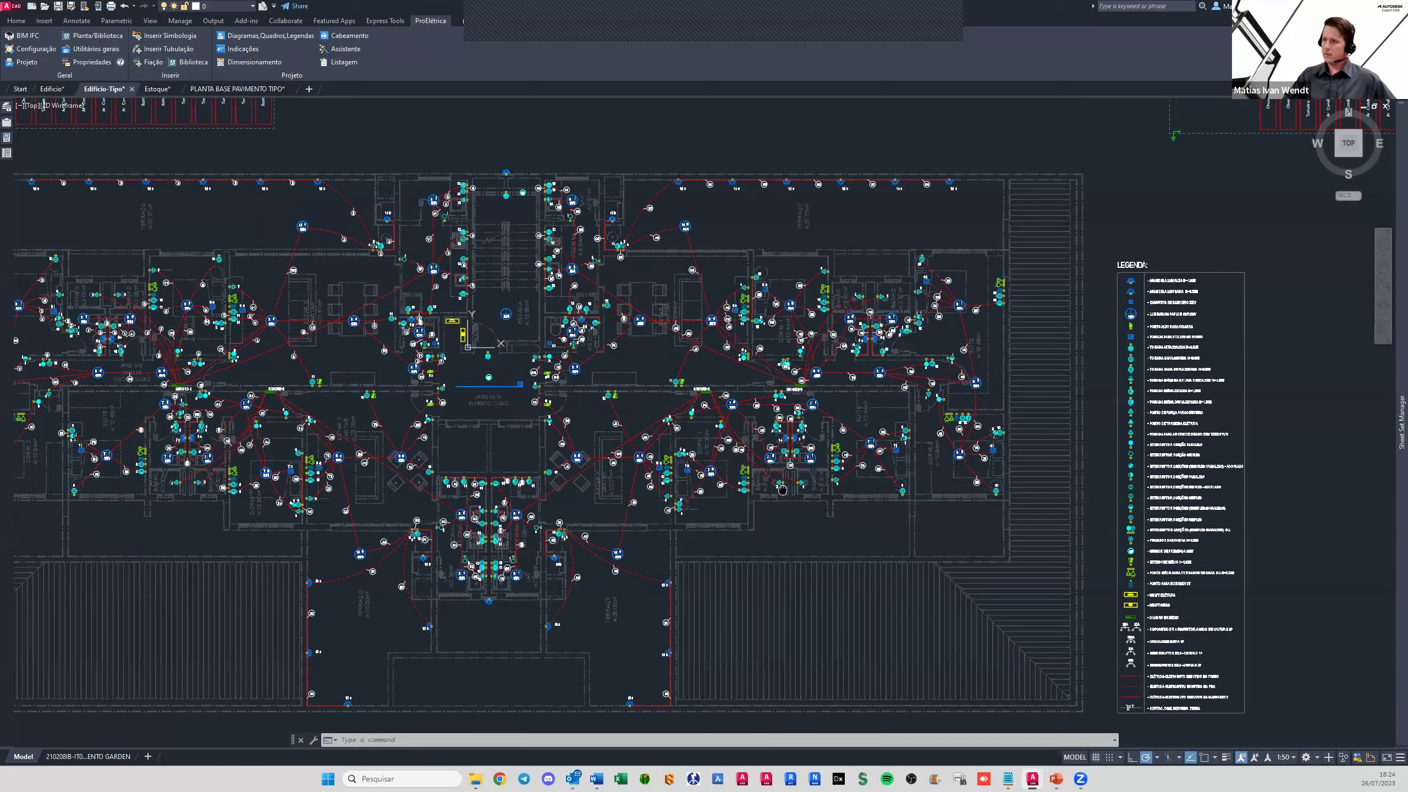
{"action": "mouse_move", "coordinate": [402, 532]}
{"action": "middle_mouse_down"}
{"action": "mouse_move", "coordinate": [408, 466]}
{"action": "mouse_move", "coordinate": [575, 552]}
{"action": "middle_mouse_up"}
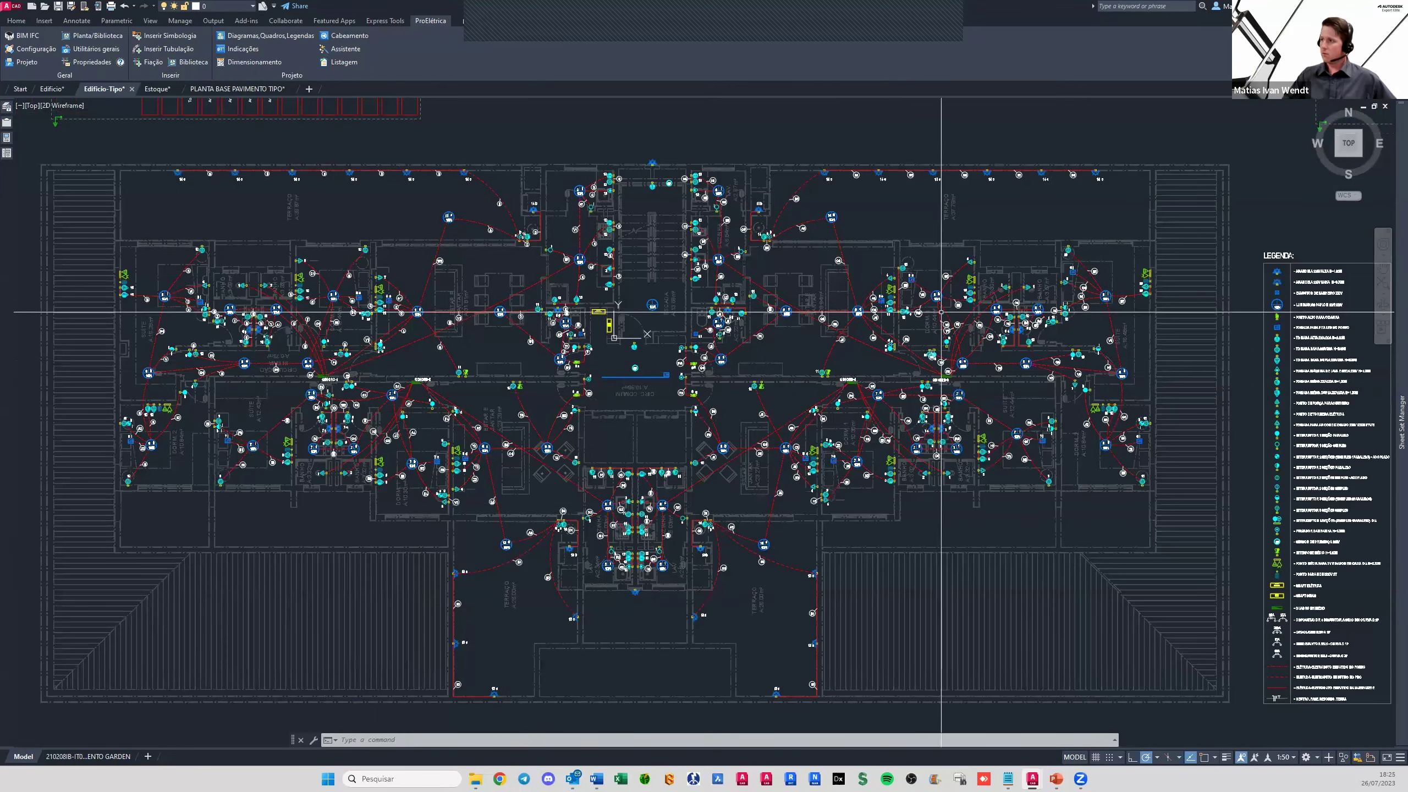
Zoom and pan down to inspect the LEGENDA and the lower panel schedule tables
{"action": "scroll", "coordinate": [1043, 337], "scroll_direction": "up", "scroll_amount": 3}
{"action": "scroll", "coordinate": [1043, 338], "scroll_direction": "up", "scroll_amount": 3}
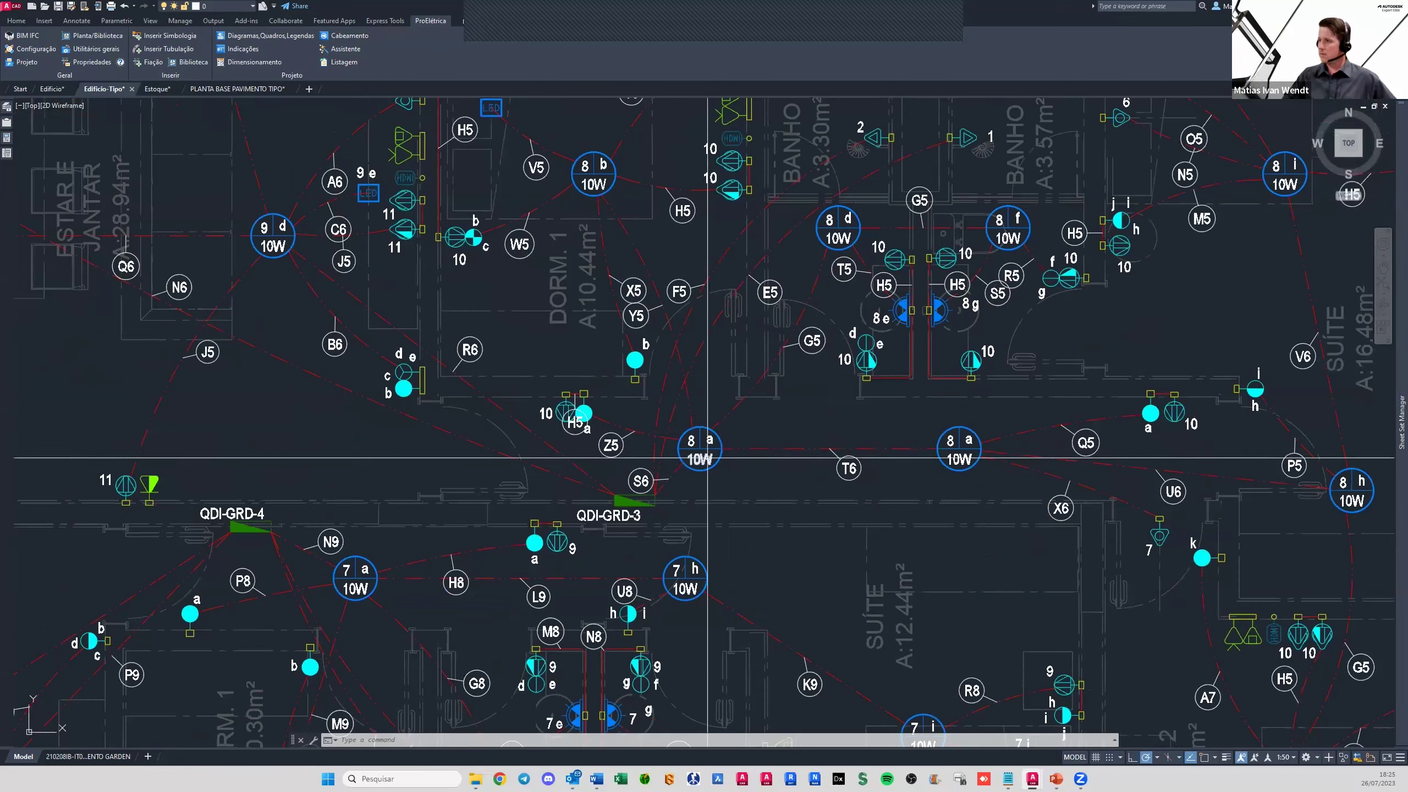
{"action": "scroll", "coordinate": [693, 458], "scroll_direction": "down", "scroll_amount": 4}
{"action": "scroll", "coordinate": [693, 457], "scroll_direction": "down", "scroll_amount": 3}
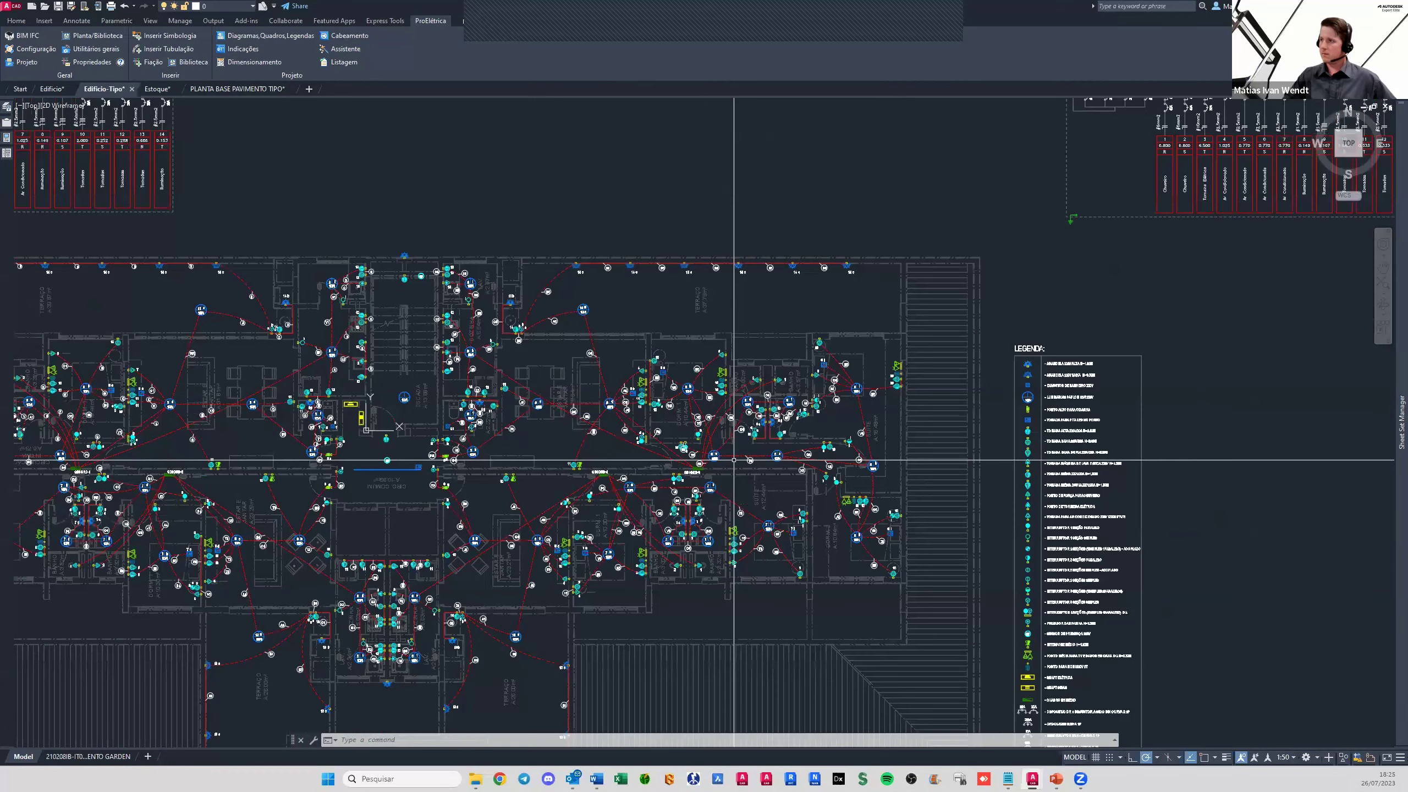
{"action": "scroll", "coordinate": [732, 450], "scroll_direction": "down", "scroll_amount": 3}
{"action": "scroll", "coordinate": [793, 506], "scroll_direction": "up", "scroll_amount": 3}
{"action": "middle_click_drag", "start_coordinate": [792, 506], "coordinate": [525, 364]}
{"action": "scroll", "coordinate": [905, 427], "scroll_direction": "down", "scroll_amount": 3}
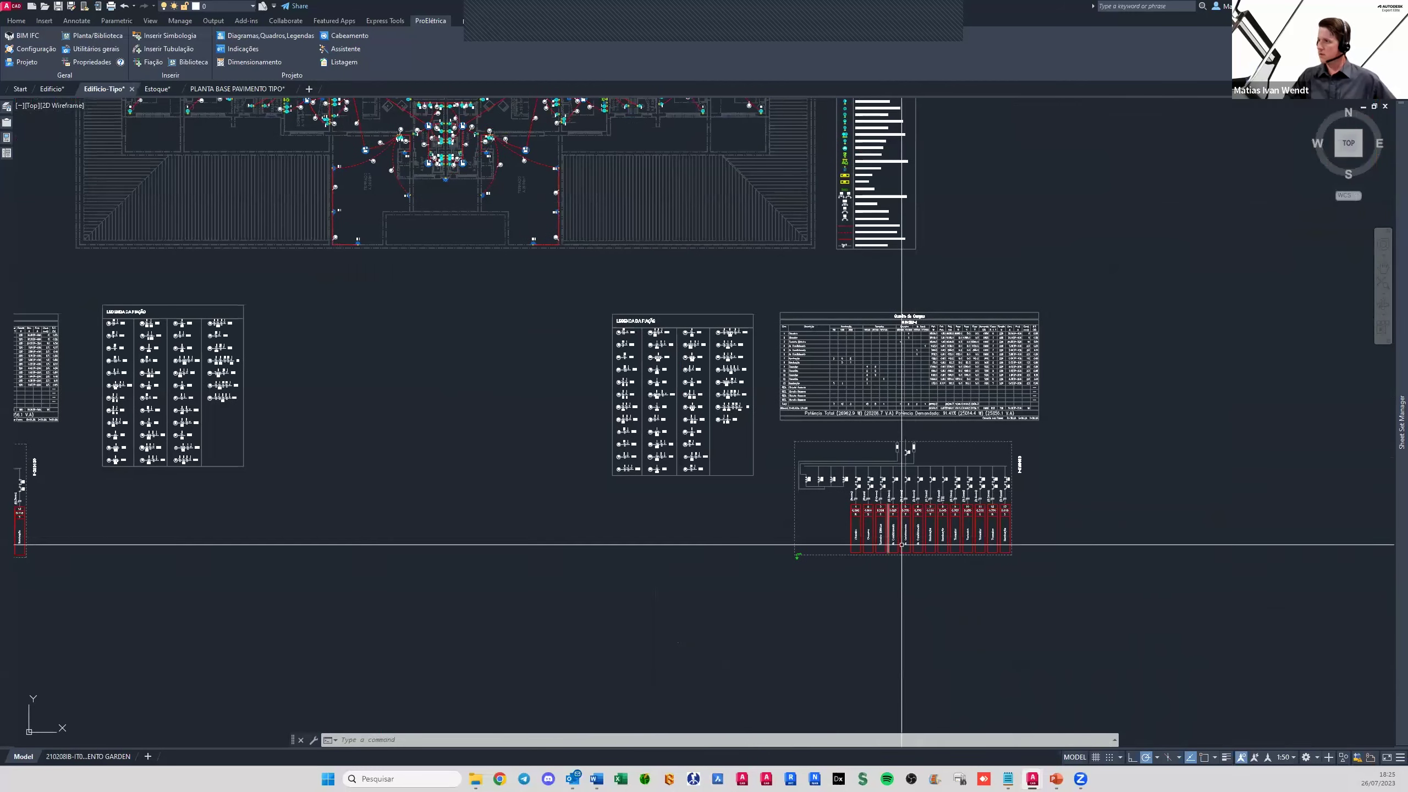
{"action": "scroll", "coordinate": [512, 468], "scroll_direction": "down", "scroll_amount": 3}
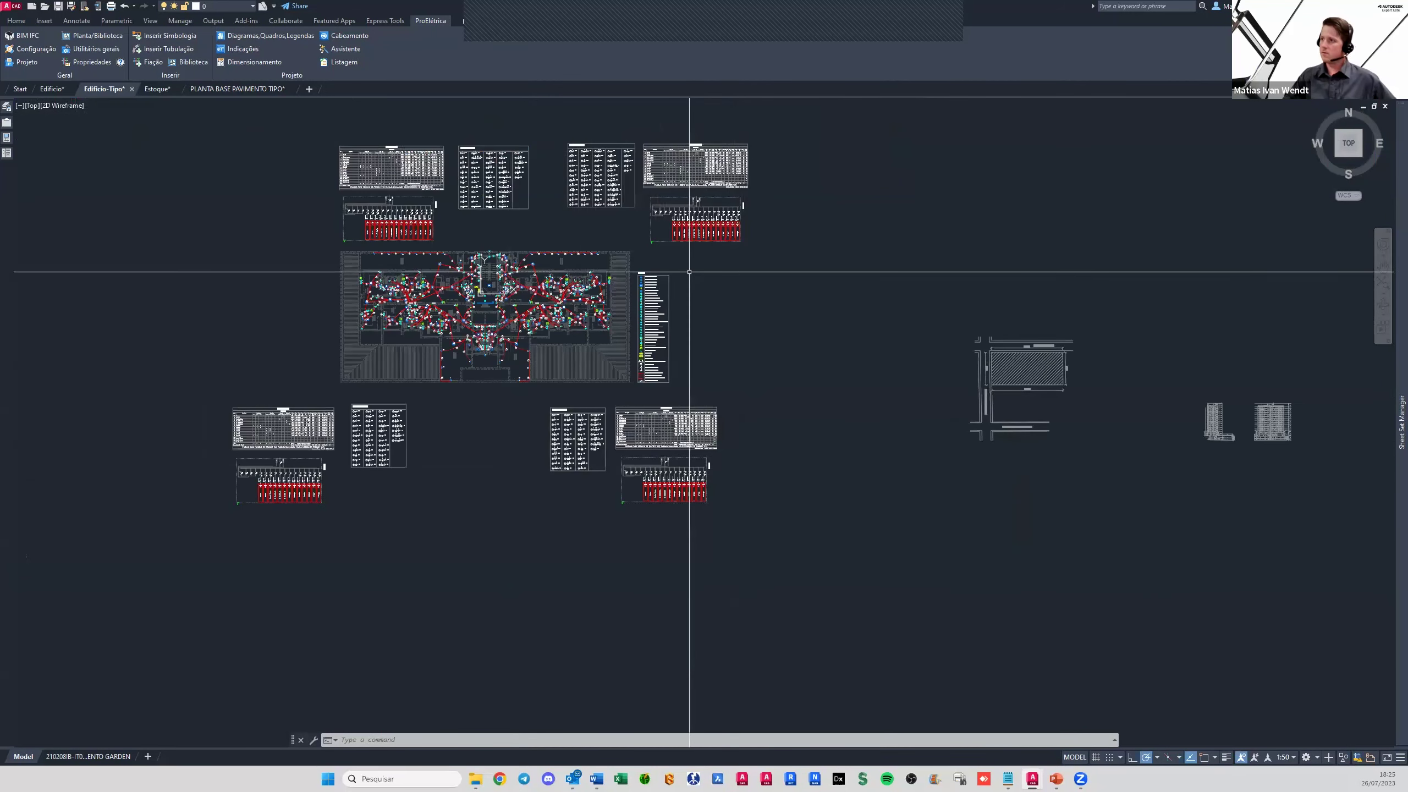
{"action": "scroll", "coordinate": [653, 276], "scroll_direction": "up", "scroll_amount": 2}
{"action": "scroll", "coordinate": [592, 289], "scroll_direction": "up", "scroll_amount": 4}
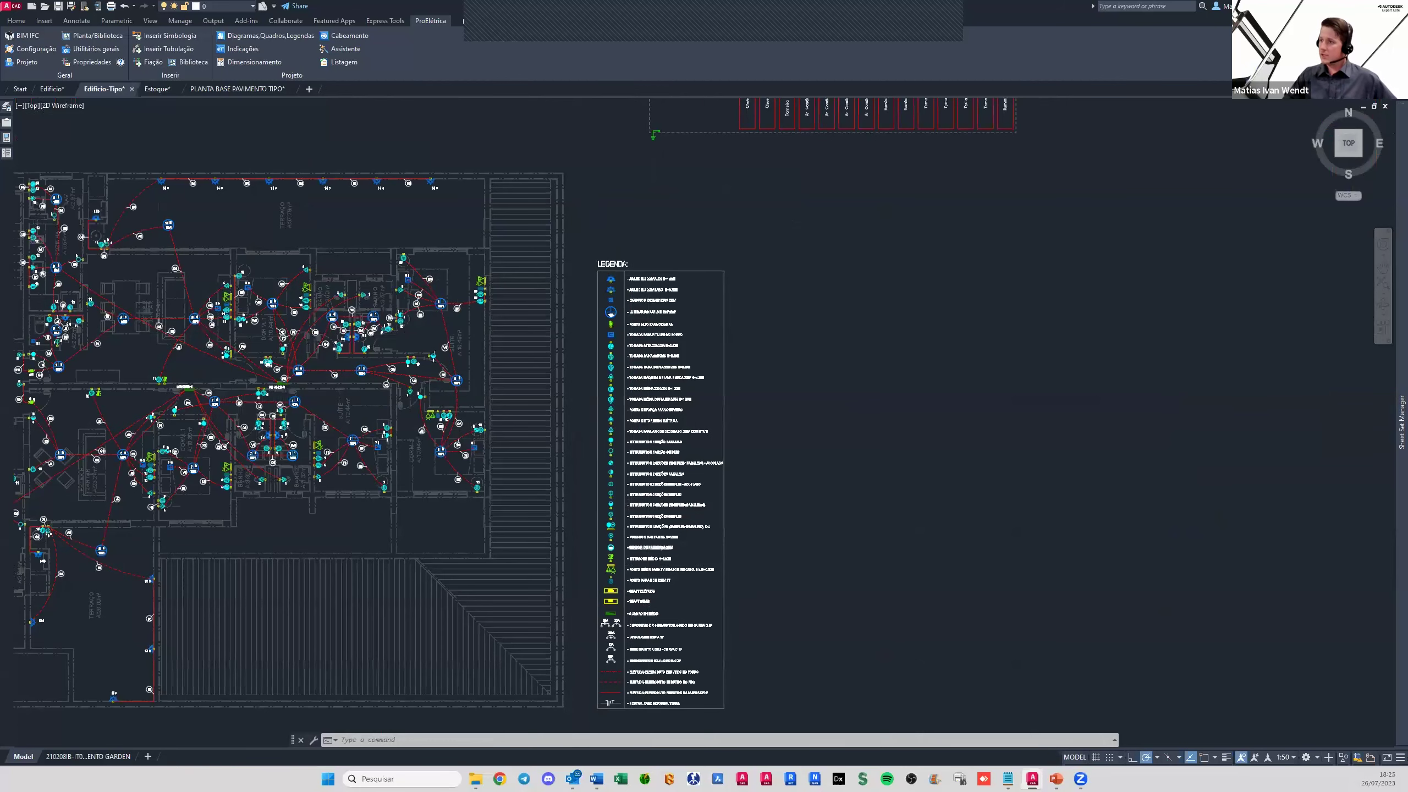
{"action": "scroll", "coordinate": [659, 555], "scroll_direction": "down", "scroll_amount": 4}
{"action": "scroll", "coordinate": [660, 557], "scroll_direction": "down", "scroll_amount": 2}
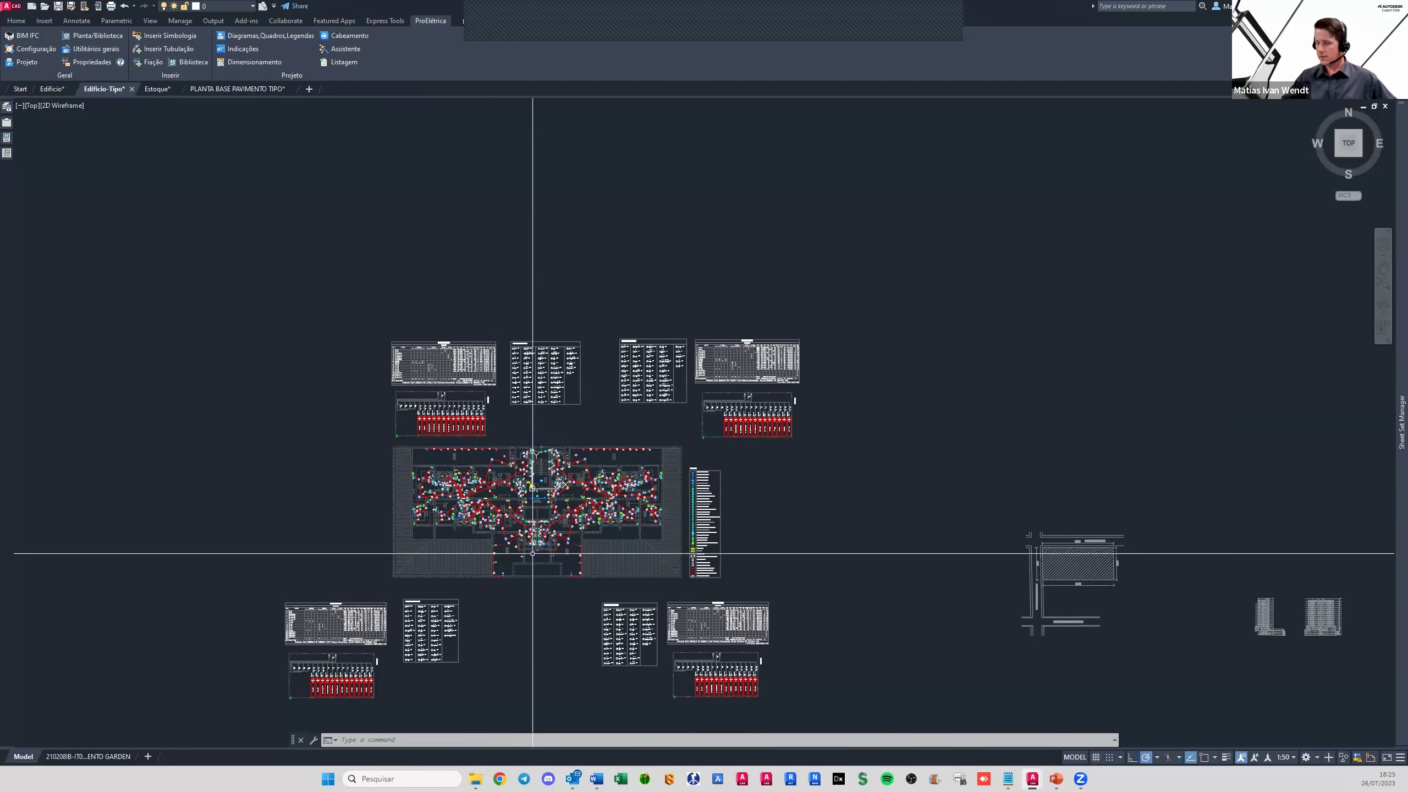
Pan across the floor plan, then recenter on boards QDI-GRD-1 and QDI-GRD-2 with their circuits
{"action": "middle_click_drag", "start_coordinate": [692, 468], "coordinate": [778, 439]}
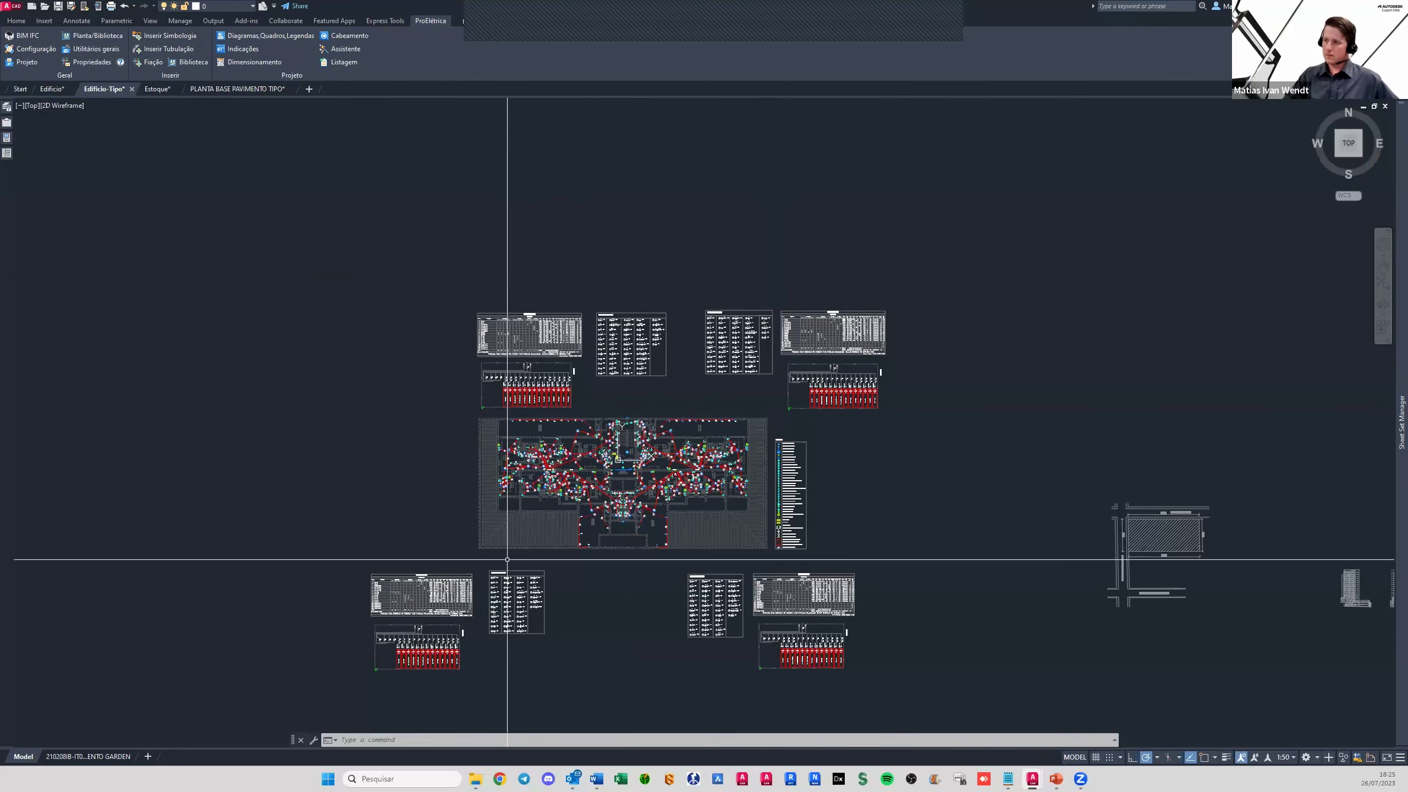
{"action": "scroll", "coordinate": [638, 513], "scroll_direction": "up", "scroll_amount": 2}
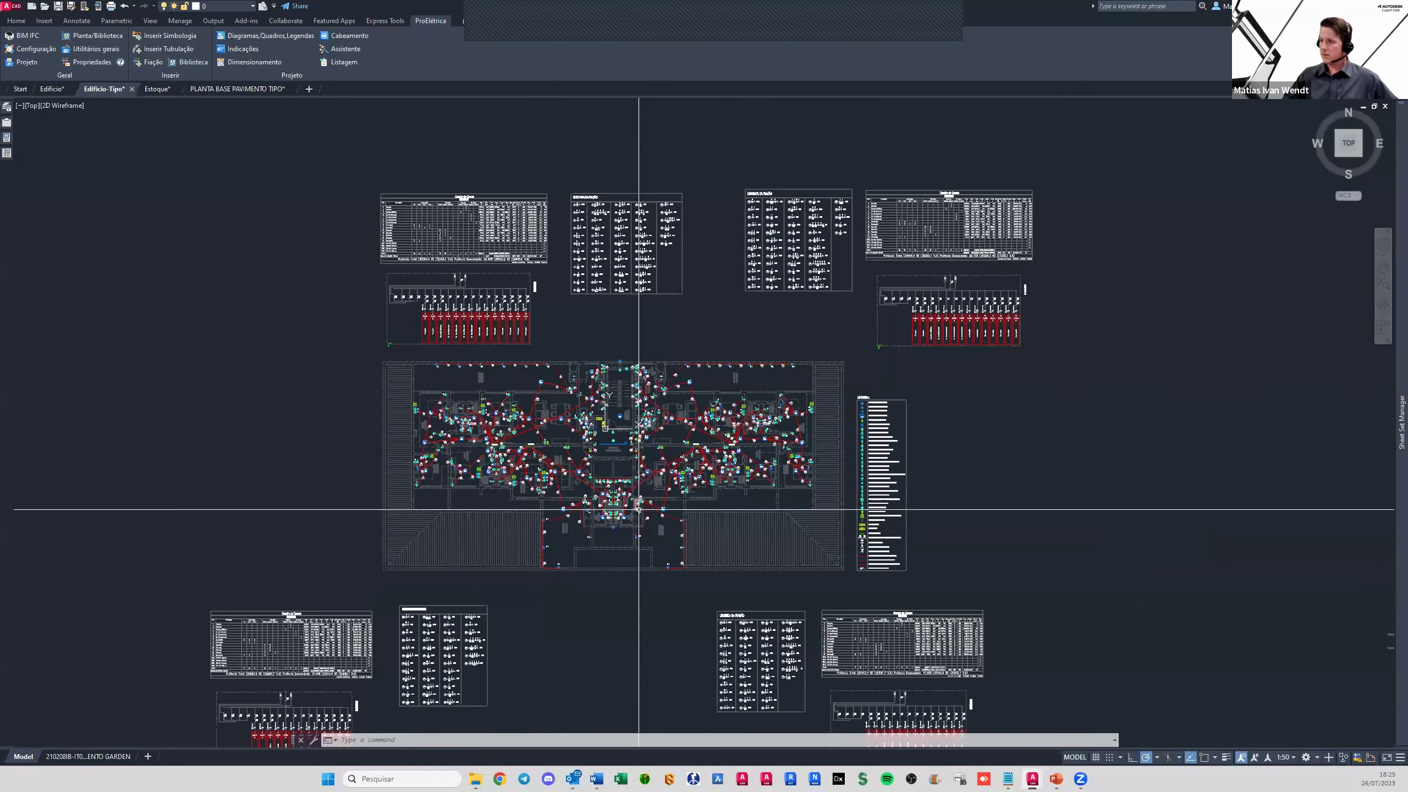
{"action": "scroll", "coordinate": [665, 488], "scroll_direction": "up", "scroll_amount": 2}
{"action": "scroll", "coordinate": [751, 442], "scroll_direction": "up", "scroll_amount": 5}
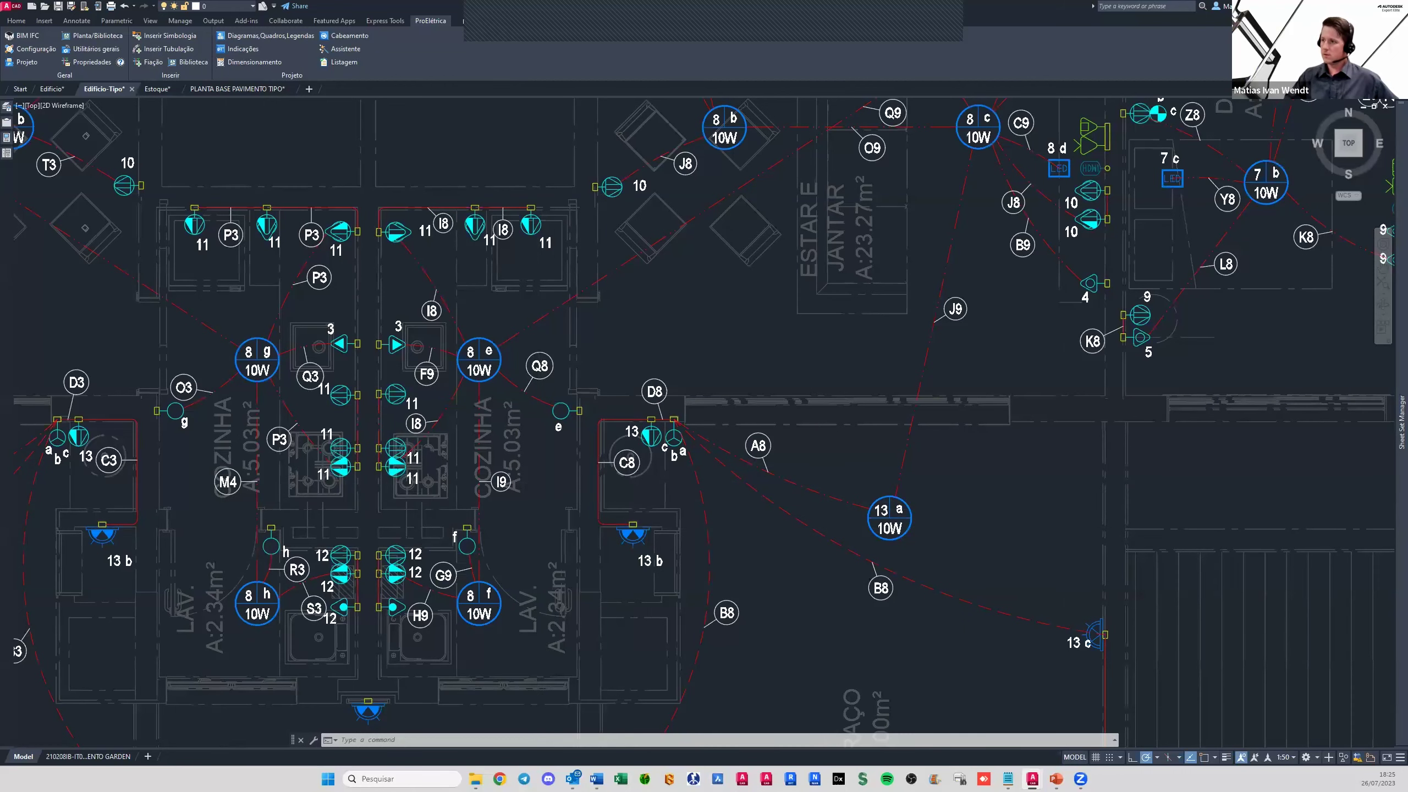
{"action": "scroll", "coordinate": [537, 513], "scroll_direction": "down", "scroll_amount": 3}
{"action": "mouse_move", "coordinate": [748, 386]}
{"action": "middle_mouse_down"}
{"action": "mouse_move", "coordinate": [669, 468]}
{"action": "mouse_move", "coordinate": [520, 548]}
{"action": "middle_mouse_up"}
{"action": "middle_click_drag", "start_coordinate": [1033, 512], "coordinate": [933, 550]}
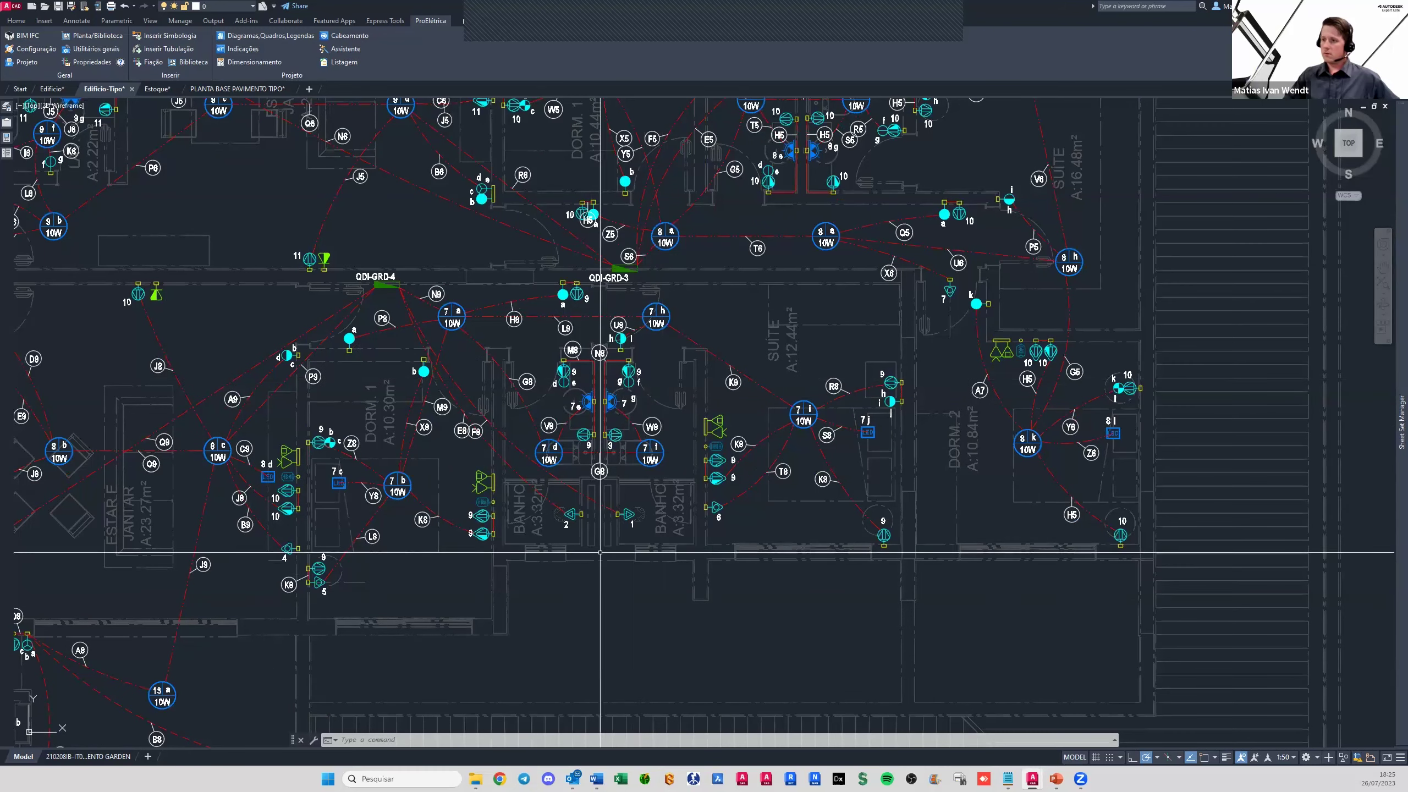
{"action": "scroll", "coordinate": [635, 598], "scroll_direction": "down", "scroll_amount": 2}
{"action": "scroll", "coordinate": [654, 582], "scroll_direction": "down", "scroll_amount": 4}
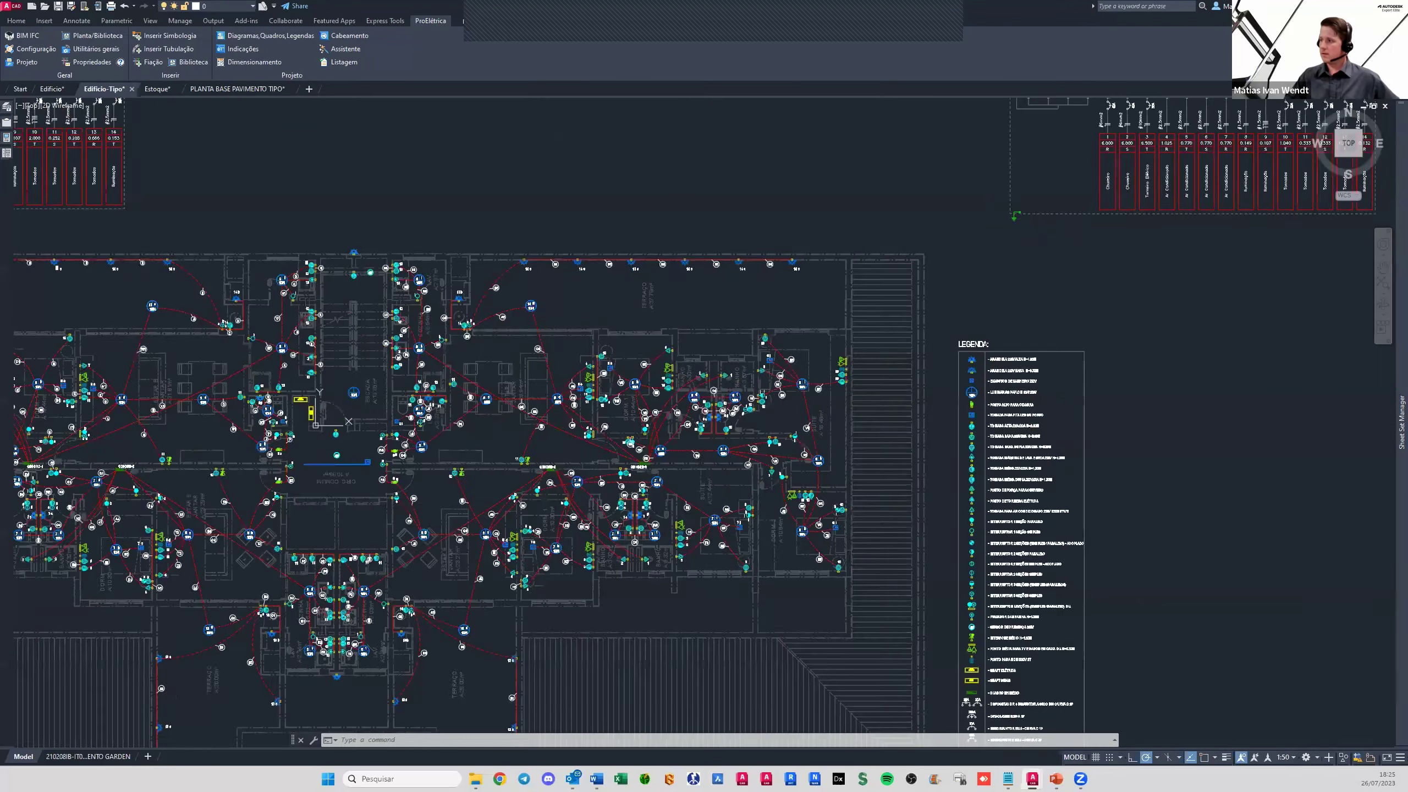
{"action": "scroll", "coordinate": [685, 566], "scroll_direction": "down", "scroll_amount": 4}
{"action": "middle_click_drag", "start_coordinate": [685, 566], "coordinate": [627, 464]}
{"action": "scroll", "coordinate": [399, 299], "scroll_direction": "down", "scroll_amount": 2}
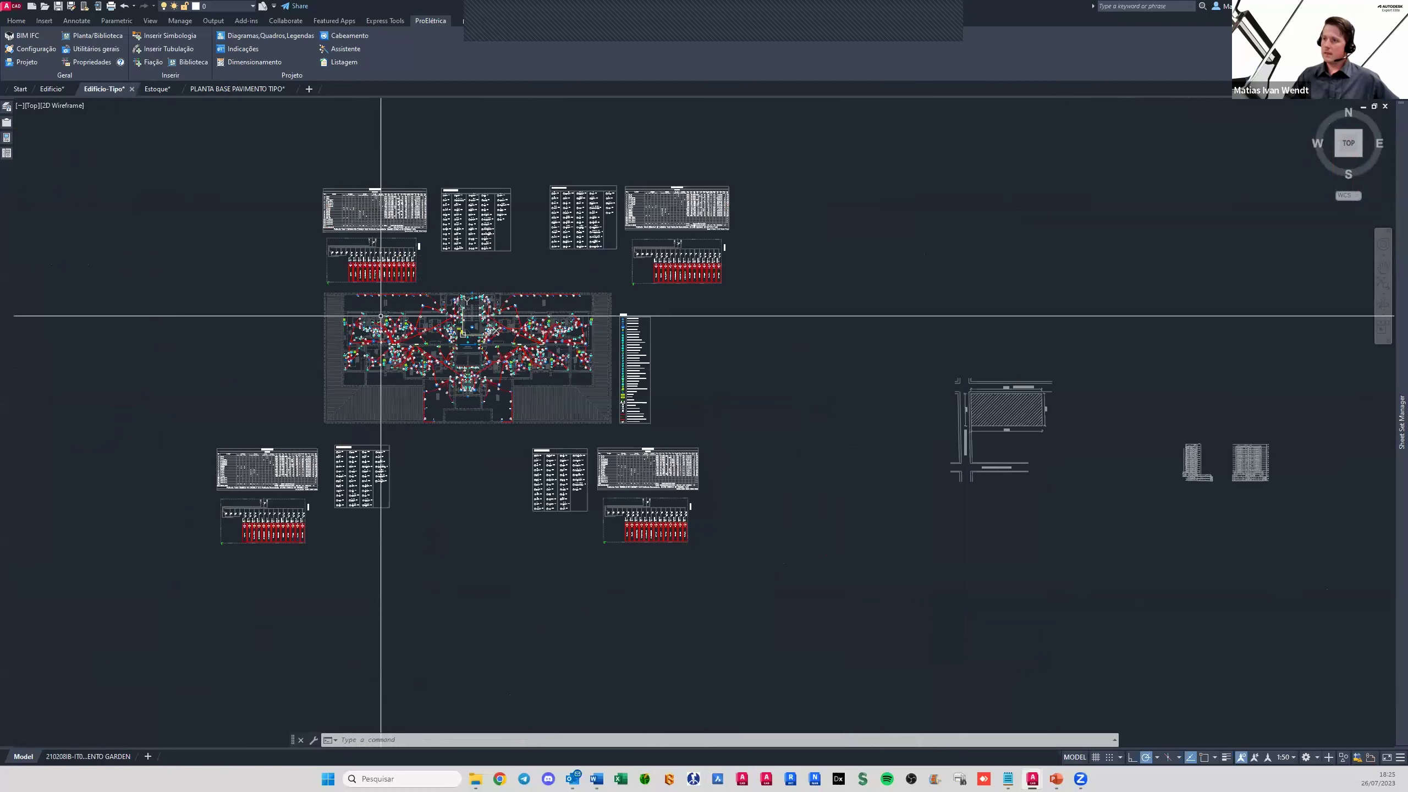
{"action": "scroll", "coordinate": [384, 314], "scroll_direction": "up", "scroll_amount": 3}
{"action": "scroll", "coordinate": [380, 316], "scroll_direction": "up", "scroll_amount": 2}
{"action": "scroll", "coordinate": [379, 316], "scroll_direction": "up", "scroll_amount": 5}
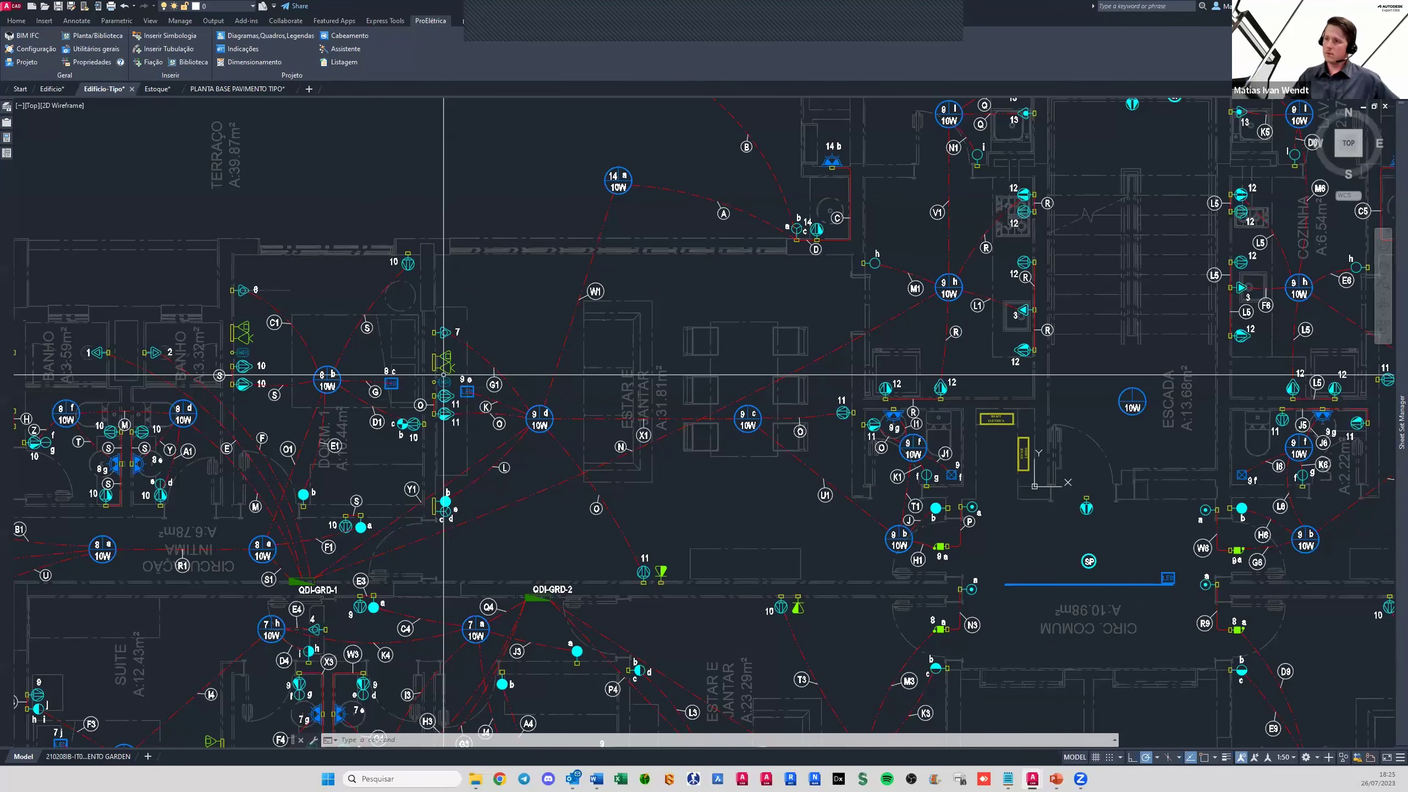
{"action": "scroll", "coordinate": [443, 375], "scroll_direction": "up", "scroll_amount": 4}
{"action": "left_click", "coordinate": [397, 291]}
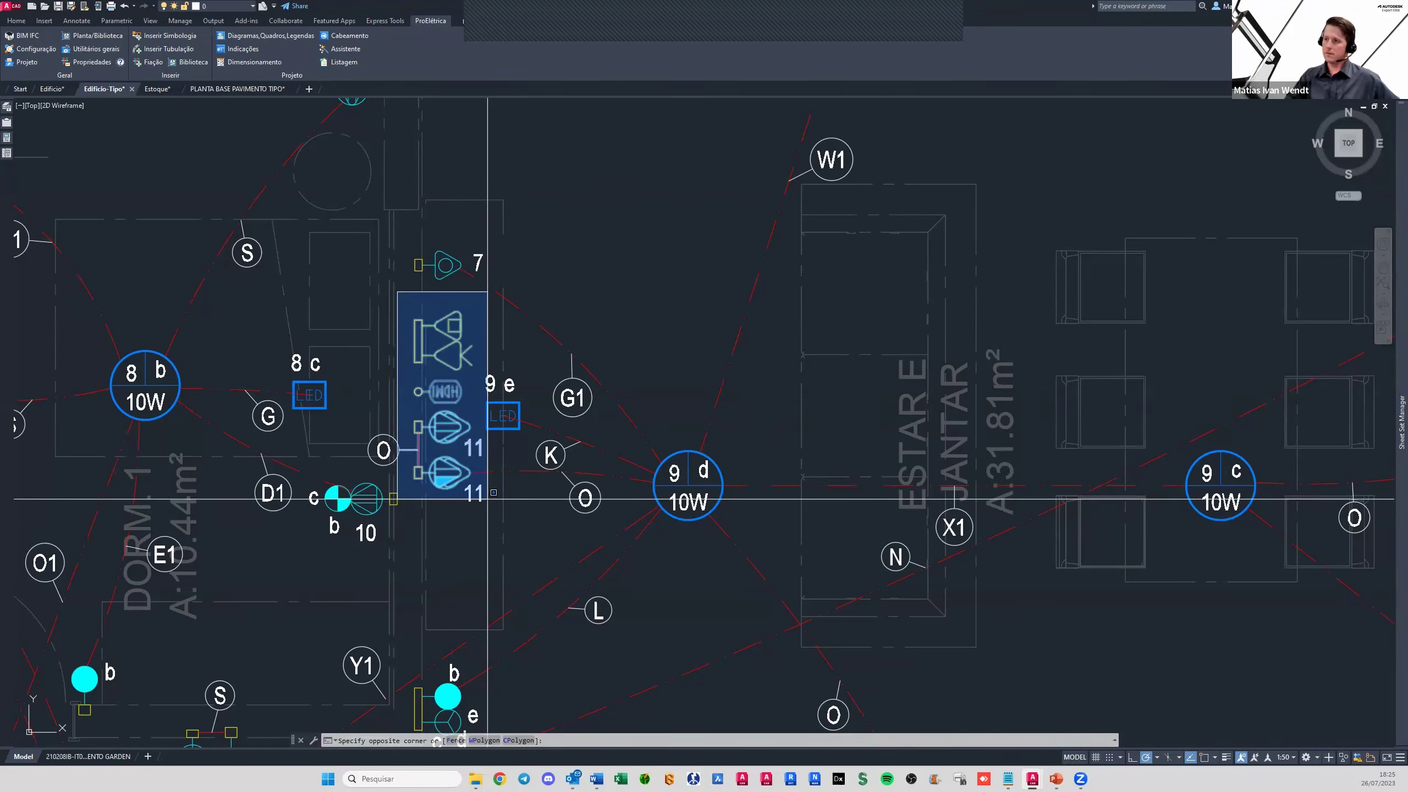
{"action": "key", "text": "Escape"}
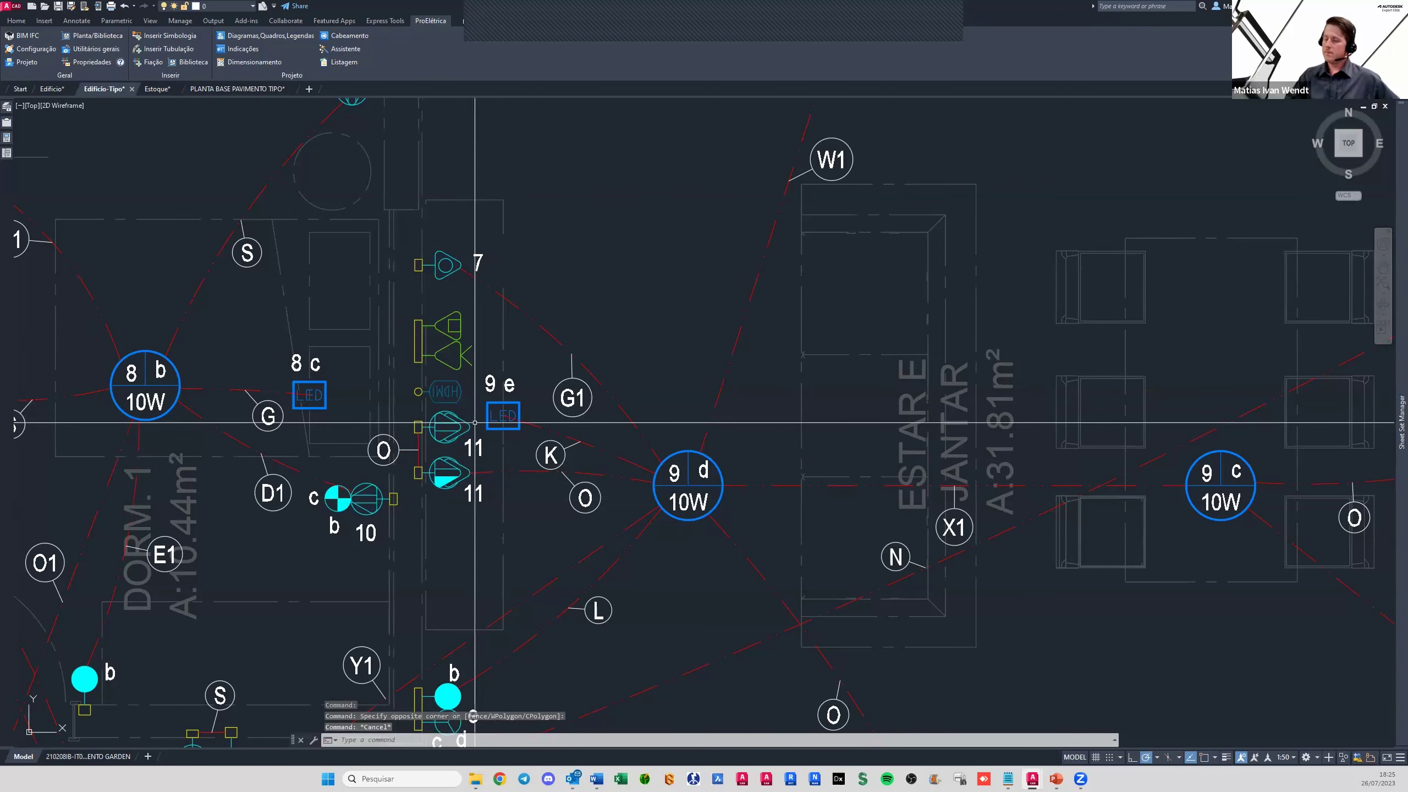
{"action": "scroll", "coordinate": [475, 422], "scroll_direction": "down", "scroll_amount": 5}
{"action": "scroll", "coordinate": [482, 424], "scroll_direction": "down", "scroll_amount": 4}
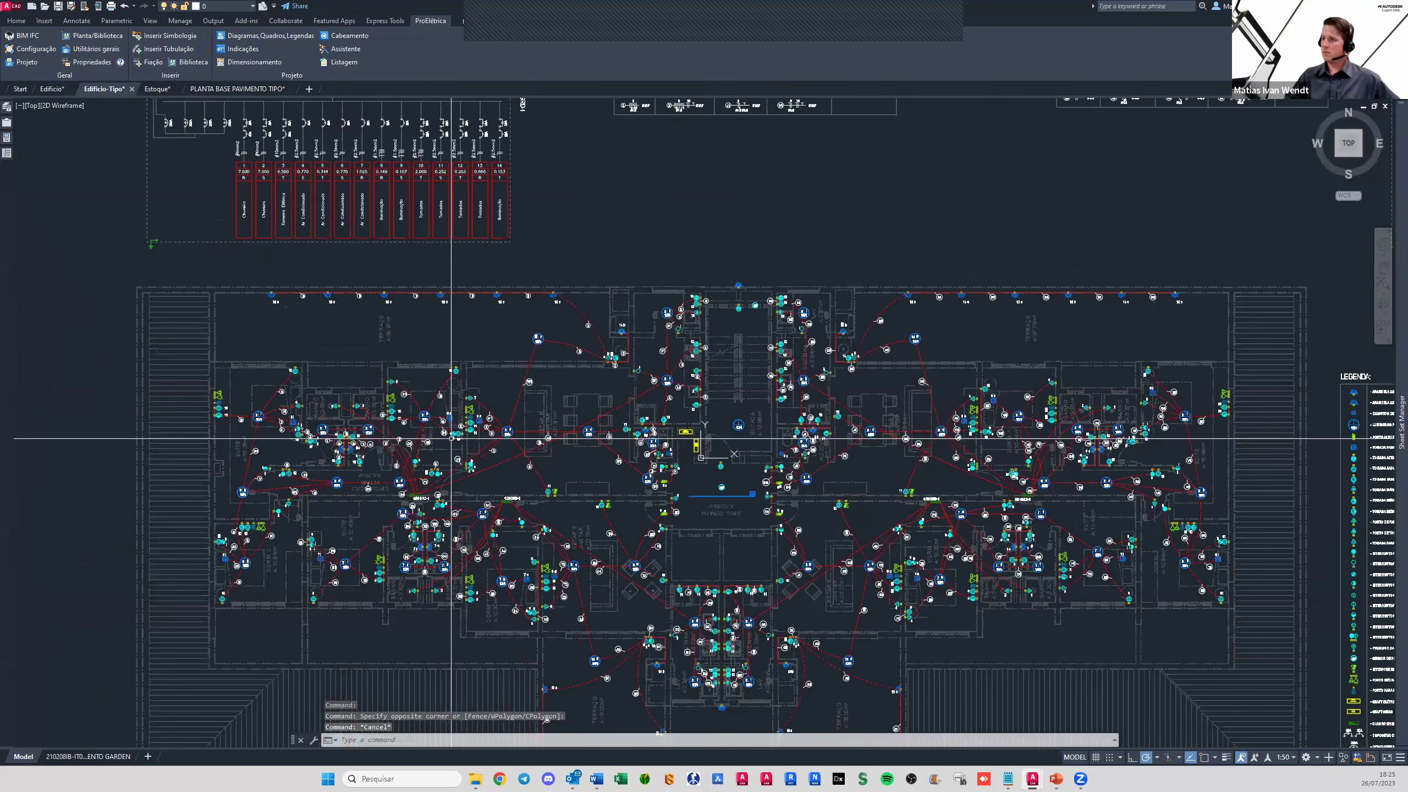
{"action": "scroll", "coordinate": [488, 425], "scroll_direction": "down", "scroll_amount": 4}
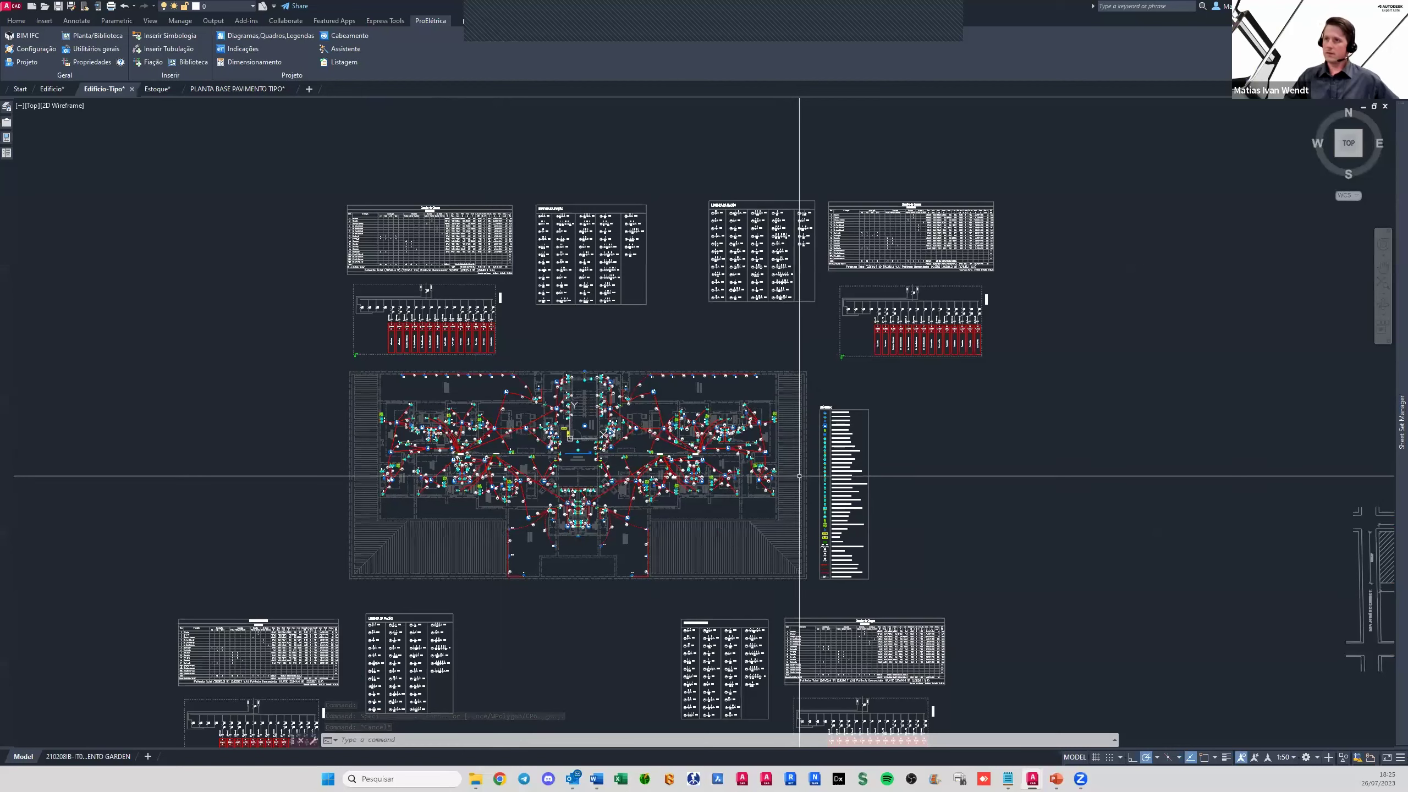
{"action": "scroll", "coordinate": [503, 304], "scroll_direction": "down", "scroll_amount": 2}
{"action": "middle_click_drag", "start_coordinate": [514, 311], "coordinate": [471, 319]}
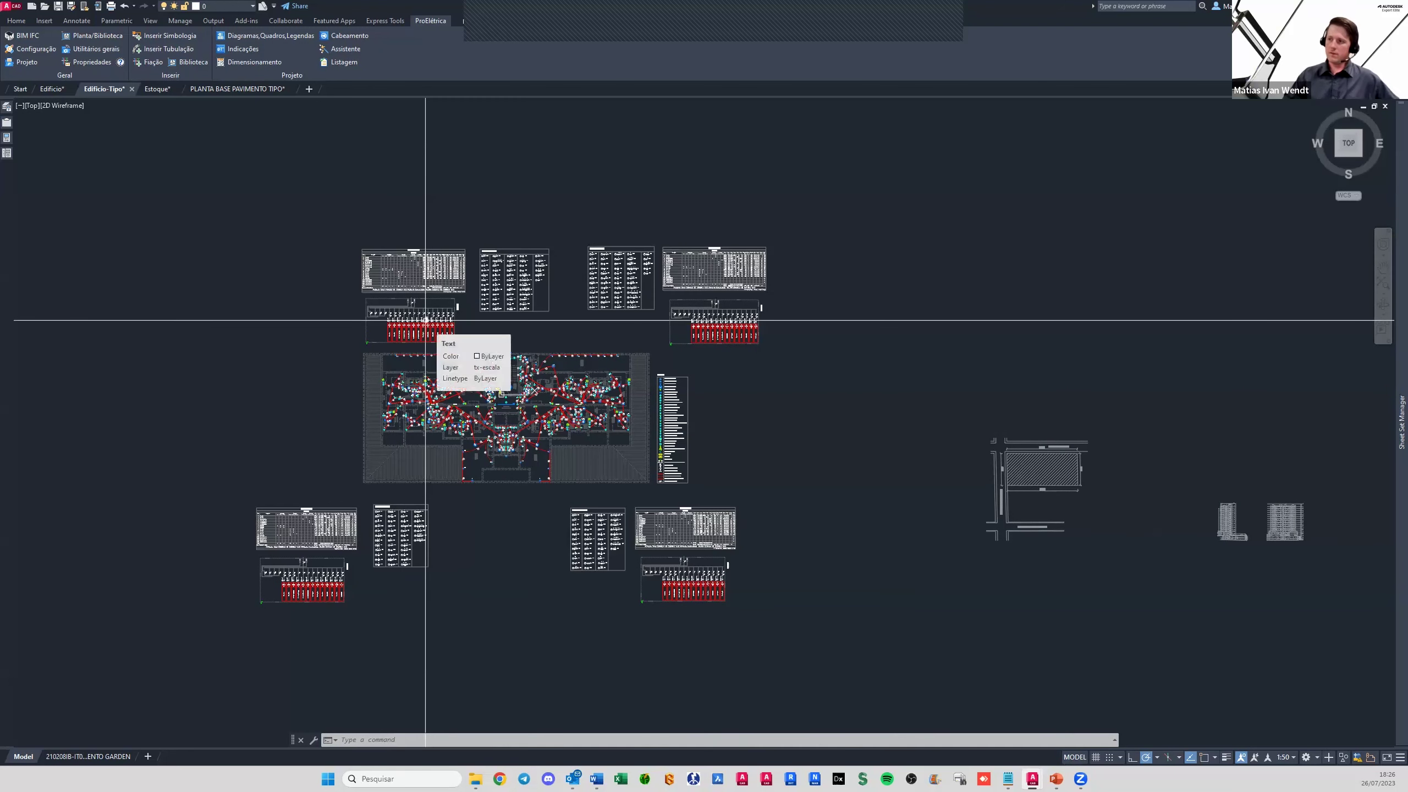
{"action": "scroll", "coordinate": [241, 346], "scroll_direction": "down", "scroll_amount": 2}
{"action": "middle_click_drag", "start_coordinate": [271, 303], "coordinate": [270, 372]}
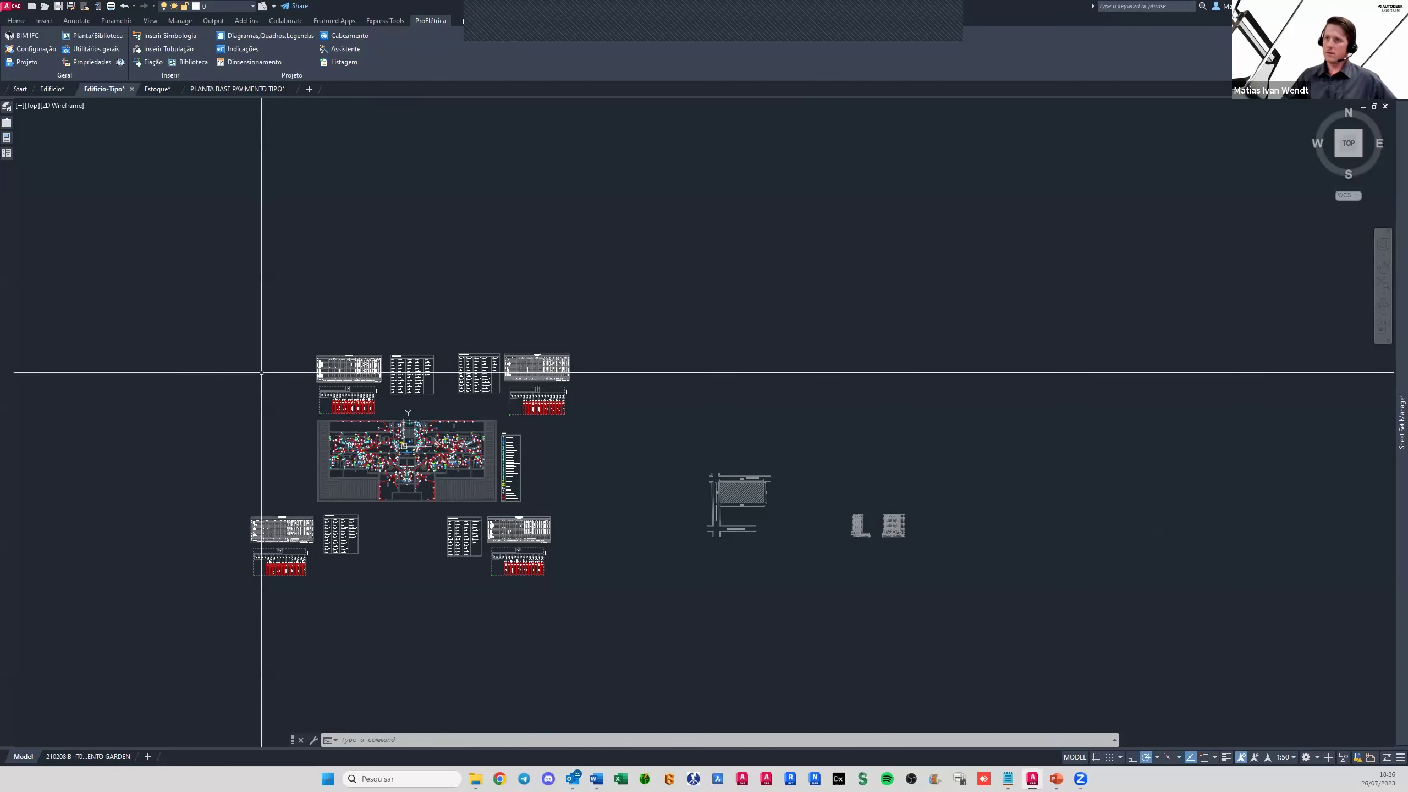
Switch to the Estoque drawing and bring its warehouse lighting plan into view
{"action": "left_click", "coordinate": [157, 90]}
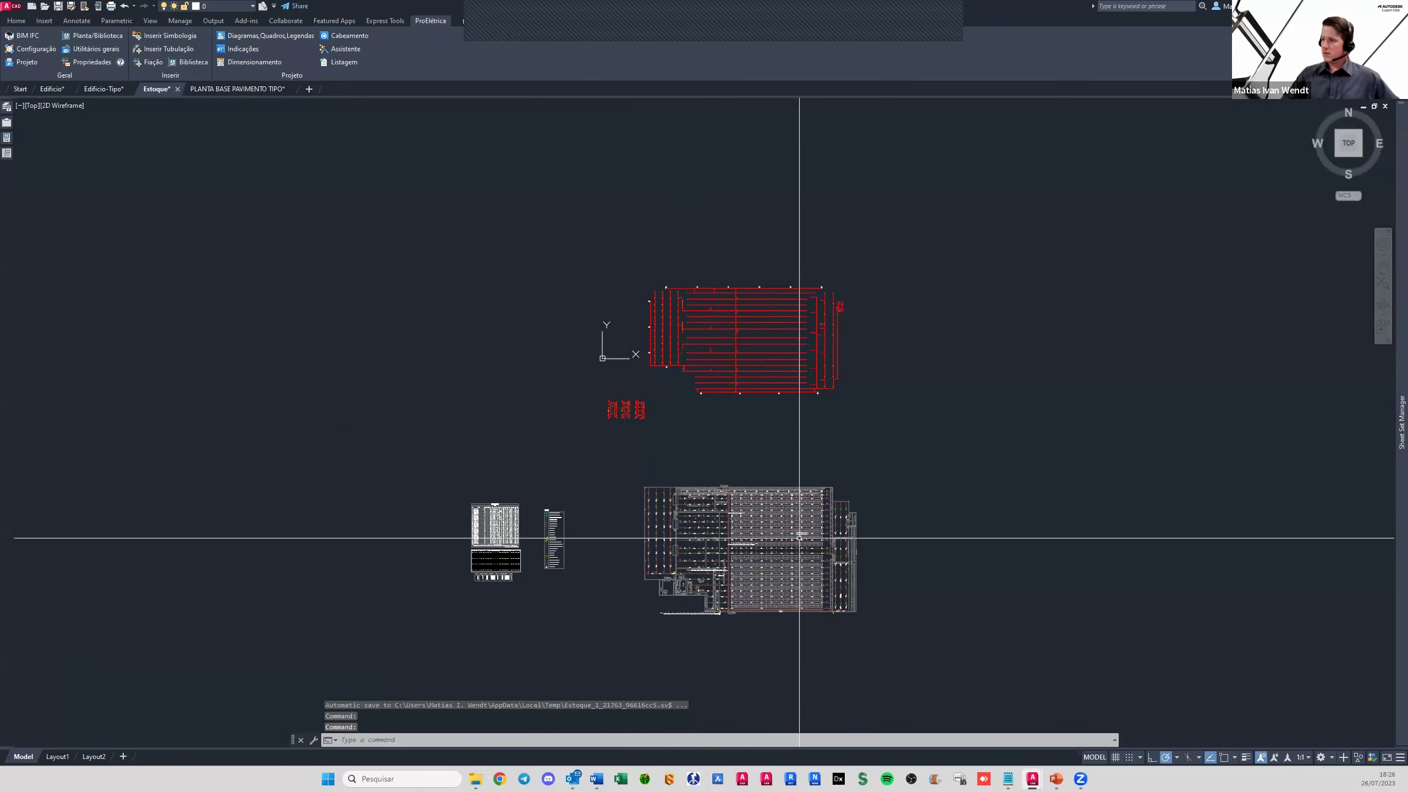
{"action": "scroll", "coordinate": [832, 534], "scroll_direction": "up", "scroll_amount": 2}
{"action": "scroll", "coordinate": [797, 547], "scroll_direction": "up", "scroll_amount": 2}
{"action": "middle_click_drag", "start_coordinate": [797, 547], "coordinate": [768, 398]}
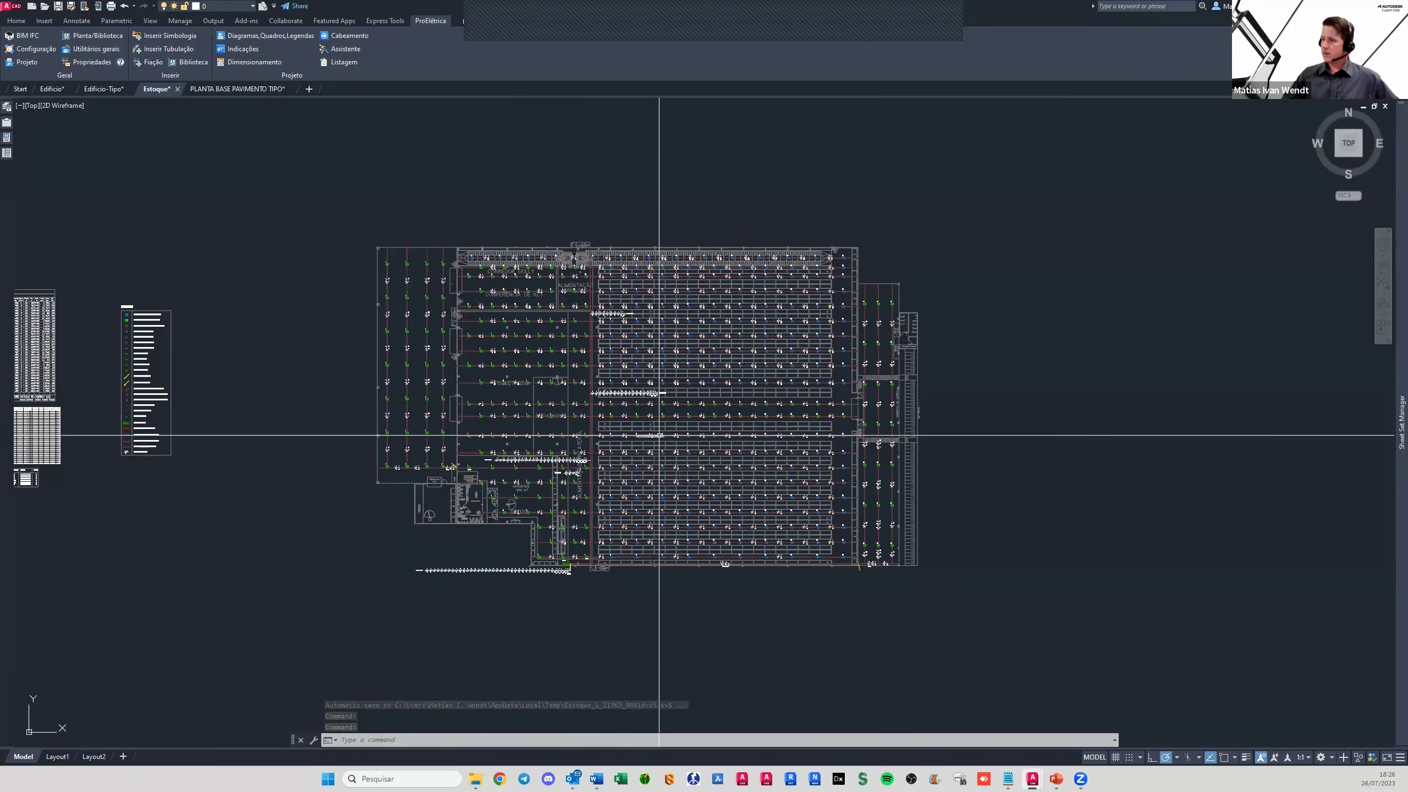
{"action": "scroll", "coordinate": [659, 435], "scroll_direction": "up", "scroll_amount": 2}
{"action": "scroll", "coordinate": [827, 437], "scroll_direction": "up", "scroll_amount": 4}
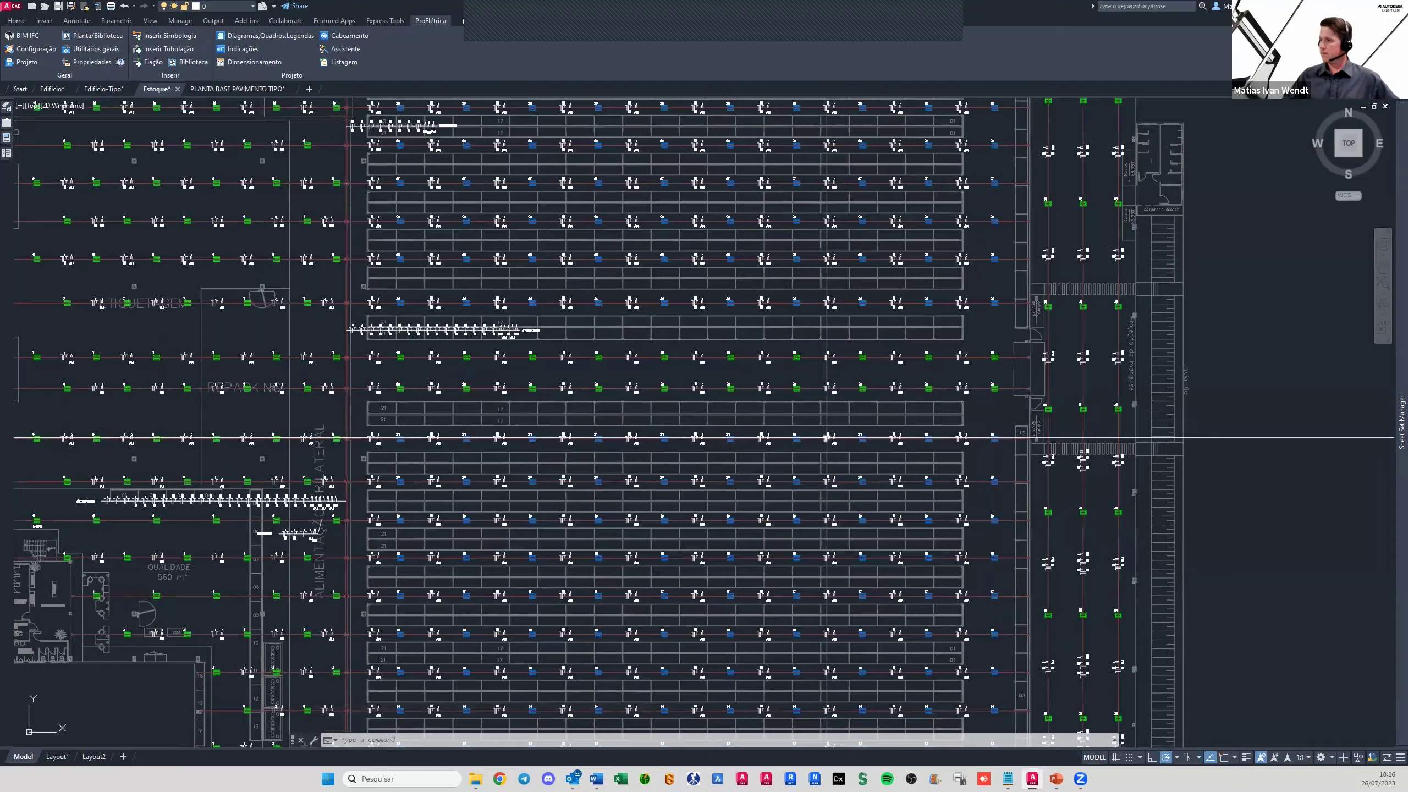
{"action": "scroll", "coordinate": [826, 438], "scroll_direction": "down", "scroll_amount": 3}
{"action": "scroll", "coordinate": [974, 597], "scroll_direction": "up", "scroll_amount": 1}
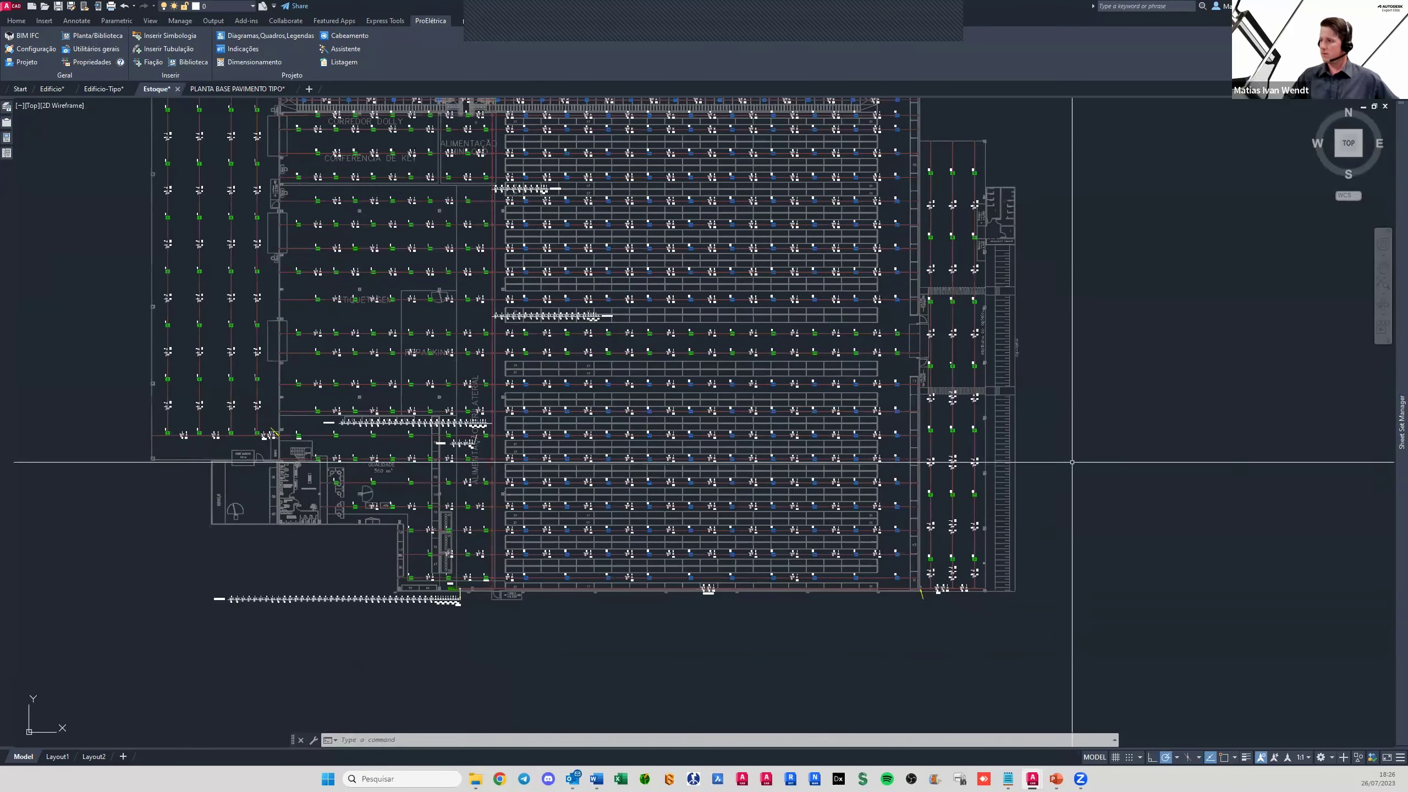
{"action": "middle_click_drag", "start_coordinate": [1072, 461], "coordinate": [1088, 518]}
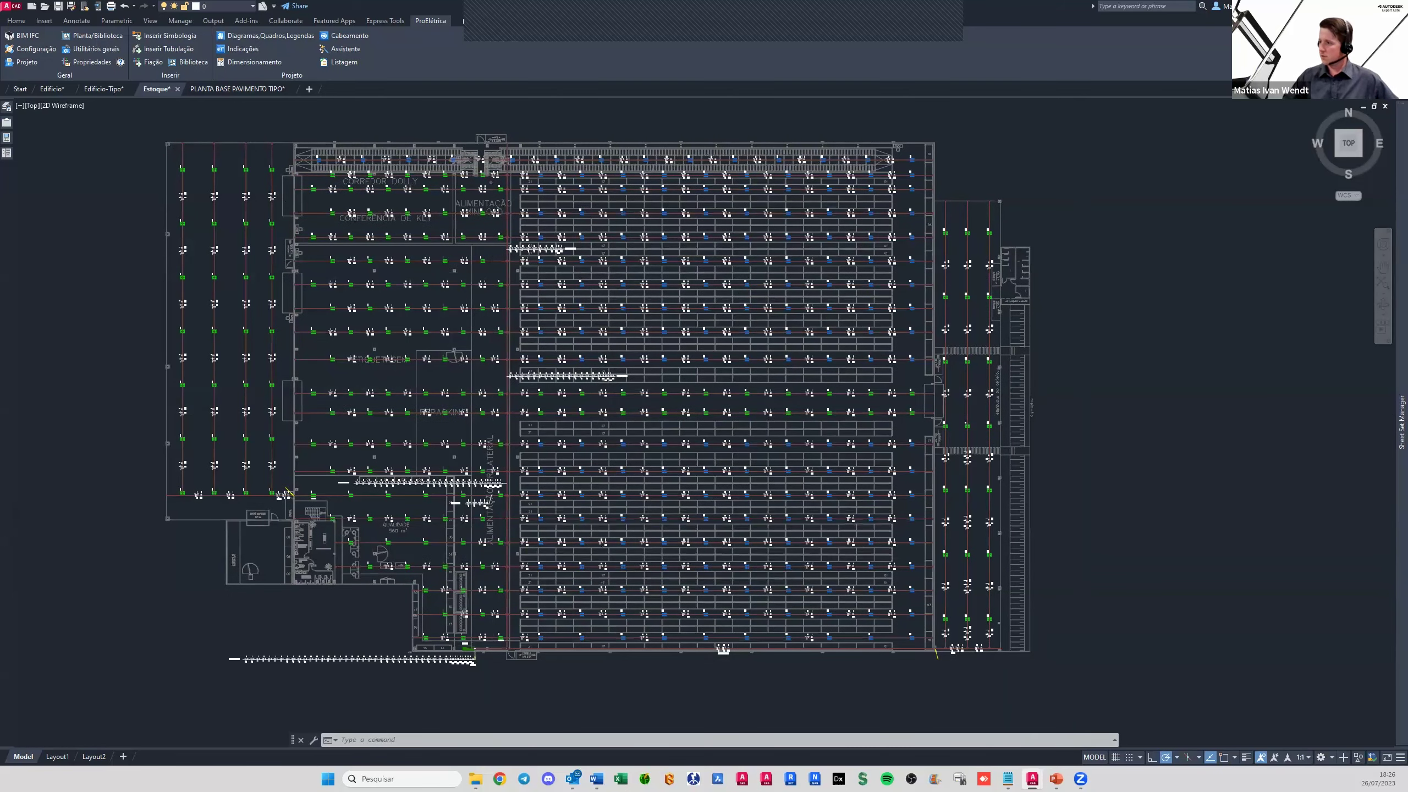
Zoom into the rack detail, then pan out to the red blocks above the plan
{"action": "scroll", "coordinate": [1005, 645], "scroll_direction": "up", "scroll_amount": 3}
{"action": "scroll", "coordinate": [714, 705], "scroll_direction": "up", "scroll_amount": 3}
{"action": "scroll", "coordinate": [715, 705], "scroll_direction": "up", "scroll_amount": 3}
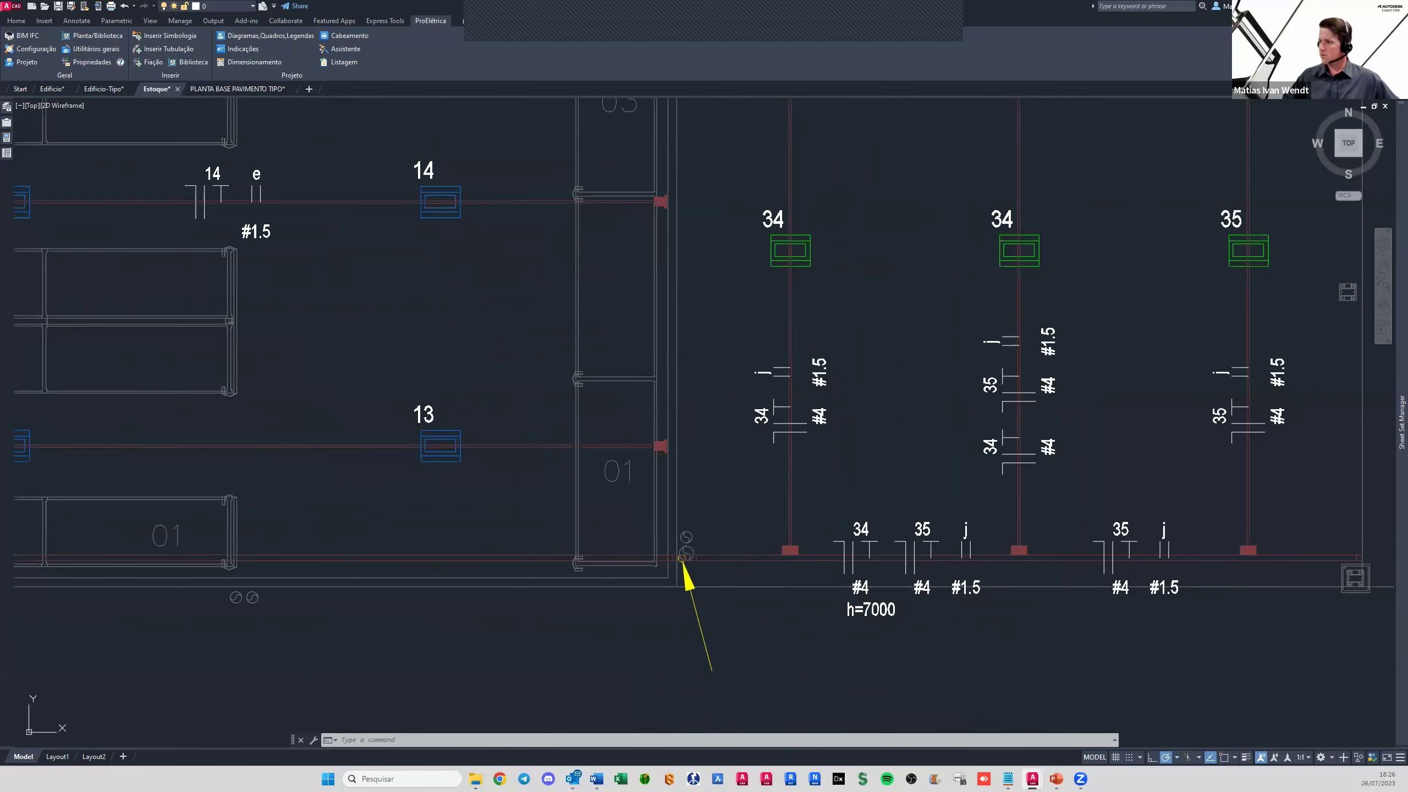
{"action": "middle_click_drag", "start_coordinate": [876, 492], "coordinate": [938, 498]}
{"action": "scroll", "coordinate": [937, 497], "scroll_direction": "down", "scroll_amount": 3}
{"action": "scroll", "coordinate": [917, 502], "scroll_direction": "down", "scroll_amount": 3}
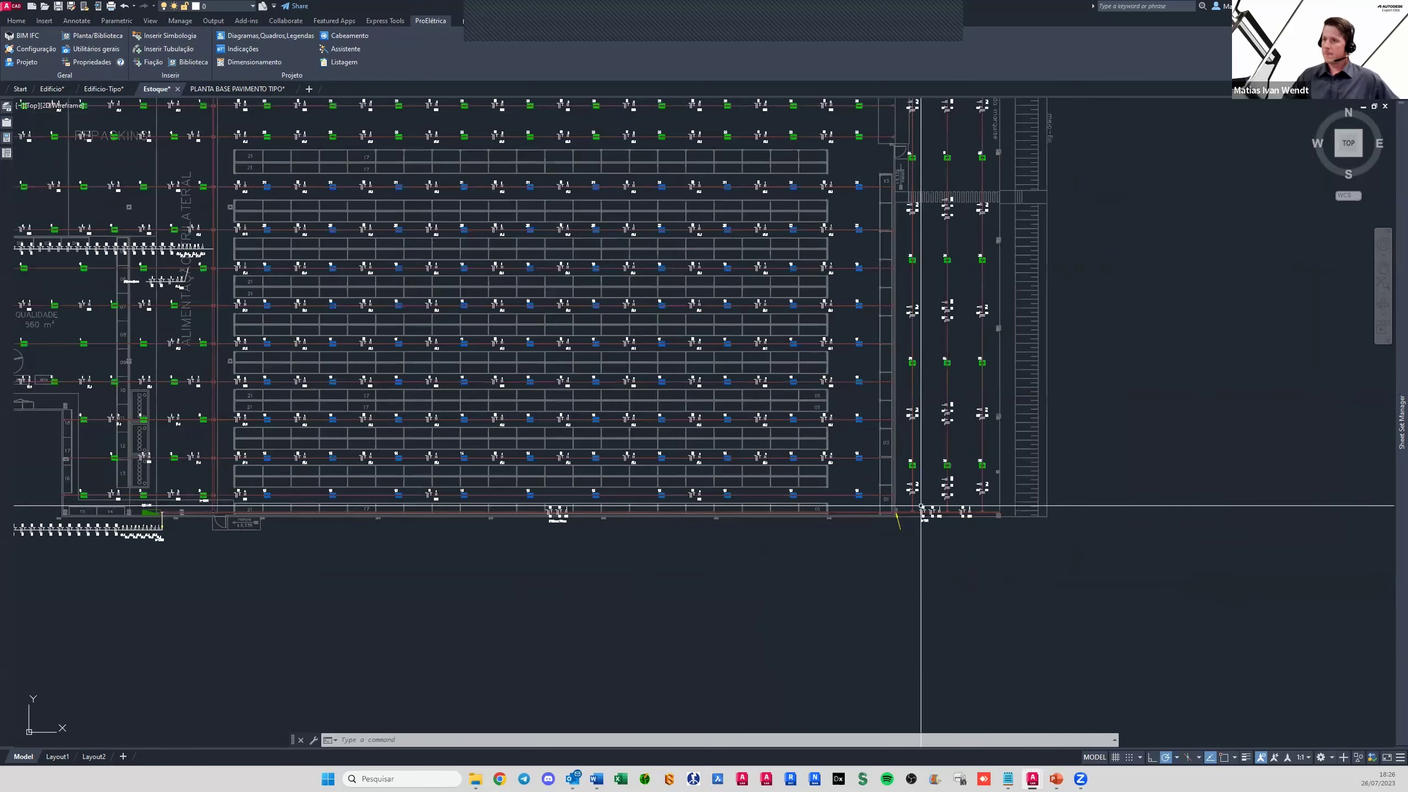
{"action": "scroll", "coordinate": [388, 411], "scroll_direction": "down", "scroll_amount": 5}
{"action": "mouse_move", "coordinate": [388, 411]}
{"action": "middle_mouse_down"}
{"action": "mouse_move", "coordinate": [546, 469]}
{"action": "mouse_move", "coordinate": [565, 442]}
{"action": "middle_mouse_up"}
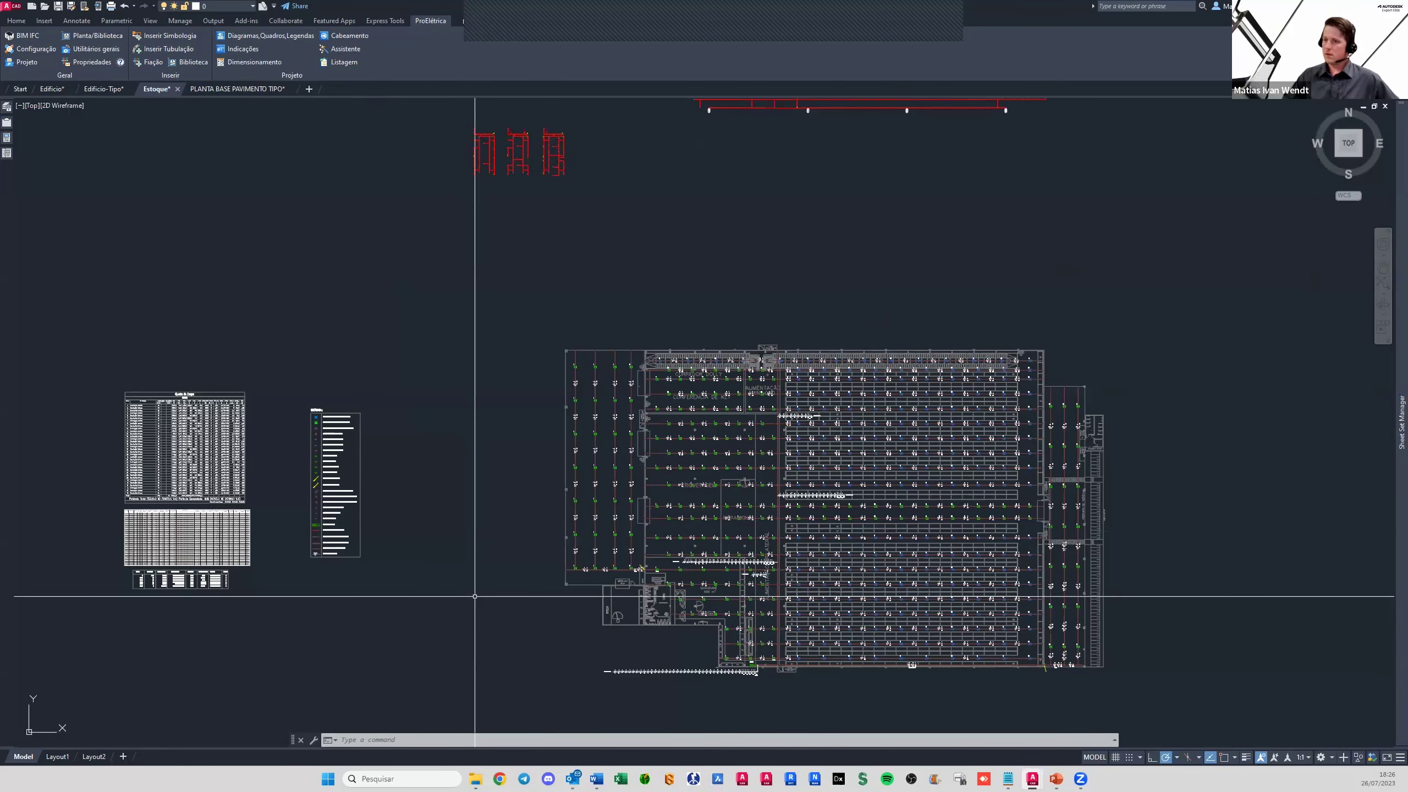
{"action": "scroll", "coordinate": [471, 588], "scroll_direction": "down", "scroll_amount": 3}
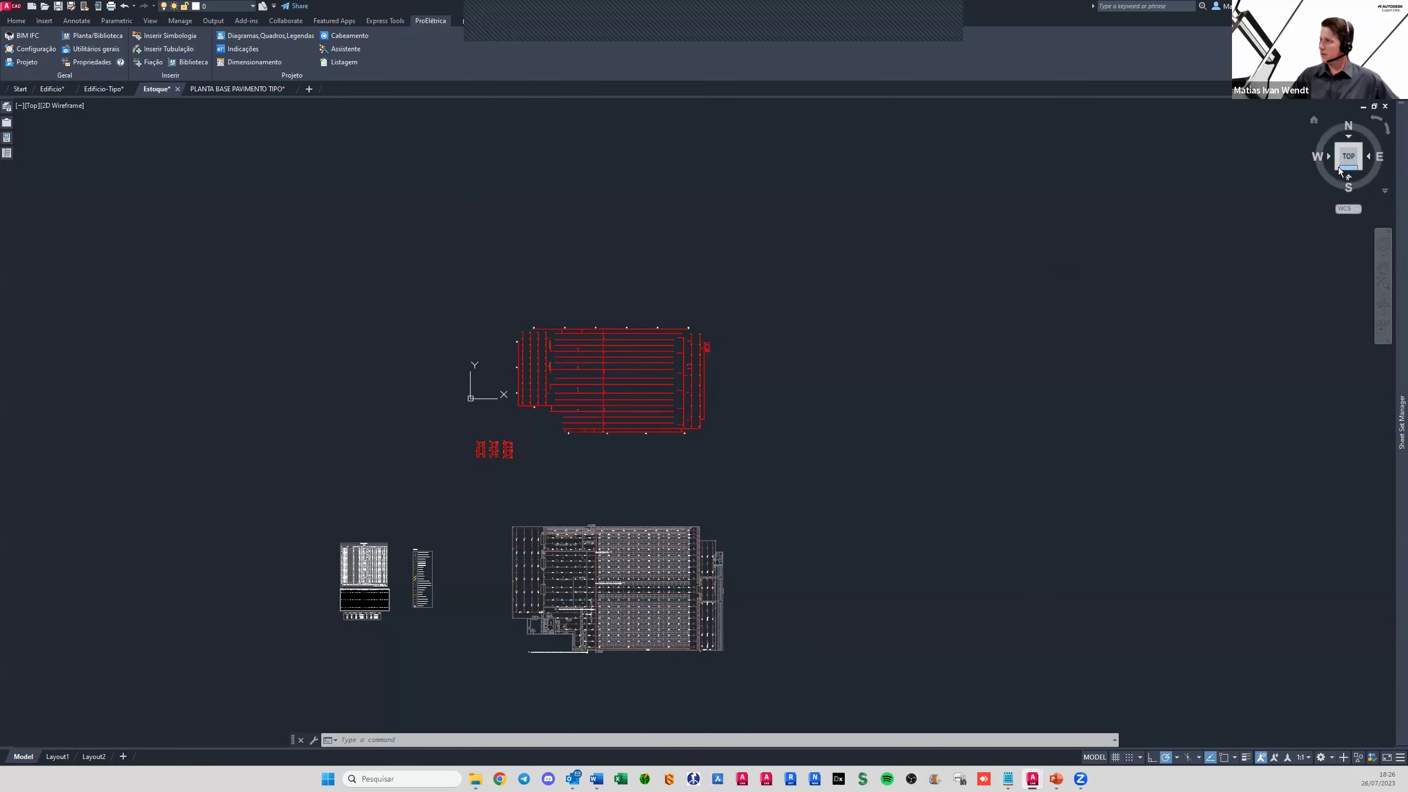
Orbit the warehouse model into an SW isometric view and frame the red piping network
{"action": "middle_click_drag", "start_coordinate": [554, 368], "coordinate": [626, 328], "text": "shift"}
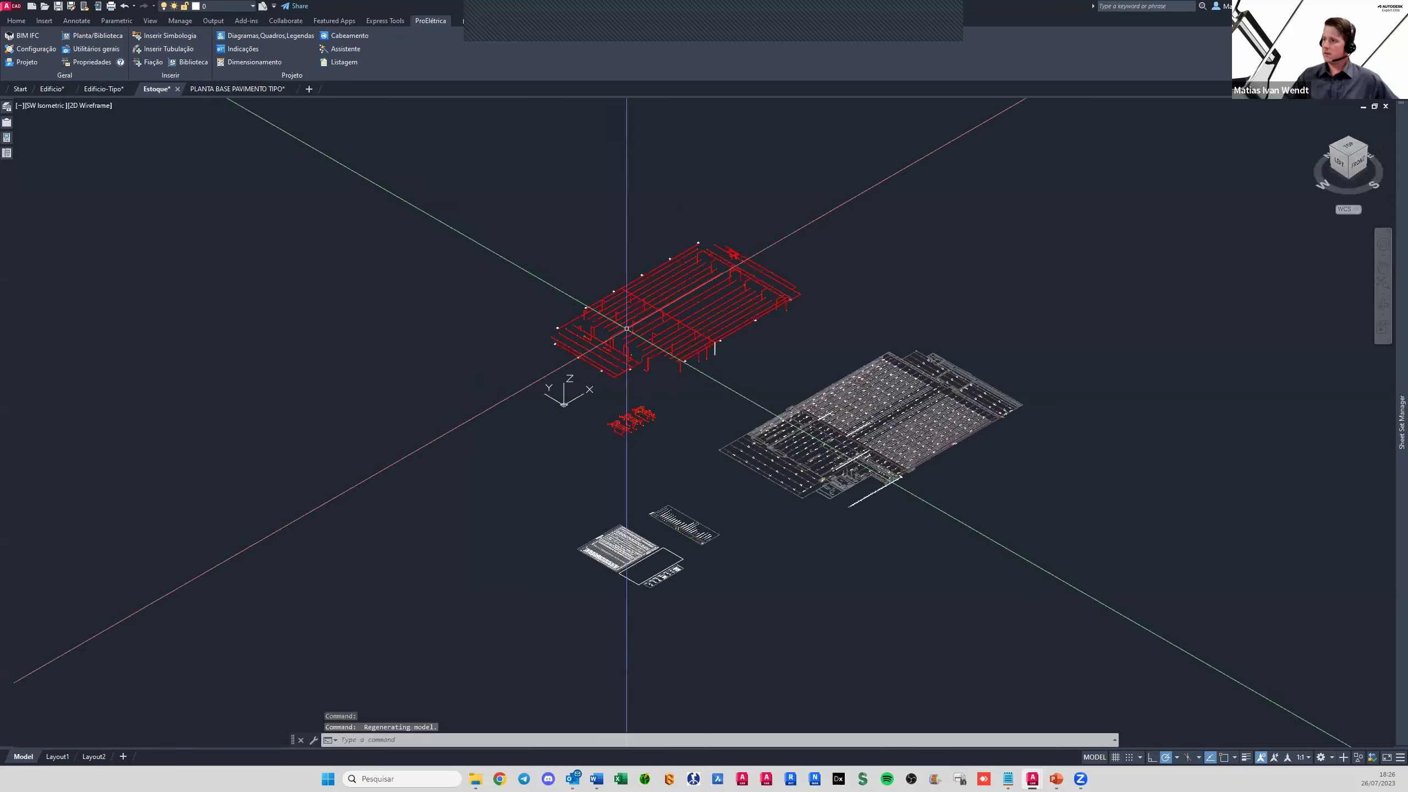
{"action": "scroll", "coordinate": [665, 321], "scroll_direction": "up", "scroll_amount": 3}
{"action": "scroll", "coordinate": [676, 391], "scroll_direction": "up", "scroll_amount": 3}
{"action": "scroll", "coordinate": [871, 422], "scroll_direction": "up", "scroll_amount": 2}
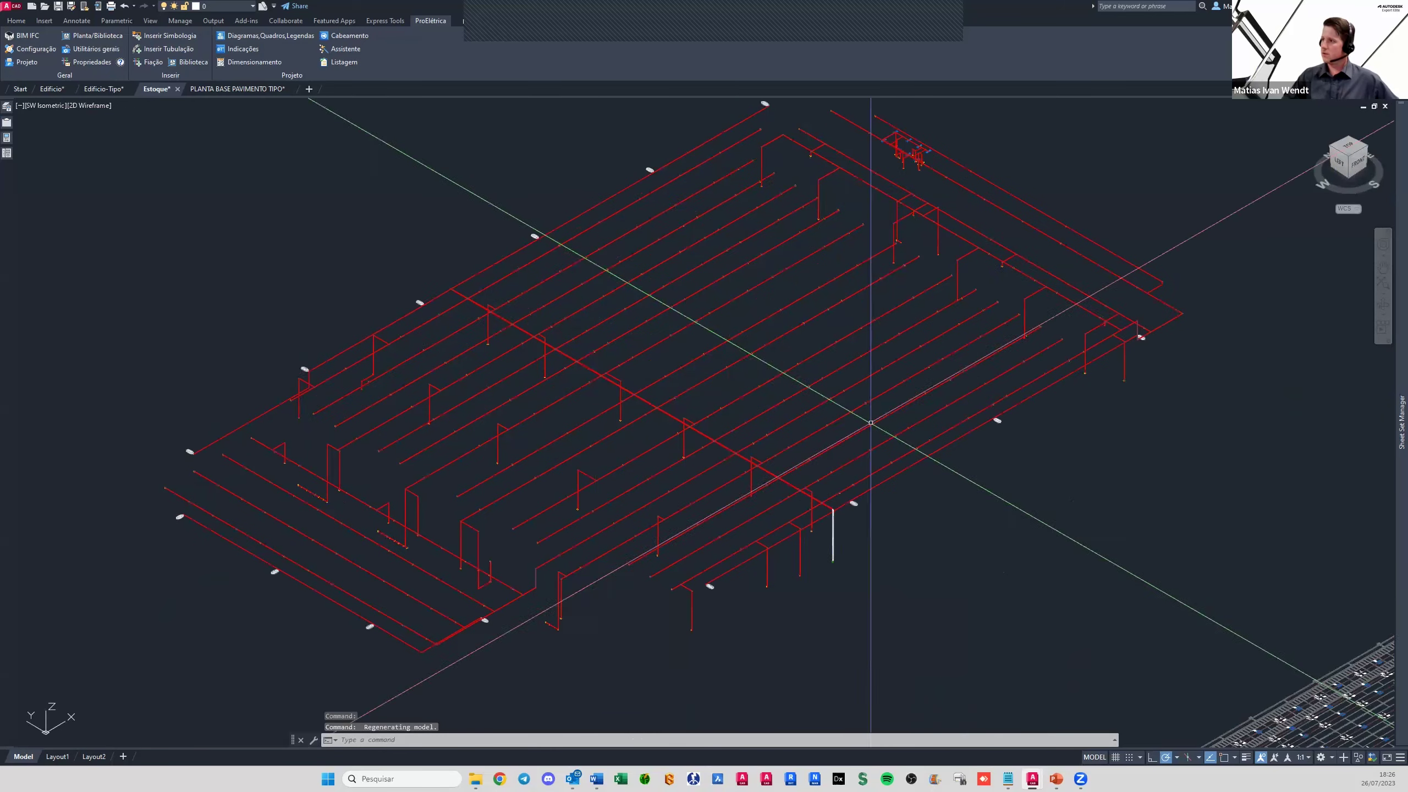
{"action": "middle_click_drag", "start_coordinate": [737, 594], "coordinate": [727, 566]}
{"action": "scroll", "coordinate": [693, 410], "scroll_direction": "down", "scroll_amount": 5}
{"action": "scroll", "coordinate": [498, 499], "scroll_direction": "up", "scroll_amount": 4}
{"action": "scroll", "coordinate": [596, 456], "scroll_direction": "down", "scroll_amount": 1}
{"action": "scroll", "coordinate": [464, 478], "scroll_direction": "up", "scroll_amount": 2}
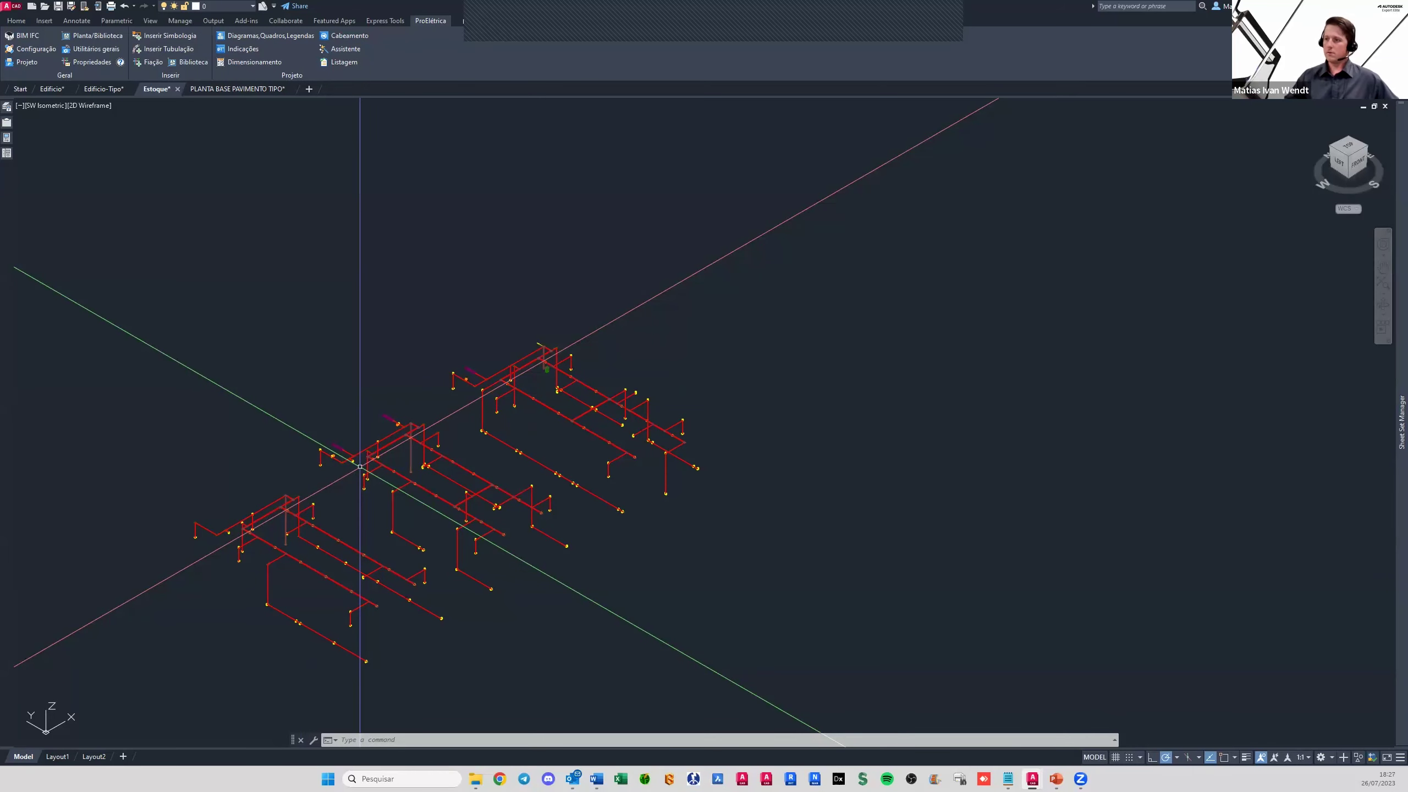
Zoom in and out over the 3D conduit network to inspect its boxes and light fixtures
{"action": "scroll", "coordinate": [360, 466], "scroll_direction": "down", "scroll_amount": 1}
{"action": "scroll", "coordinate": [361, 467], "scroll_direction": "down", "scroll_amount": 2}
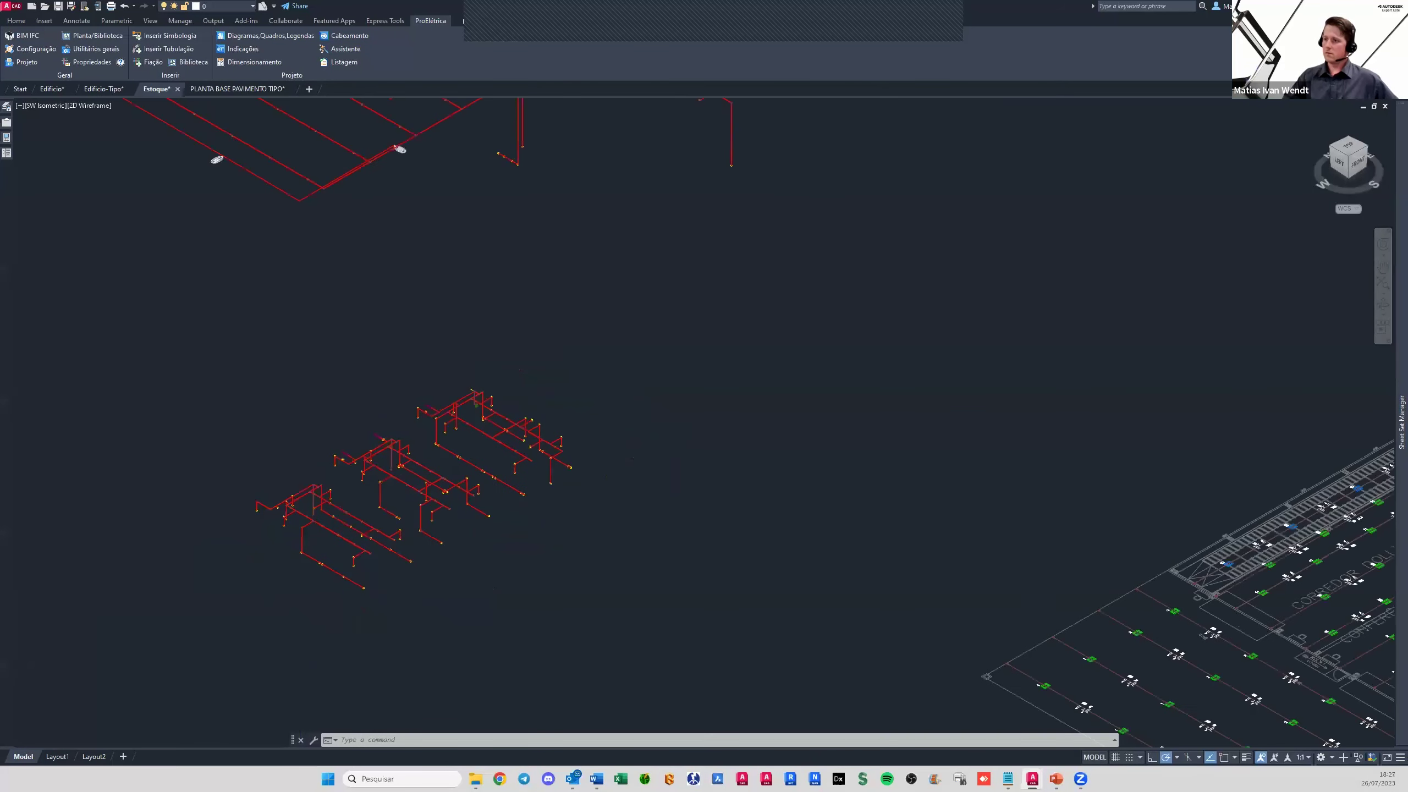
{"action": "scroll", "coordinate": [364, 467], "scroll_direction": "down", "scroll_amount": 2}
{"action": "scroll", "coordinate": [366, 467], "scroll_direction": "down", "scroll_amount": 1}
{"action": "scroll", "coordinate": [366, 468], "scroll_direction": "down", "scroll_amount": 3}
{"action": "scroll", "coordinate": [569, 450], "scroll_direction": "down", "scroll_amount": 2}
{"action": "scroll", "coordinate": [670, 425], "scroll_direction": "up", "scroll_amount": 1}
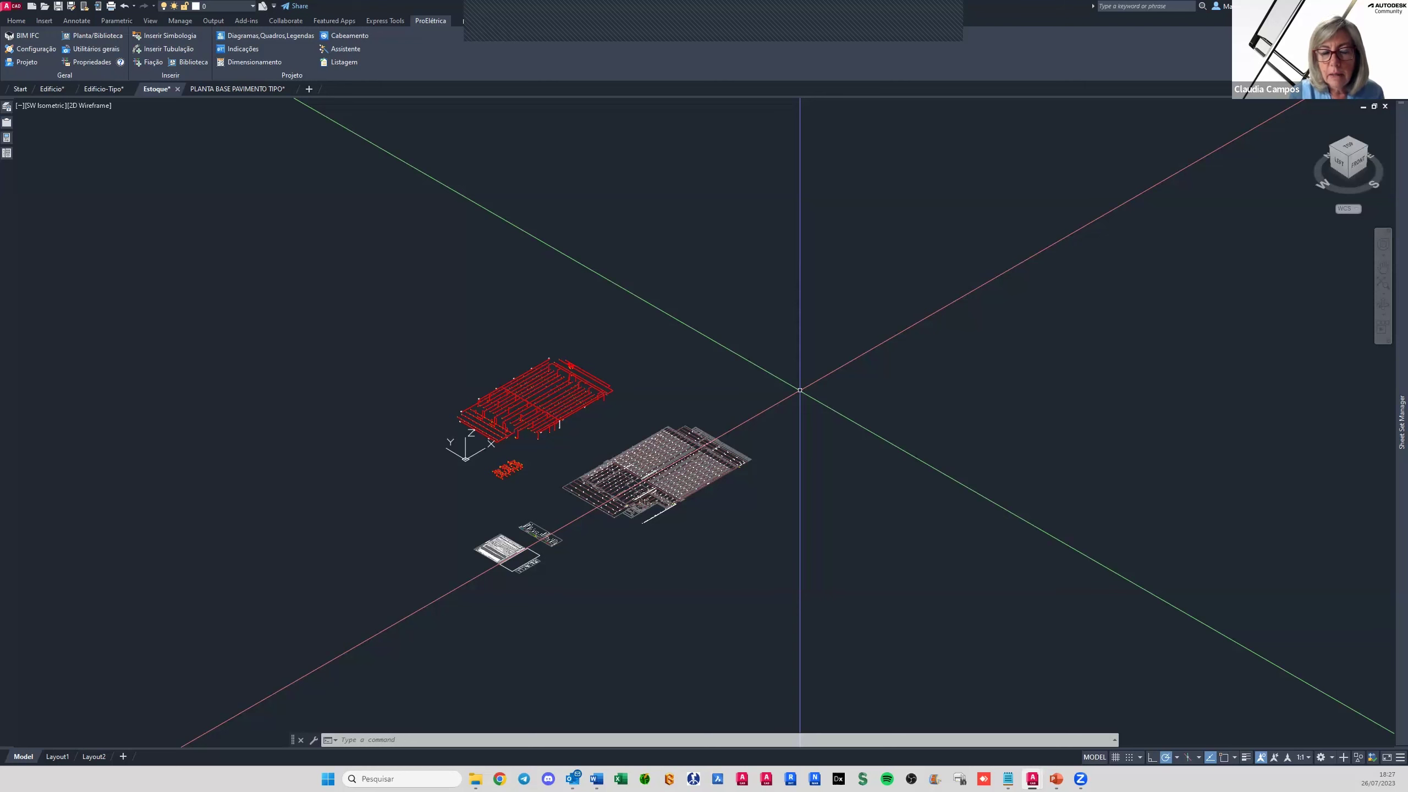
{"action": "scroll", "coordinate": [465, 409], "scroll_direction": "up", "scroll_amount": 2}
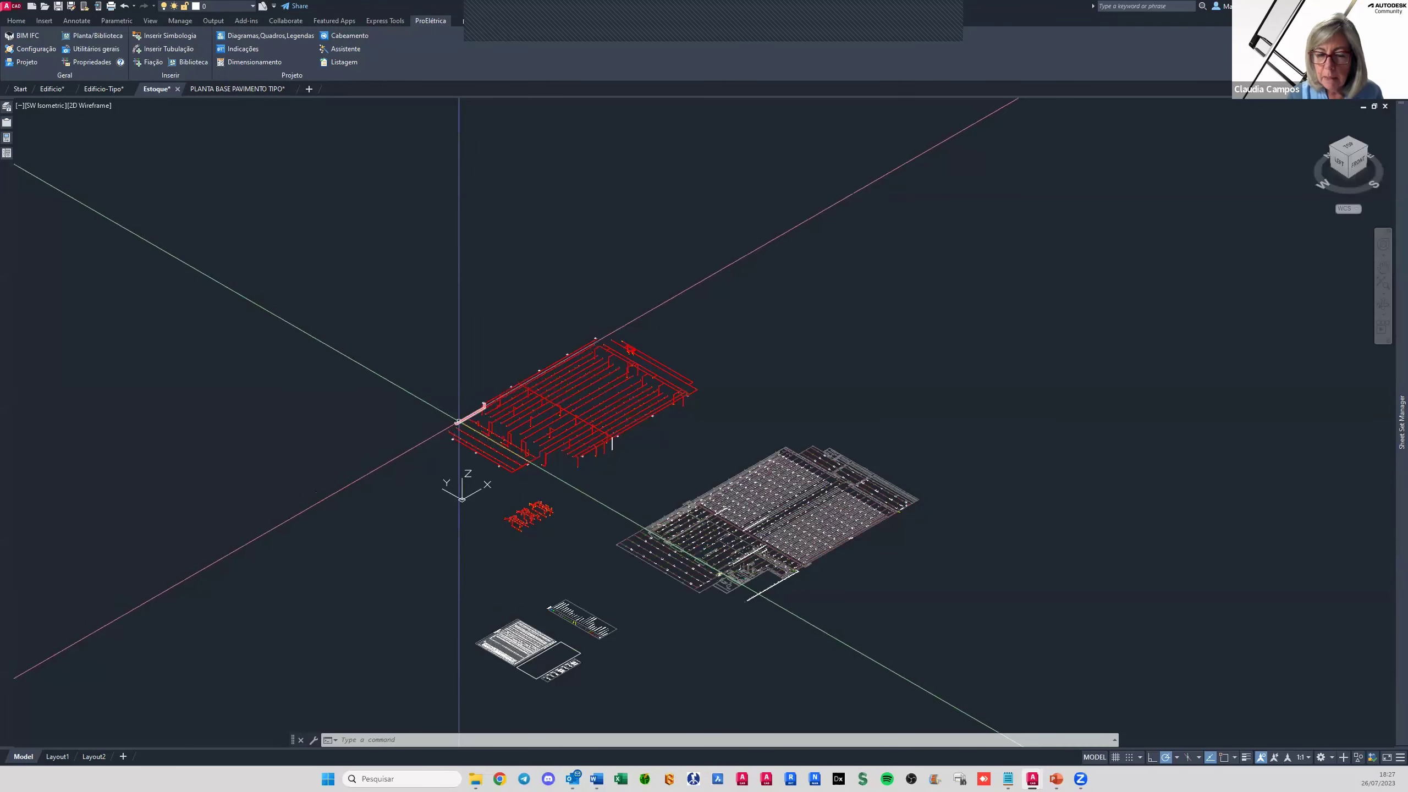
{"action": "scroll", "coordinate": [462, 413], "scroll_direction": "up", "scroll_amount": 2}
{"action": "scroll", "coordinate": [459, 419], "scroll_direction": "up", "scroll_amount": 2}
{"action": "scroll", "coordinate": [459, 419], "scroll_direction": "up", "scroll_amount": 3}
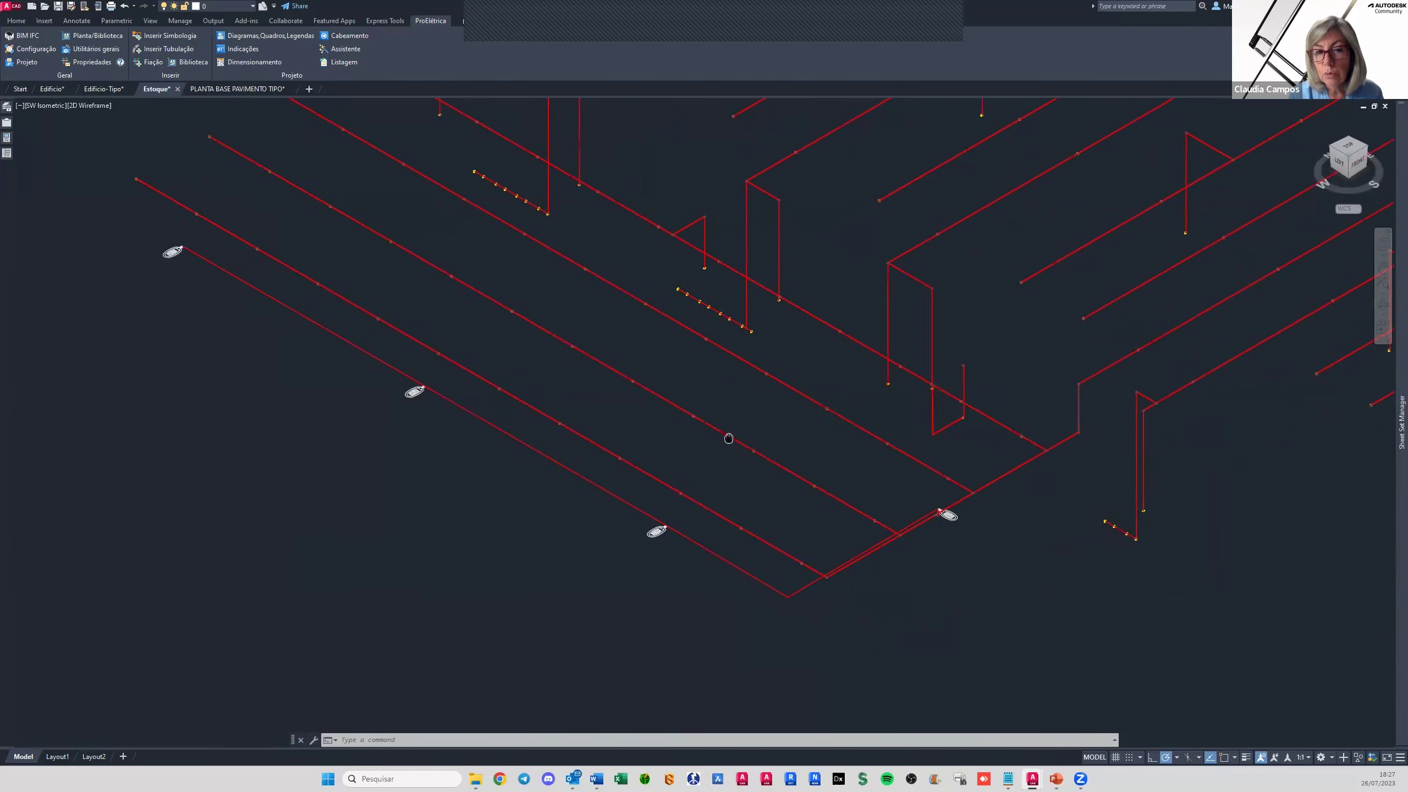
{"action": "scroll", "coordinate": [822, 568], "scroll_direction": "up", "scroll_amount": 2}
{"action": "scroll", "coordinate": [822, 568], "scroll_direction": "up", "scroll_amount": 2}
{"action": "scroll", "coordinate": [817, 581], "scroll_direction": "up", "scroll_amount": 3}
{"action": "scroll", "coordinate": [742, 471], "scroll_direction": "up", "scroll_amount": 2}
{"action": "scroll", "coordinate": [697, 376], "scroll_direction": "down", "scroll_amount": 2}
{"action": "scroll", "coordinate": [722, 431], "scroll_direction": "down", "scroll_amount": 2}
{"action": "scroll", "coordinate": [723, 431], "scroll_direction": "down", "scroll_amount": 2}
{"action": "scroll", "coordinate": [745, 427], "scroll_direction": "down", "scroll_amount": 2}
{"action": "scroll", "coordinate": [644, 378], "scroll_direction": "down", "scroll_amount": 4}
{"action": "scroll", "coordinate": [628, 314], "scroll_direction": "down", "scroll_amount": 2}
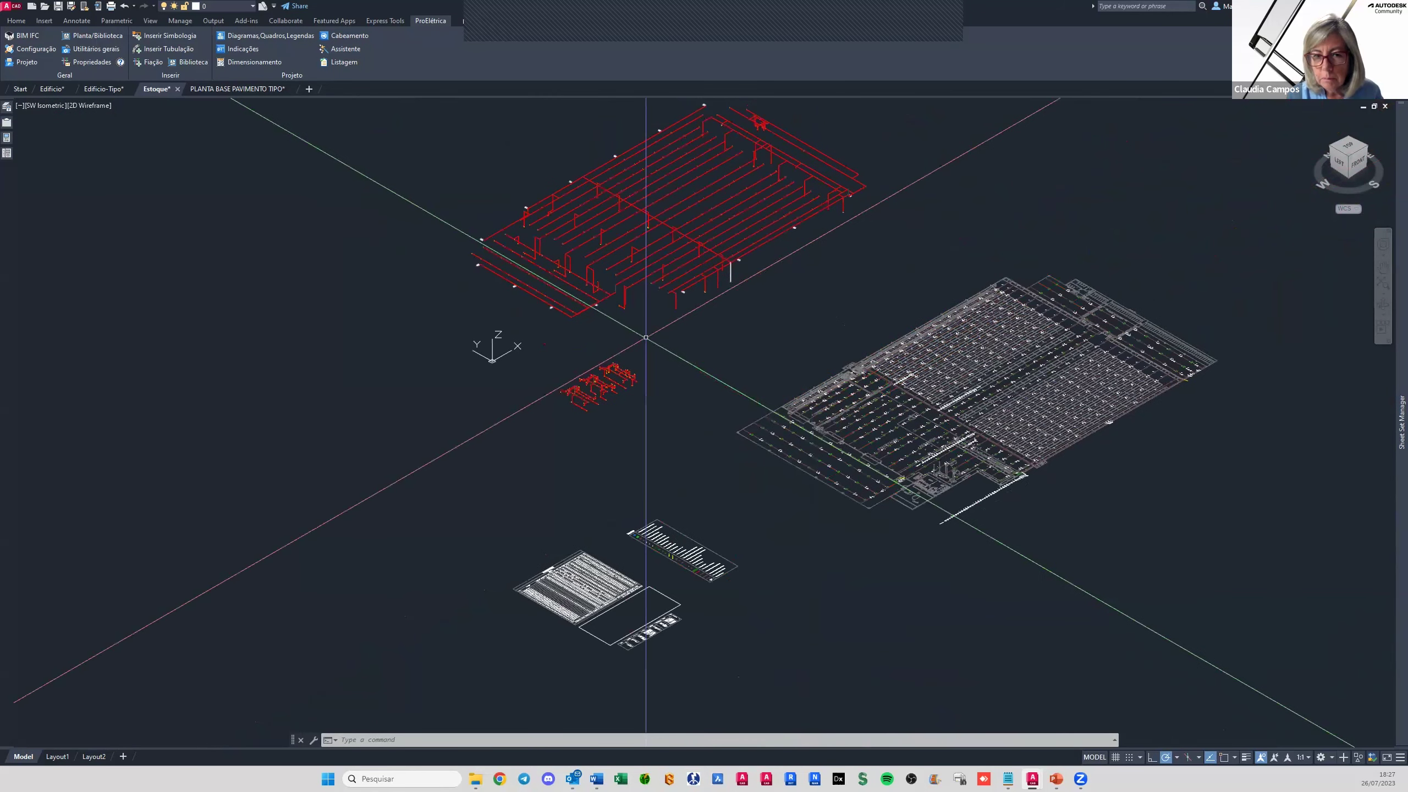
{"action": "scroll", "coordinate": [559, 337], "scroll_direction": "up", "scroll_amount": 3}
{"action": "scroll", "coordinate": [527, 384], "scroll_direction": "up", "scroll_amount": 2}
{"action": "scroll", "coordinate": [522, 414], "scroll_direction": "up", "scroll_amount": 1}
{"action": "scroll", "coordinate": [506, 509], "scroll_direction": "up", "scroll_amount": 2}
{"action": "scroll", "coordinate": [506, 508], "scroll_direction": "up", "scroll_amount": 2}
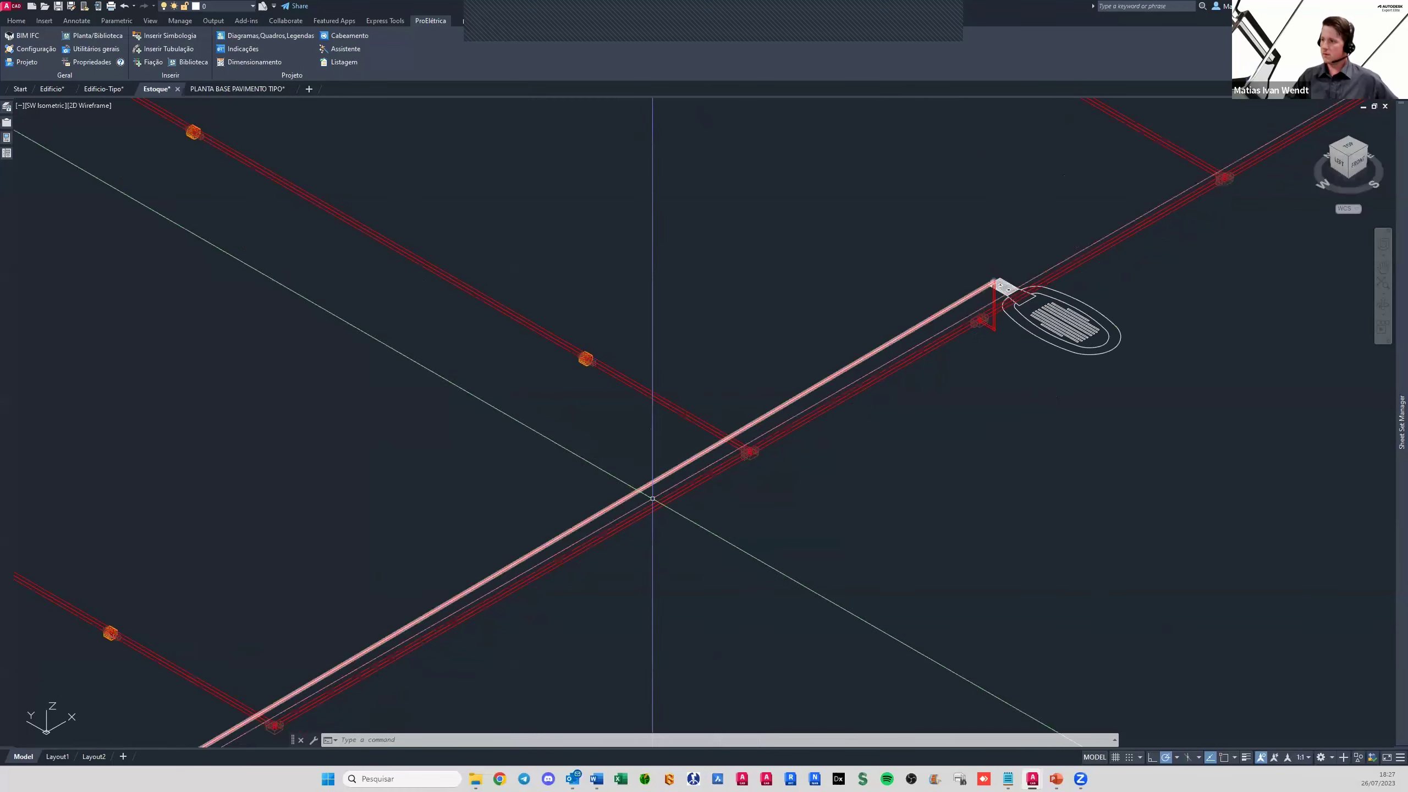
Pan past the luminaire and zoom out to the flat top-view warehouse plan
{"action": "mouse_move", "coordinate": [575, 355]}
{"action": "middle_mouse_down"}
{"action": "mouse_move", "coordinate": [659, 428]}
{"action": "mouse_move", "coordinate": [854, 338]}
{"action": "middle_mouse_up"}
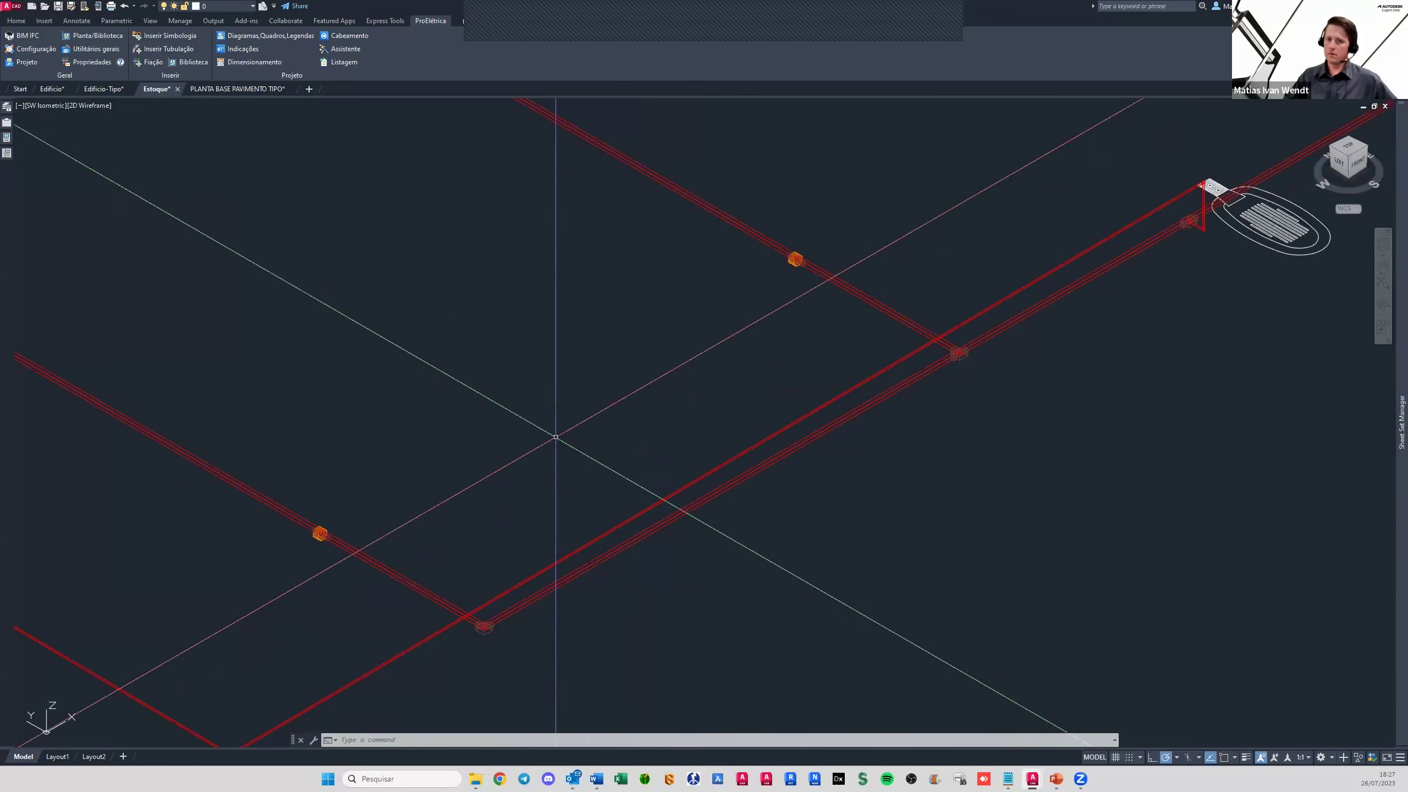
{"action": "middle_click_drag", "start_coordinate": [556, 418], "coordinate": [653, 411]}
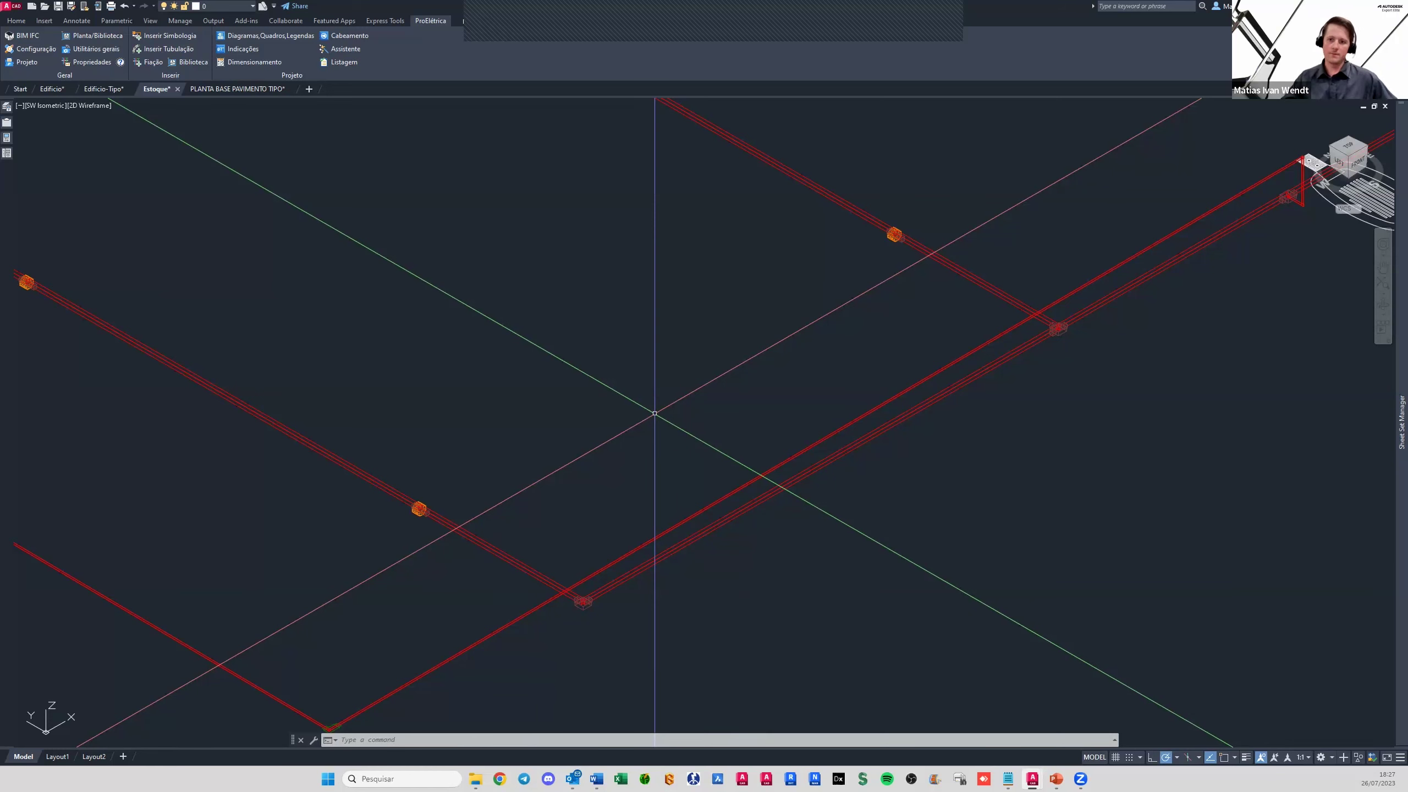
{"action": "mouse_move", "coordinate": [1348, 157]}
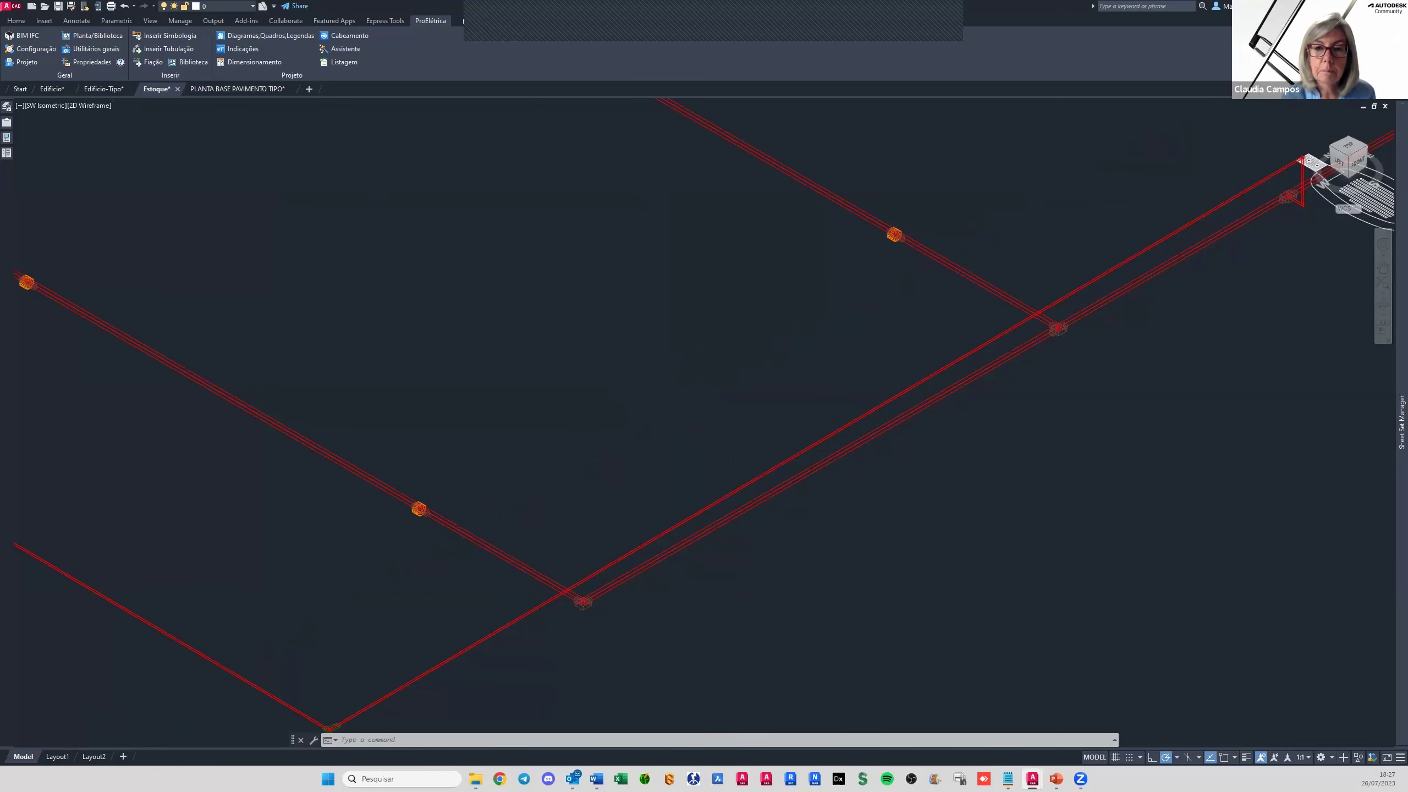
{"action": "scroll", "coordinate": [691, 368], "scroll_direction": "down", "scroll_amount": 5}
{"action": "scroll", "coordinate": [943, 468], "scroll_direction": "down", "scroll_amount": 8}
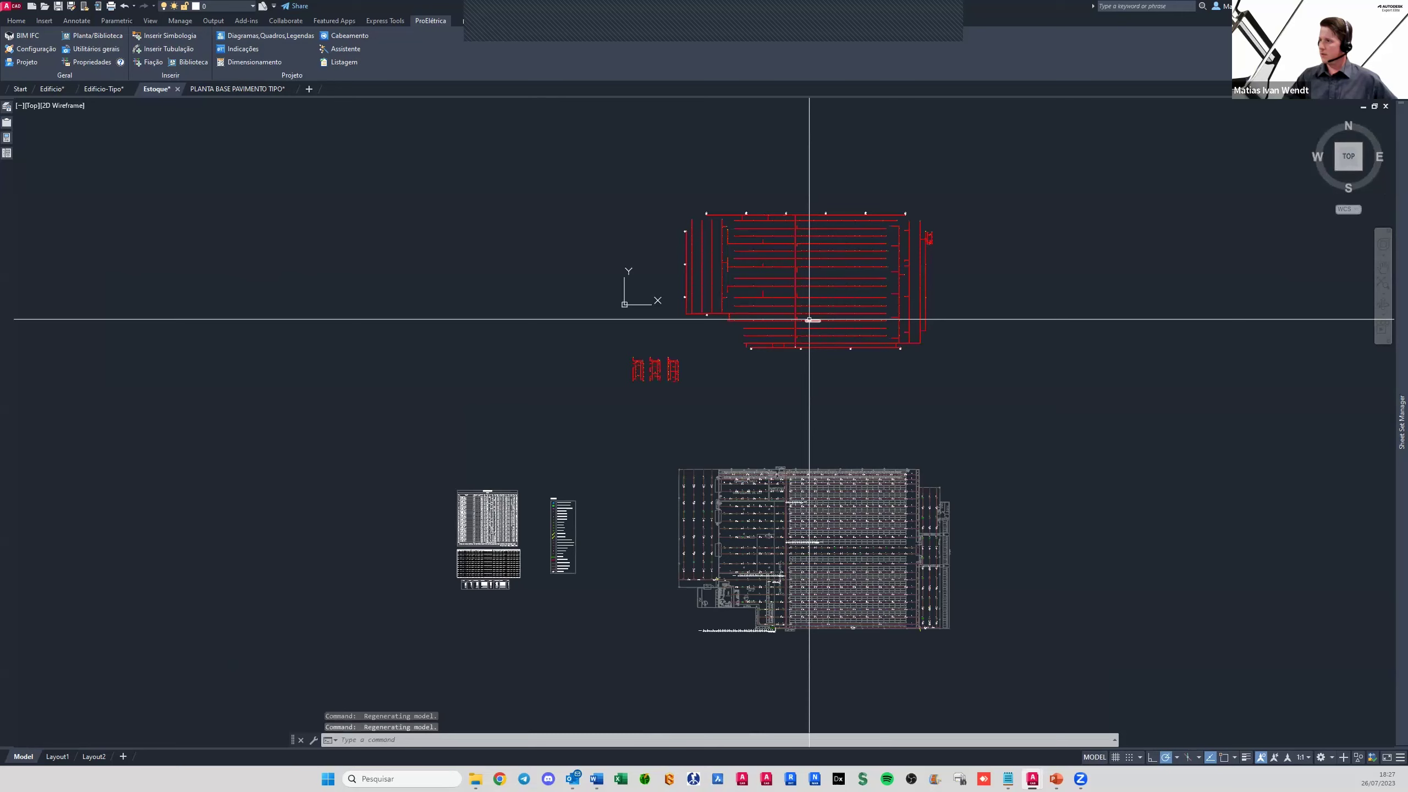
Select the lower red conduit and accept Parâmetros deste DWG to reach its Modificar properties
{"action": "scroll", "coordinate": [738, 528], "scroll_direction": "up", "scroll_amount": 4}
{"action": "scroll", "coordinate": [695, 483], "scroll_direction": "up", "scroll_amount": 6}
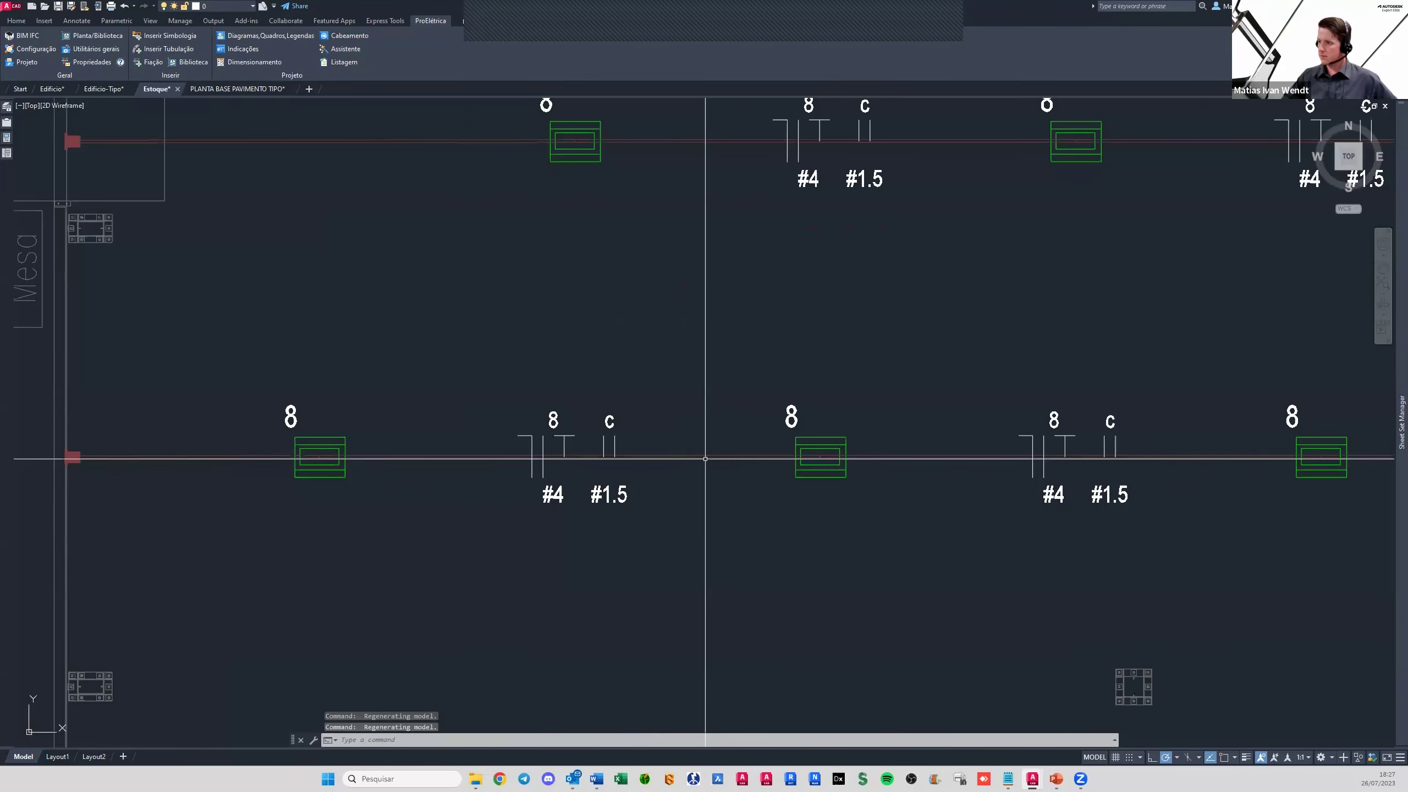
{"action": "left_click", "coordinate": [706, 456]}
{"action": "key", "text": "Escape"}
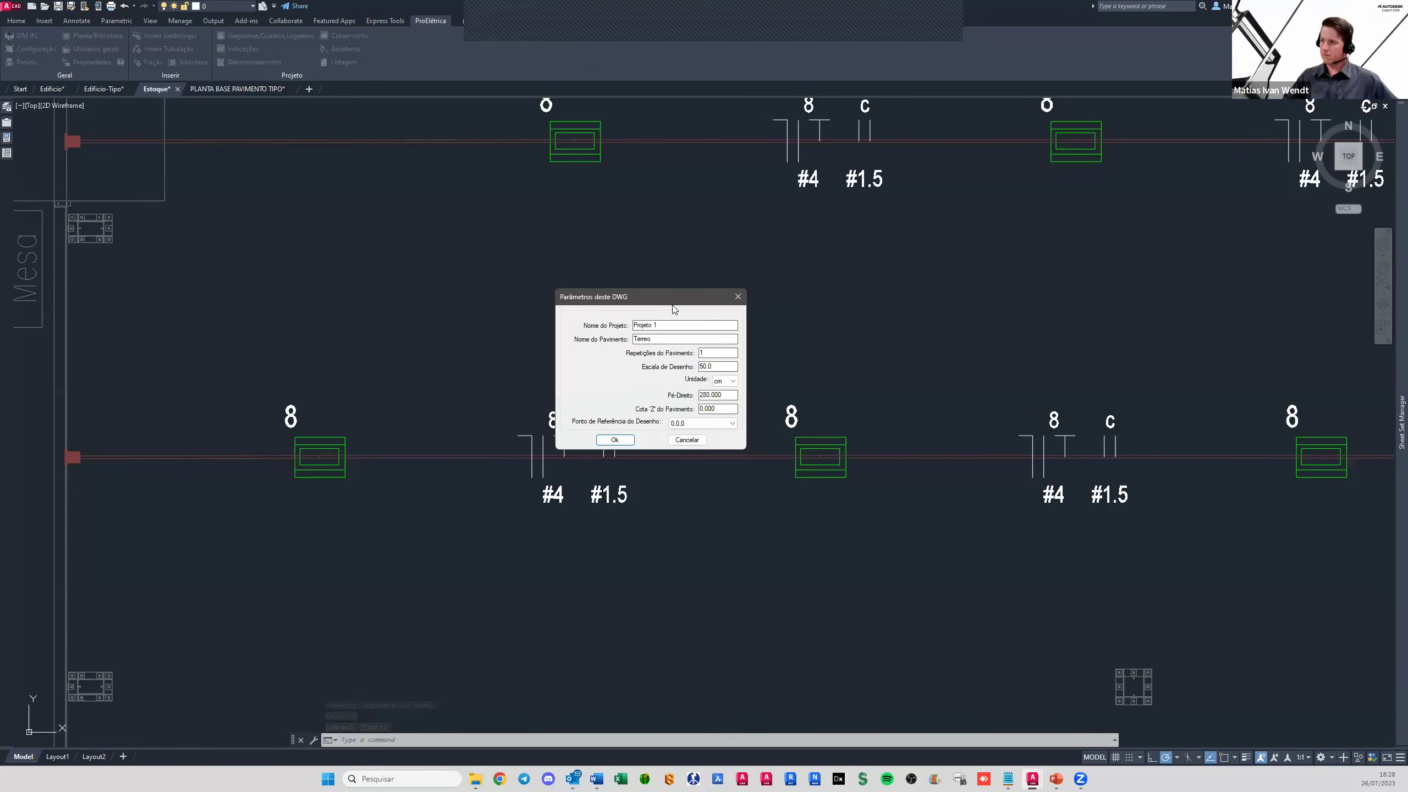
{"action": "left_click", "coordinate": [621, 442]}
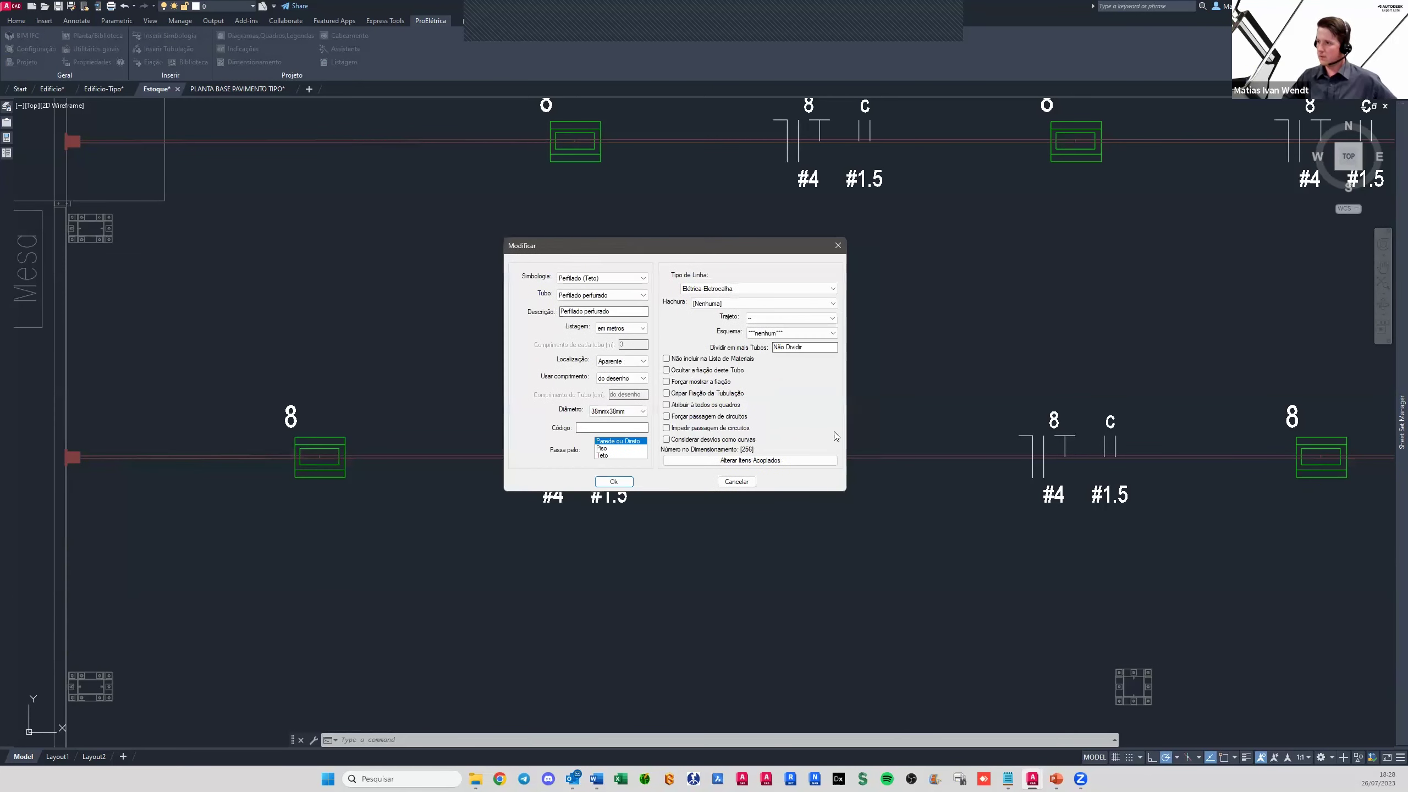
Check the tray keeps location Aparente and length taken from the drawing
{"action": "left_click_drag", "start_coordinate": [733, 254], "coordinate": [1042, 285]}
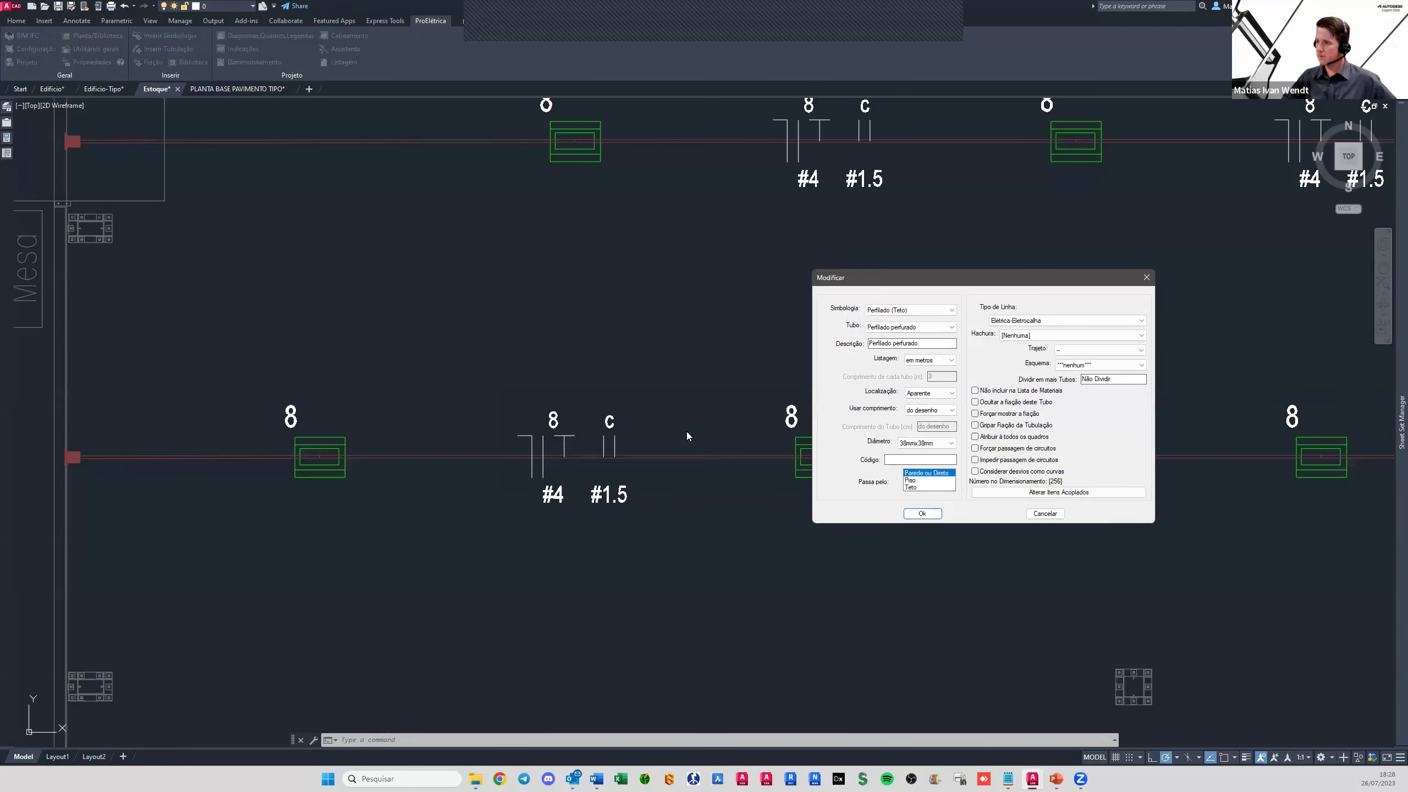
{"action": "left_click_drag", "start_coordinate": [937, 279], "coordinate": [788, 245]}
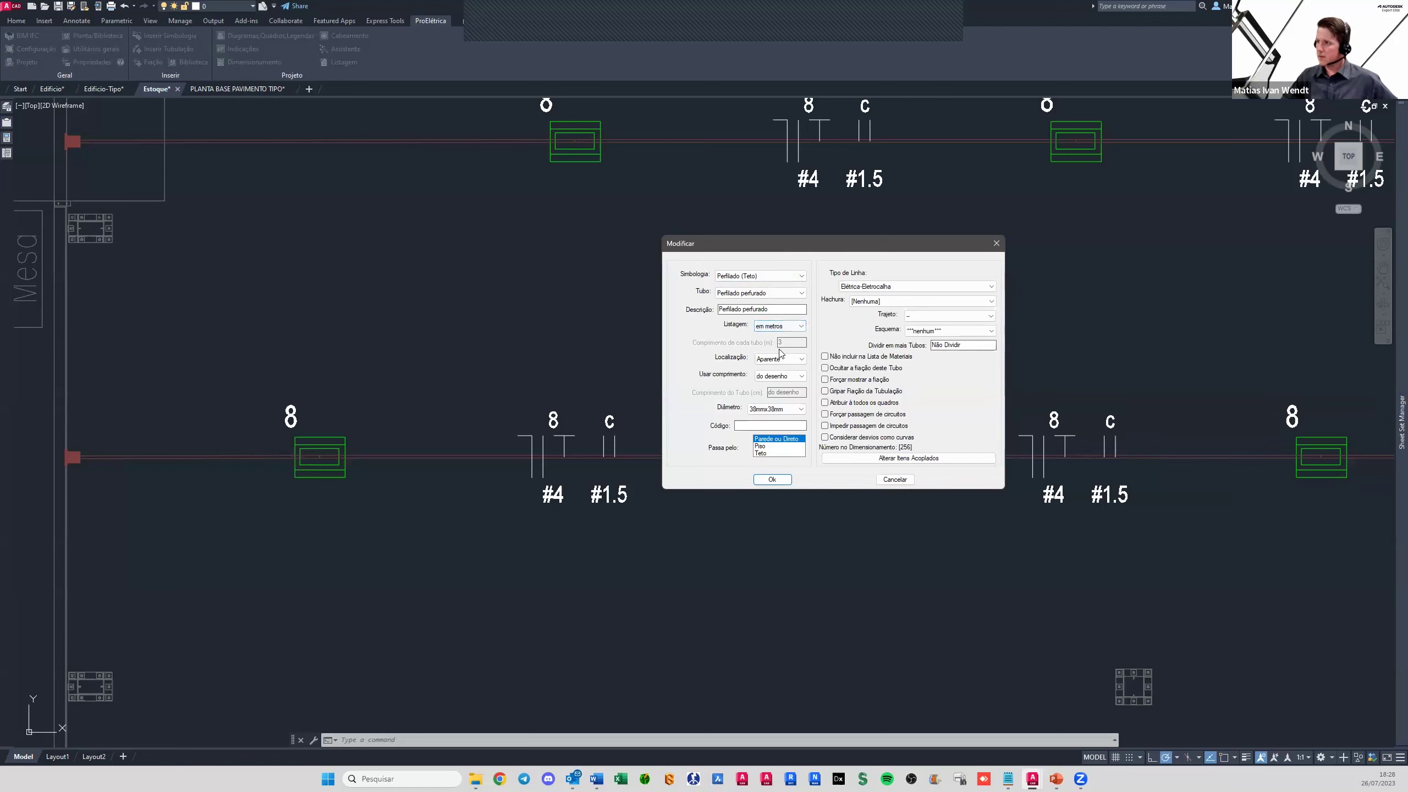
{"action": "left_click", "coordinate": [790, 360]}
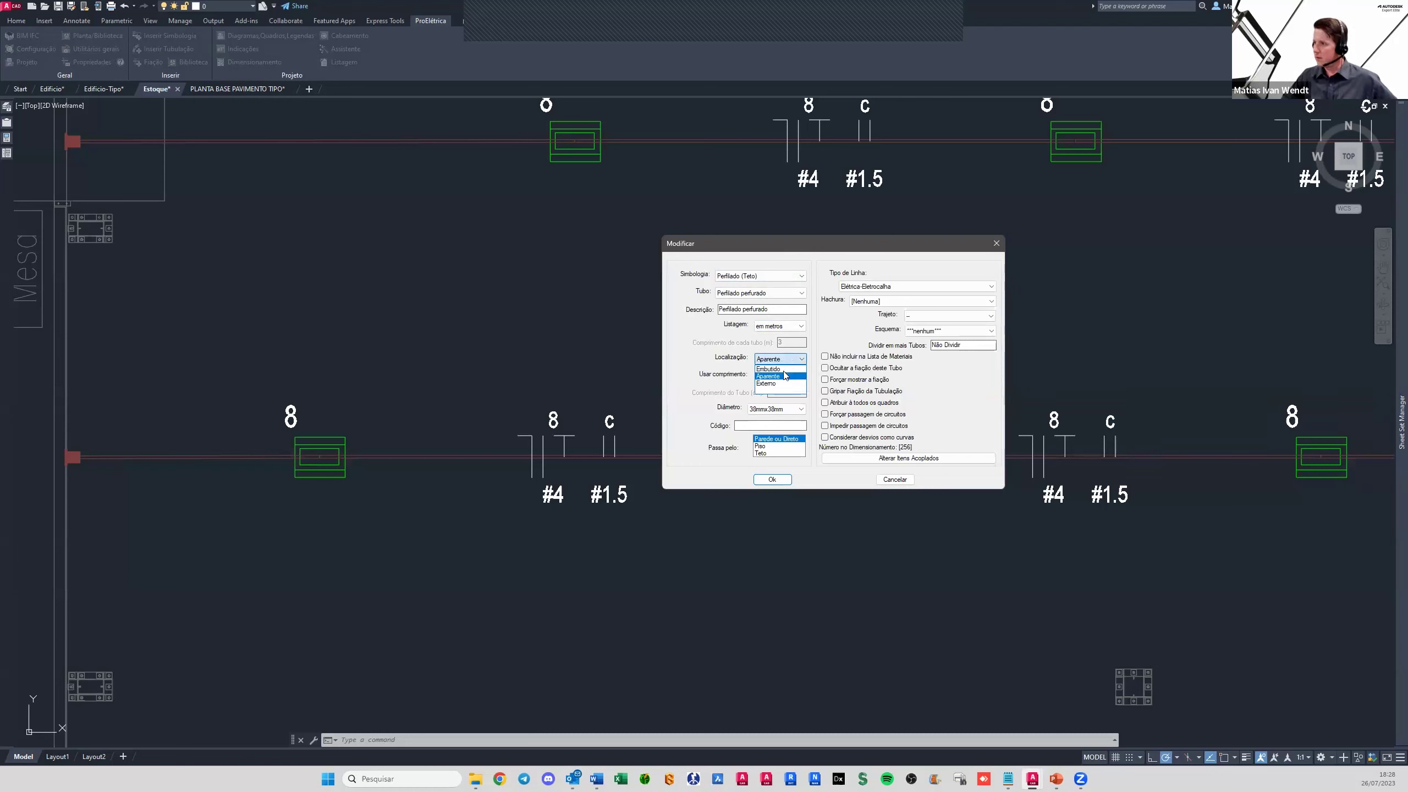
{"action": "left_click", "coordinate": [791, 377]}
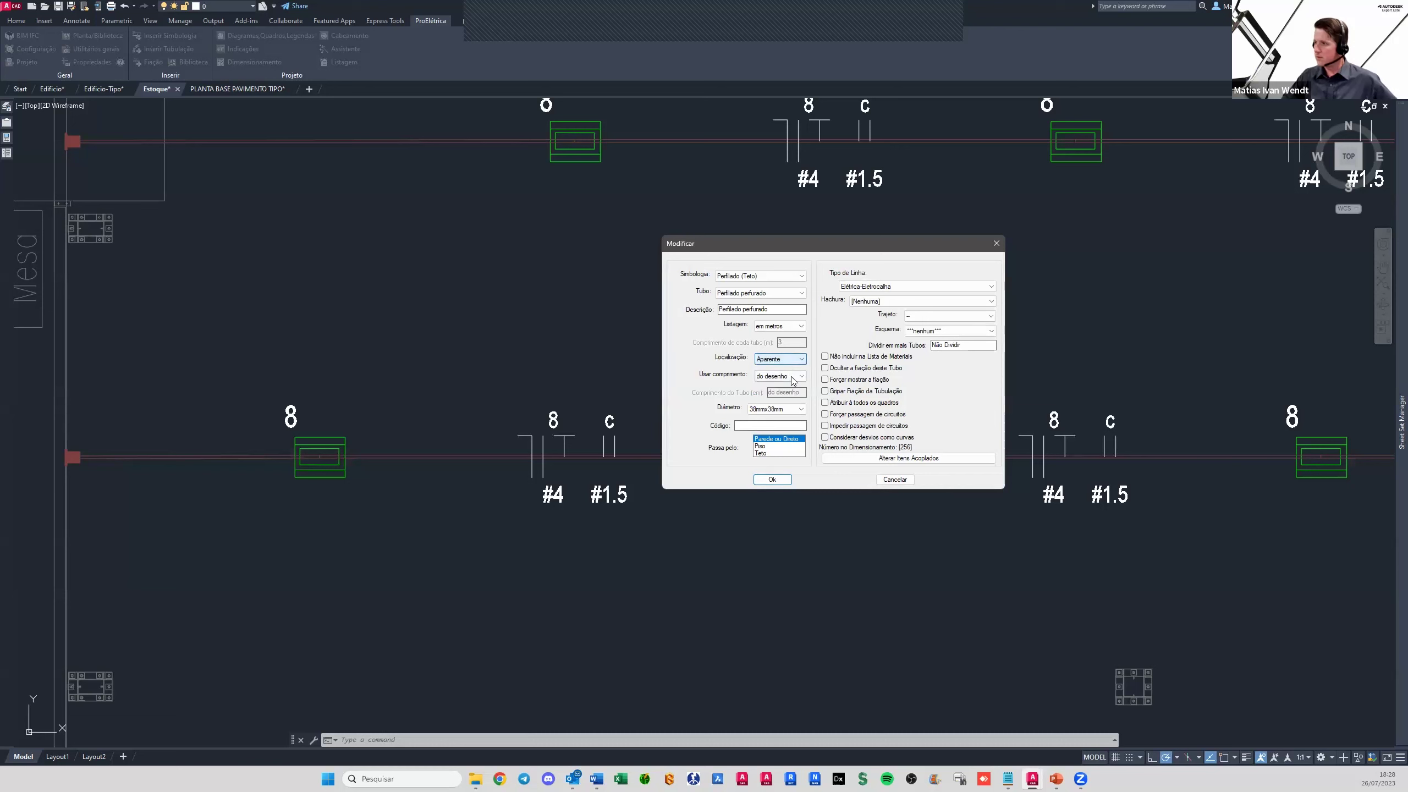
{"action": "left_click", "coordinate": [792, 377]}
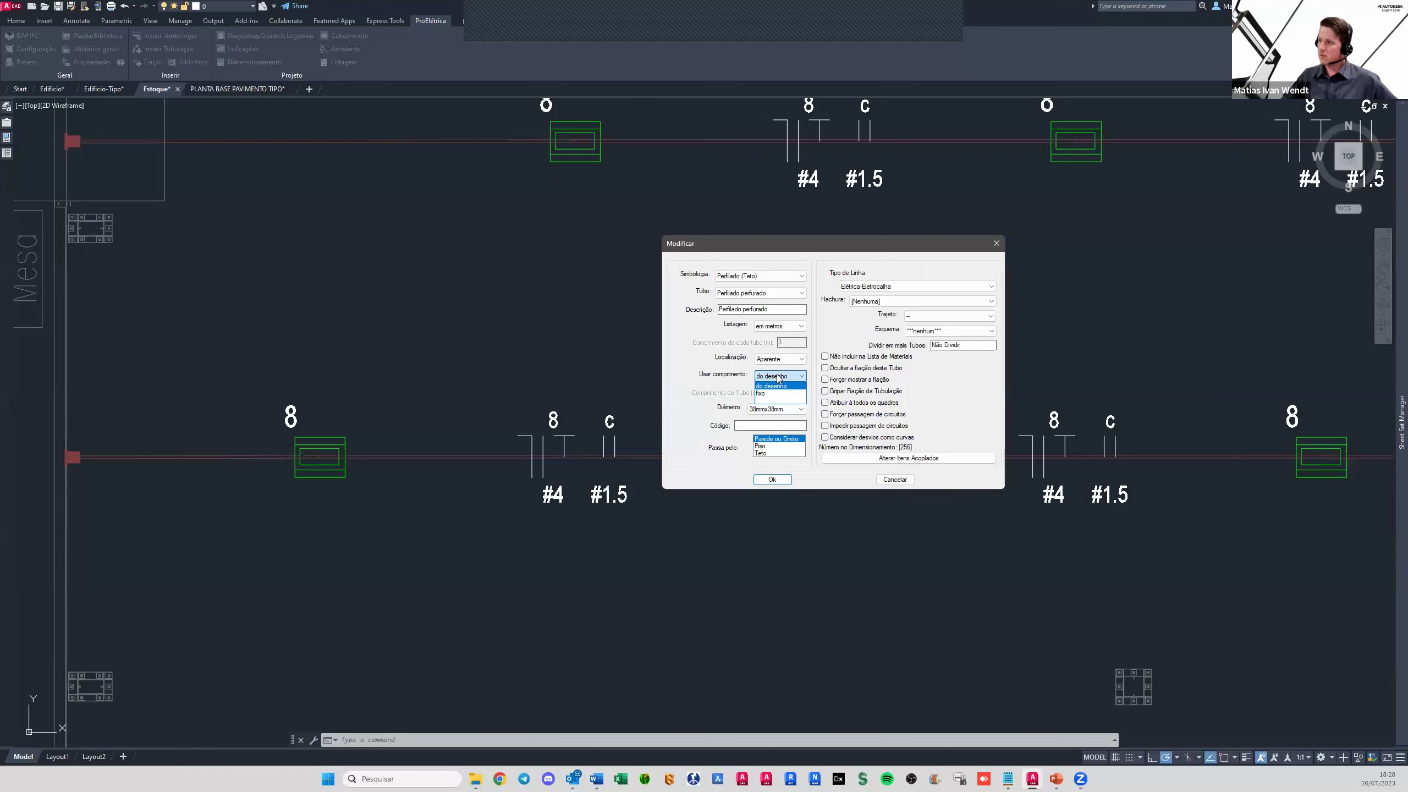
{"action": "left_click", "coordinate": [777, 385]}
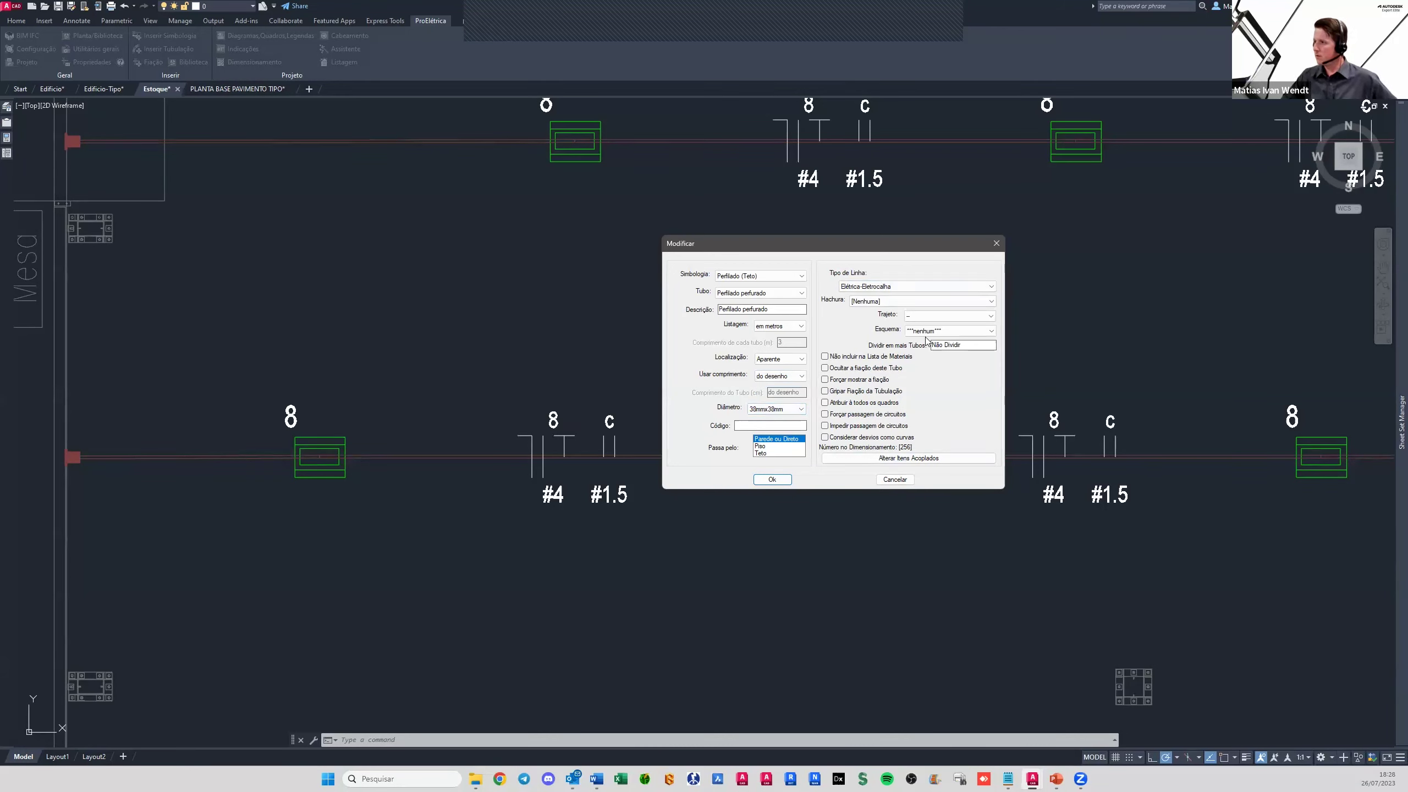
Review the empty Alterar Itens Acoplados list, then cancel the tray properties unchanged
{"action": "left_click", "coordinate": [907, 458]}
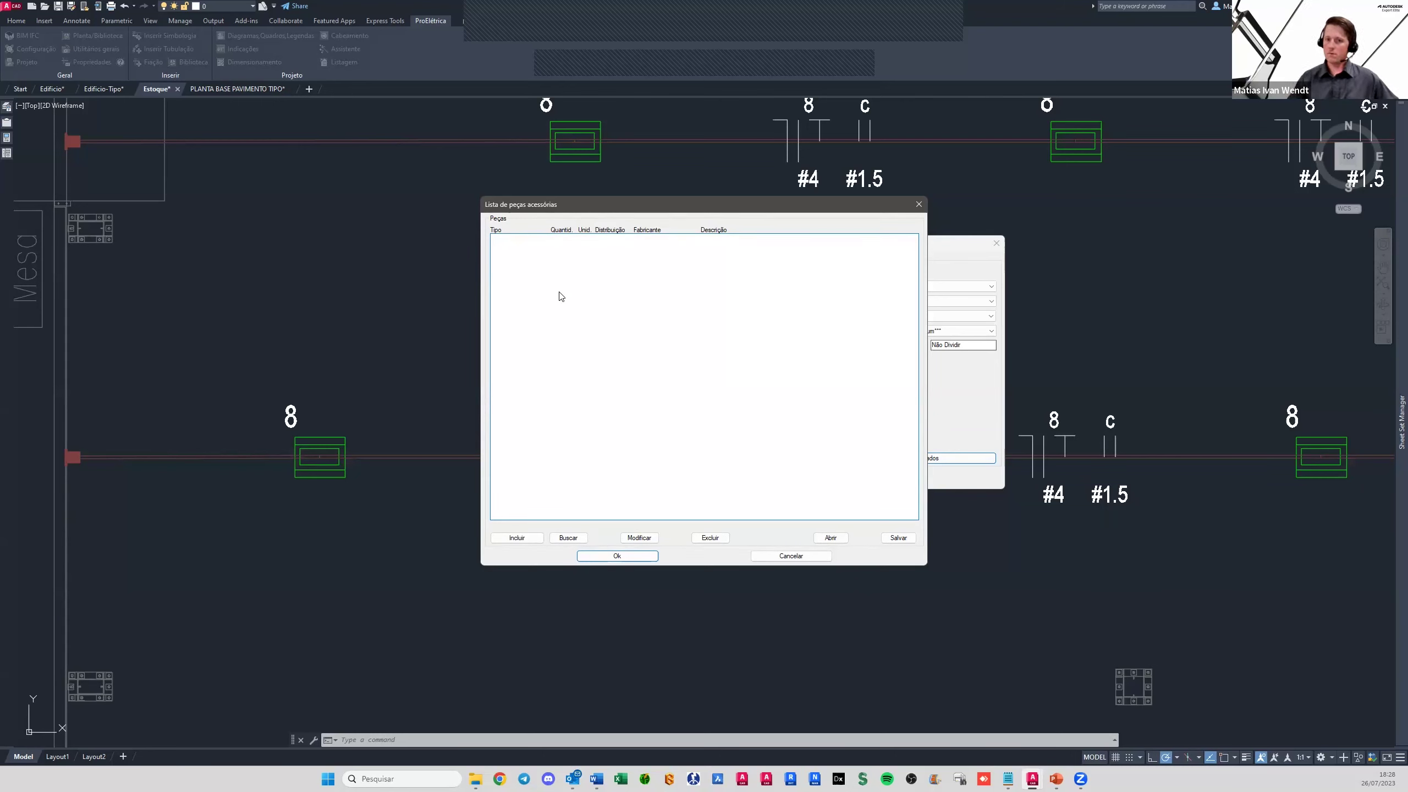
{"action": "left_click", "coordinate": [789, 554]}
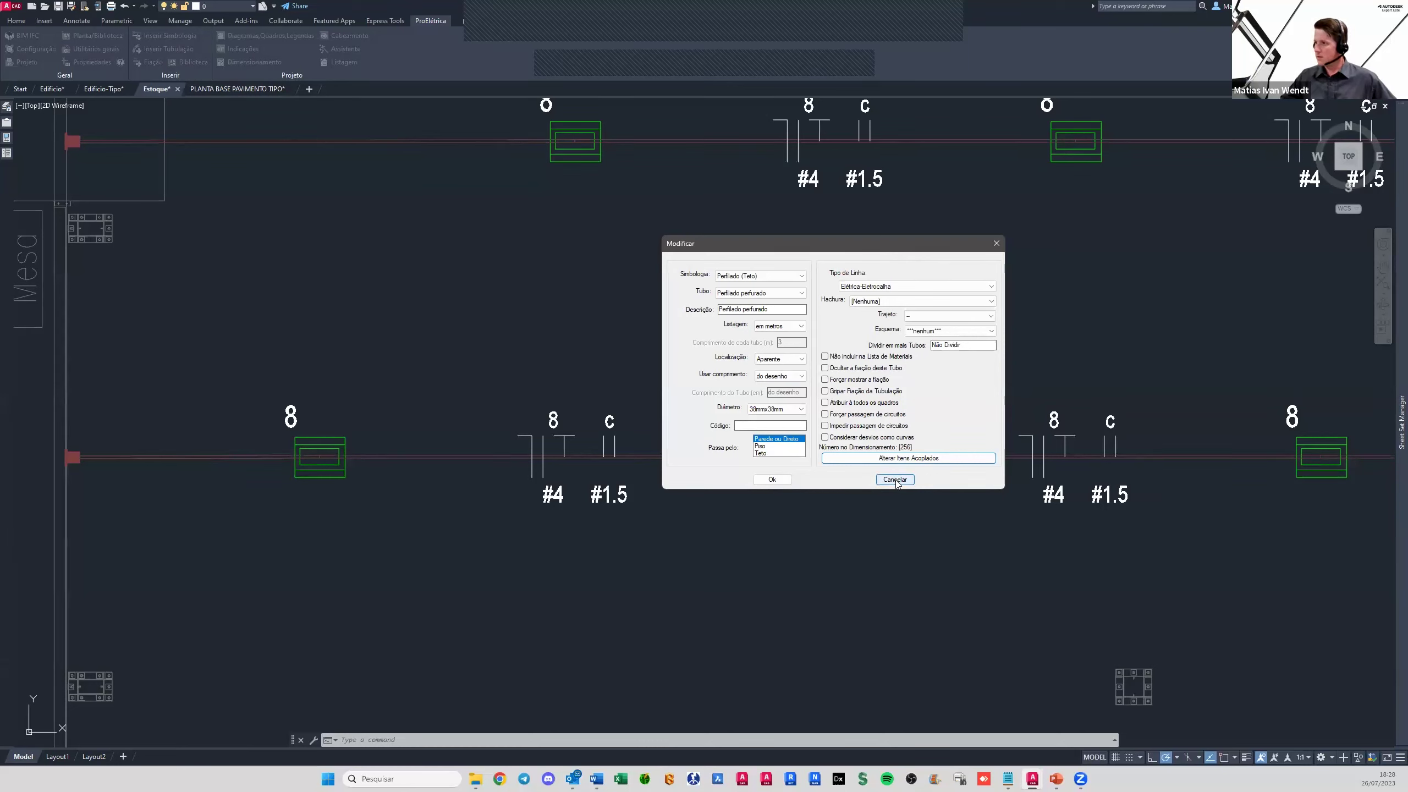
{"action": "left_click", "coordinate": [895, 478]}
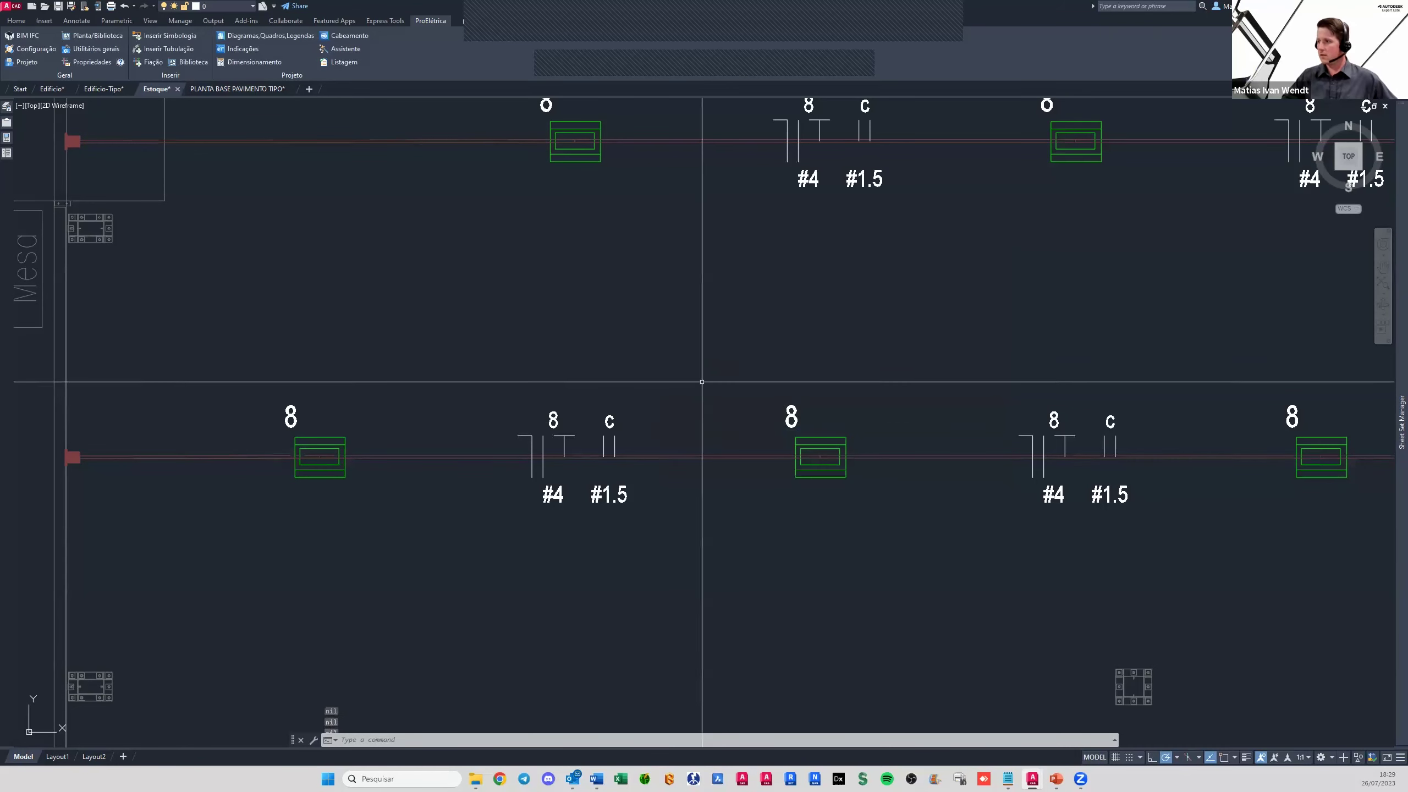
{"action": "left_click", "coordinate": [814, 436]}
{"action": "double_click", "coordinate": [812, 440]}
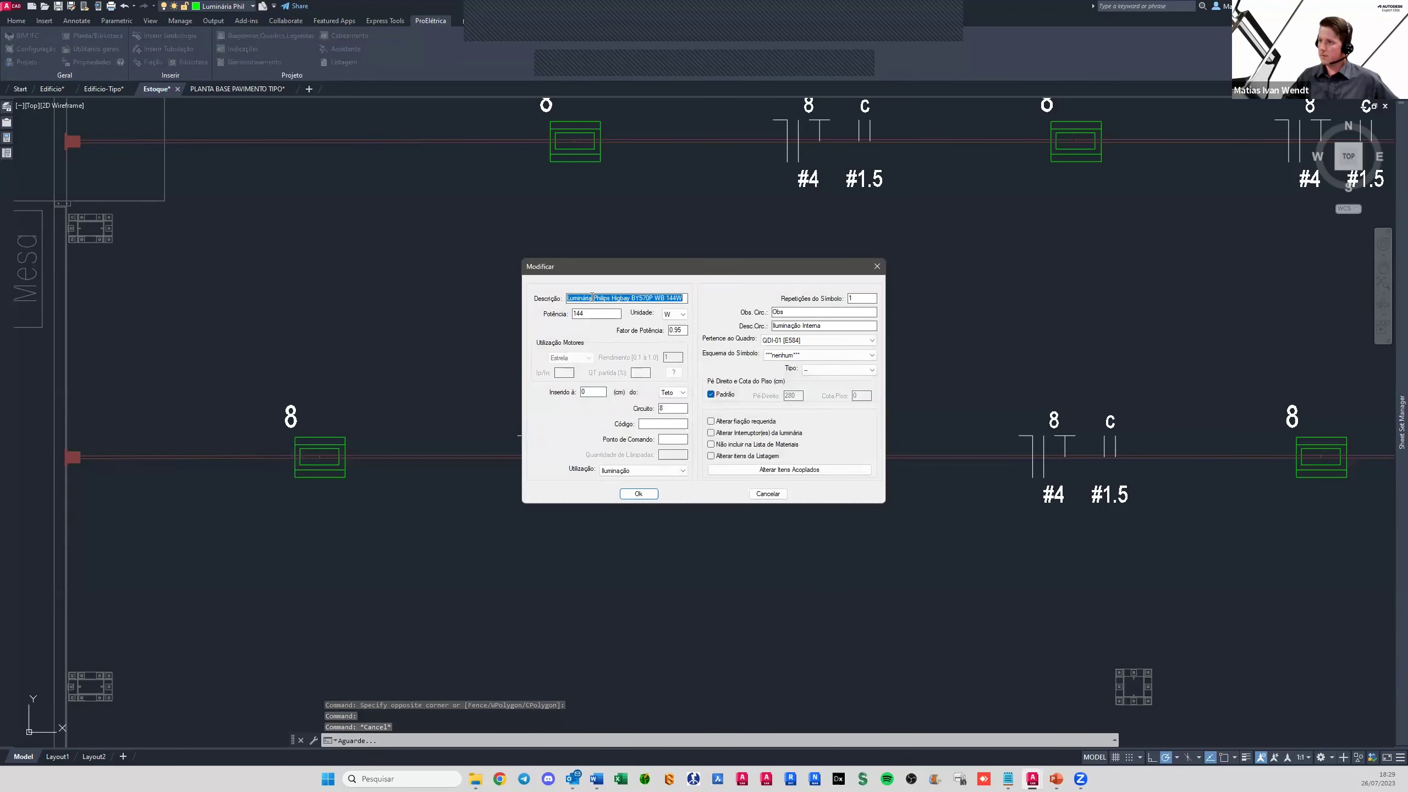
{"action": "left_click_drag", "start_coordinate": [603, 298], "coordinate": [660, 298]}
{"action": "left_click", "coordinate": [666, 300]}
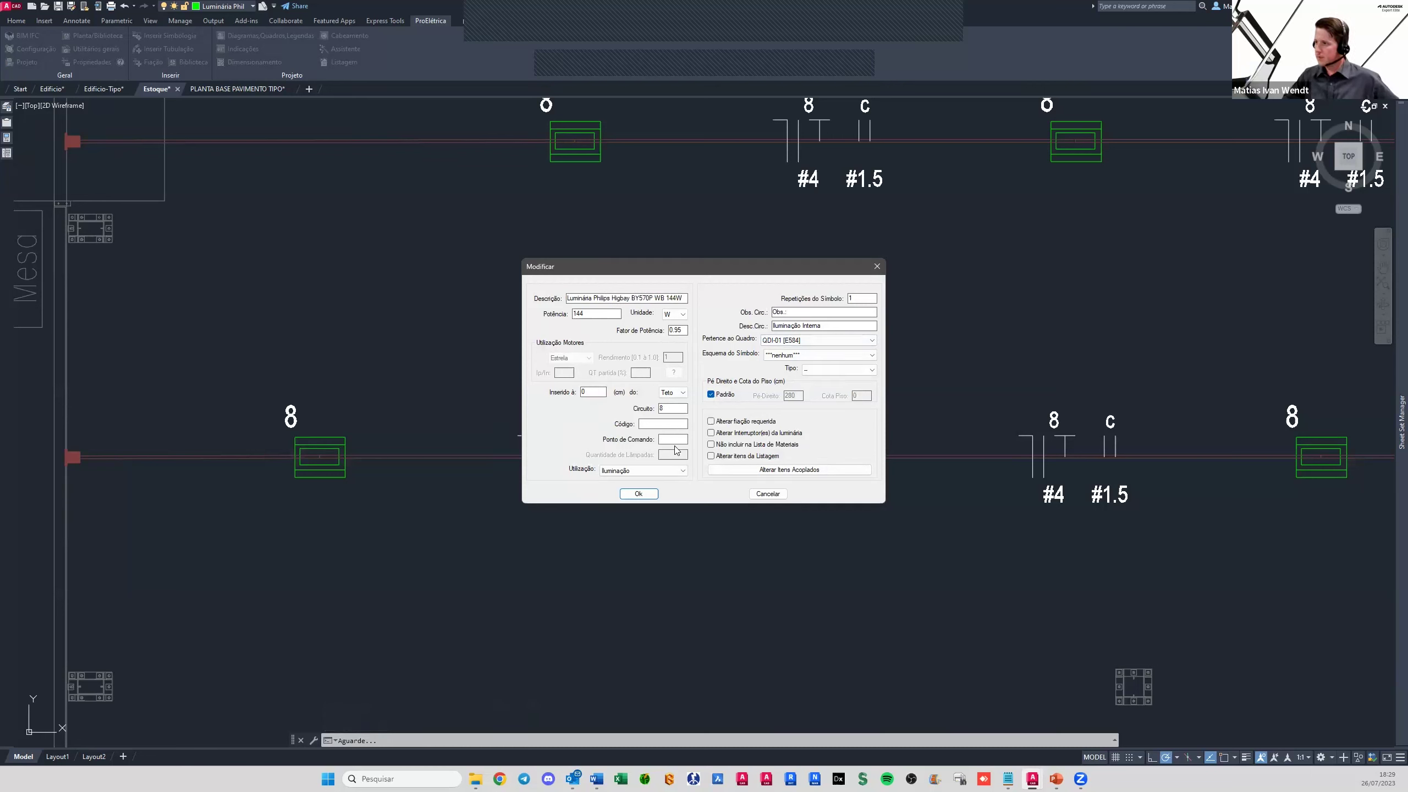
{"action": "left_click", "coordinate": [768, 474]}
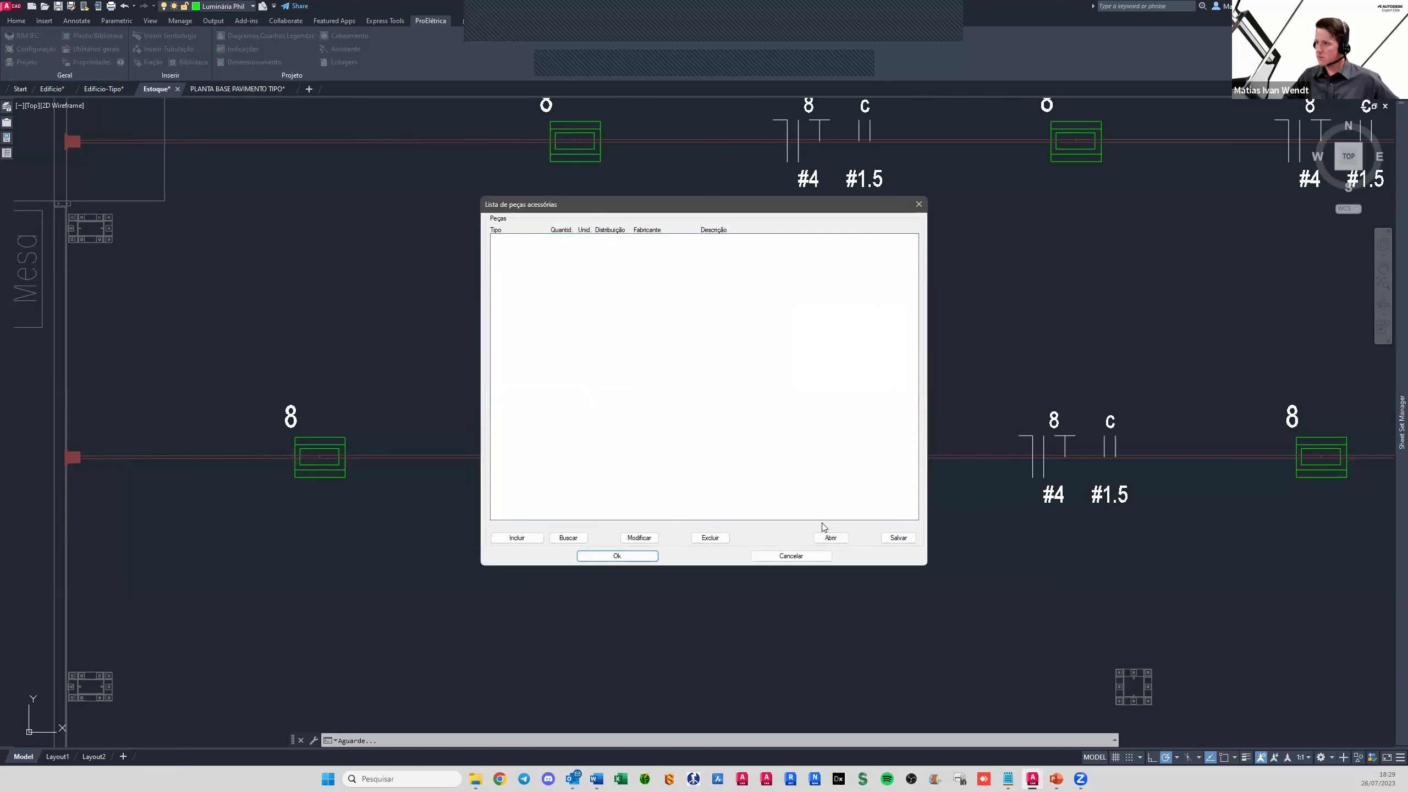
{"action": "left_click", "coordinate": [791, 556]}
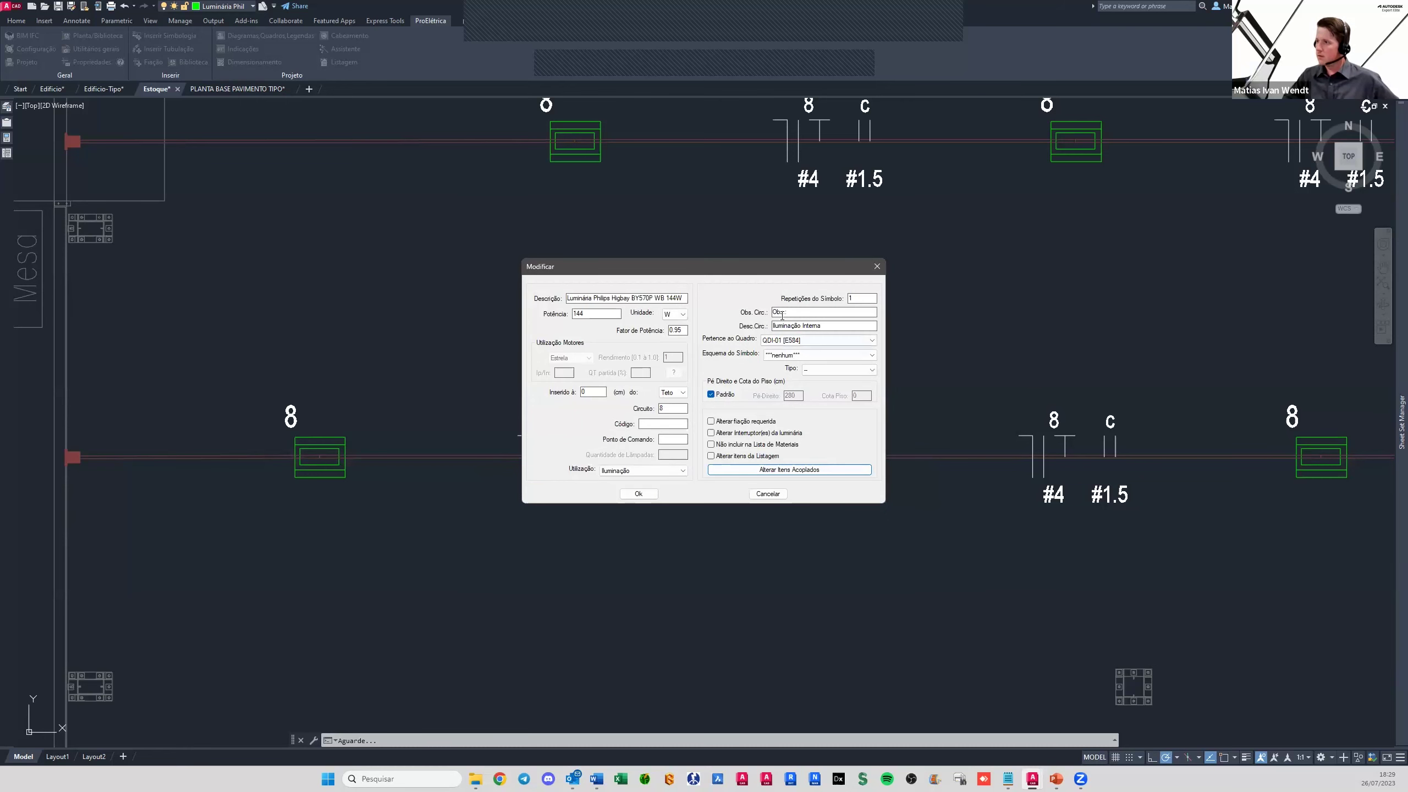
{"action": "left_click", "coordinate": [820, 356]}
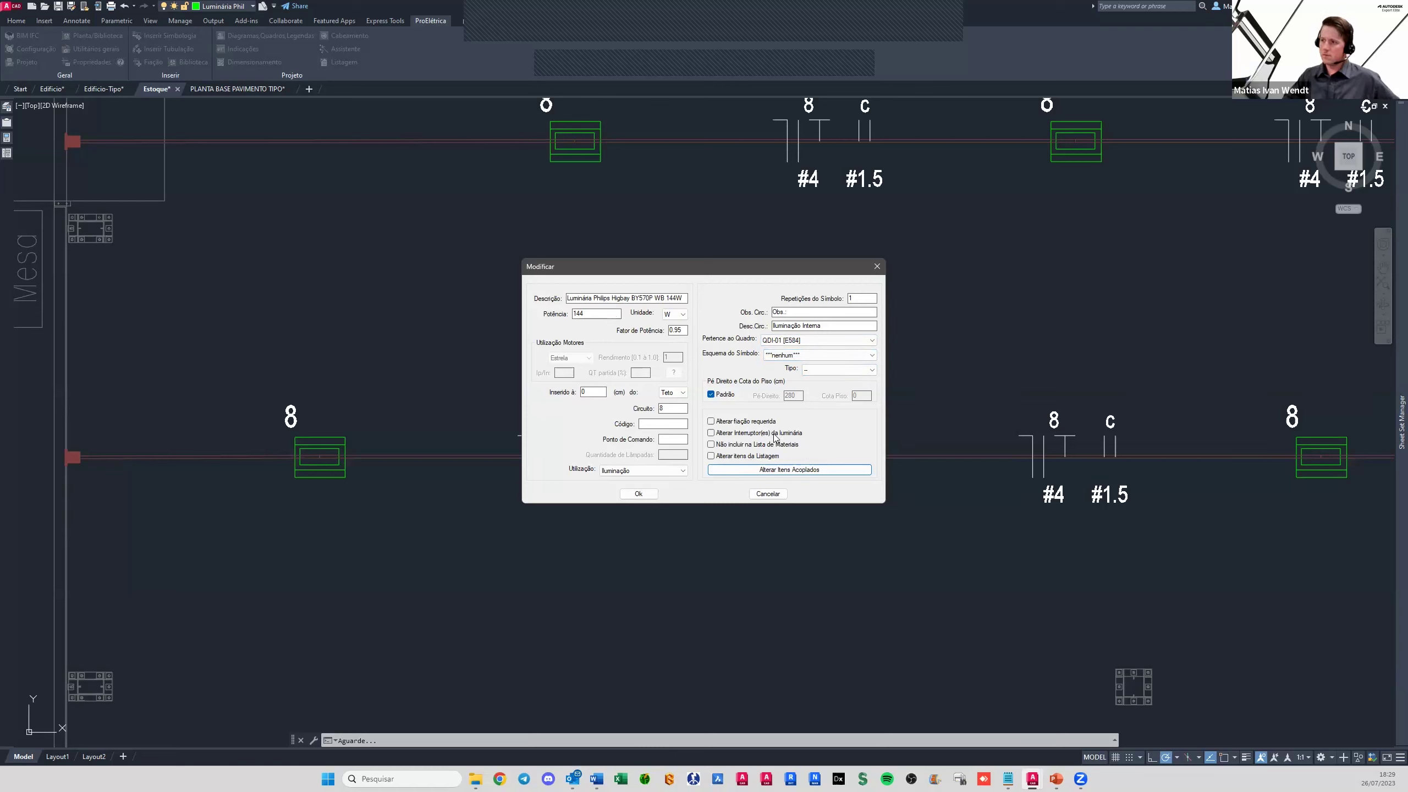
{"action": "left_click", "coordinate": [768, 493]}
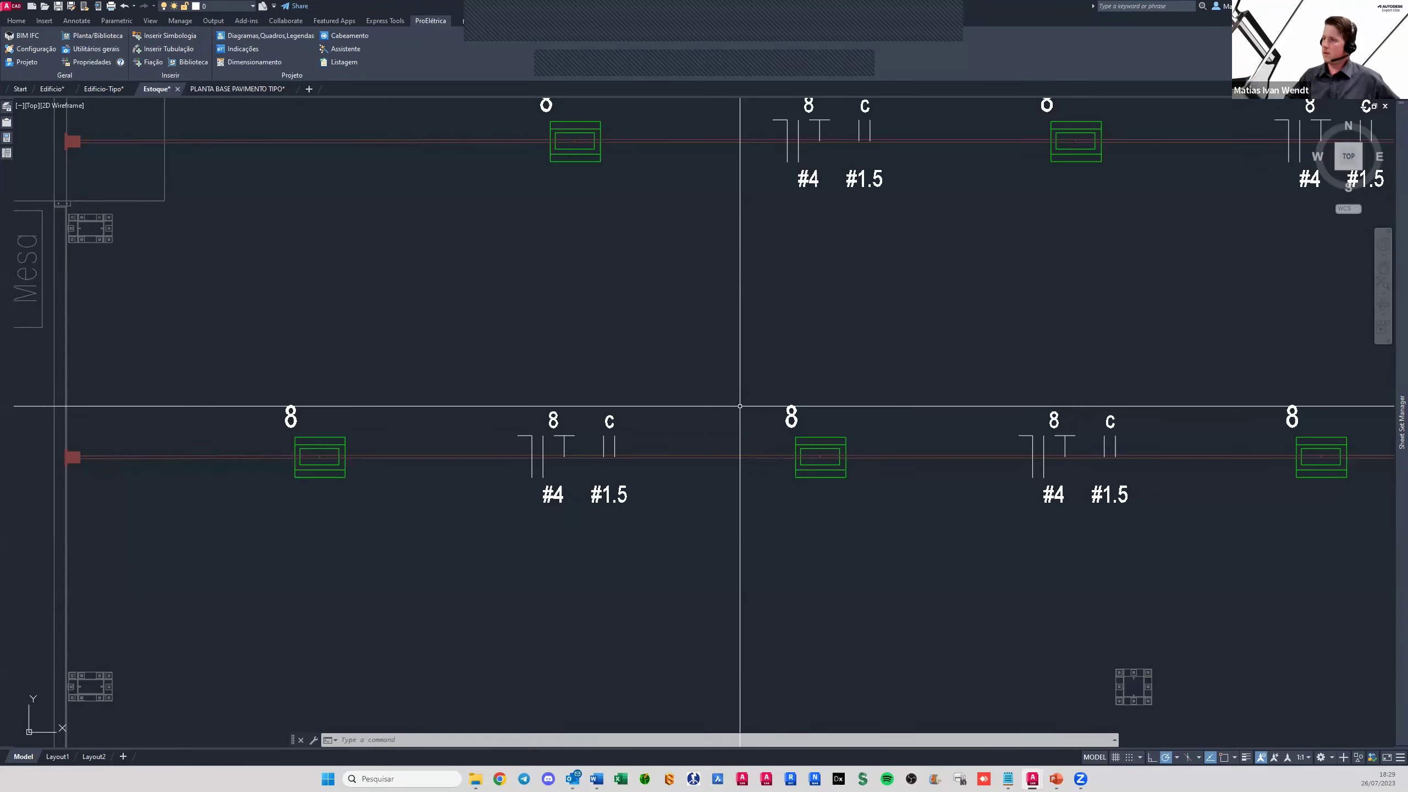
Zoom out and window-select an area of the warehouse drawing
{"action": "scroll", "coordinate": [739, 406], "scroll_direction": "down", "scroll_amount": 2}
{"action": "scroll", "coordinate": [740, 406], "scroll_direction": "down", "scroll_amount": 4}
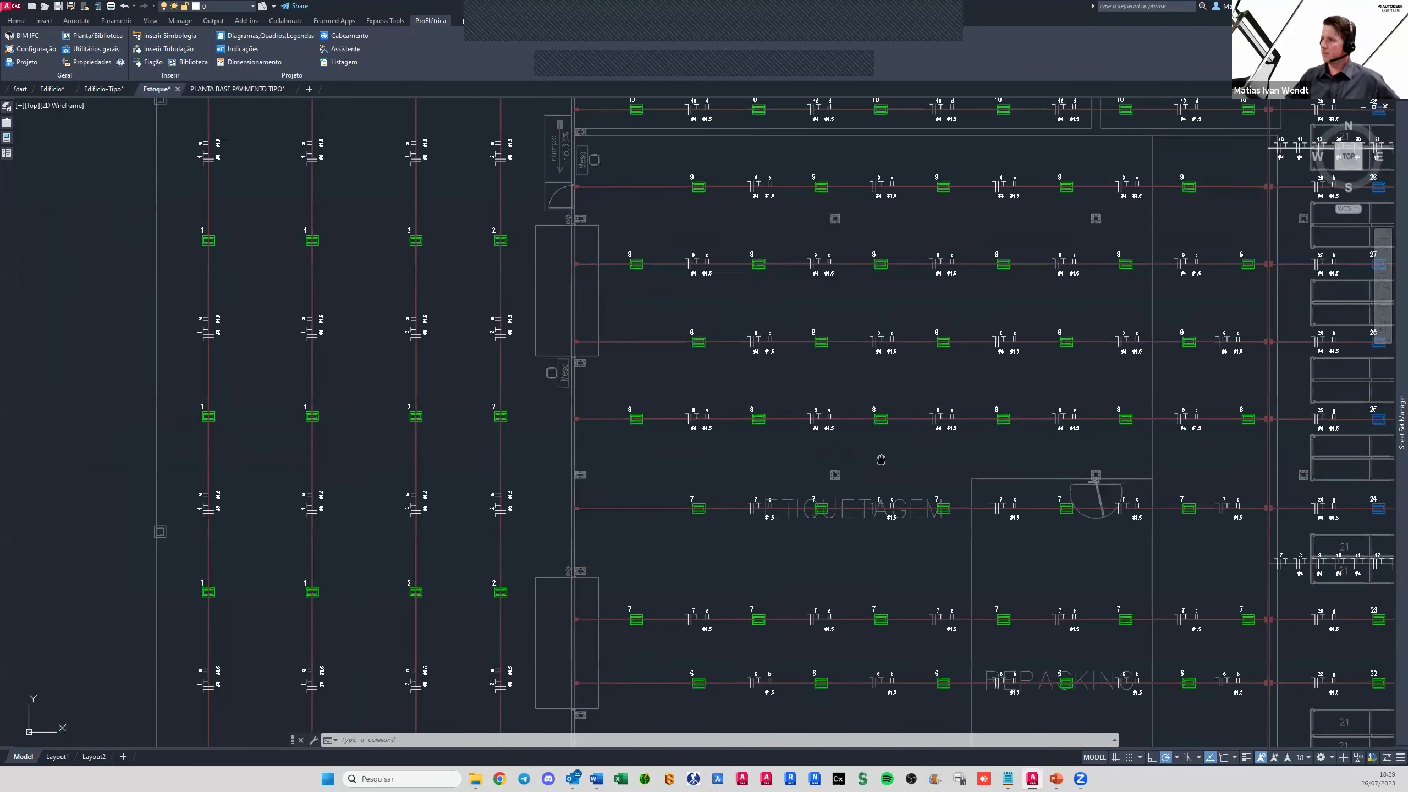
{"action": "scroll", "coordinate": [744, 446], "scroll_direction": "down", "scroll_amount": 2}
{"action": "scroll", "coordinate": [744, 446], "scroll_direction": "down", "scroll_amount": 5}
{"action": "scroll", "coordinate": [742, 503], "scroll_direction": "down", "scroll_amount": 1}
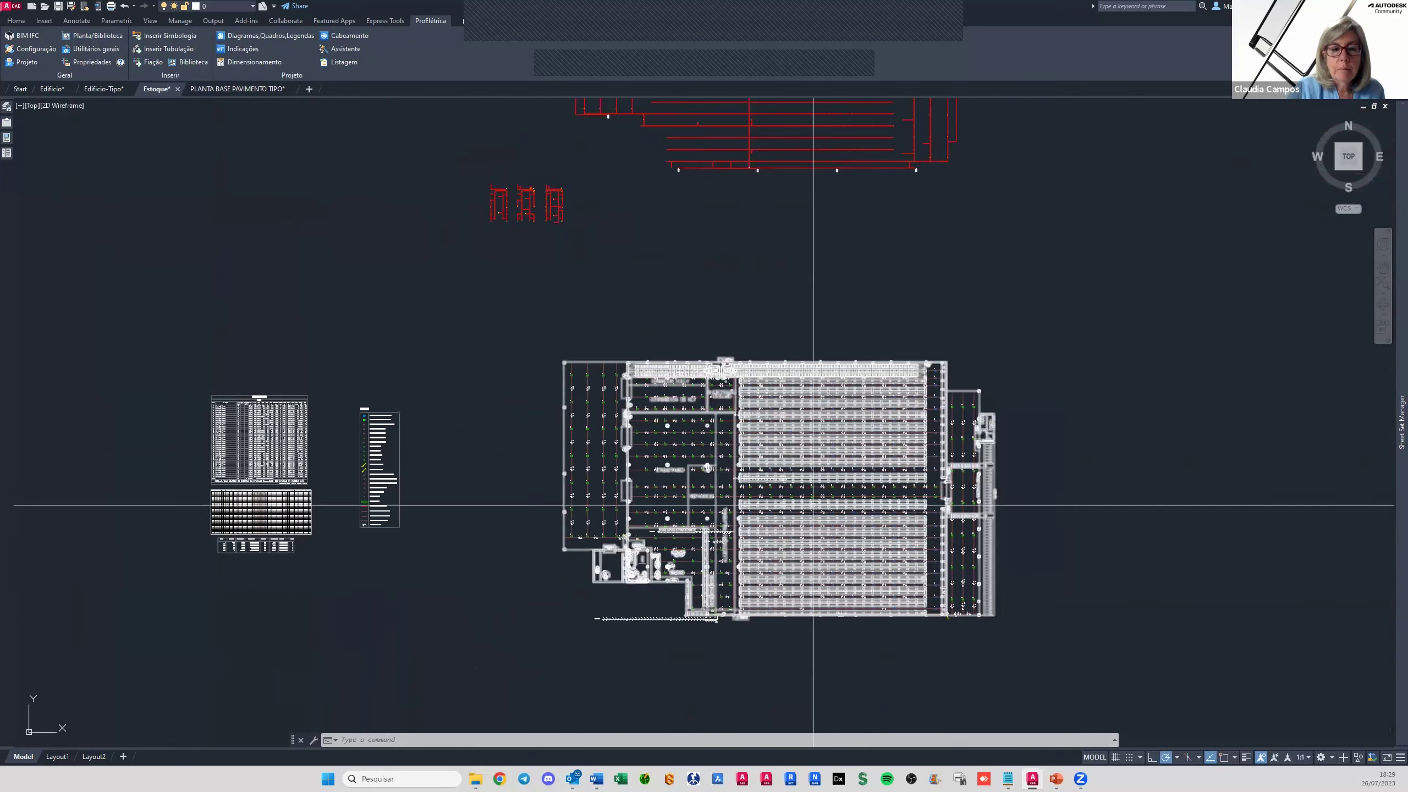
{"action": "left_click", "coordinate": [610, 299]}
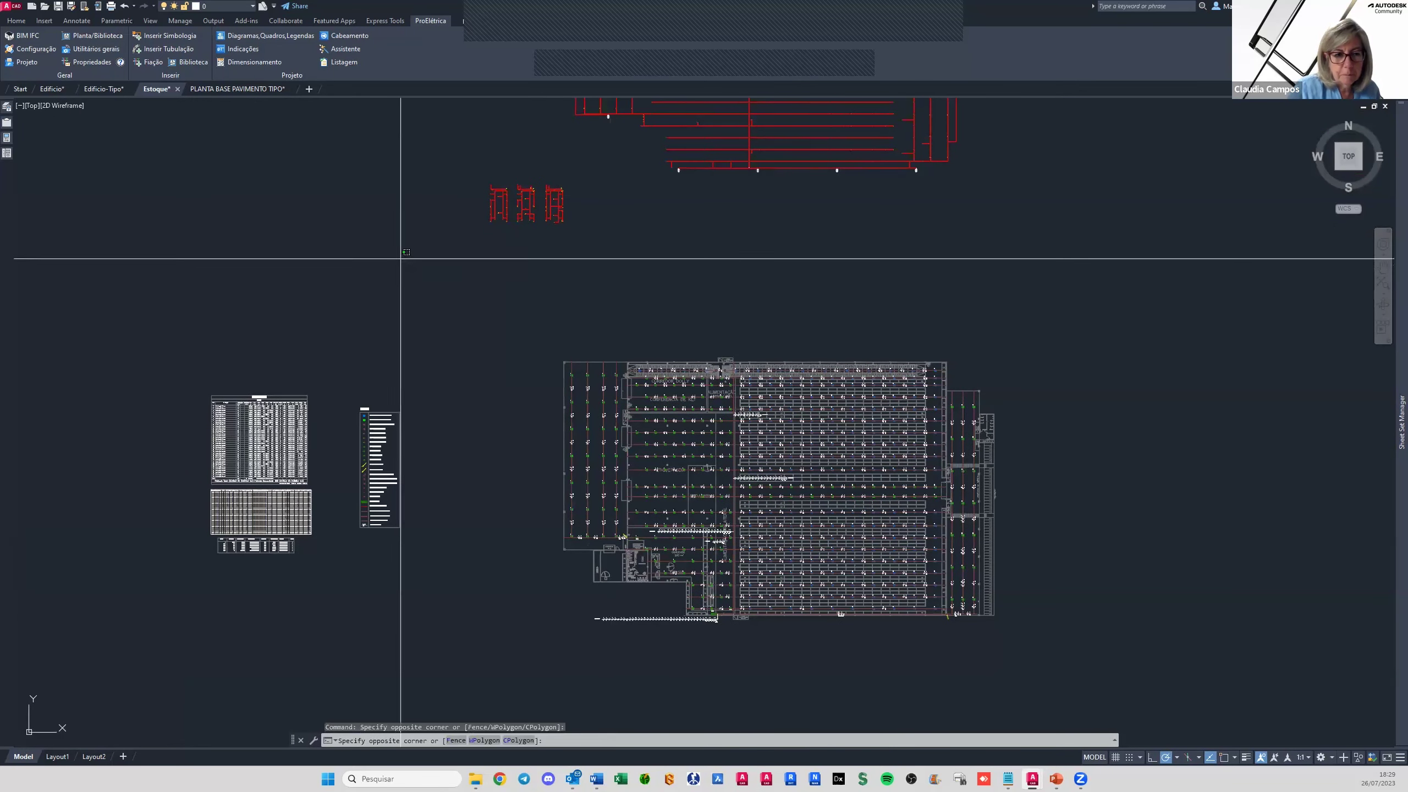
{"action": "middle_click_drag", "start_coordinate": [716, 296], "coordinate": [729, 326]}
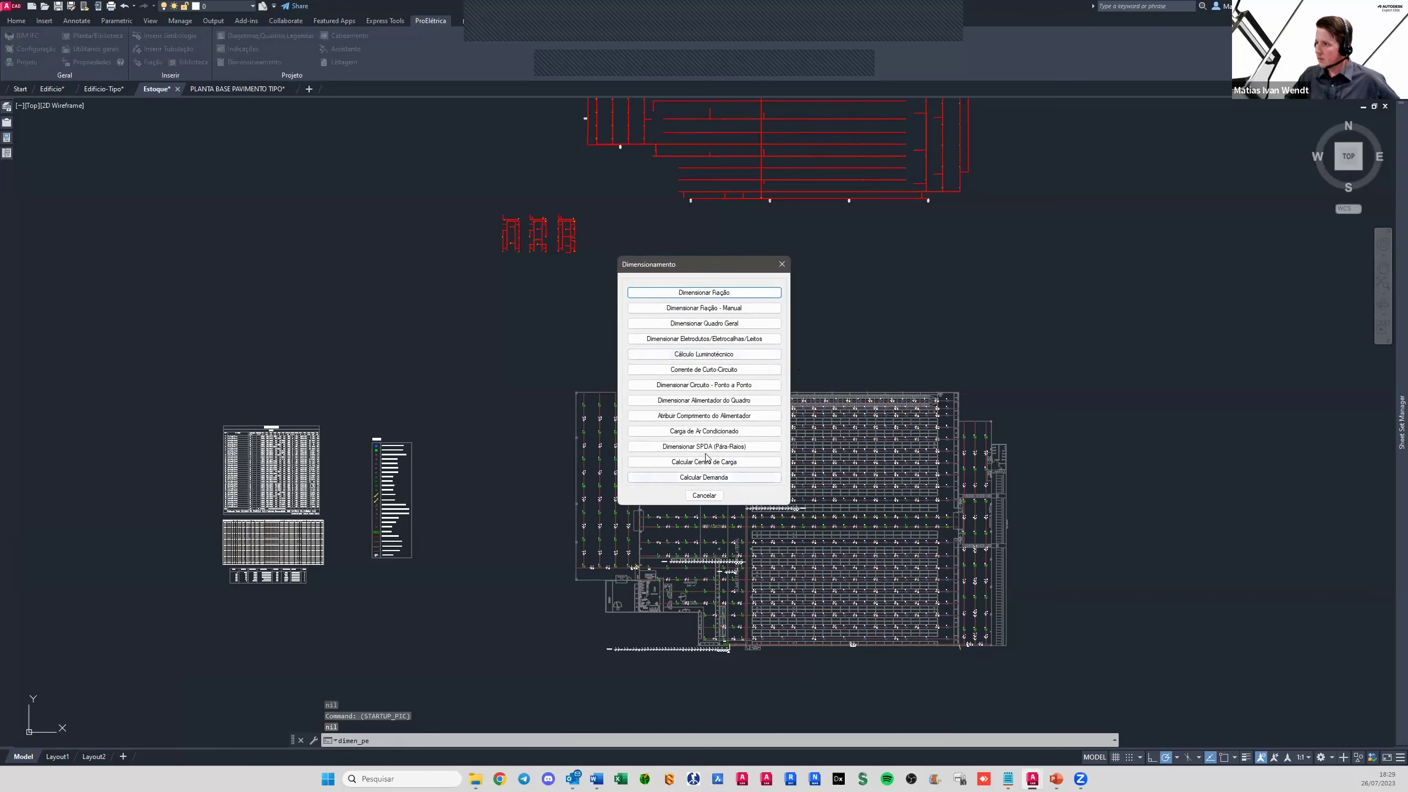
Start the SPDA sizing and load the saved Edifício Galileu project
{"action": "left_click", "coordinate": [703, 449]}
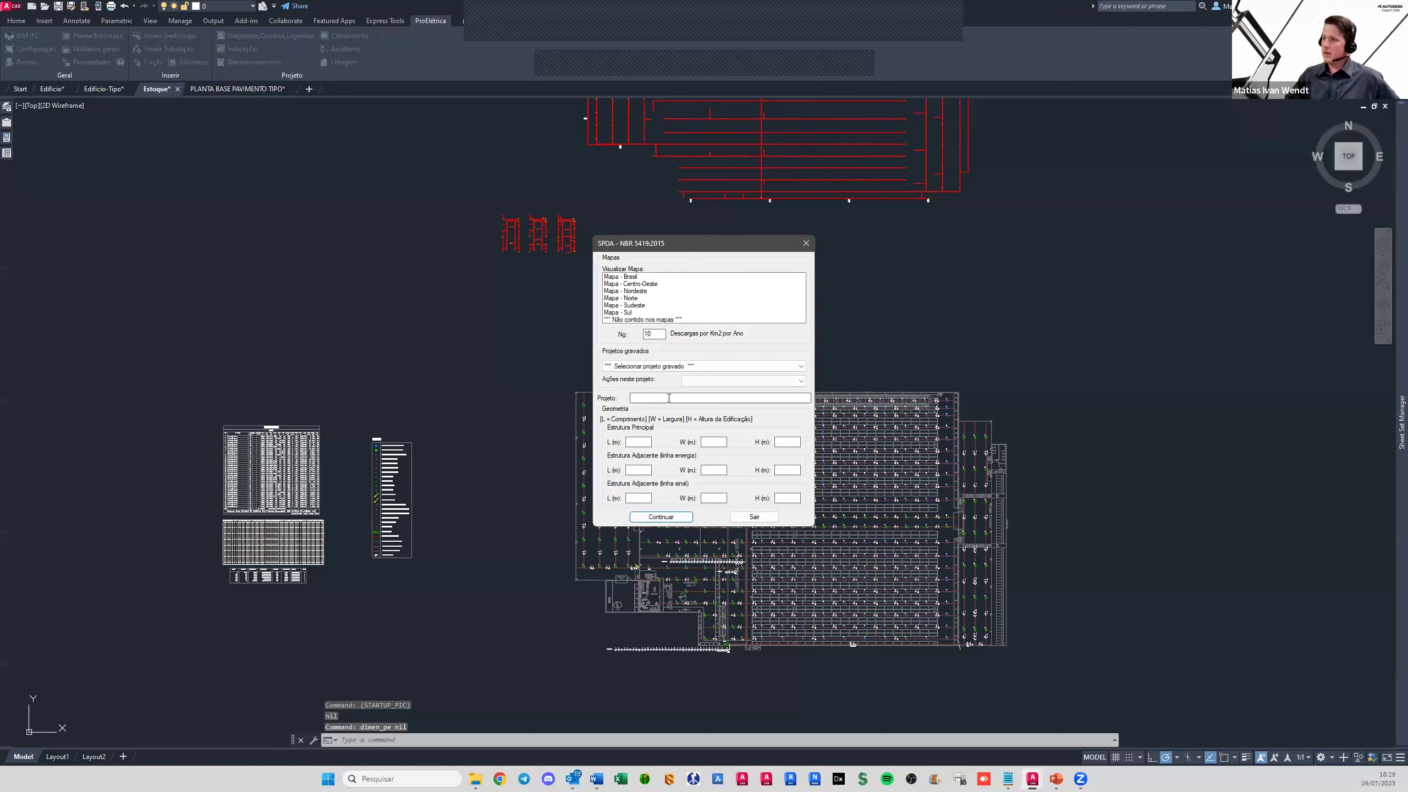
{"action": "left_click_drag", "start_coordinate": [671, 247], "coordinate": [528, 234]}
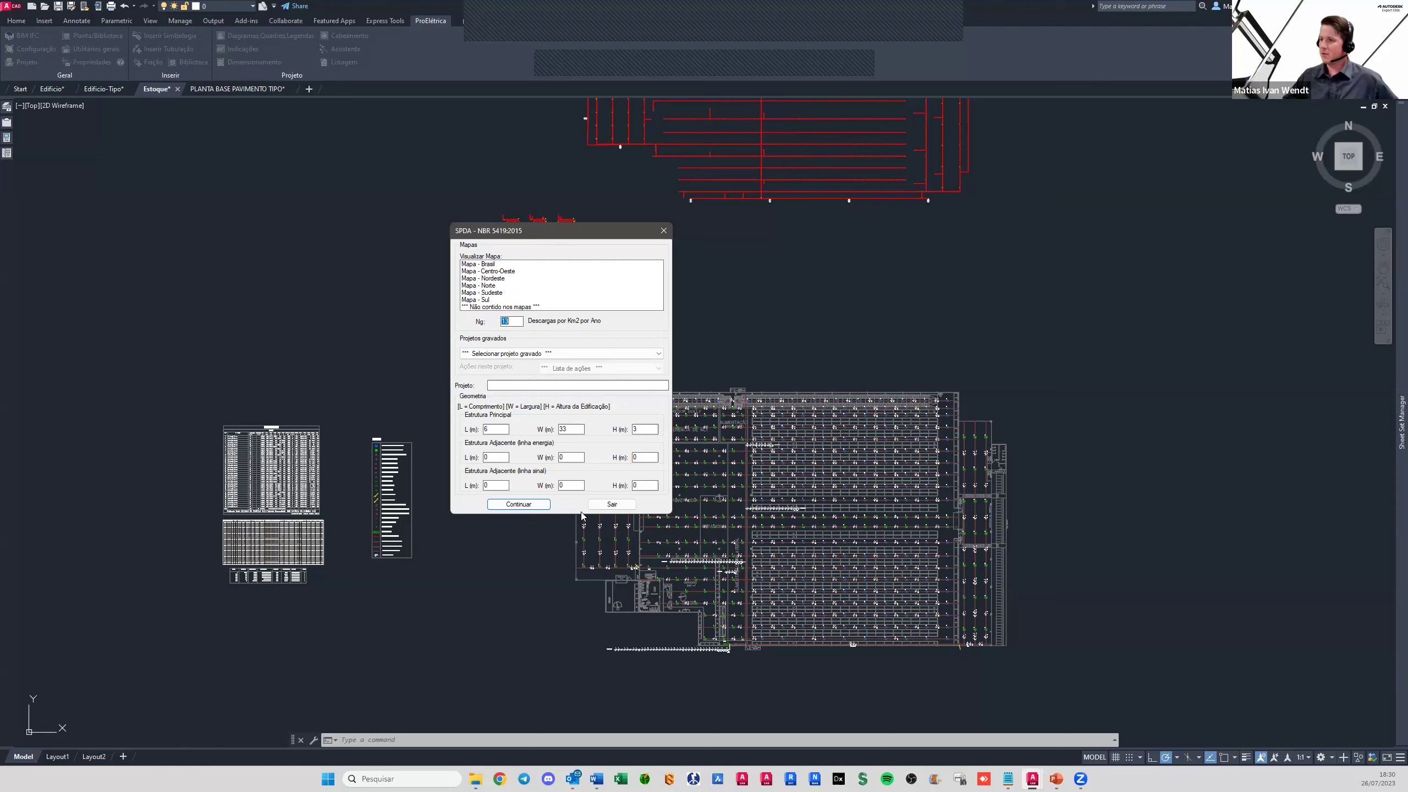
{"action": "left_click_drag", "start_coordinate": [557, 235], "coordinate": [564, 235]}
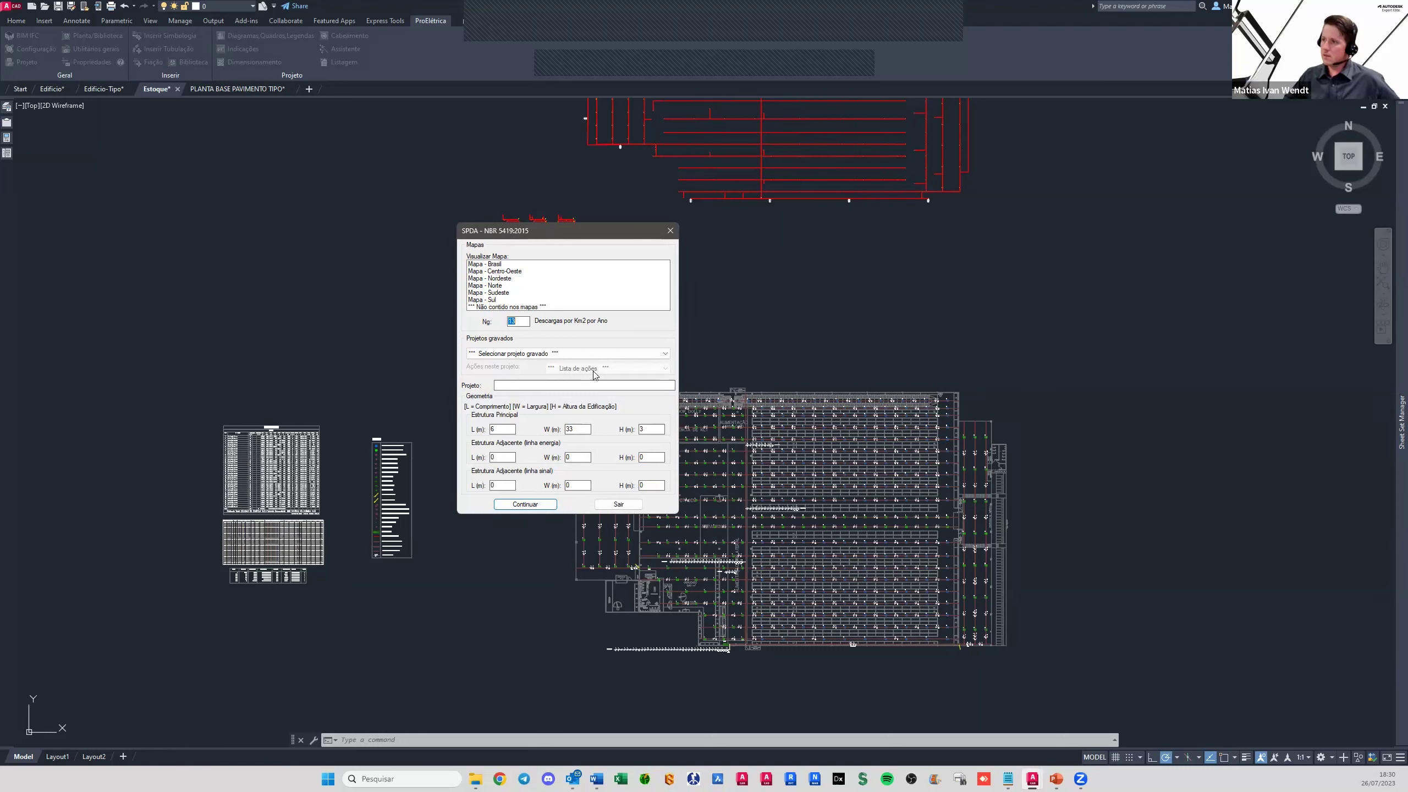
{"action": "left_click", "coordinate": [595, 354]}
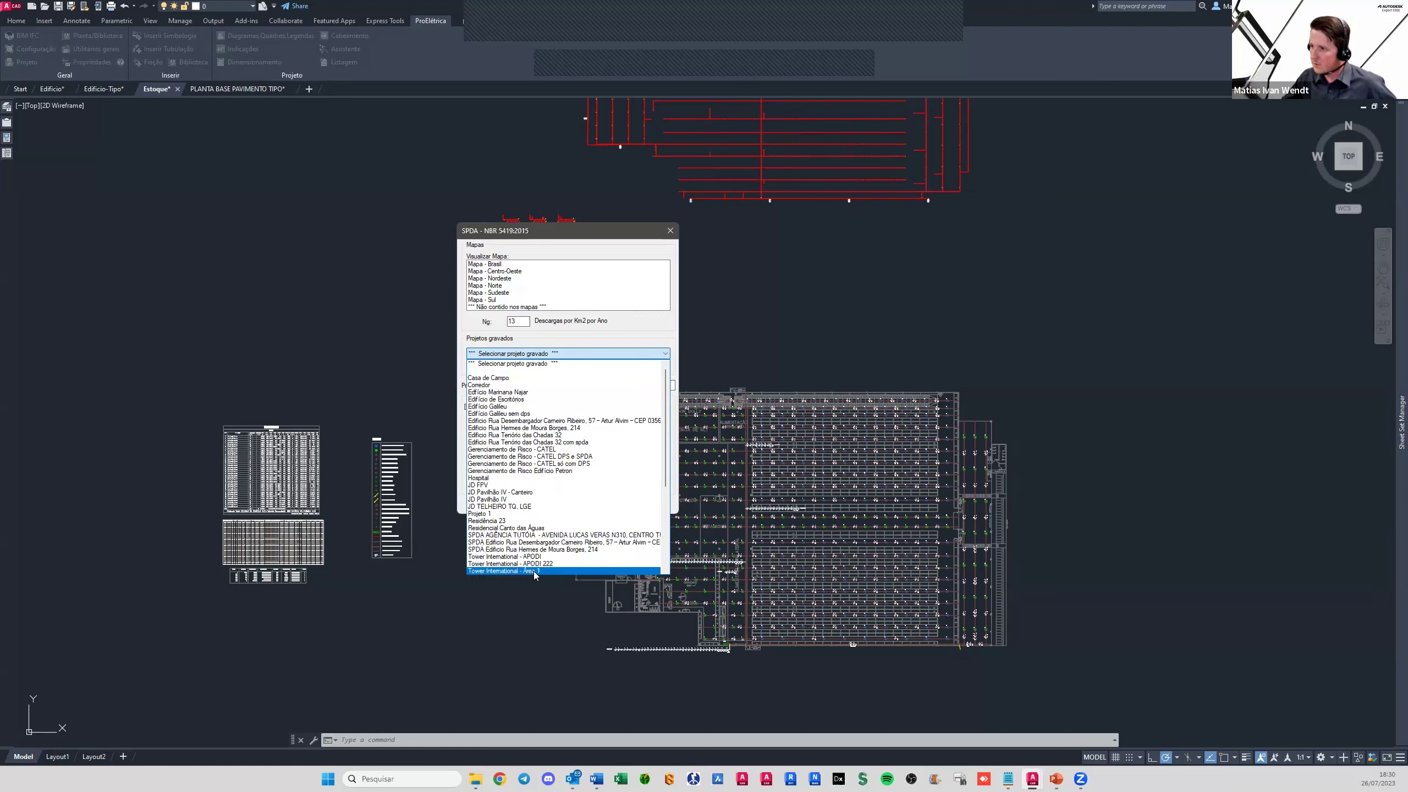
{"action": "left_click", "coordinate": [541, 406]}
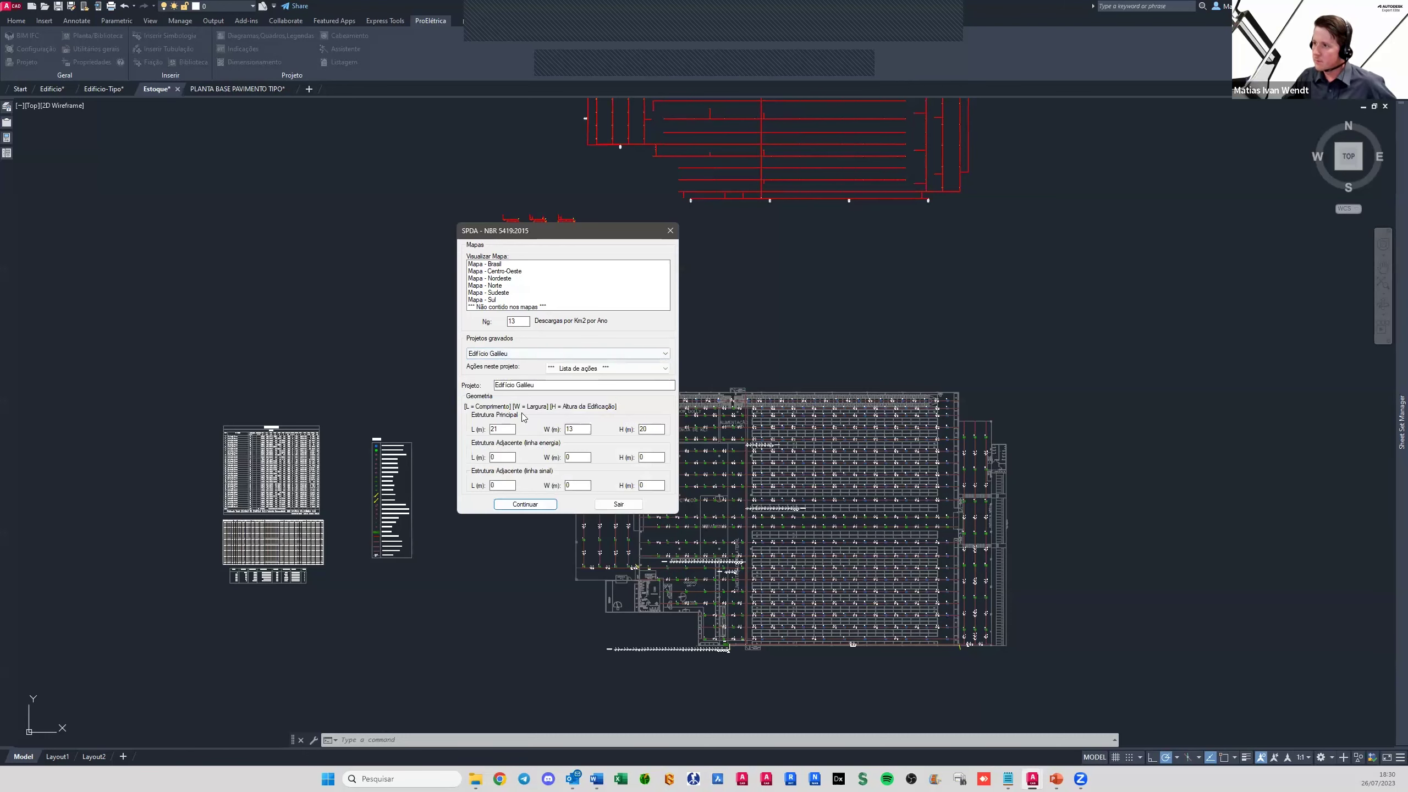
Continue through weighting factors, energy and signal lines, protection measures and failure probability
{"action": "left_click", "coordinate": [546, 506]}
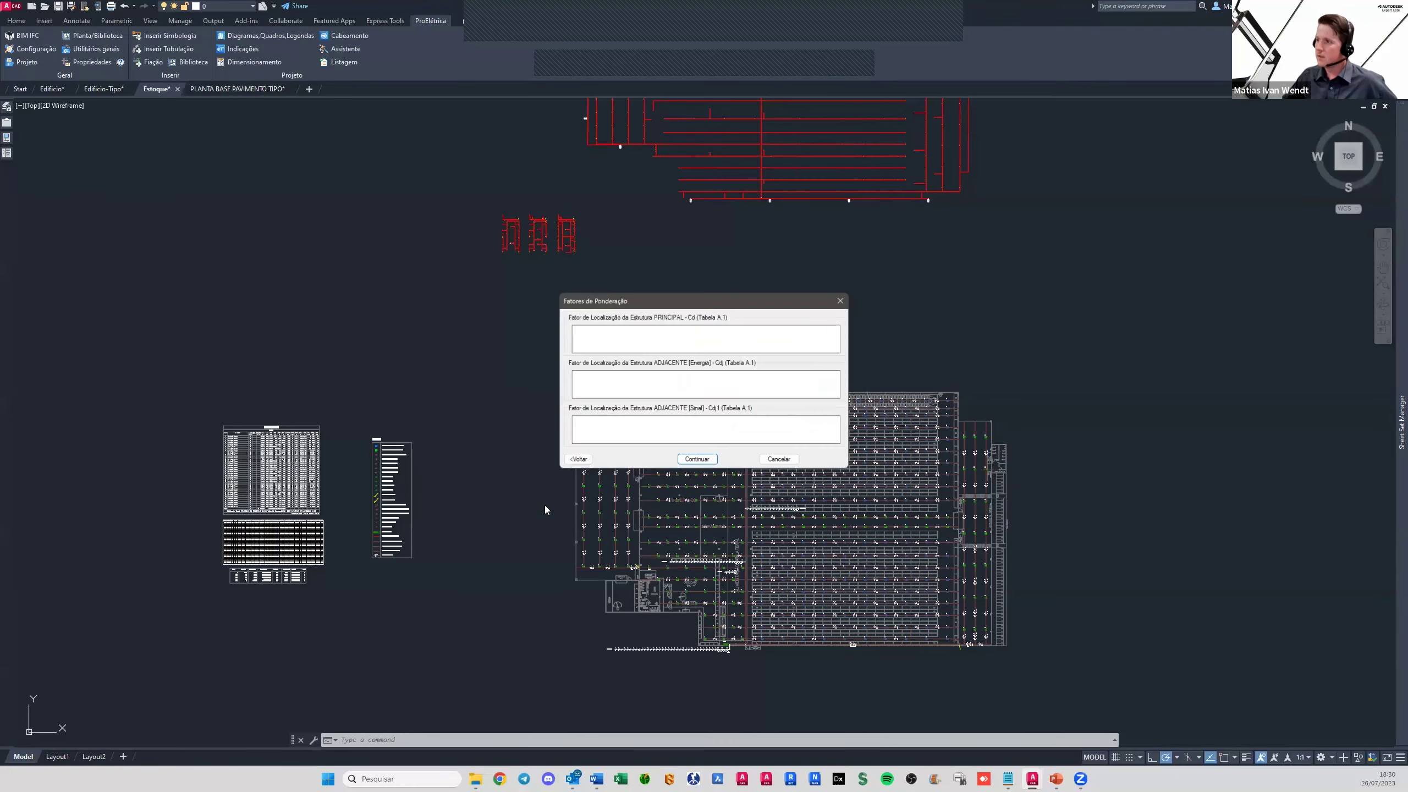
{"action": "left_click", "coordinate": [708, 464]}
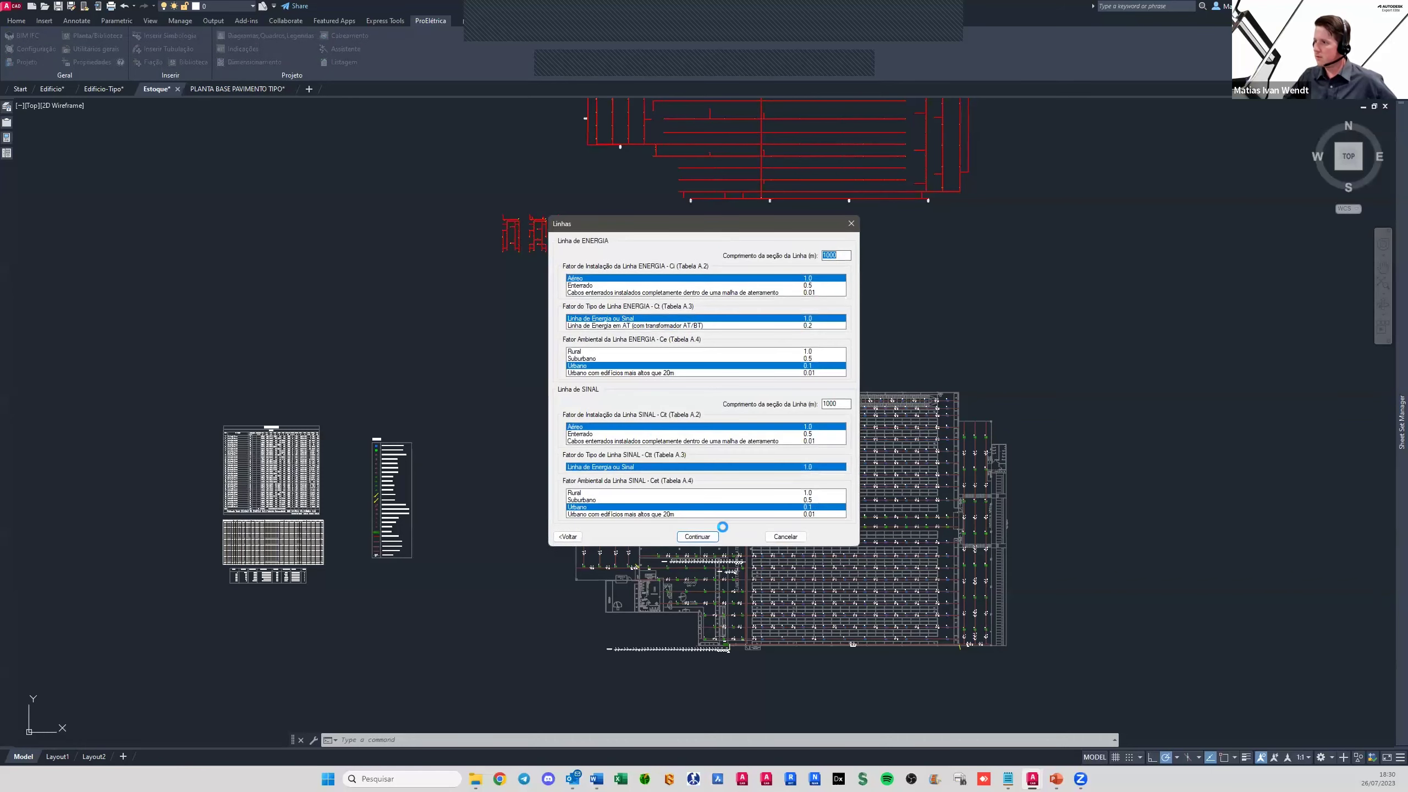
{"action": "left_click", "coordinate": [694, 536]}
{"action": "left_click", "coordinate": [689, 450]}
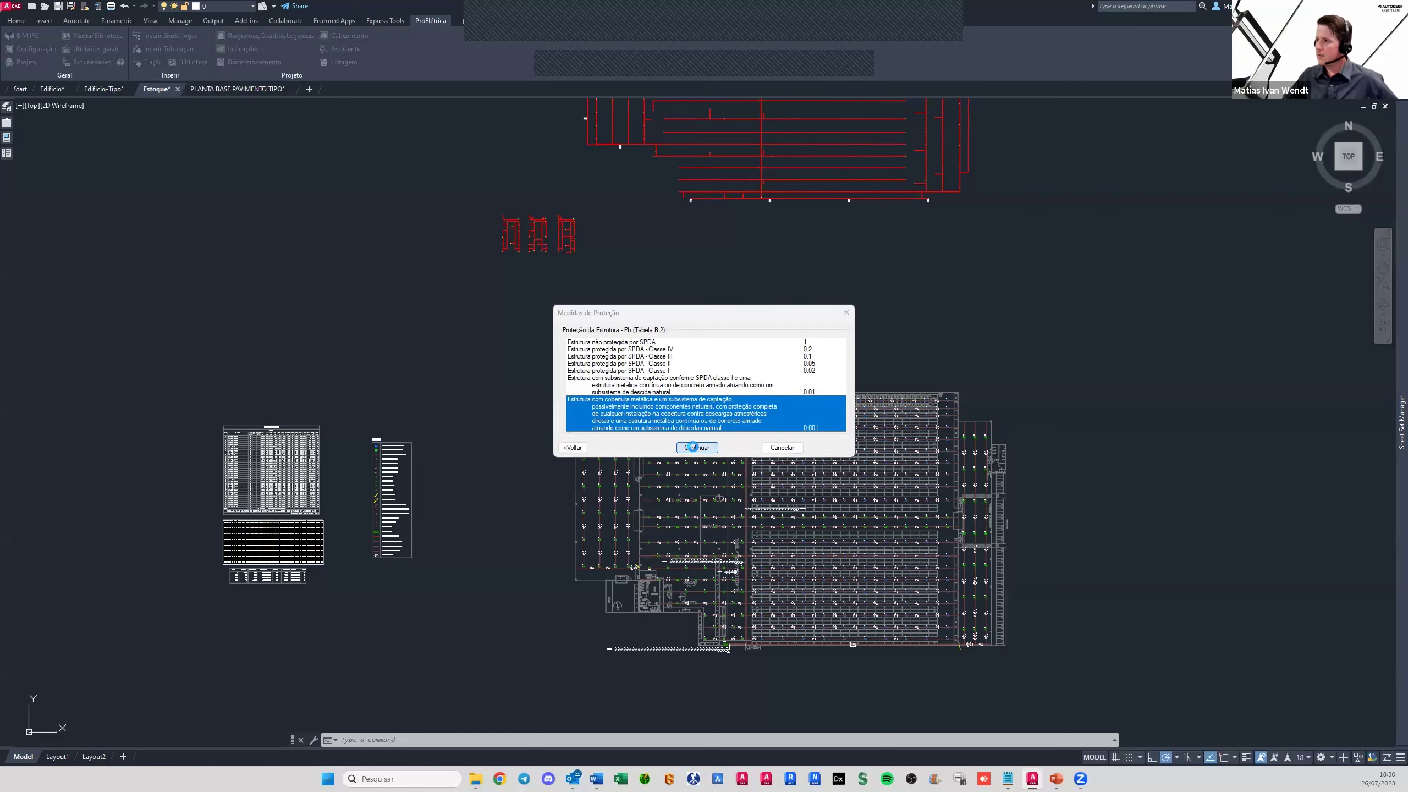
{"action": "left_click", "coordinate": [710, 559]}
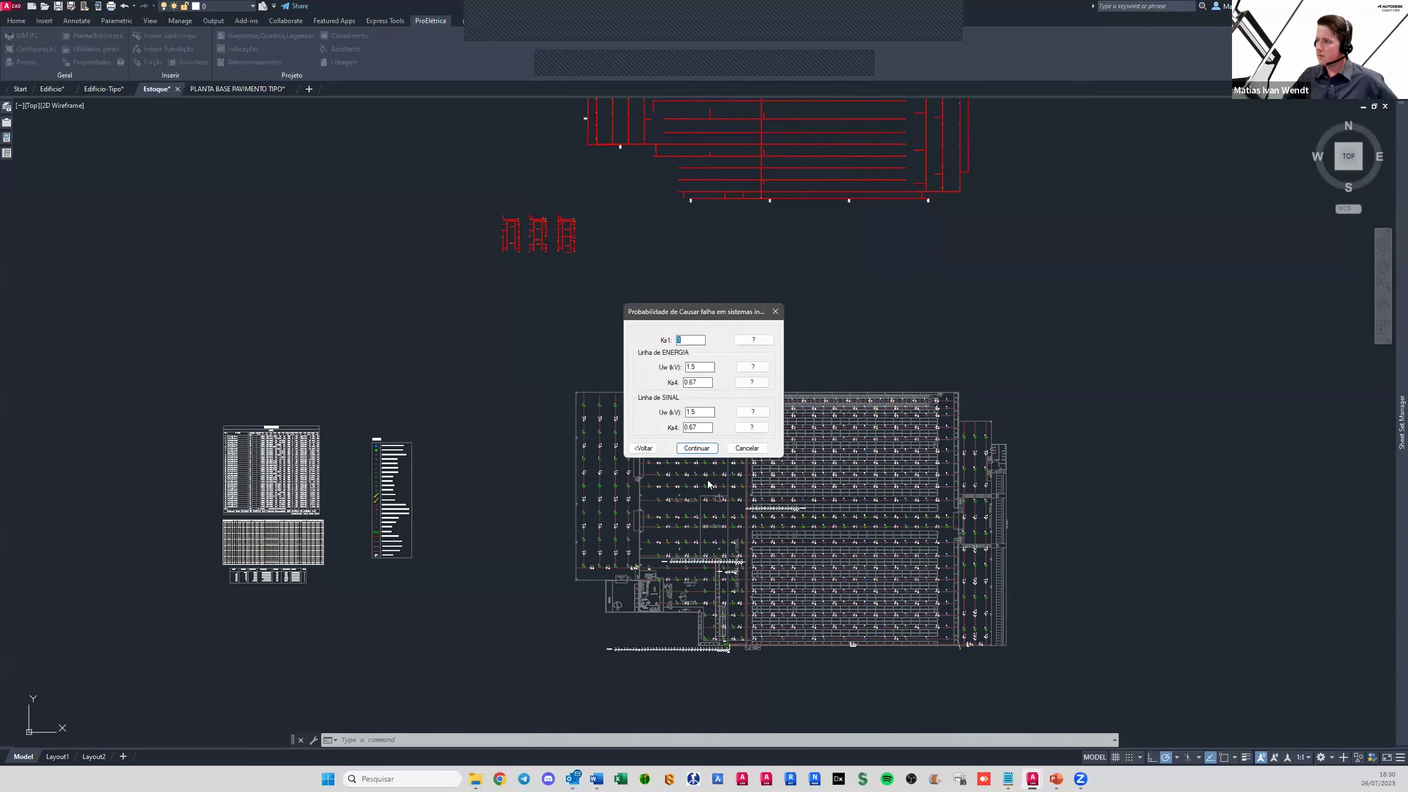
{"action": "left_click", "coordinate": [706, 453]}
Accept the zone and L1 settings, decline another zone, and close the R1 = 0.966 x 10⁻⁵ results
{"action": "left_click", "coordinate": [712, 509]}
{"action": "left_click", "coordinate": [708, 469]}
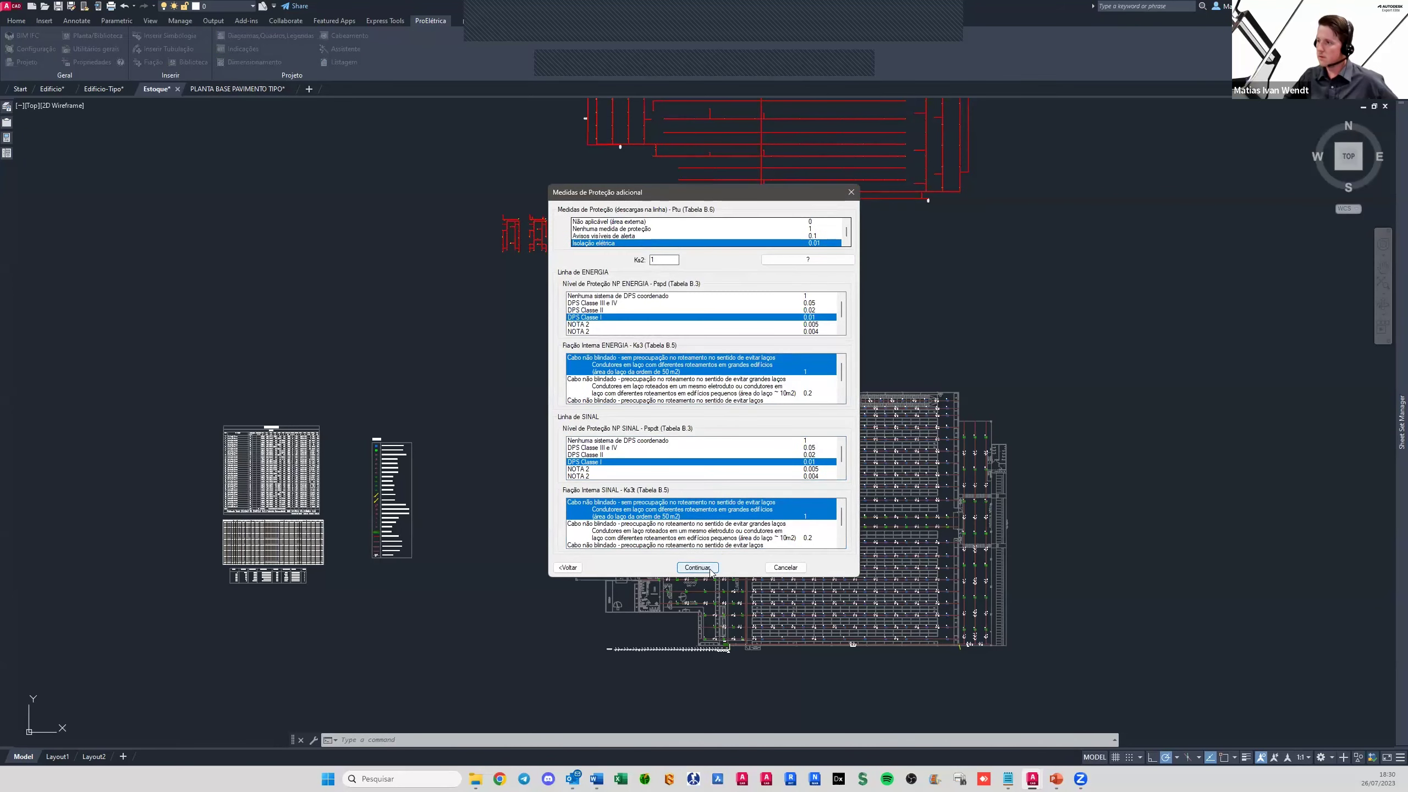
{"action": "left_click", "coordinate": [709, 568]}
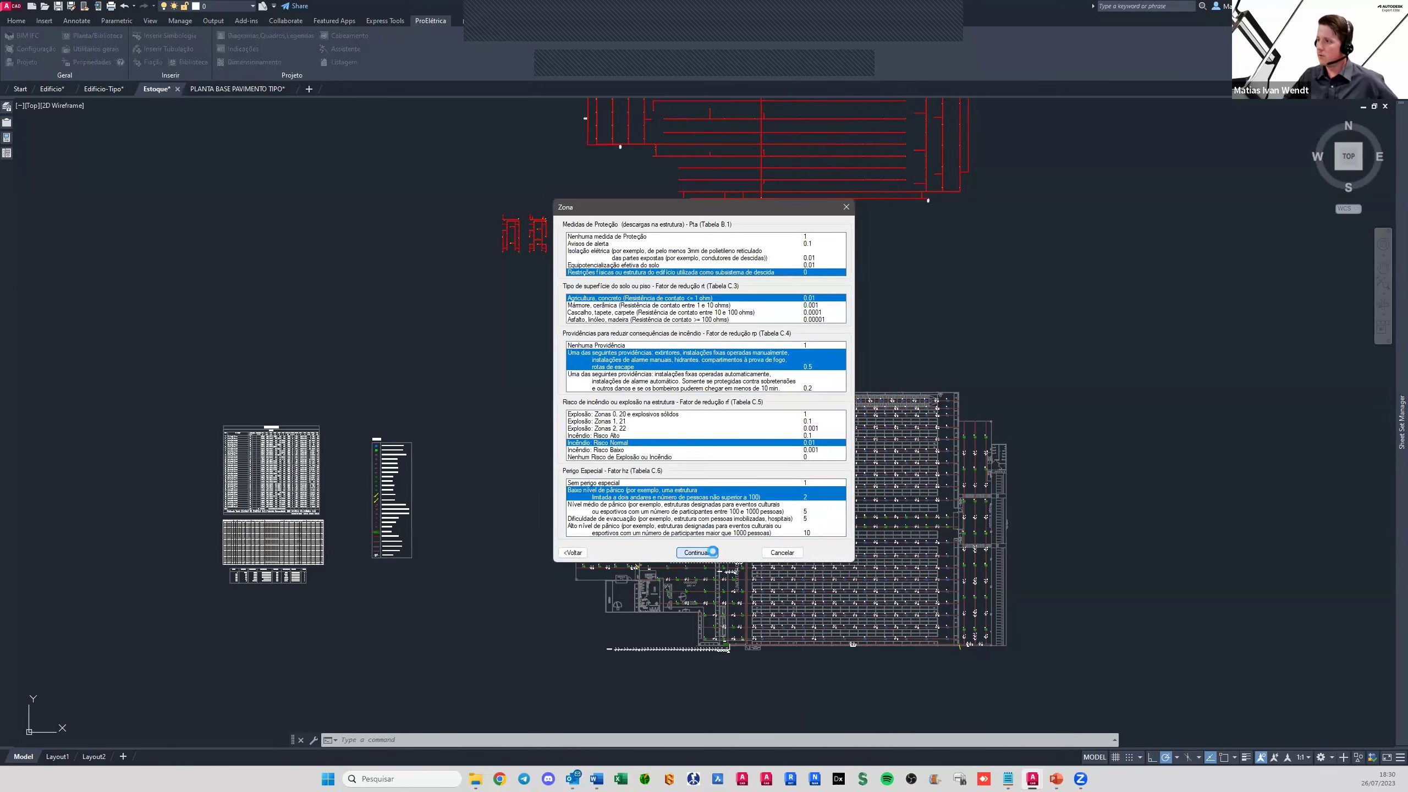
{"action": "left_click", "coordinate": [711, 552]}
{"action": "left_click", "coordinate": [699, 447]}
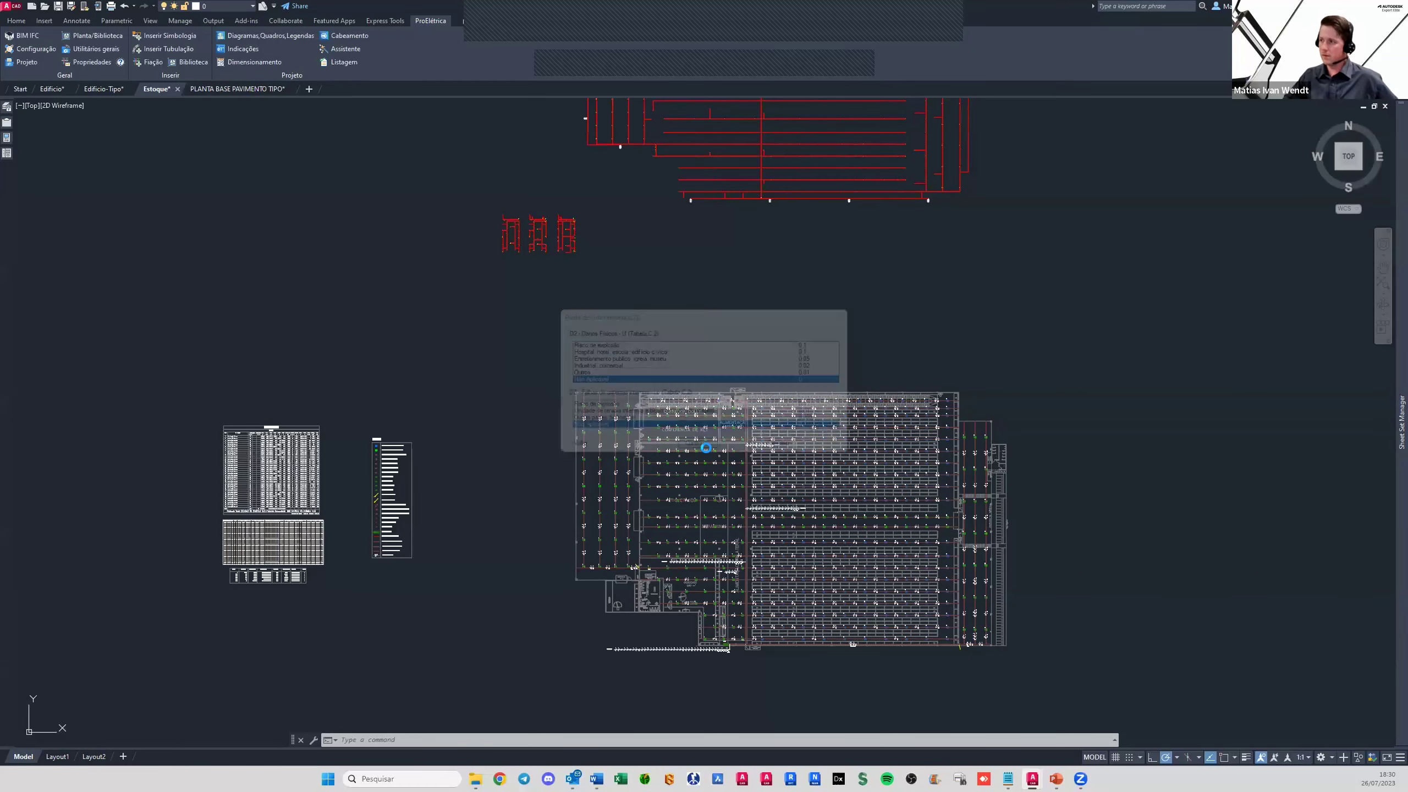
{"action": "left_click", "coordinate": [699, 413]}
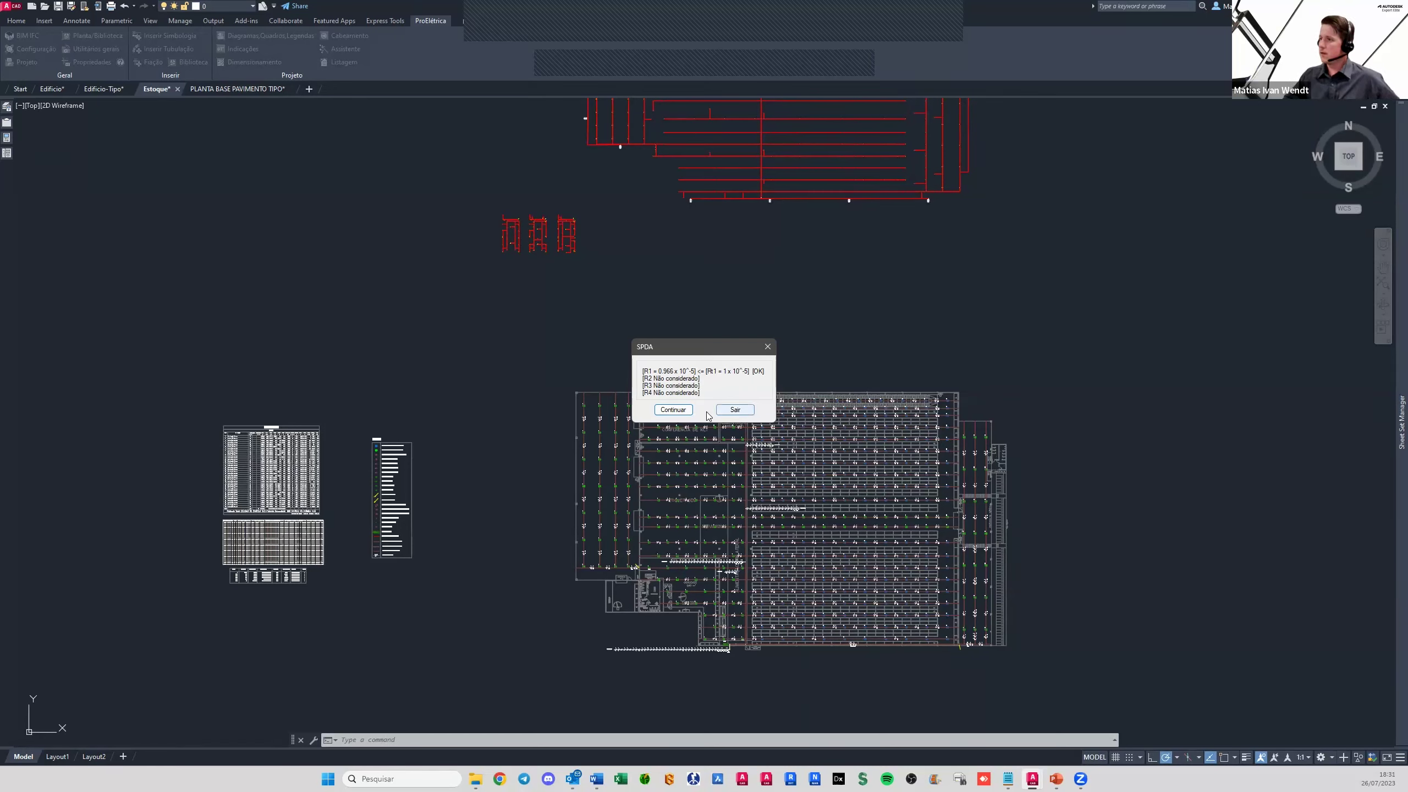
{"action": "left_click", "coordinate": [735, 410]}
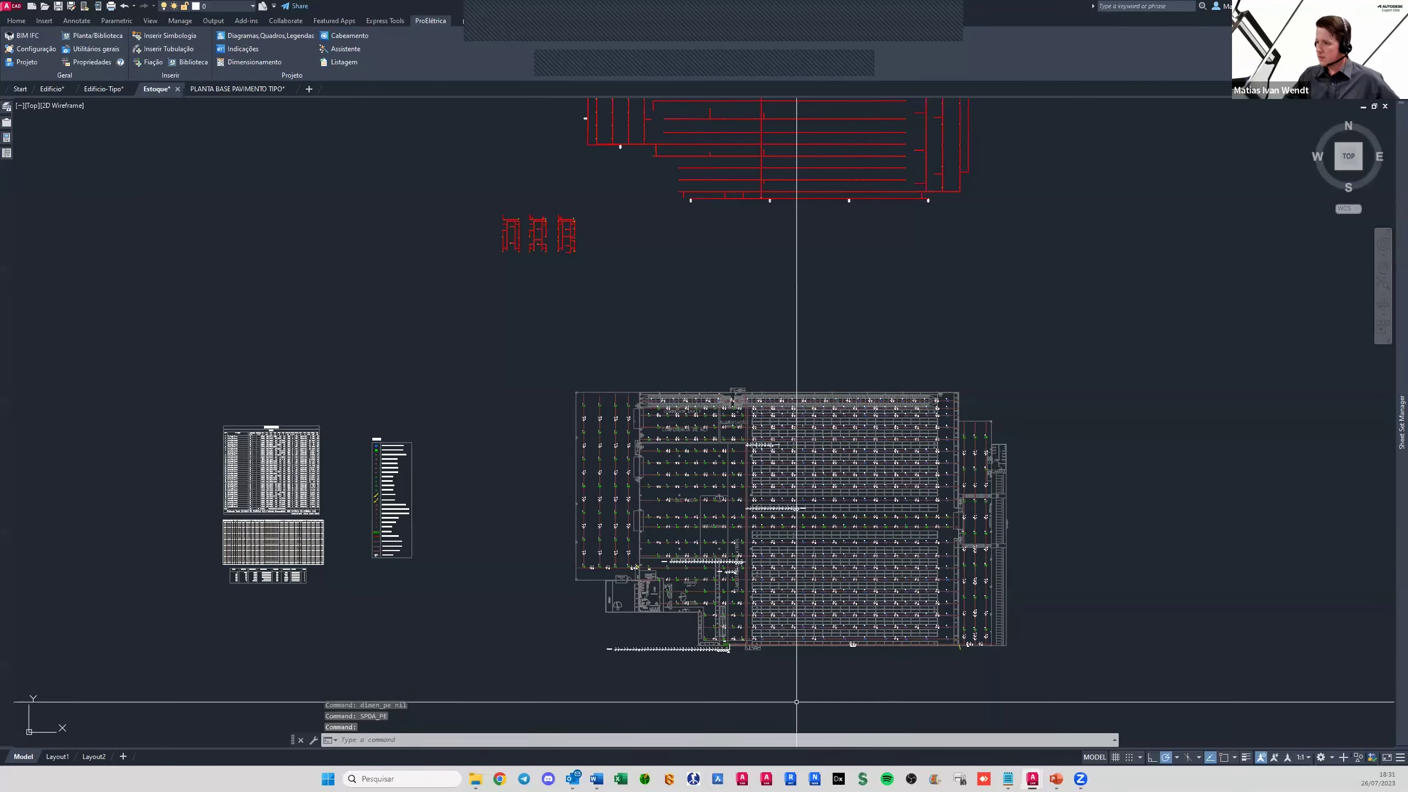
Bring the SPDA risk-analysis report forward in Word and scroll down to its Risco Total section
{"action": "left_click", "coordinate": [596, 778]}
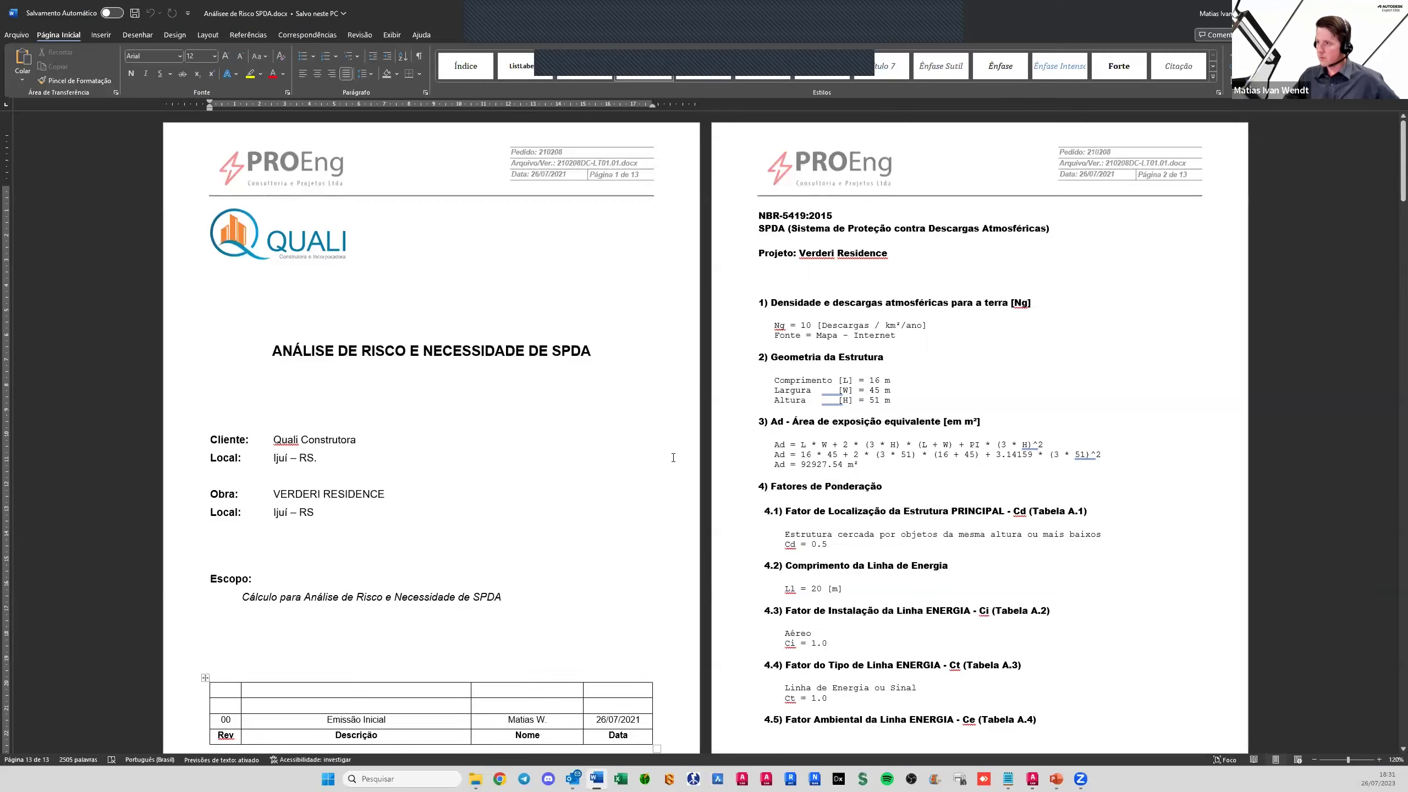
{"action": "scroll", "coordinate": [561, 329], "scroll_direction": "down", "scroll_amount": 5}
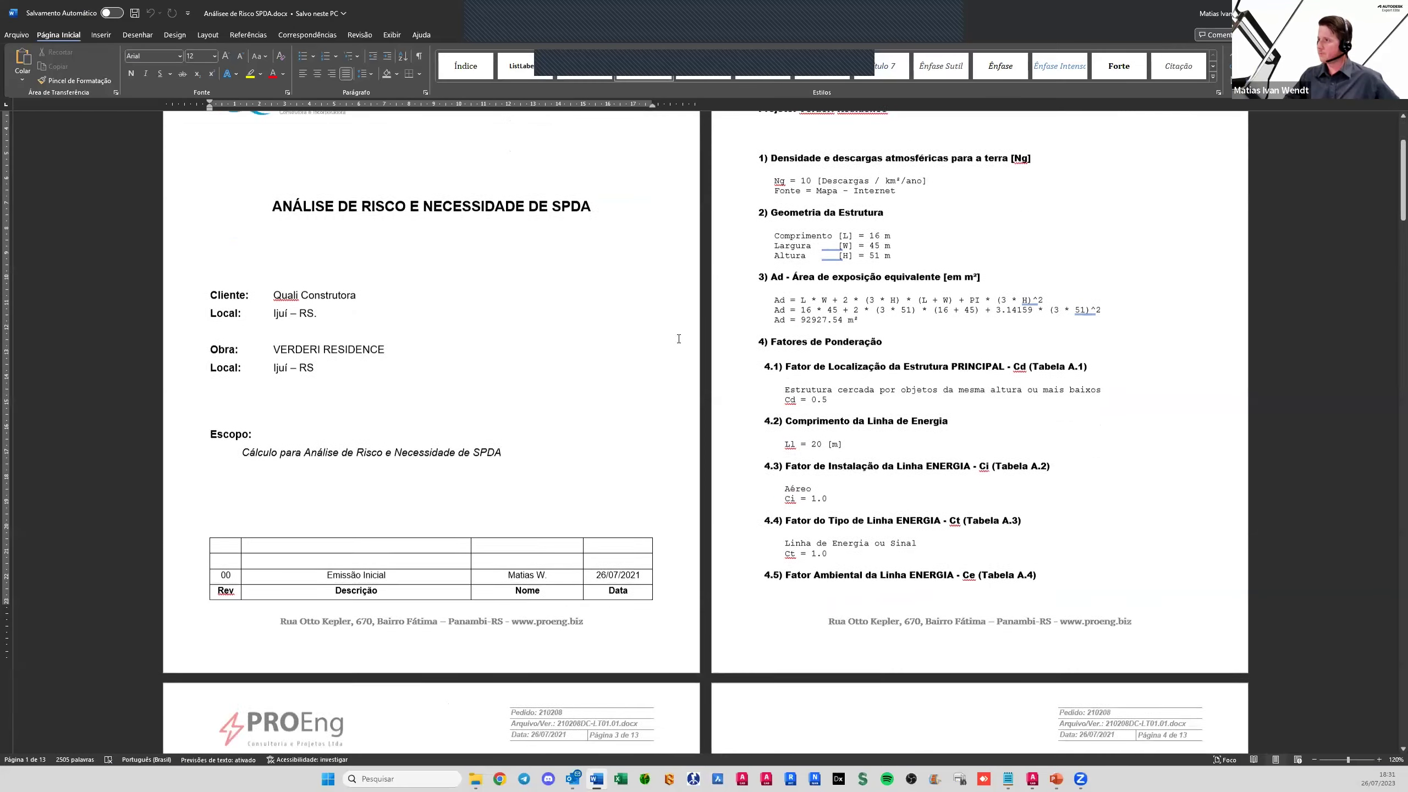
{"action": "scroll", "coordinate": [714, 339], "scroll_direction": "down", "scroll_amount": 6}
{"action": "scroll", "coordinate": [663, 351], "scroll_direction": "down", "scroll_amount": 6}
{"action": "scroll", "coordinate": [611, 363], "scroll_direction": "down", "scroll_amount": 6}
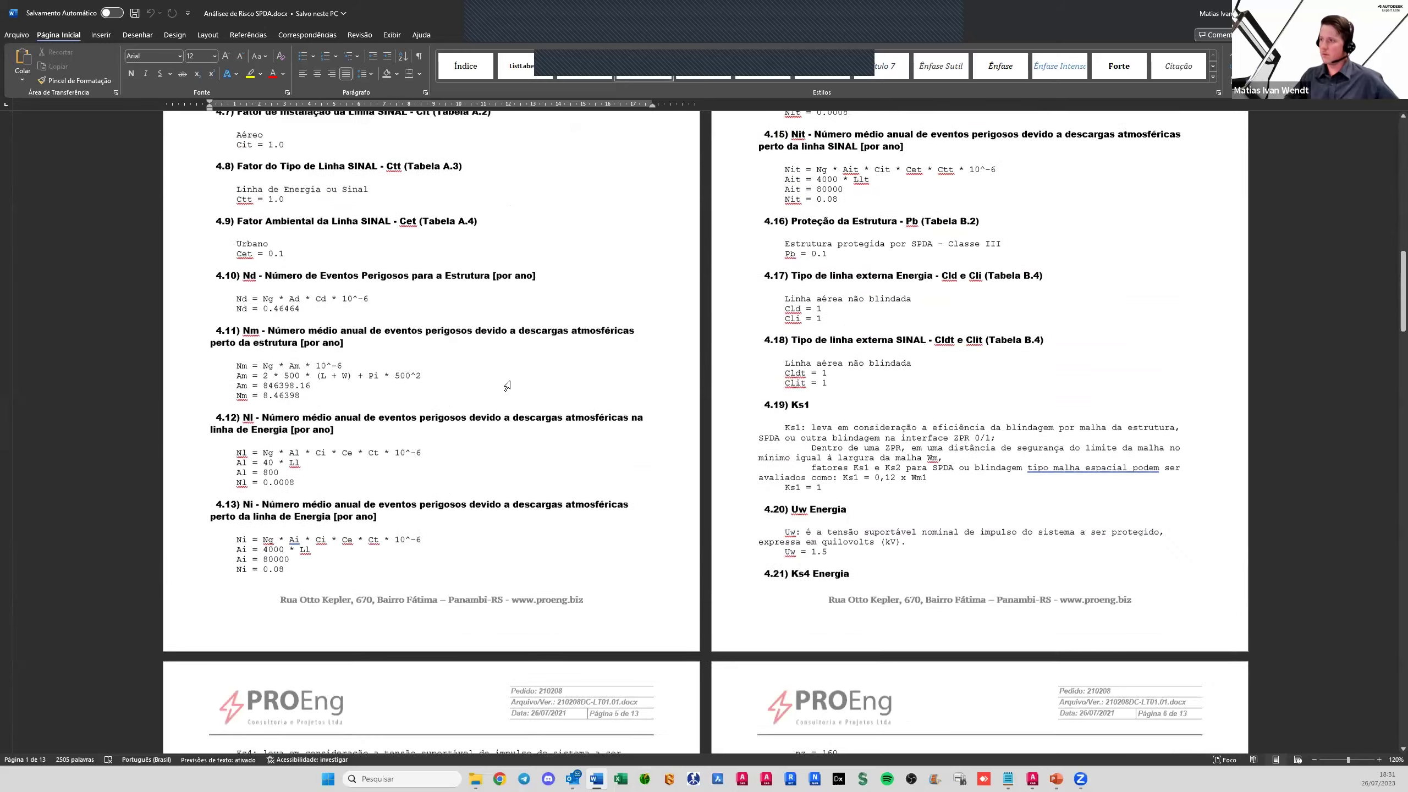
{"action": "scroll", "coordinate": [560, 375], "scroll_direction": "down", "scroll_amount": 6}
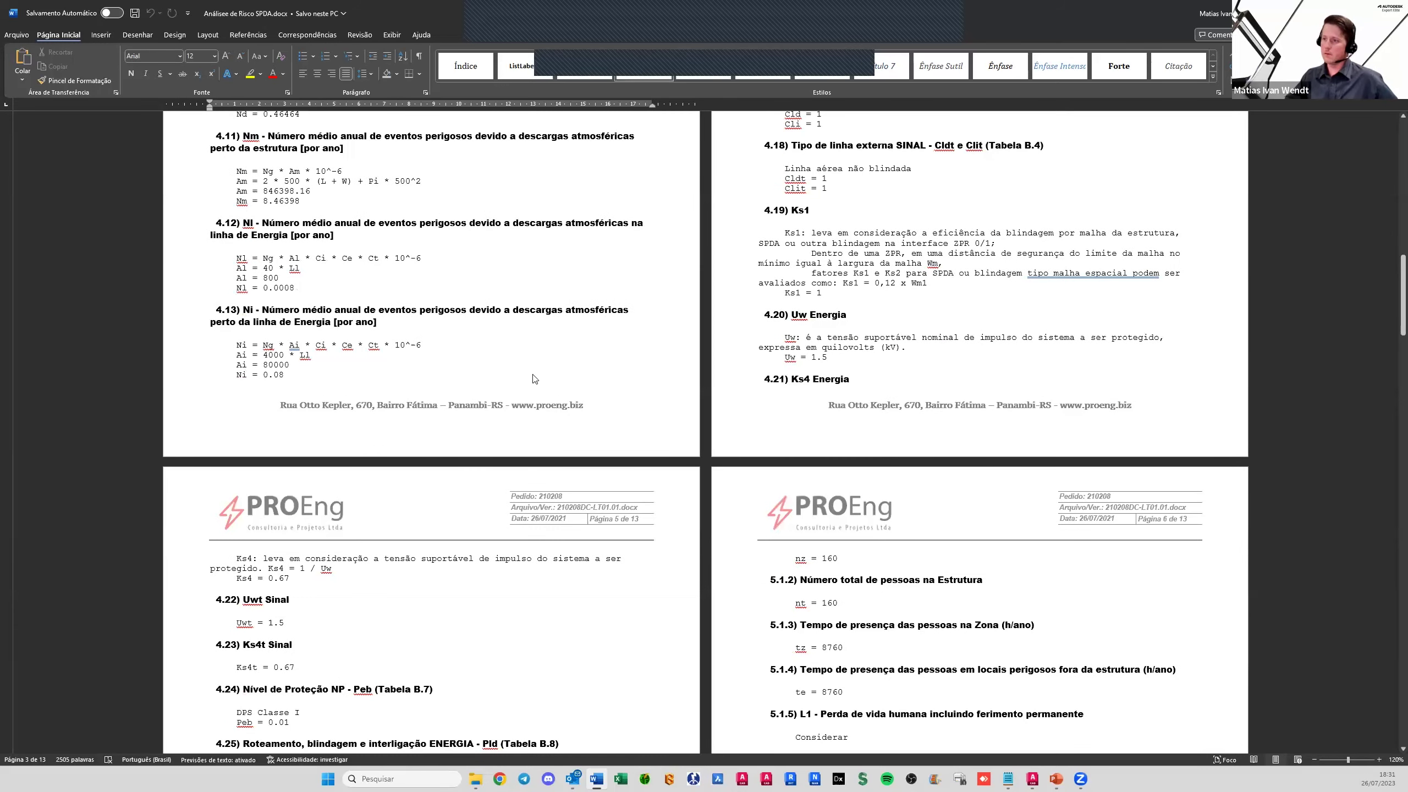
{"action": "scroll", "coordinate": [534, 379], "scroll_direction": "down", "scroll_amount": 4}
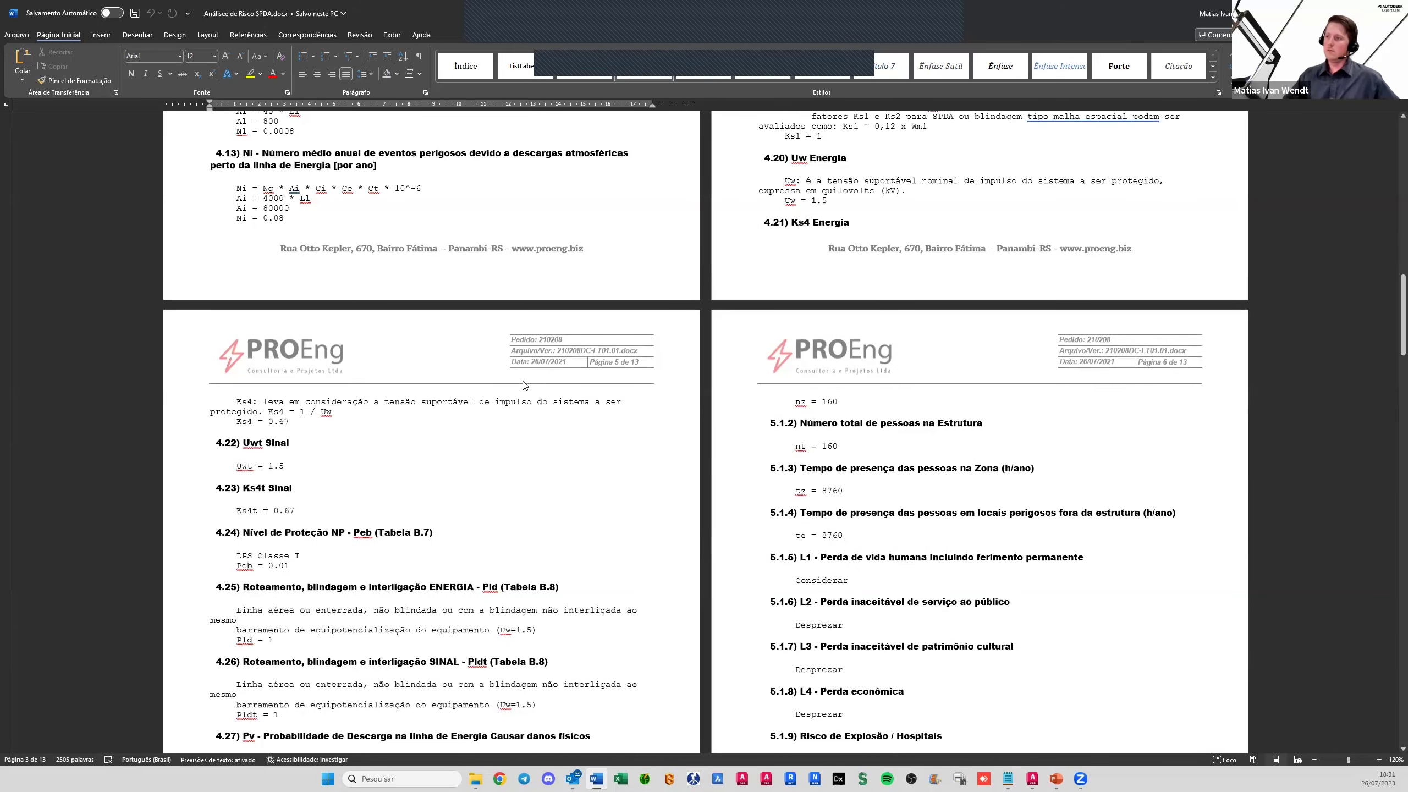
{"action": "scroll", "coordinate": [513, 419], "scroll_direction": "down", "scroll_amount": 5}
{"action": "scroll", "coordinate": [610, 421], "scroll_direction": "down", "scroll_amount": 8}
{"action": "scroll", "coordinate": [721, 425], "scroll_direction": "down", "scroll_amount": 6}
{"action": "scroll", "coordinate": [750, 426], "scroll_direction": "down", "scroll_amount": 5}
{"action": "scroll", "coordinate": [731, 422], "scroll_direction": "down", "scroll_amount": 12}
{"action": "scroll", "coordinate": [715, 419], "scroll_direction": "down", "scroll_amount": 8}
{"action": "scroll", "coordinate": [693, 414], "scroll_direction": "down", "scroll_amount": 6}
{"action": "scroll", "coordinate": [692, 414], "scroll_direction": "down", "scroll_amount": 10}
{"action": "scroll", "coordinate": [1013, 403], "scroll_direction": "down", "scroll_amount": 1}
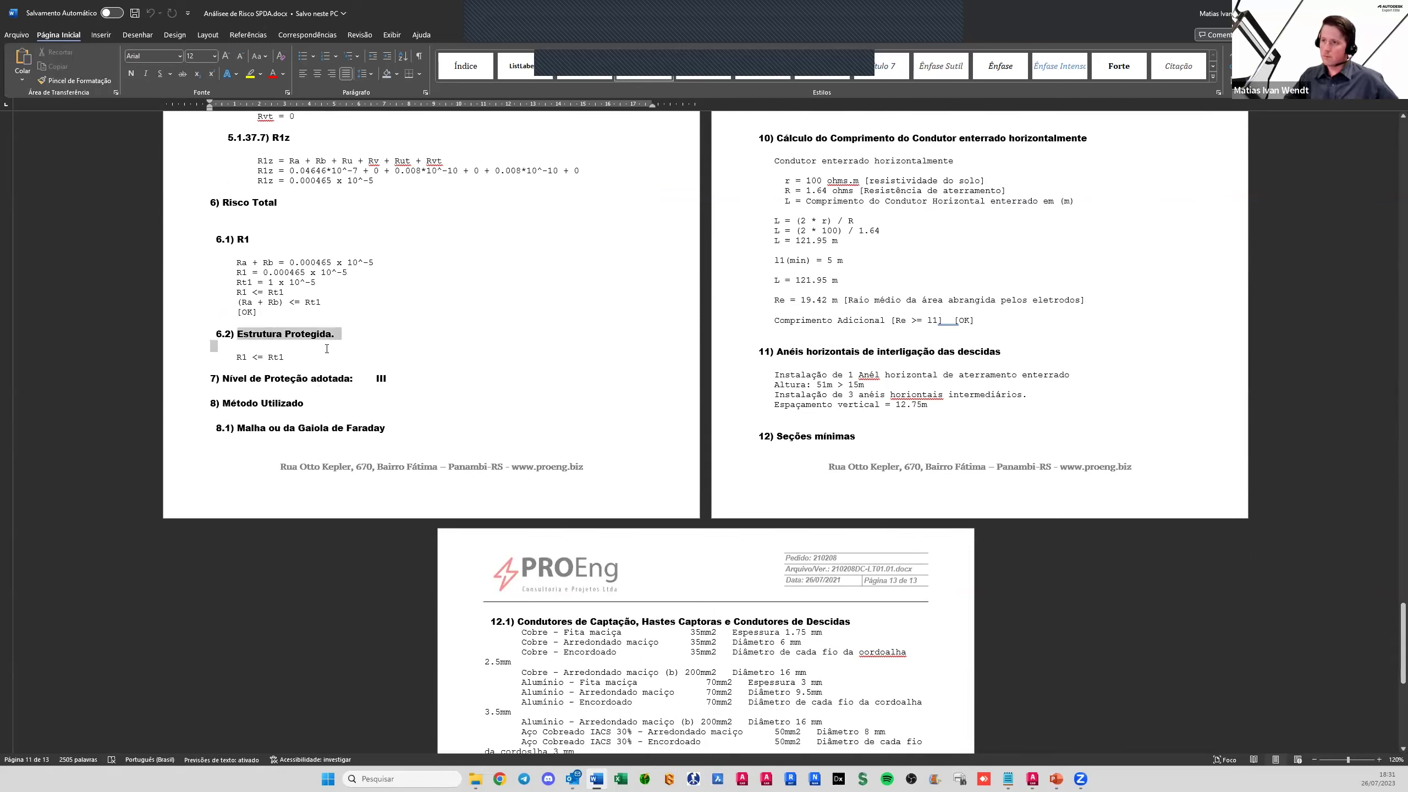
Highlight the Estrutura Protegida conclusion and the adopted protection level III
{"action": "left_click_drag", "start_coordinate": [280, 334], "coordinate": [333, 366]}
{"action": "left_click", "coordinate": [349, 370]}
{"action": "double_click", "coordinate": [361, 381]}
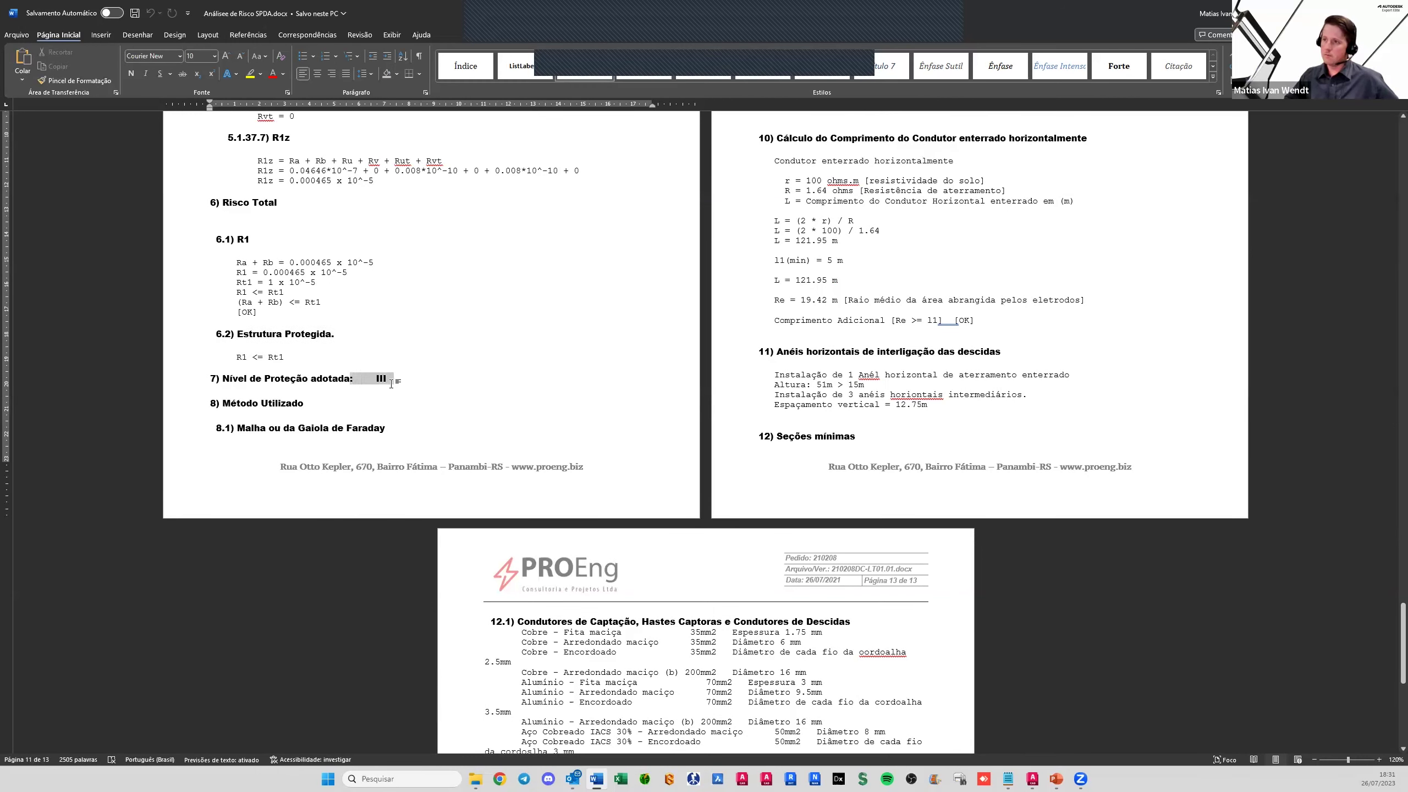
{"action": "left_click", "coordinate": [399, 384]}
{"action": "scroll", "coordinate": [721, 412], "scroll_direction": "up", "scroll_amount": 1}
{"action": "scroll", "coordinate": [721, 412], "scroll_direction": "up", "scroll_amount": 3}
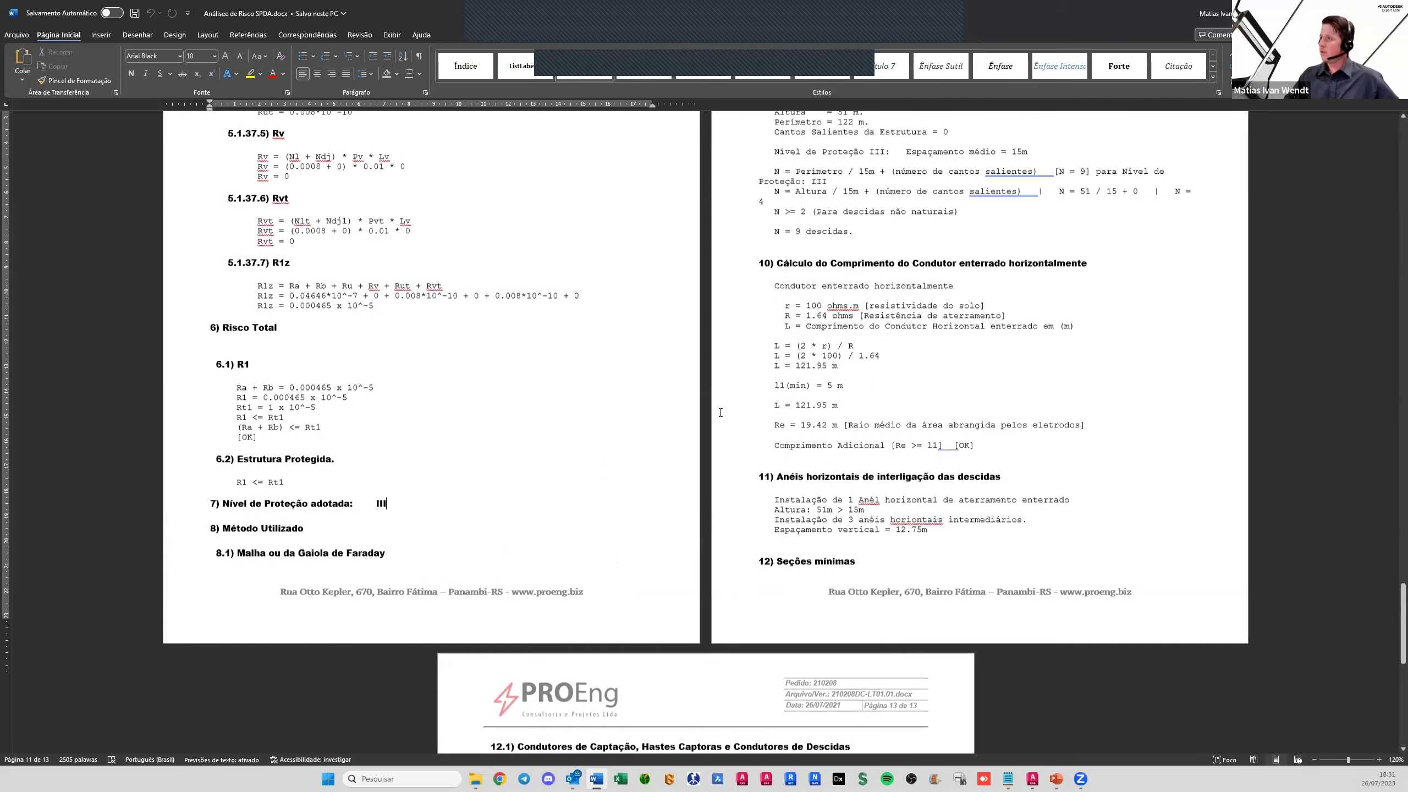
{"action": "scroll", "coordinate": [817, 387], "scroll_direction": "up", "scroll_amount": 4}
Highlight the down-conductor count and the section 10 and section 11 text
{"action": "left_click_drag", "start_coordinate": [899, 391], "coordinate": [826, 392]}
{"action": "left_click", "coordinate": [909, 436]}
{"action": "scroll", "coordinate": [917, 461], "scroll_direction": "down", "scroll_amount": 2}
{"action": "left_click_drag", "start_coordinate": [917, 461], "coordinate": [1001, 504]}
{"action": "left_click", "coordinate": [923, 535]}
{"action": "scroll", "coordinate": [923, 535], "scroll_direction": "down", "scroll_amount": 2}
{"action": "scroll", "coordinate": [923, 536], "scroll_direction": "down", "scroll_amount": 2}
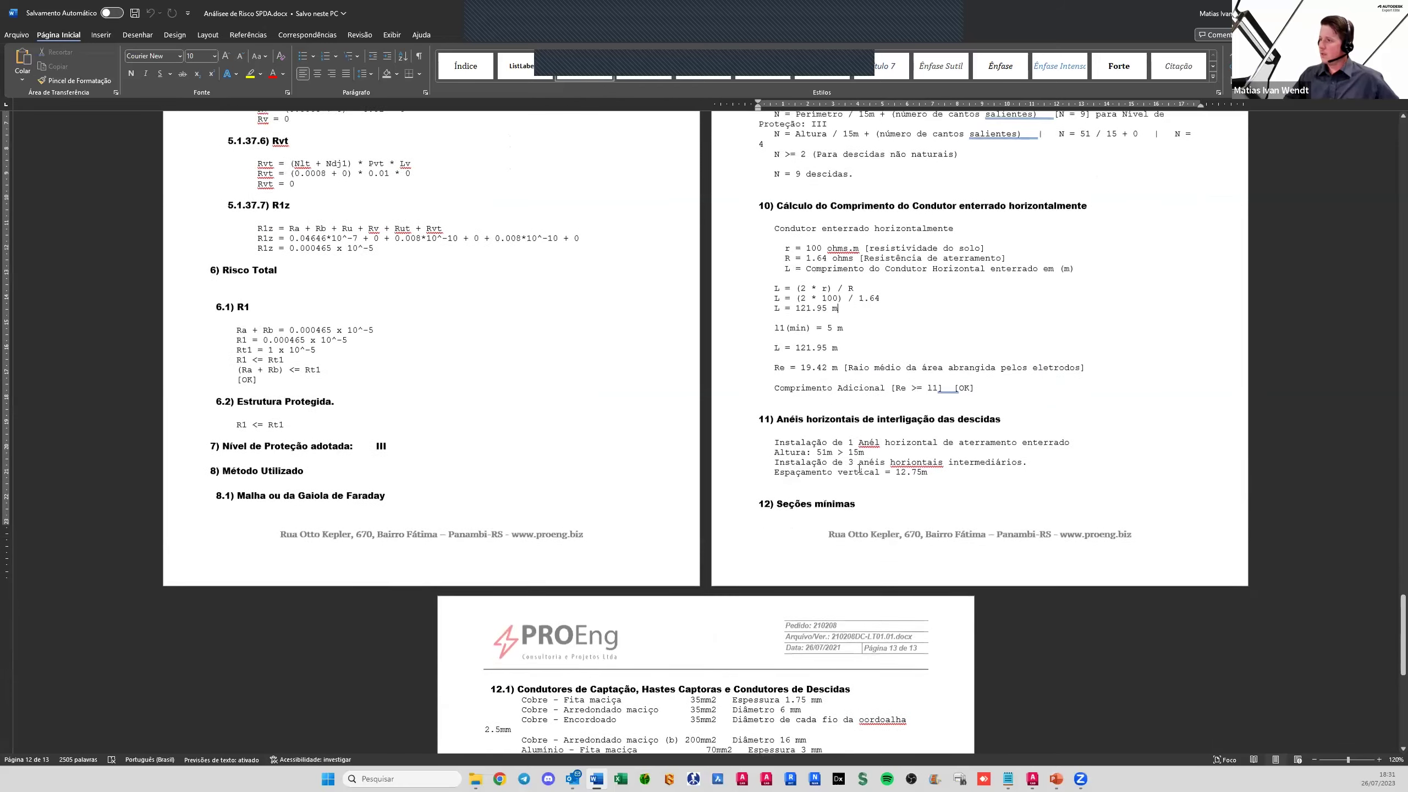
{"action": "left_click_drag", "start_coordinate": [761, 403], "coordinate": [1015, 466]}
{"action": "left_click", "coordinate": [1016, 466]}
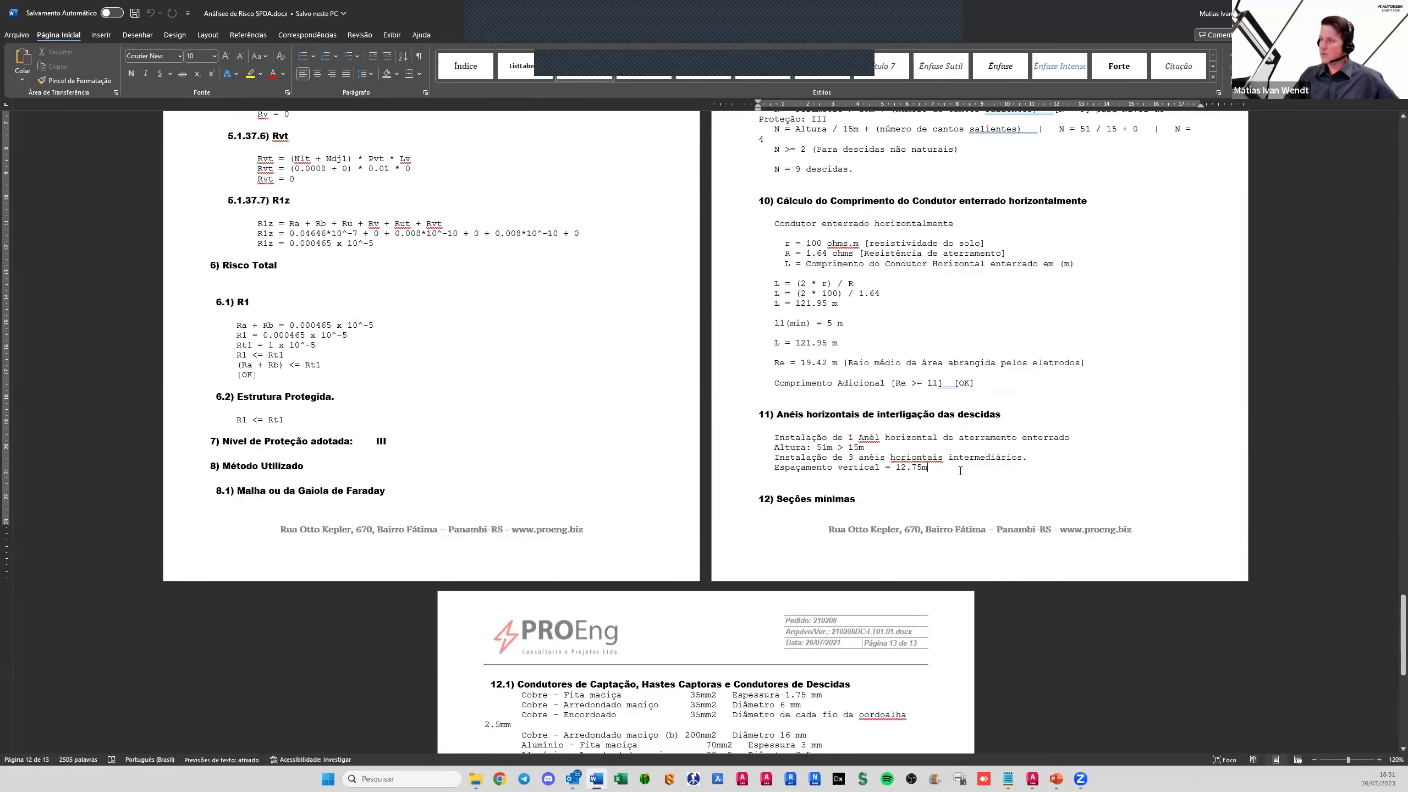
Highlight the Seções mínimas heading and scroll through the page 13 minimum cross-section tables
{"action": "scroll", "coordinate": [1016, 466], "scroll_direction": "down", "scroll_amount": 3}
{"action": "left_click_drag", "start_coordinate": [777, 342], "coordinate": [852, 357]}
{"action": "left_click", "coordinate": [642, 558]}
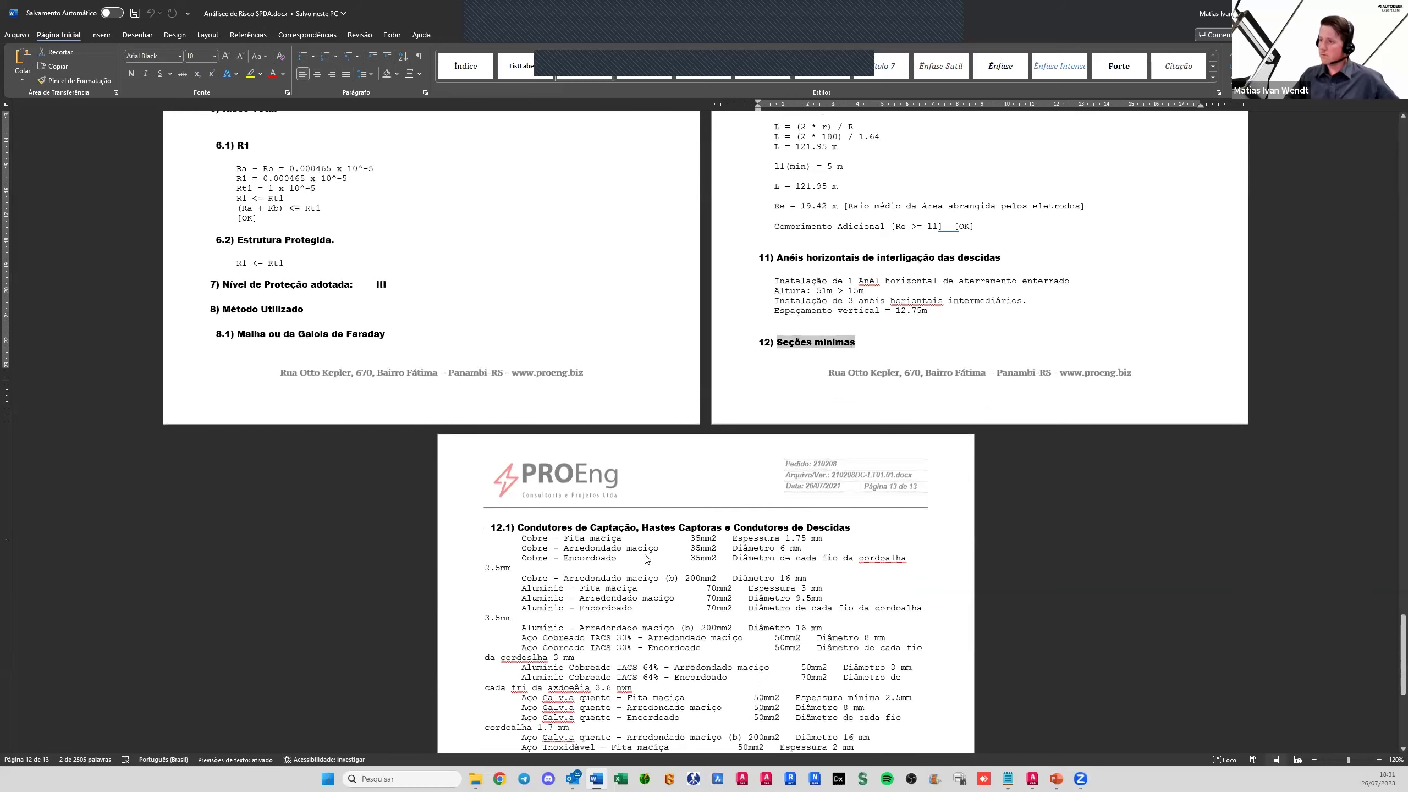
{"action": "scroll", "coordinate": [659, 588], "scroll_direction": "down", "scroll_amount": 6}
{"action": "scroll", "coordinate": [665, 596], "scroll_direction": "down", "scroll_amount": 1}
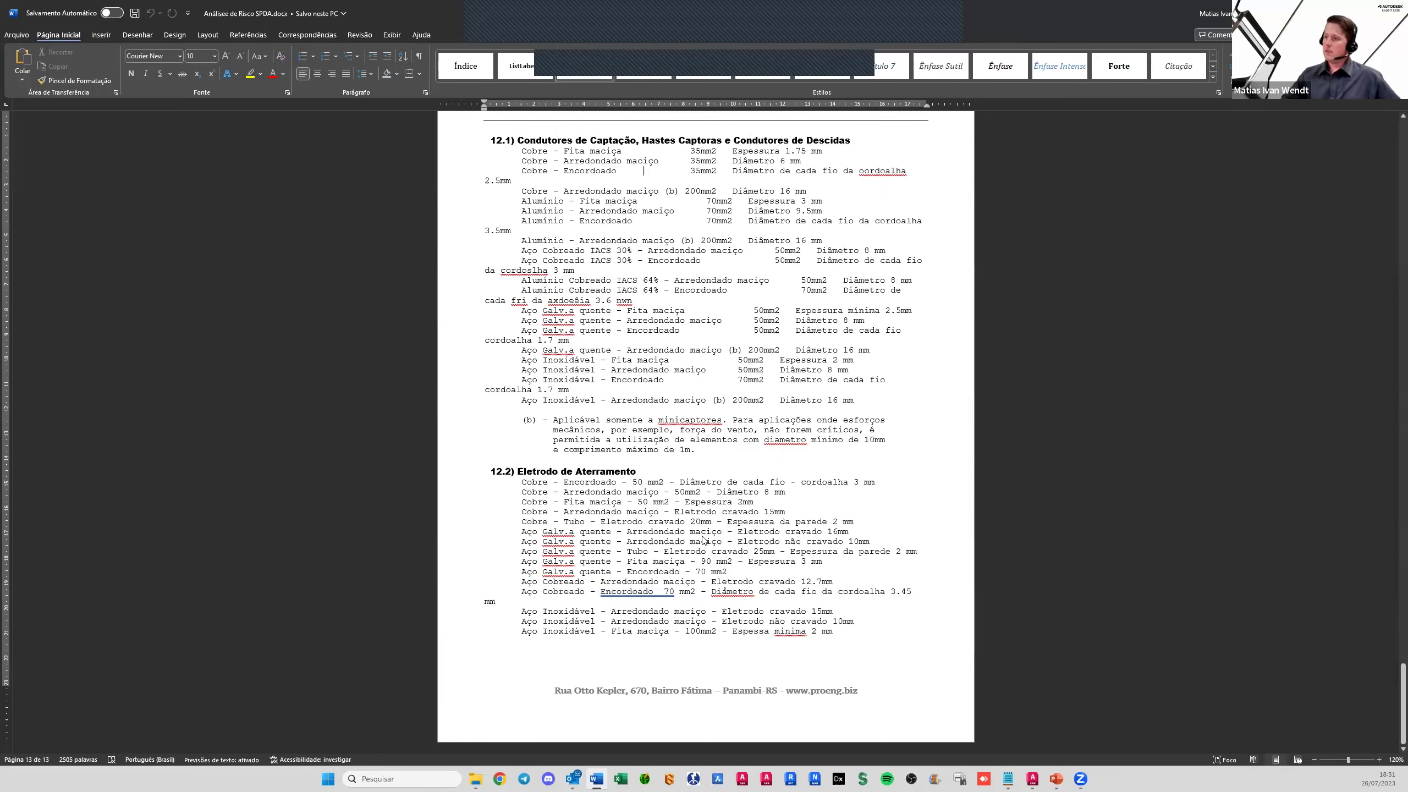
{"action": "scroll", "coordinate": [700, 537], "scroll_direction": "up", "scroll_amount": 1}
{"action": "scroll", "coordinate": [697, 540], "scroll_direction": "up", "scroll_amount": 1}
{"action": "scroll", "coordinate": [697, 540], "scroll_direction": "up", "scroll_amount": 2}
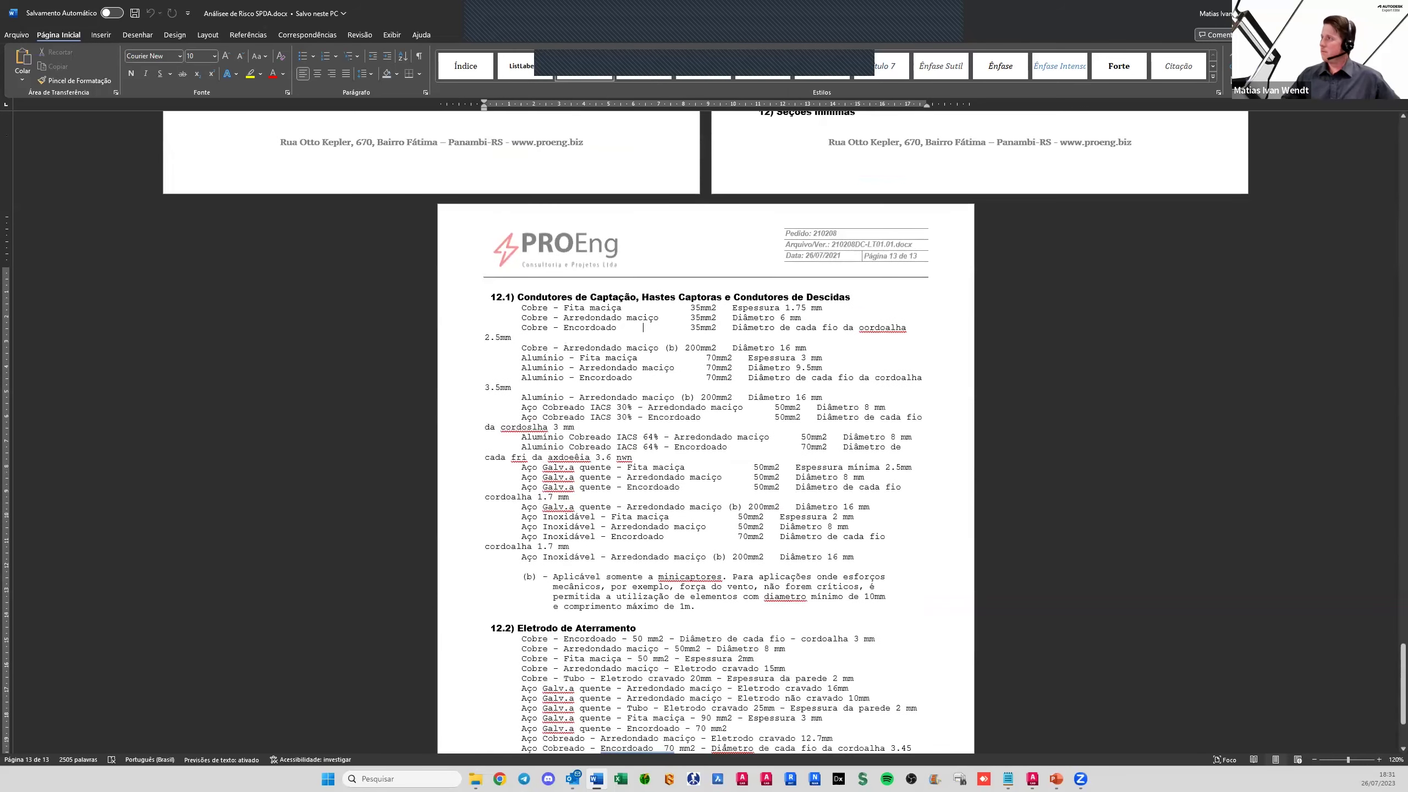
Return to AutoCAD and pan across the warehouse drawing
{"action": "key", "text": "alt+Tab"}
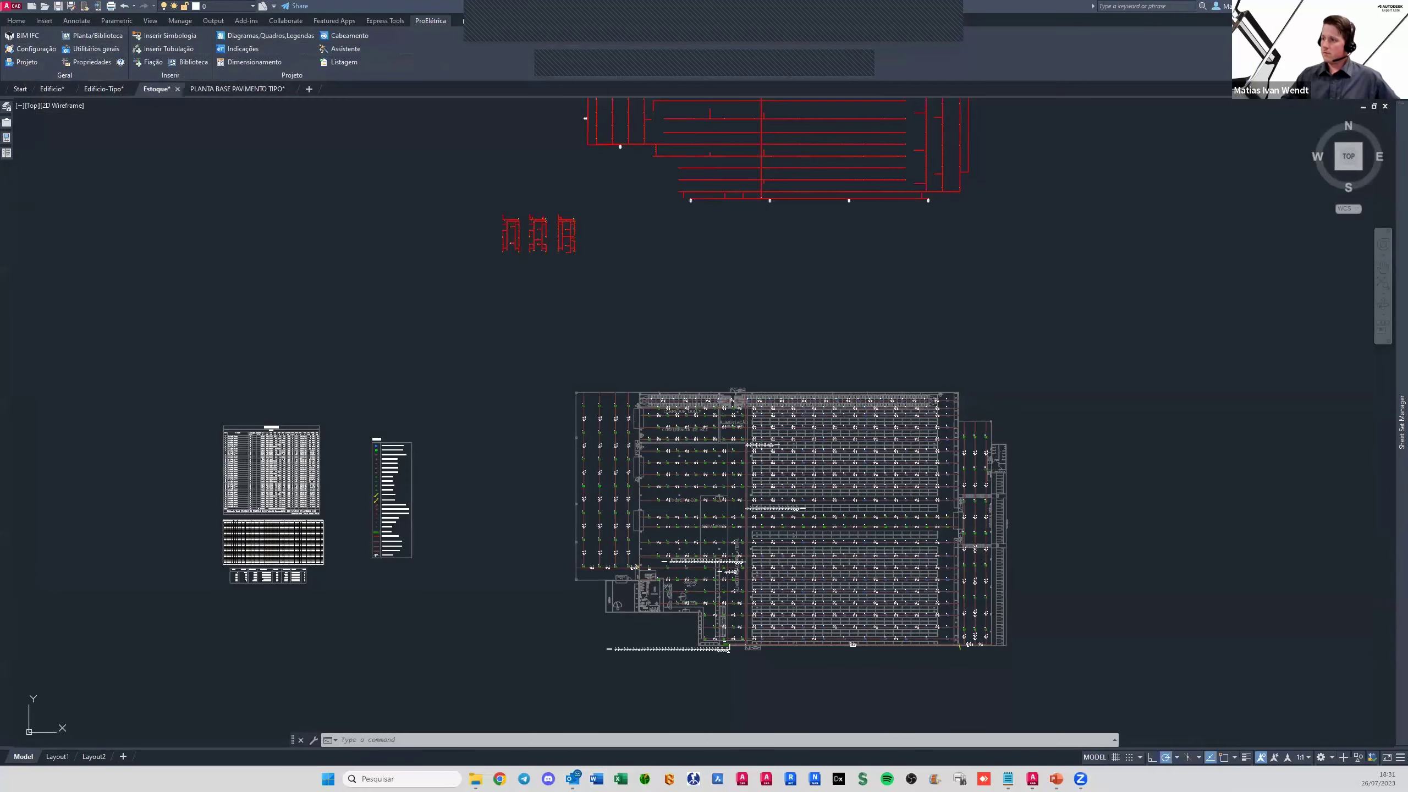
{"action": "middle_click_drag", "start_coordinate": [761, 358], "coordinate": [711, 354]}
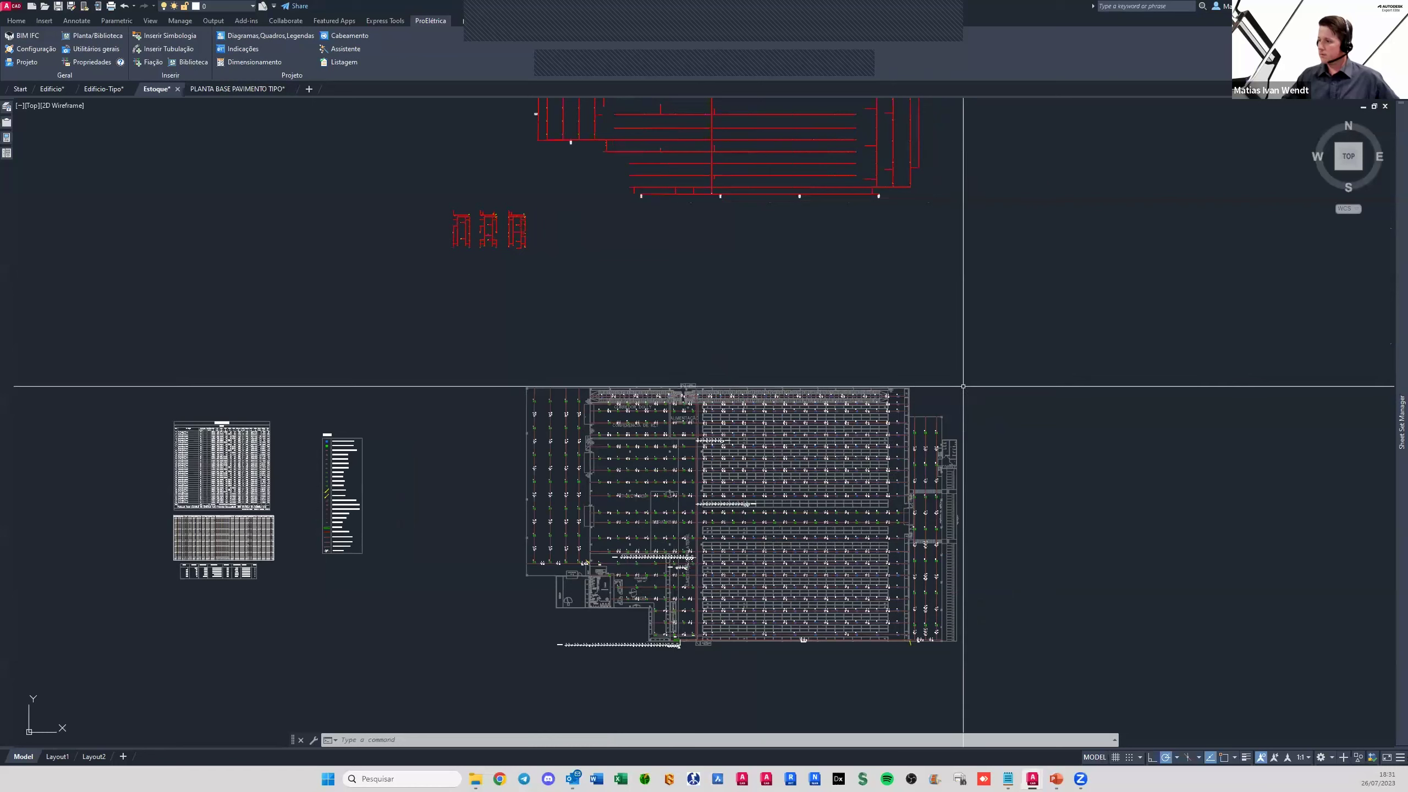
{"action": "mouse_move", "coordinate": [779, 314]}
{"action": "middle_mouse_down"}
{"action": "mouse_move", "coordinate": [754, 339]}
{"action": "mouse_move", "coordinate": [646, 345]}
{"action": "middle_mouse_up"}
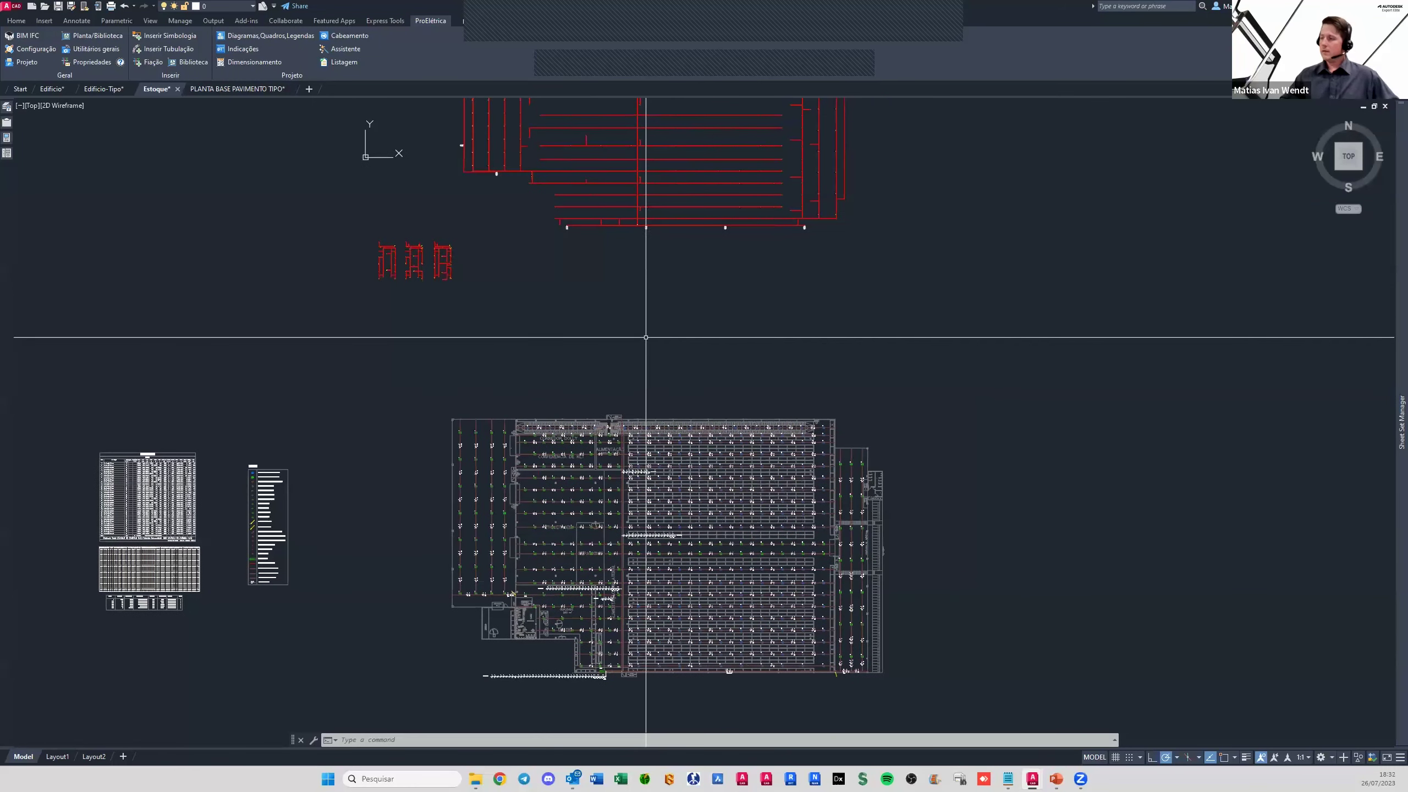
Switch to the PLANTA BASE PAVIMENTO TIPO drawing and zoom around its apartment lights, outlets and switches
{"action": "left_click", "coordinate": [237, 89]}
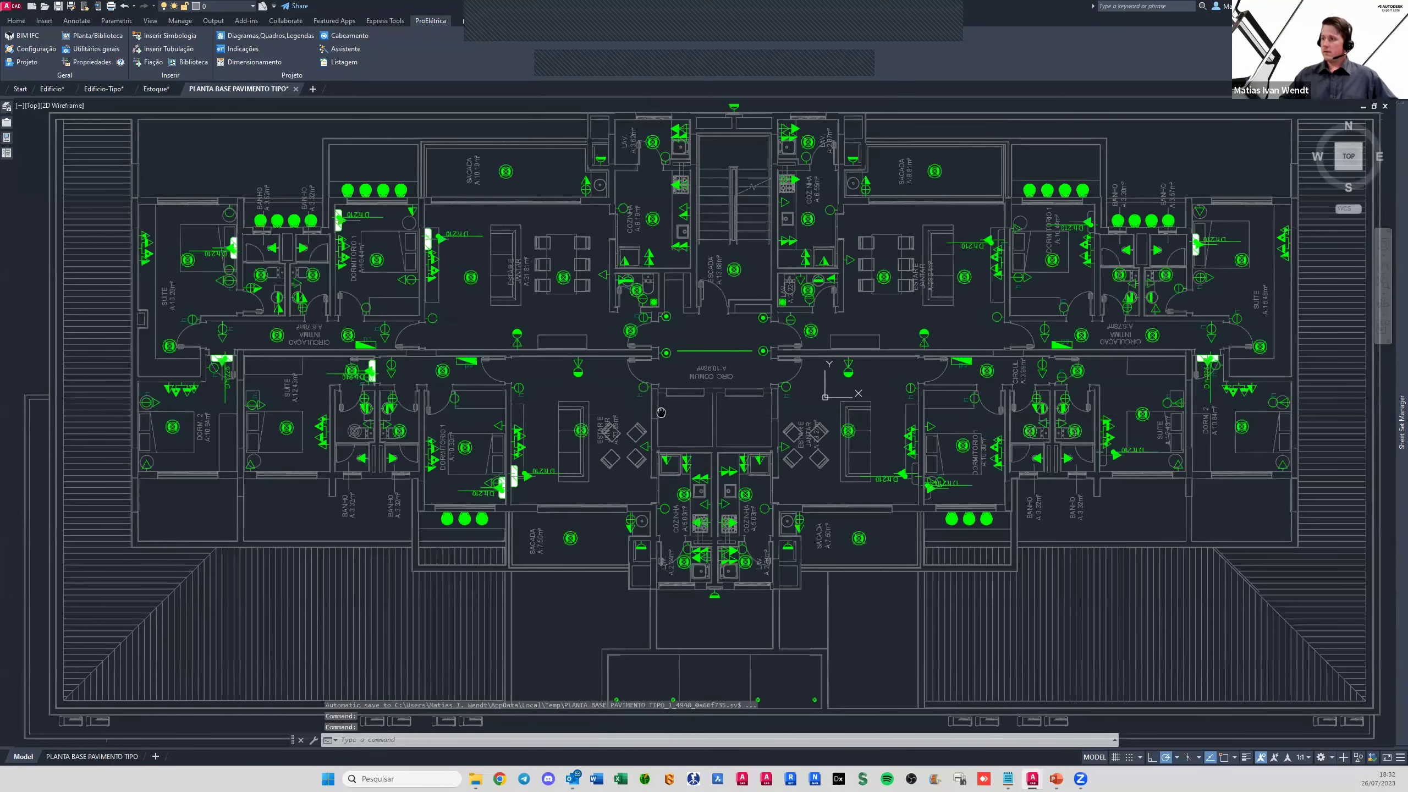
{"action": "middle_click_drag", "start_coordinate": [739, 392], "coordinate": [639, 417]}
{"action": "scroll", "coordinate": [560, 438], "scroll_direction": "down", "scroll_amount": 5}
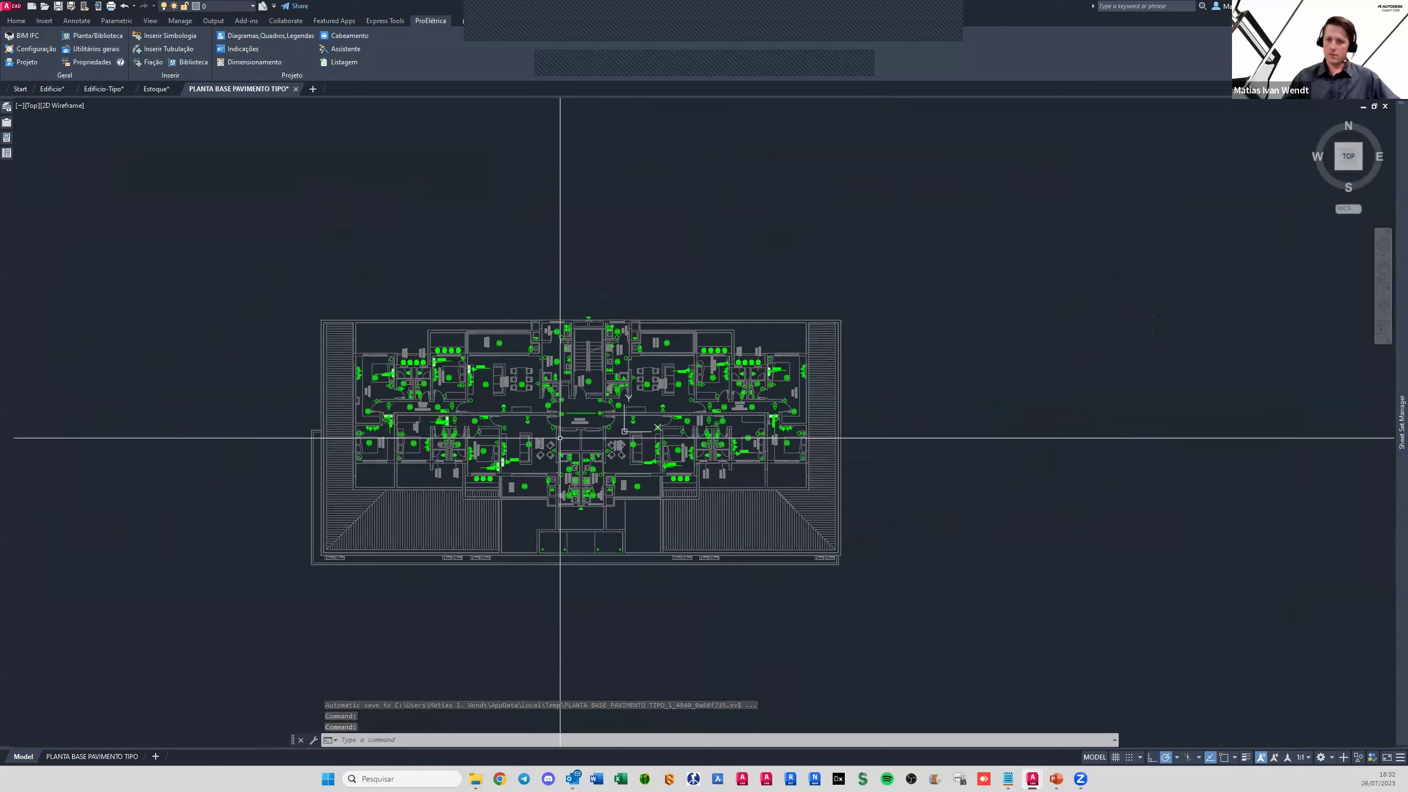
{"action": "scroll", "coordinate": [608, 461], "scroll_direction": "up", "scroll_amount": 3}
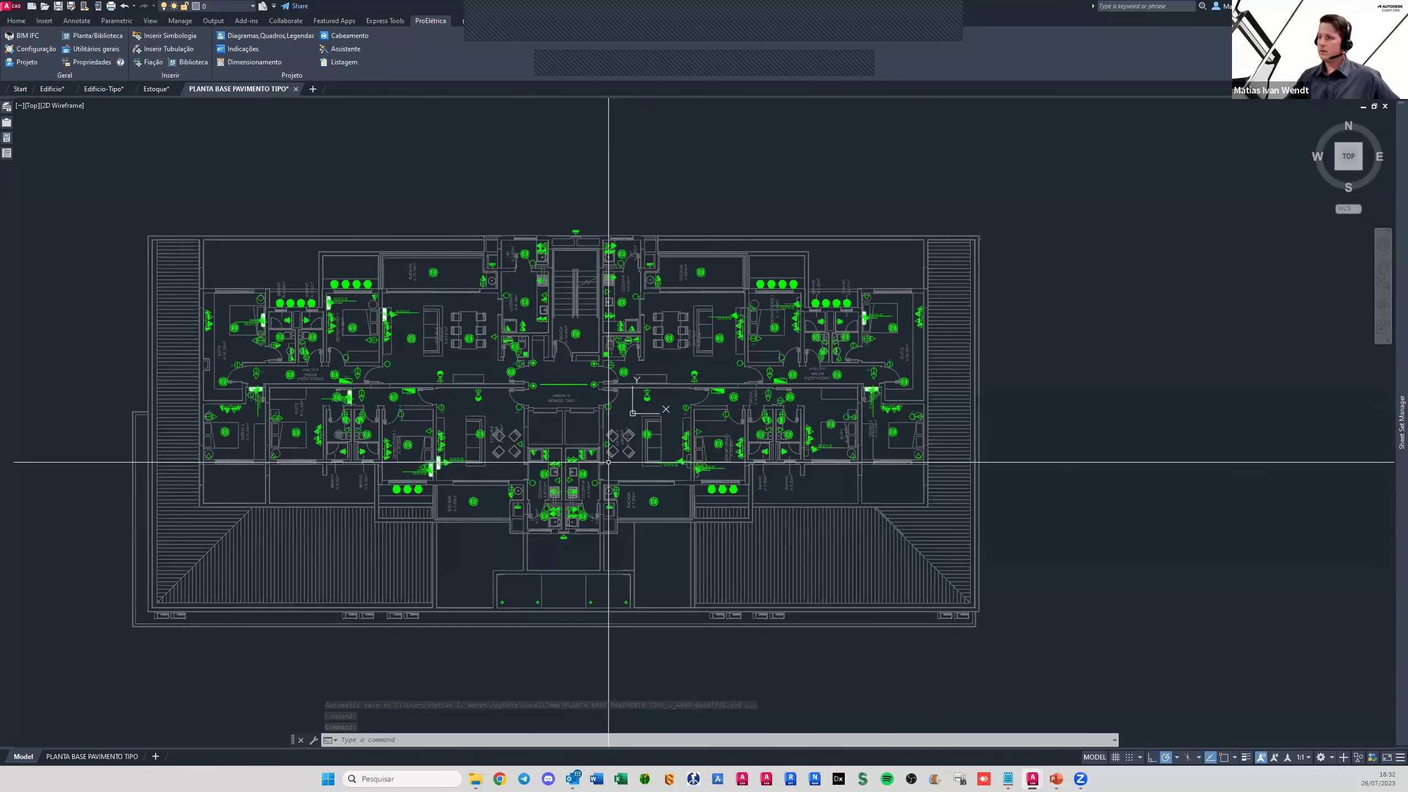
{"action": "scroll", "coordinate": [608, 461], "scroll_direction": "up", "scroll_amount": 1}
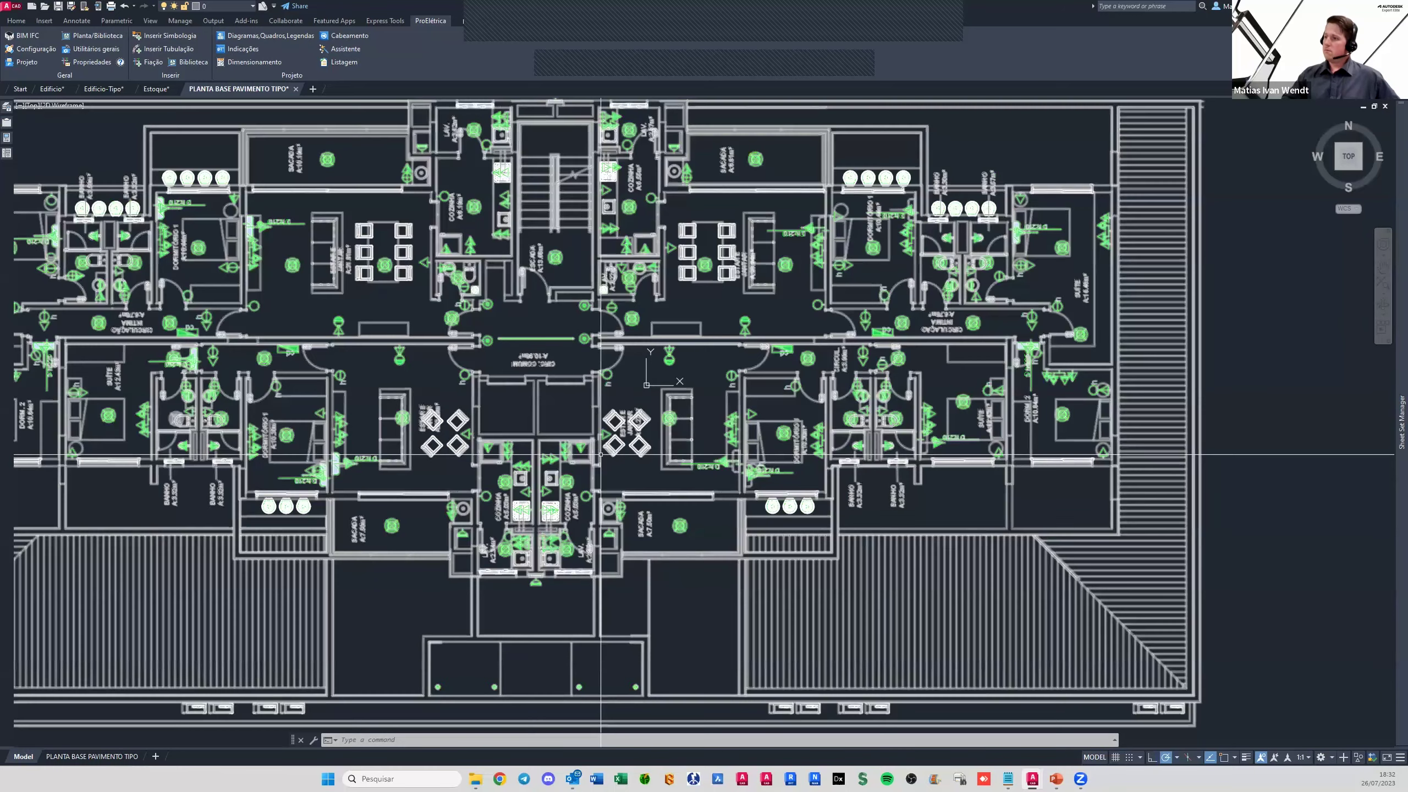
{"action": "scroll", "coordinate": [667, 481], "scroll_direction": "down", "scroll_amount": 2}
{"action": "scroll", "coordinate": [688, 485], "scroll_direction": "down", "scroll_amount": 1}
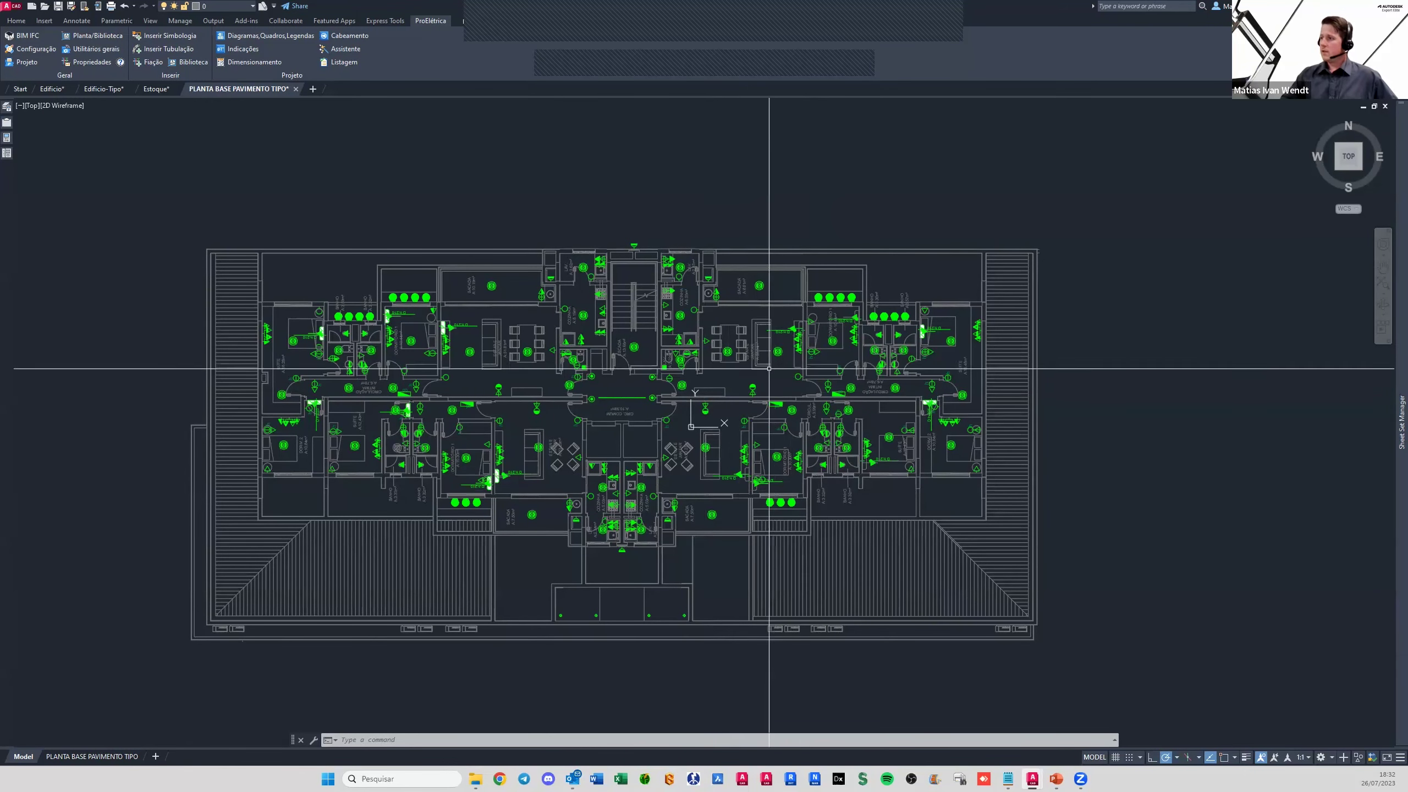
{"action": "scroll", "coordinate": [775, 418], "scroll_direction": "up", "scroll_amount": 2}
{"action": "scroll", "coordinate": [775, 418], "scroll_direction": "up", "scroll_amount": 2}
{"action": "scroll", "coordinate": [824, 400], "scroll_direction": "up", "scroll_amount": 2}
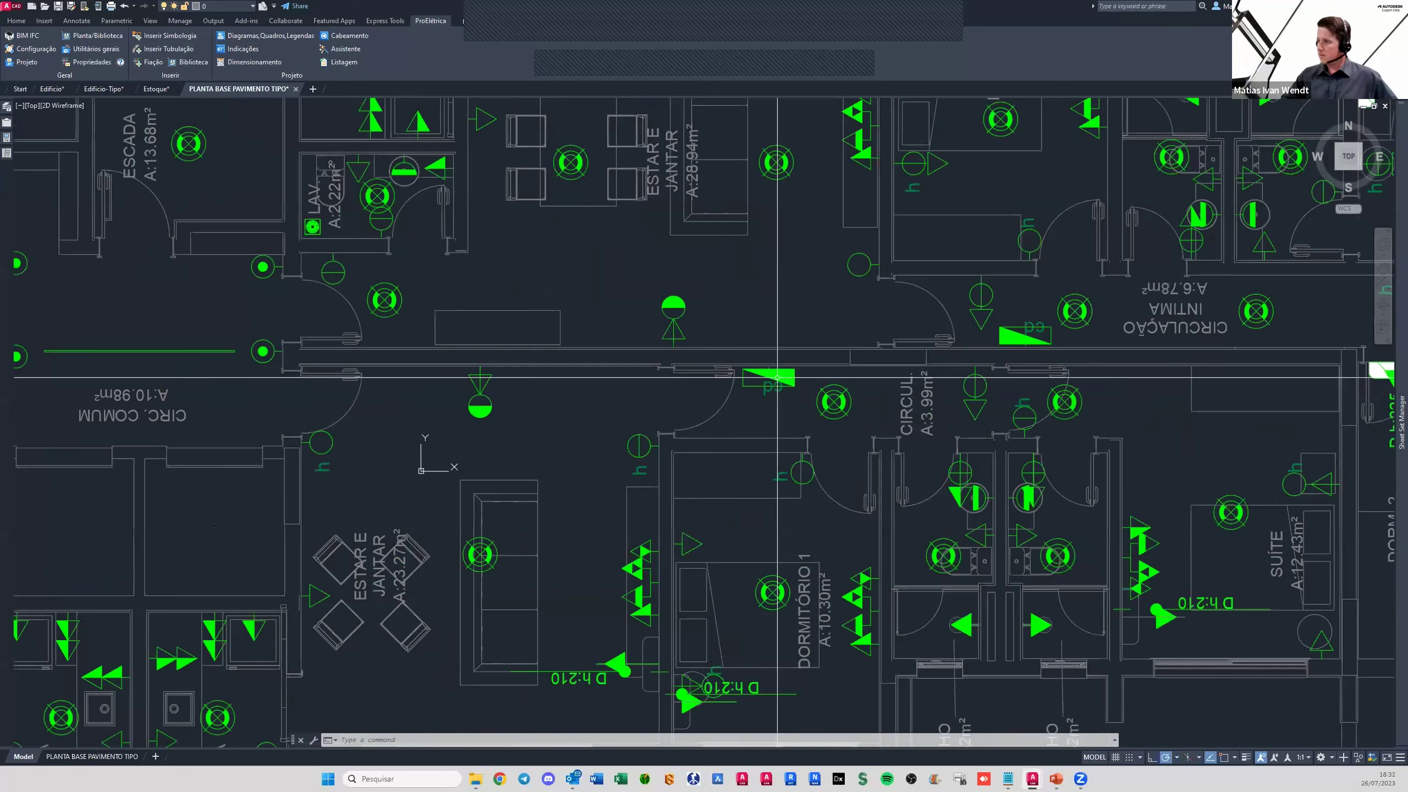
{"action": "scroll", "coordinate": [824, 400], "scroll_direction": "down", "scroll_amount": 3}
{"action": "scroll", "coordinate": [748, 384], "scroll_direction": "up", "scroll_amount": 3}
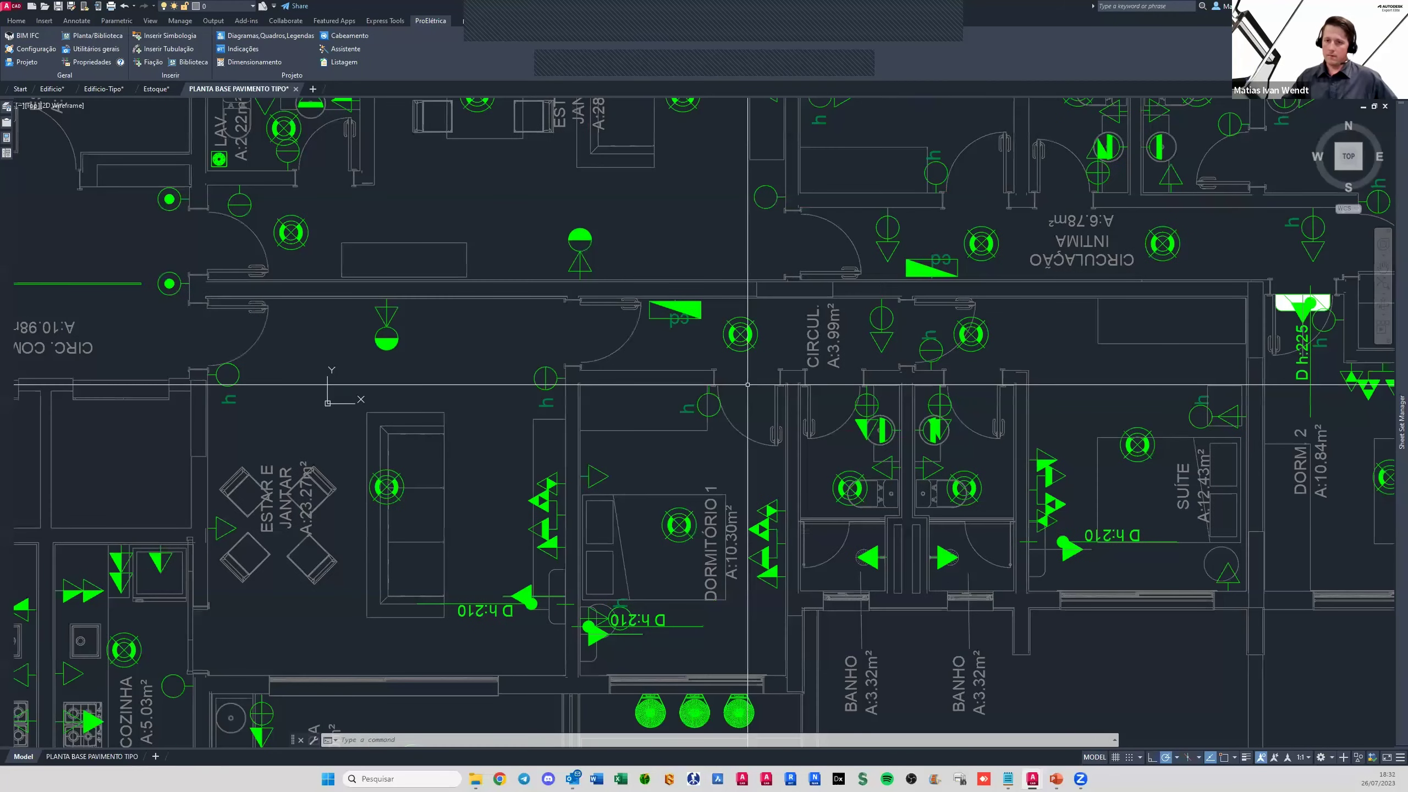
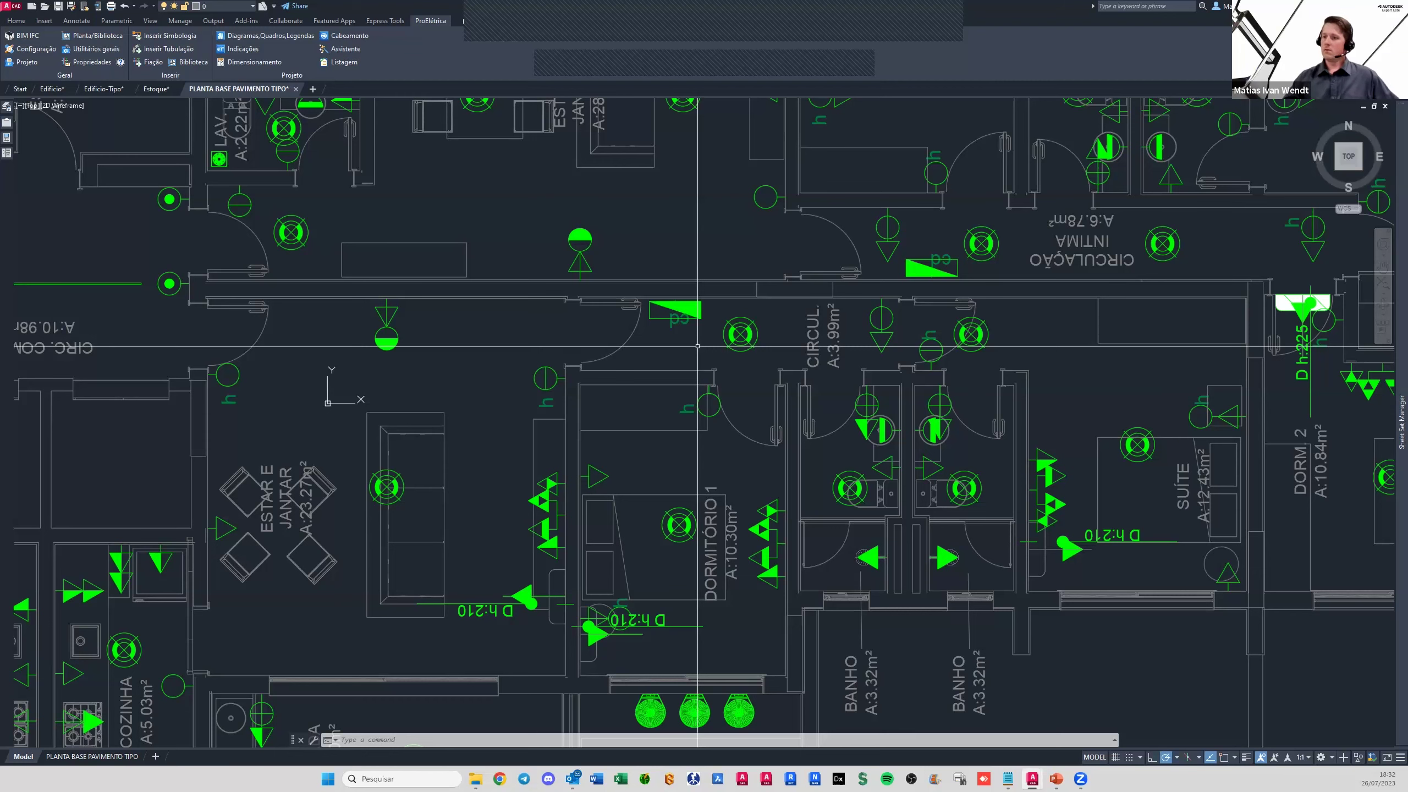
Freeze the Iluminação e Tomadas layer to hide the lighting and outlet symbols in the plan
{"action": "middle_click_drag", "start_coordinate": [671, 355], "coordinate": [776, 339]}
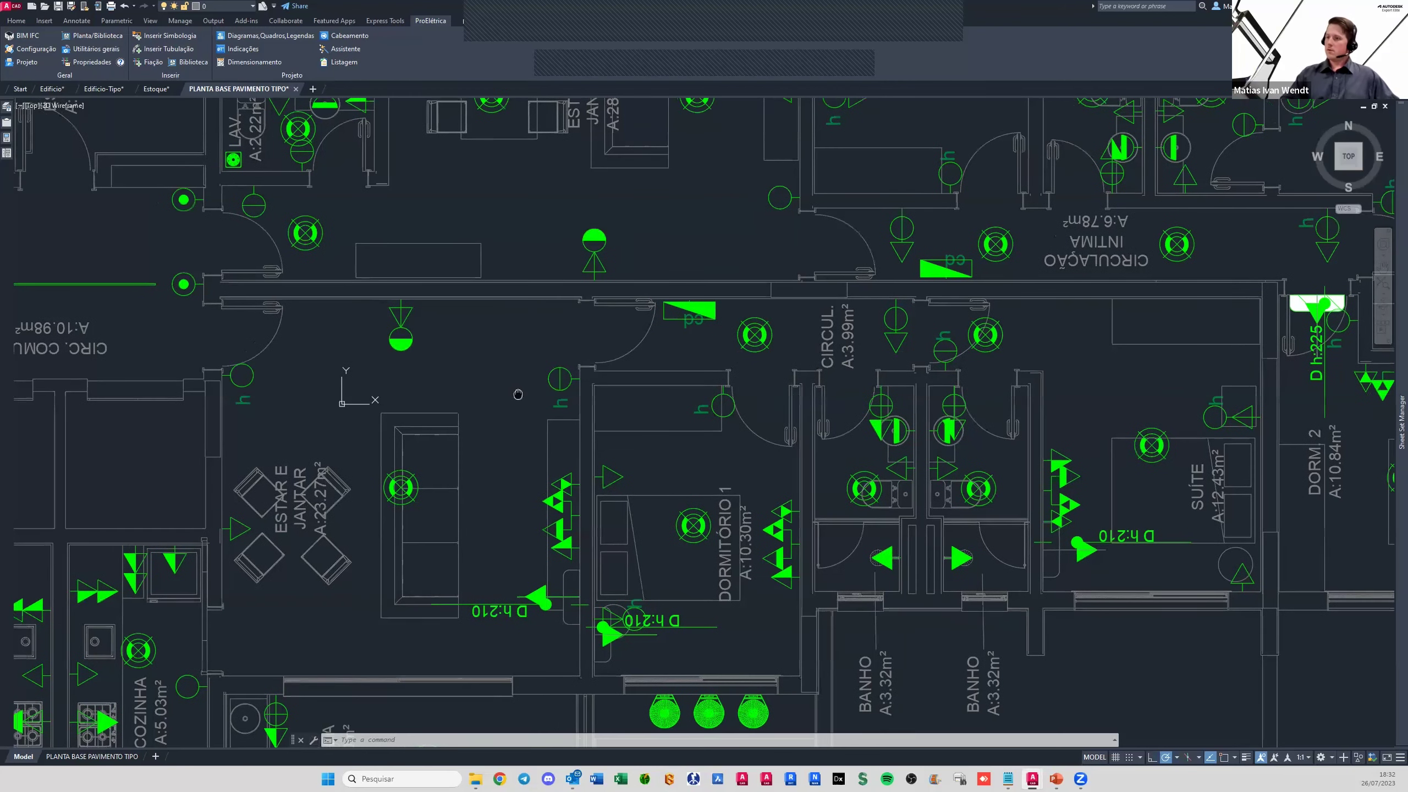
{"action": "left_click", "coordinate": [227, 6]}
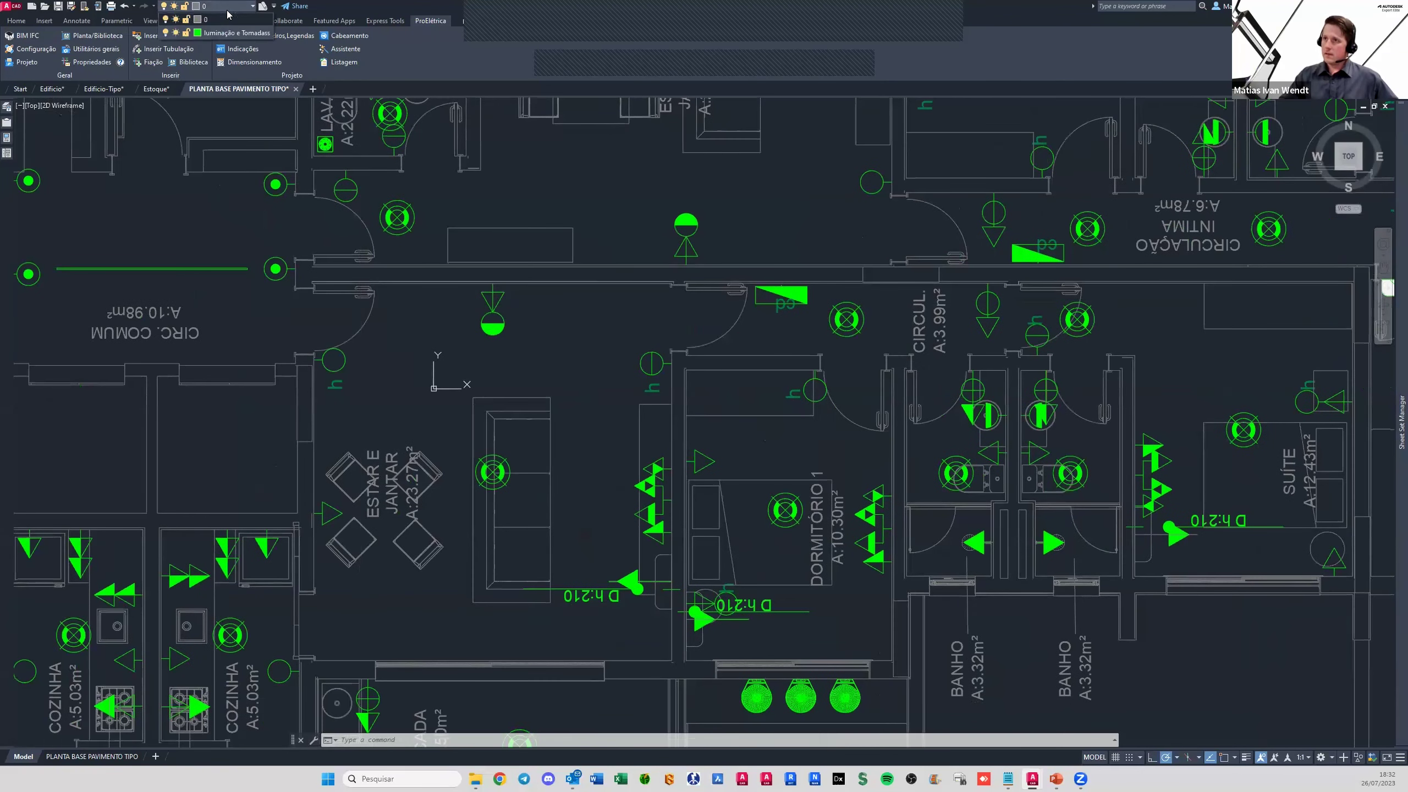
{"action": "left_click", "coordinate": [175, 32]}
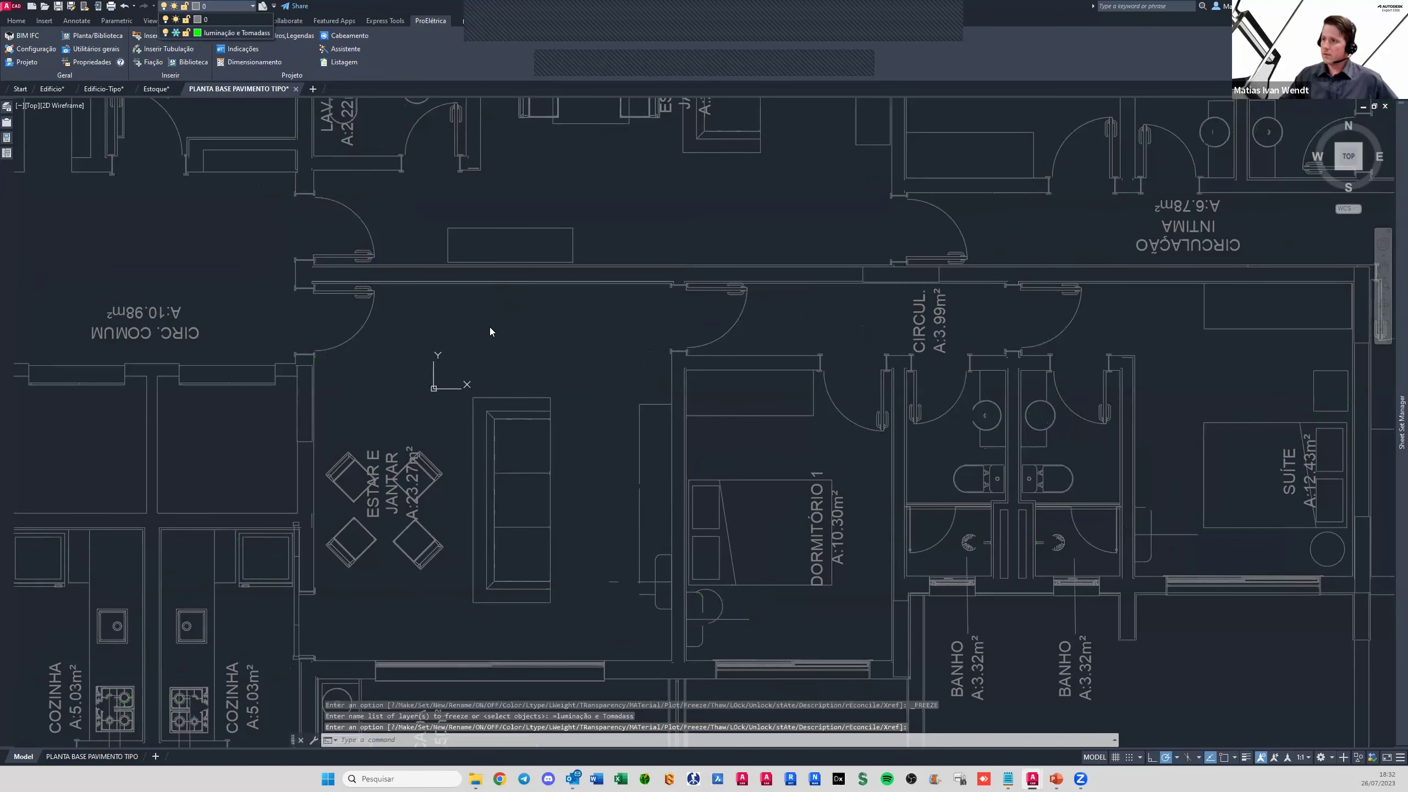
{"action": "middle_click_drag", "start_coordinate": [573, 344], "coordinate": [625, 345]}
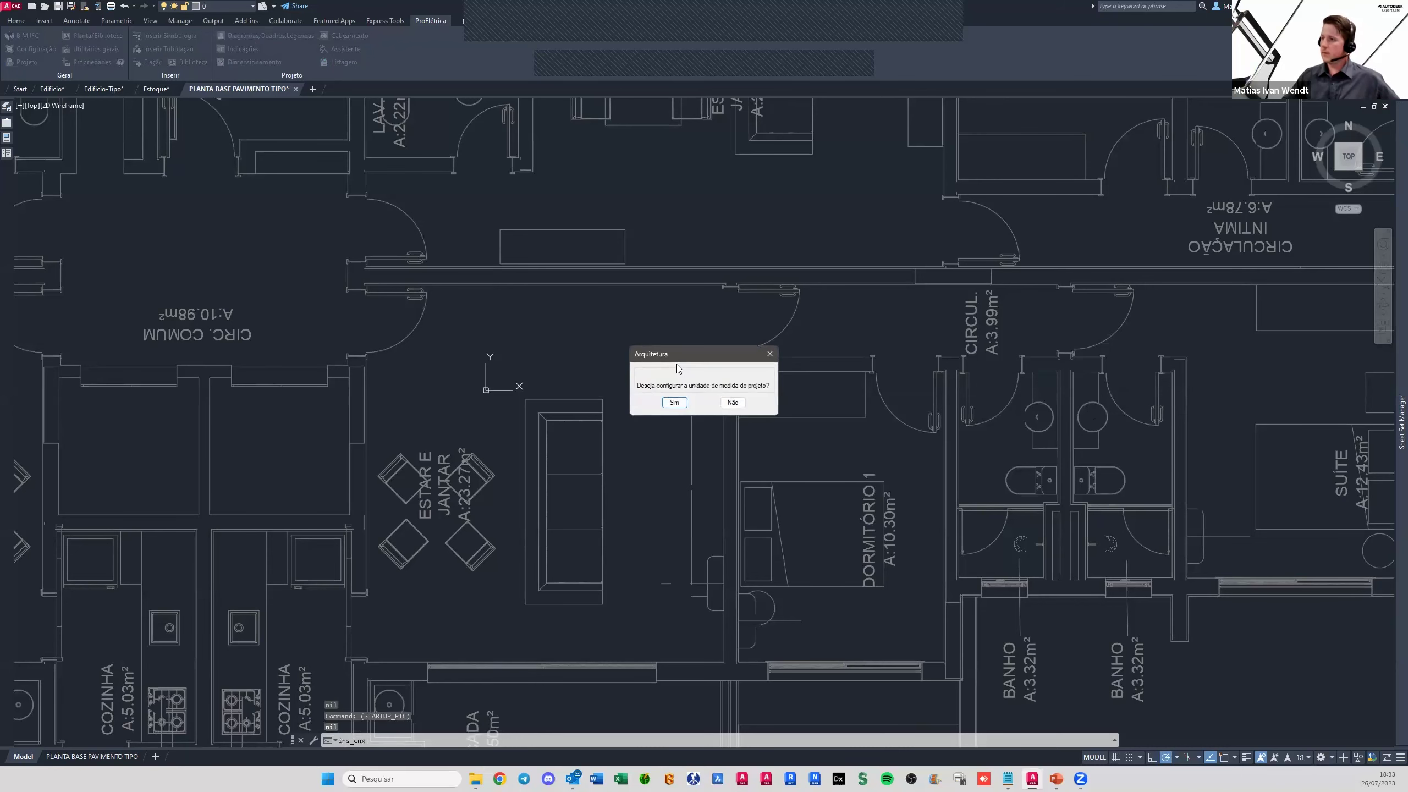
Decline the unit question, close Parâmetros, and select the 70-Clássico 220V-380V symbol set
{"action": "left_click", "coordinate": [732, 402]}
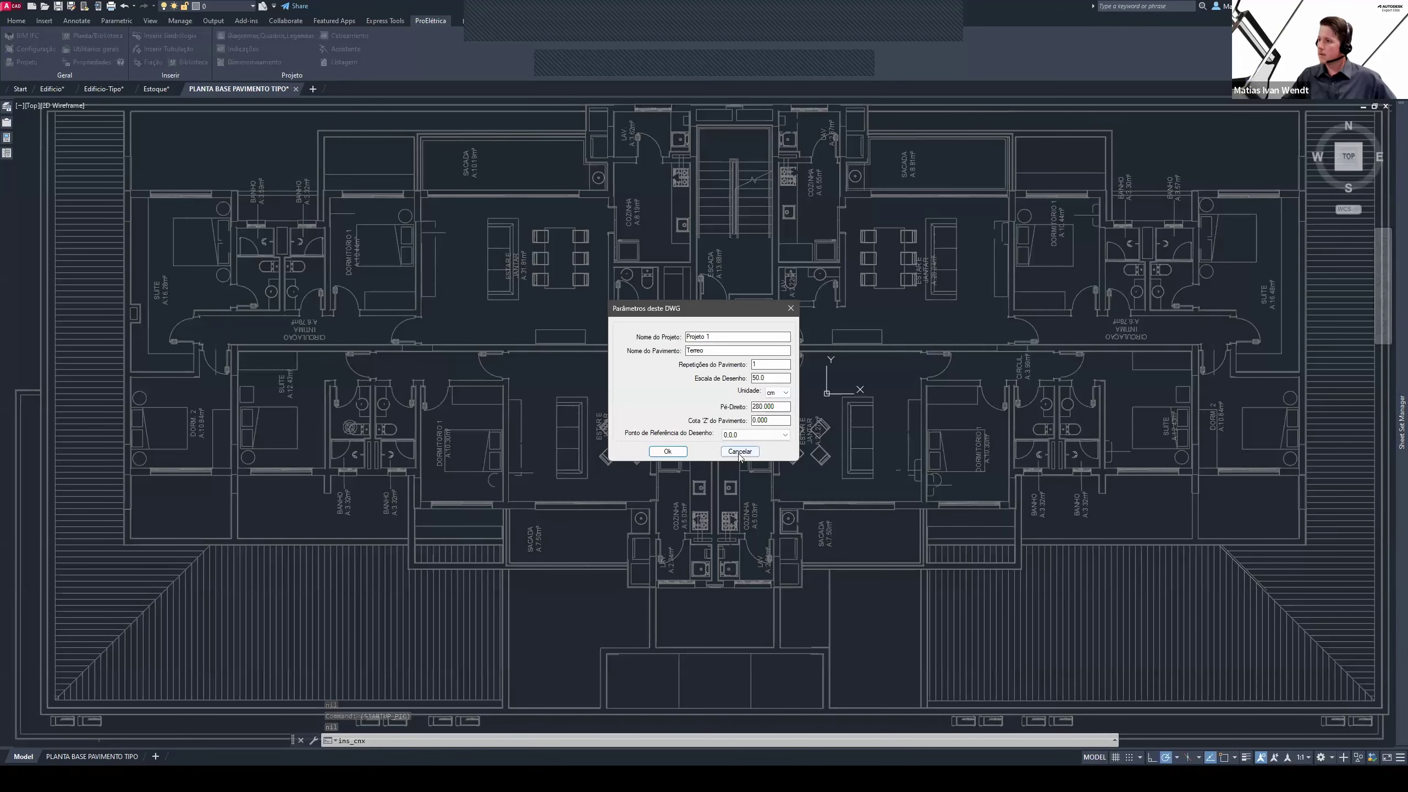
{"action": "left_click", "coordinate": [667, 451]}
{"action": "key", "text": "Return"}
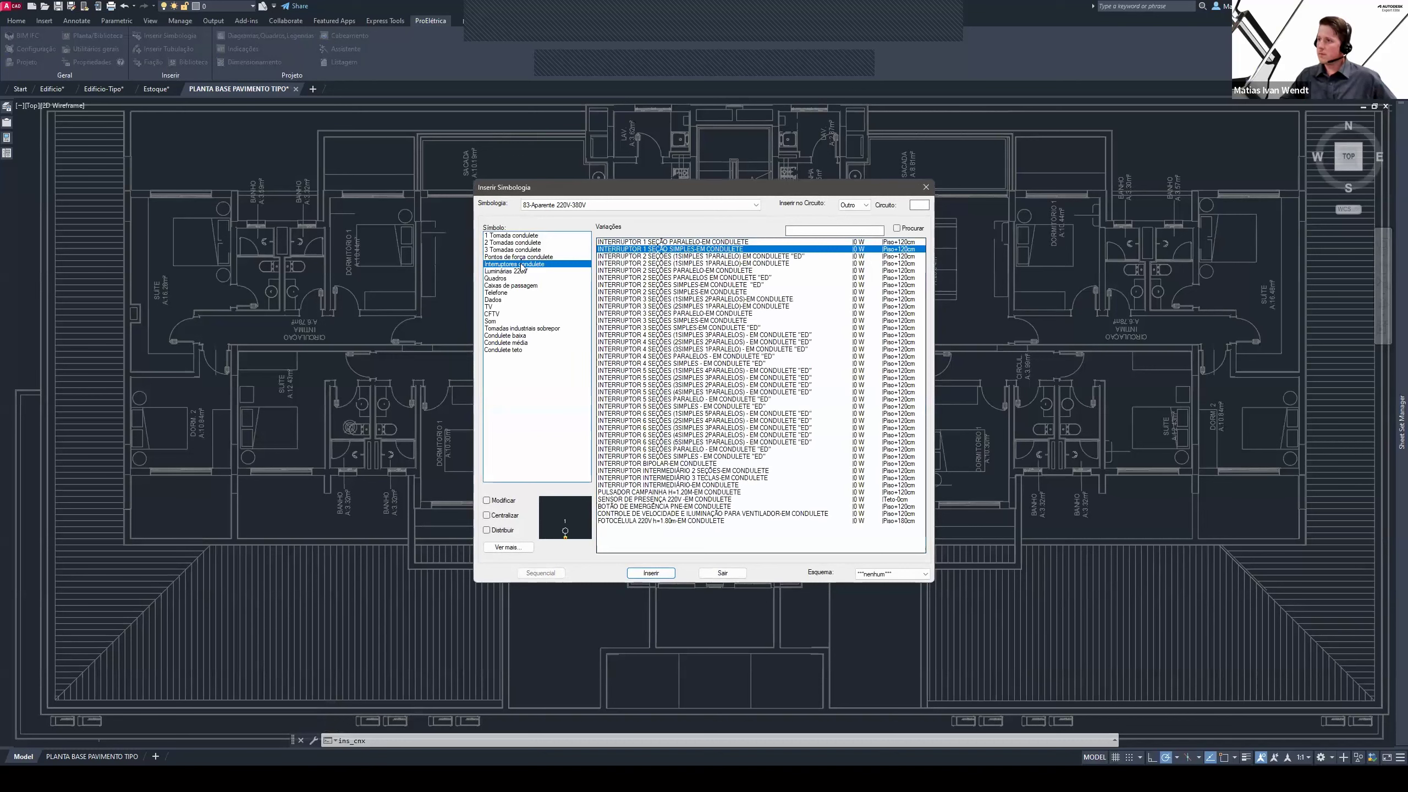
{"action": "left_click", "coordinate": [540, 205]}
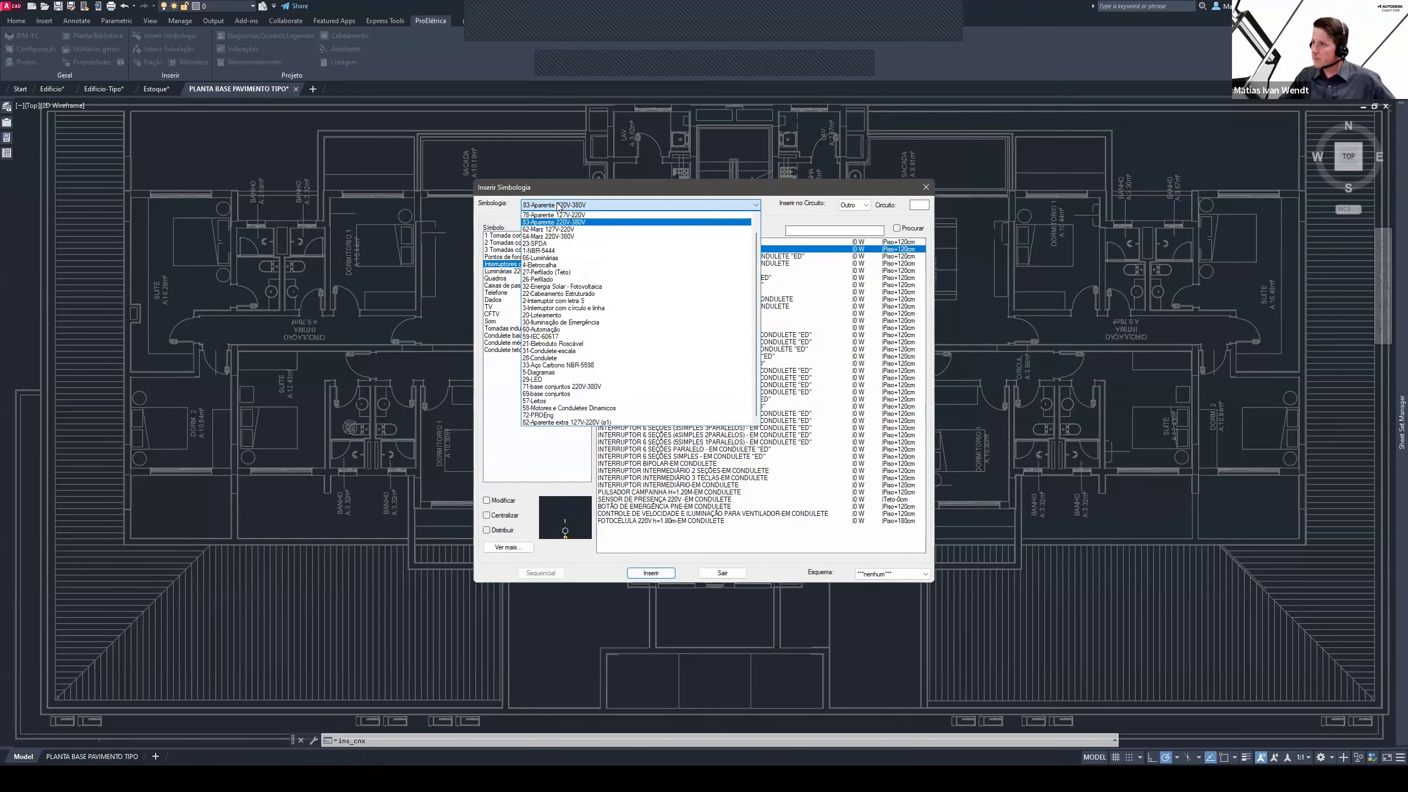
{"action": "scroll", "coordinate": [579, 222], "scroll_direction": "up", "scroll_amount": 2}
{"action": "left_click", "coordinate": [582, 222]}
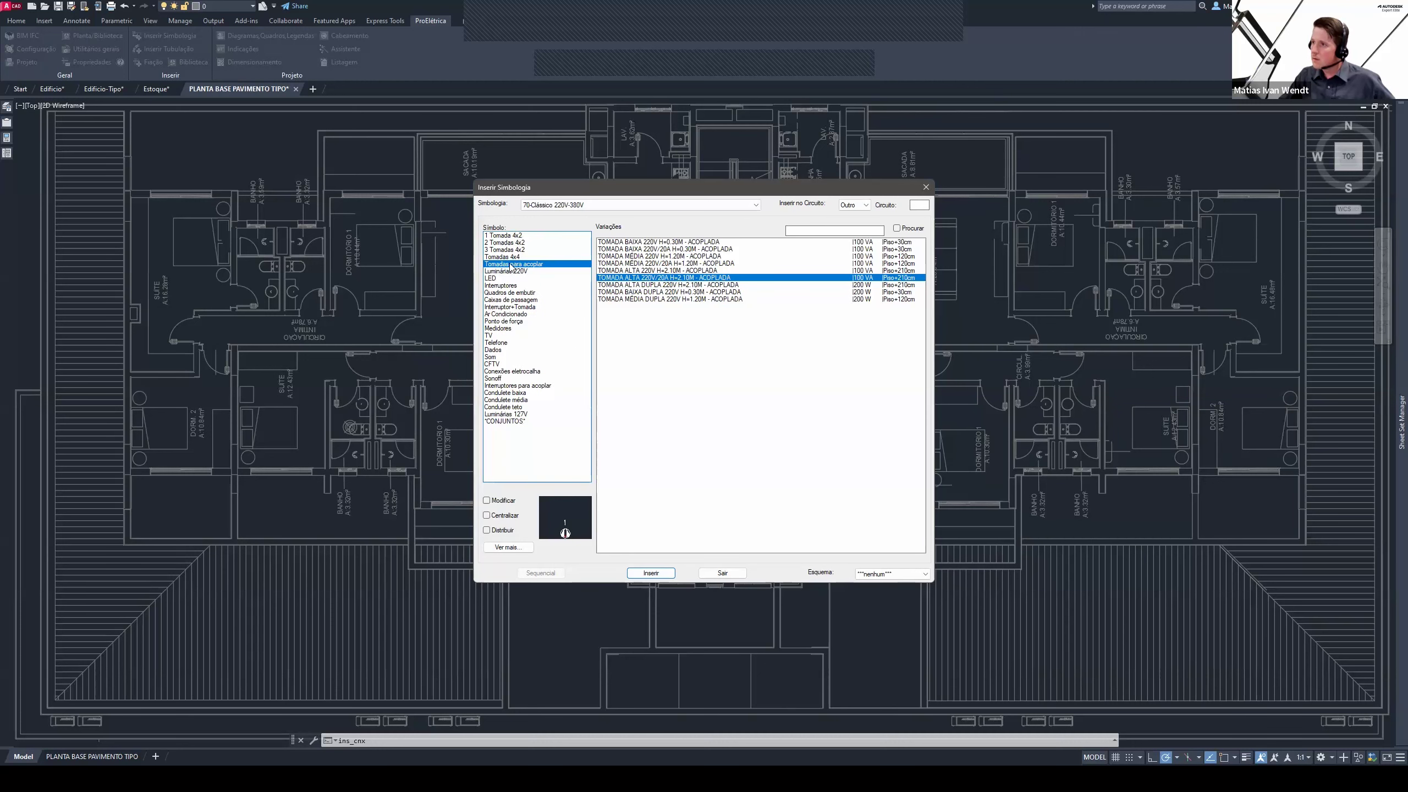
Insert the Interruptores INTERRUPTOR 2 SEÇÕES SIMPLES switch with Modificar ticked
{"action": "key", "text": "Down"}
{"action": "key", "text": "Down"}
{"action": "key", "text": "Down"}
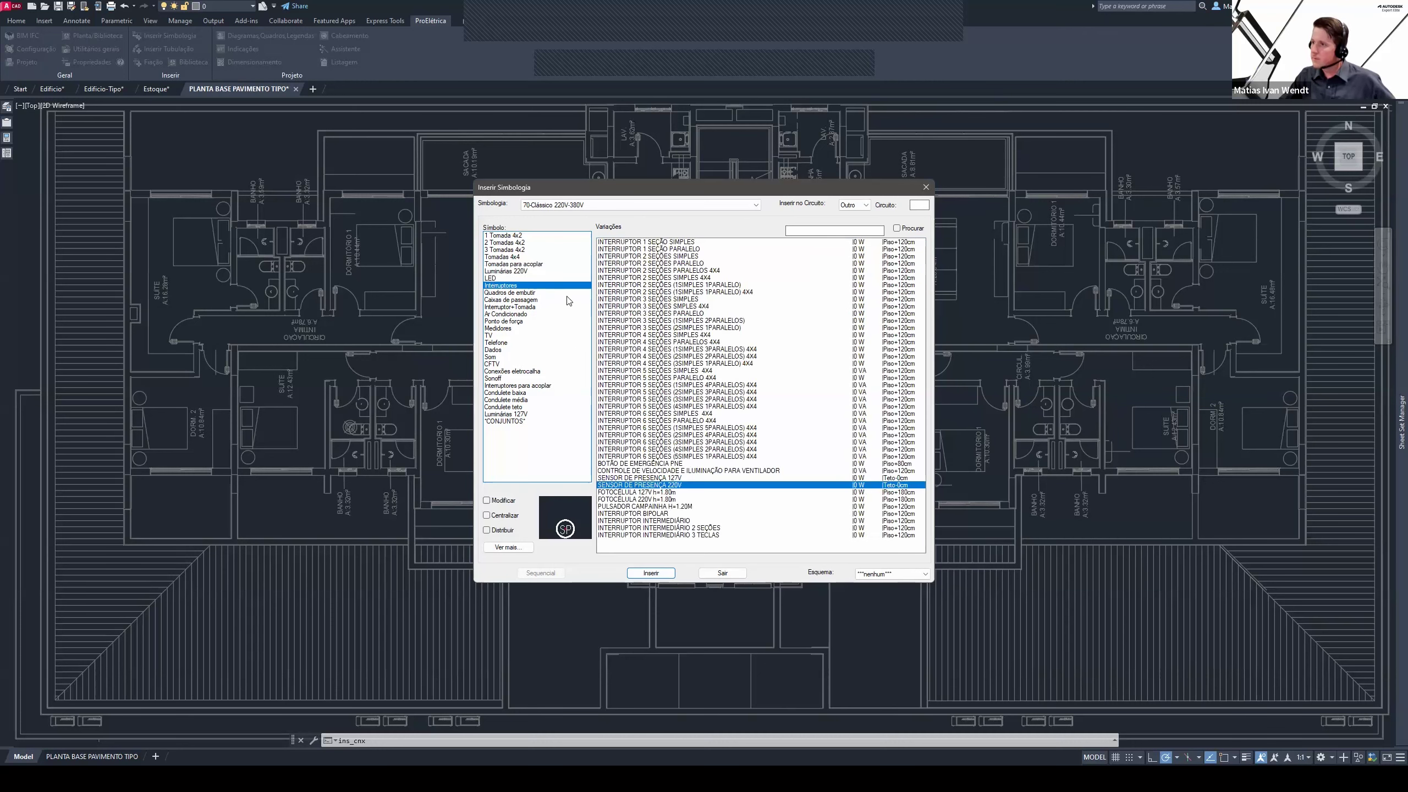
{"action": "left_click", "coordinate": [502, 421]}
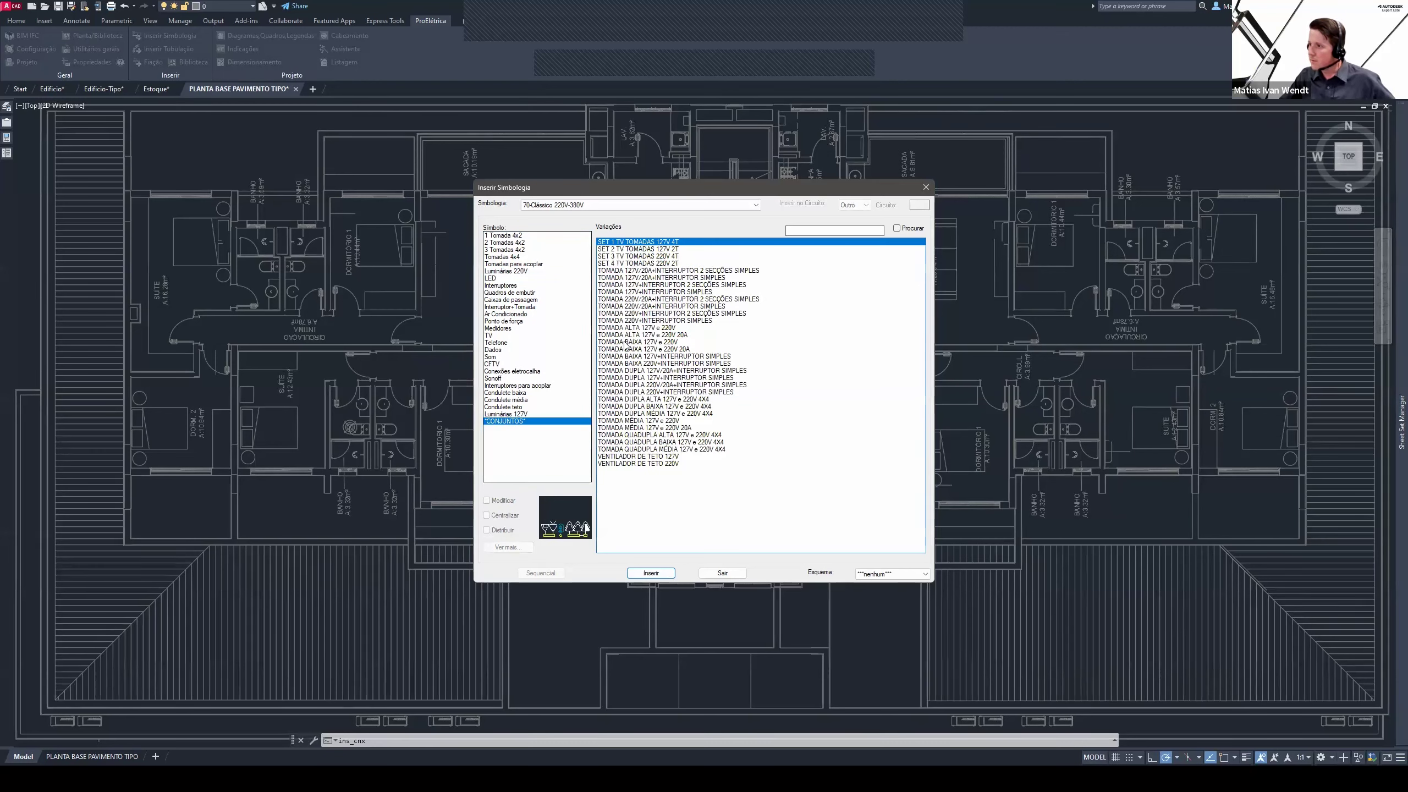
{"action": "left_click", "coordinate": [504, 285]}
{"action": "left_click", "coordinate": [515, 307]}
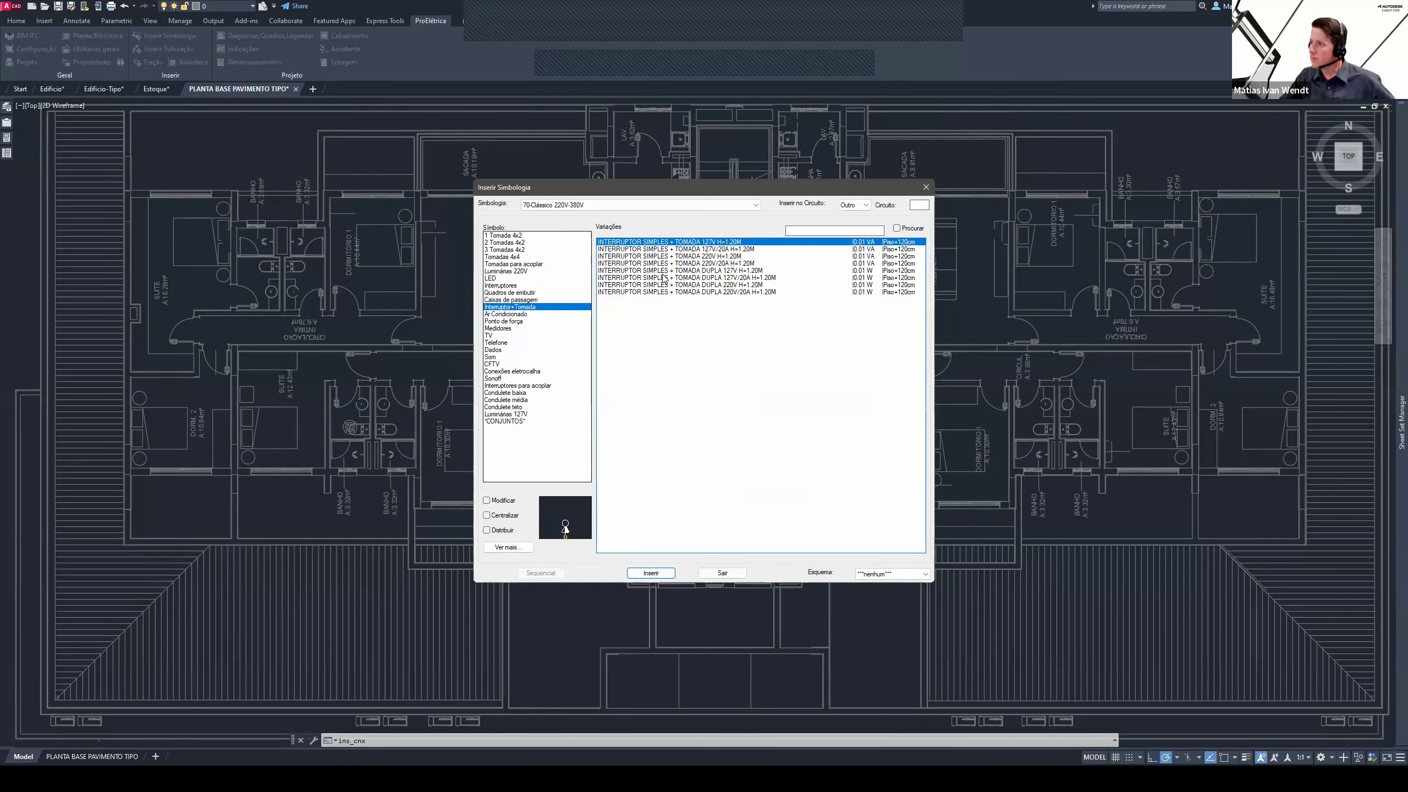
{"action": "left_click", "coordinate": [507, 285]}
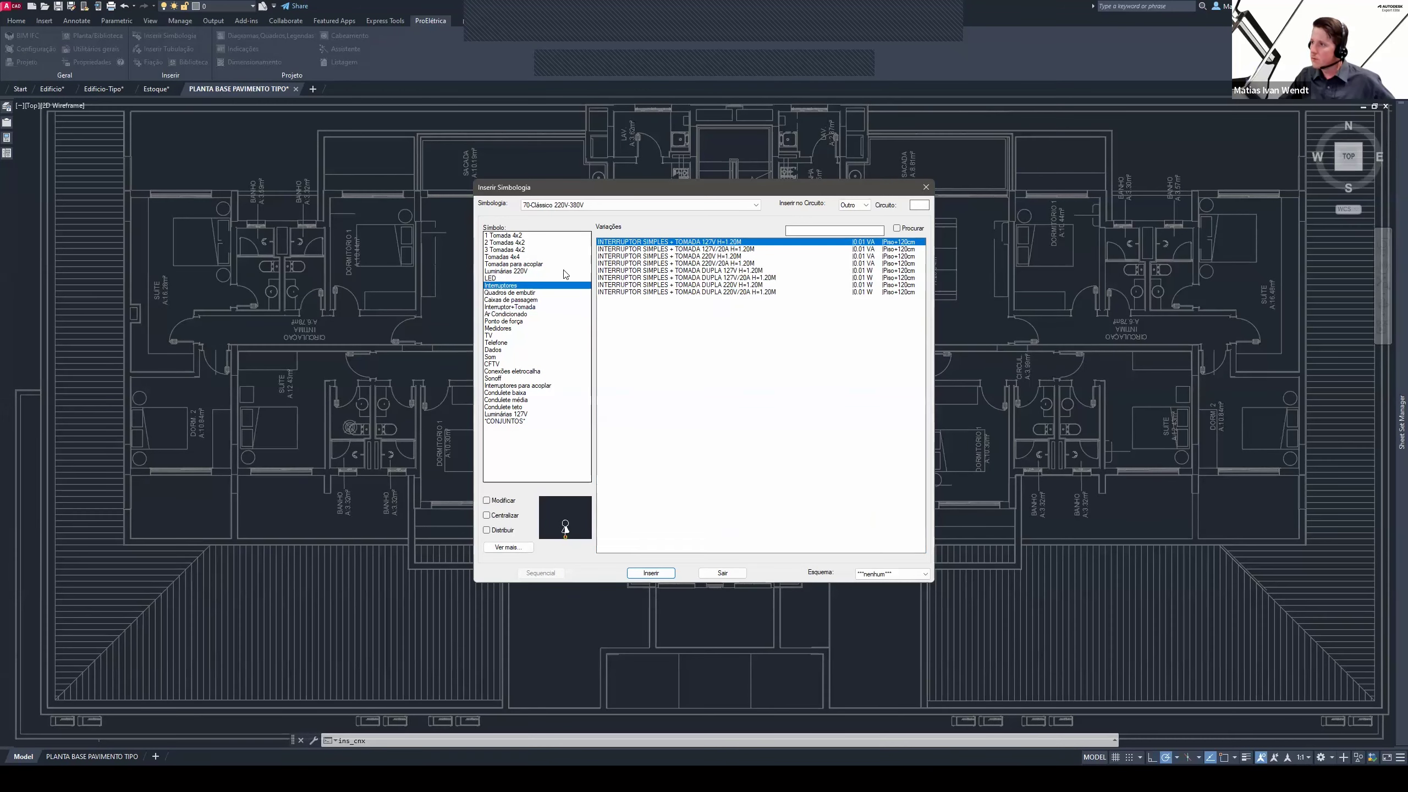
{"action": "left_click", "coordinate": [658, 243]}
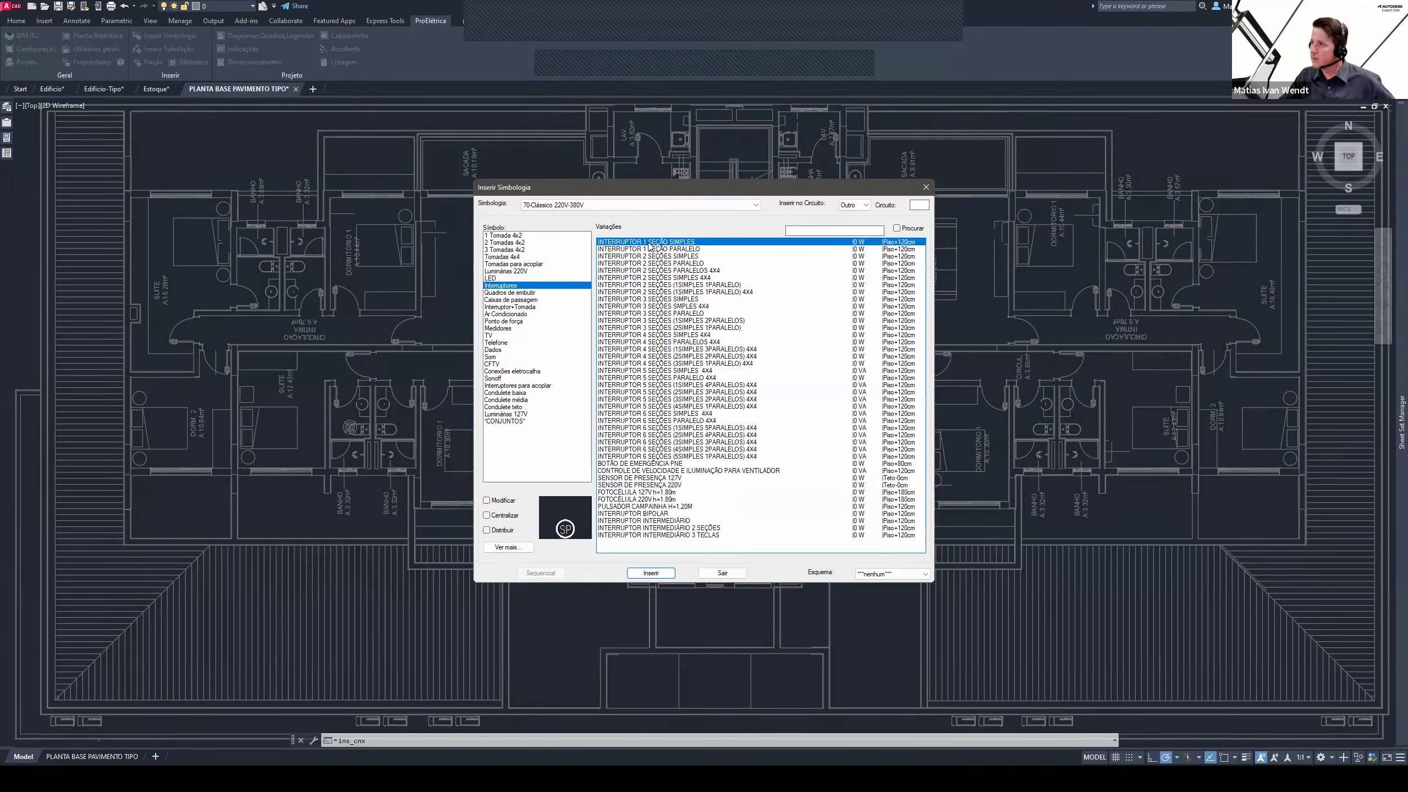
{"action": "left_click", "coordinate": [646, 249]}
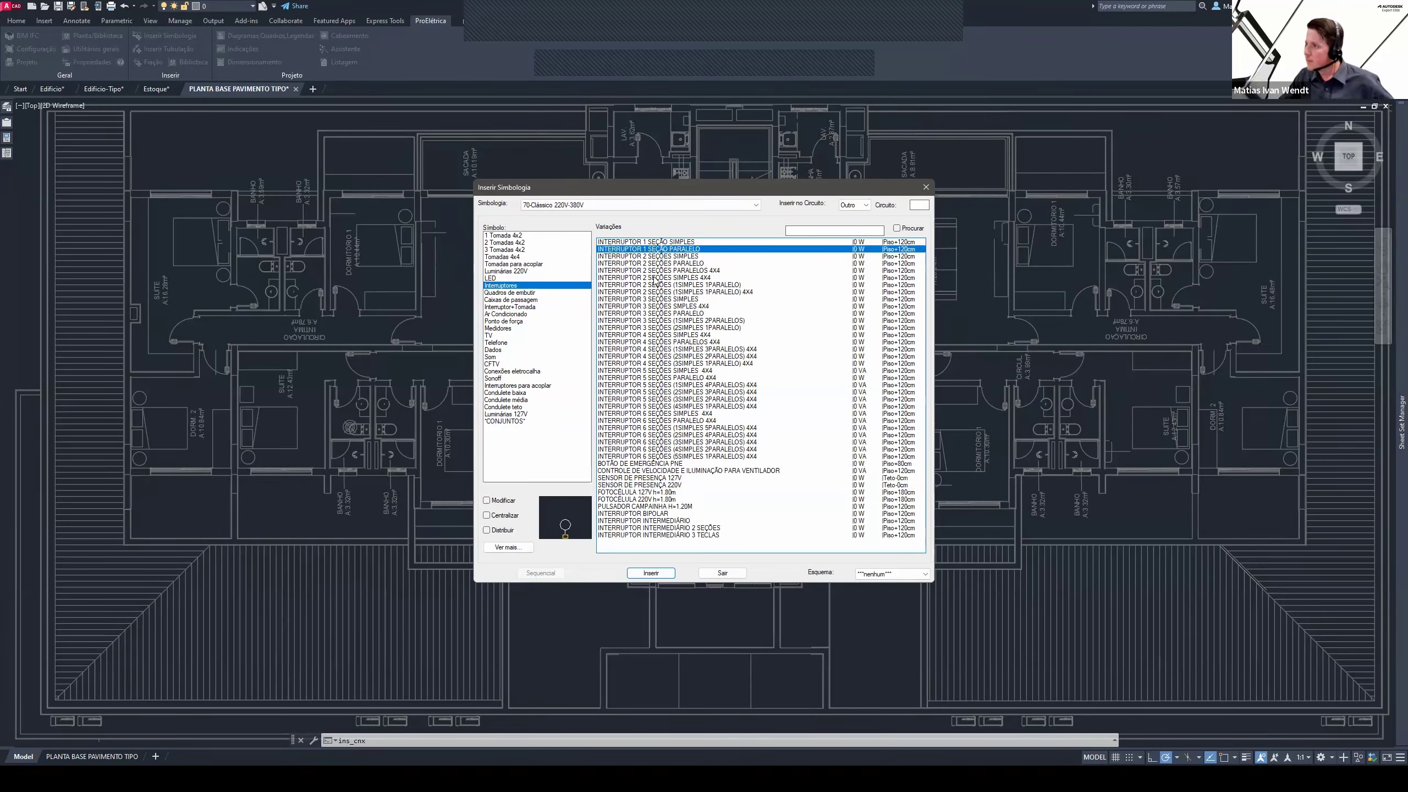
{"action": "left_click", "coordinate": [654, 256]}
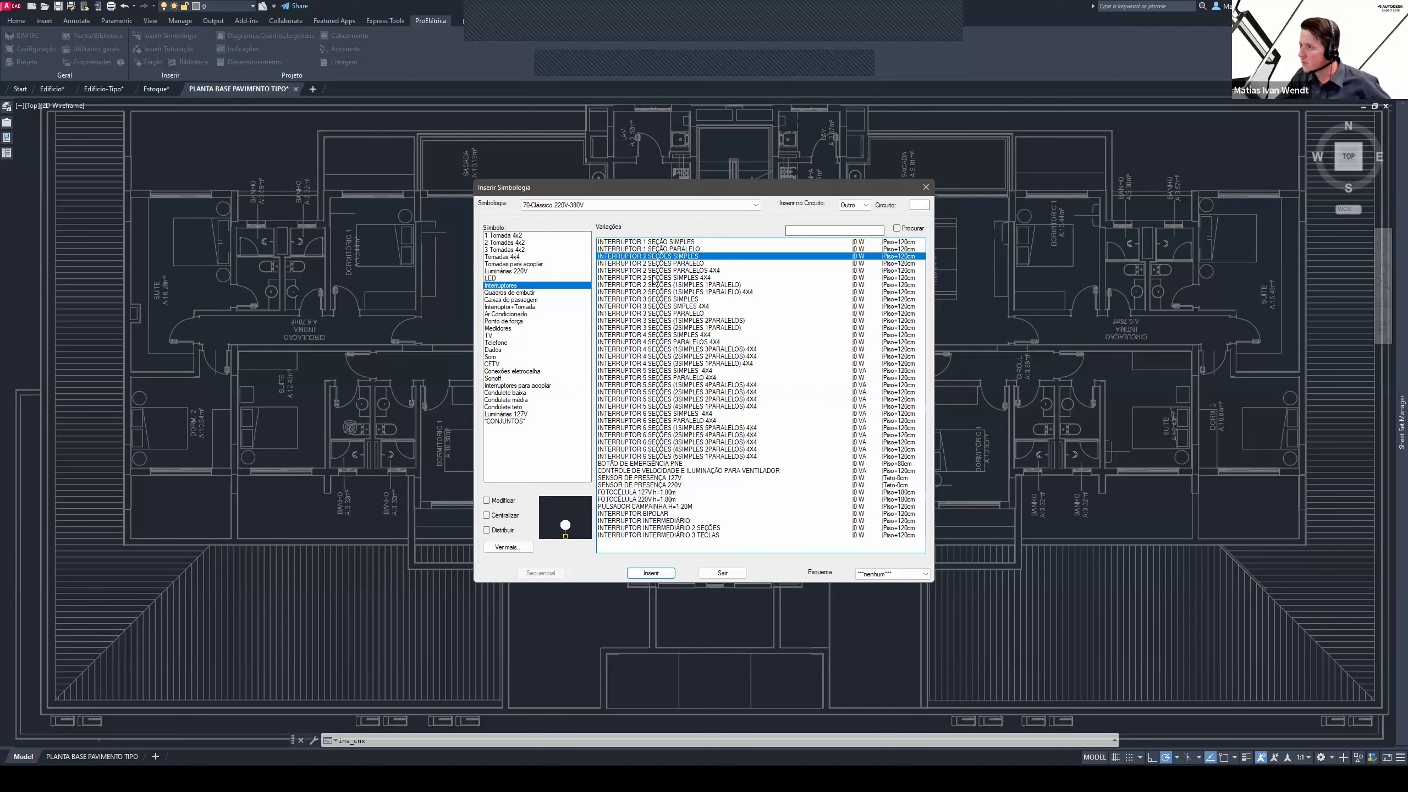
{"action": "left_click", "coordinate": [495, 502]}
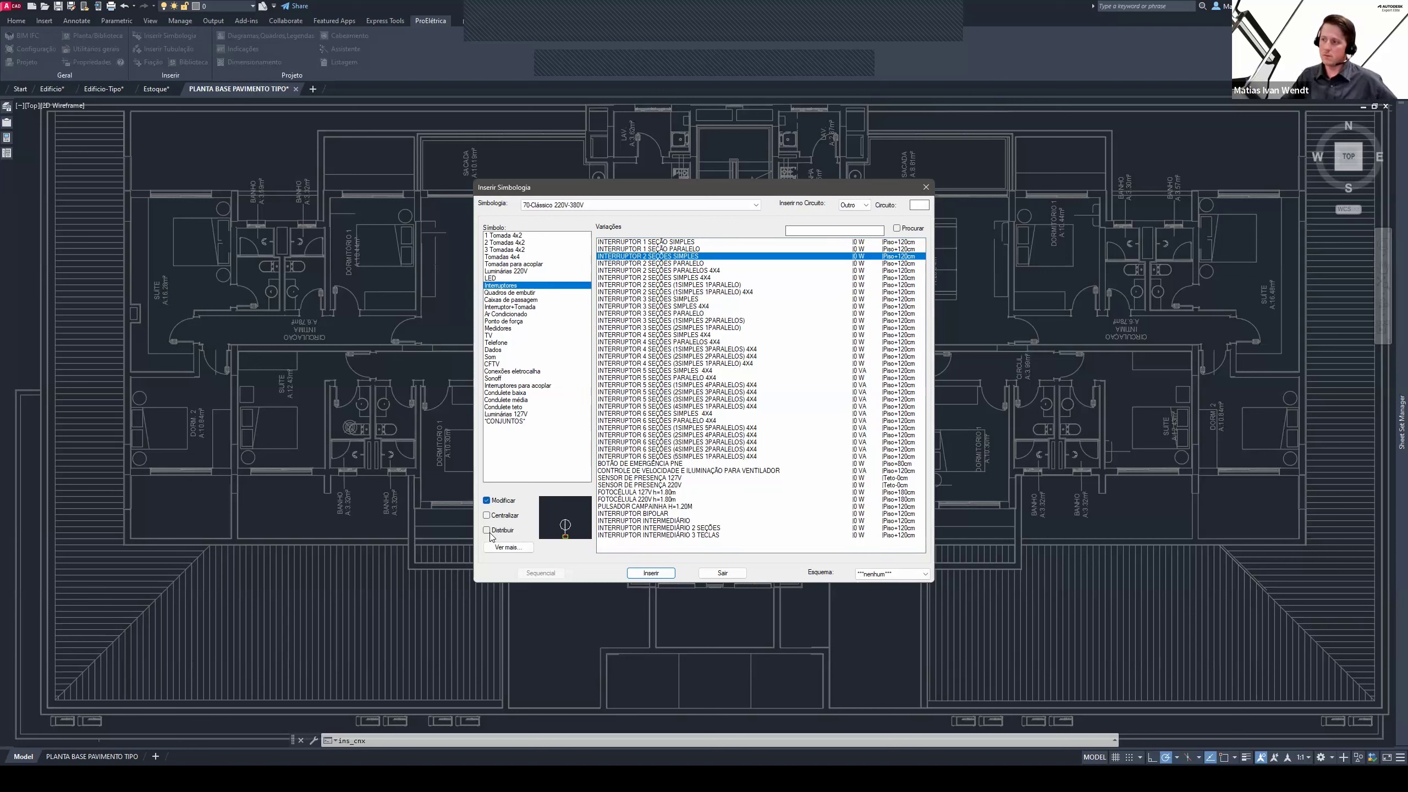
{"action": "left_click", "coordinate": [655, 574]}
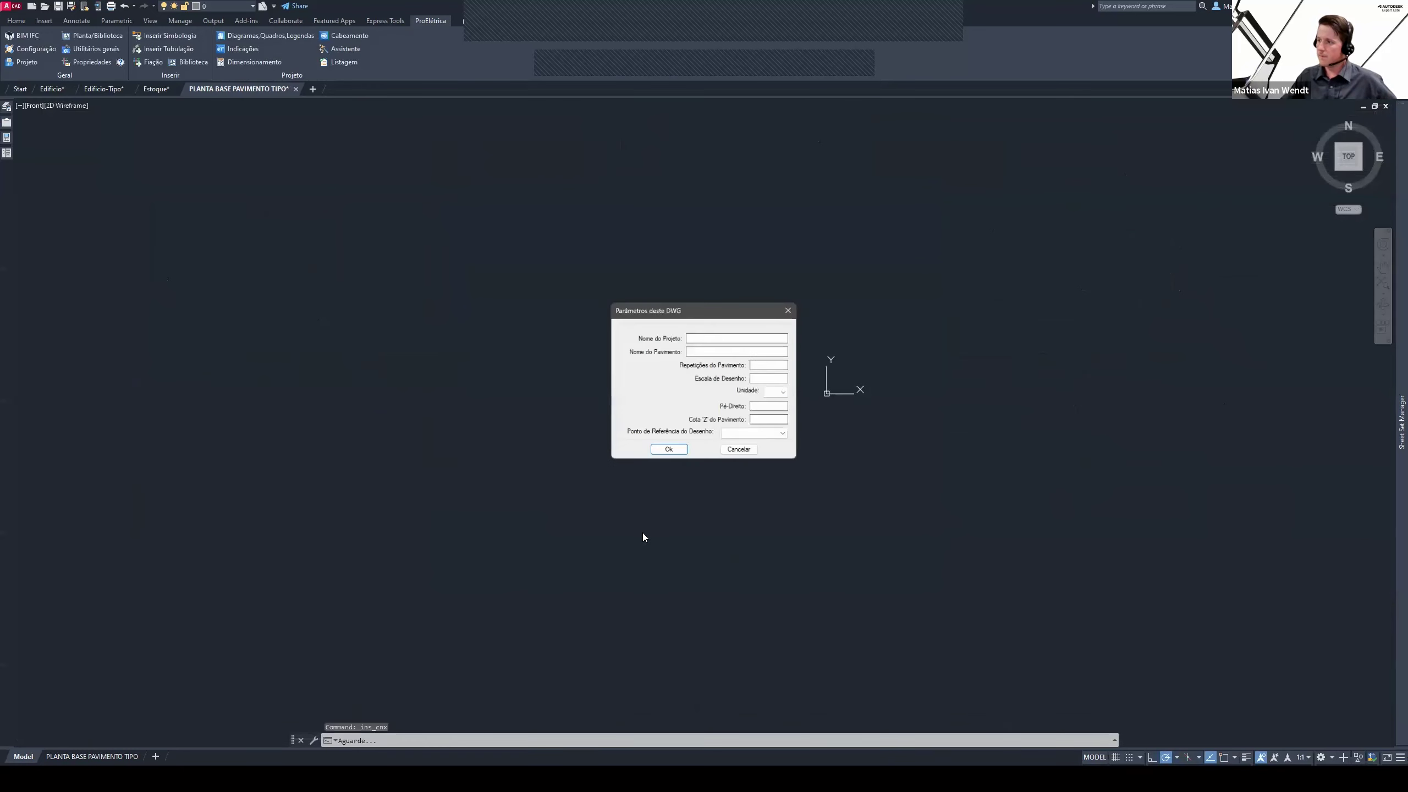
Accept the drawing parameters and confirm the switch properties at 120 cm reference distance
{"action": "left_click", "coordinate": [672, 452]}
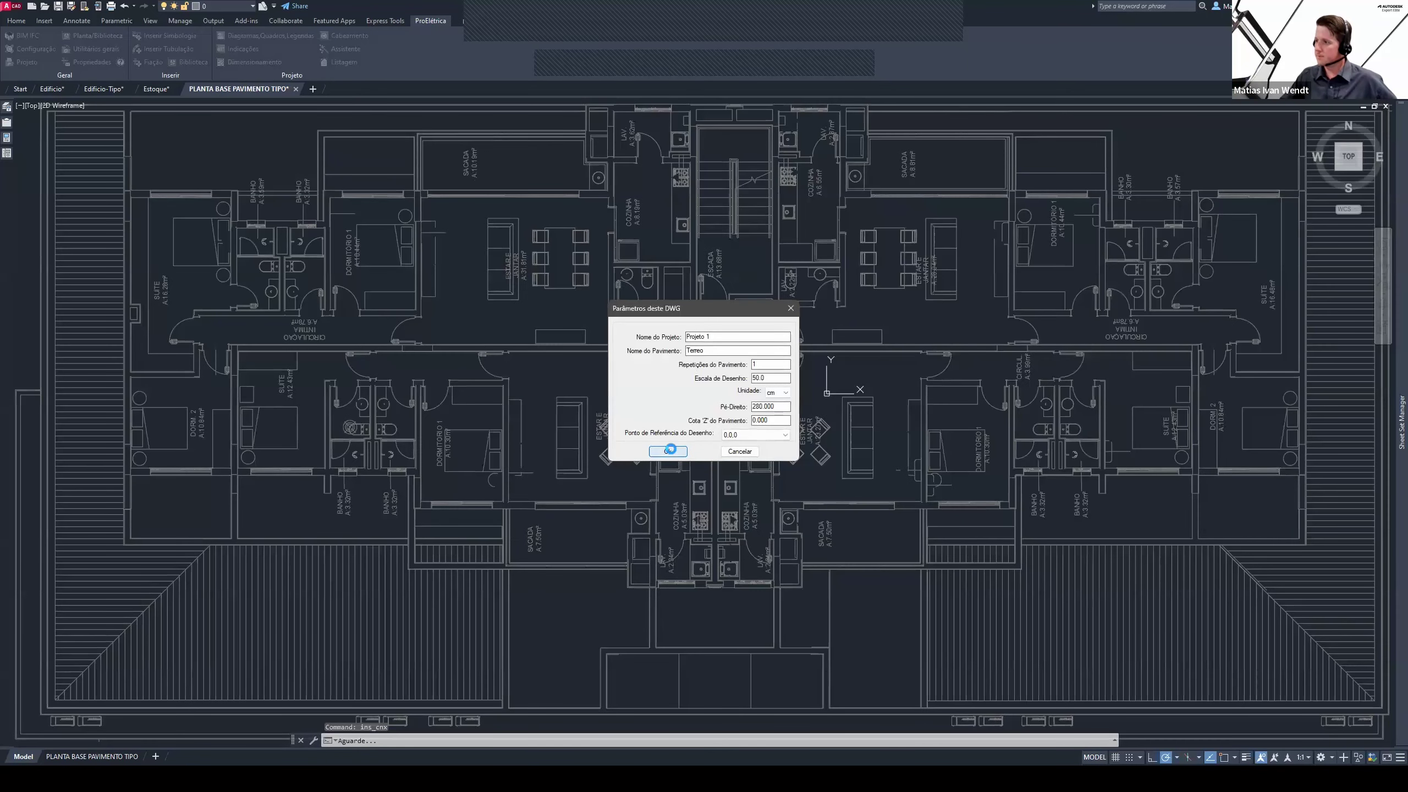
{"action": "left_click", "coordinate": [730, 463]}
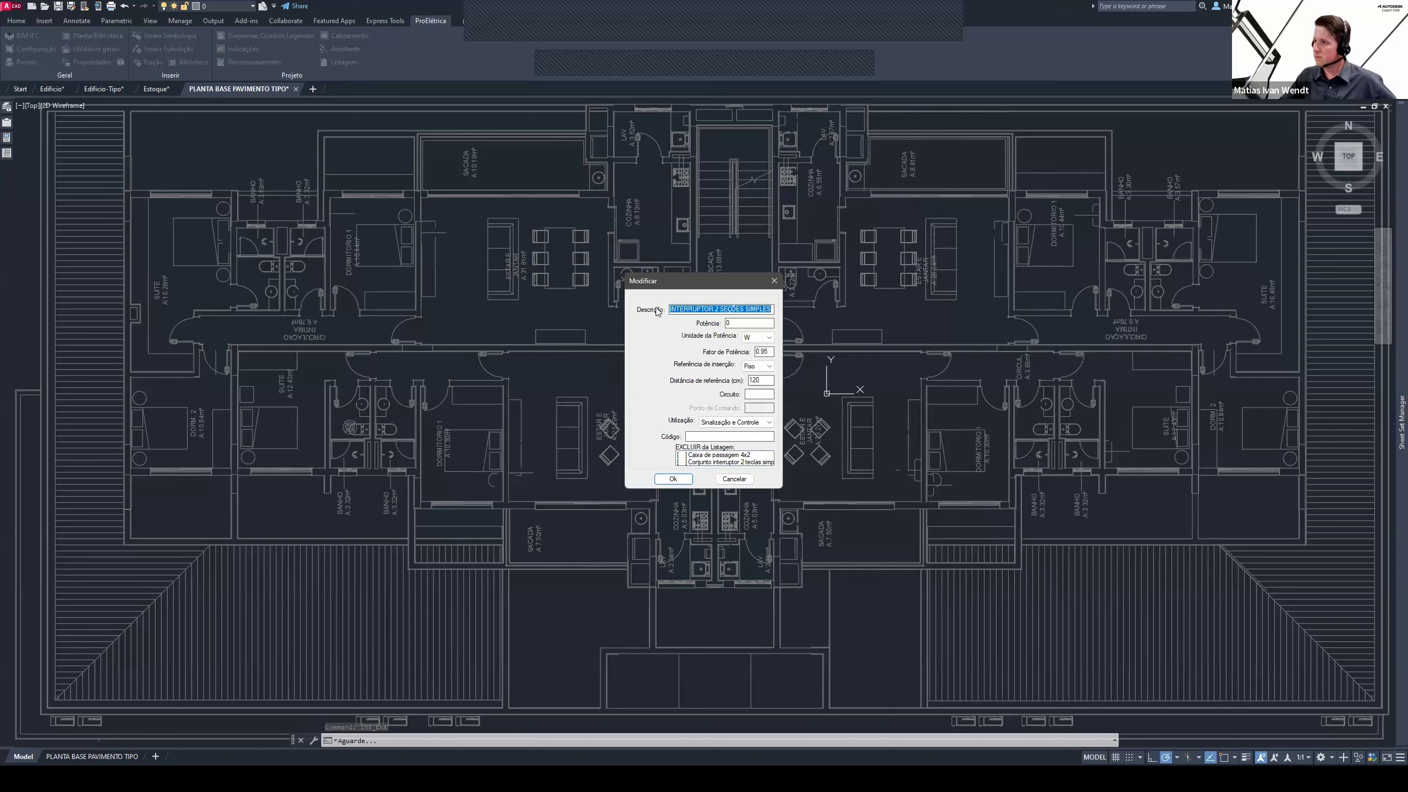
{"action": "mouse_move", "coordinate": [686, 287]}
{"action": "left_mouse_down"}
{"action": "mouse_move", "coordinate": [614, 274]}
{"action": "mouse_move", "coordinate": [676, 298]}
{"action": "left_mouse_up"}
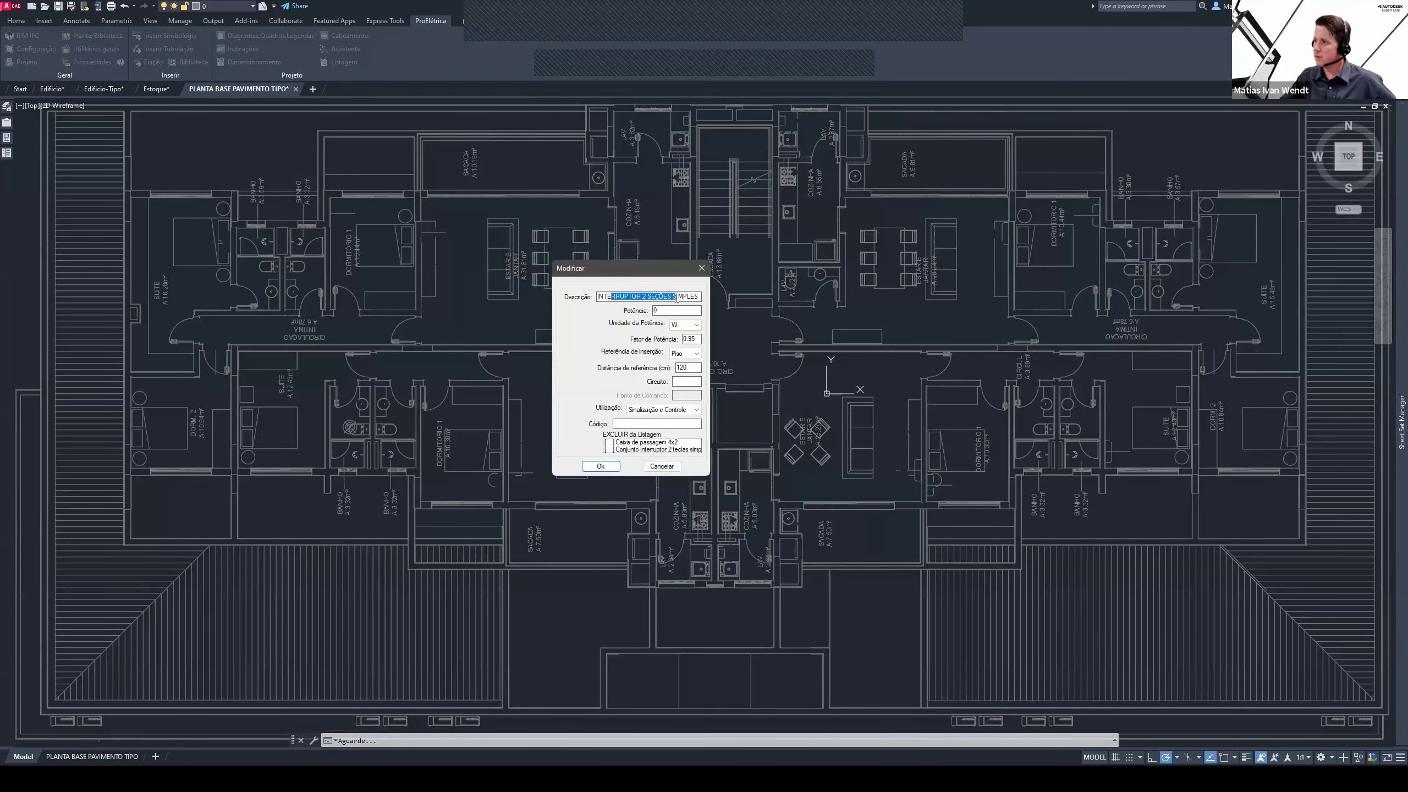
{"action": "left_click", "coordinate": [678, 310]}
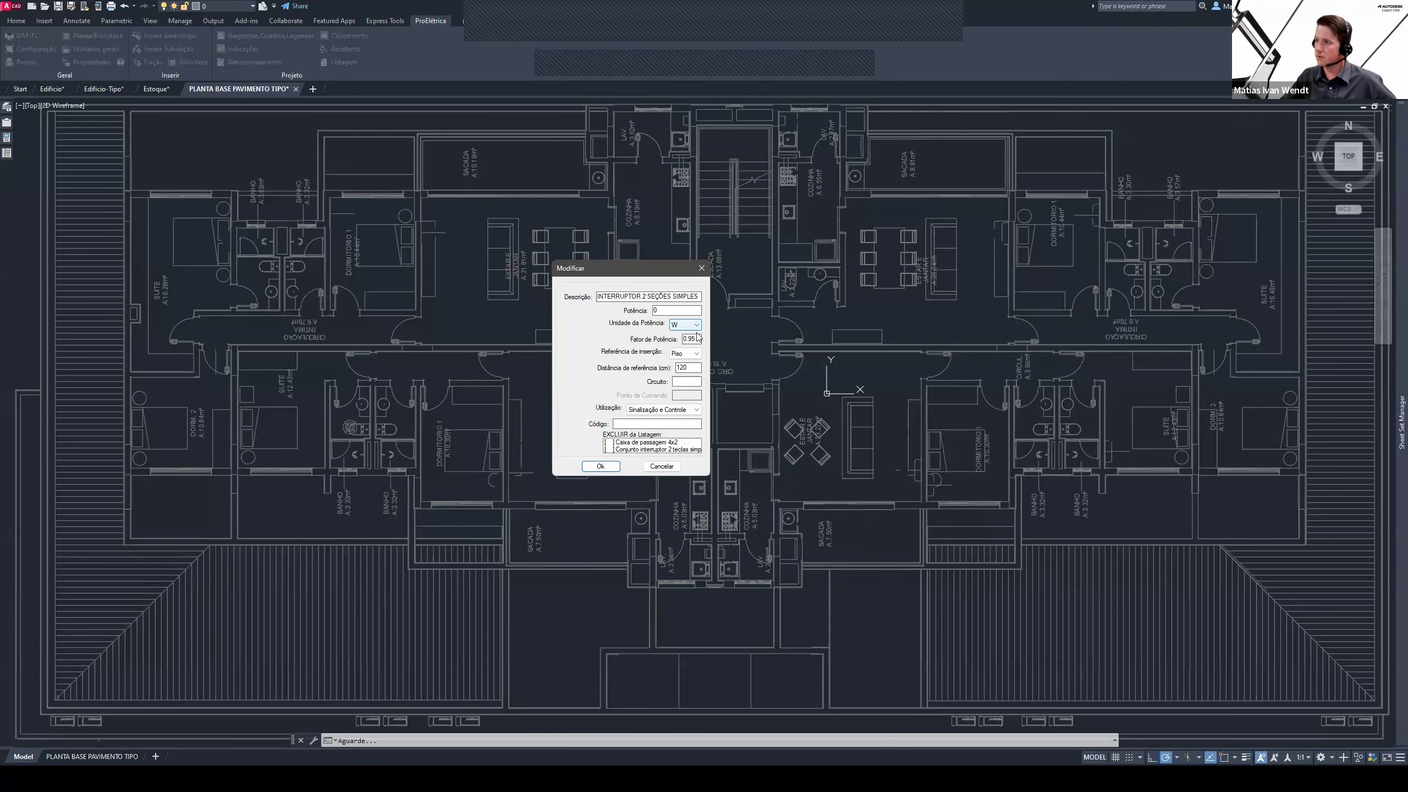
{"action": "double_click", "coordinate": [693, 366]}
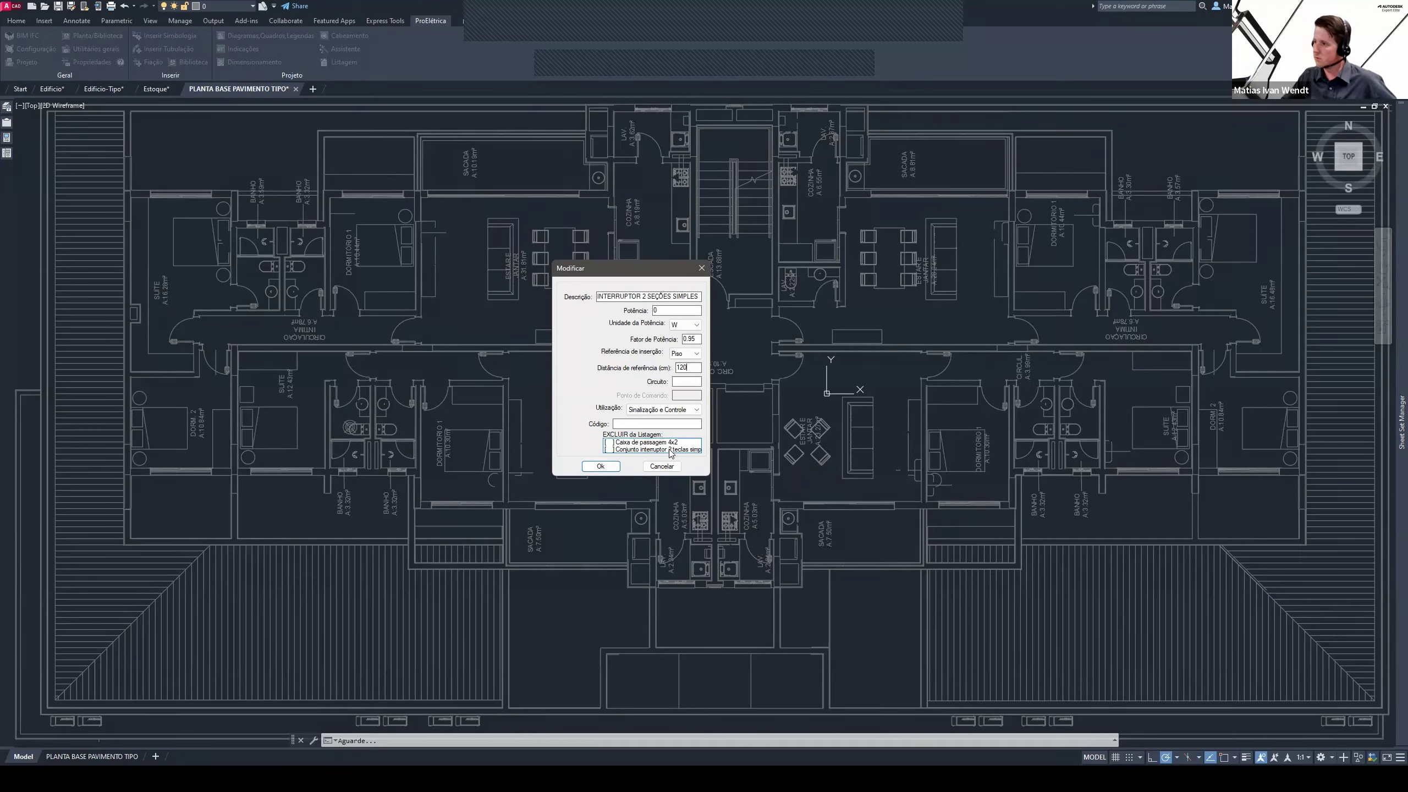
{"action": "left_click", "coordinate": [601, 466]}
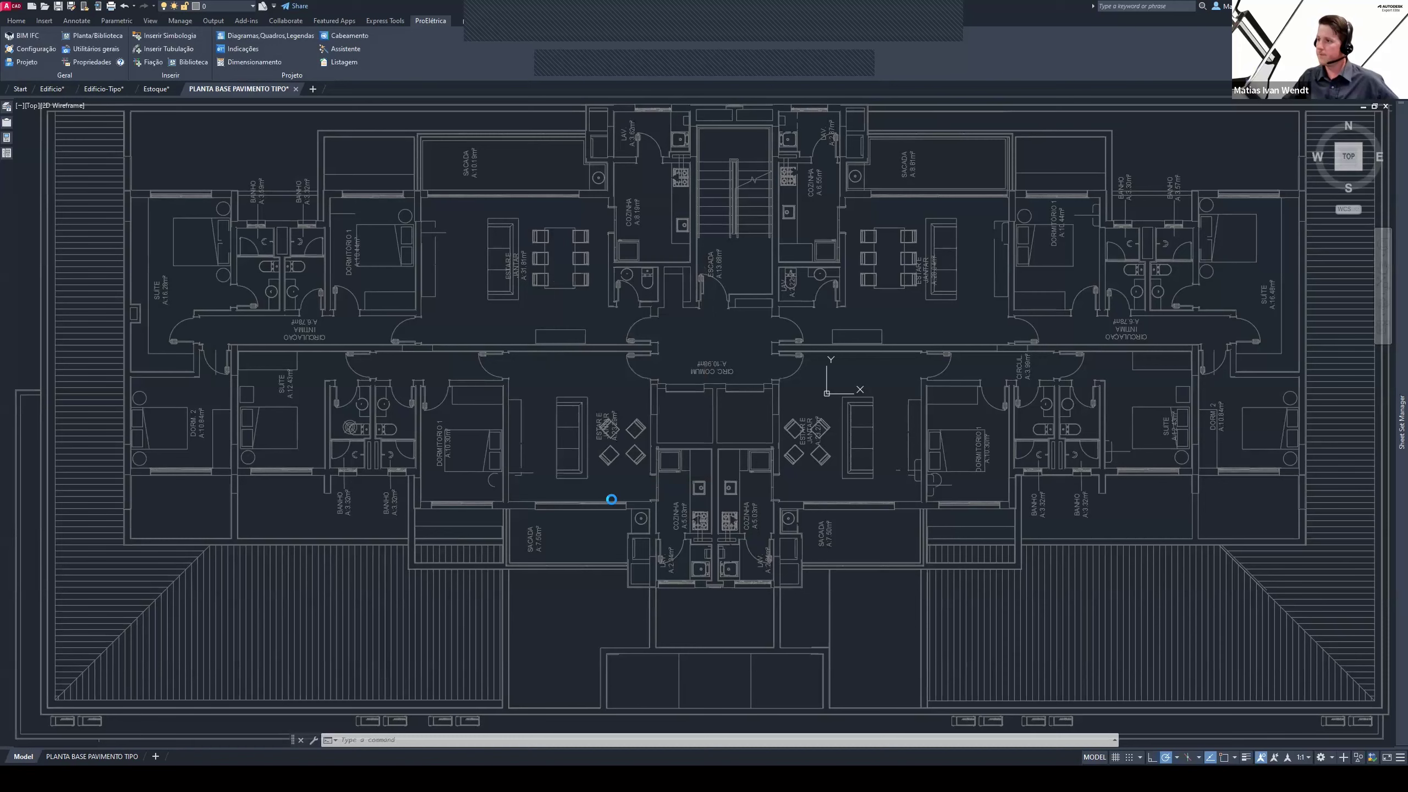
Cancel the switch placement and retry inserting it after viewing the project configuration
{"action": "scroll", "coordinate": [531, 383], "scroll_direction": "up", "scroll_amount": 2}
{"action": "scroll", "coordinate": [531, 383], "scroll_direction": "up", "scroll_amount": 4}
{"action": "key", "text": "Escape"}
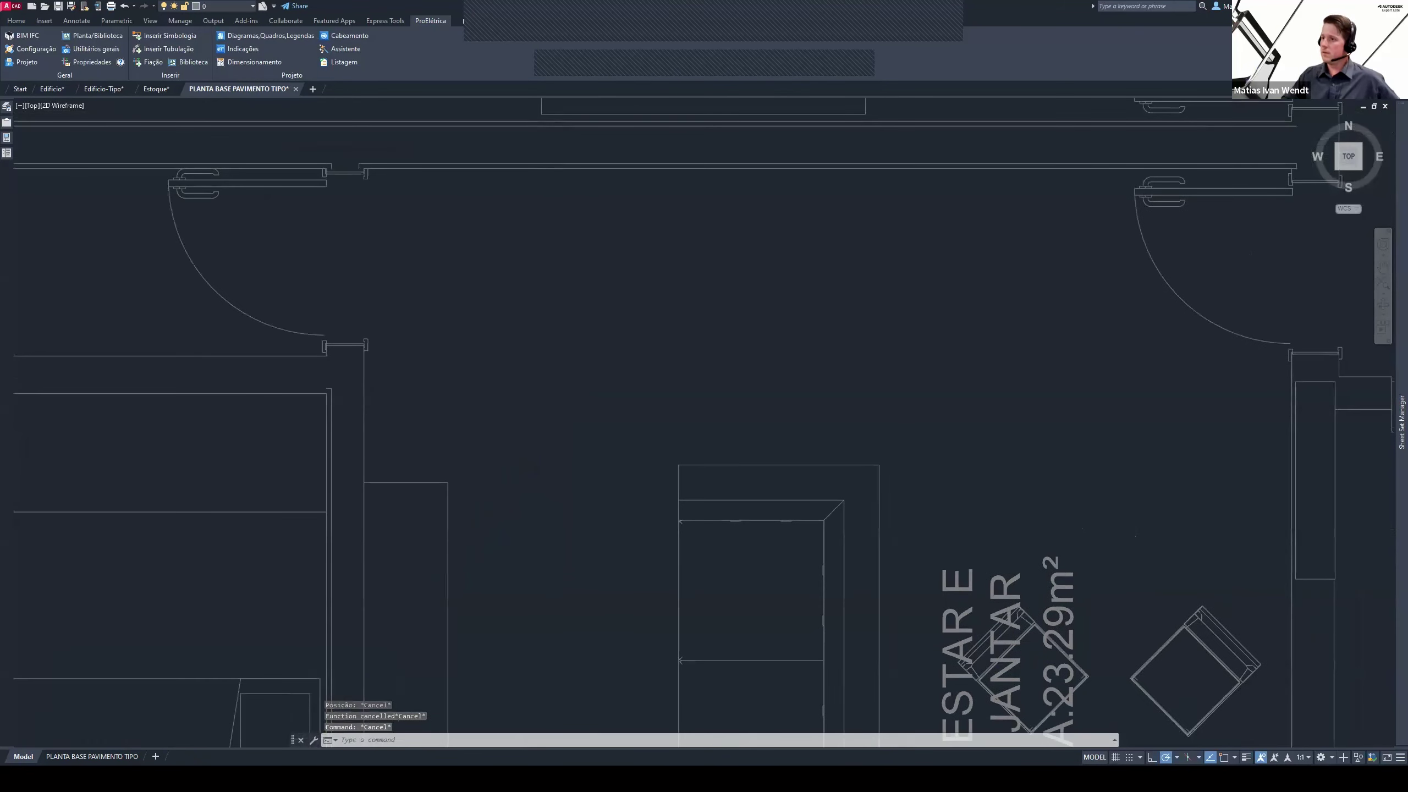
{"action": "scroll", "coordinate": [527, 381], "scroll_direction": "down", "scroll_amount": 6}
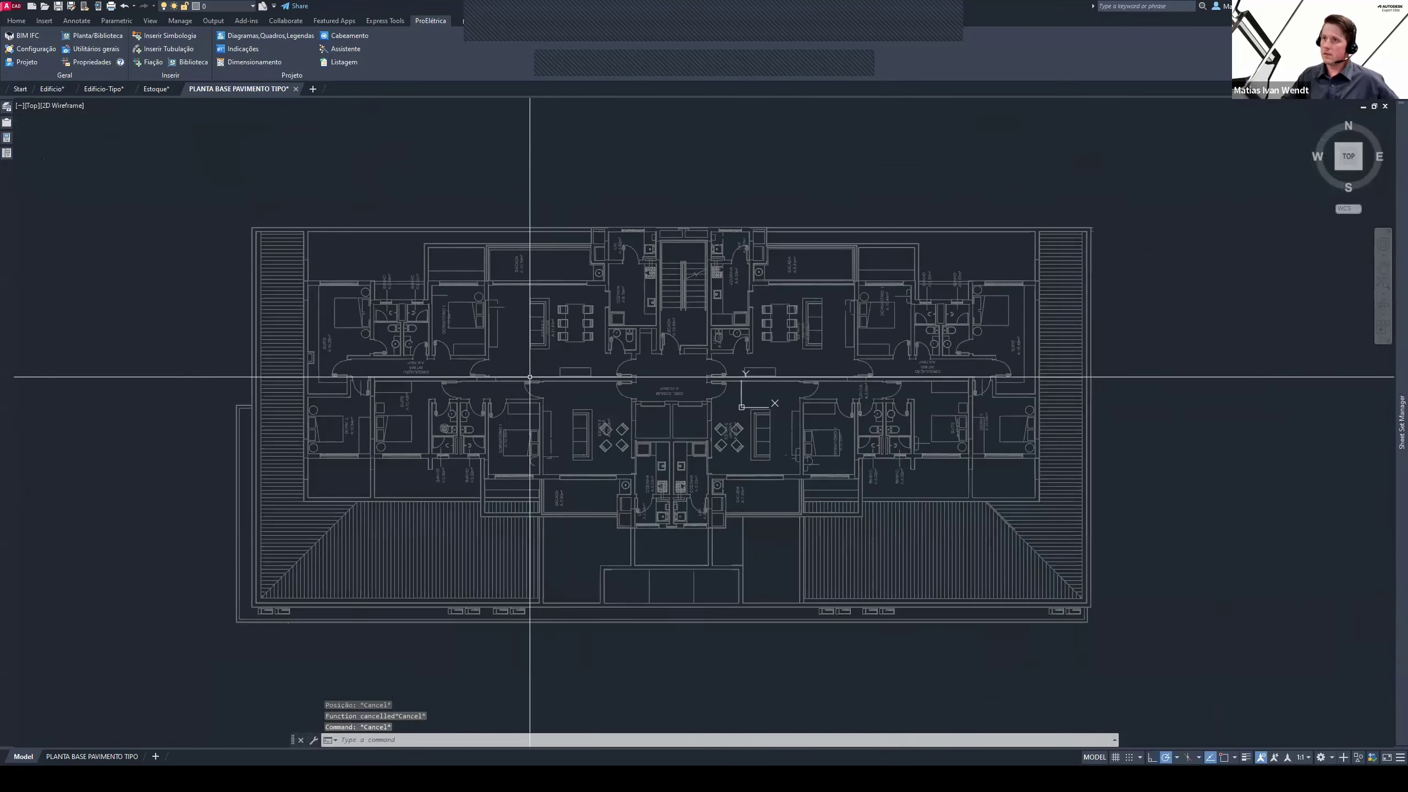
{"action": "left_click", "coordinate": [28, 62]}
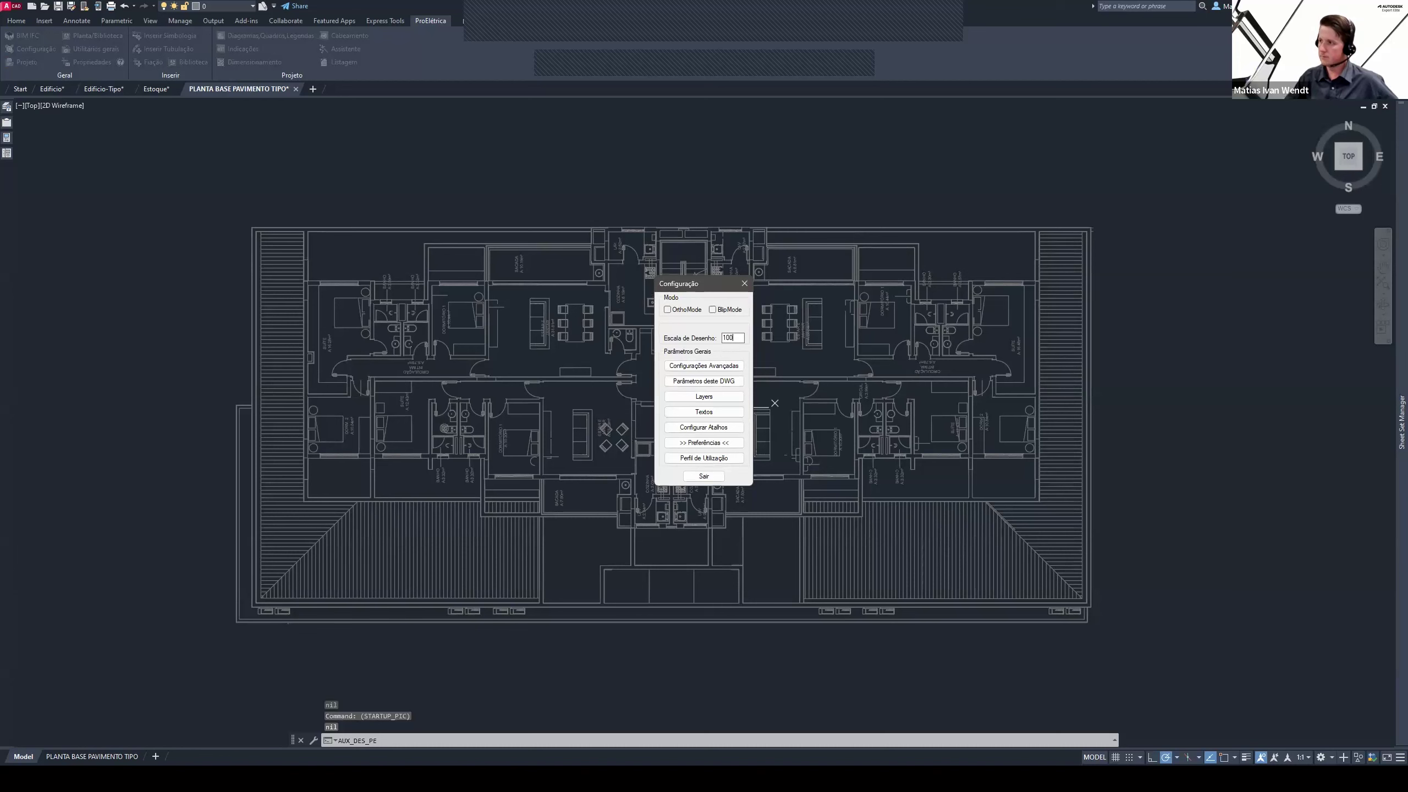
{"action": "left_click", "coordinate": [716, 479]}
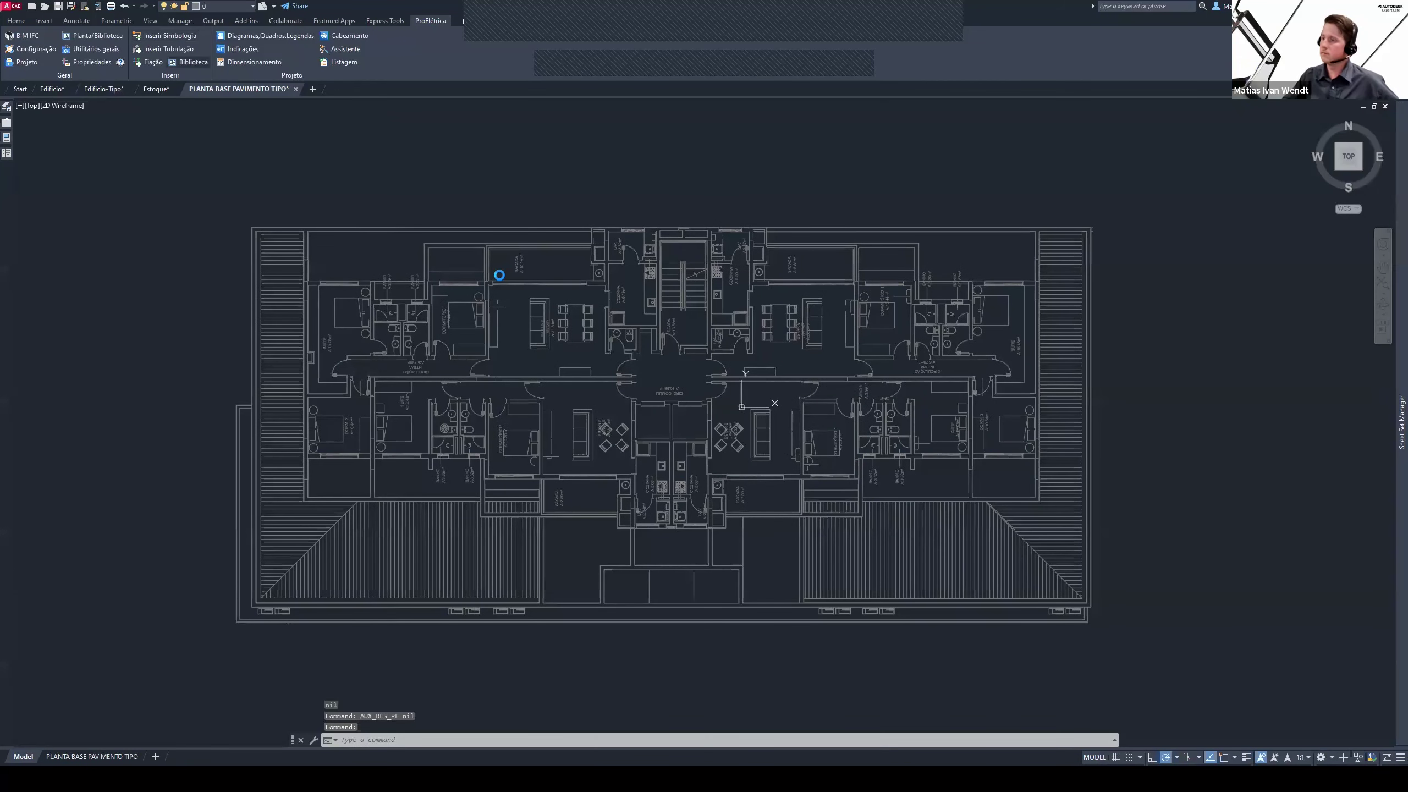
{"action": "left_click", "coordinate": [653, 564]}
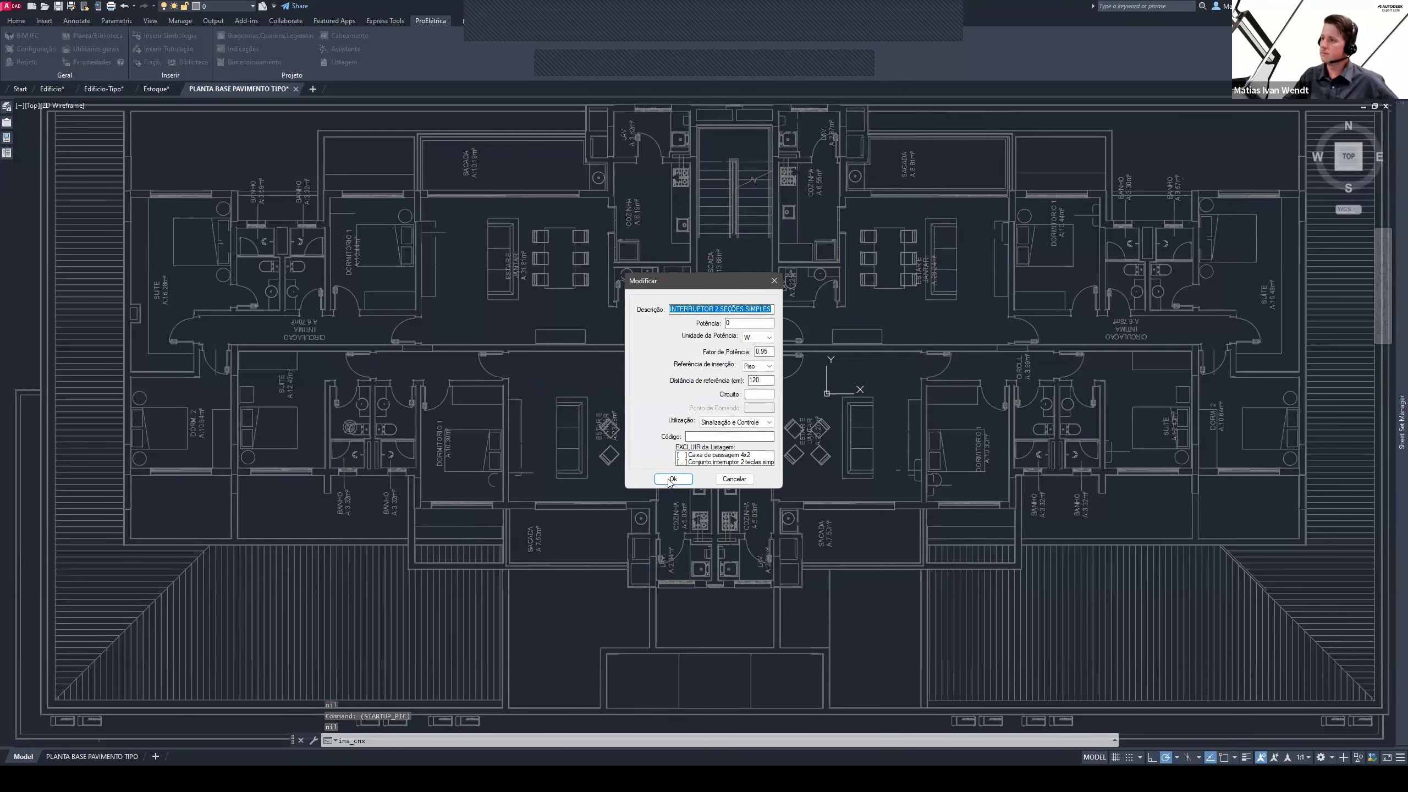
{"action": "left_click", "coordinate": [669, 480]}
{"action": "key", "text": "Escape"}
{"action": "scroll", "coordinate": [496, 382], "scroll_direction": "up", "scroll_amount": 8}
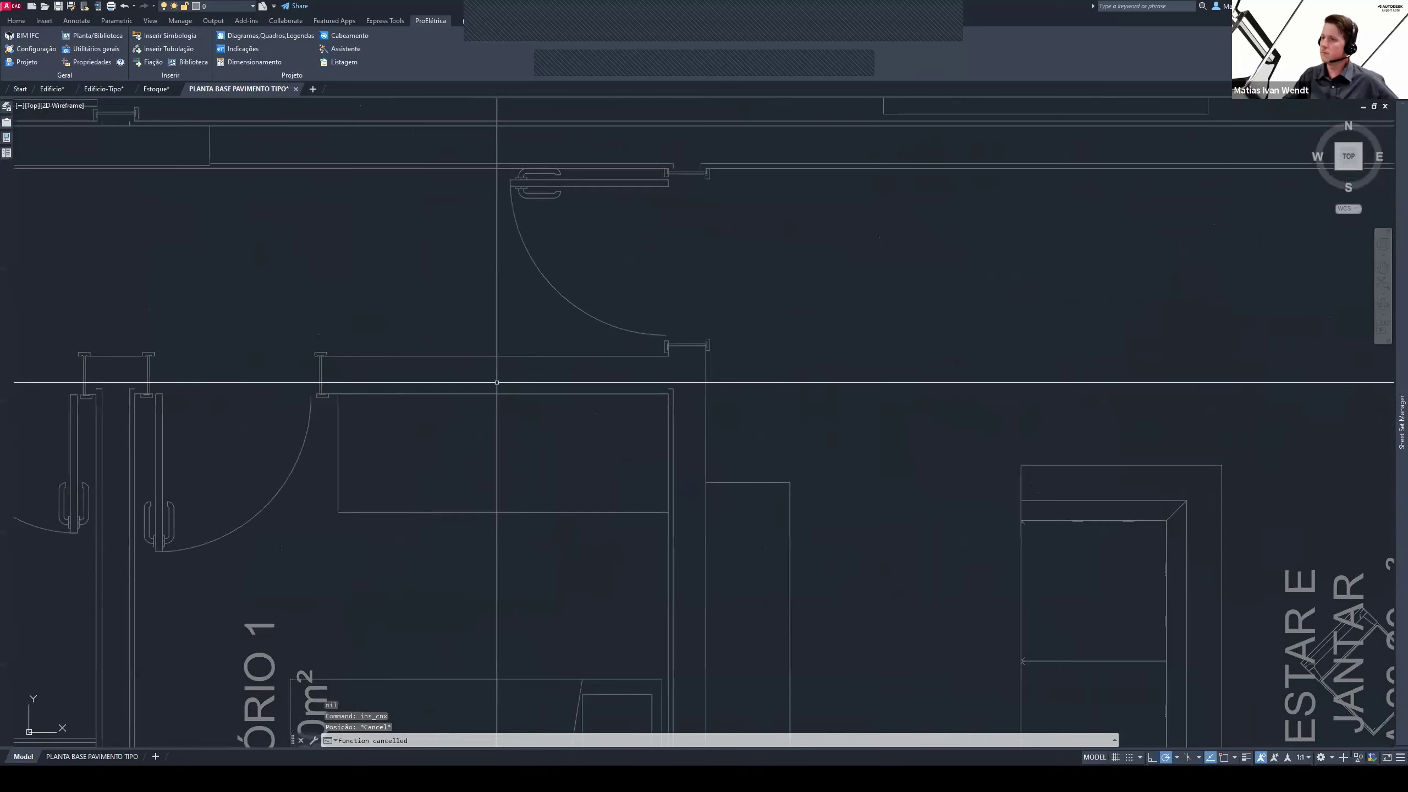
Set this drawing's parameters to millimetre units and relaunch the two-section switch insertion
{"action": "left_click", "coordinate": [36, 49]}
{"action": "left_click", "coordinate": [715, 381]}
{"action": "left_click", "coordinate": [783, 395]}
{"action": "left_click", "coordinate": [775, 410]}
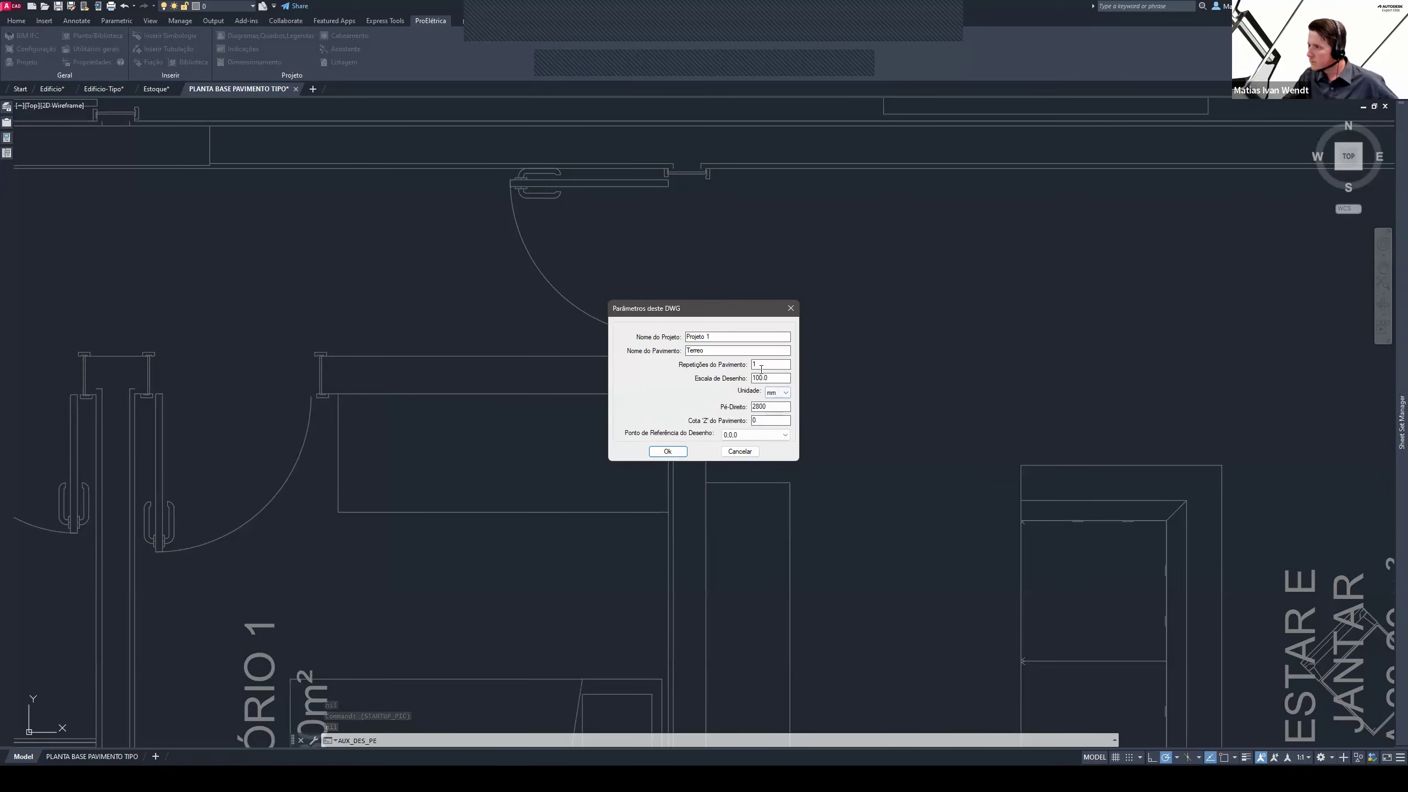
{"action": "left_click", "coordinate": [668, 452]}
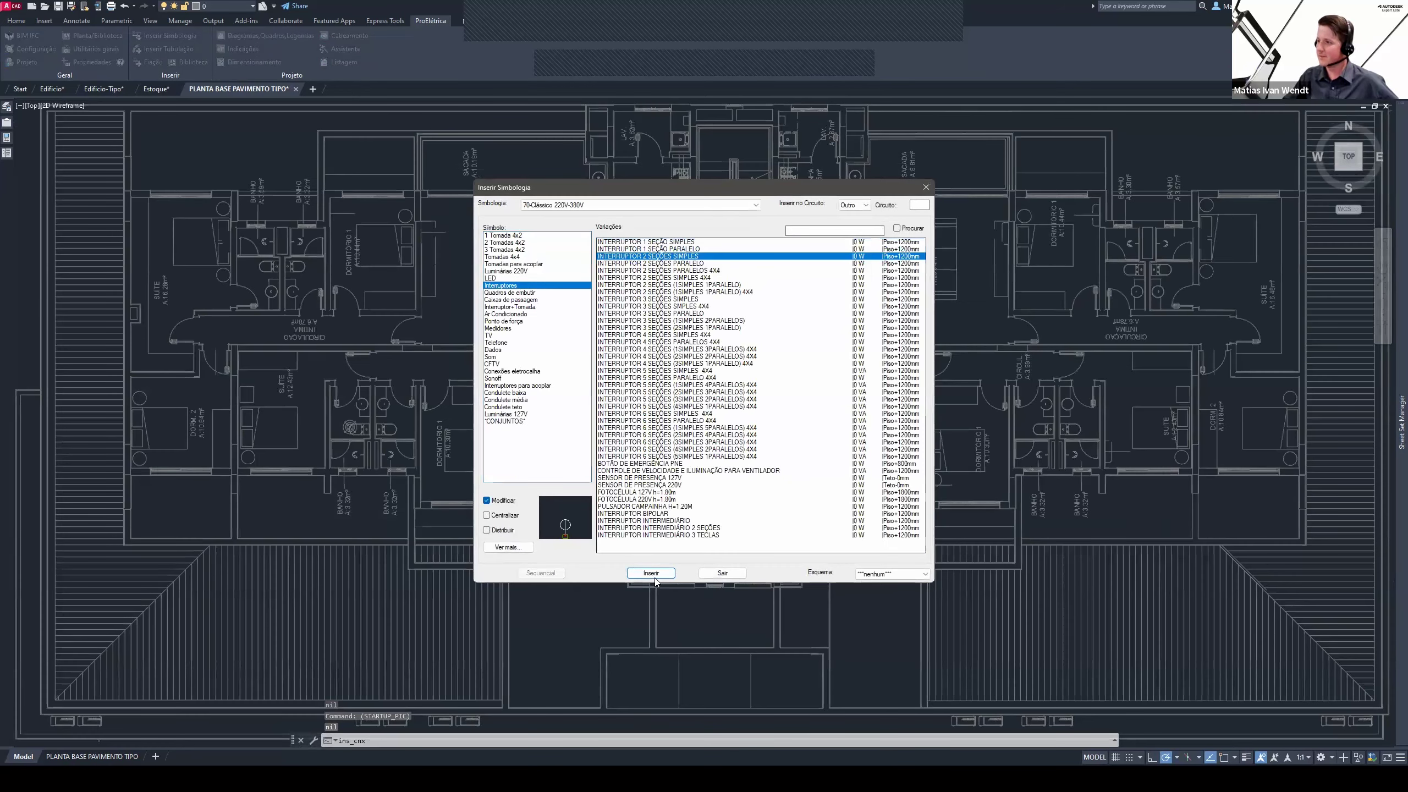
{"action": "left_click", "coordinate": [653, 575]}
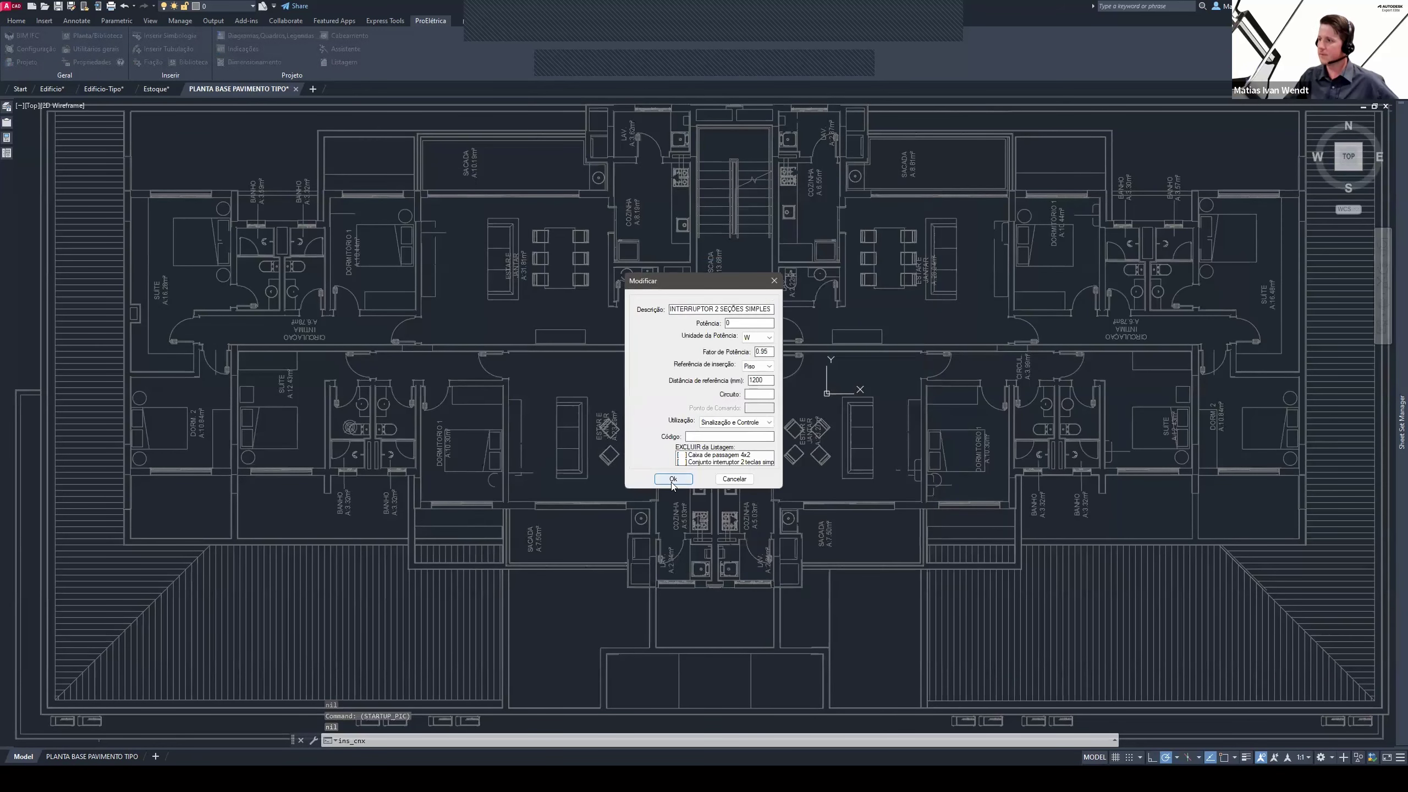
With Osnap on, place the two-section switch at the Dormitório 1 door end, rotated right
{"action": "left_click", "coordinate": [671, 482]}
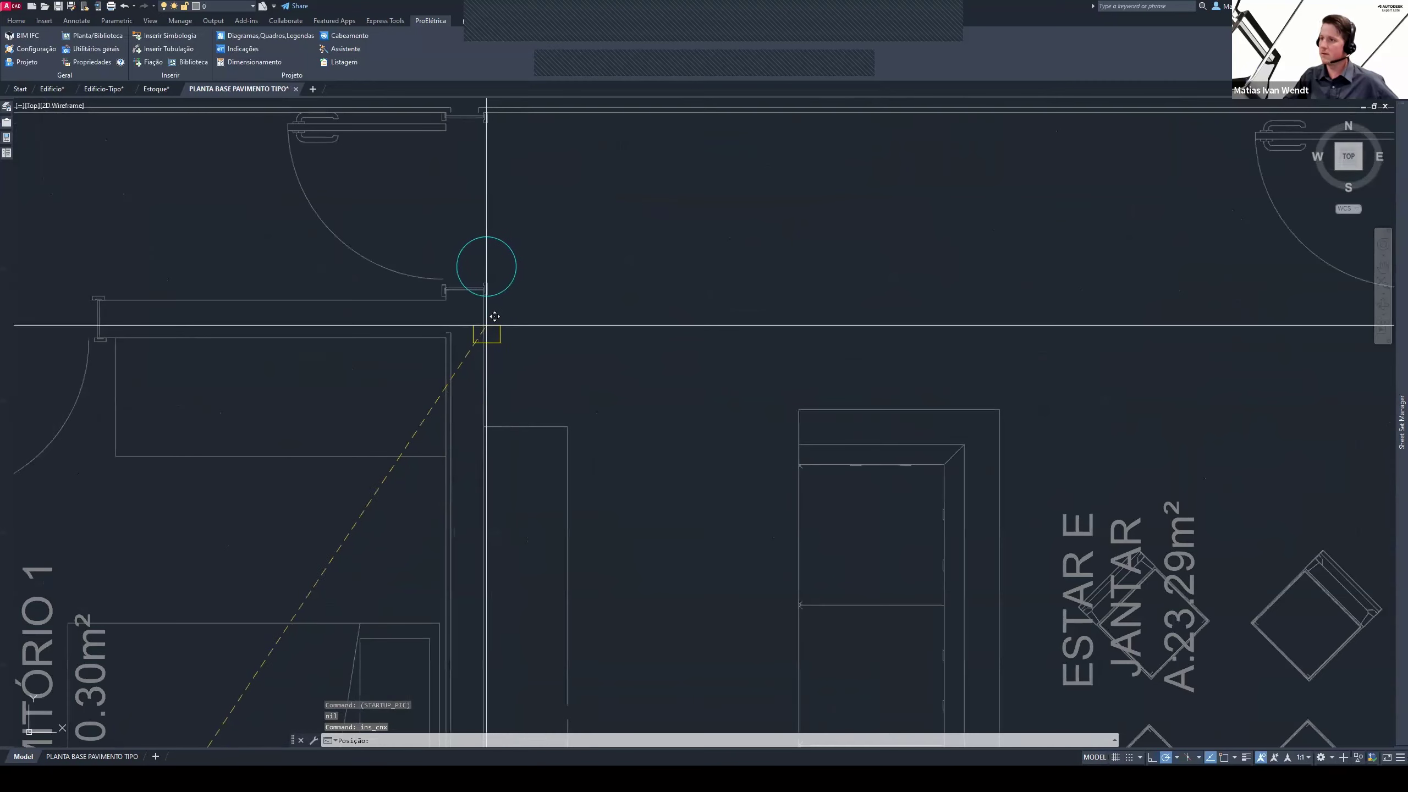
{"action": "key", "text": "F3"}
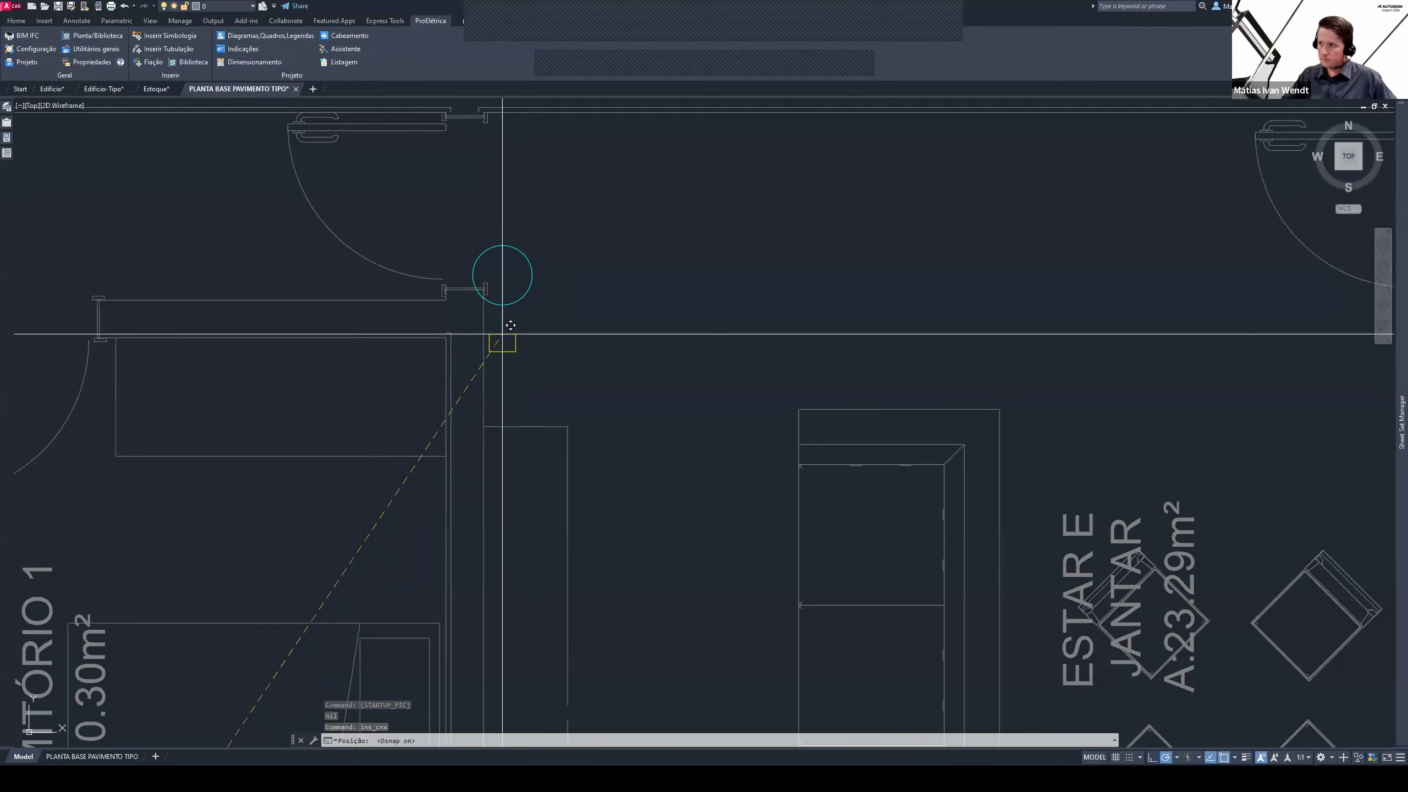
{"action": "left_click", "coordinate": [483, 329]}
{"action": "left_click", "coordinate": [499, 385]}
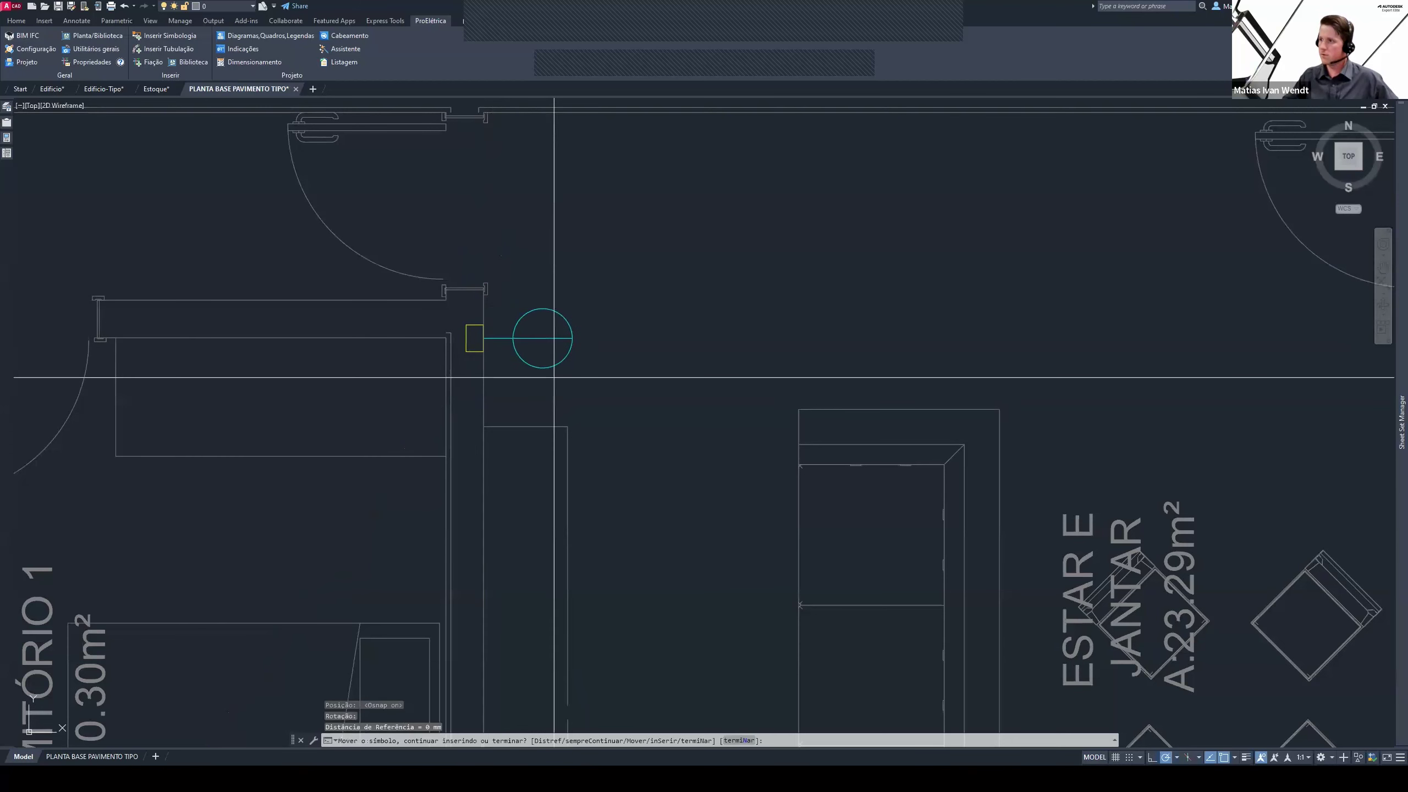
{"action": "scroll", "coordinate": [604, 378], "scroll_direction": "down", "scroll_amount": 2}
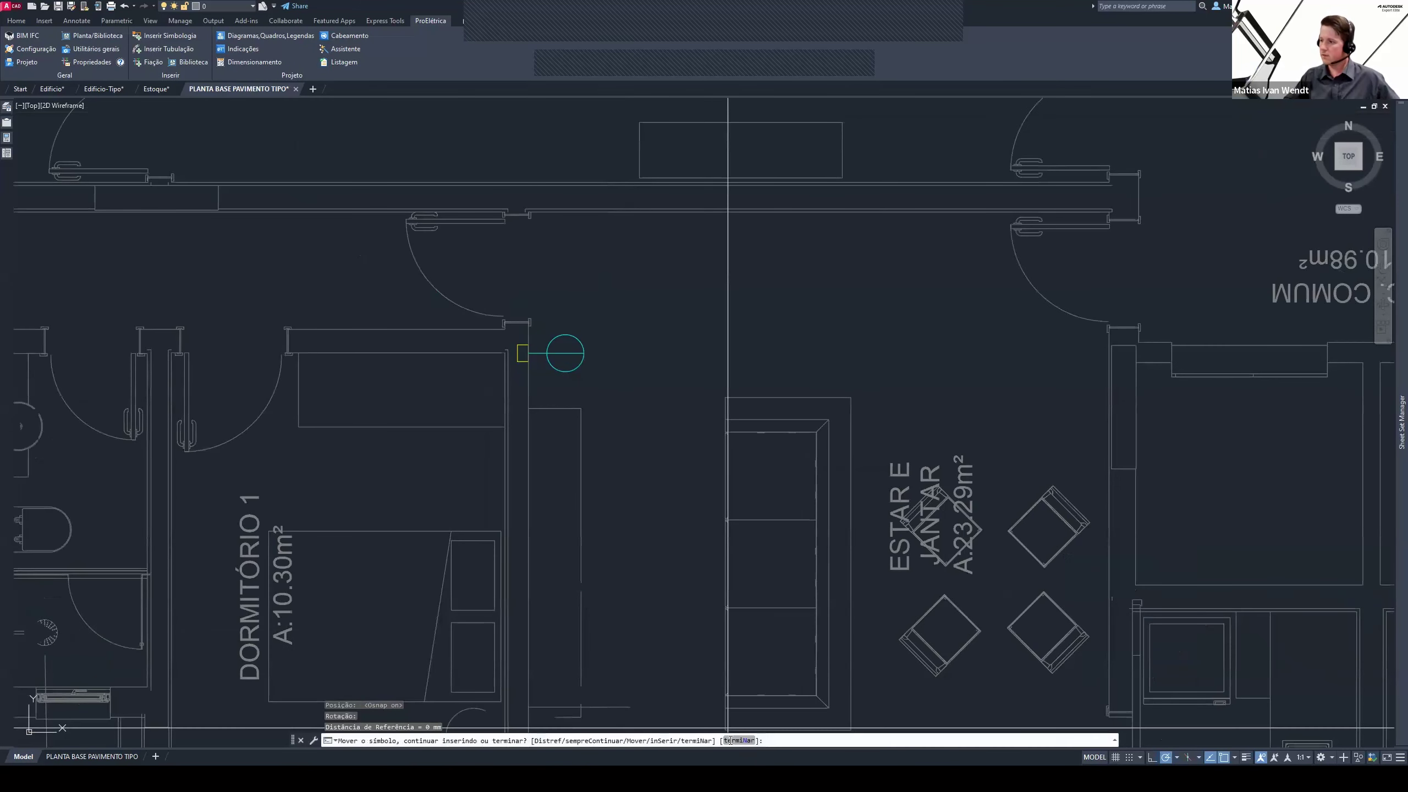
{"action": "scroll", "coordinate": [648, 400], "scroll_direction": "down", "scroll_amount": 1}
{"action": "scroll", "coordinate": [659, 388], "scroll_direction": "down", "scroll_amount": 2}
{"action": "scroll", "coordinate": [571, 338], "scroll_direction": "down", "scroll_amount": 1}
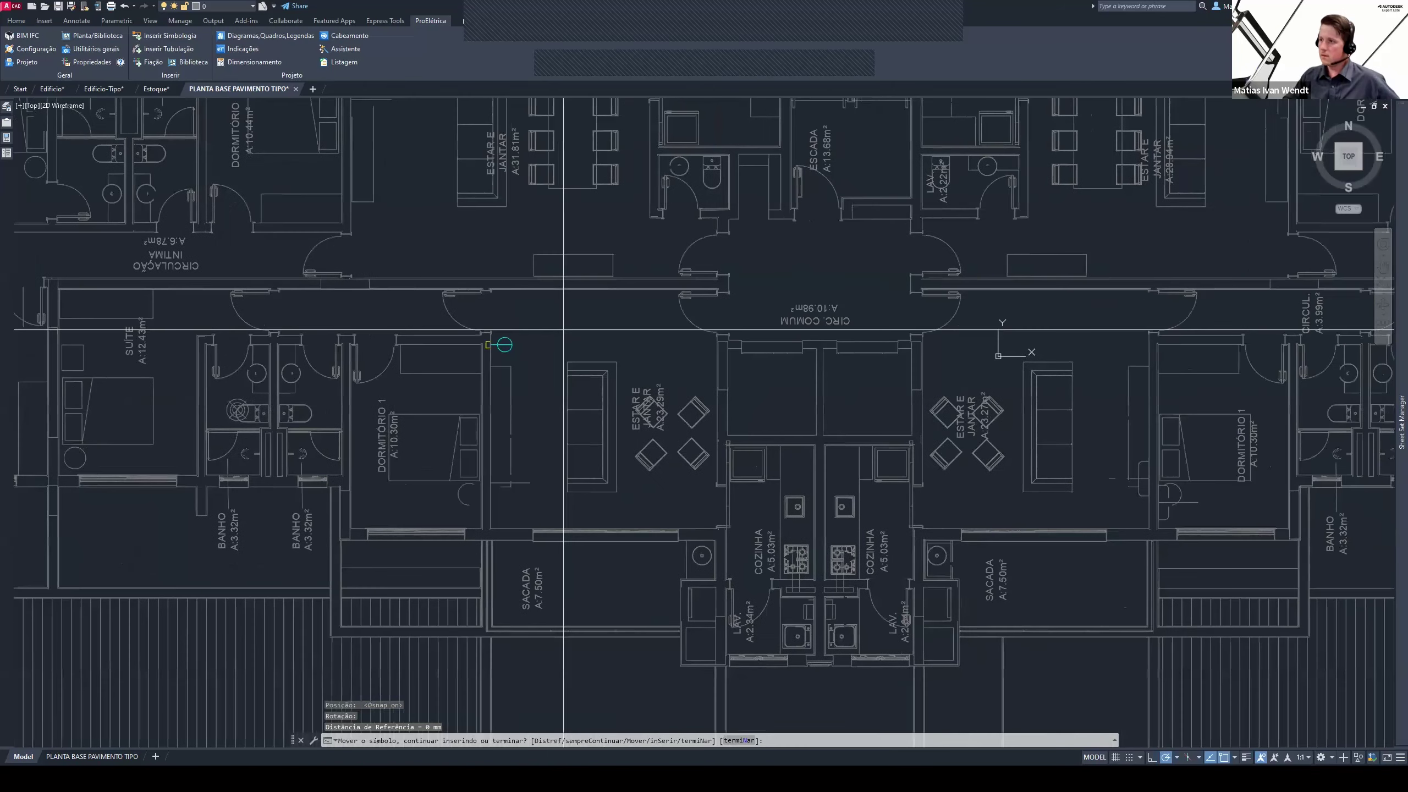
{"action": "right_click", "coordinate": [574, 323]}
{"action": "left_click", "coordinate": [610, 331]}
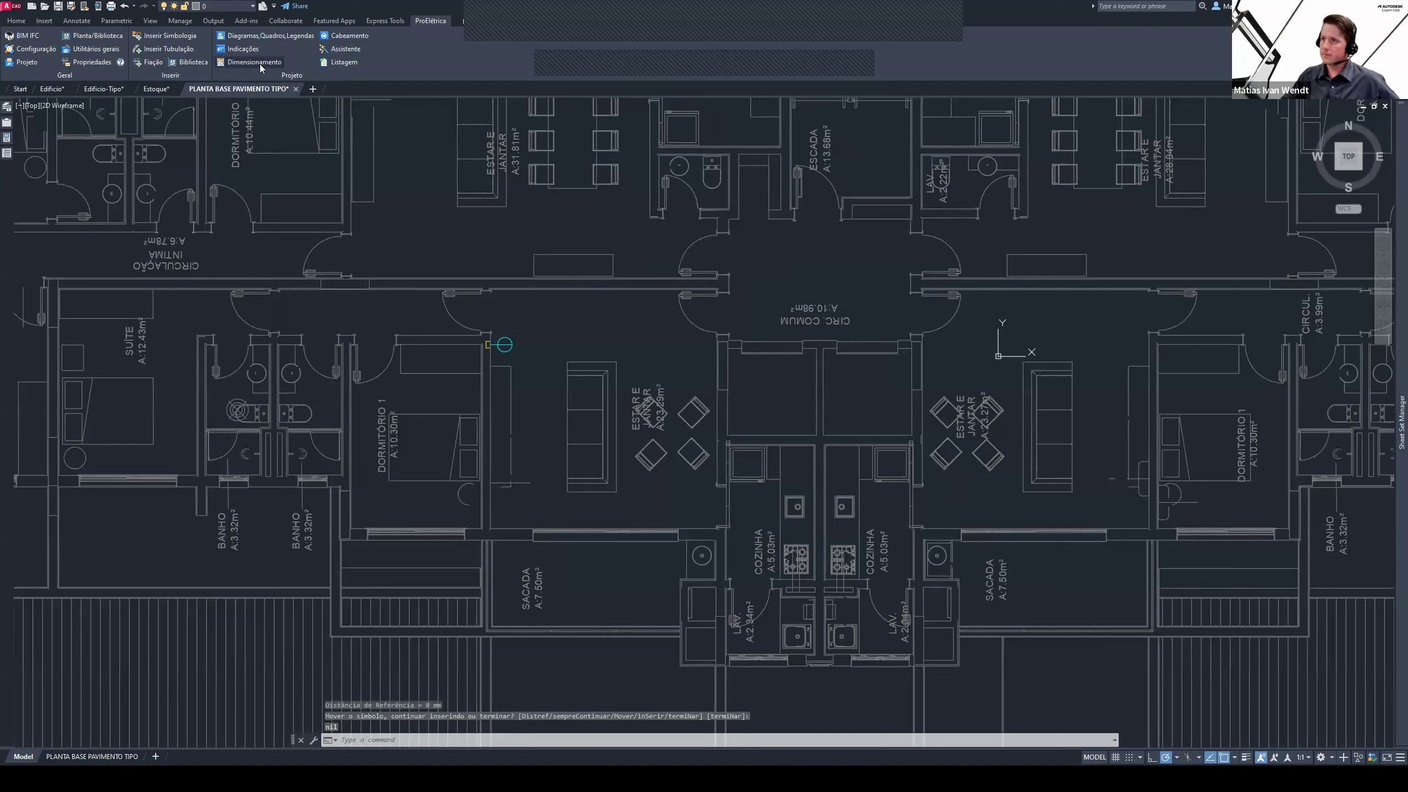
Run Cálculo Luminotécnico on the Estar e Jantar room by picking two opposite corners
{"action": "left_click", "coordinate": [260, 63]}
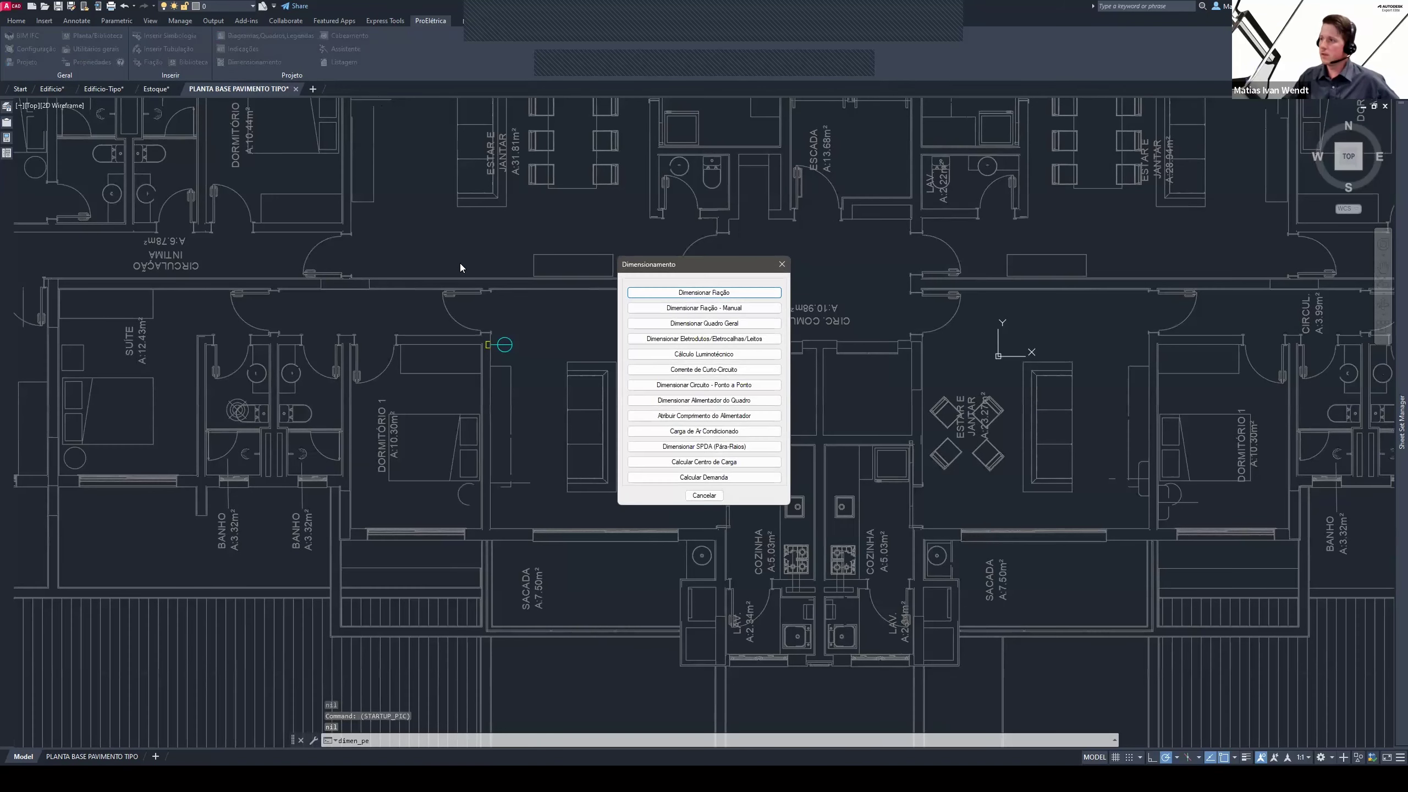
{"action": "left_click", "coordinate": [697, 355]}
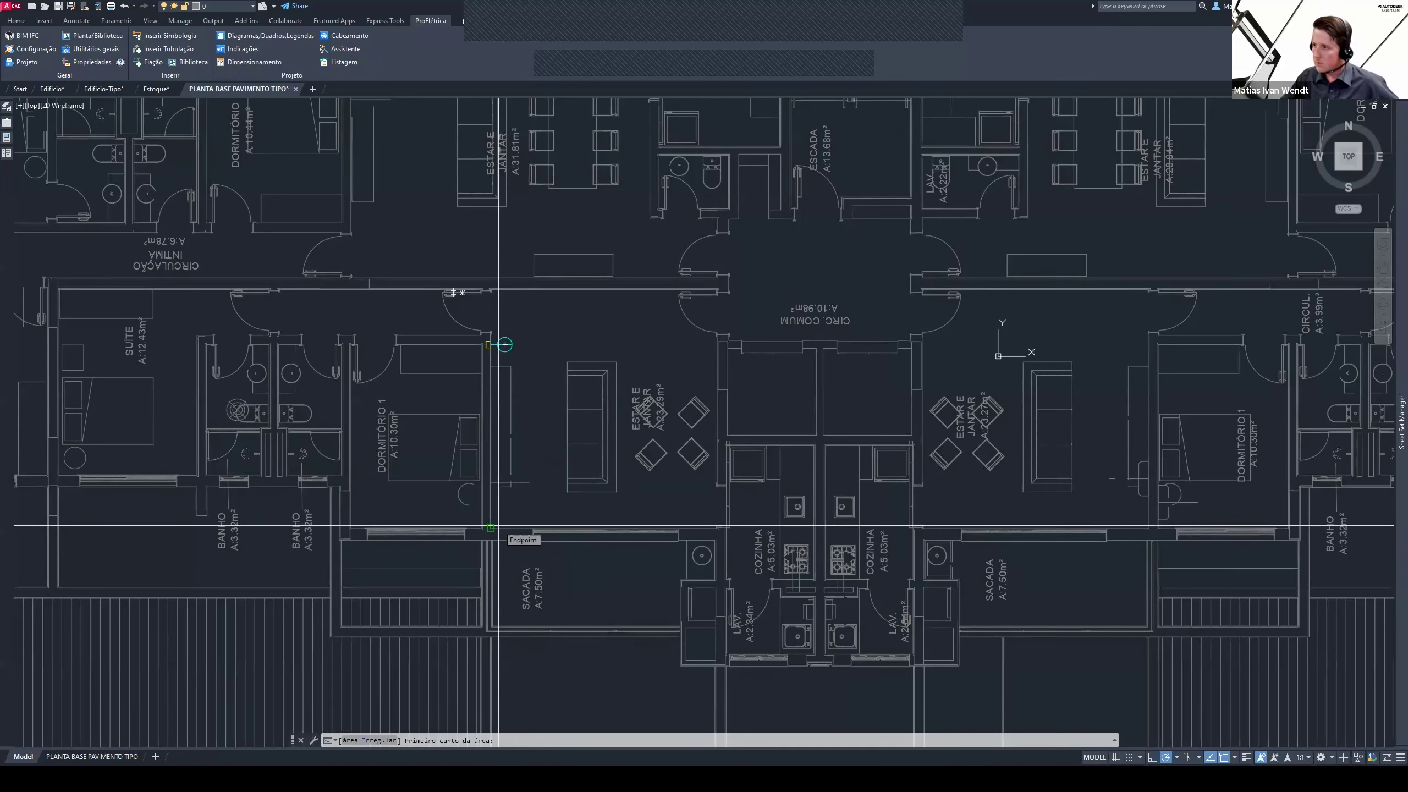
{"action": "left_click", "coordinate": [498, 525]}
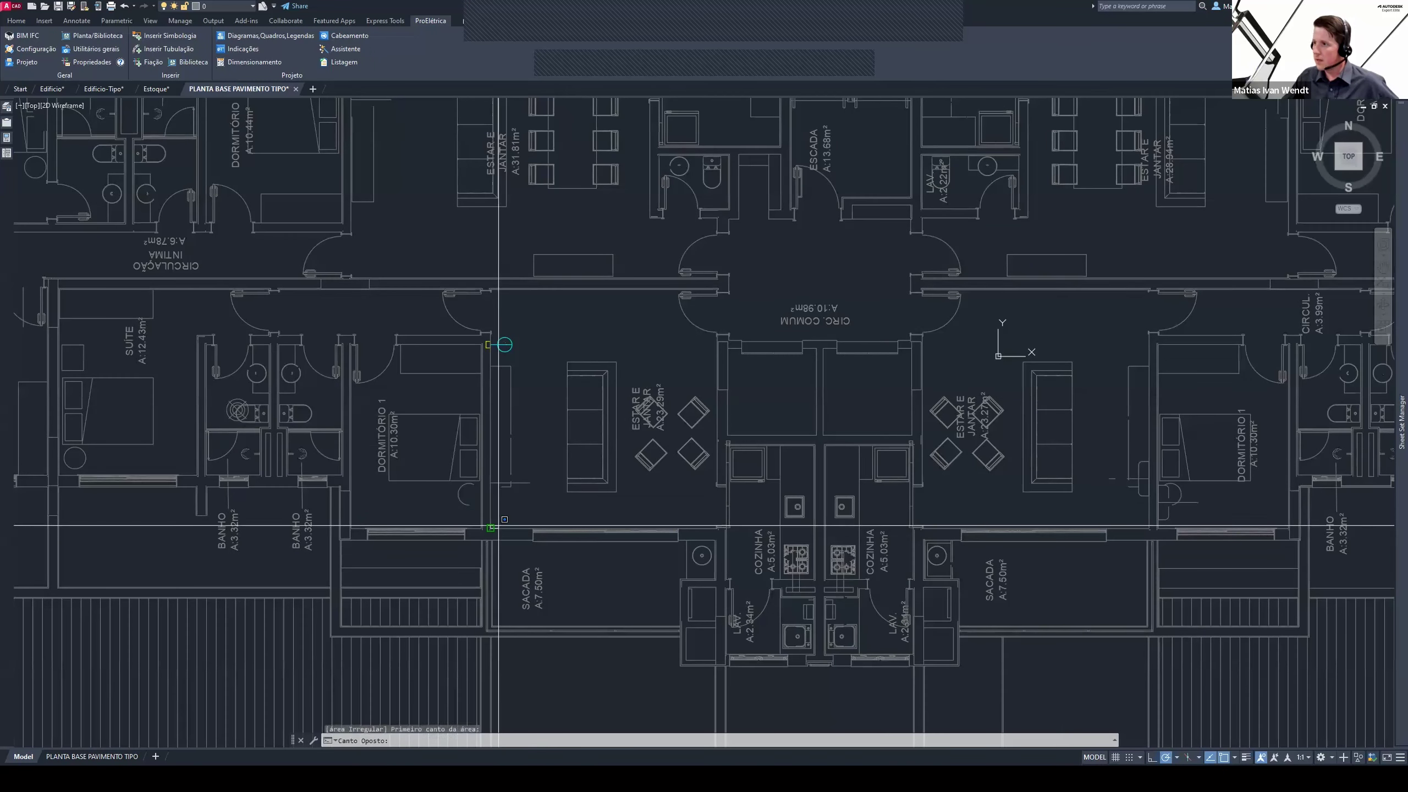
{"action": "left_click", "coordinate": [717, 336]}
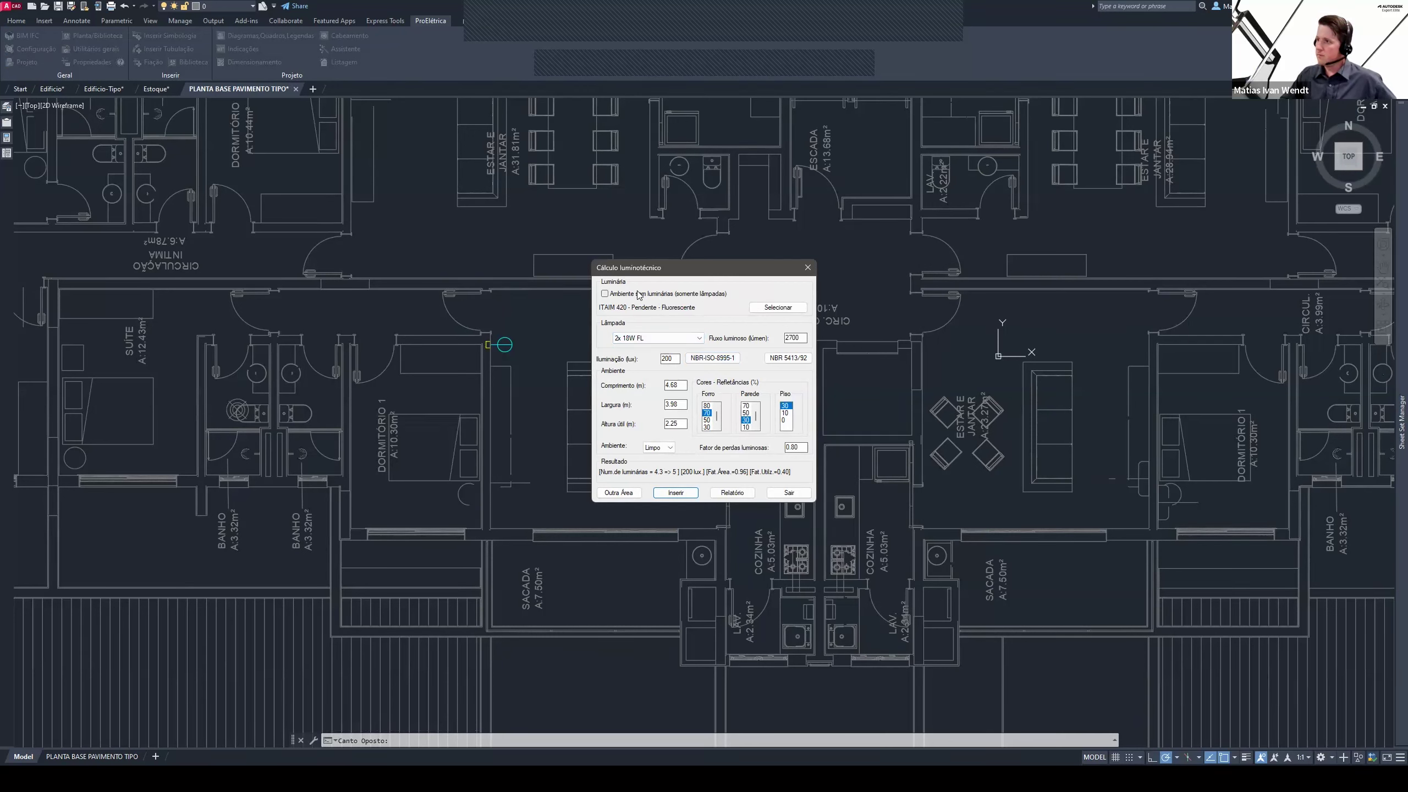
Try the Interiores Lumicenter DRN09-E170 luminaire with its 1x70W lamp
{"action": "left_click", "coordinate": [778, 308]}
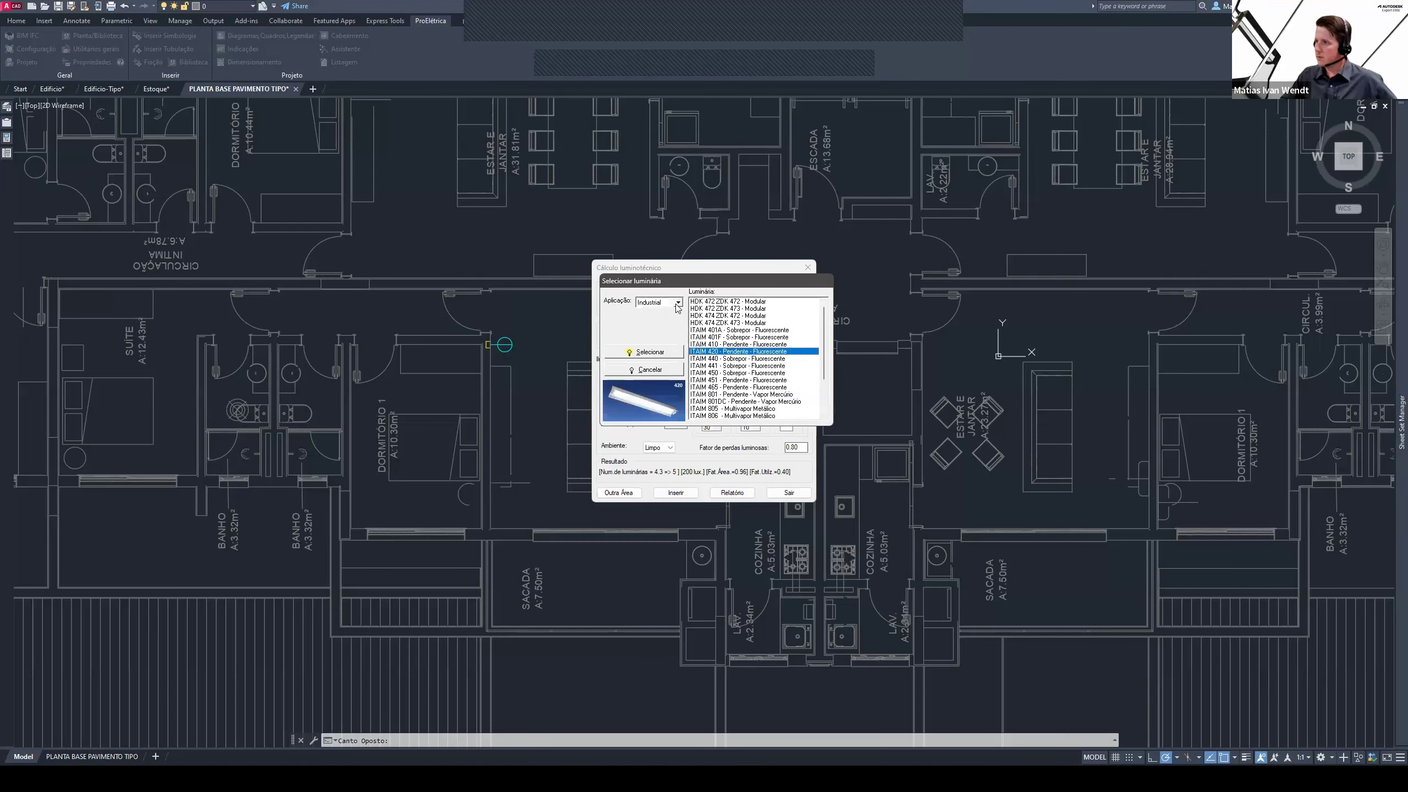
{"action": "left_click", "coordinate": [677, 304]}
{"action": "left_click", "coordinate": [674, 326]}
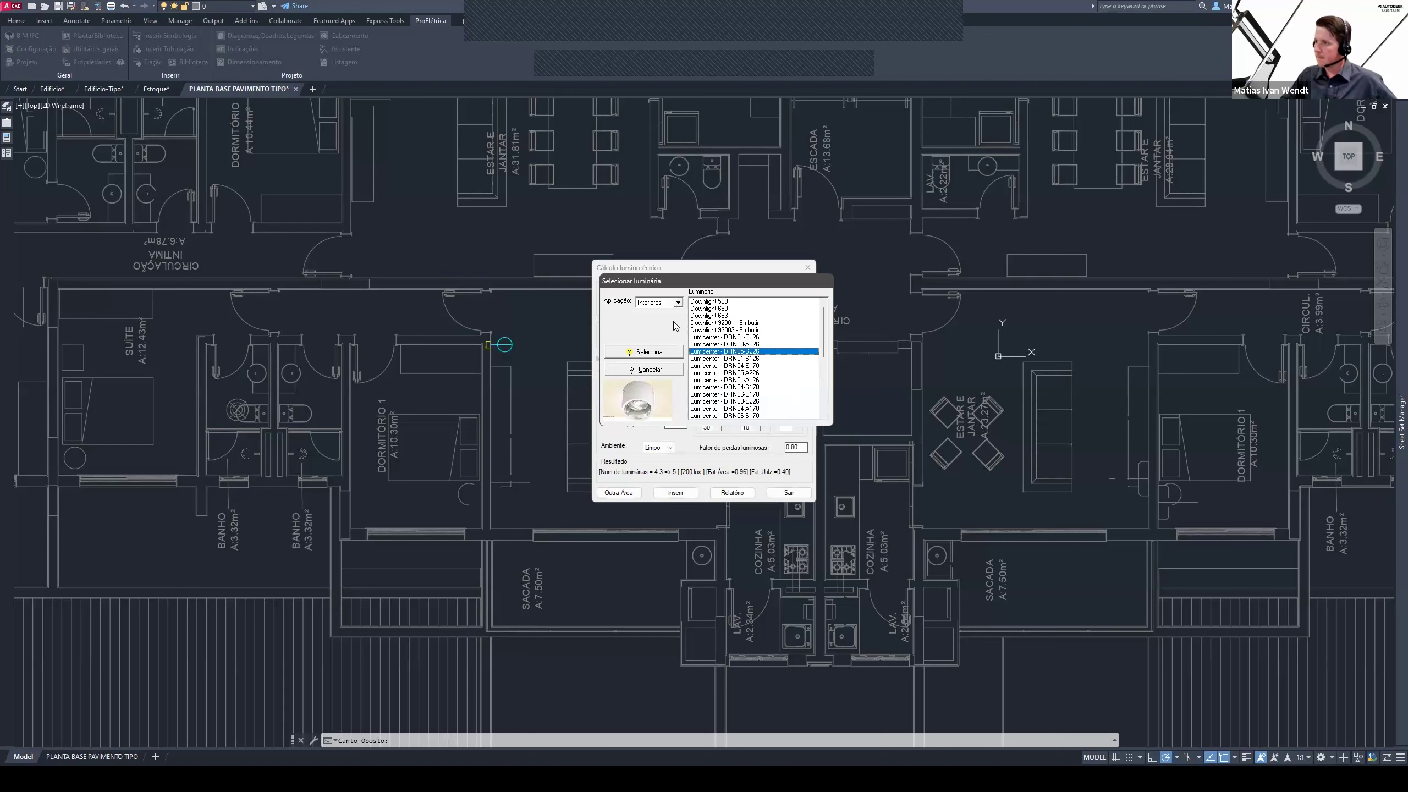
{"action": "left_click", "coordinate": [727, 329]}
{"action": "left_click", "coordinate": [717, 309]}
{"action": "left_click", "coordinate": [721, 367]}
{"action": "left_click", "coordinate": [730, 395]}
{"action": "scroll", "coordinate": [757, 384], "scroll_direction": "down", "scroll_amount": 3}
{"action": "left_click", "coordinate": [737, 402]}
{"action": "scroll", "coordinate": [742, 409], "scroll_direction": "down", "scroll_amount": 2}
{"action": "left_click", "coordinate": [742, 402]}
{"action": "left_click", "coordinate": [746, 366]}
{"action": "left_click", "coordinate": [758, 337]}
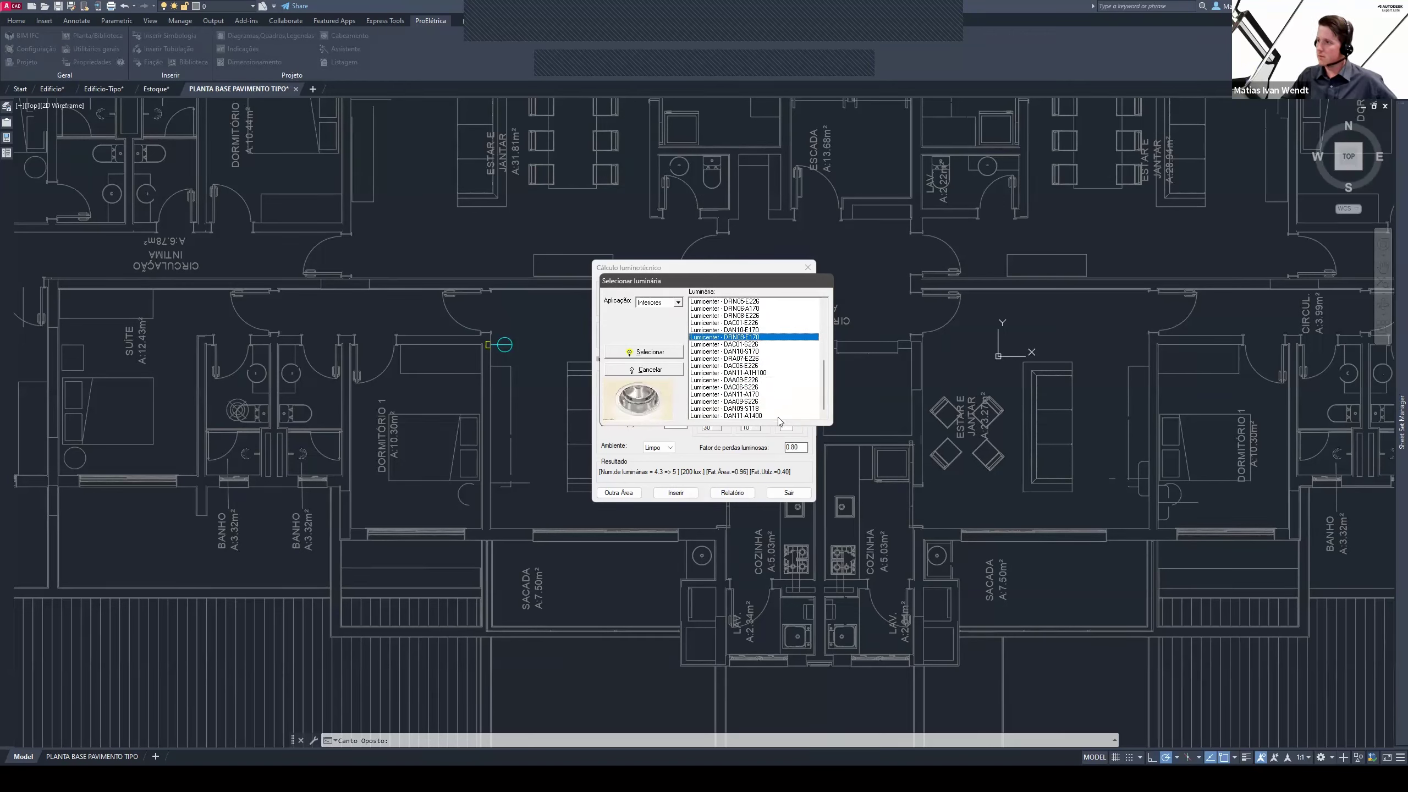
{"action": "left_click", "coordinate": [650, 351]}
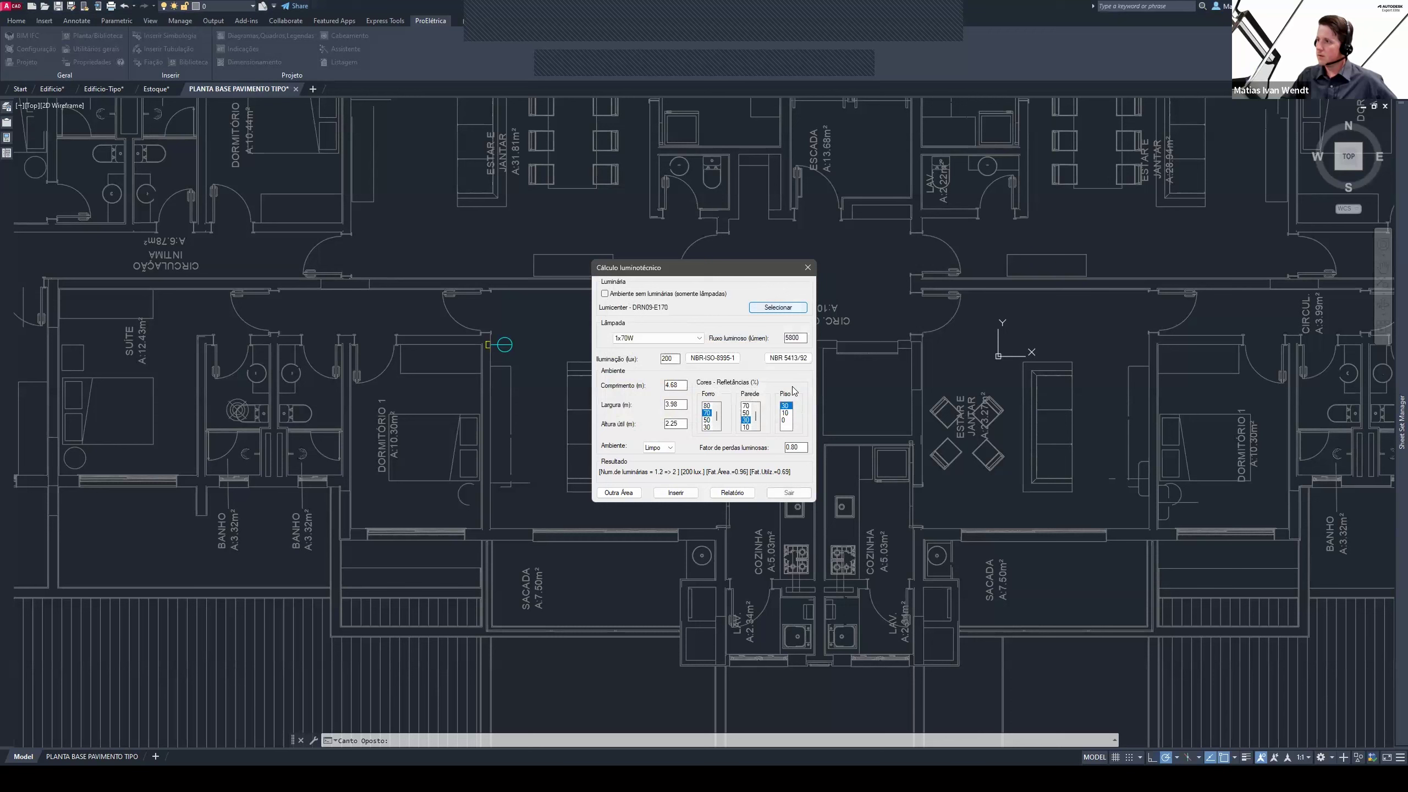
{"action": "left_click", "coordinate": [702, 338]}
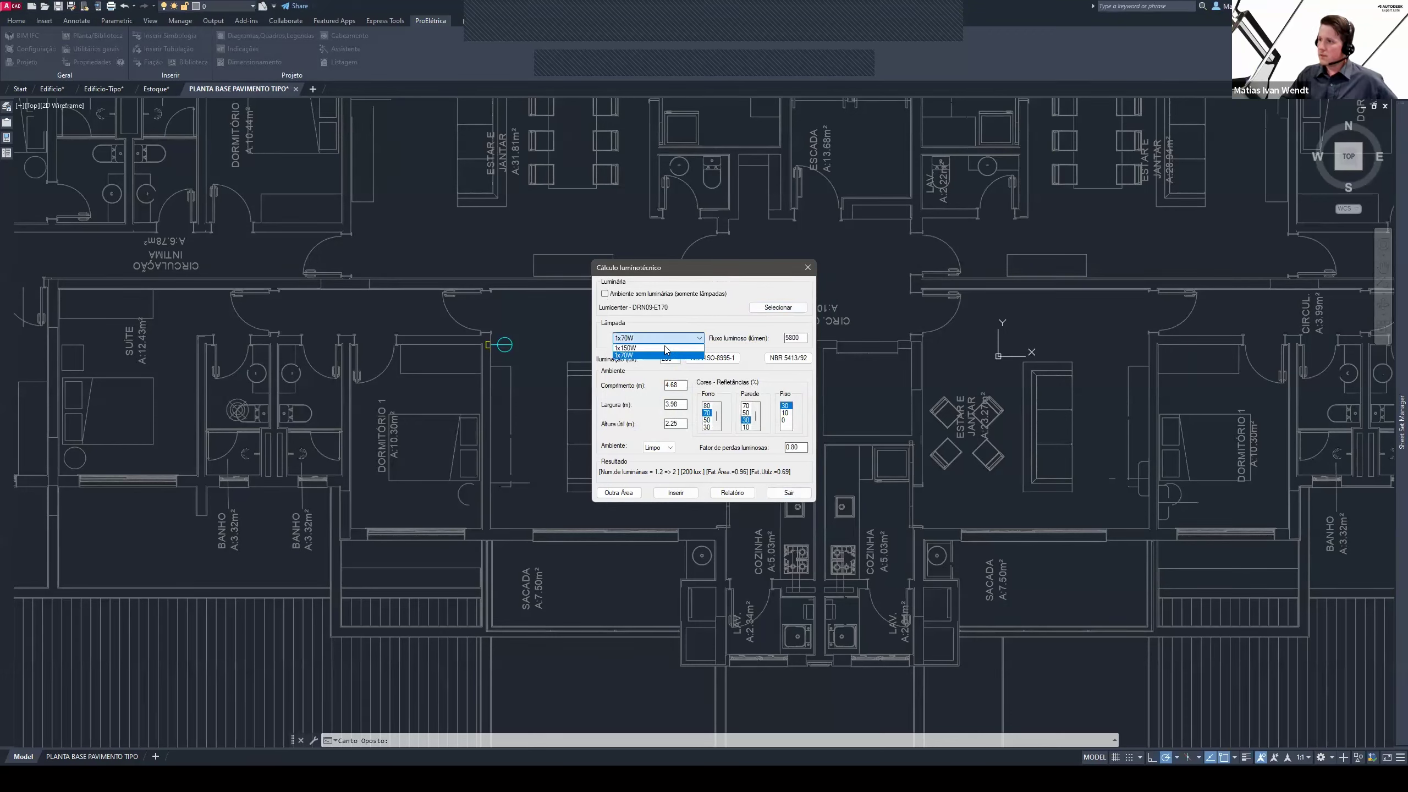
{"action": "left_click", "coordinate": [659, 355]}
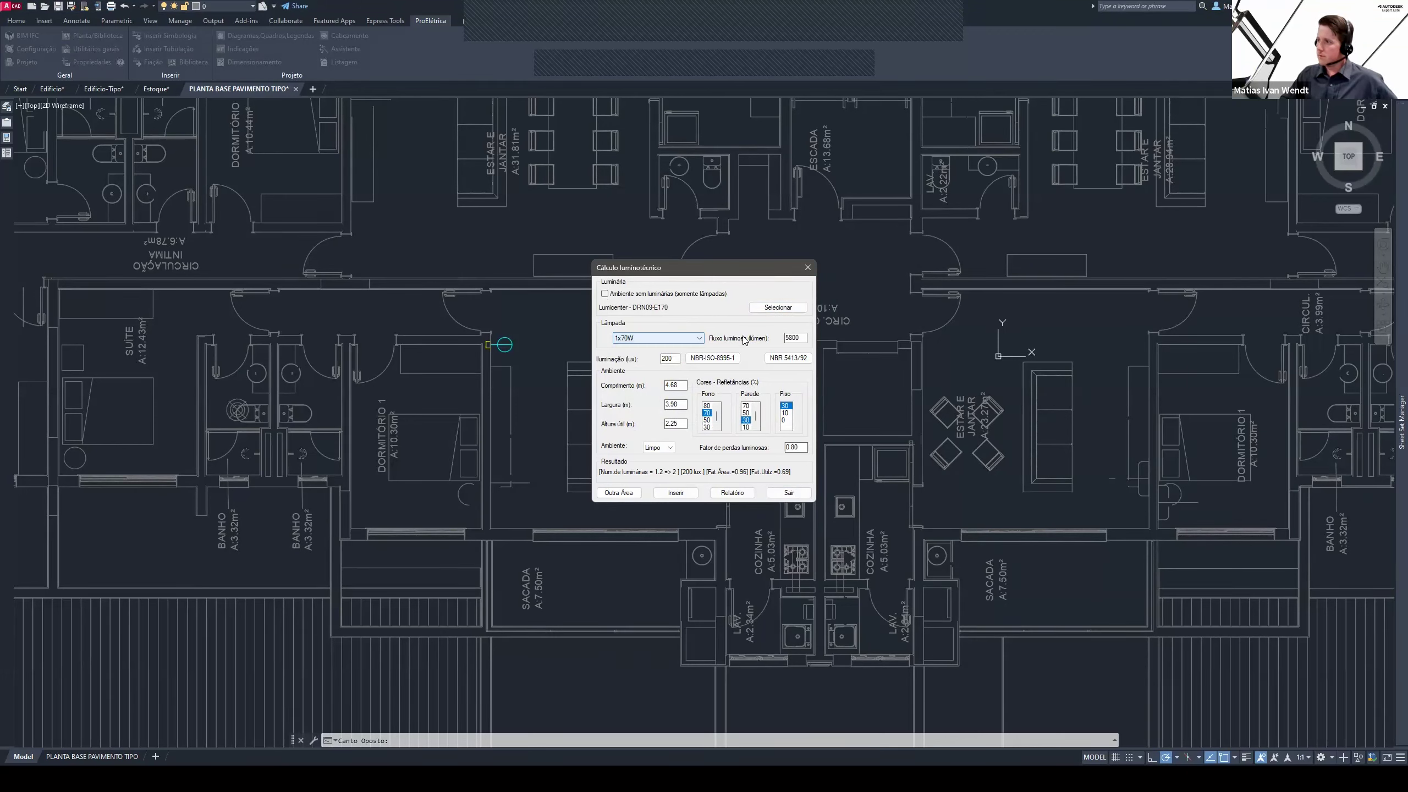
Switch to the Comercial ITAIM 300 surface fluorescent luminaire, giving 7 luminaires
{"action": "left_click", "coordinate": [765, 309]}
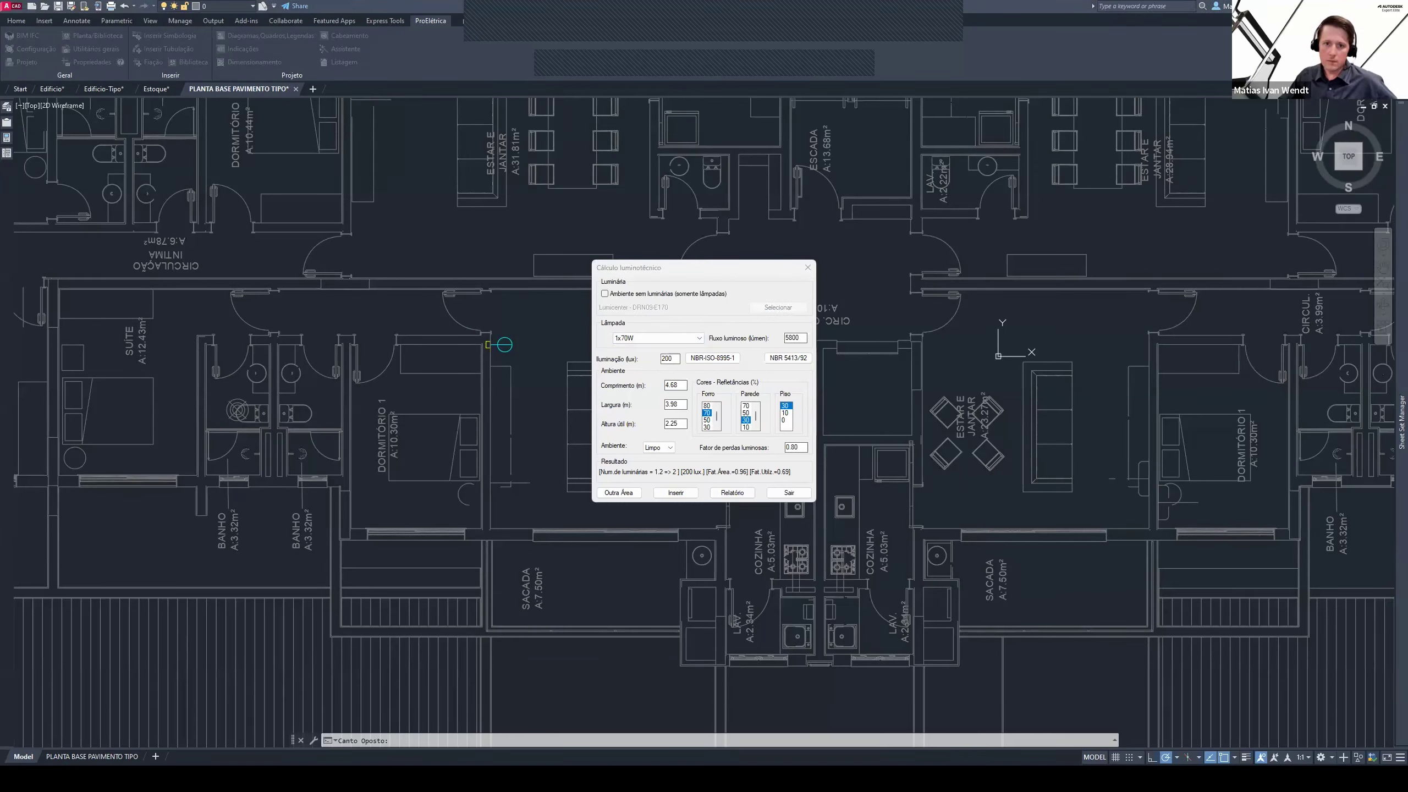
{"action": "key", "text": "Down"}
{"action": "key", "text": "Down"}
{"action": "key", "text": "Down"}
{"action": "key", "text": "Down"}
{"action": "key", "text": "Down"}
{"action": "key", "text": "Down"}
{"action": "key", "text": "Down"}
{"action": "key", "text": "Down"}
{"action": "key", "text": "Down"}
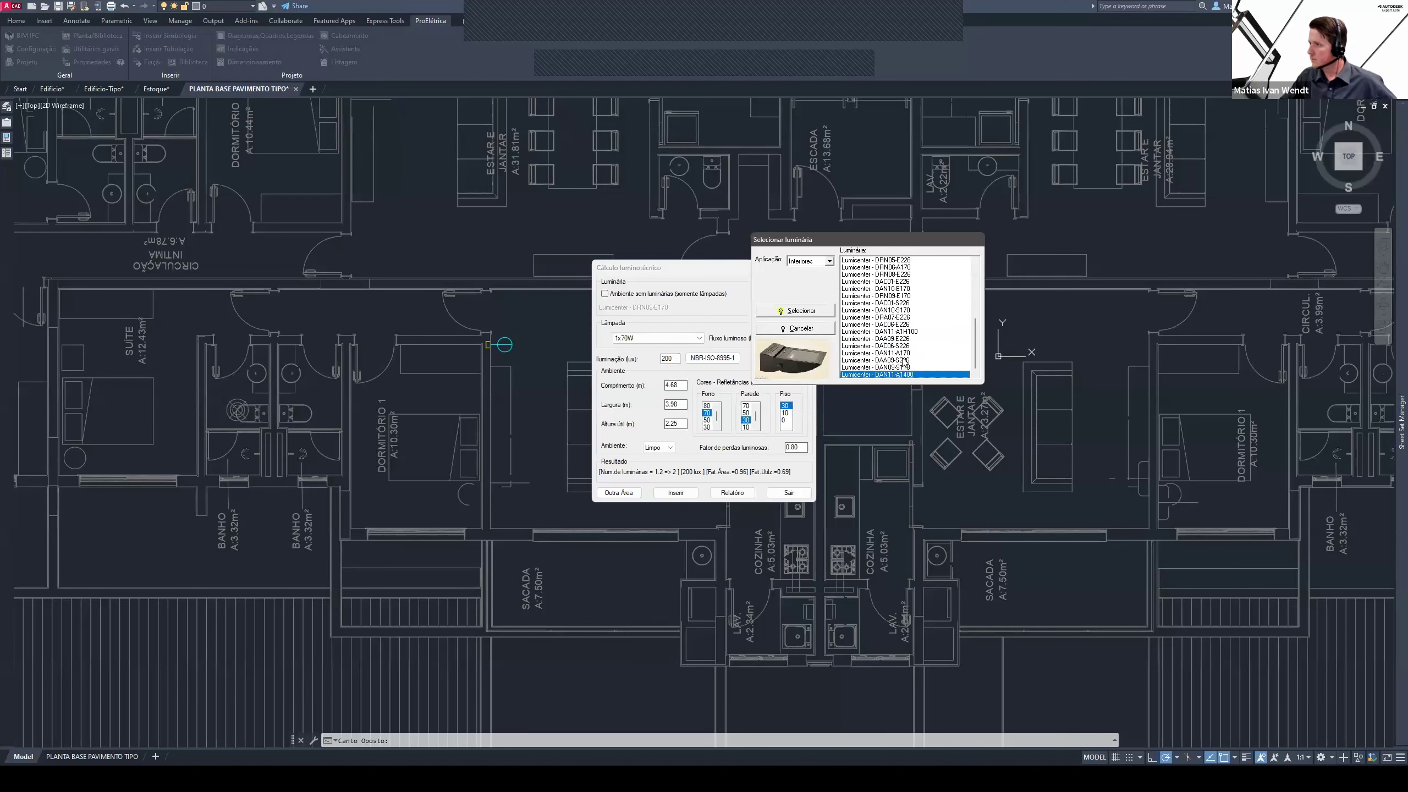
{"action": "scroll", "coordinate": [899, 349], "scroll_direction": "up", "scroll_amount": 4}
{"action": "scroll", "coordinate": [892, 332], "scroll_direction": "up", "scroll_amount": 2}
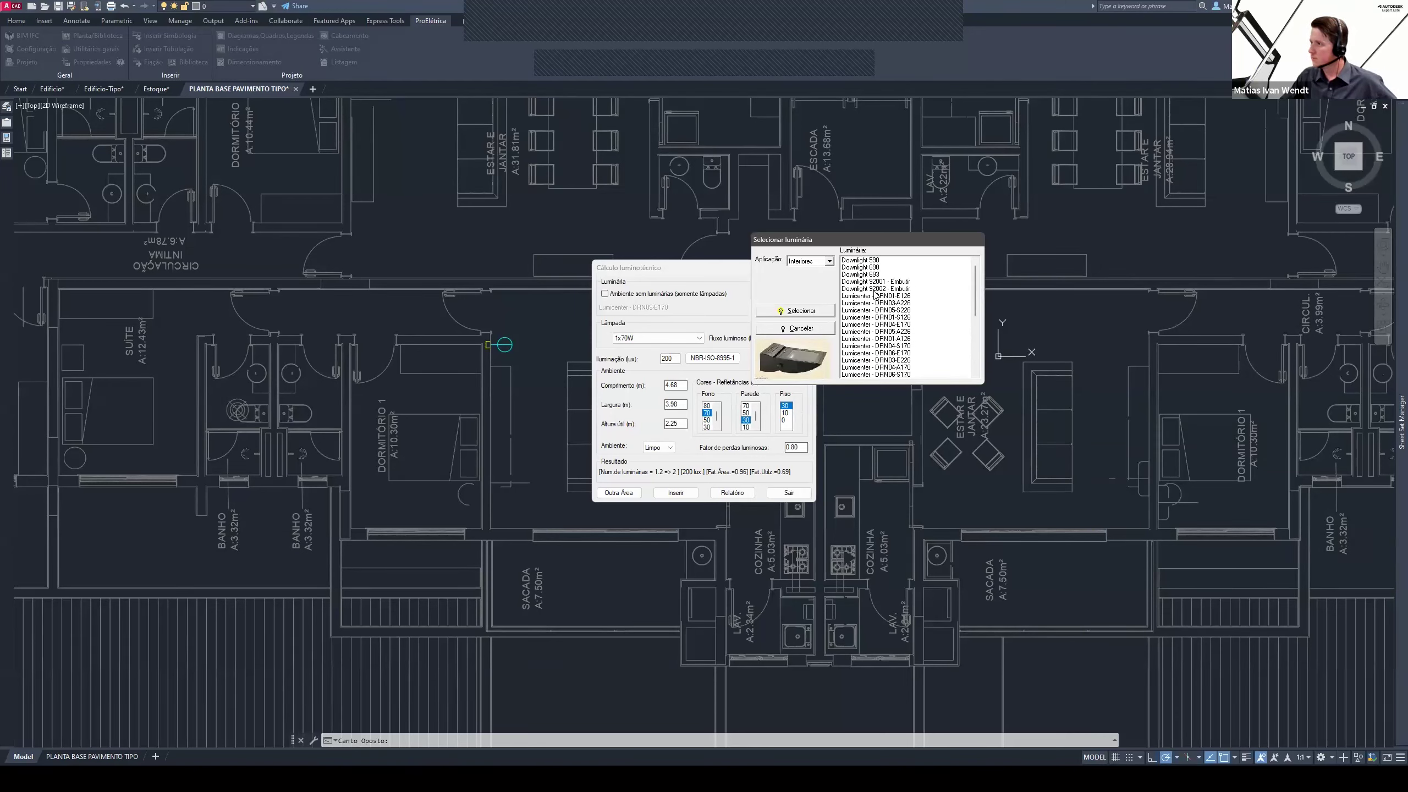
{"action": "left_click_drag", "start_coordinate": [873, 290], "coordinate": [875, 267]}
{"action": "left_click", "coordinate": [828, 262]}
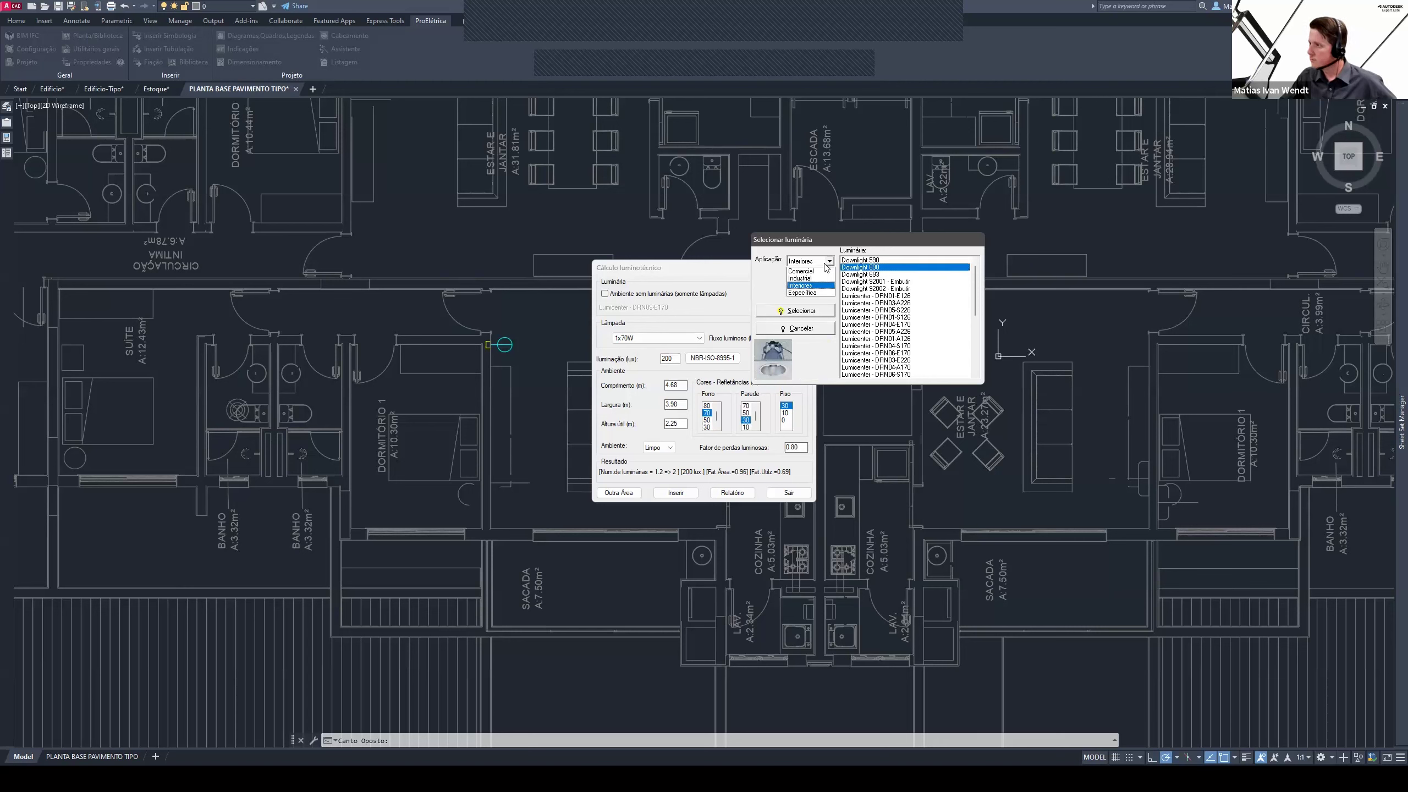
{"action": "left_click", "coordinate": [814, 292]}
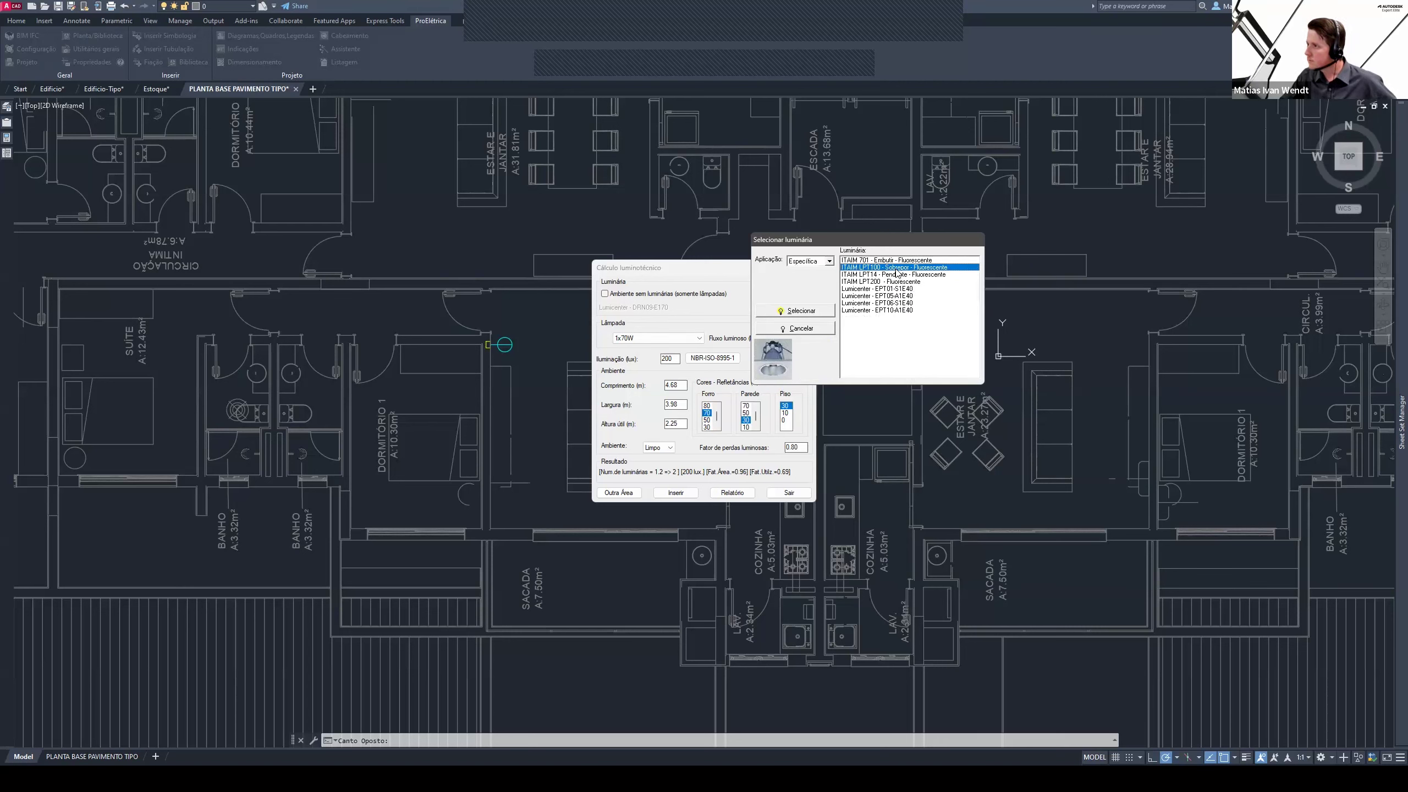
{"action": "left_click", "coordinate": [887, 295]}
{"action": "left_click", "coordinate": [881, 305]}
{"action": "left_click", "coordinate": [829, 262]}
{"action": "left_click", "coordinate": [808, 269]}
{"action": "left_click", "coordinate": [896, 331]}
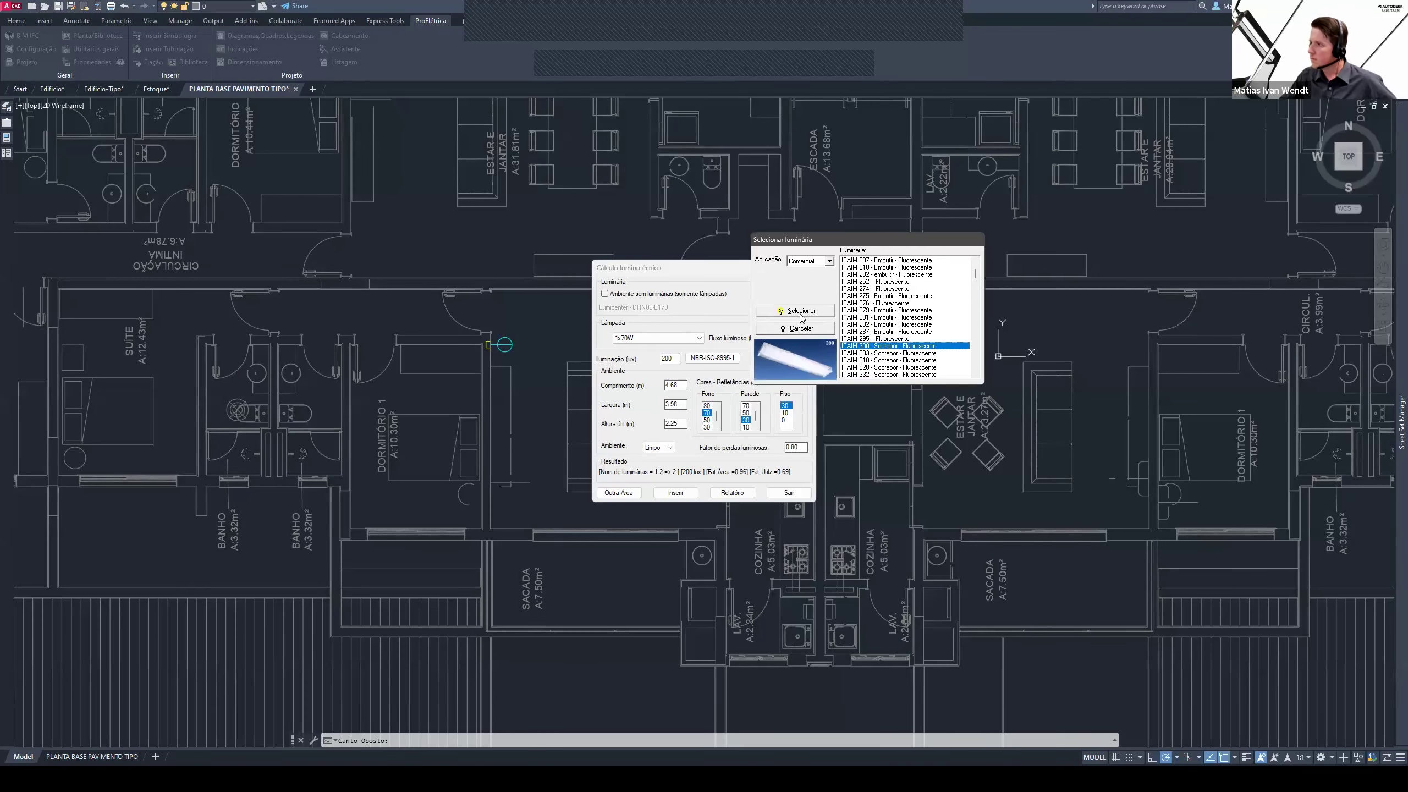
{"action": "left_click", "coordinate": [799, 312]}
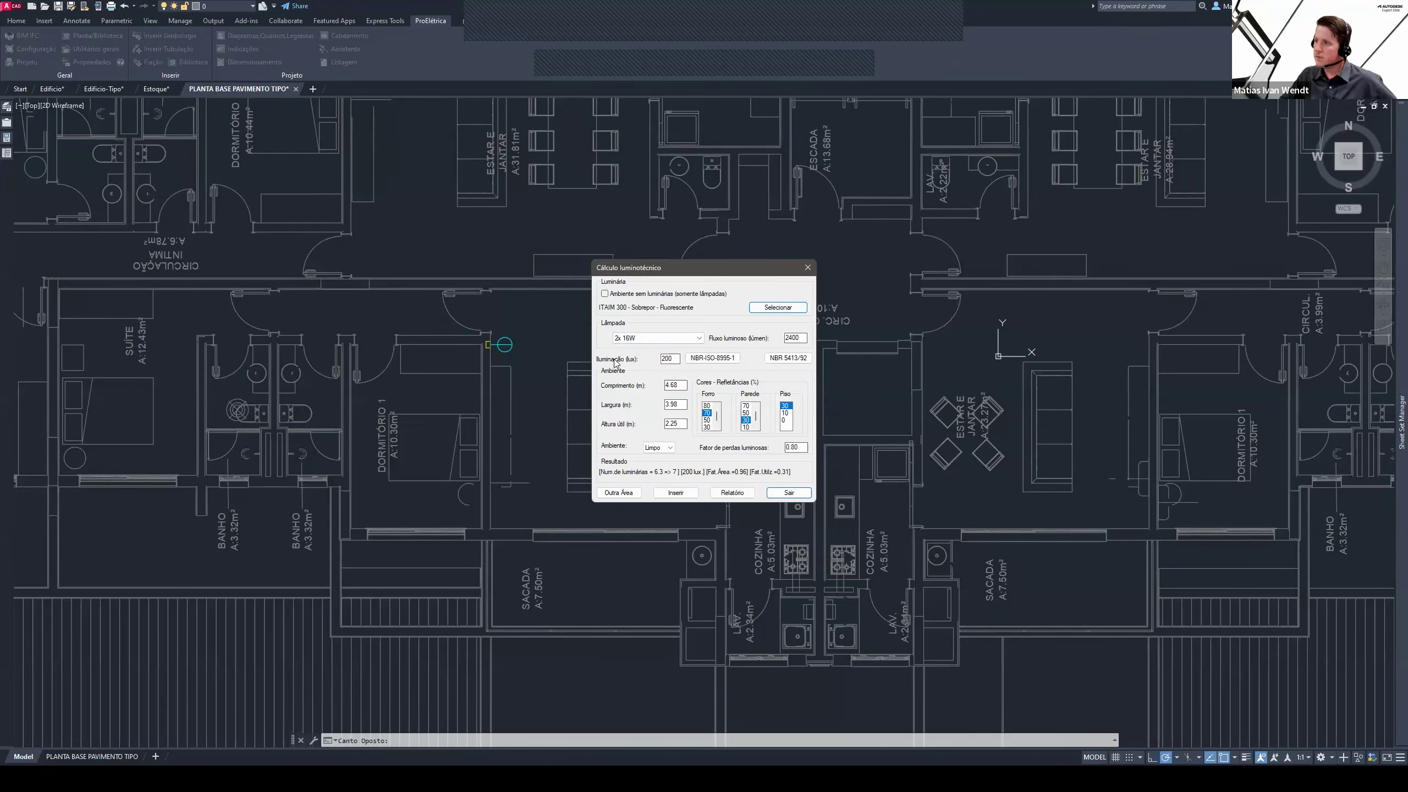
{"action": "left_click", "coordinate": [712, 358]}
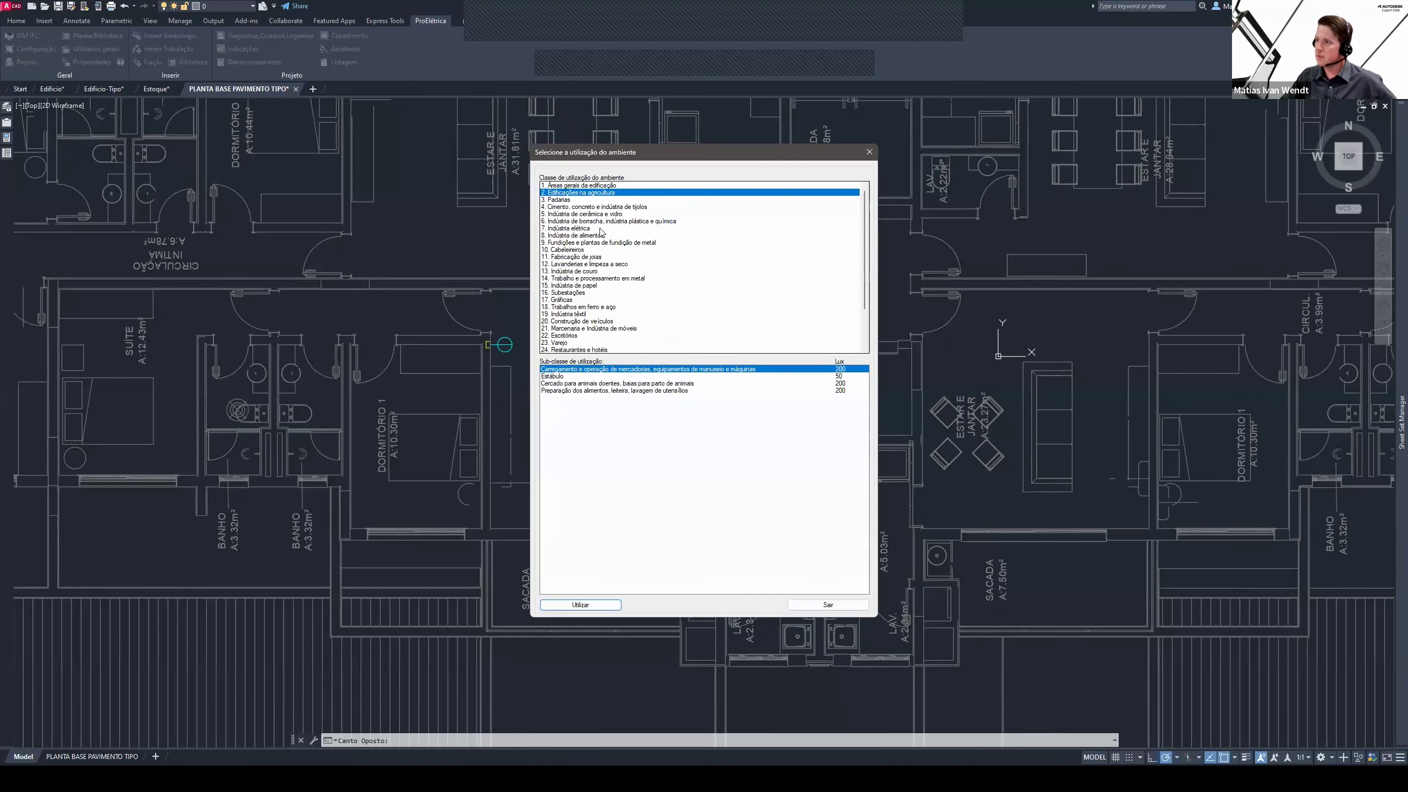
Set the room usage to Salas de descanso (100 lux), reducing the result to 4 luminaires
{"action": "left_click", "coordinate": [569, 187]}
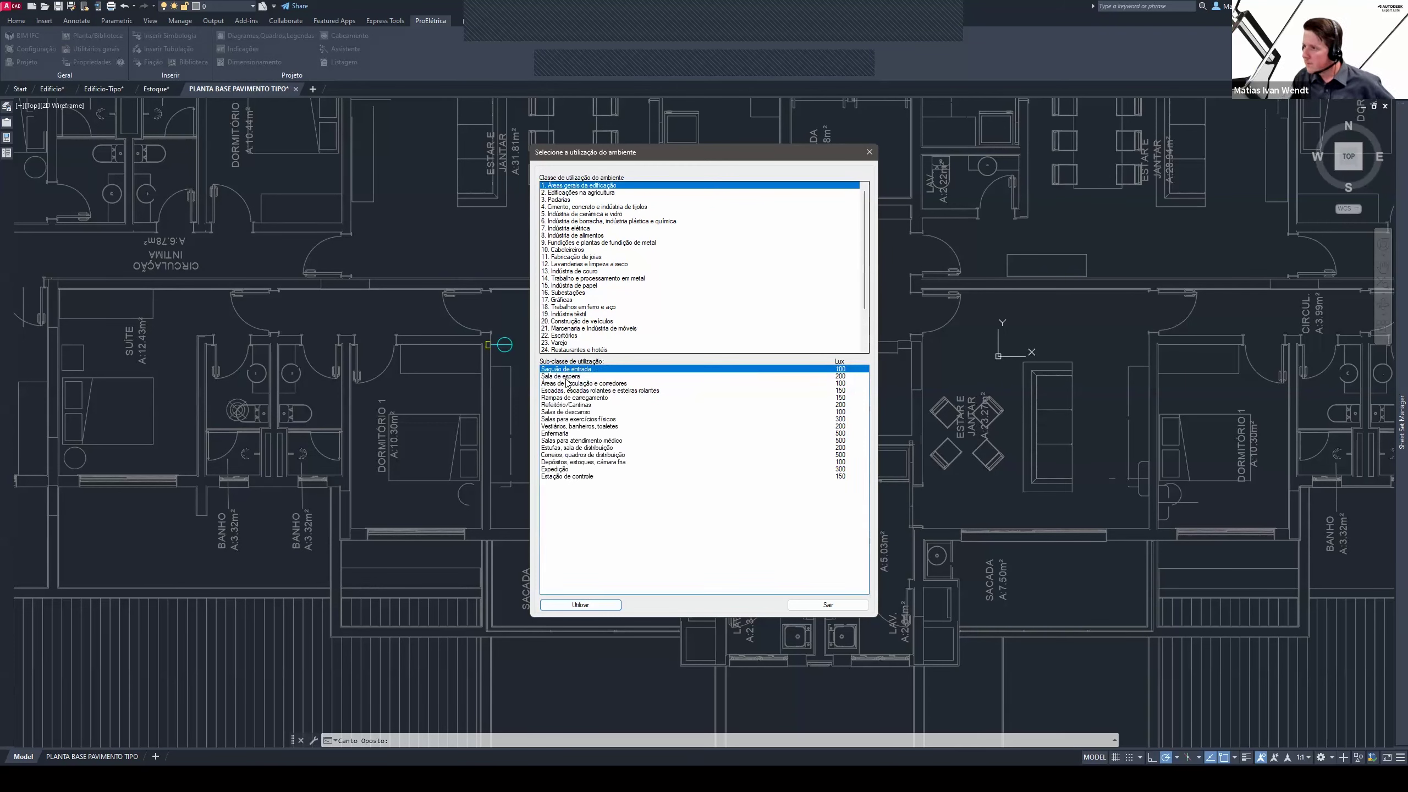
{"action": "left_click", "coordinate": [582, 412]}
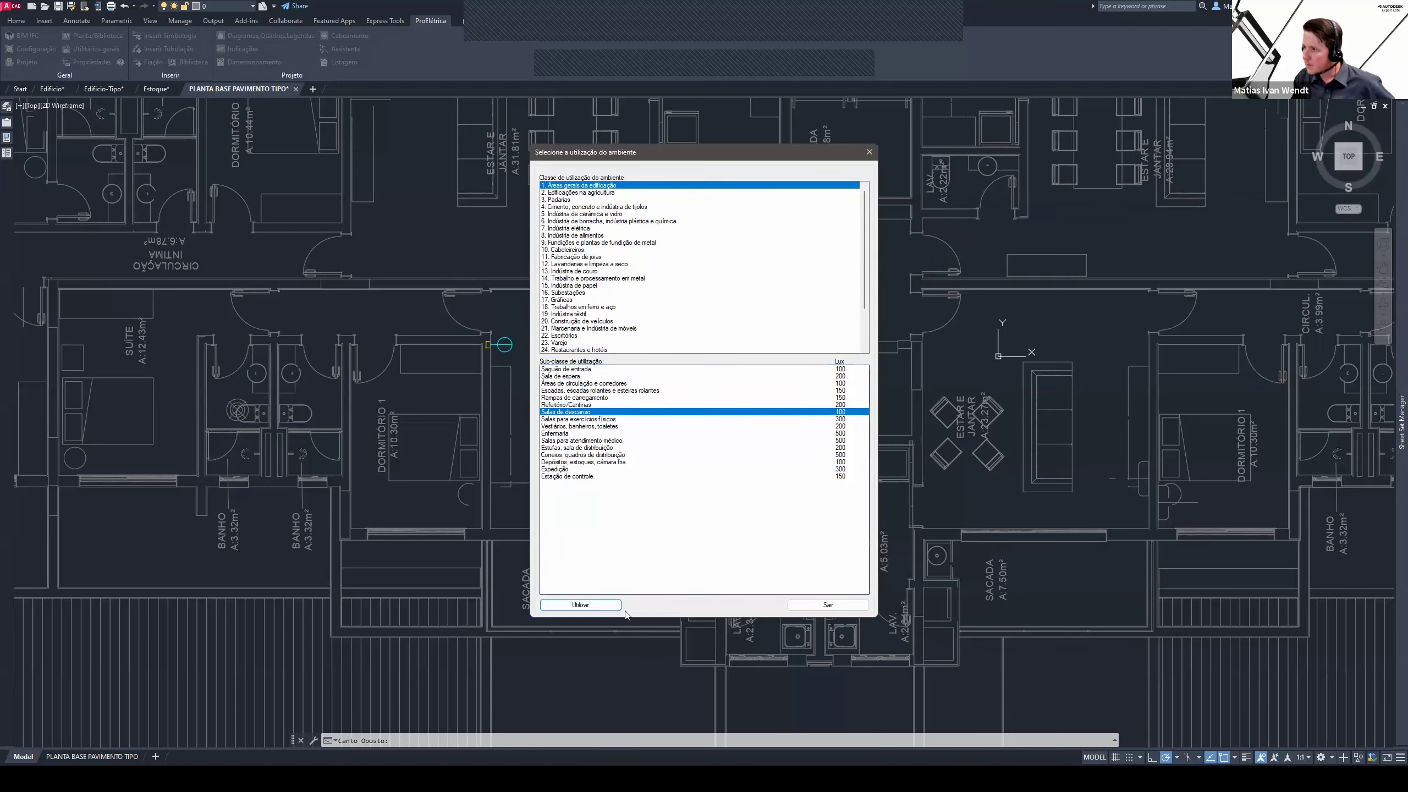
{"action": "left_click", "coordinate": [587, 603]}
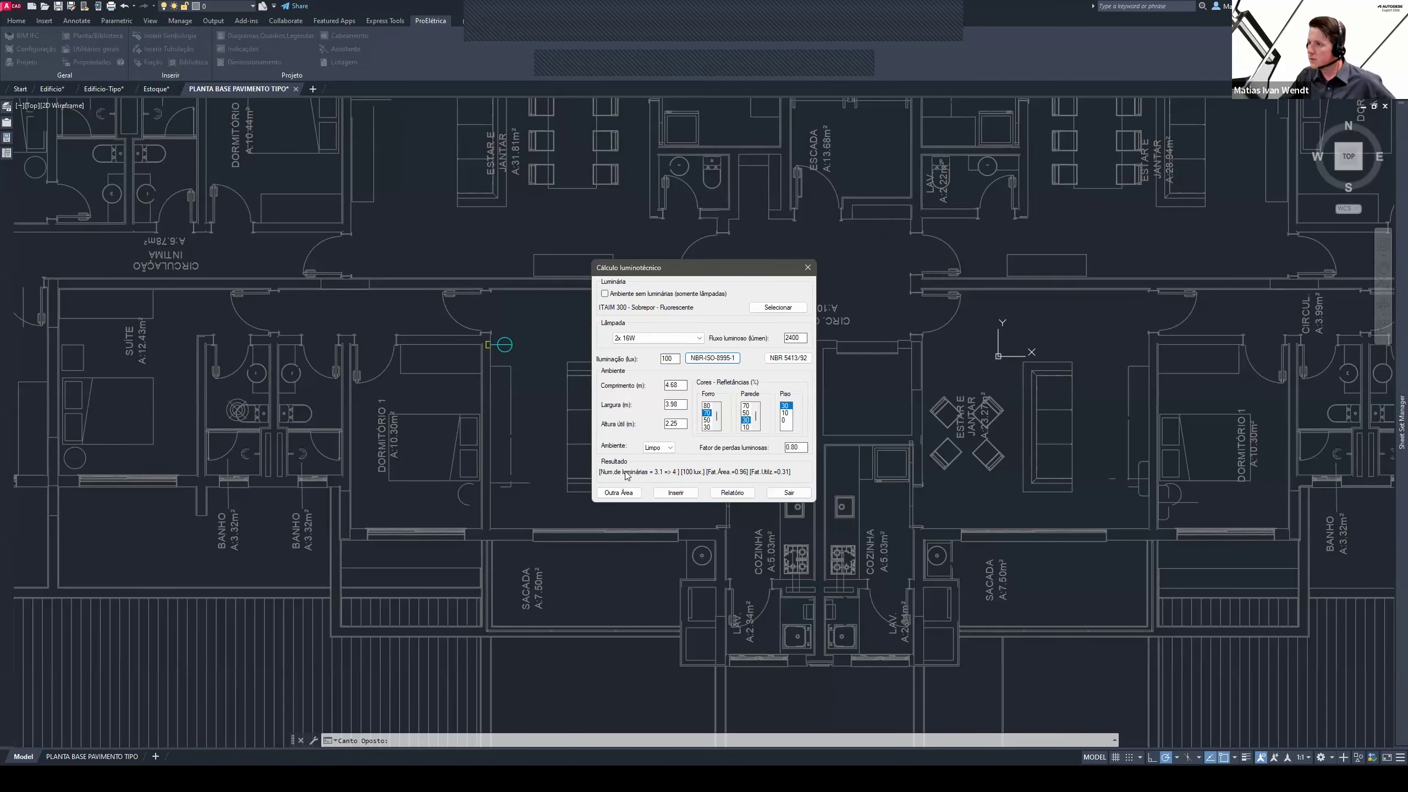
Insert LUMINÁRIAS PAFLON 10W 220V without Modificar, set as 4 units in 2 rows, 2 columns
{"action": "left_click", "coordinate": [678, 492]}
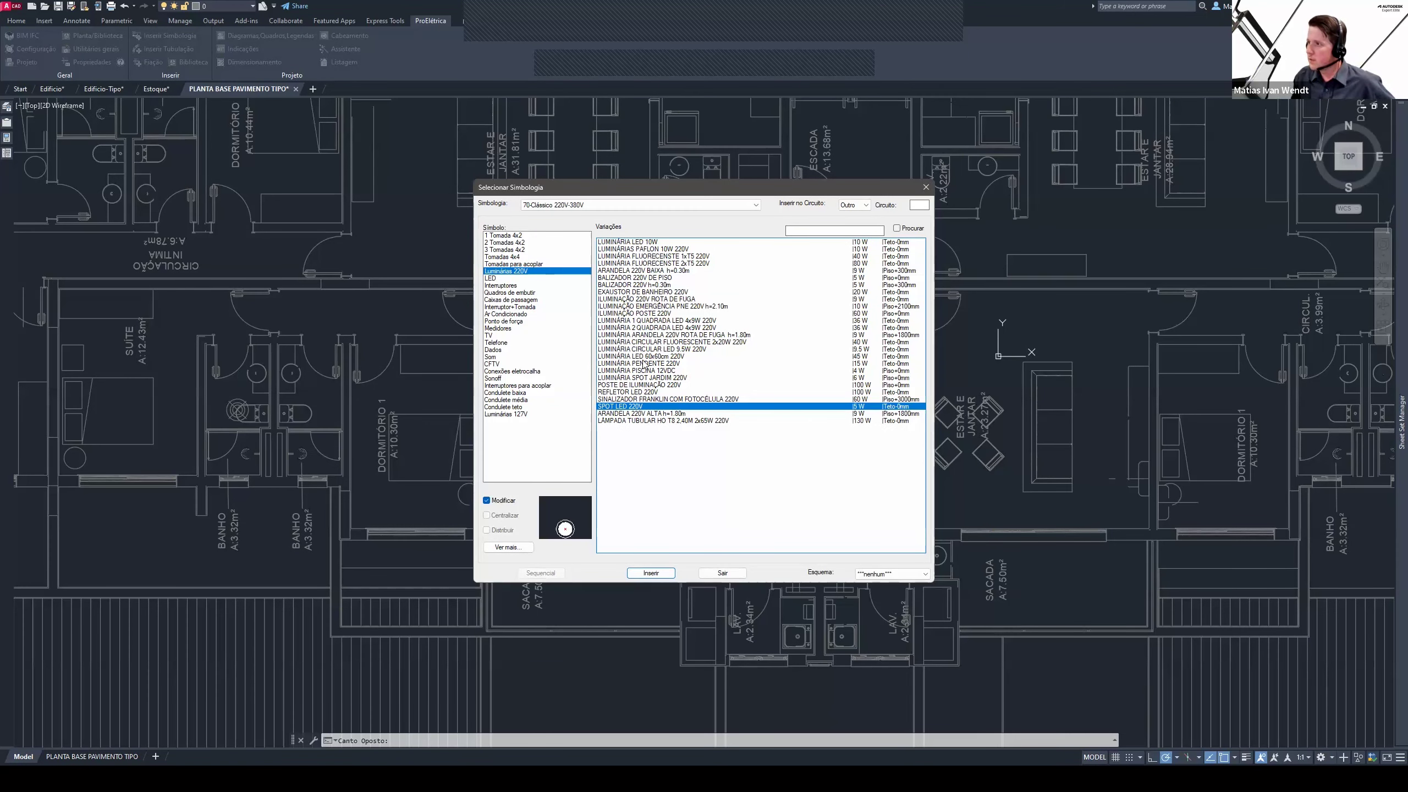
{"action": "left_click", "coordinate": [644, 244]}
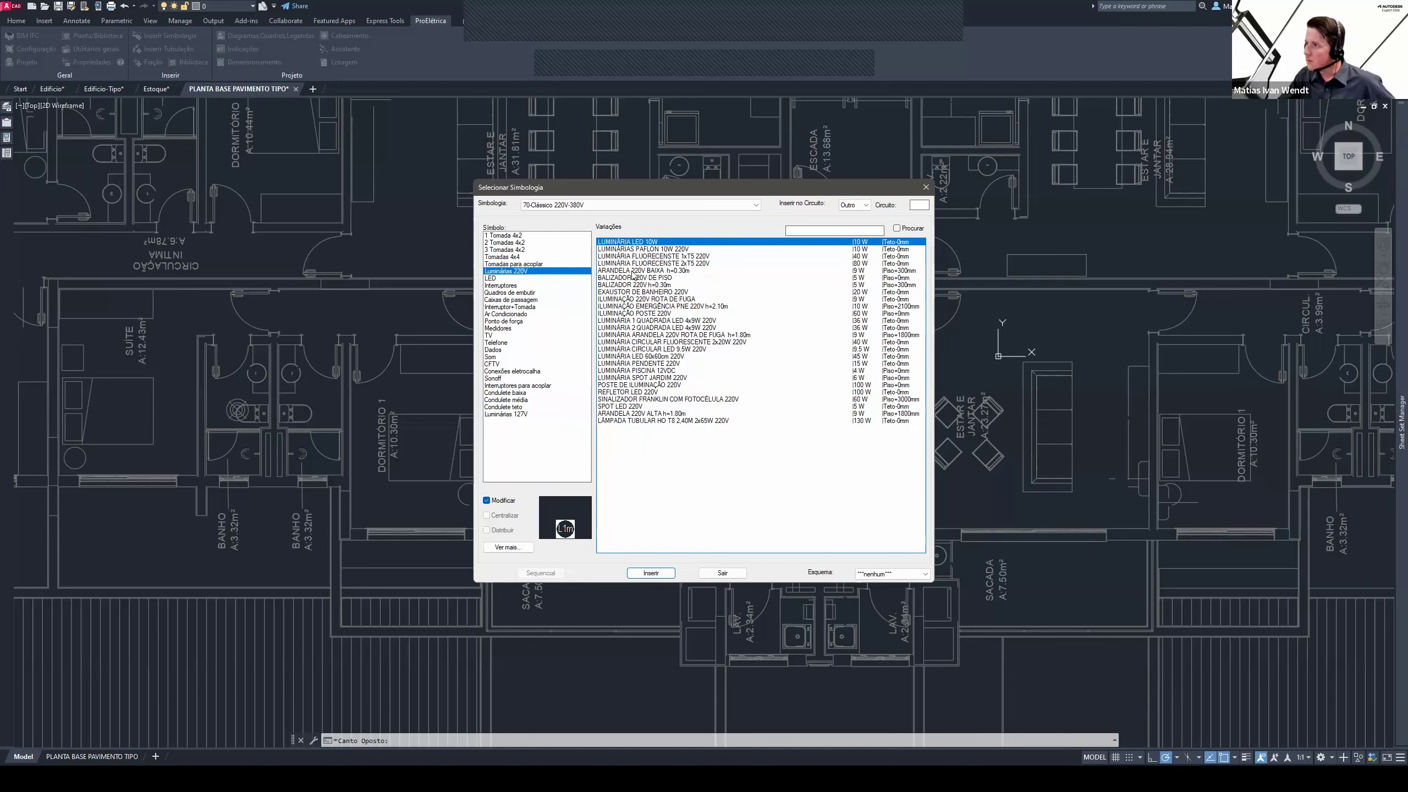
{"action": "left_click", "coordinate": [637, 249]}
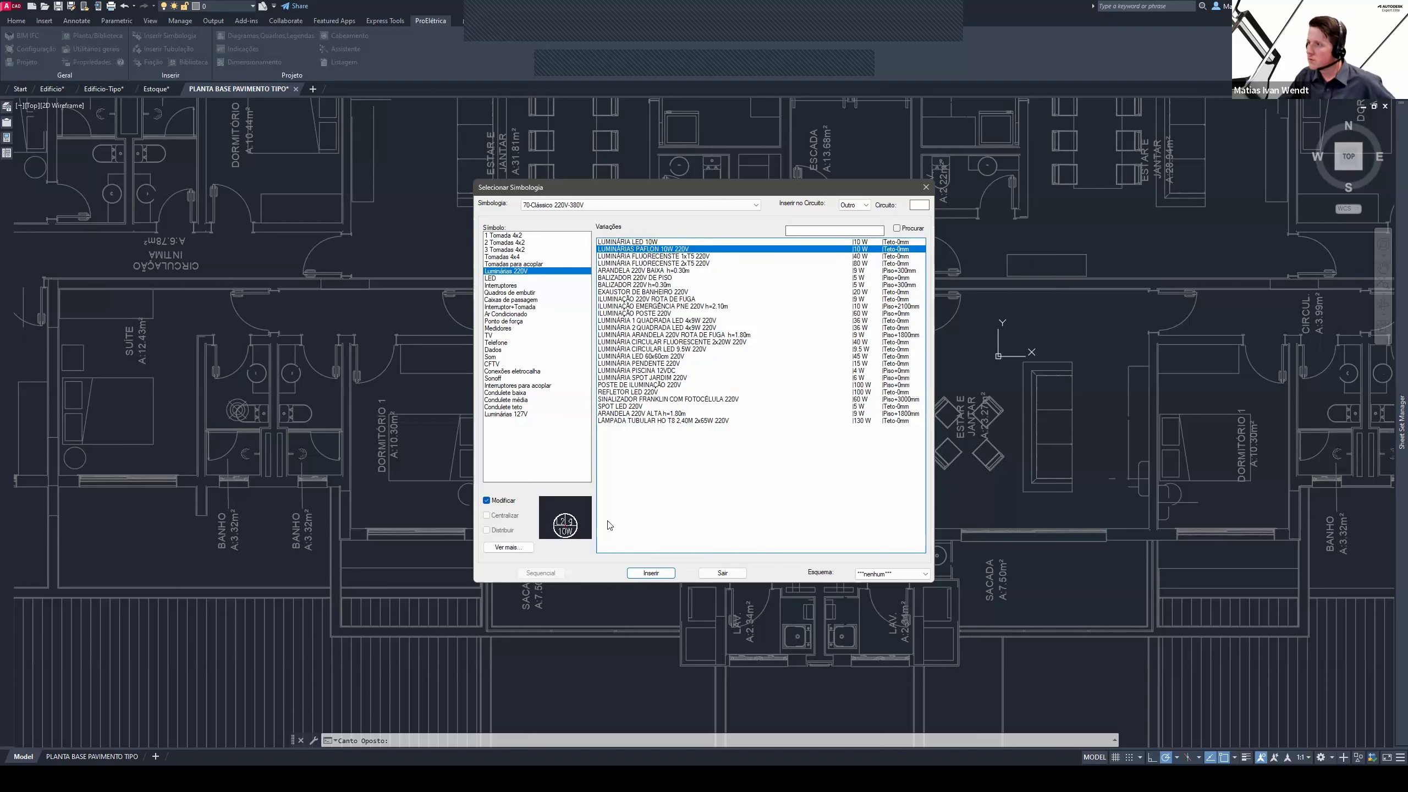
{"action": "left_click", "coordinate": [486, 500]}
{"action": "left_click", "coordinate": [650, 573]}
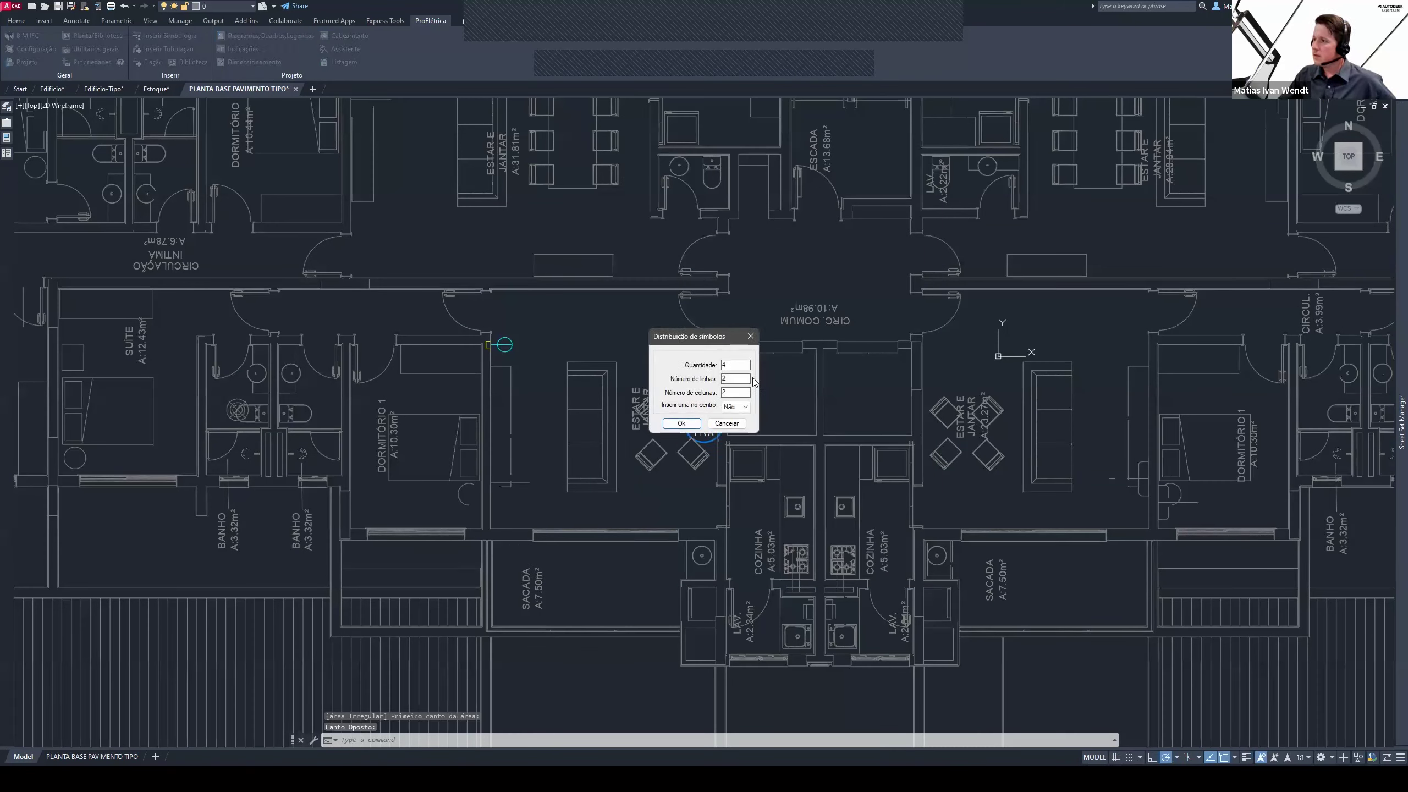
Spread four 11VA plafon luminaires in a 2×2 grid across the Estar e Jantar room
{"action": "left_click", "coordinate": [682, 423]}
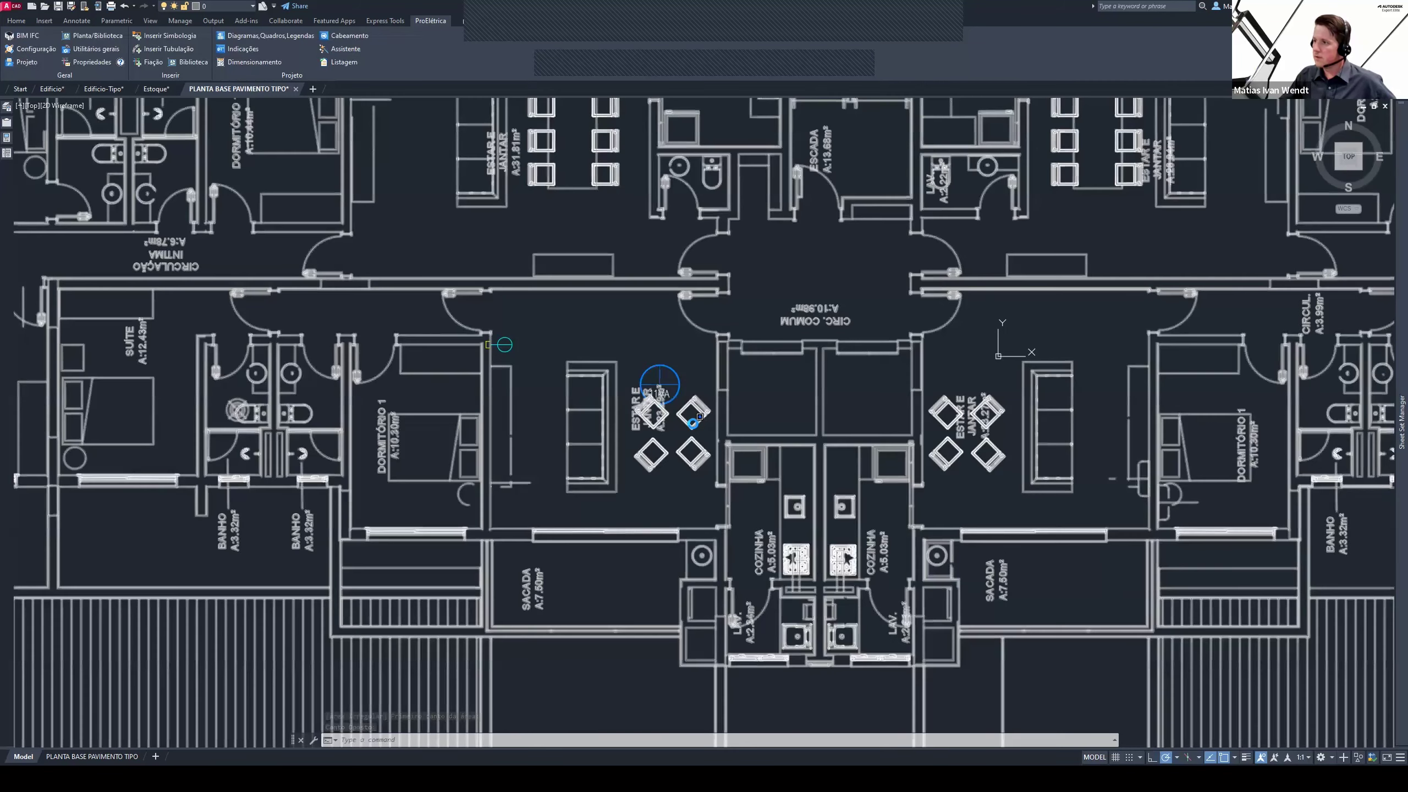
{"action": "left_click", "coordinate": [693, 424]}
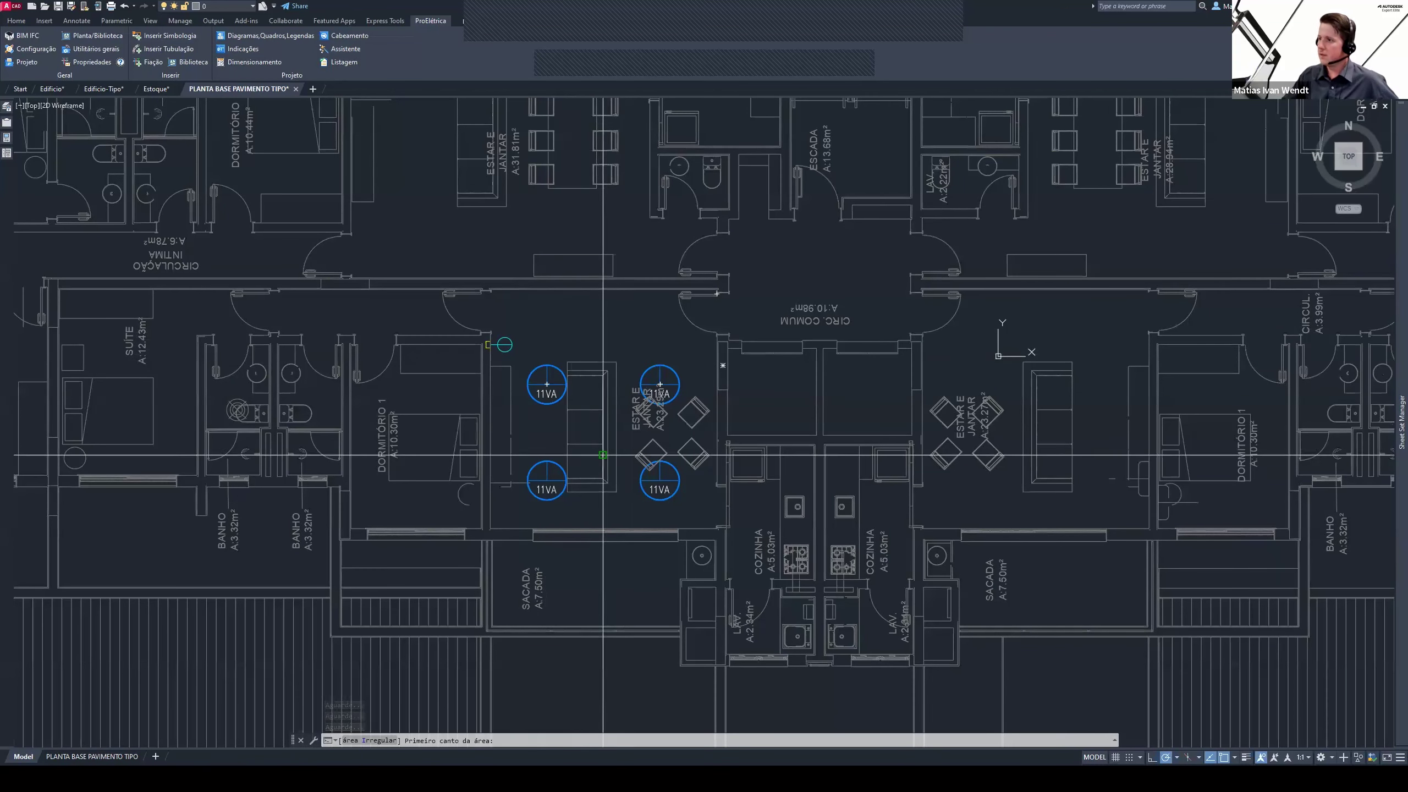
{"action": "key", "text": "Escape"}
{"action": "key", "text": "Escape"}
{"action": "scroll", "coordinate": [603, 455], "scroll_direction": "up", "scroll_amount": 3}
{"action": "middle_click_drag", "start_coordinate": [654, 389], "coordinate": [577, 335]}
{"action": "middle_click_drag", "start_coordinate": [628, 480], "coordinate": [630, 513]}
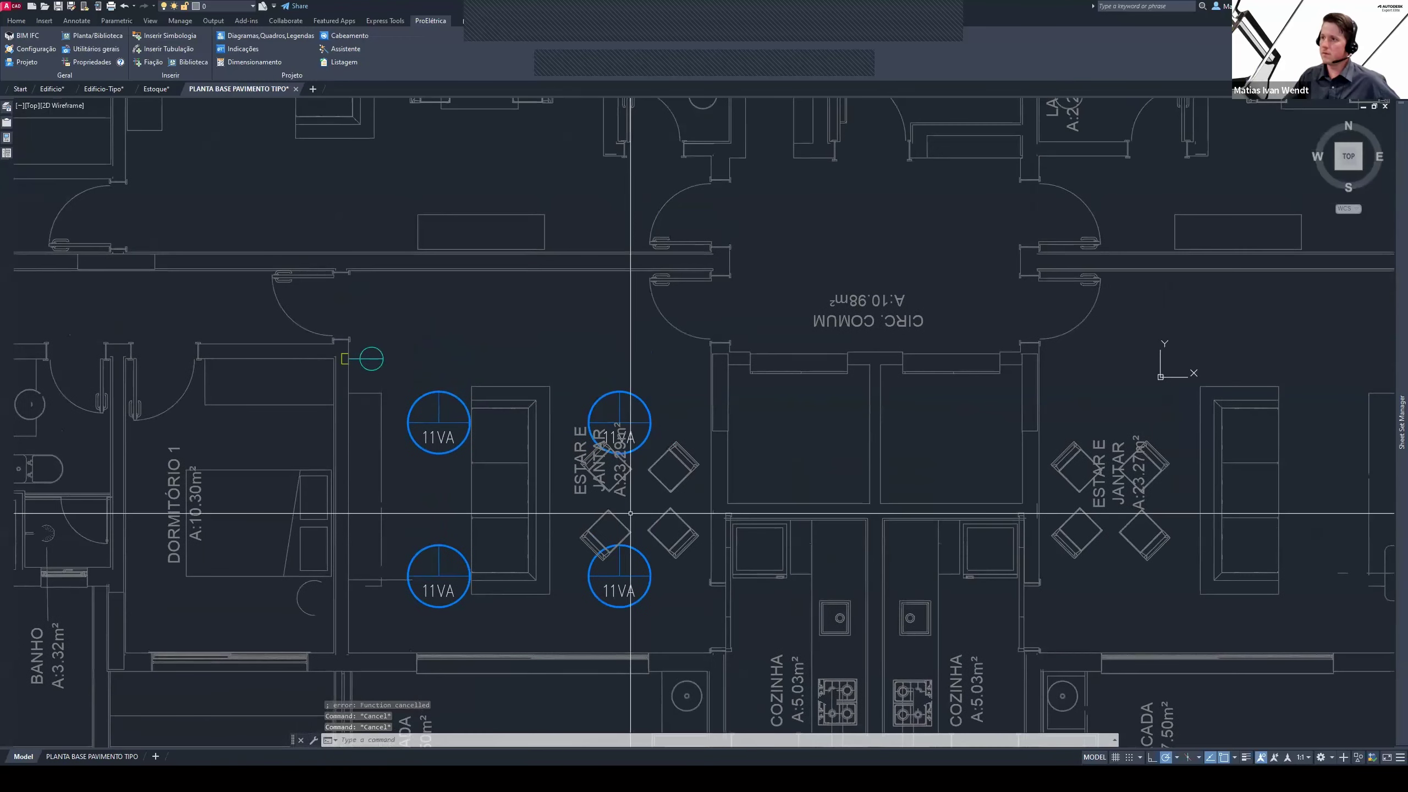
{"action": "left_click", "coordinate": [161, 38]}
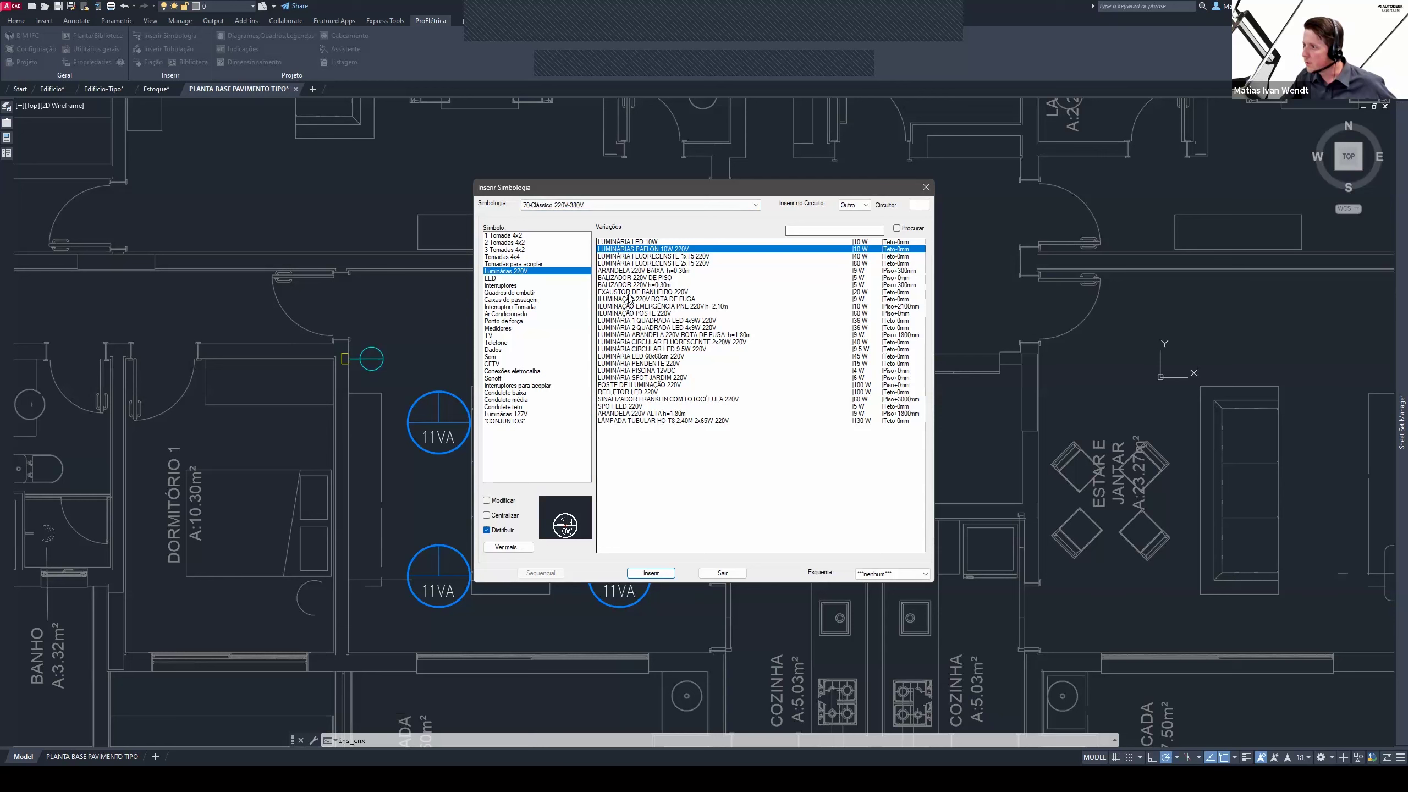
Insert a fluorescent luminaire bar in the living room with a set rotation
{"action": "left_click", "coordinate": [660, 258]}
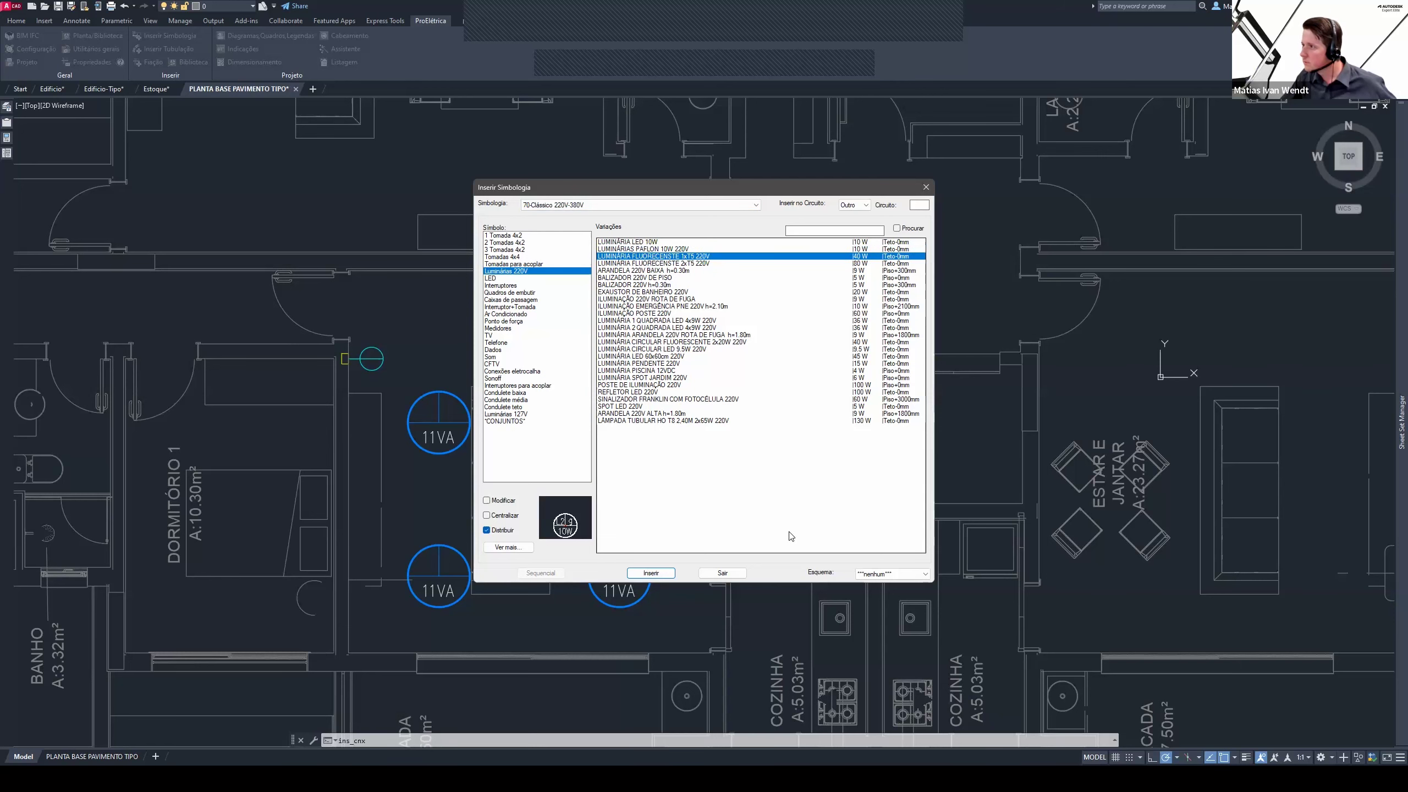
{"action": "left_click", "coordinate": [650, 573]}
{"action": "left_click", "coordinate": [643, 422]}
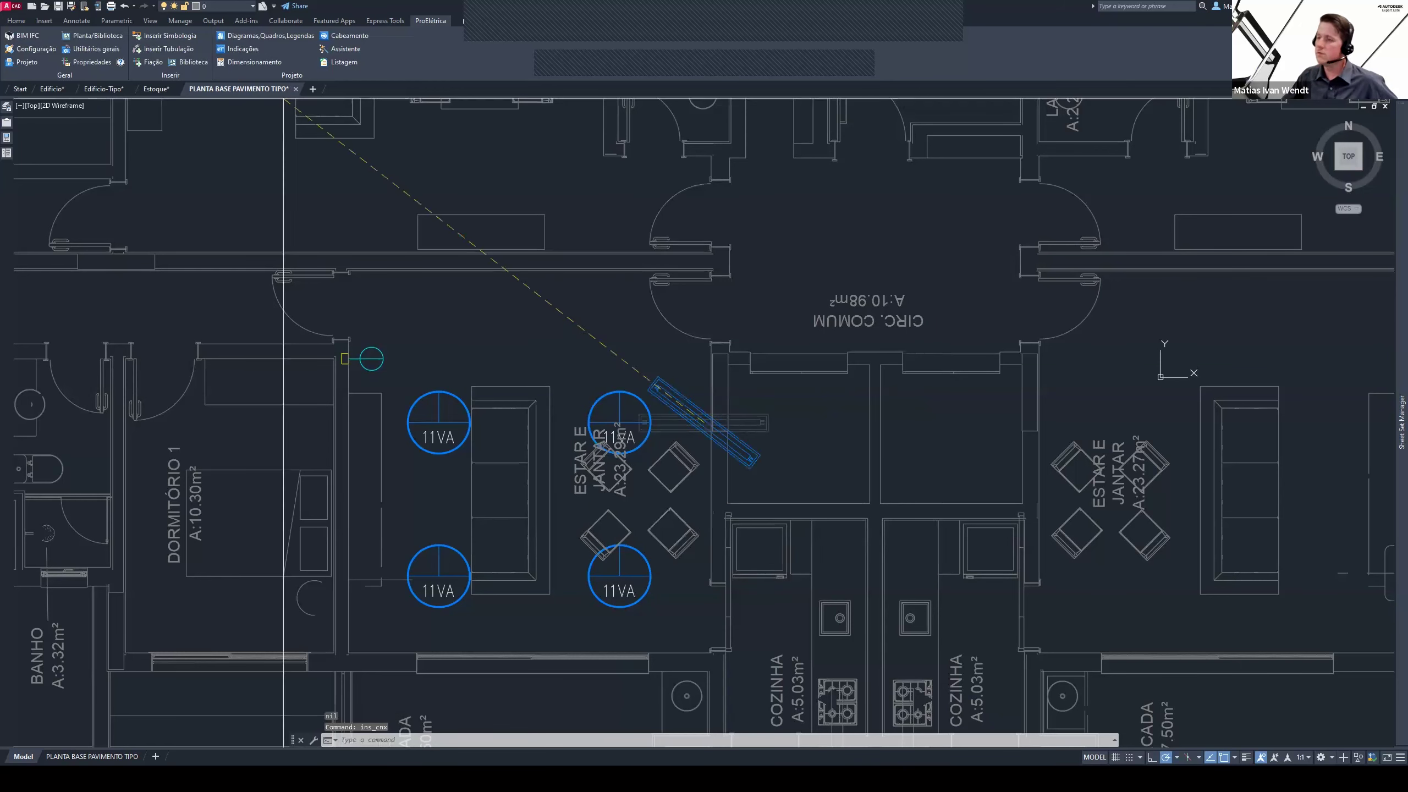
{"action": "left_click", "coordinate": [784, 423]}
{"action": "key", "text": "Return"}
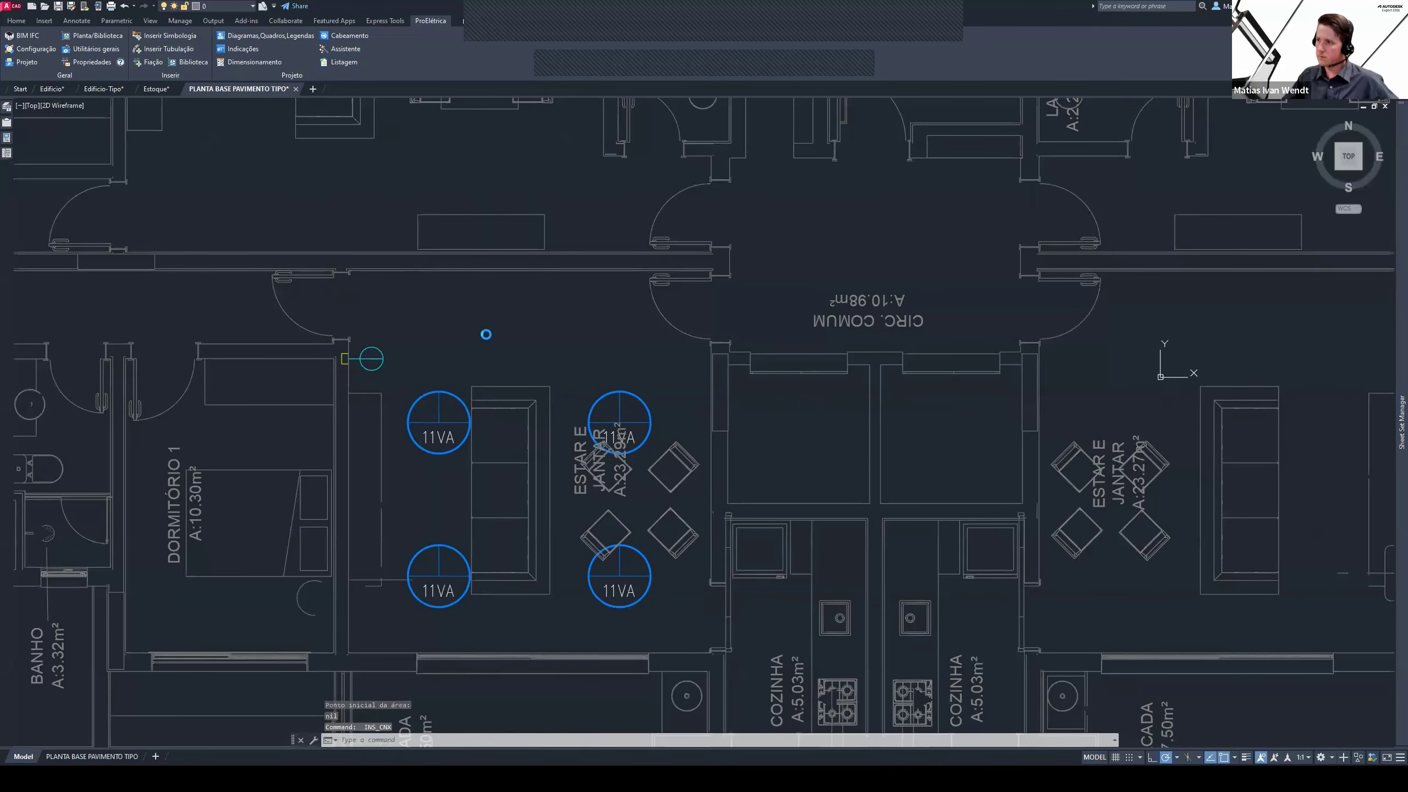
Insert another horizontal fluorescent luminaire beside the 11VA light
{"action": "key", "text": "Return"}
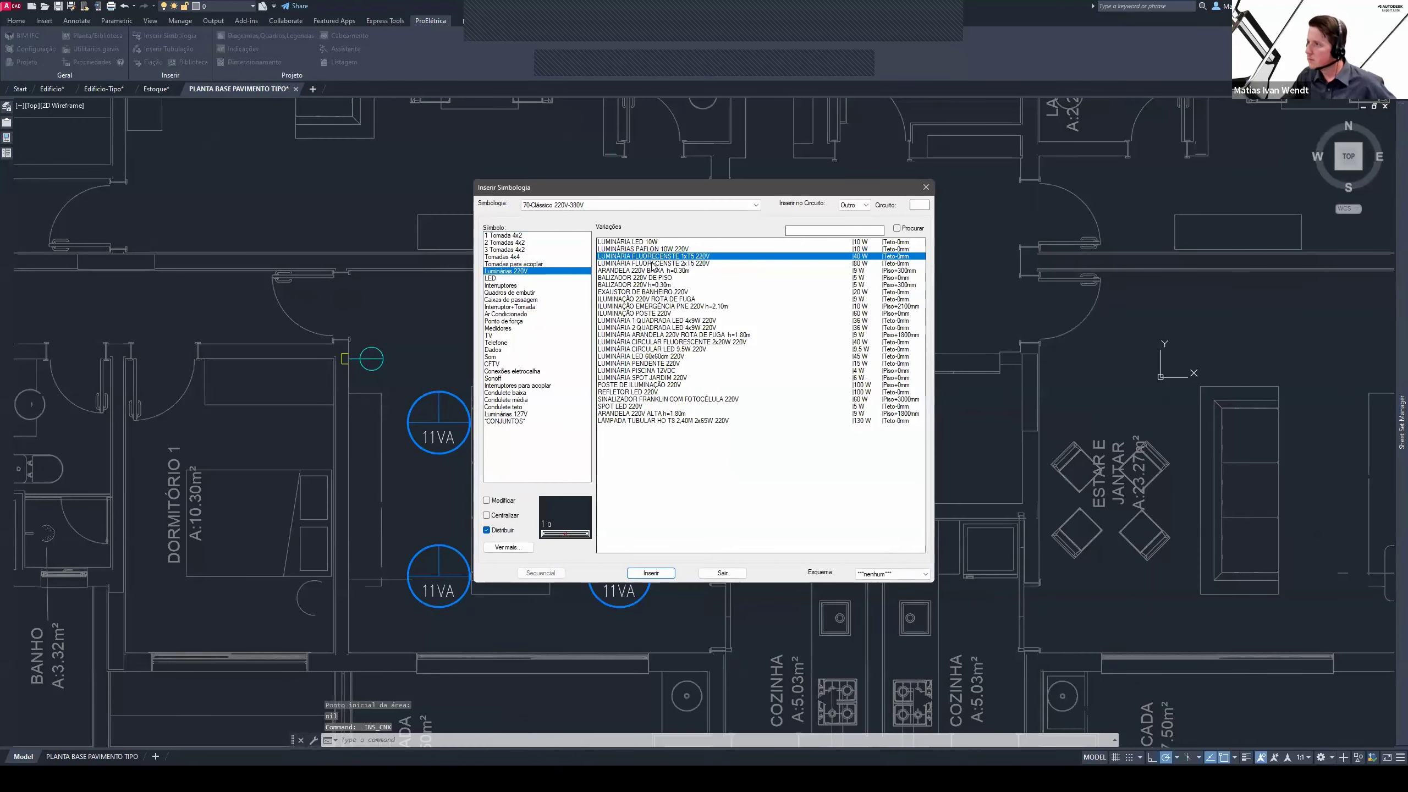
{"action": "left_click", "coordinate": [657, 573]}
{"action": "left_click", "coordinate": [704, 422]}
{"action": "left_click", "coordinate": [797, 423]}
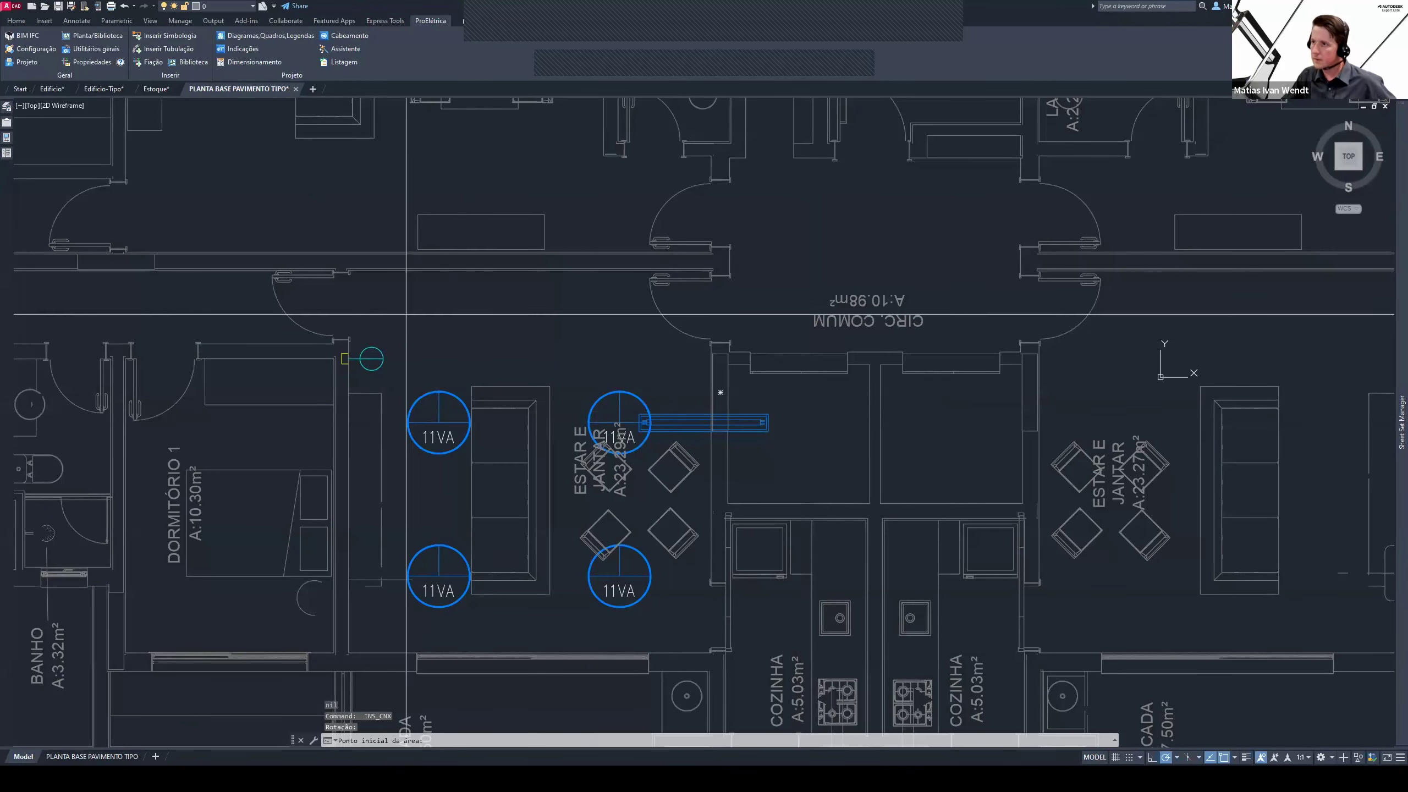
{"action": "key", "text": "Escape"}
{"action": "key", "text": "Escape"}
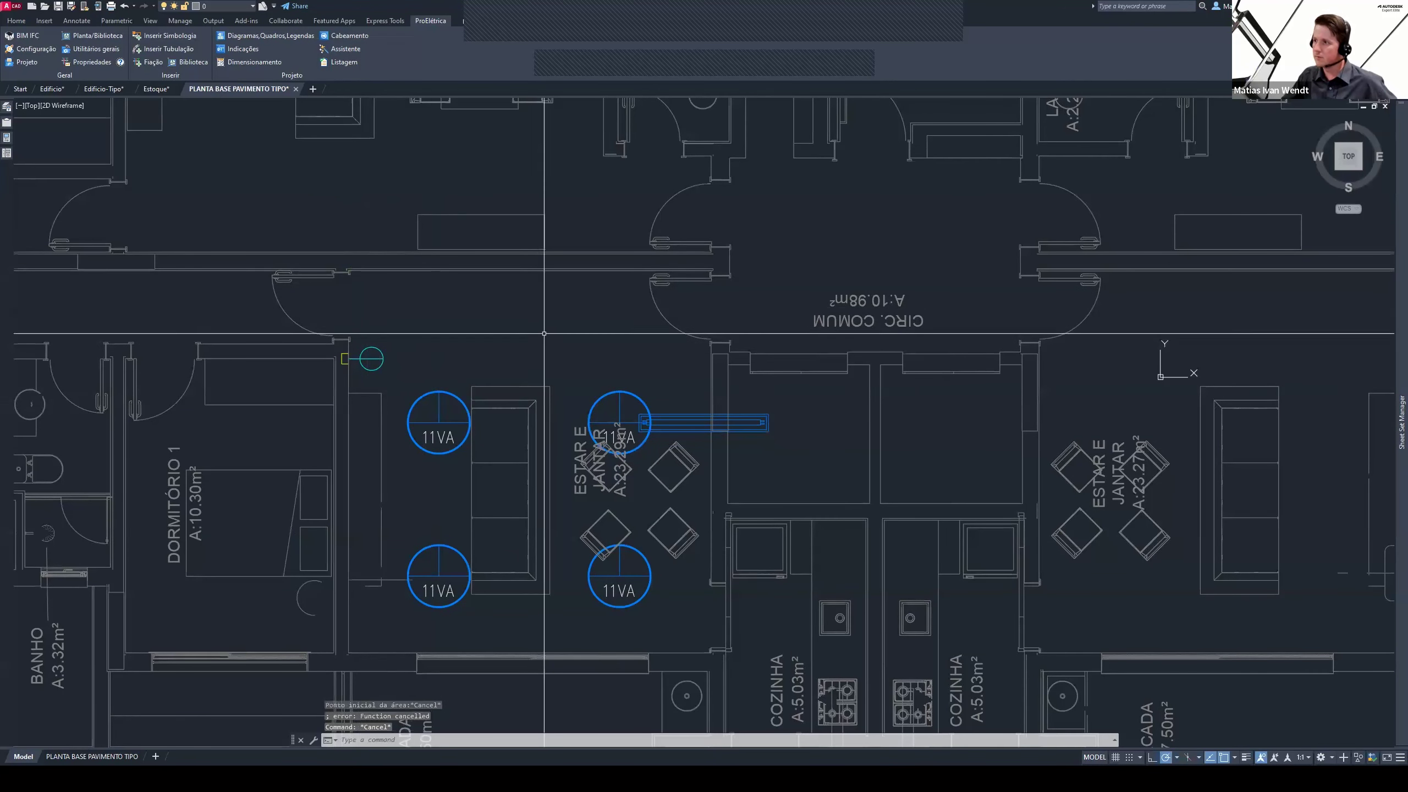
Delete the misplaced luminaire bar and reinsert it horizontally near the corridor wall
{"action": "left_click", "coordinate": [678, 417]}
{"action": "key", "text": "Delete"}
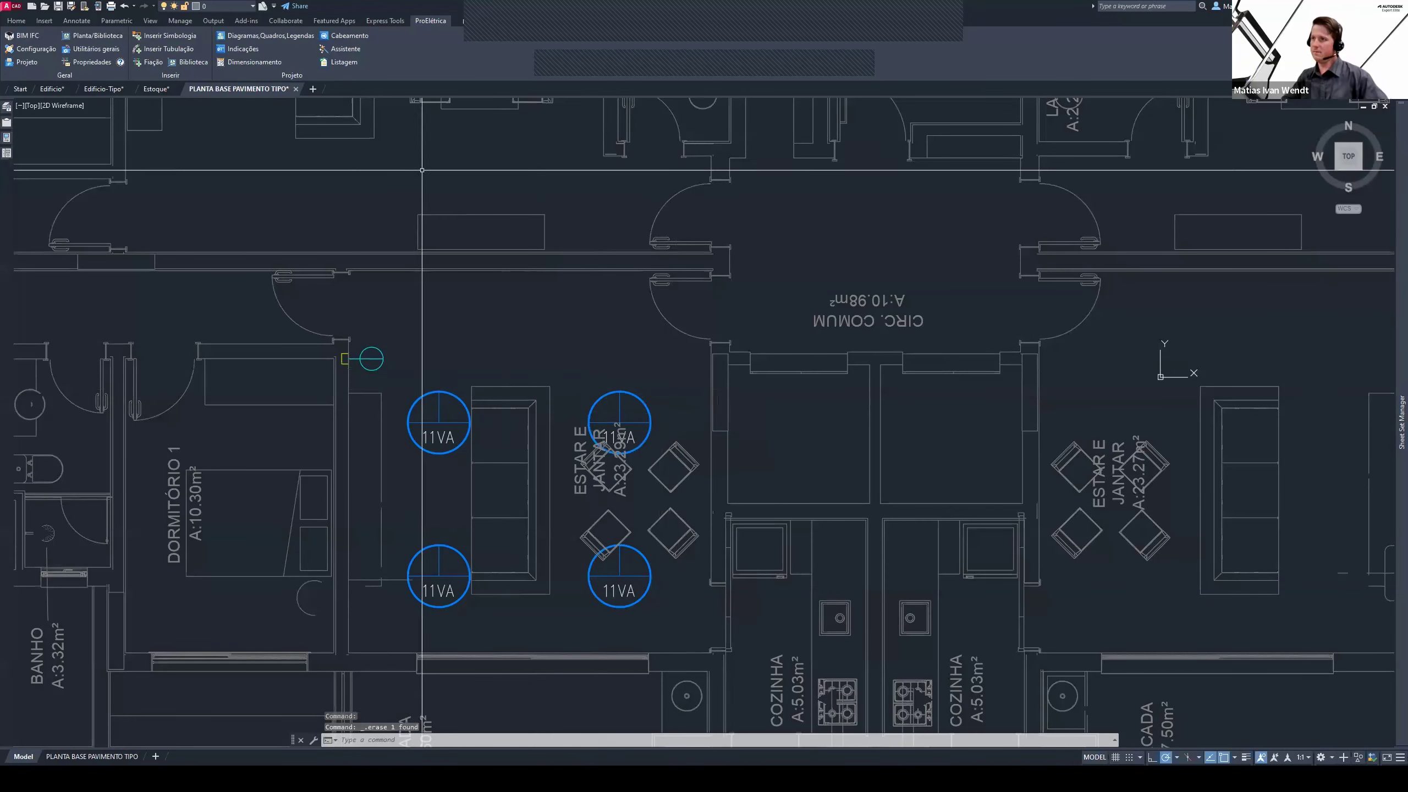
{"action": "left_click", "coordinate": [170, 35]}
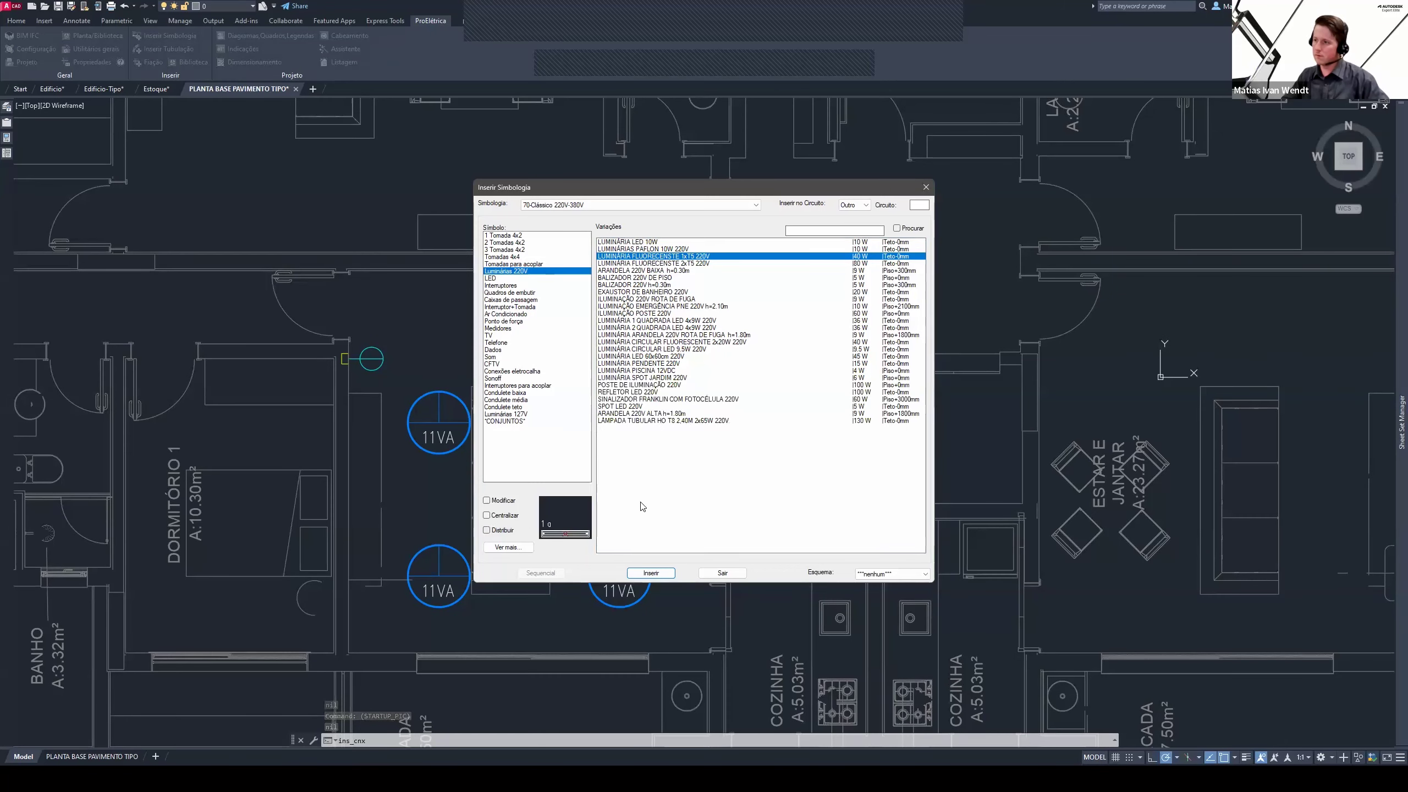
{"action": "left_click", "coordinate": [650, 573]}
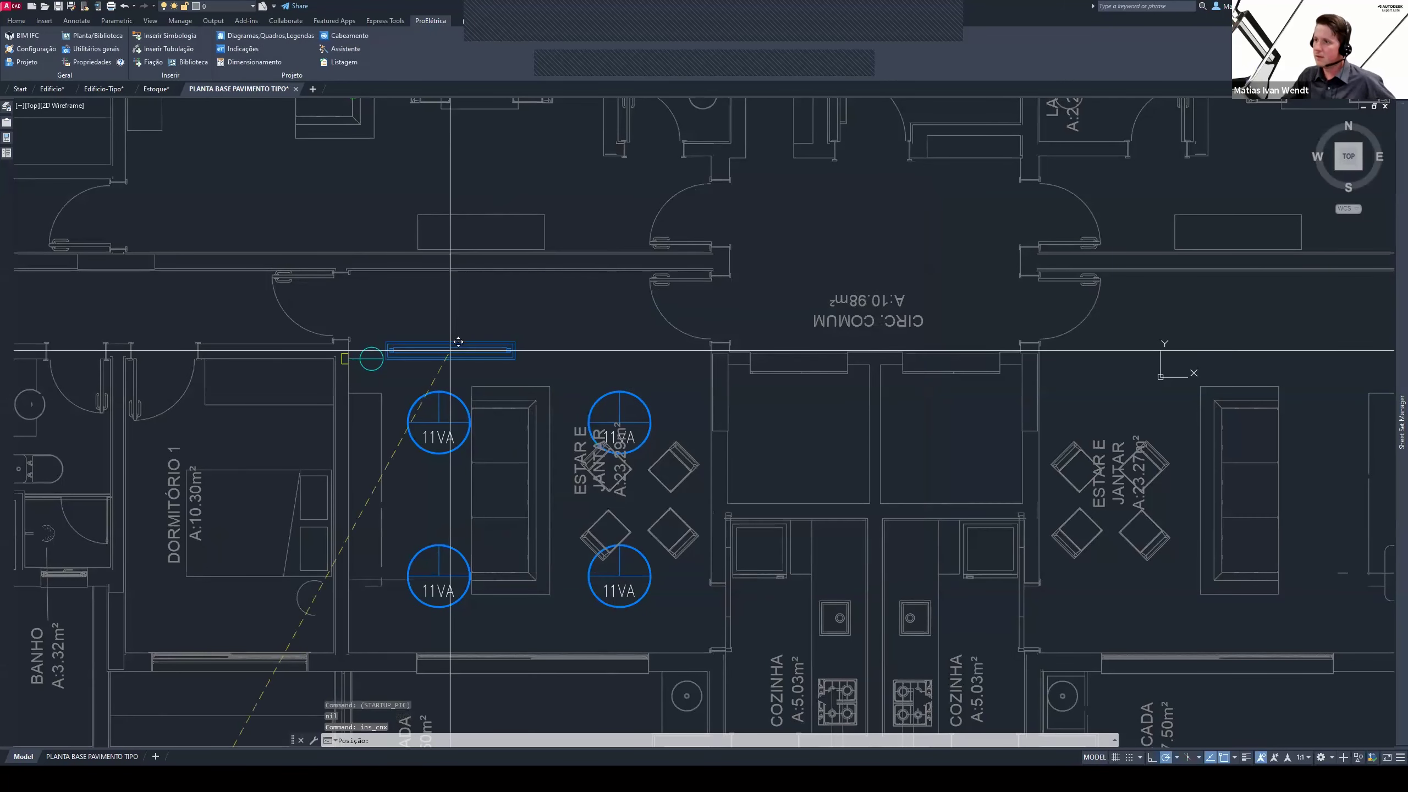
{"action": "left_click", "coordinate": [533, 314]}
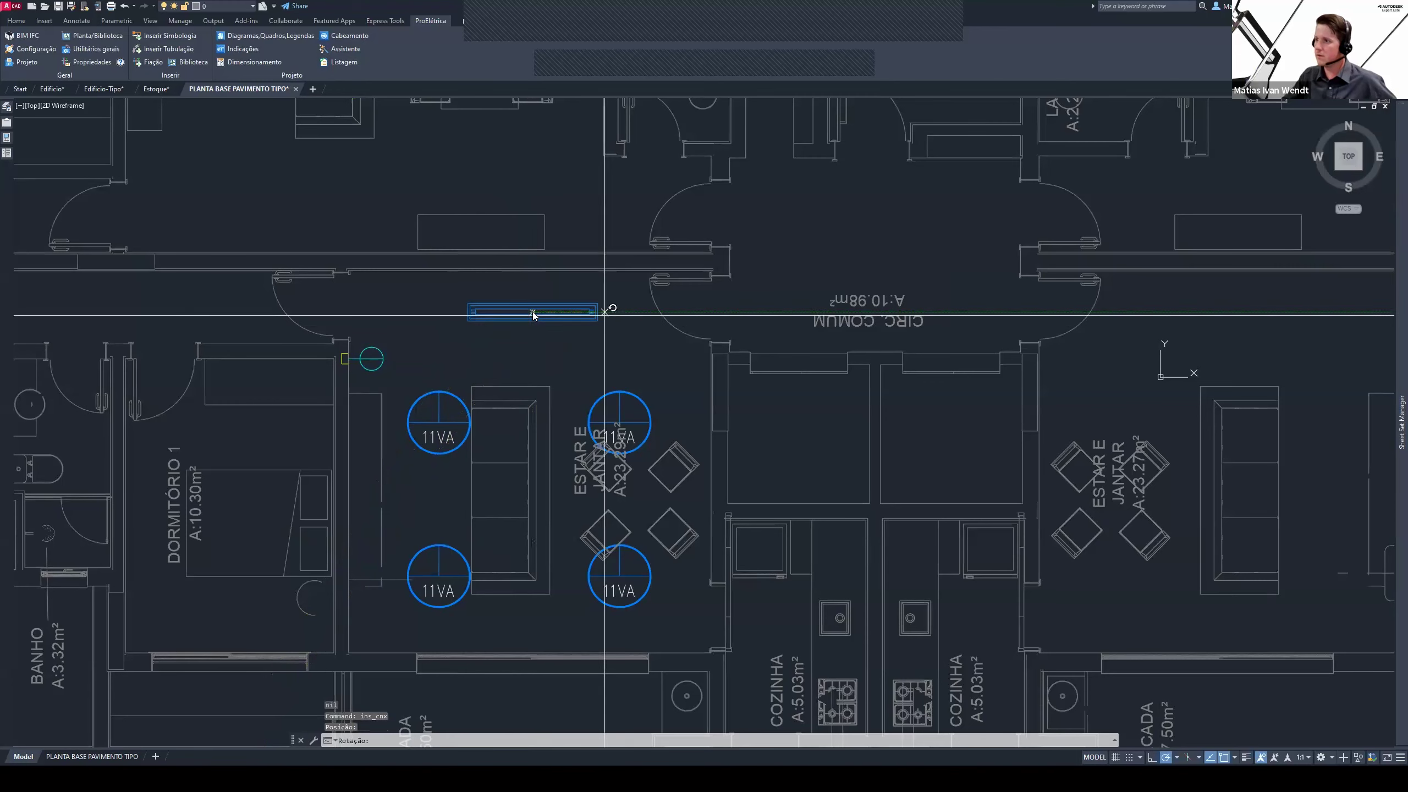
{"action": "key", "text": "Return"}
{"action": "key", "text": "Escape"}
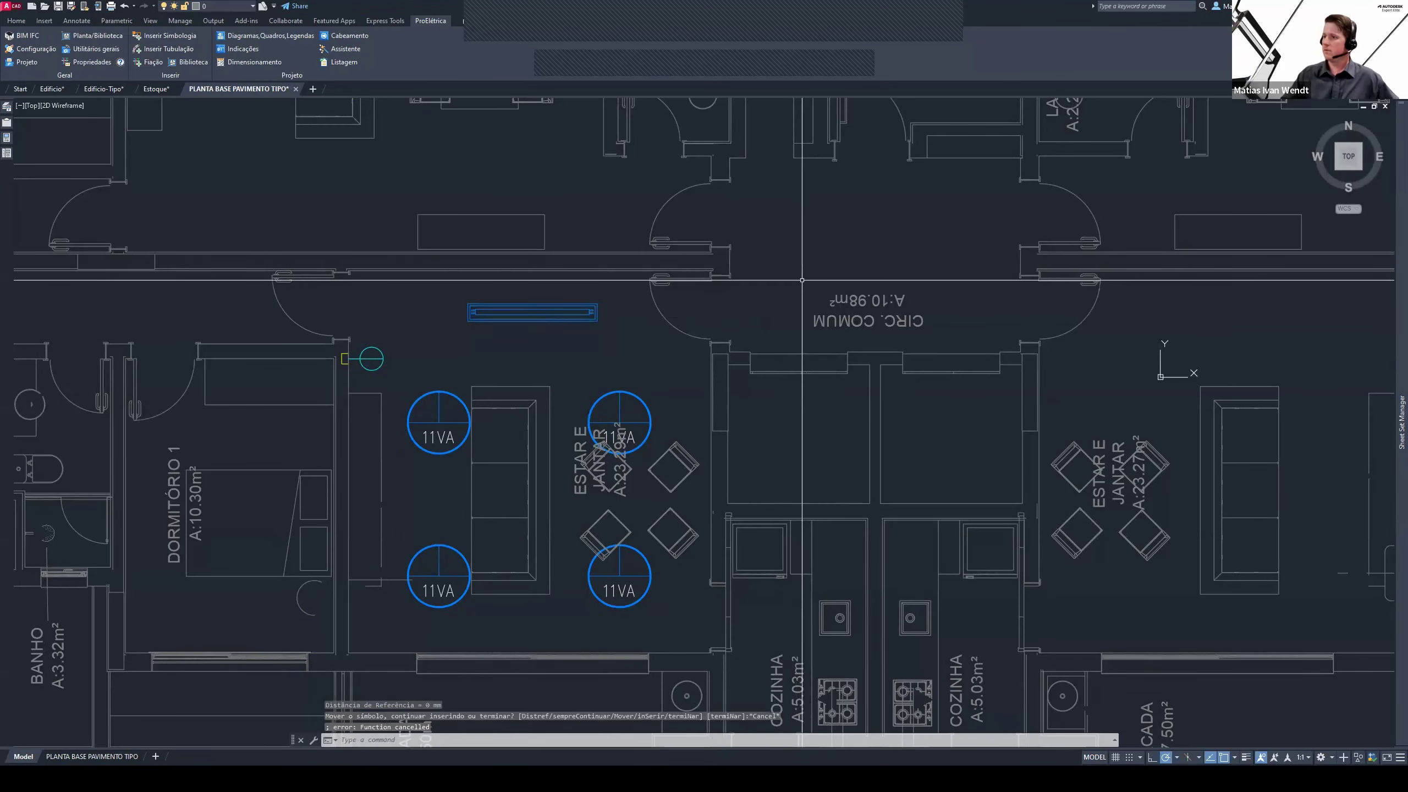
{"action": "middle_click_drag", "start_coordinate": [562, 412], "coordinate": [583, 367]}
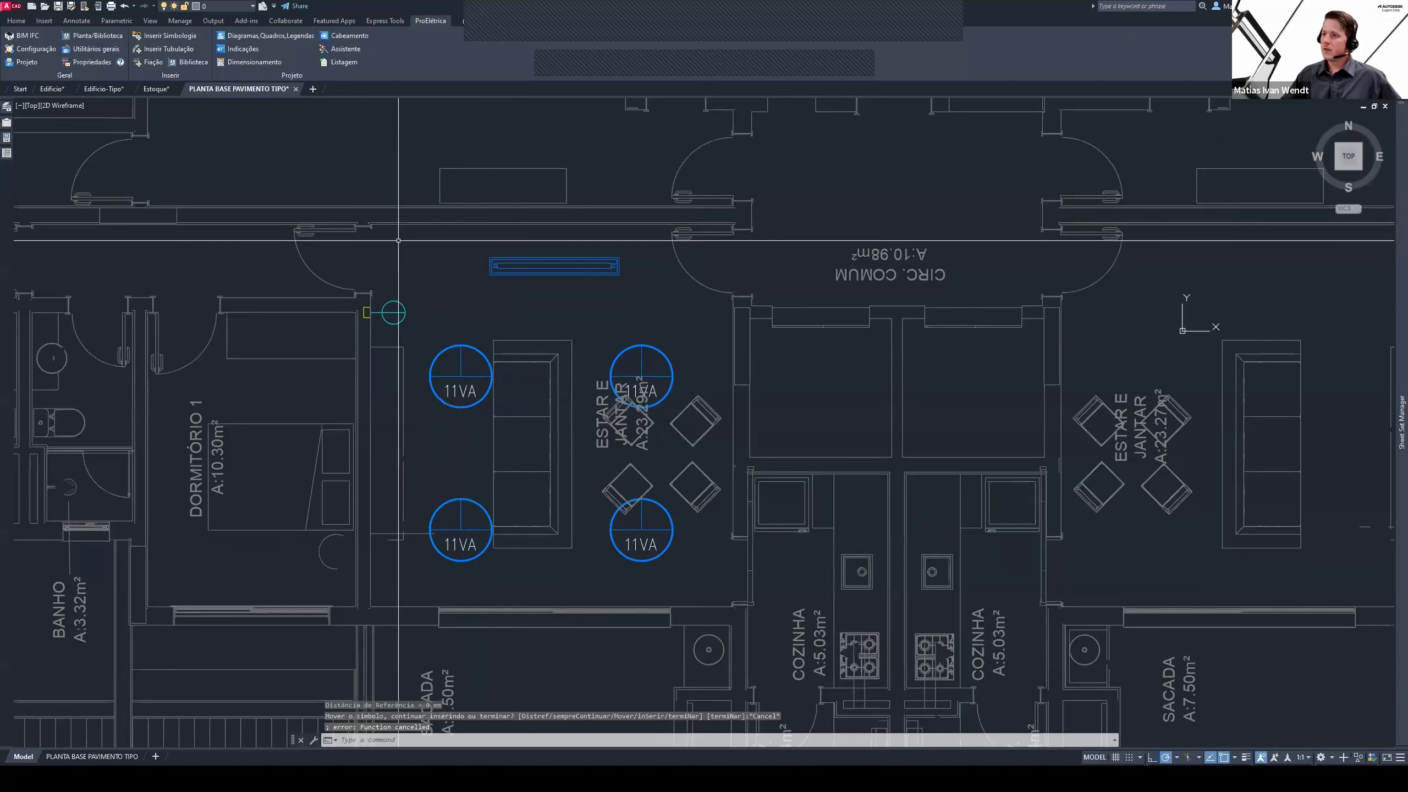
{"action": "left_click", "coordinate": [175, 42]}
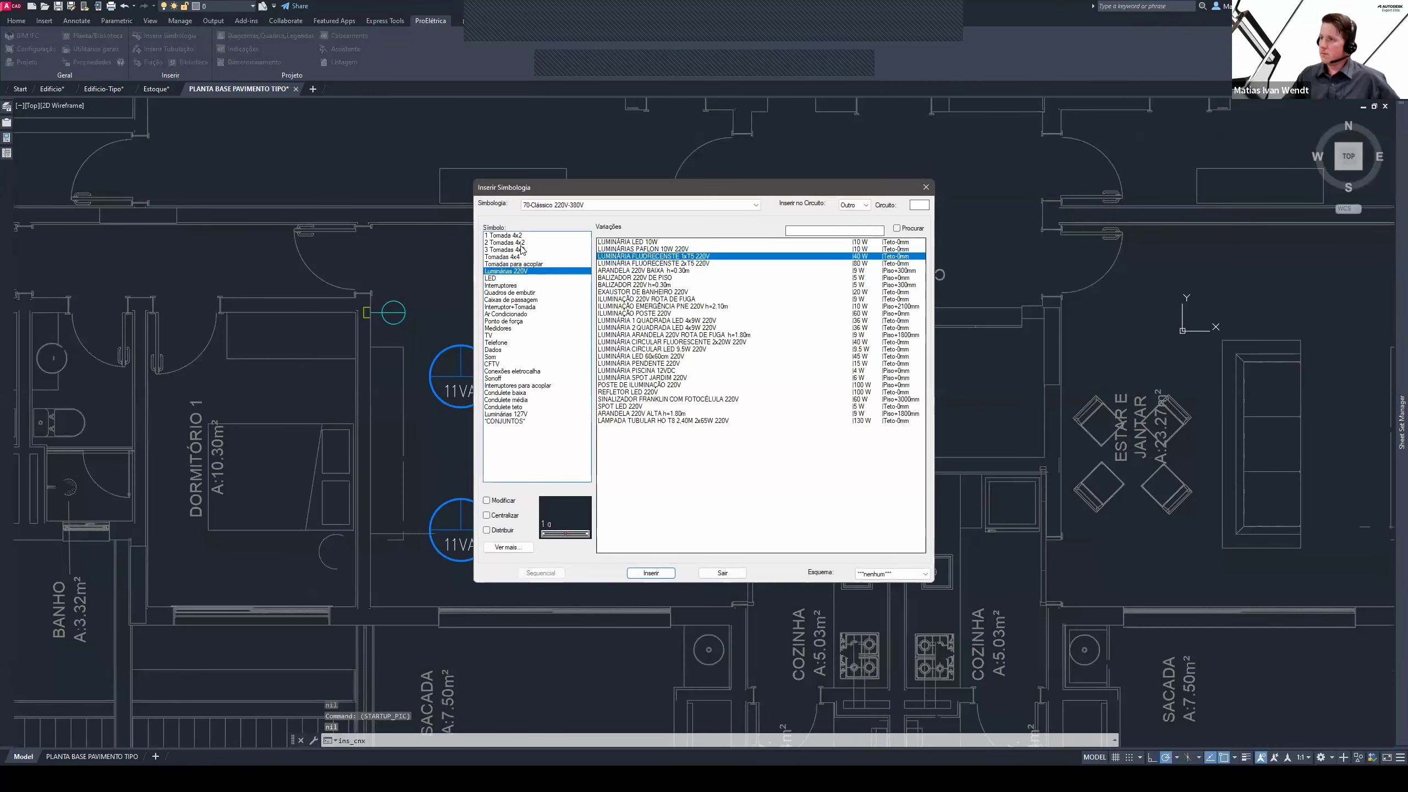
Place a TOMADA BAIXA DUPLA 220V H=0.30M socket on the living room's left wall
{"action": "left_click", "coordinate": [511, 243]}
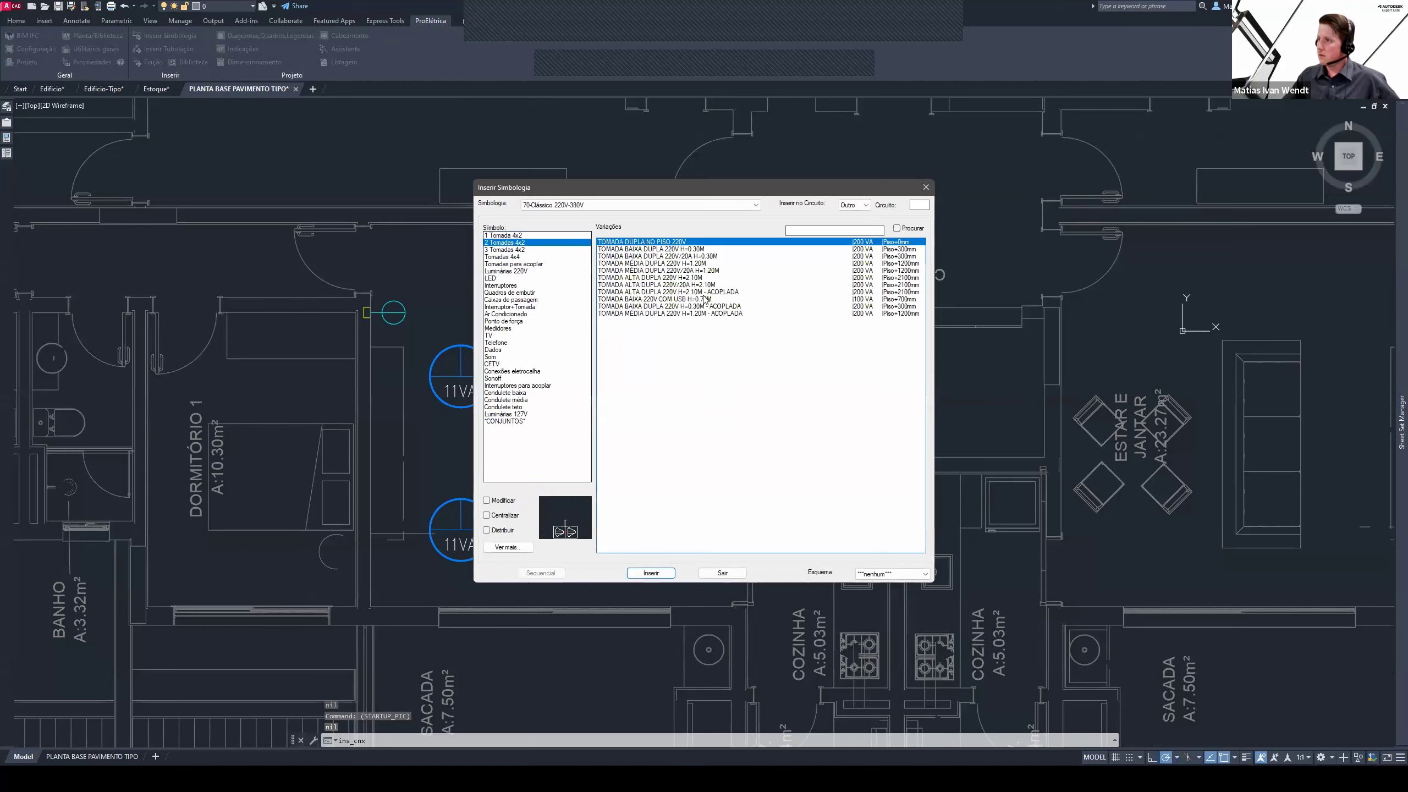
{"action": "left_click", "coordinate": [653, 249]}
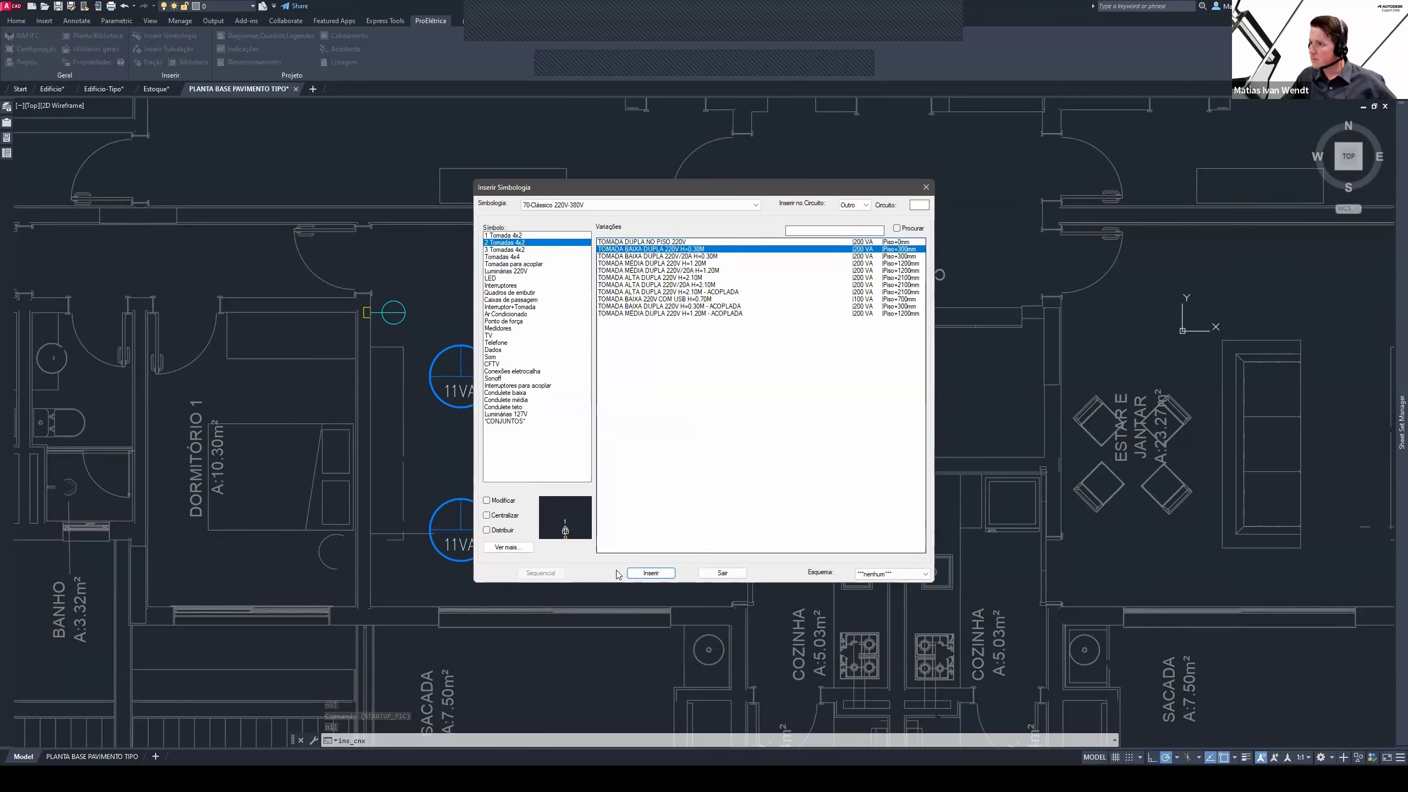
{"action": "left_click", "coordinate": [647, 574]}
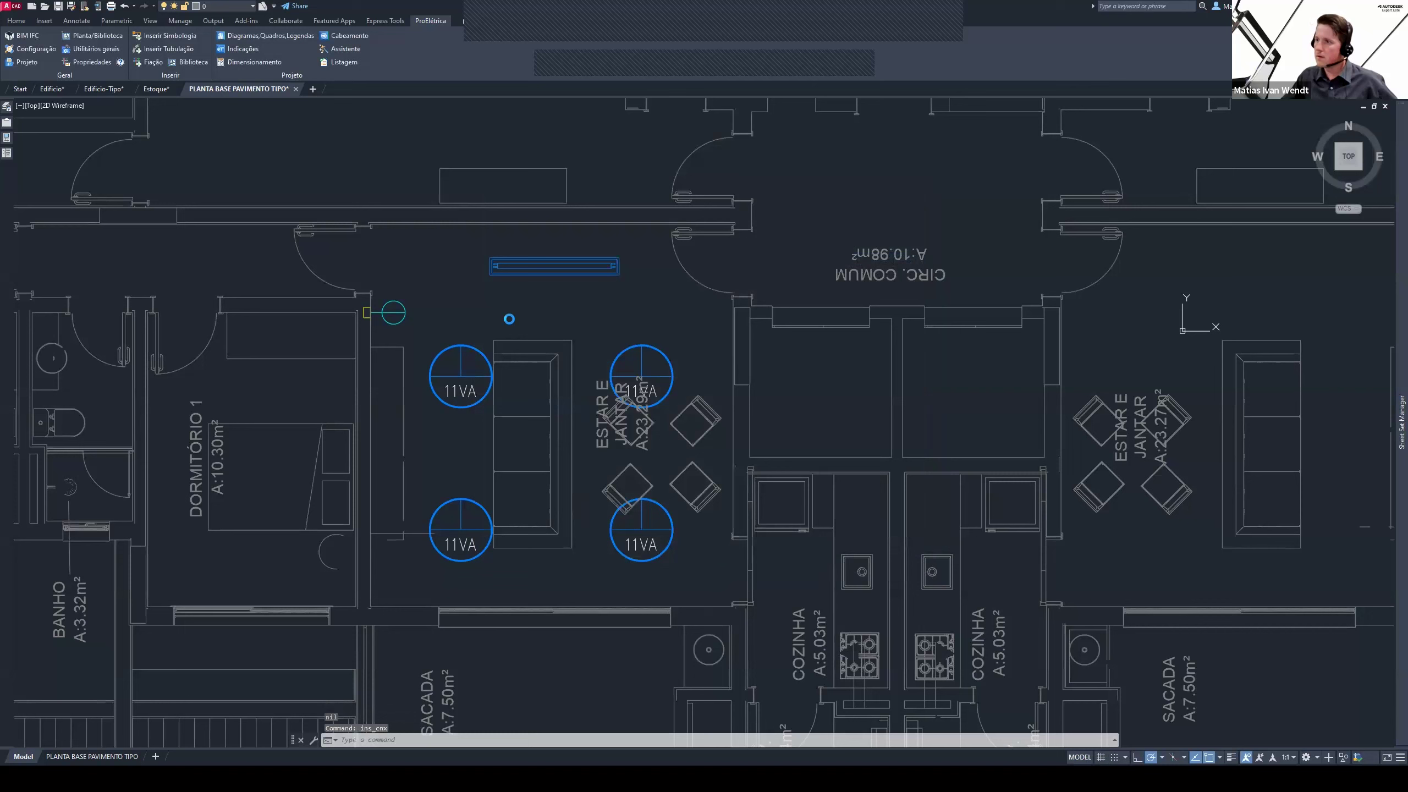
{"action": "left_click", "coordinate": [370, 452]}
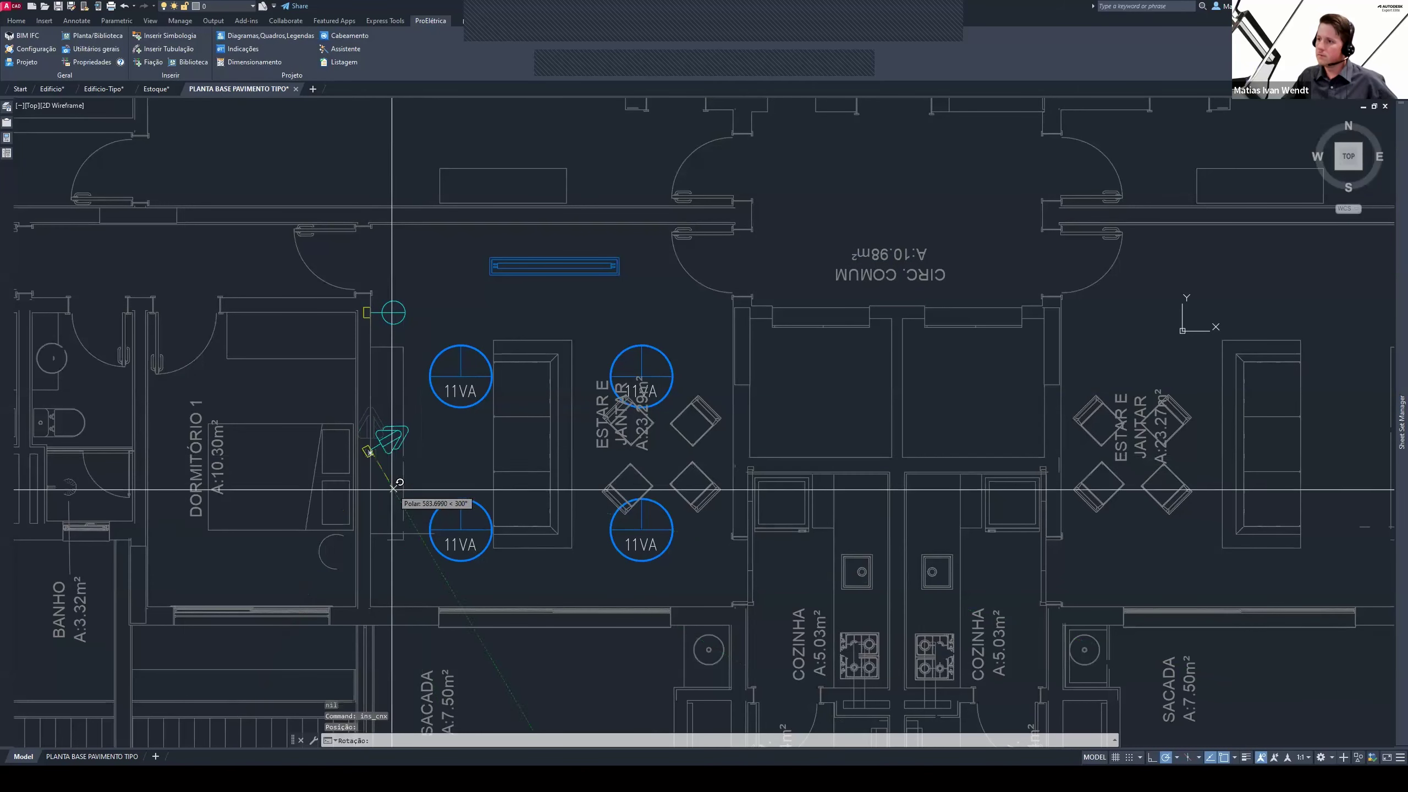
{"action": "key", "text": "Escape"}
{"action": "key", "text": "Escape"}
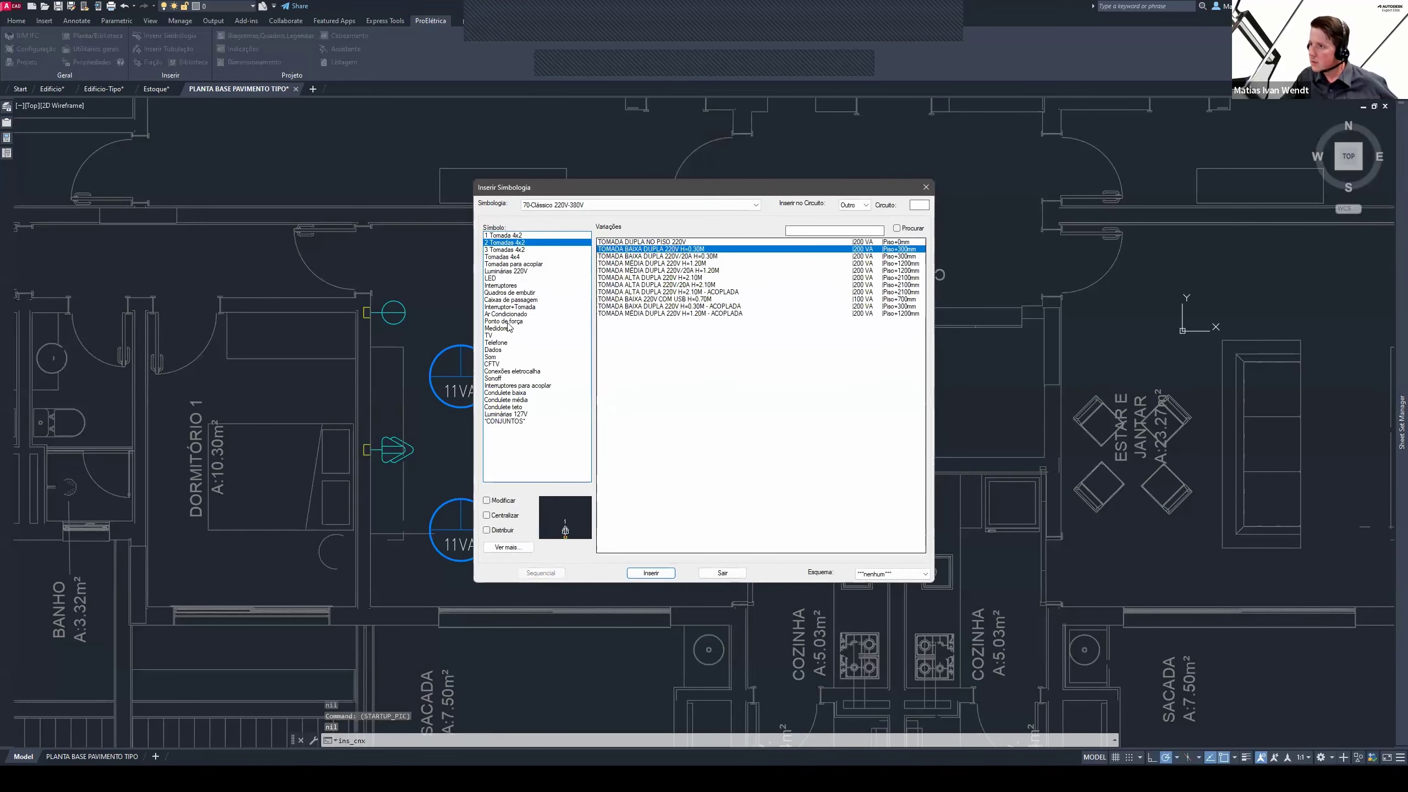
Create distribution panel CD001 and window-select the seven nearby fixtures for it
{"action": "left_click", "coordinate": [520, 293]}
{"action": "left_click", "coordinate": [651, 573]}
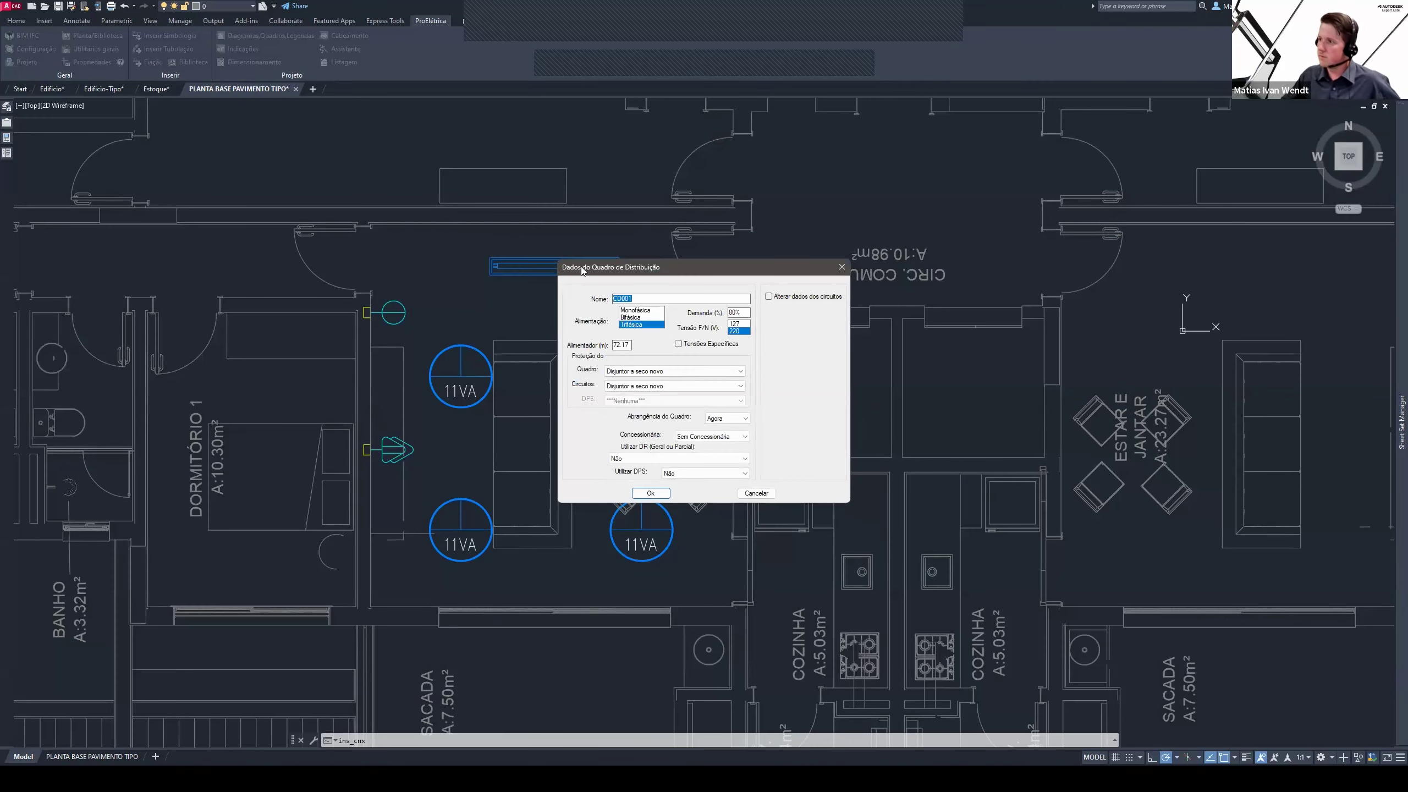
{"action": "left_click_drag", "start_coordinate": [582, 270], "coordinate": [531, 265]}
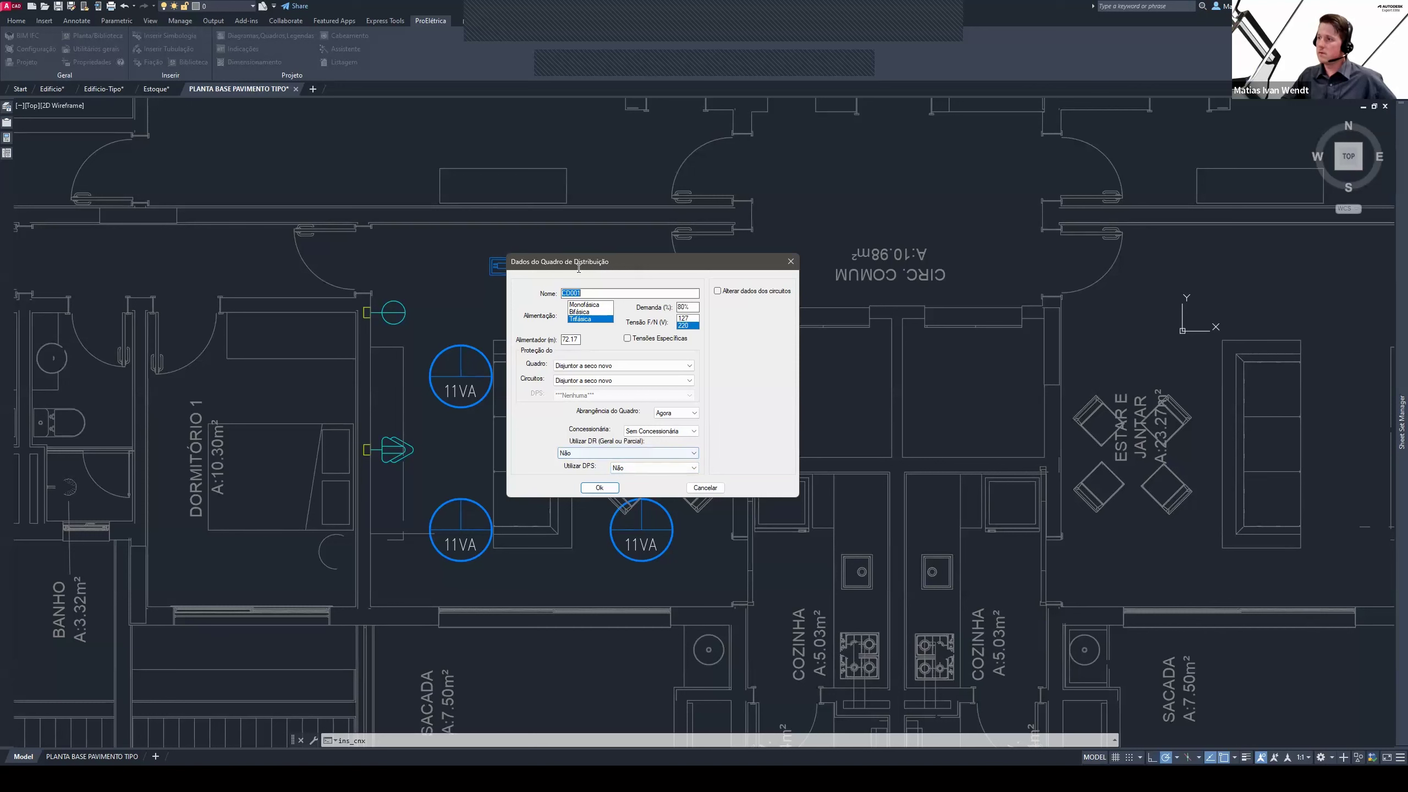
{"action": "left_click", "coordinate": [604, 486]}
{"action": "left_click", "coordinate": [771, 409]}
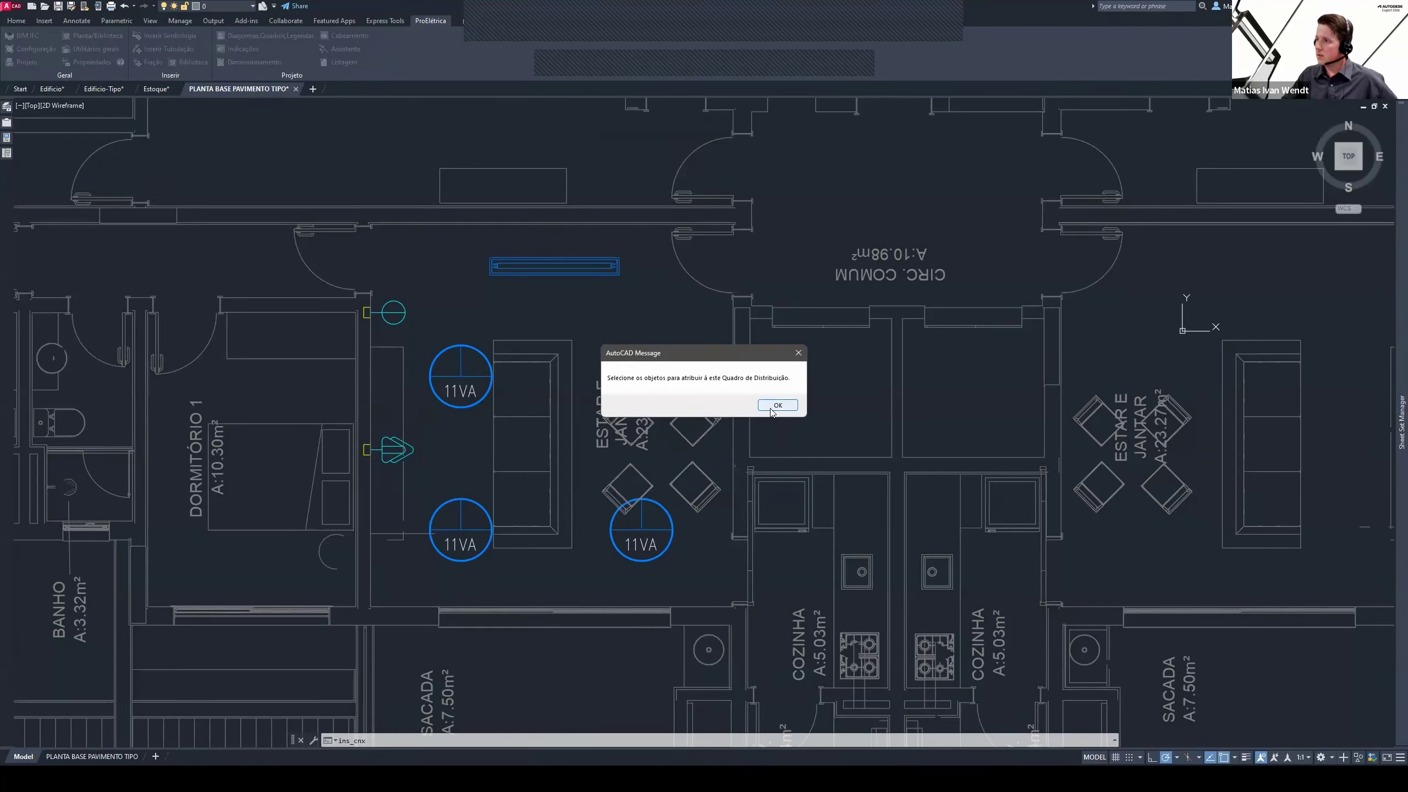
{"action": "left_click", "coordinate": [287, 179]}
{"action": "left_click", "coordinate": [742, 616]}
{"action": "key", "text": "Return"}
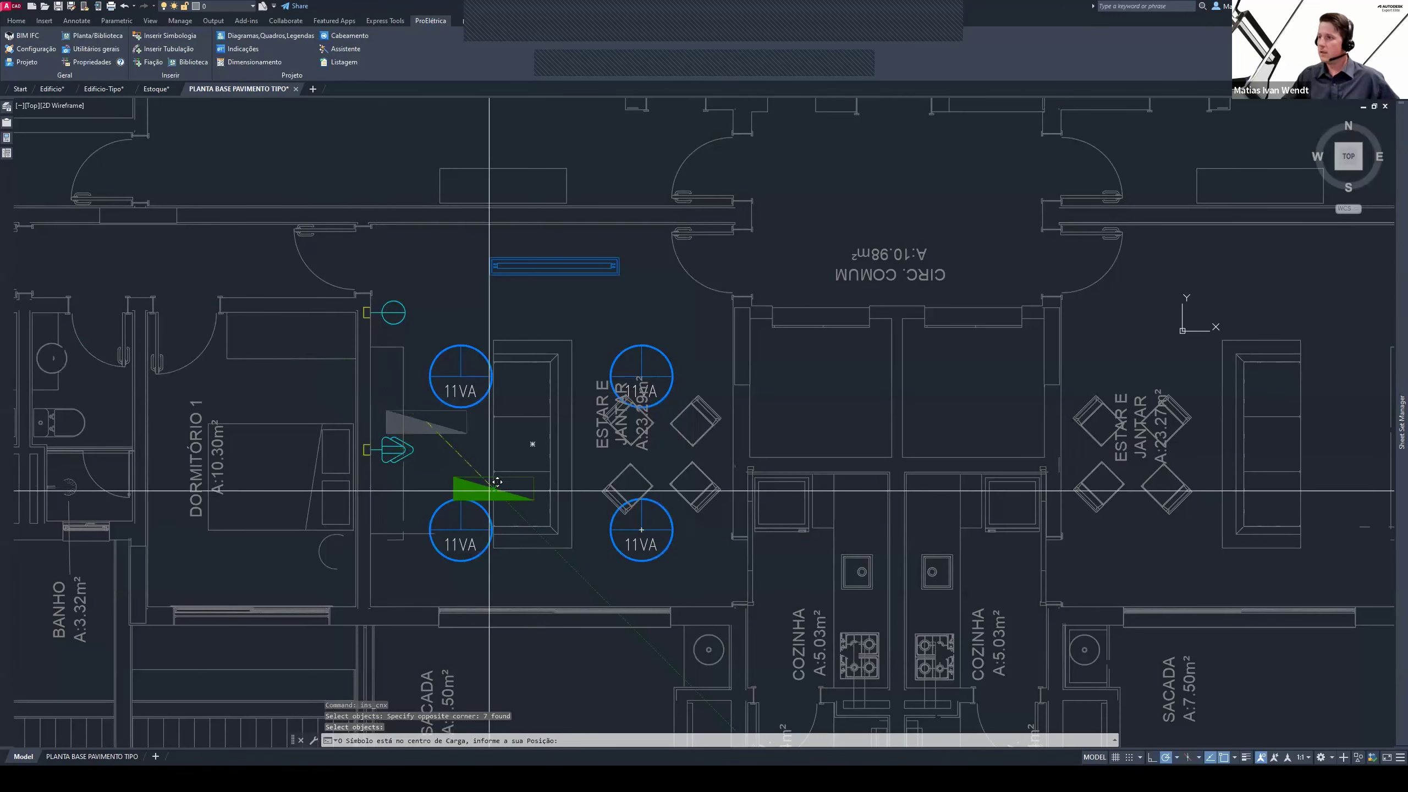
Place the horizontal CD001 panel symbol in the neighbouring apartment's living room
{"action": "middle_click_drag", "start_coordinate": [497, 482], "coordinate": [528, 504]}
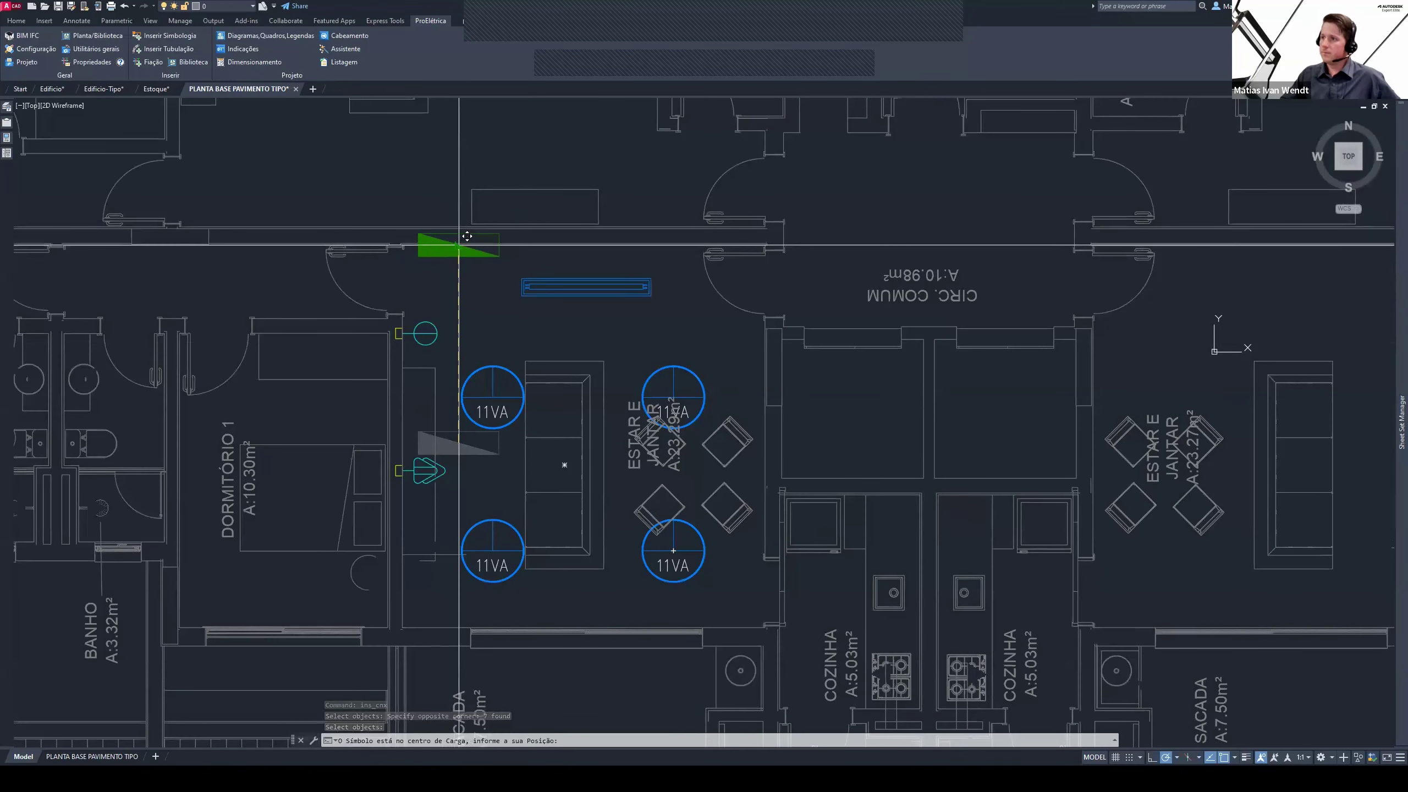
{"action": "left_click", "coordinate": [472, 238]}
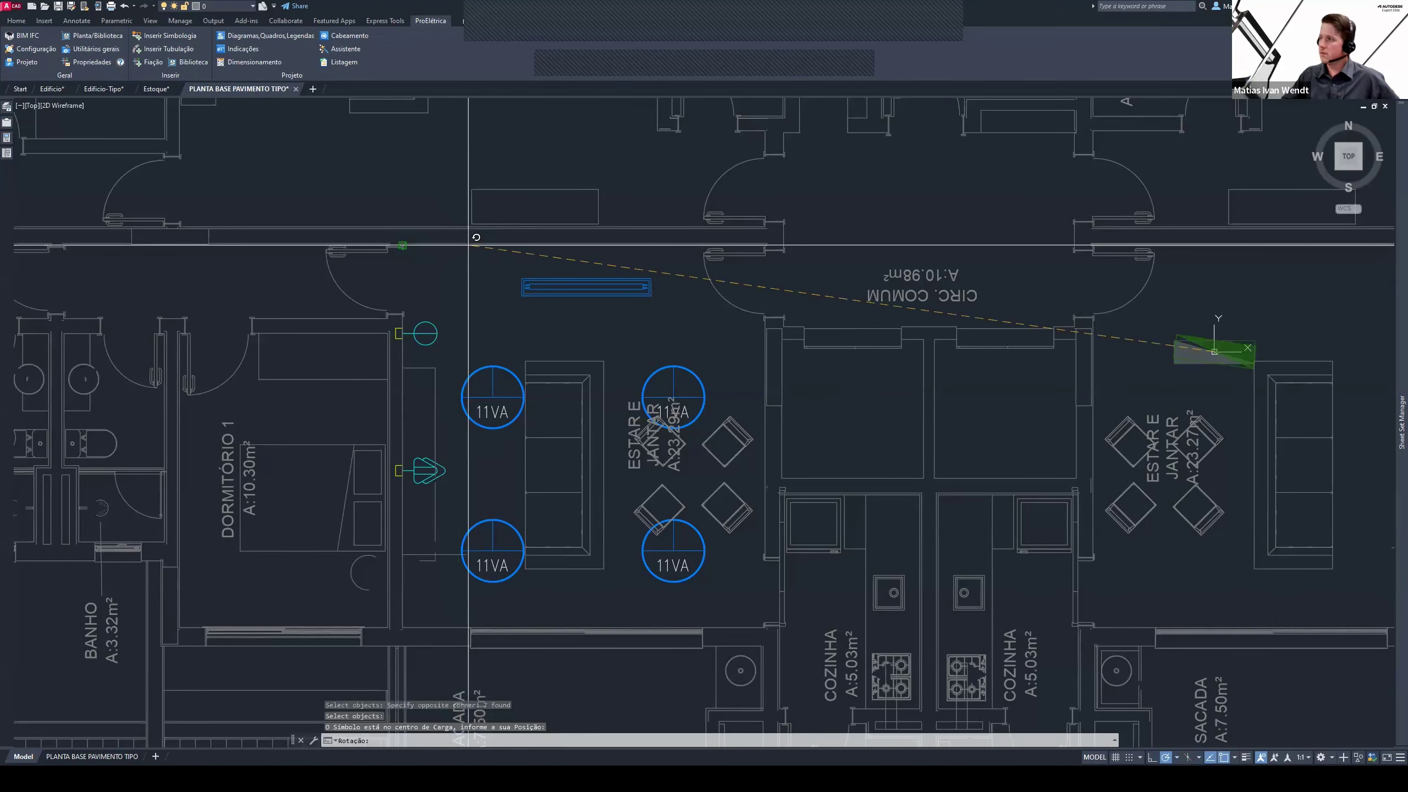
{"action": "left_click", "coordinate": [1307, 311]}
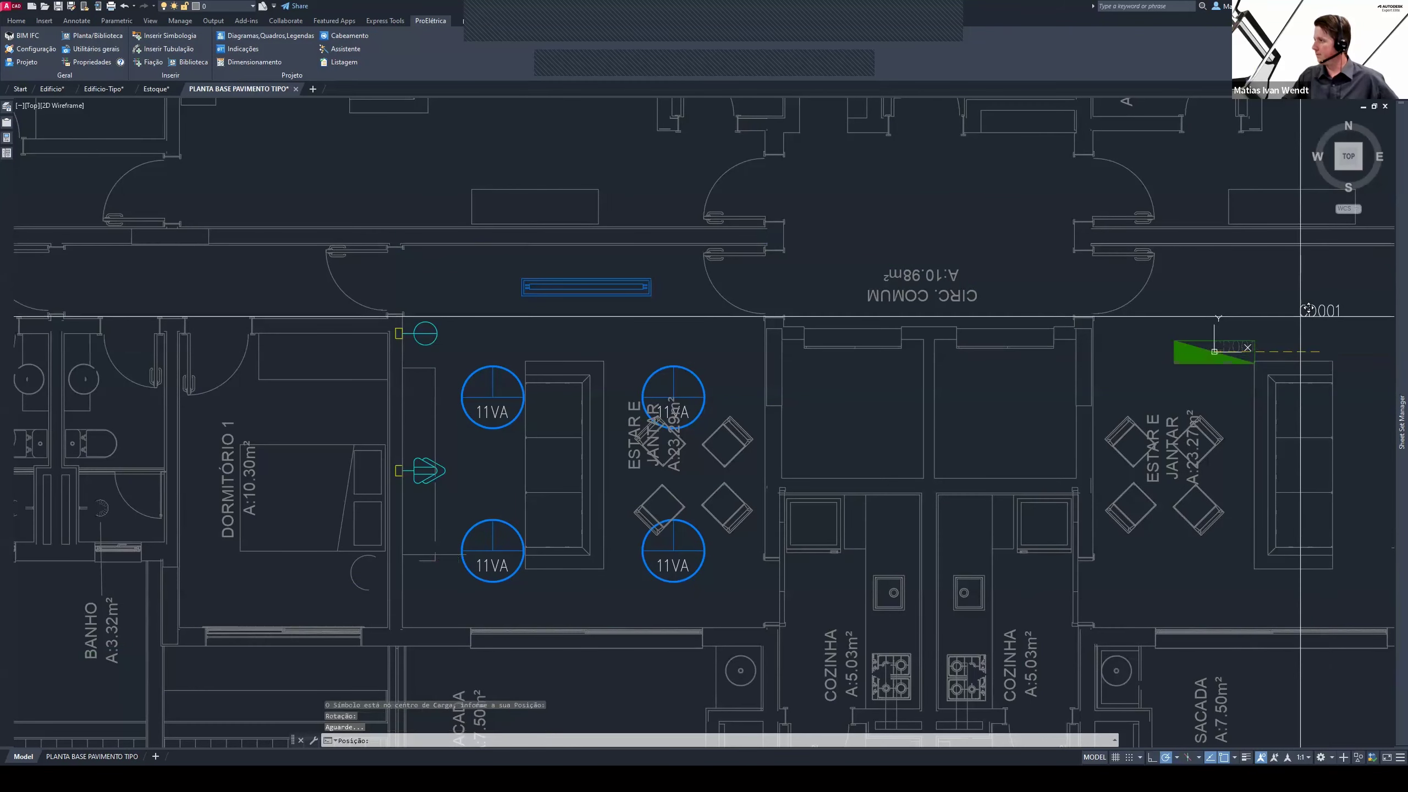
{"action": "key", "text": "Escape"}
{"action": "key", "text": "Escape"}
Move the CD001 panel symbol with mv onto the corridor wall, with Osnap off
{"action": "left_click", "coordinate": [1196, 316]}
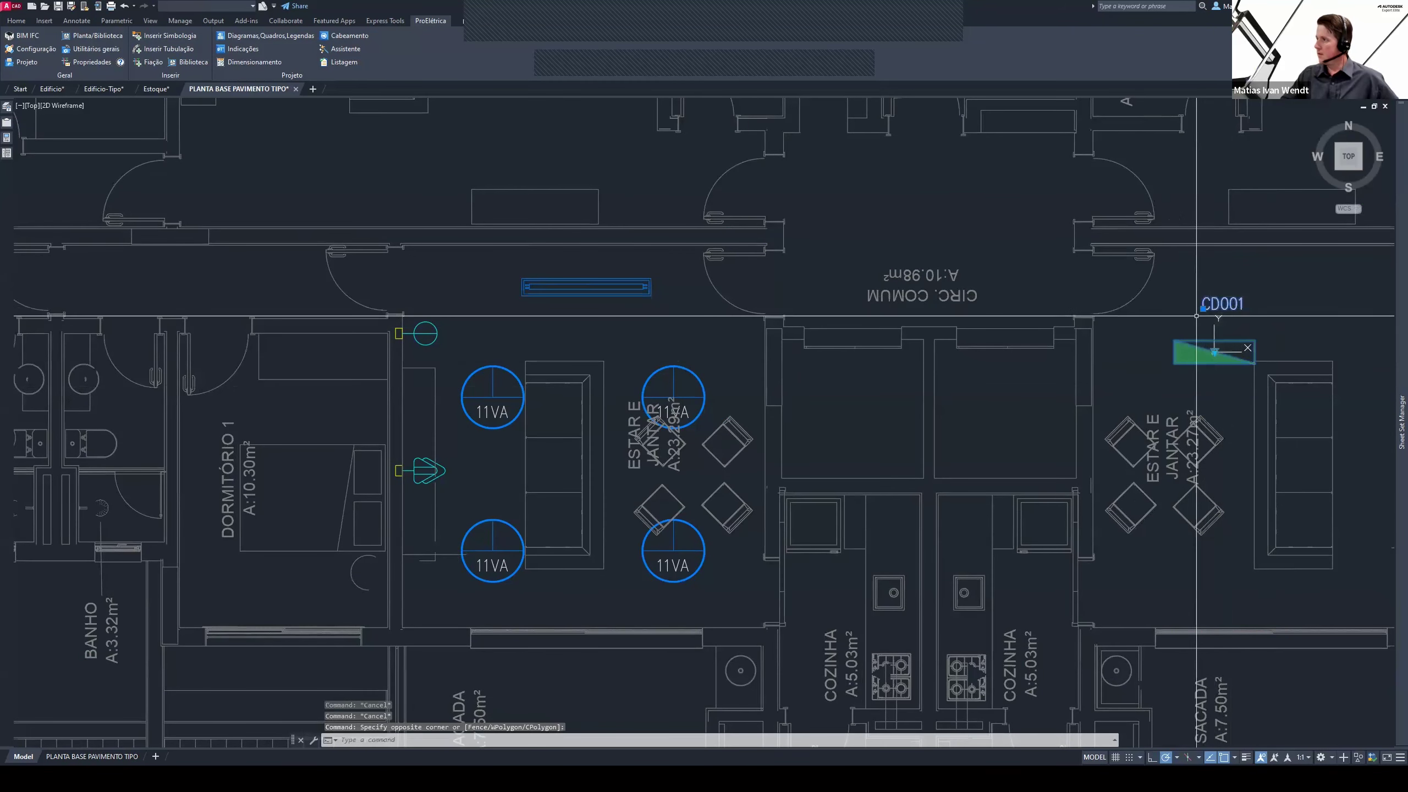
{"action": "type", "text": "mv"}
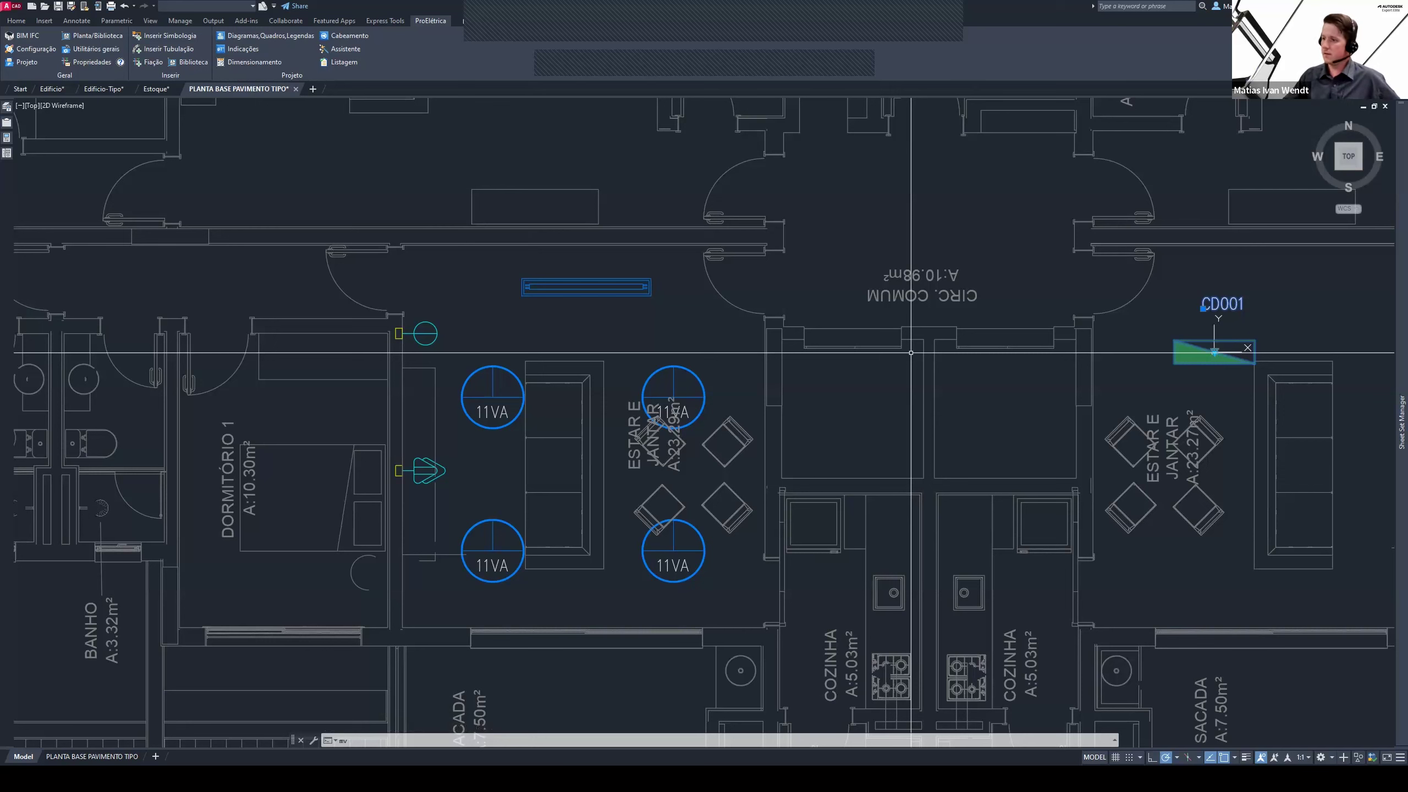
{"action": "key", "text": "Return"}
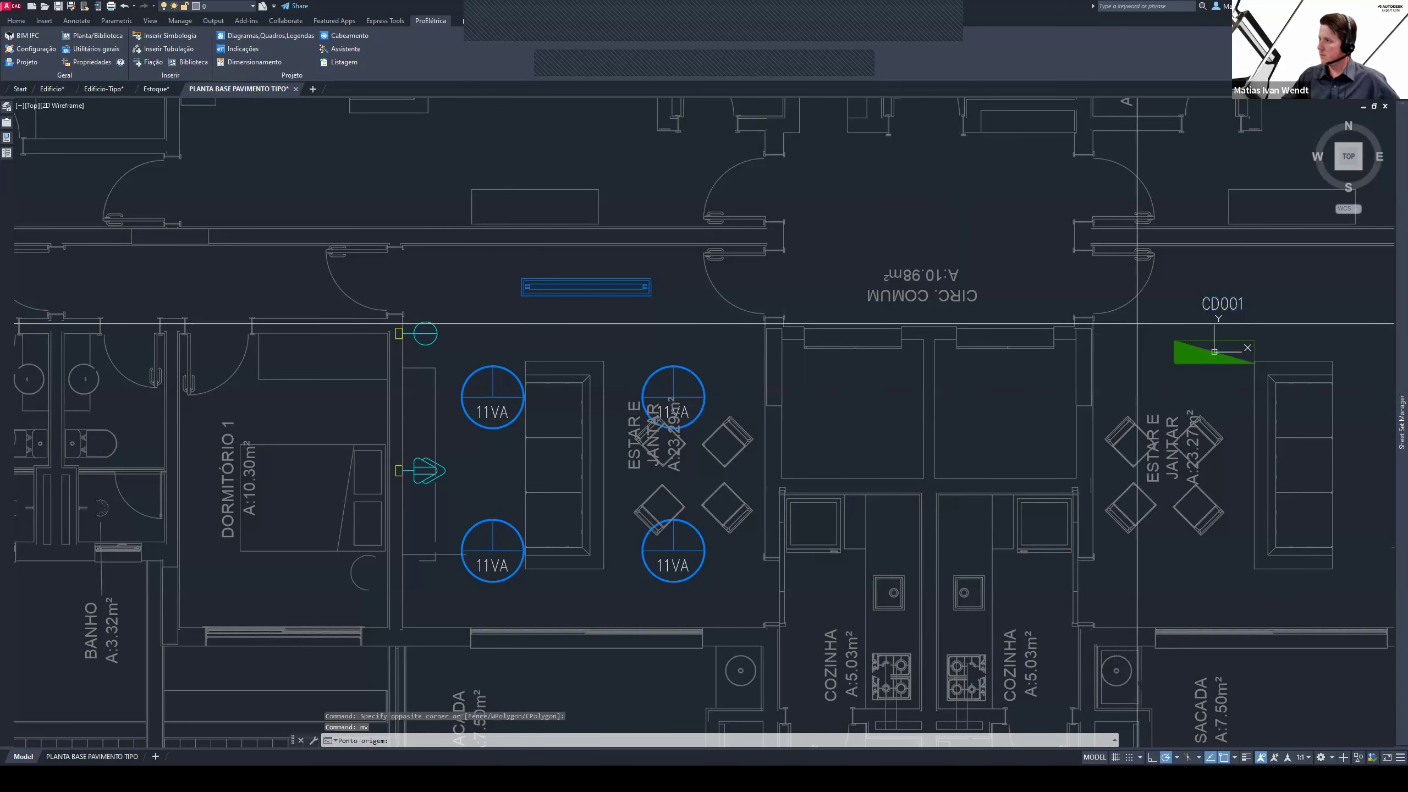
{"action": "left_click", "coordinate": [1209, 335]}
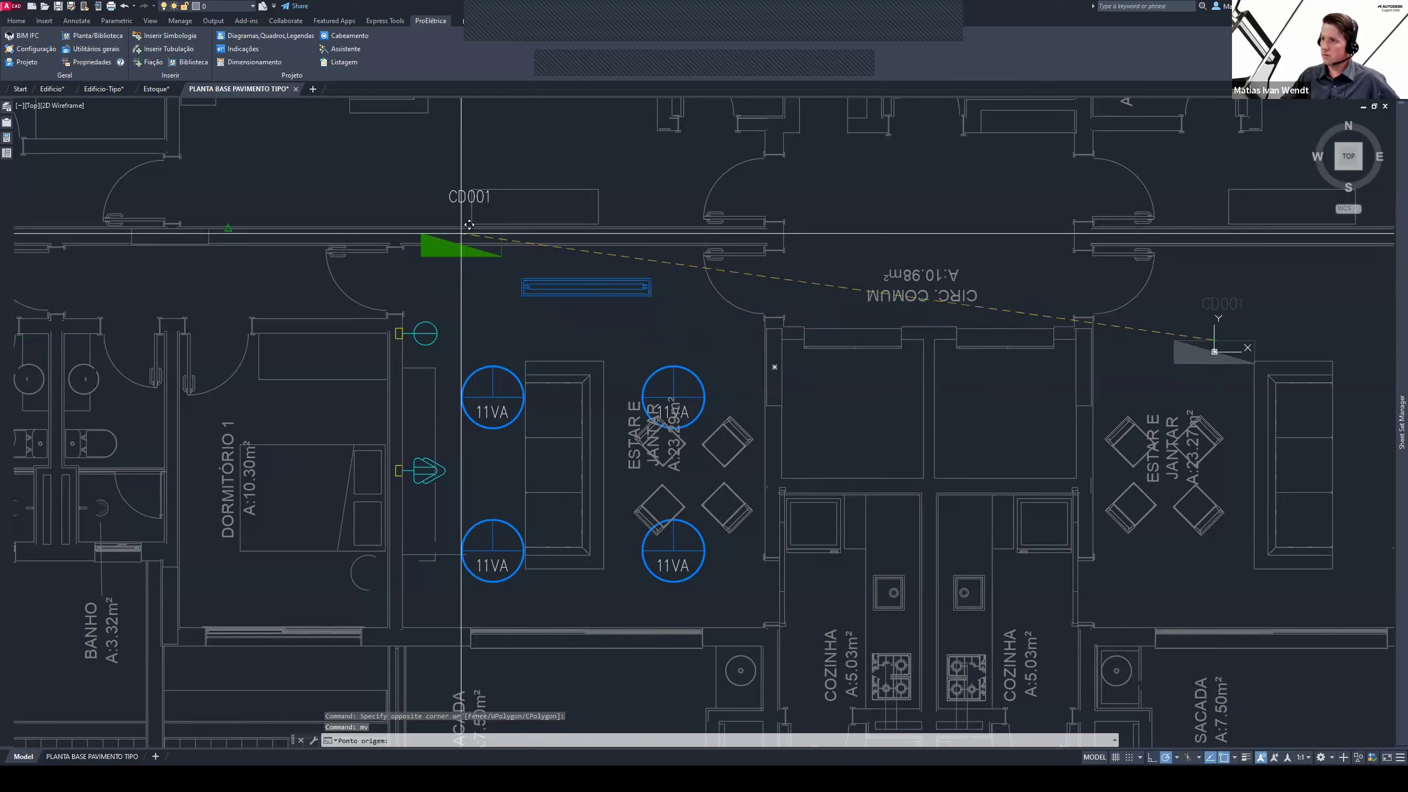
{"action": "scroll", "coordinate": [456, 223], "scroll_direction": "up", "scroll_amount": 4}
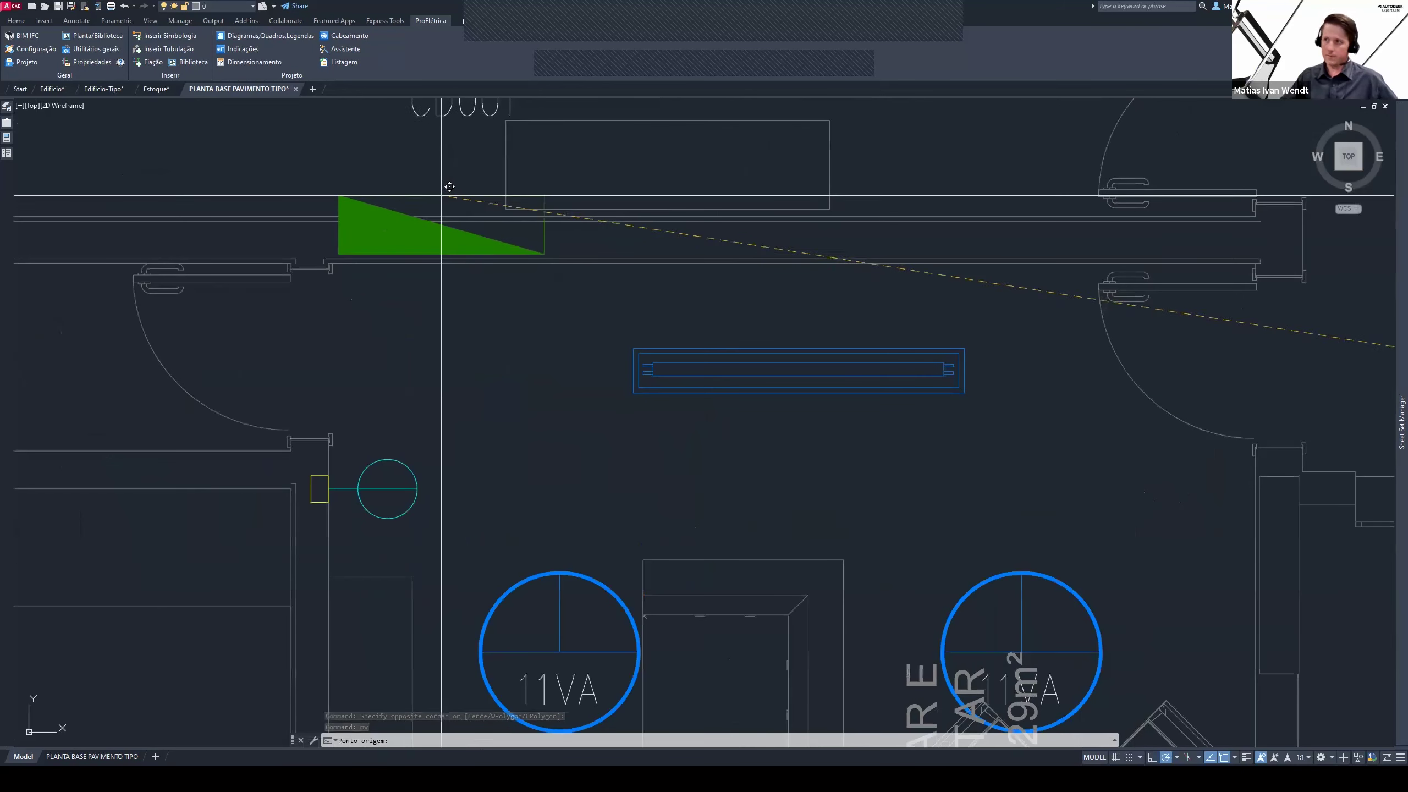
{"action": "key", "text": "F3"}
{"action": "left_click", "coordinate": [470, 233]}
{"action": "key", "text": "Escape"}
{"action": "scroll", "coordinate": [685, 294], "scroll_direction": "down", "scroll_amount": 5}
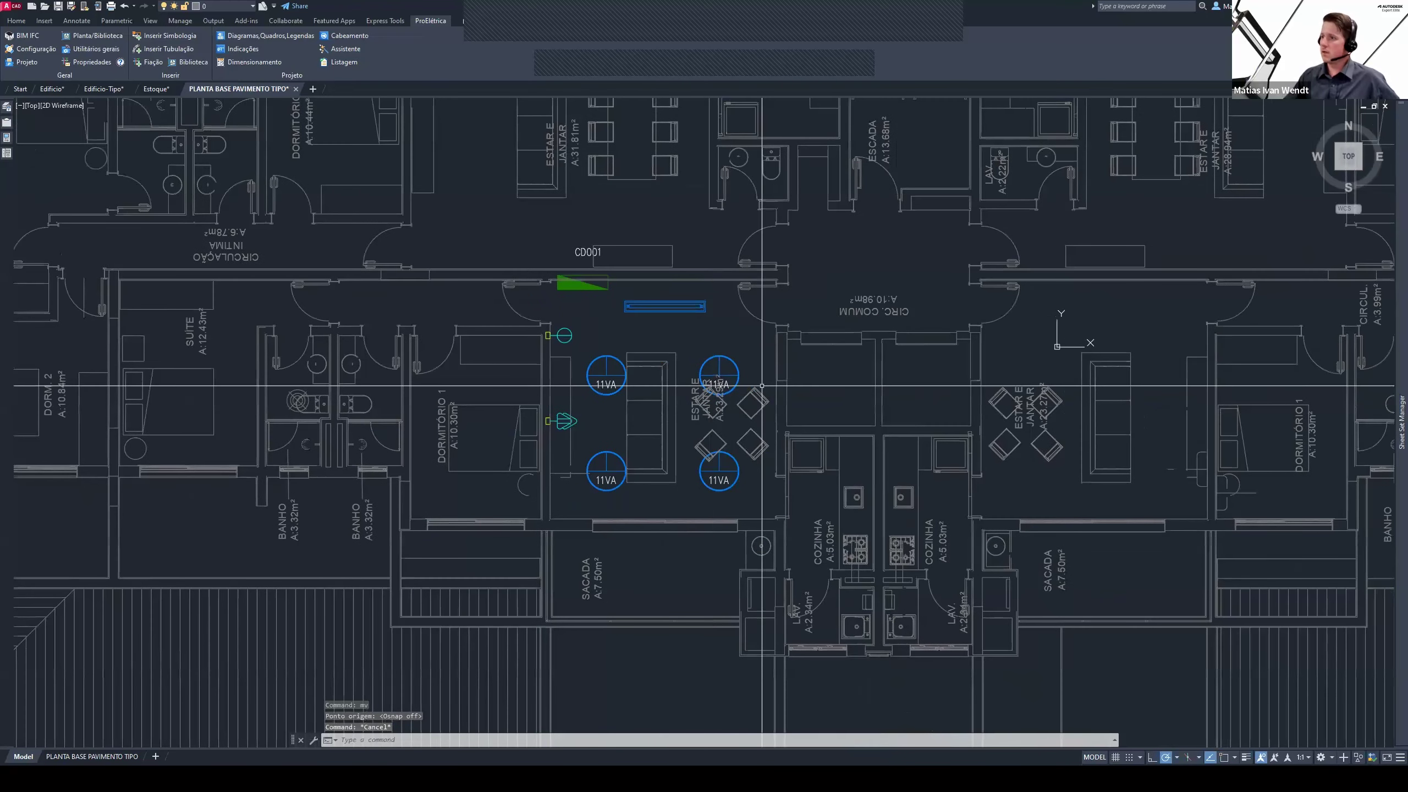
Assign the four 11VA plafon lights to circuit 1 via Alterar somente o Circuito
{"action": "left_click", "coordinate": [606, 371]}
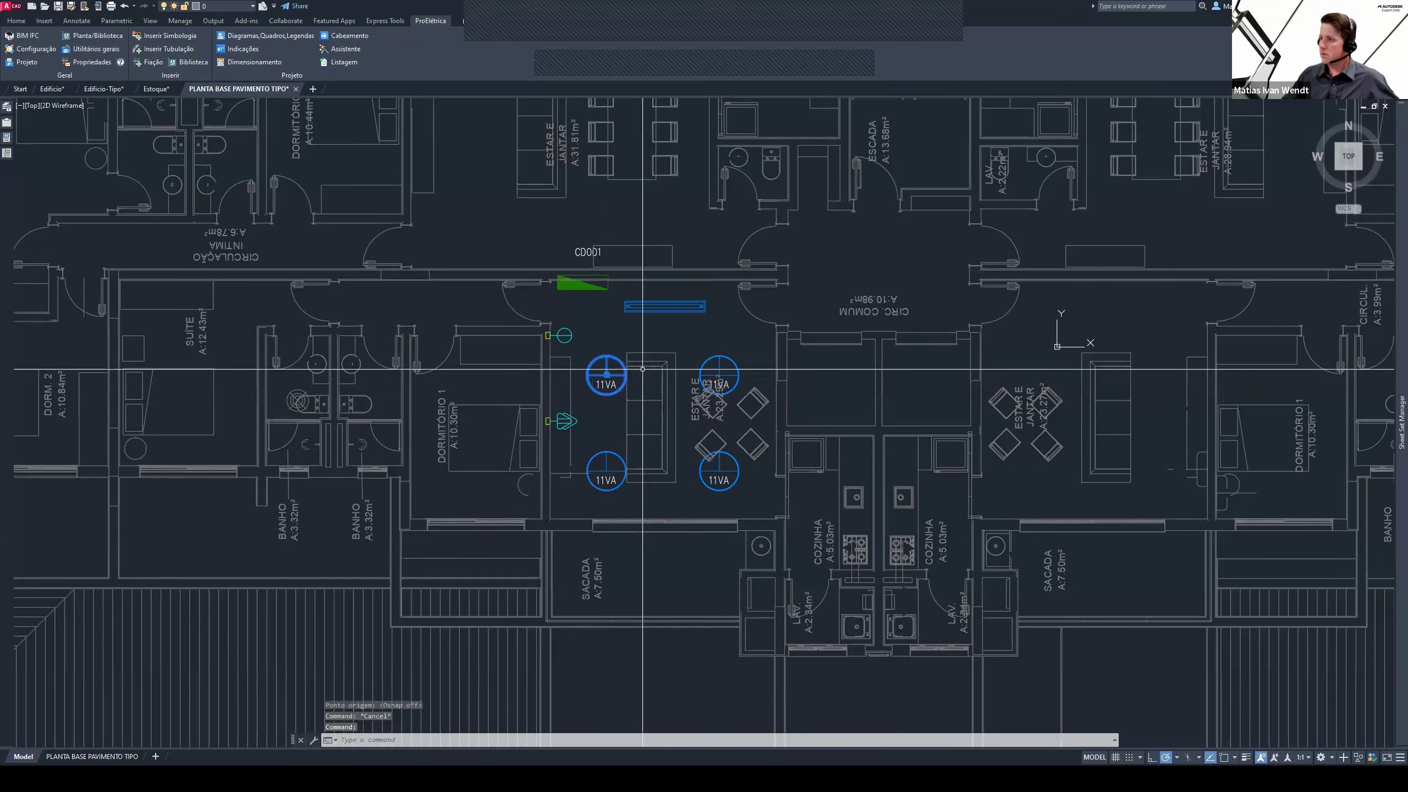
{"action": "left_click", "coordinate": [708, 361]}
{"action": "left_click", "coordinate": [712, 455]}
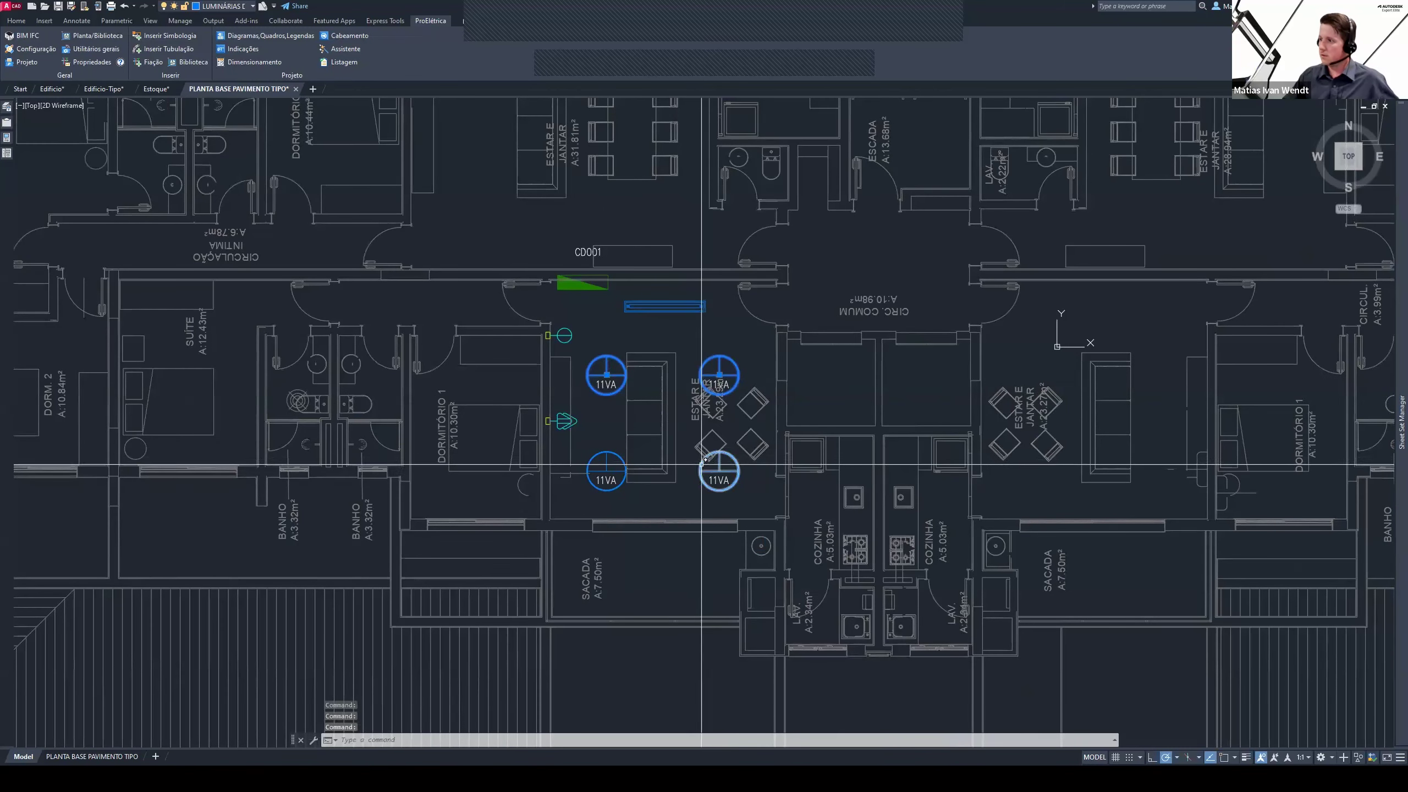
{"action": "double_click", "coordinate": [621, 486]}
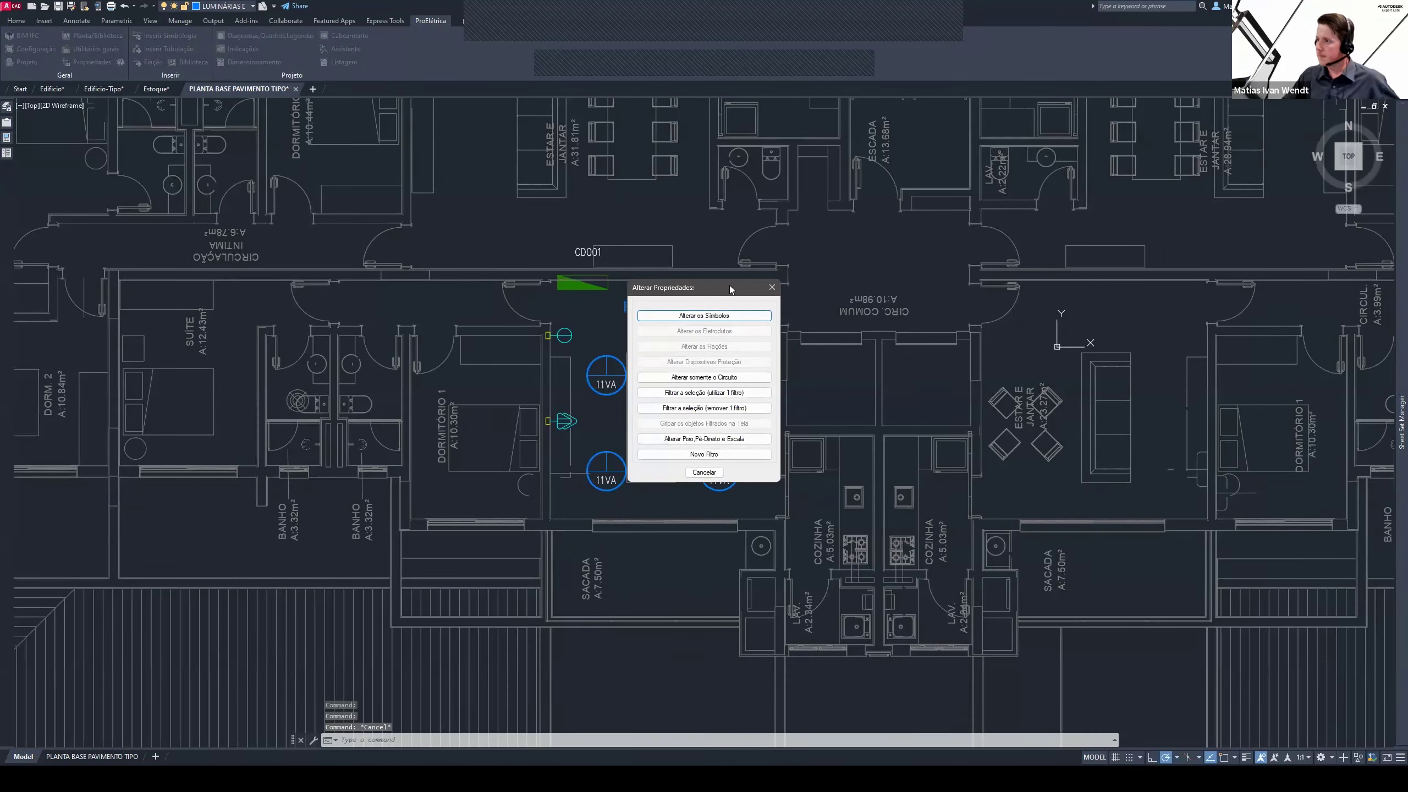
{"action": "left_click_drag", "start_coordinate": [729, 285], "coordinate": [972, 223]}
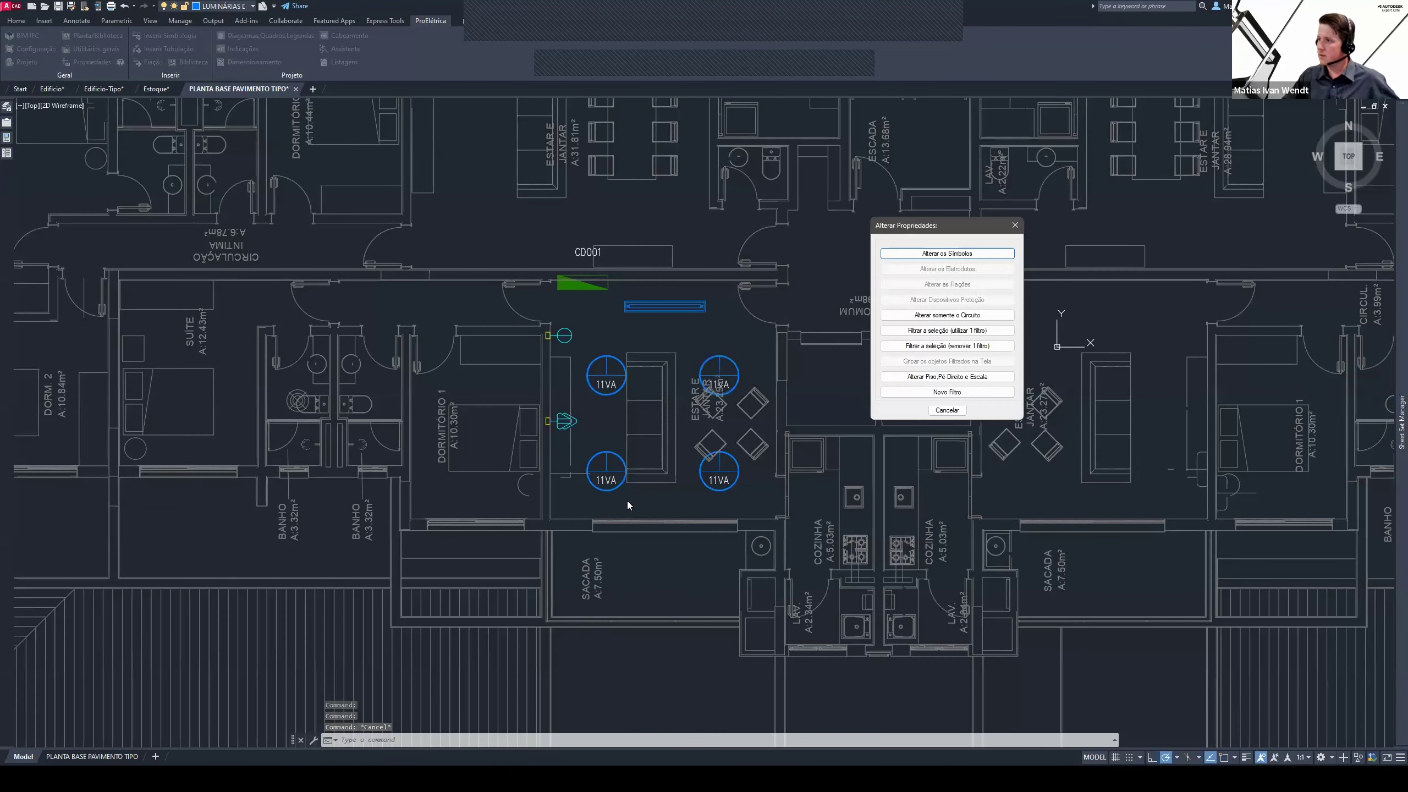
{"action": "left_click", "coordinate": [942, 315]}
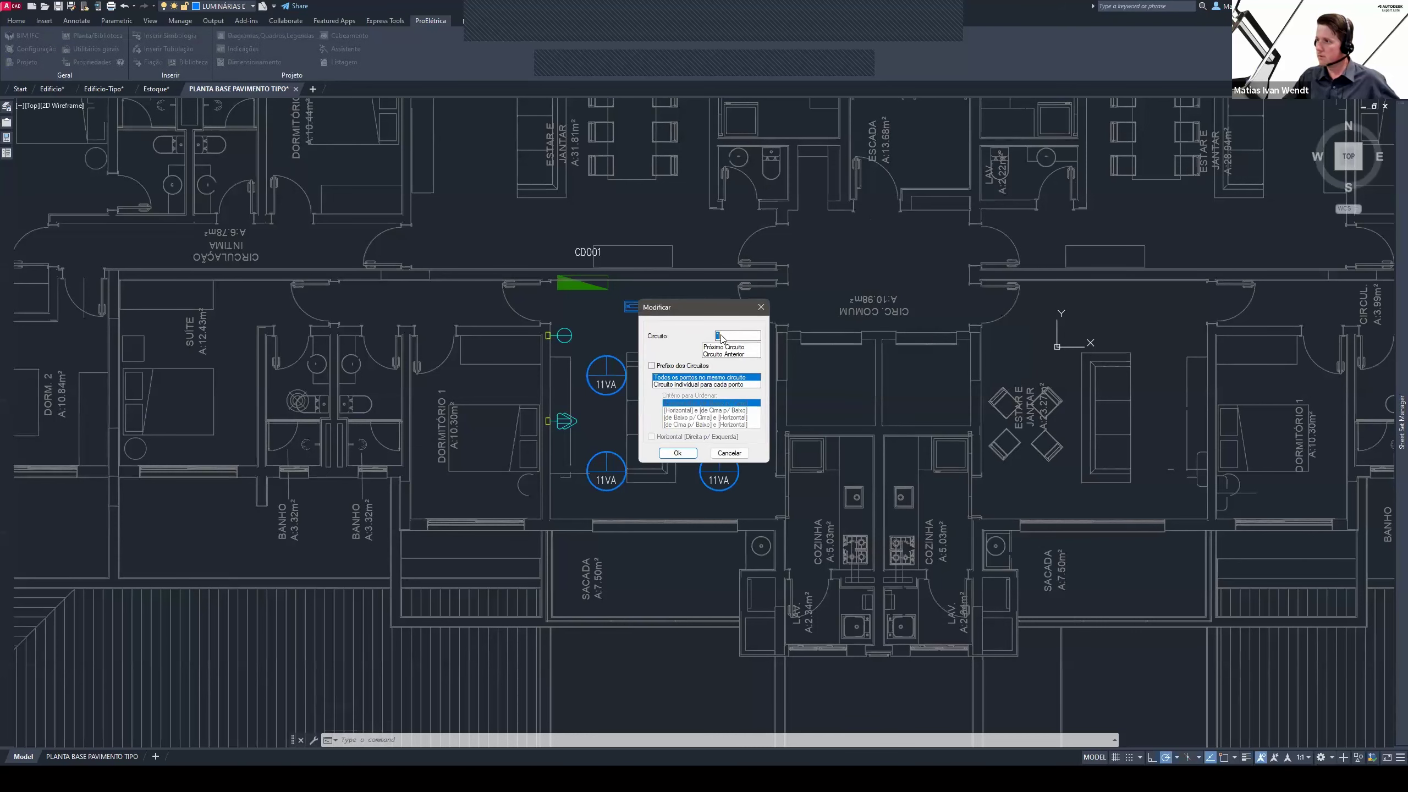
{"action": "left_click", "coordinate": [673, 452]}
{"action": "left_click", "coordinate": [659, 410]}
{"action": "scroll", "coordinate": [601, 370], "scroll_direction": "up", "scroll_amount": 2}
{"action": "scroll", "coordinate": [593, 367], "scroll_direction": "up", "scroll_amount": 4}
{"action": "scroll", "coordinate": [603, 409], "scroll_direction": "down", "scroll_amount": 2}
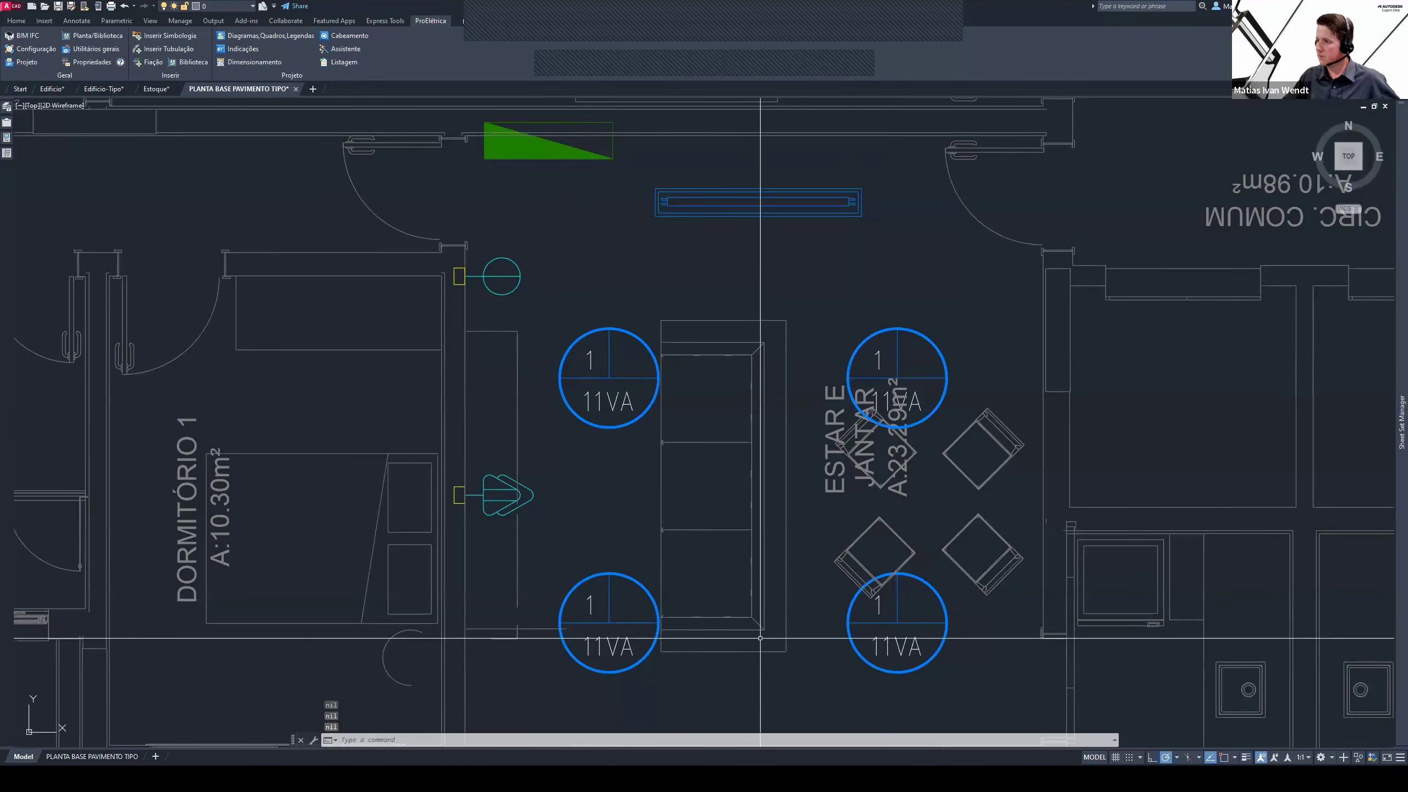
{"action": "scroll", "coordinate": [659, 521], "scroll_direction": "down", "scroll_amount": 2}
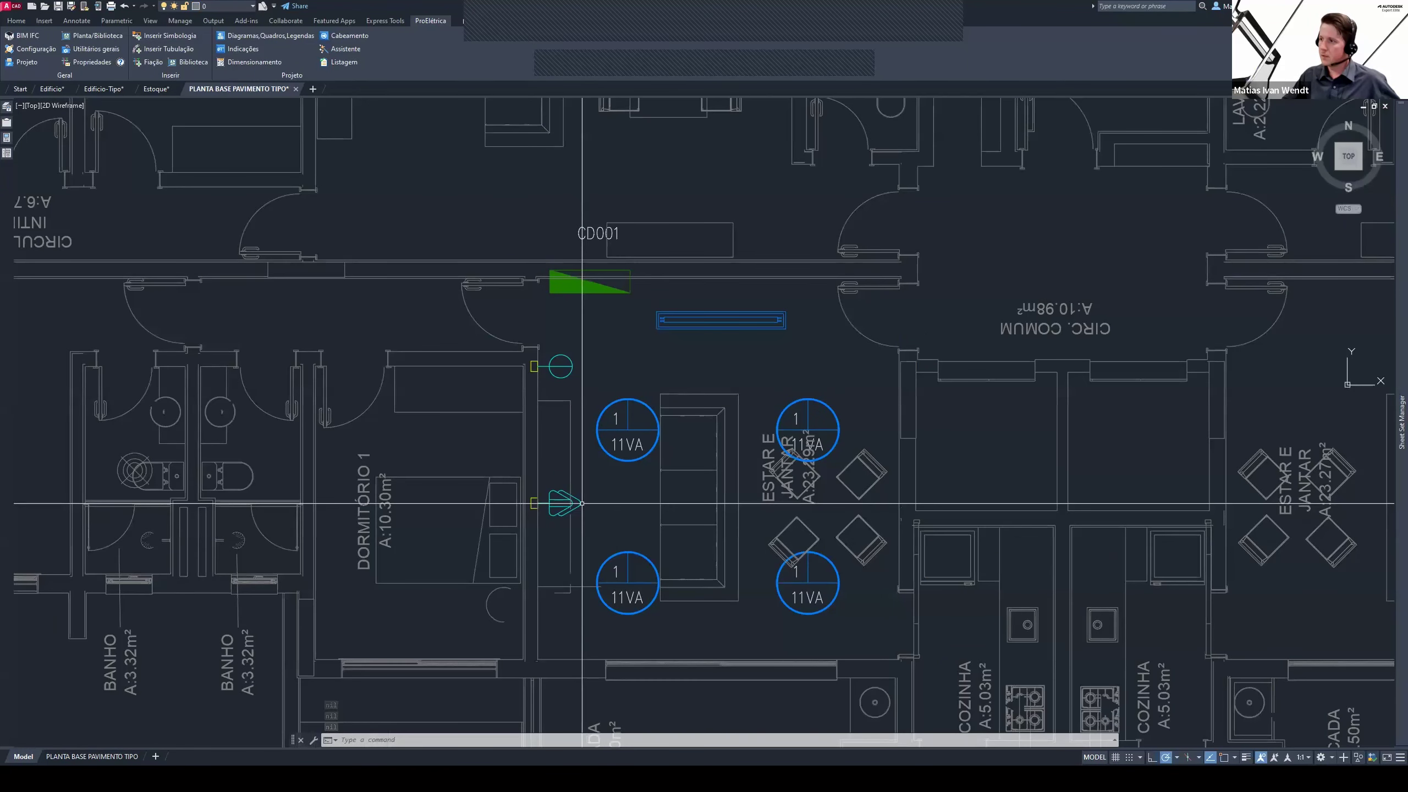
Set the fluorescent luminaire's circuit to 1
{"action": "left_click", "coordinate": [686, 319]}
{"action": "double_click", "coordinate": [687, 320]}
{"action": "left_click", "coordinate": [666, 408]}
{"action": "type", "text": "1"}
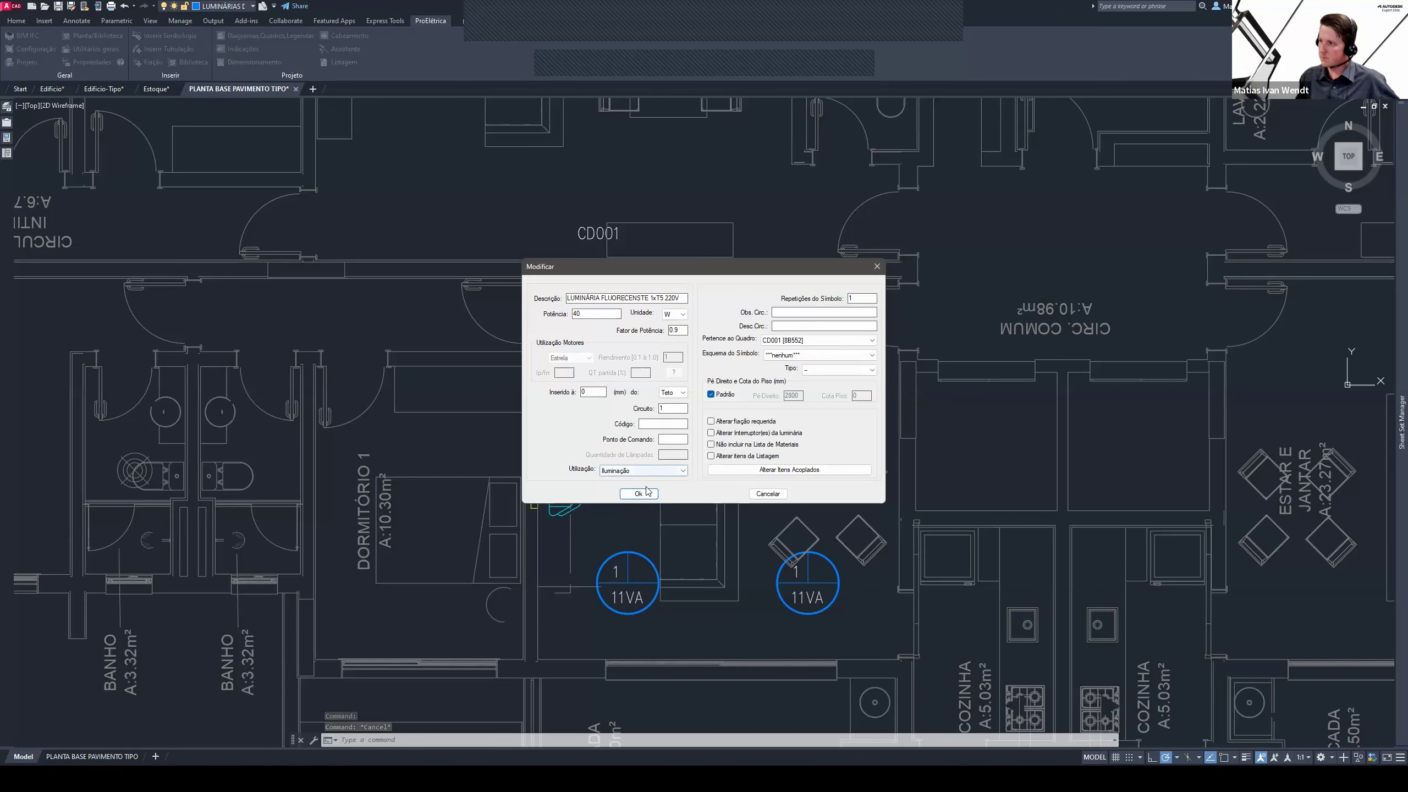
{"action": "left_click", "coordinate": [643, 493]}
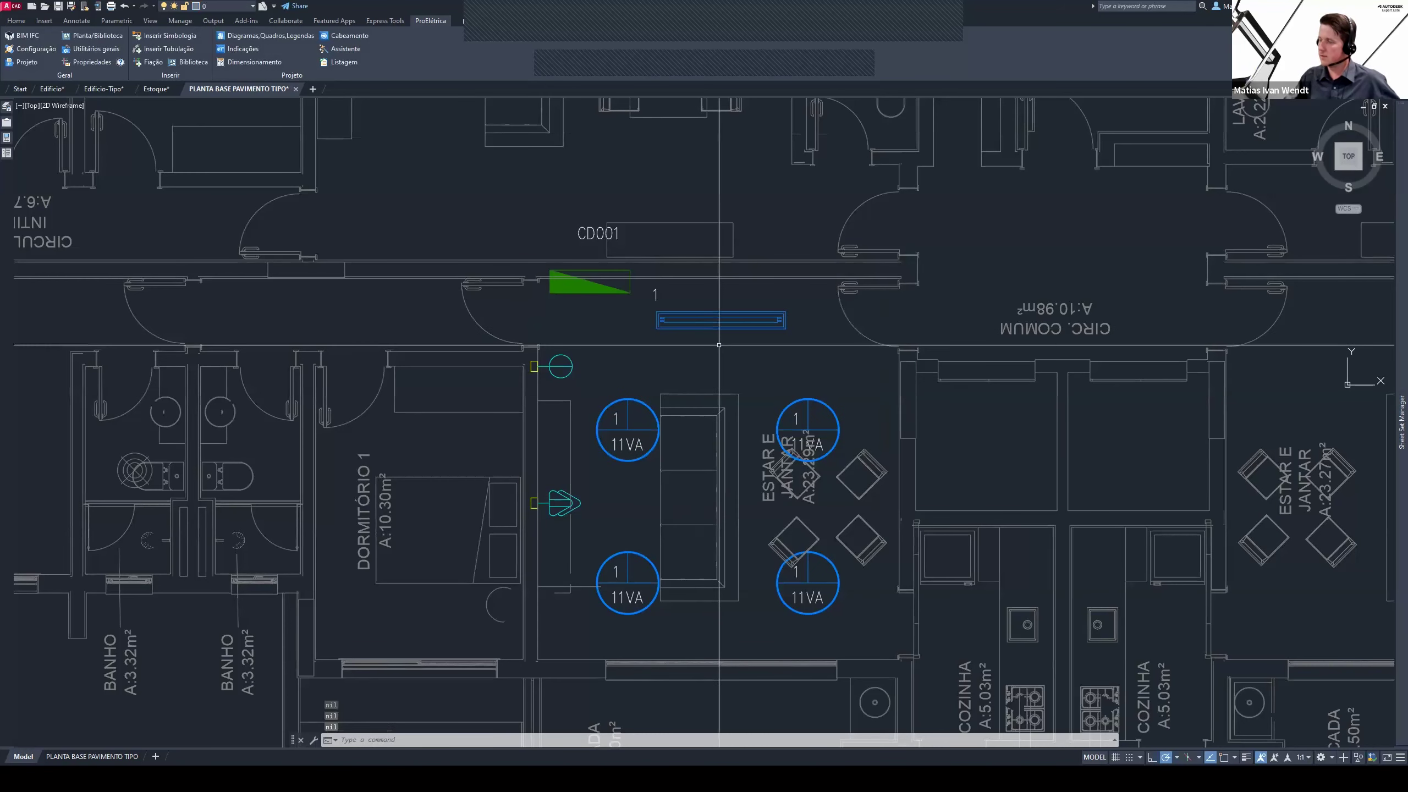
Set the low double outlet's circuit to 2
{"action": "double_click", "coordinate": [617, 433]}
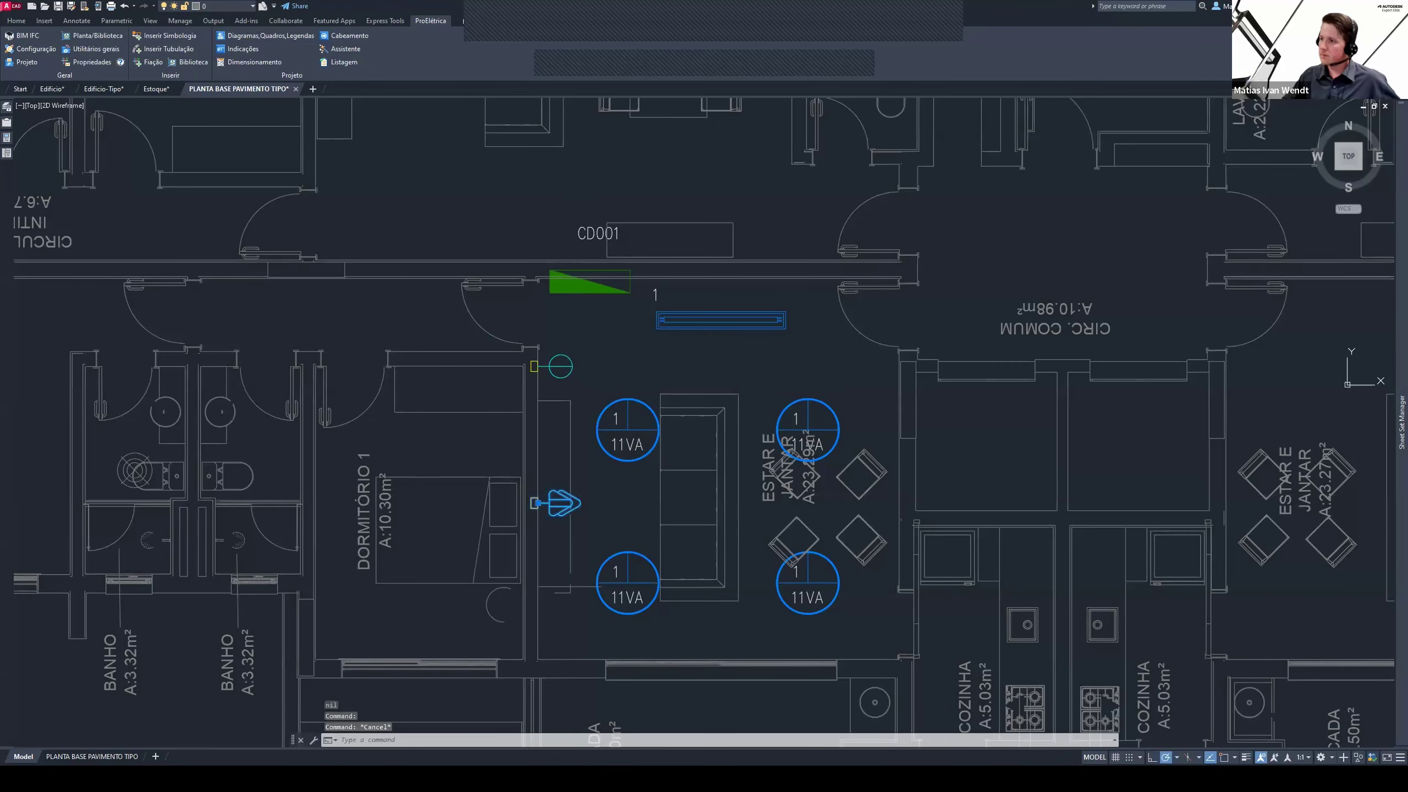
{"action": "left_click", "coordinate": [670, 407]}
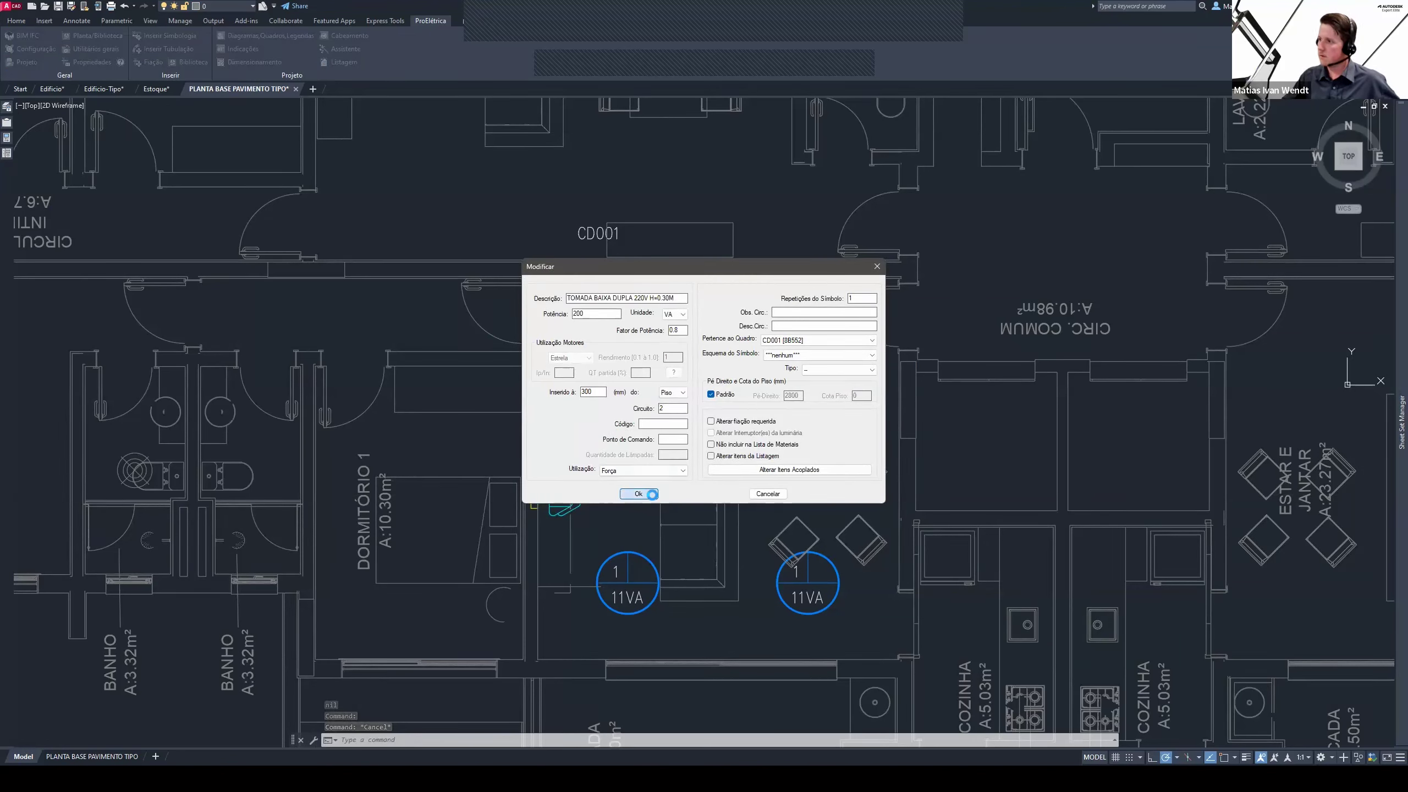
{"action": "left_click", "coordinate": [641, 493]}
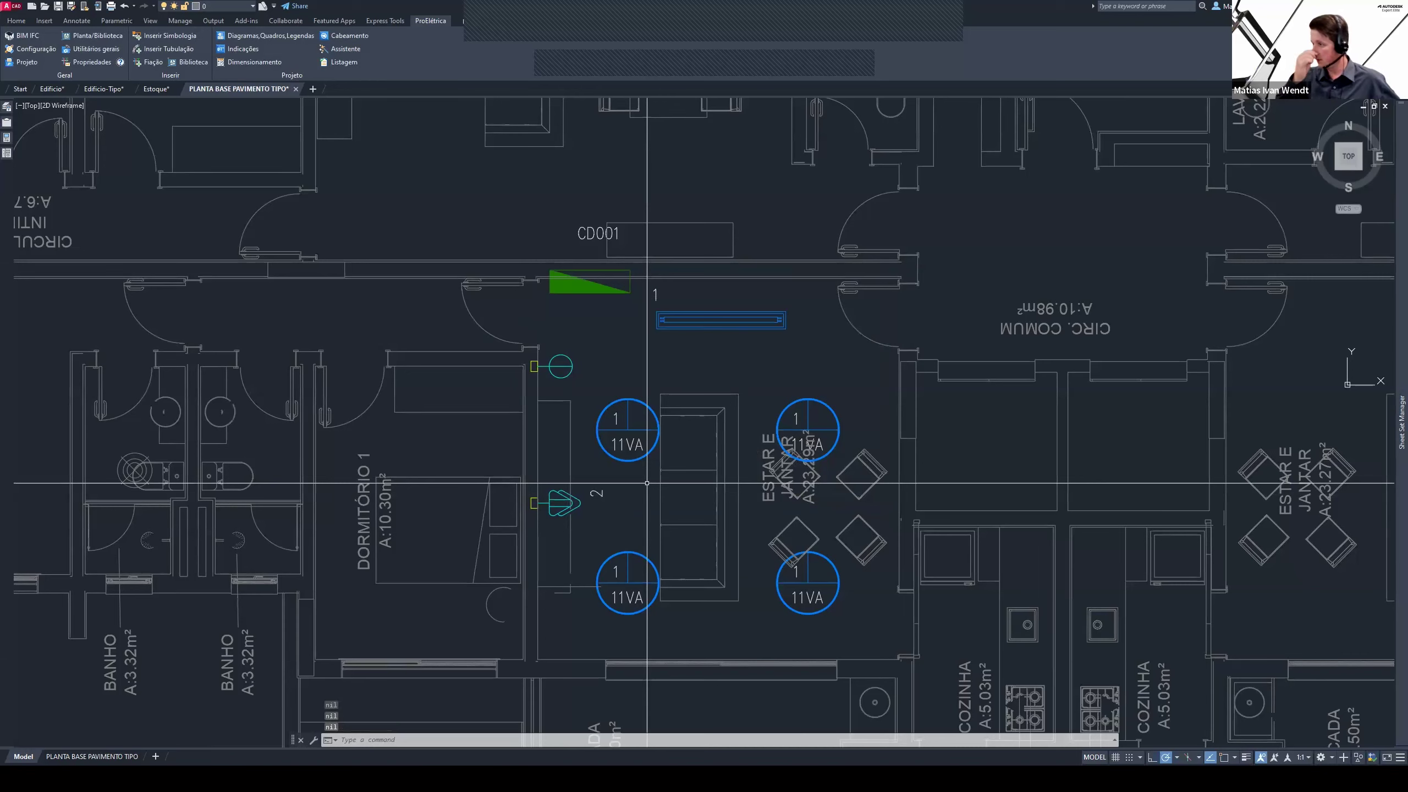
{"action": "scroll", "coordinate": [746, 381], "scroll_direction": "down", "scroll_amount": 2}
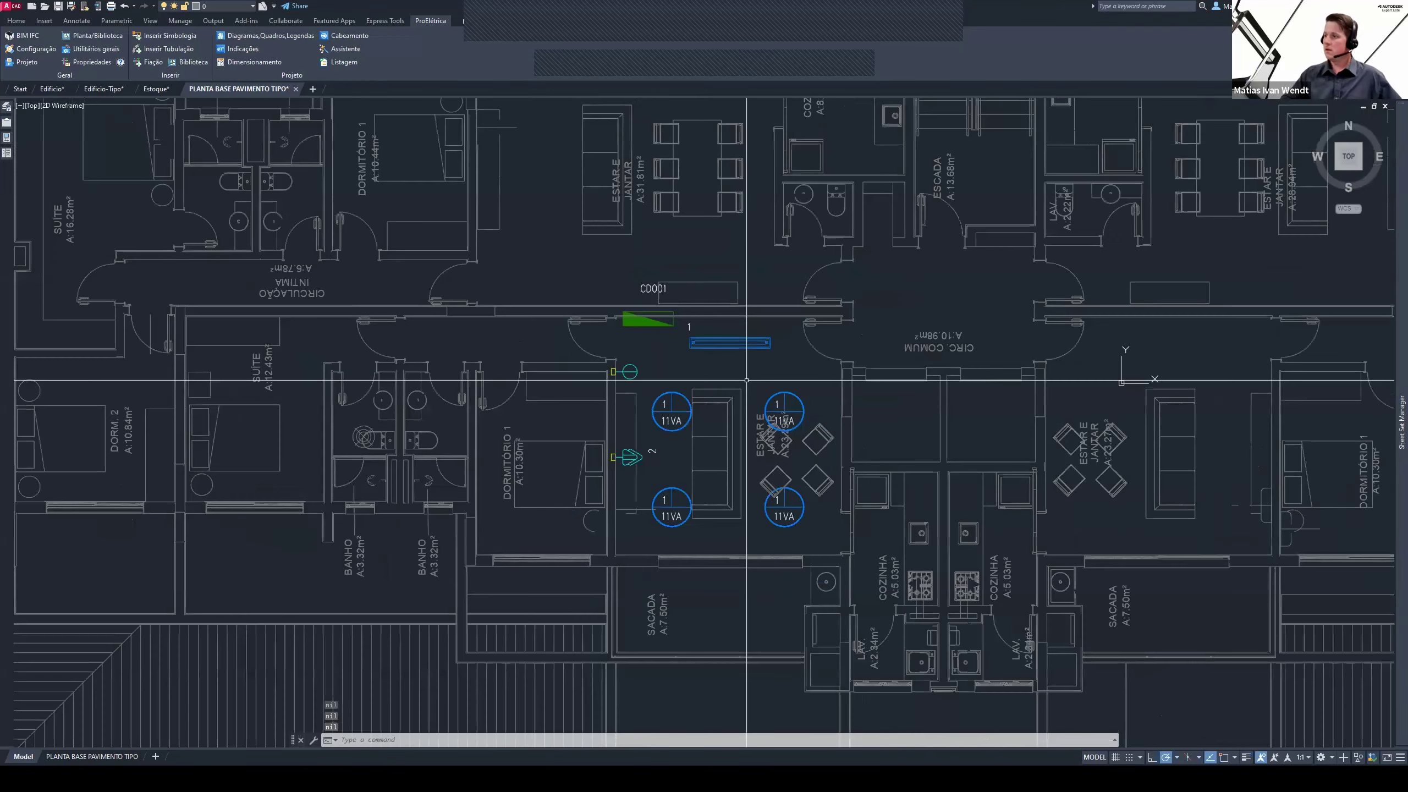
{"action": "scroll", "coordinate": [746, 381], "scroll_direction": "down", "scroll_amount": 2}
{"action": "scroll", "coordinate": [704, 388], "scroll_direction": "up", "scroll_amount": 1}
{"action": "scroll", "coordinate": [660, 394], "scroll_direction": "up", "scroll_amount": 1}
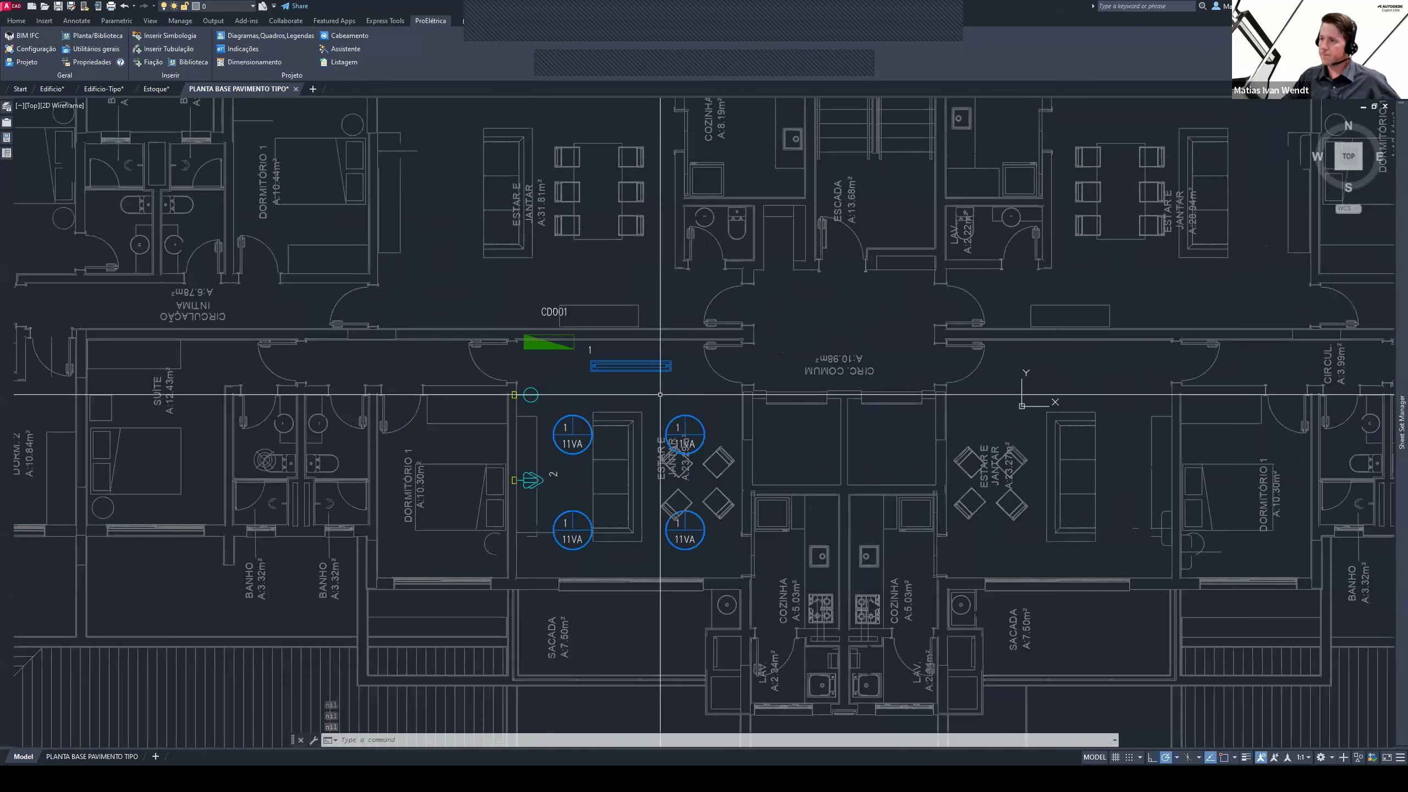
{"action": "middle_click_drag", "start_coordinate": [660, 394], "coordinate": [572, 358]}
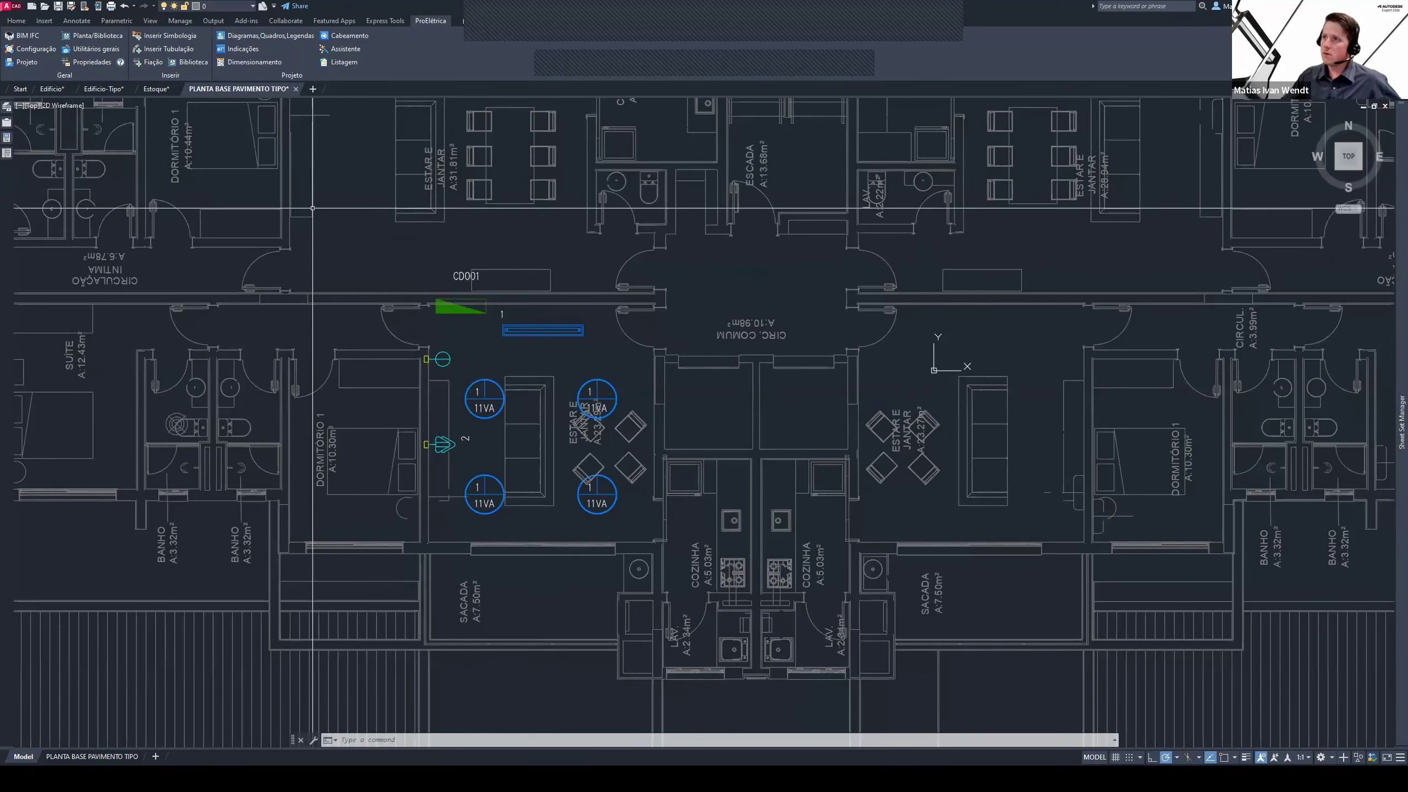
Link the bedroom-door switch to the fluorescent bar as command letter a
{"action": "left_click", "coordinate": [341, 55]}
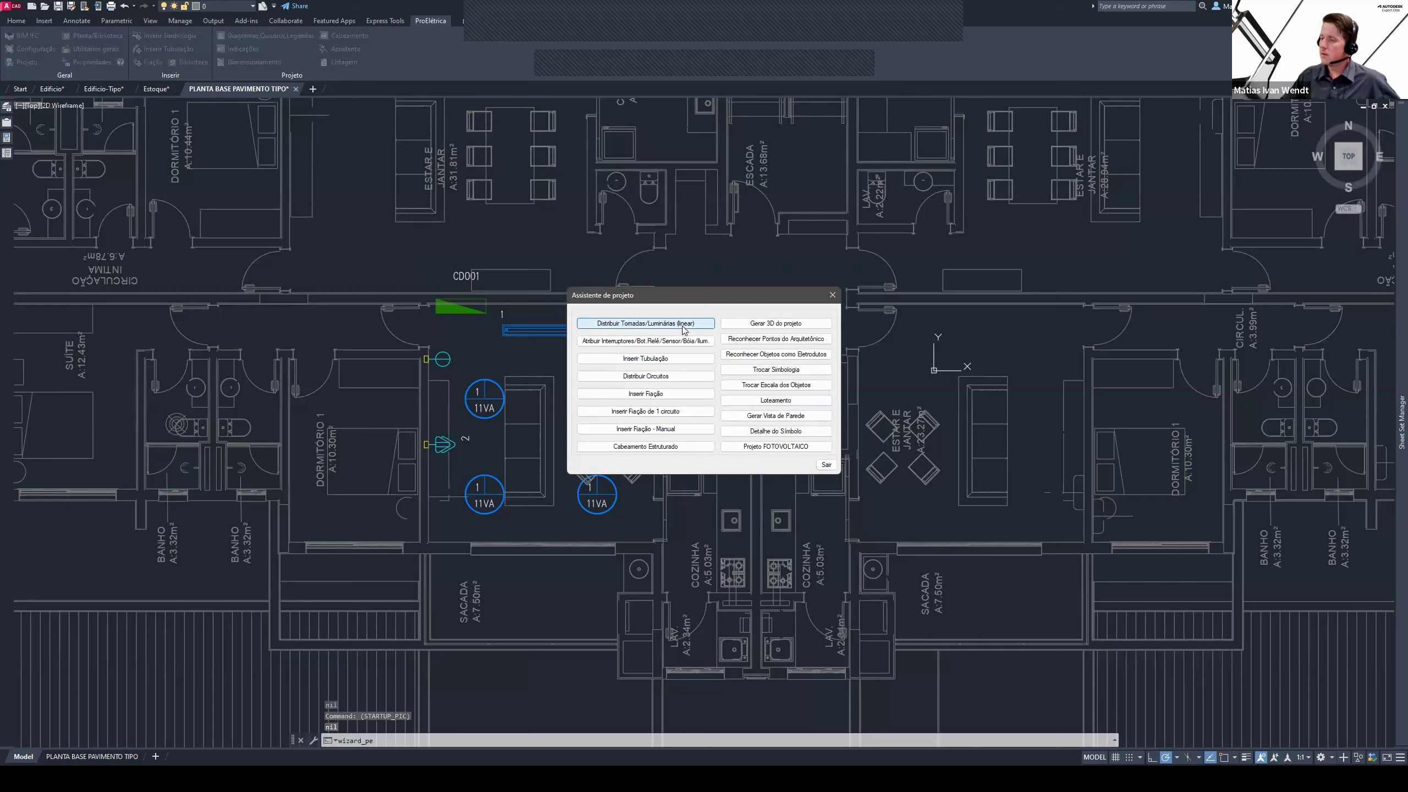
{"action": "left_click", "coordinate": [653, 341]}
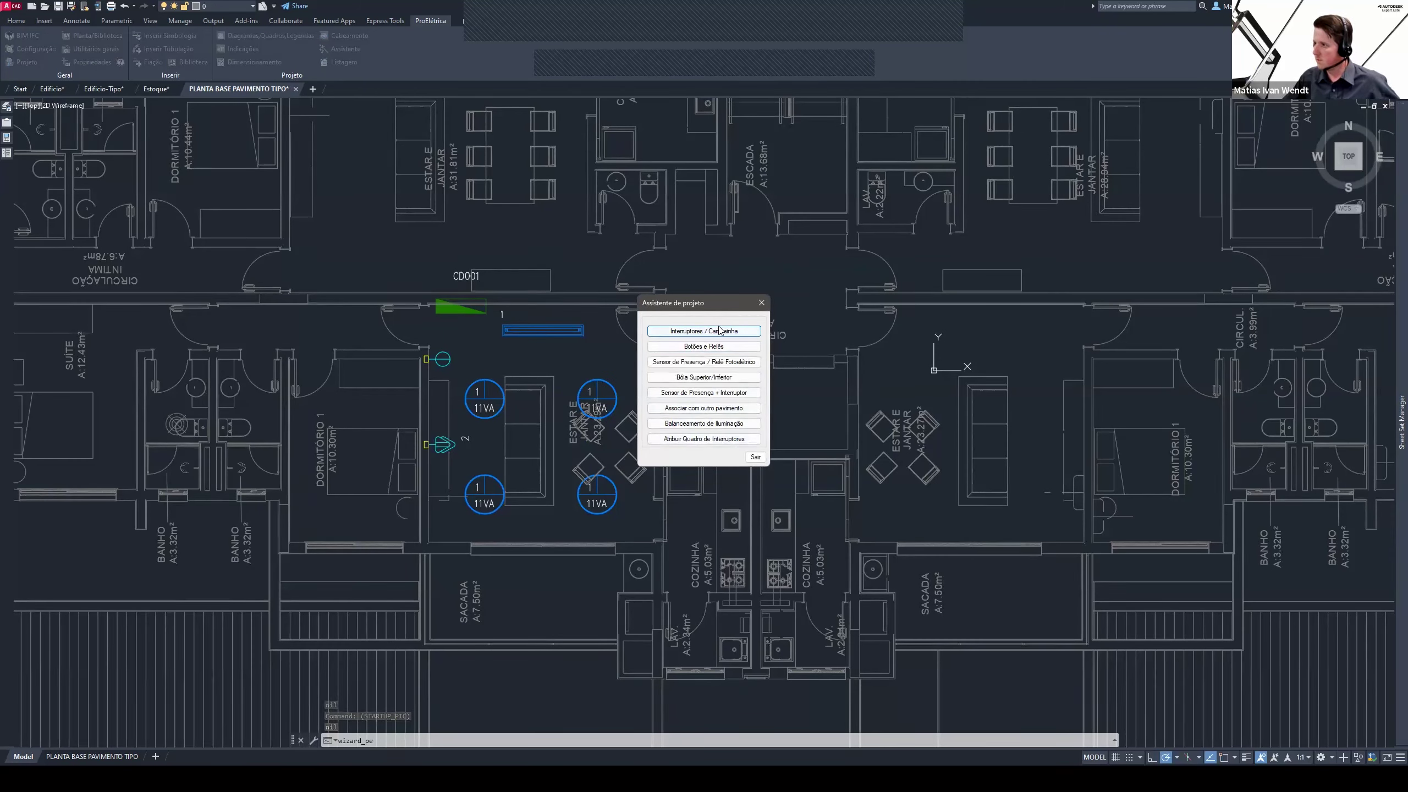
{"action": "left_click", "coordinate": [701, 346]}
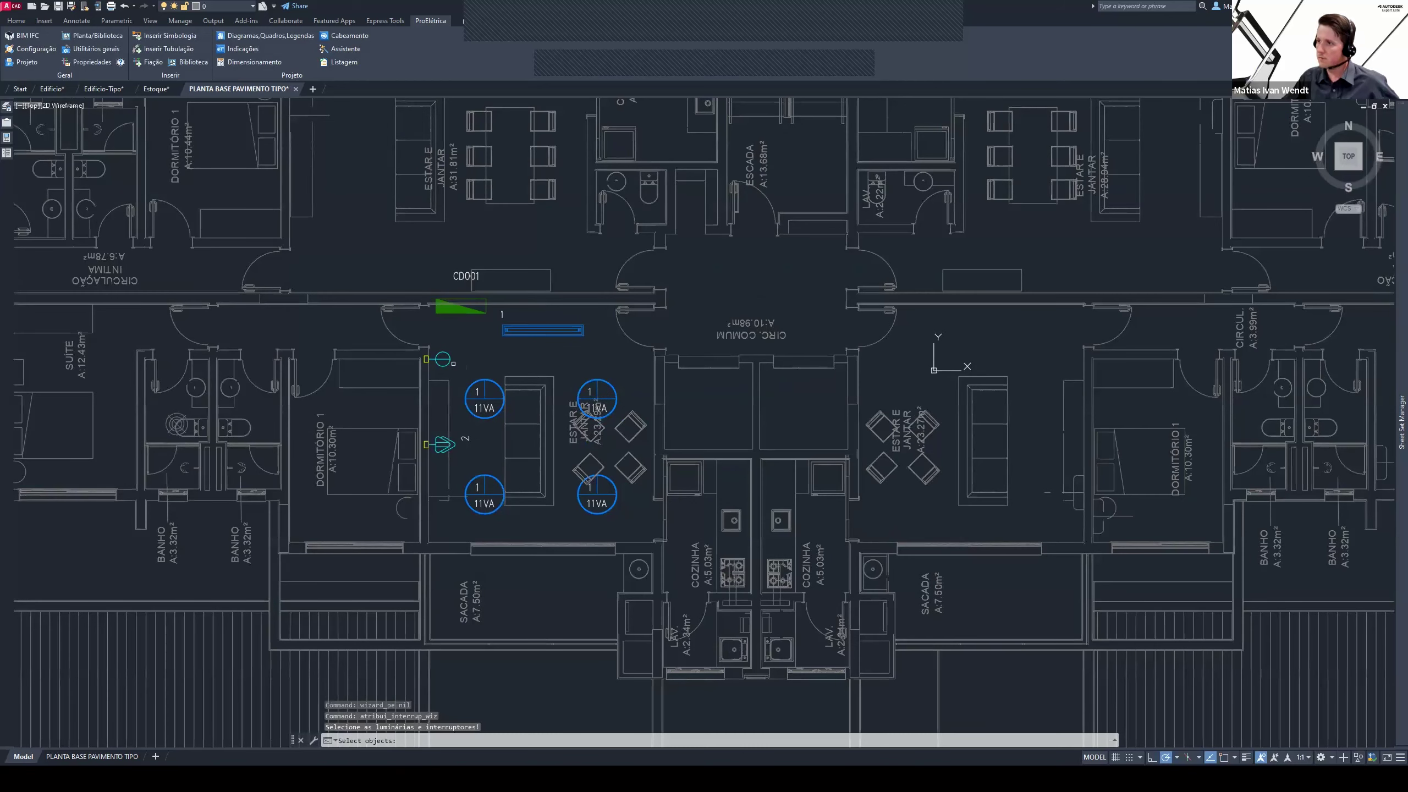
{"action": "left_click", "coordinate": [450, 362]}
{"action": "left_click", "coordinate": [514, 339]}
{"action": "key", "text": "Return"}
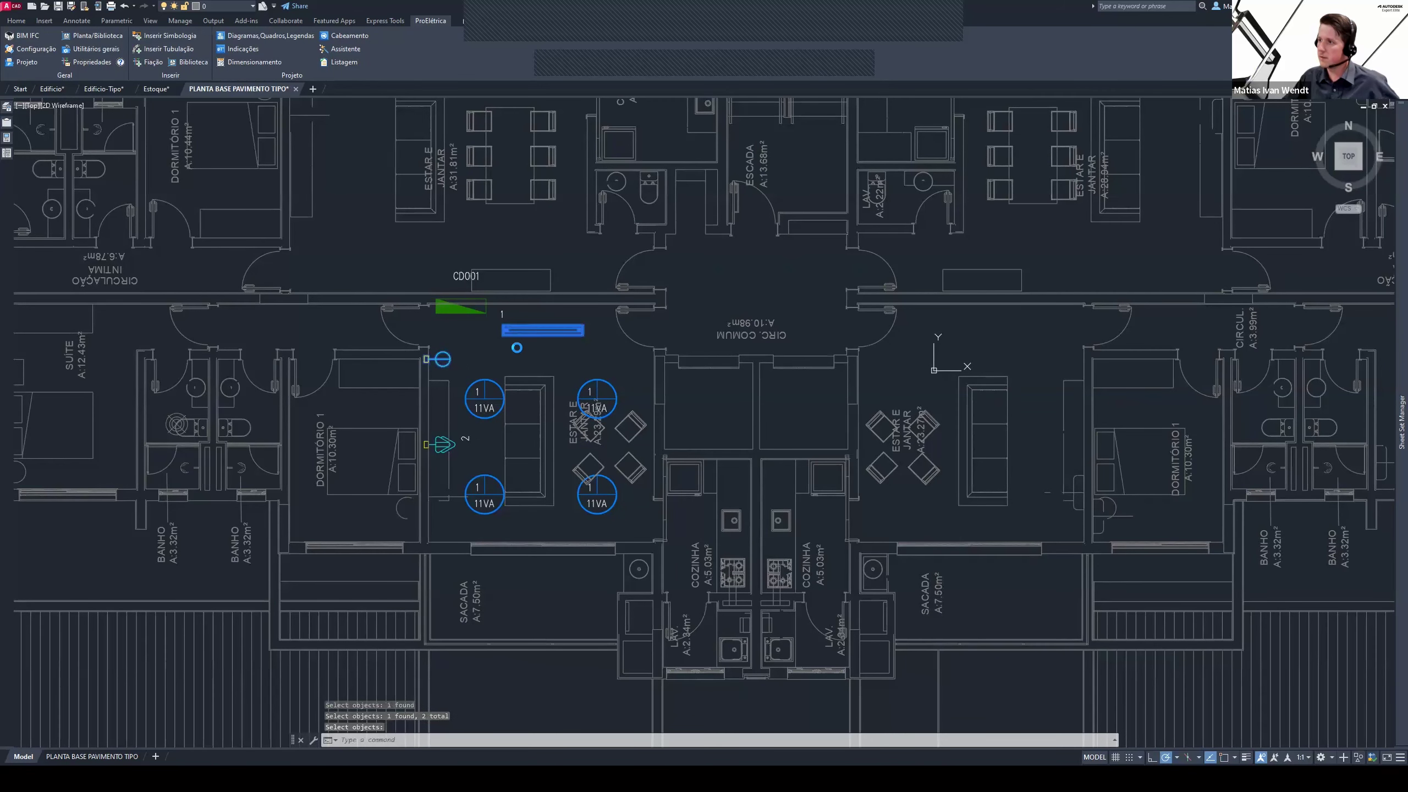
{"action": "left_click", "coordinate": [702, 359]}
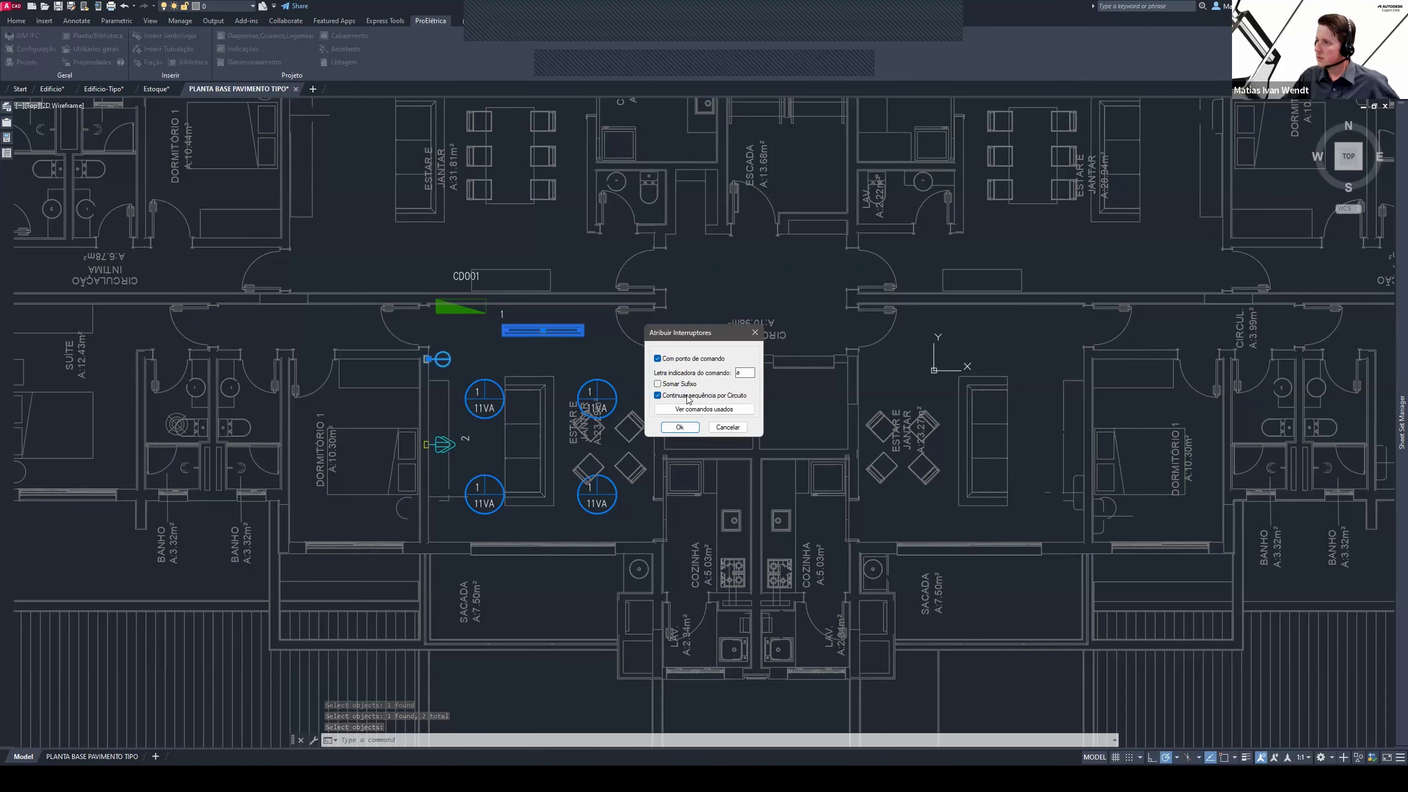
{"action": "left_click", "coordinate": [691, 426]}
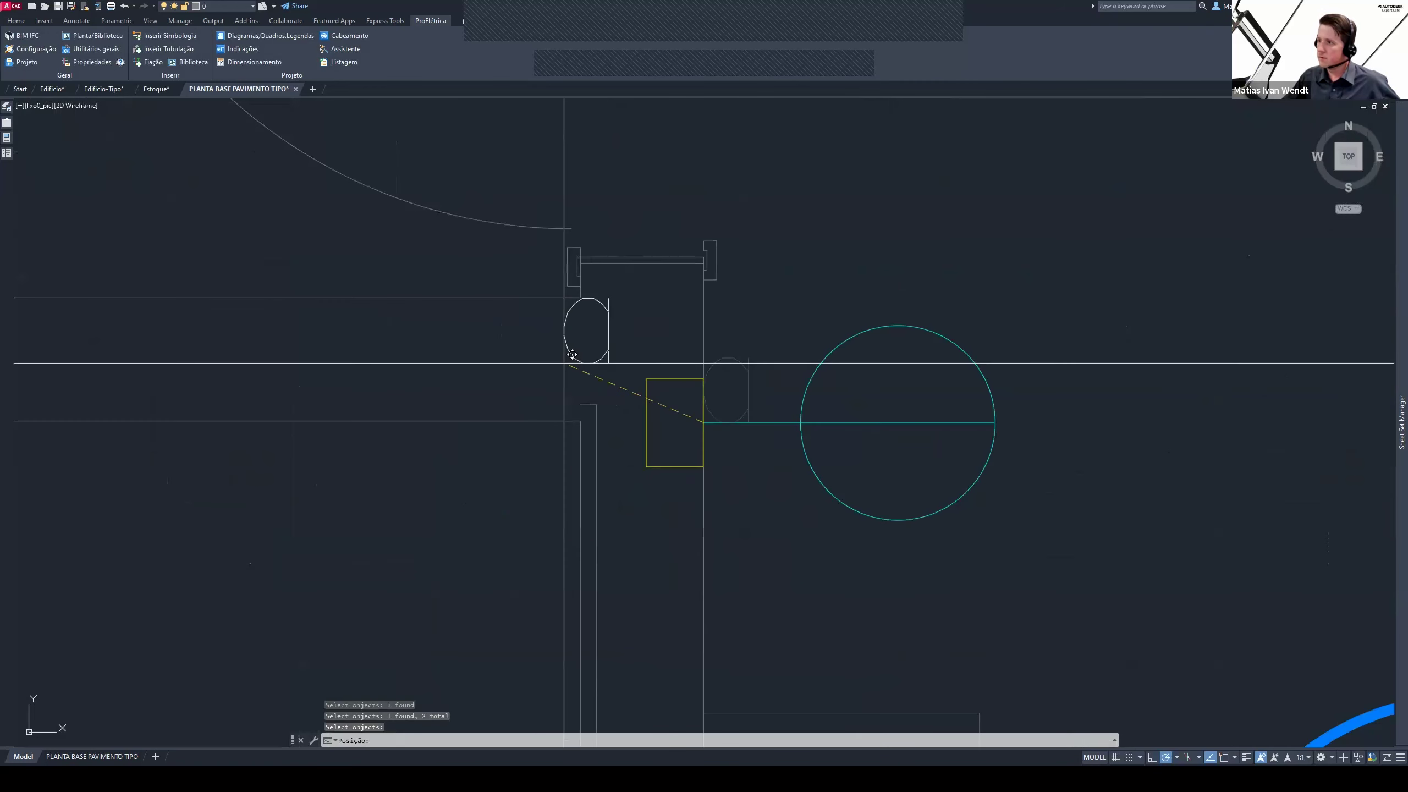
{"action": "left_click", "coordinate": [976, 282]}
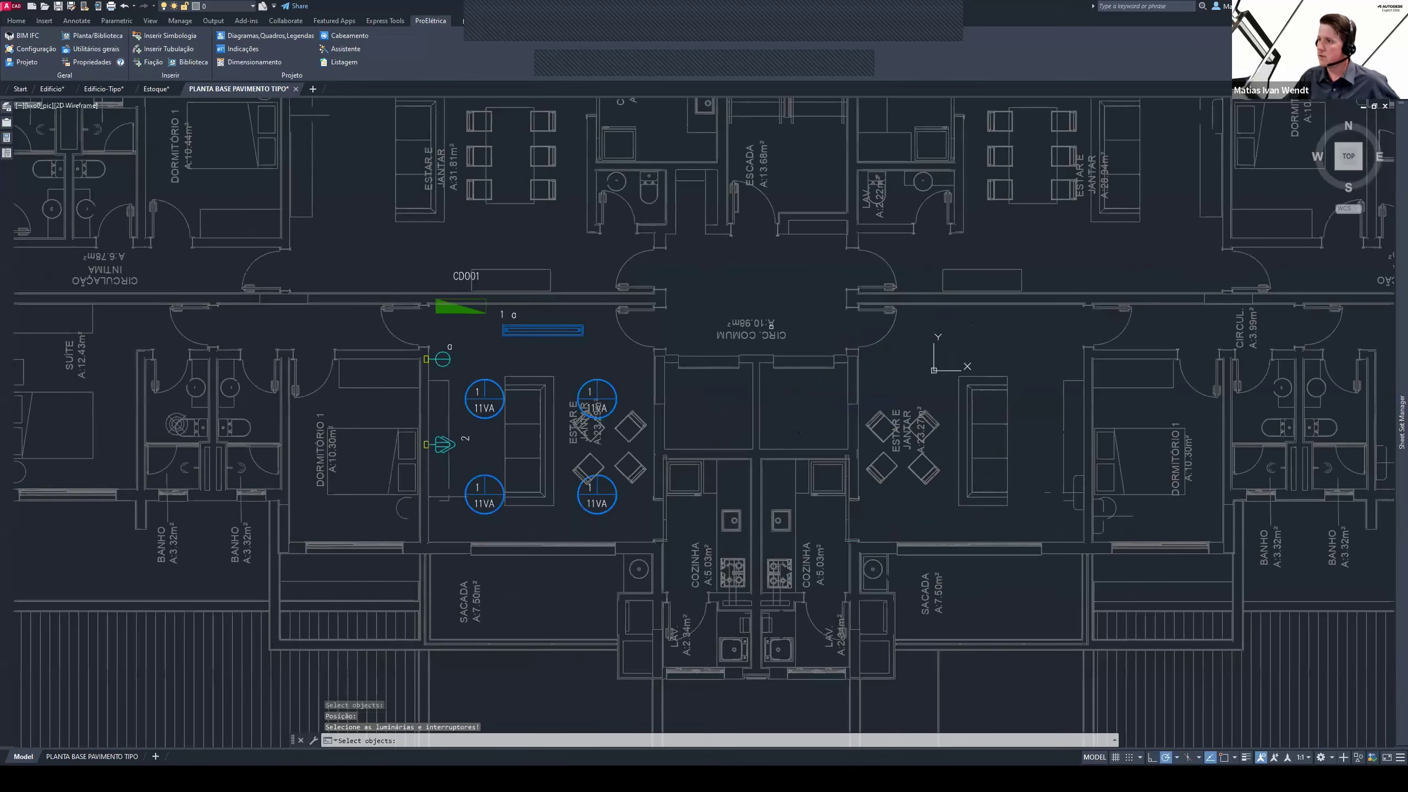
{"action": "scroll", "coordinate": [511, 351], "scroll_direction": "up", "scroll_amount": 2}
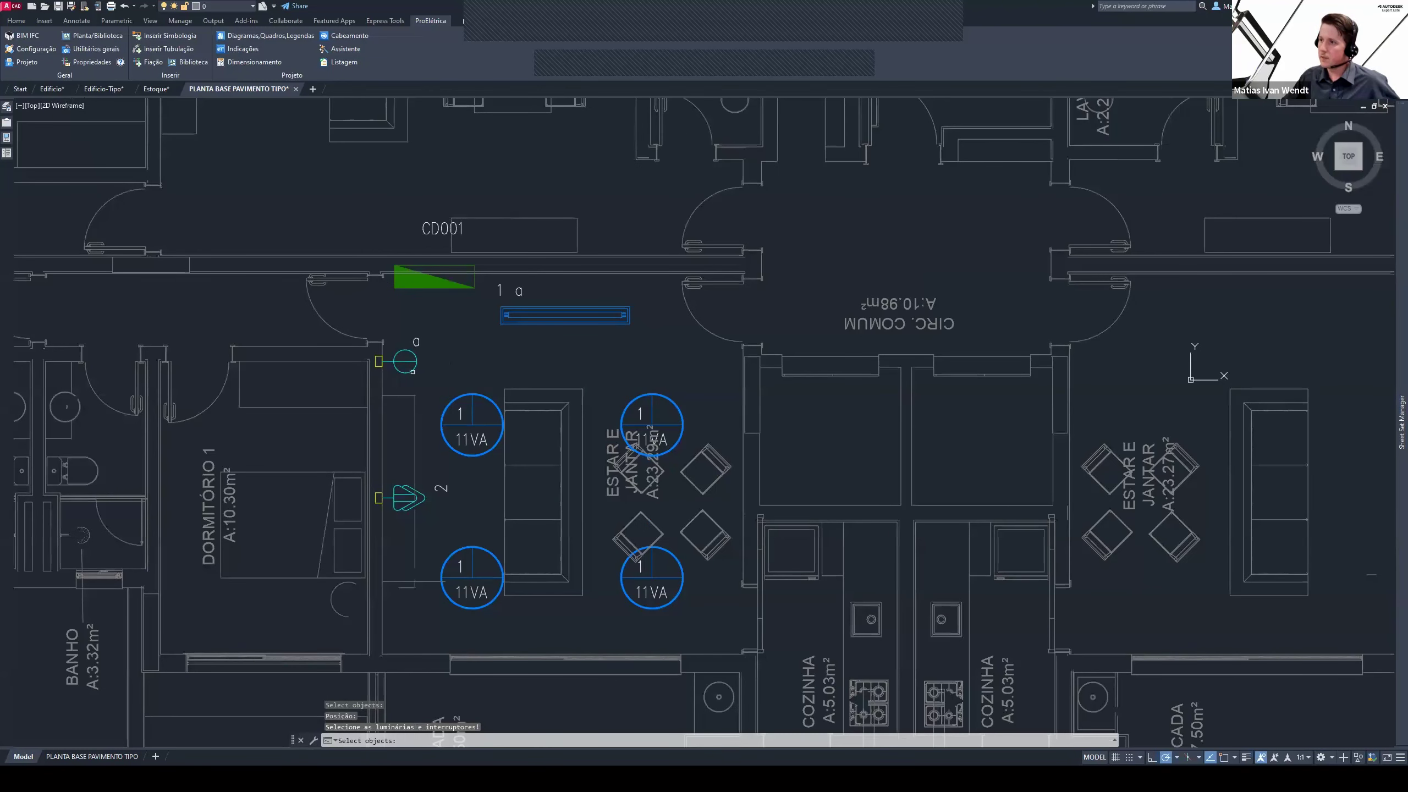
Link the same switch to the four 11VA lights as command letter b
{"action": "left_click", "coordinate": [412, 371]}
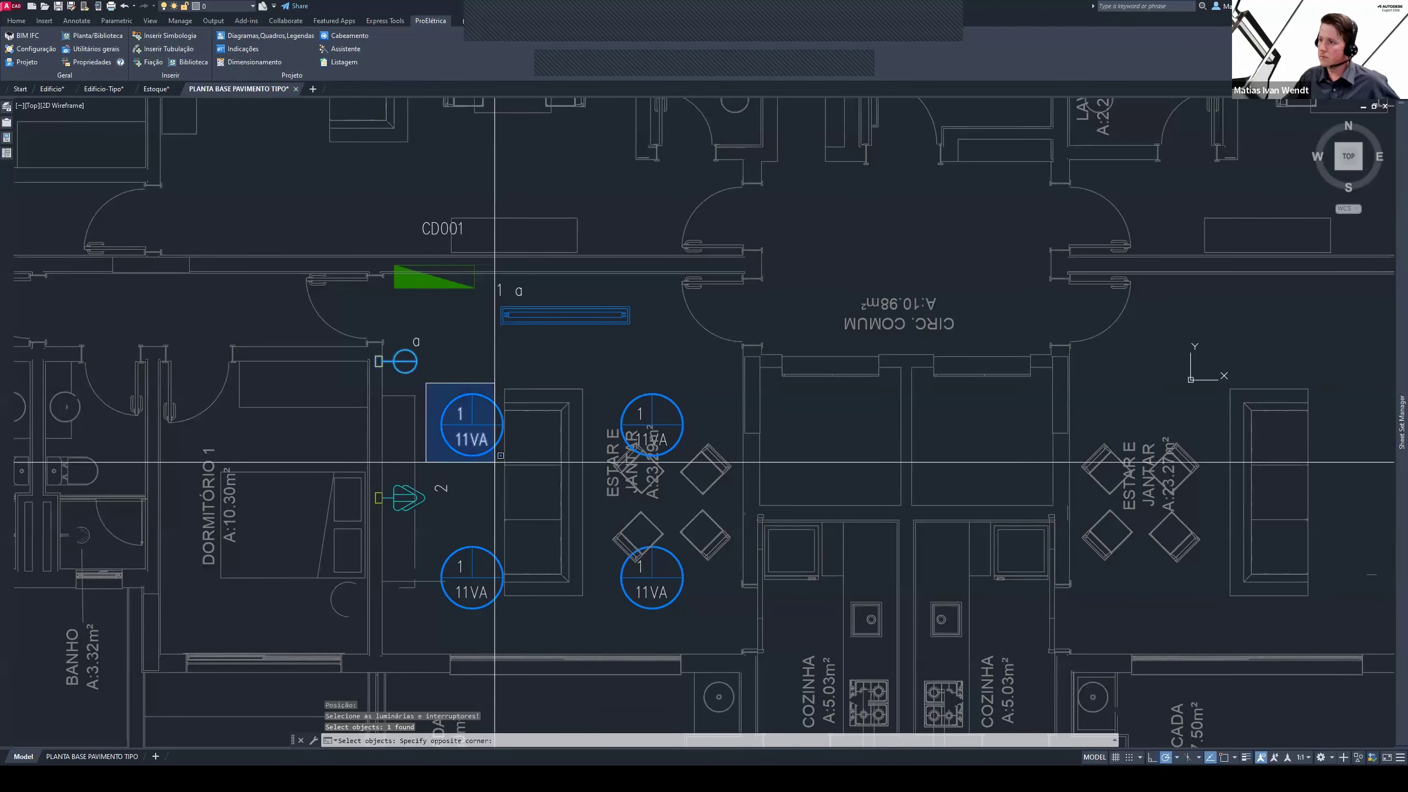
{"action": "left_click", "coordinate": [425, 384]}
{"action": "left_click", "coordinate": [708, 614]}
{"action": "key", "text": "Return"}
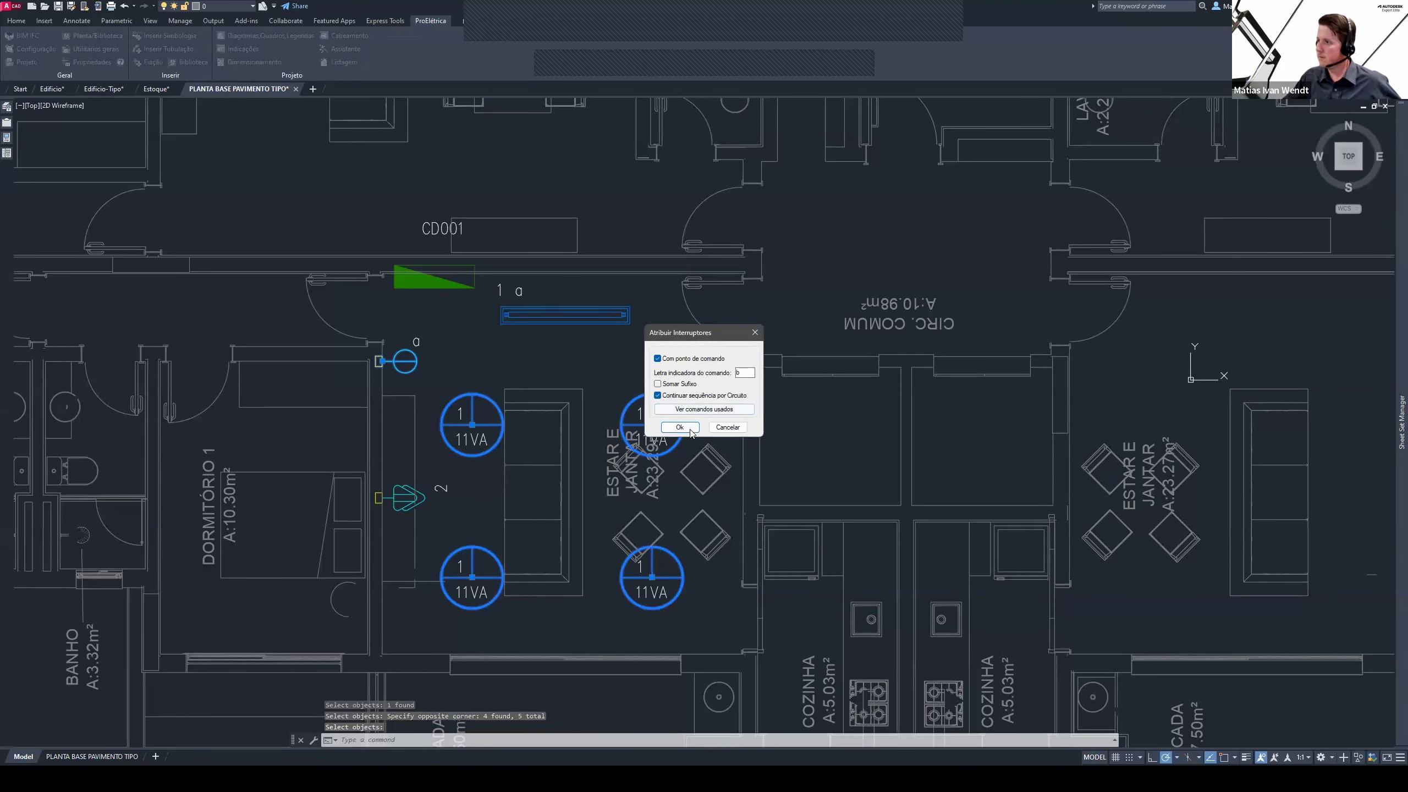
{"action": "left_click", "coordinate": [680, 426]}
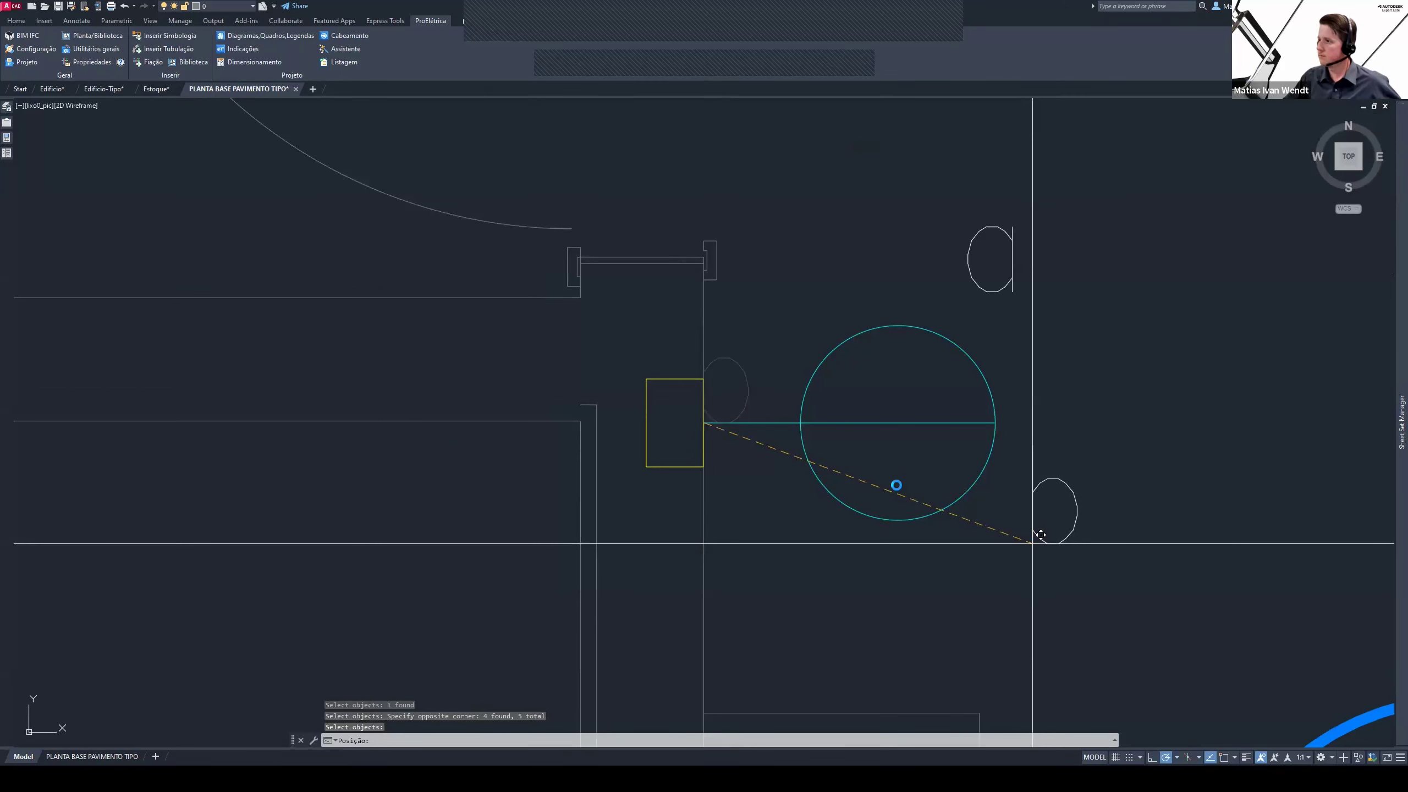
{"action": "left_click", "coordinate": [1040, 534]}
{"action": "key", "text": "Return"}
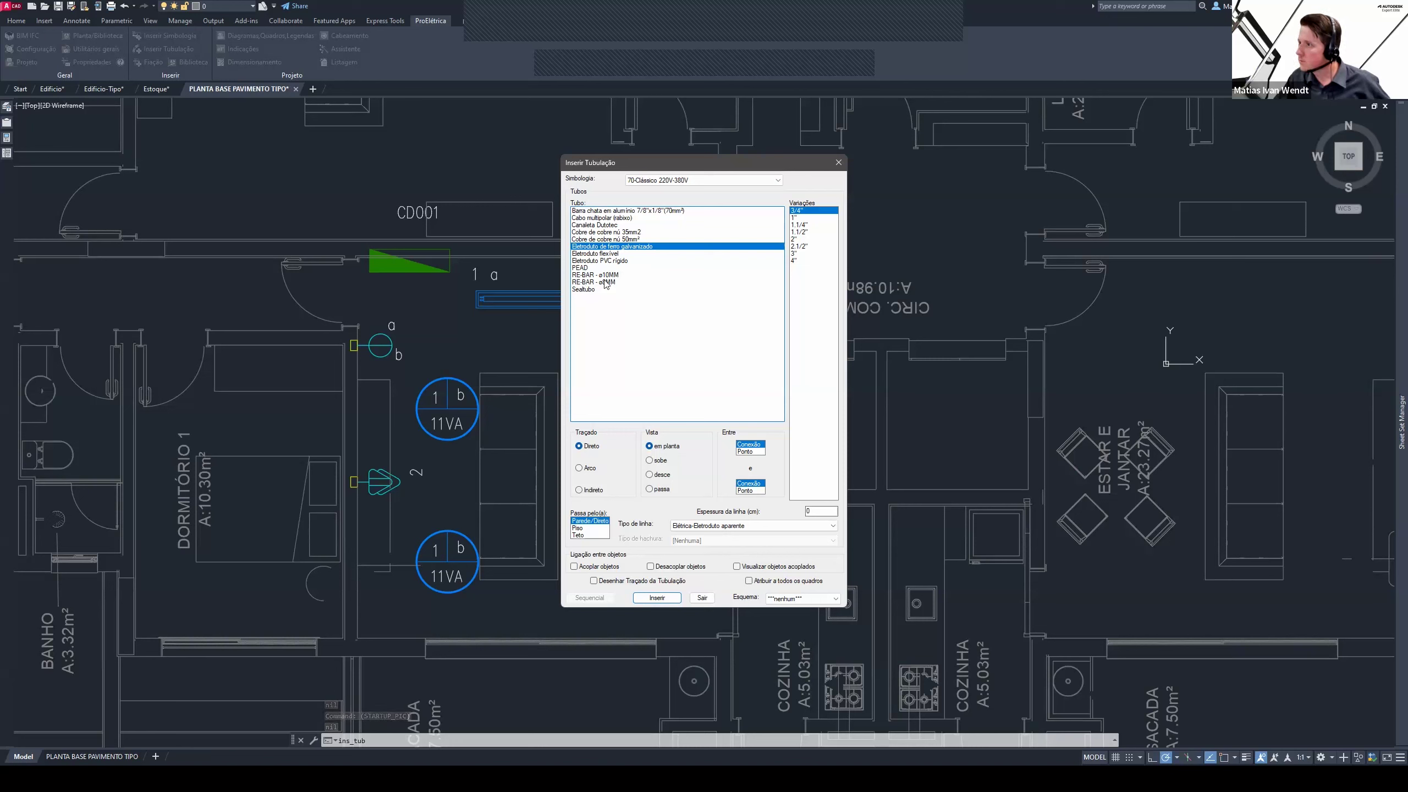
Configure flexible conduit, Arco routing, Passa pelo Teto, Elétrica-Eletroduto aparente line type
{"action": "left_click", "coordinate": [609, 253]}
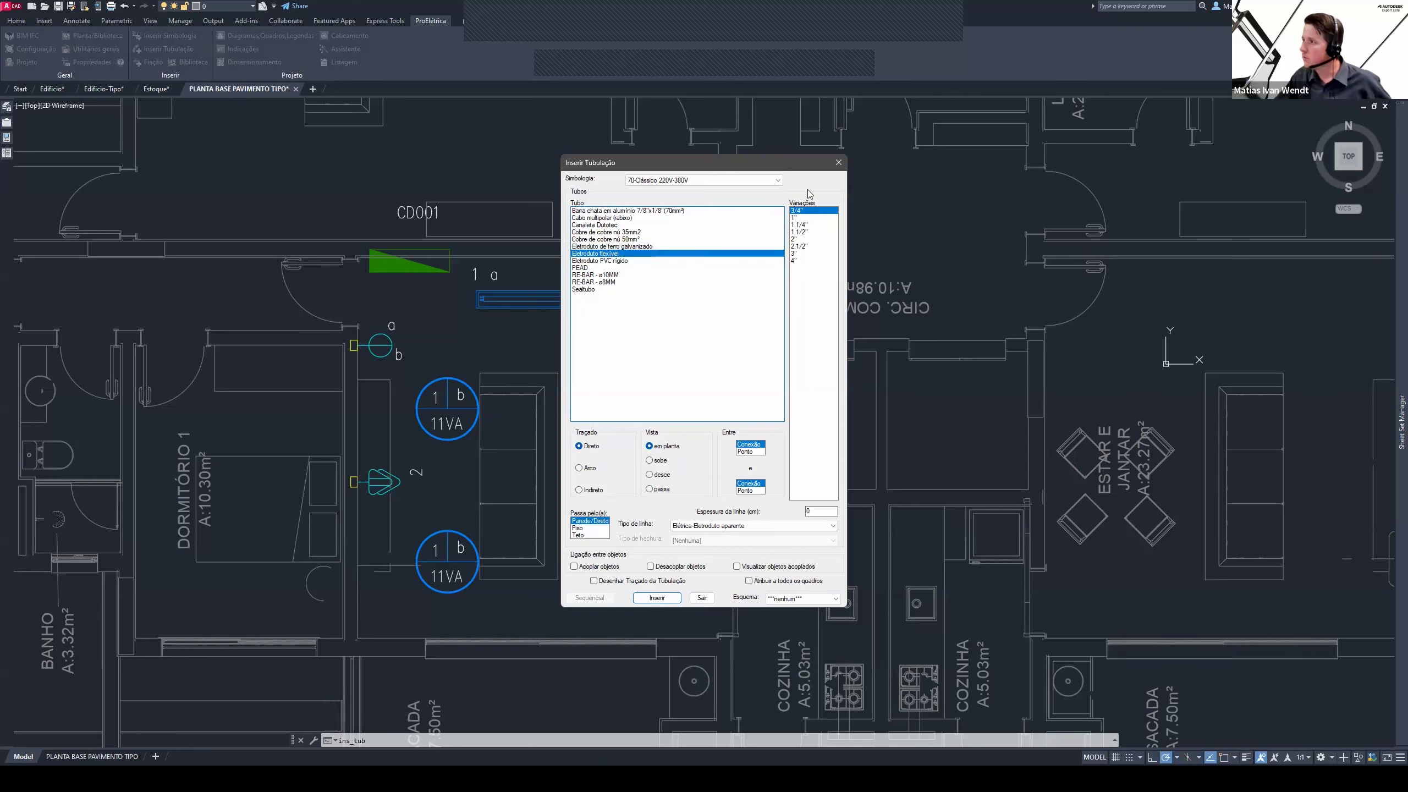
{"action": "left_click", "coordinate": [588, 470]}
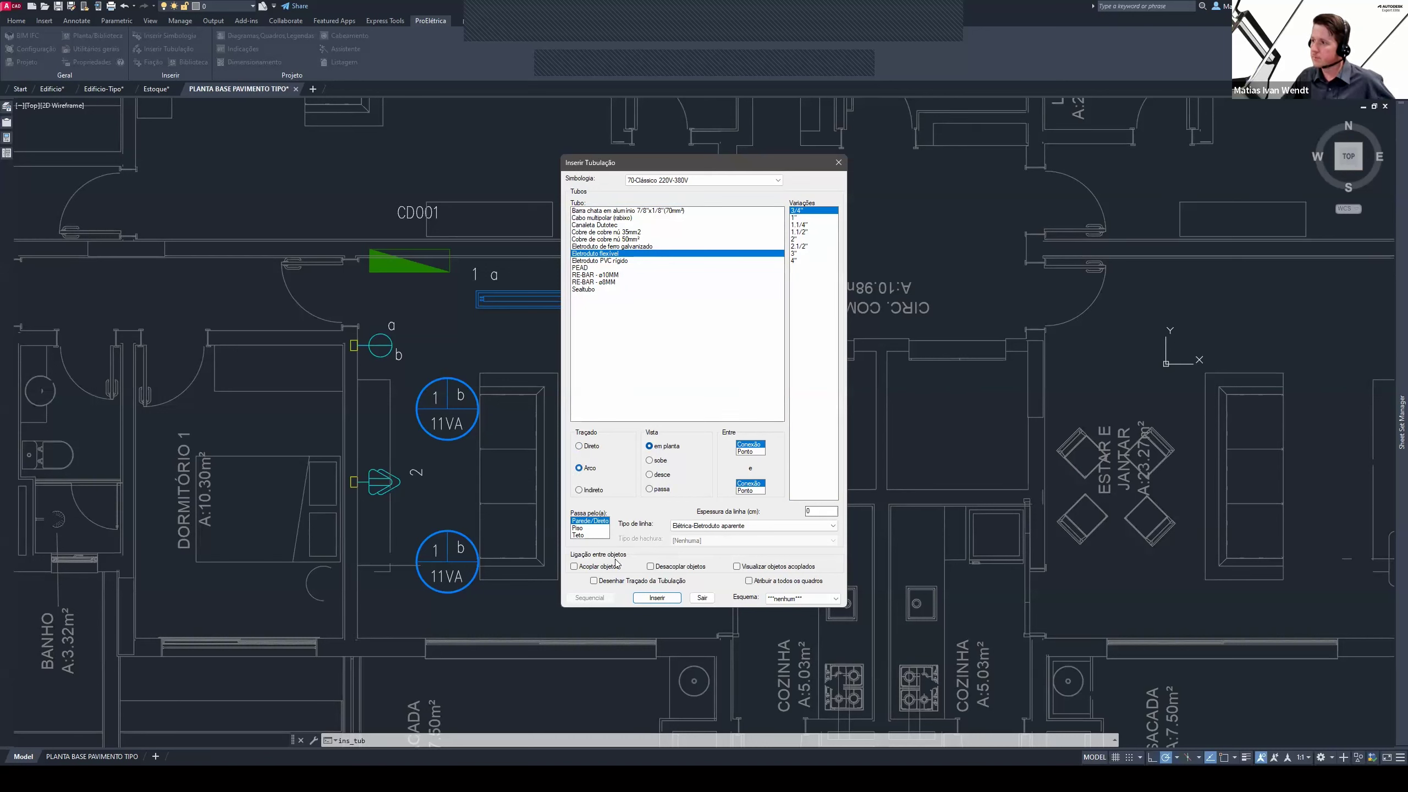
{"action": "left_click", "coordinate": [587, 536]}
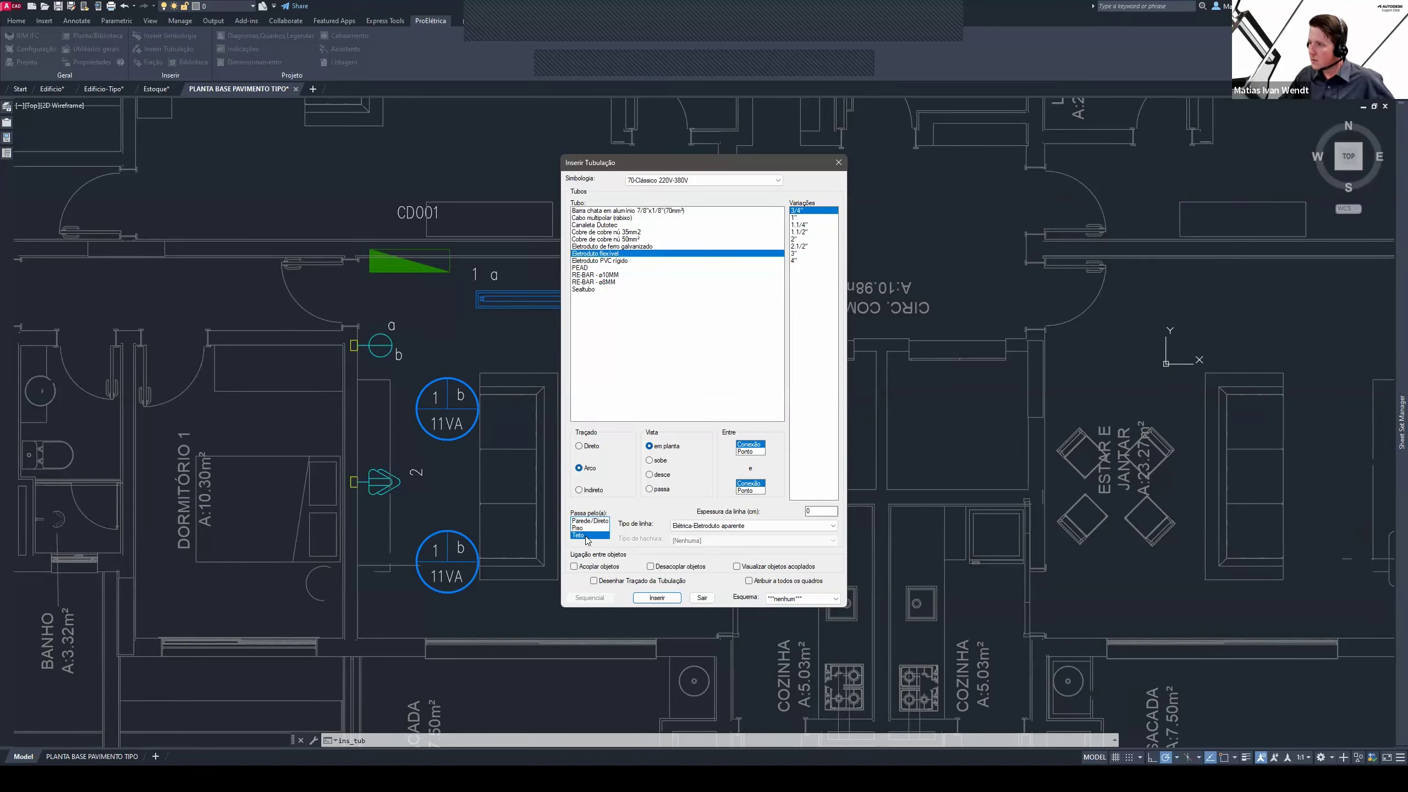
{"action": "left_click", "coordinate": [771, 530]}
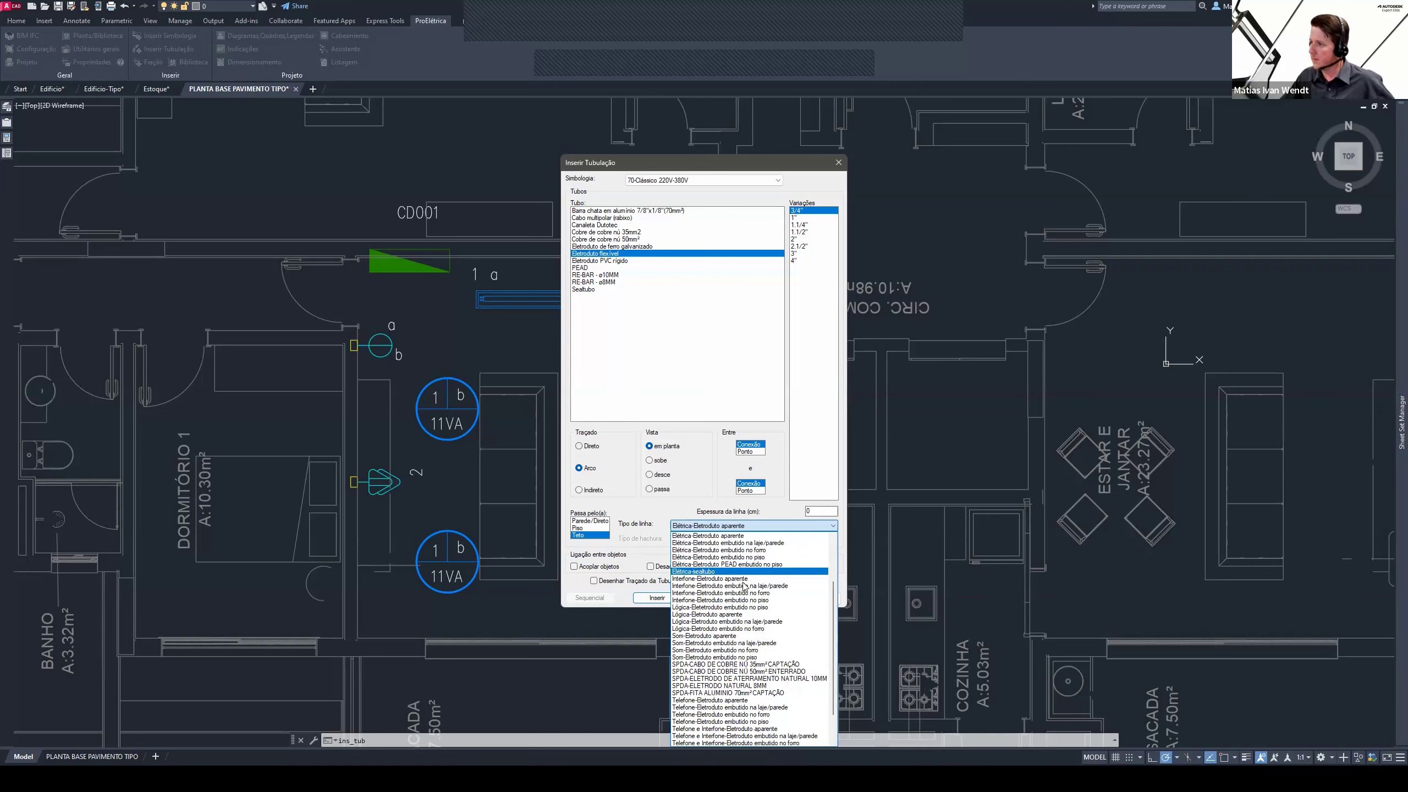
{"action": "scroll", "coordinate": [755, 639], "scroll_direction": "down", "scroll_amount": 2}
{"action": "scroll", "coordinate": [754, 640], "scroll_direction": "up", "scroll_amount": 1}
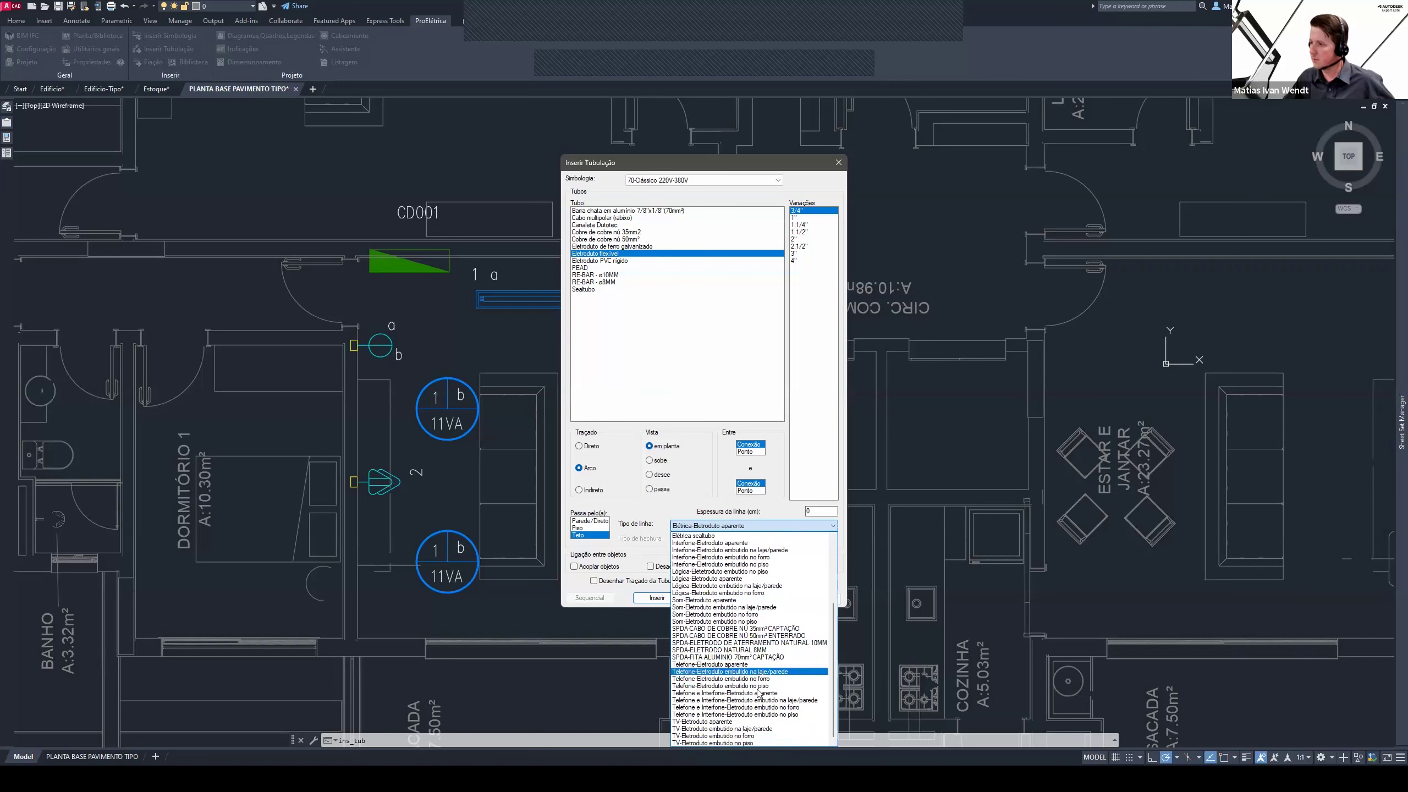
{"action": "scroll", "coordinate": [743, 621], "scroll_direction": "up", "scroll_amount": 2}
{"action": "scroll", "coordinate": [733, 604], "scroll_direction": "up", "scroll_amount": 2}
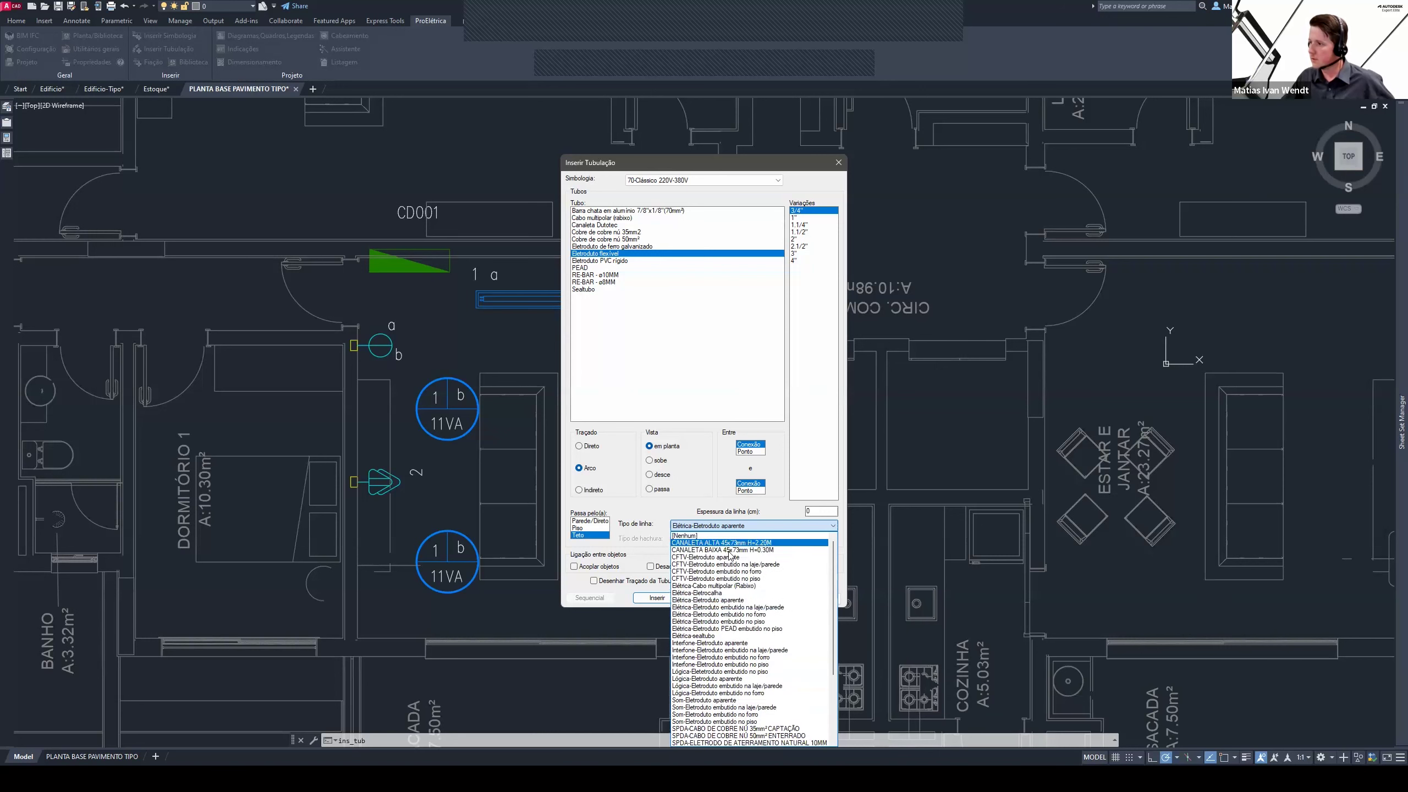
{"action": "left_click", "coordinate": [677, 506]}
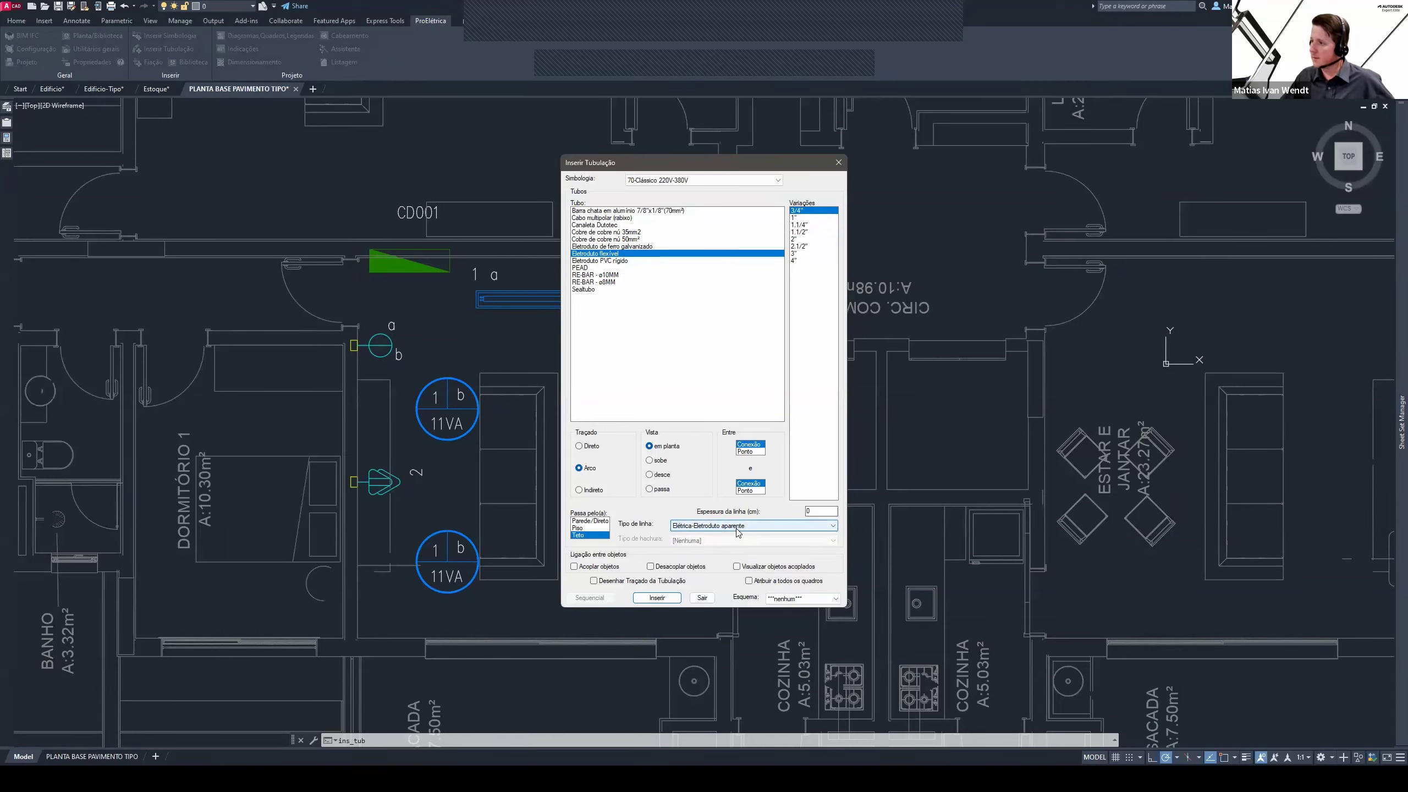
Draw arc conduits from CD001 to the bar, and from the bar to an 11VA light and the switch
{"action": "left_click", "coordinate": [657, 597]}
{"action": "left_click", "coordinate": [421, 273]}
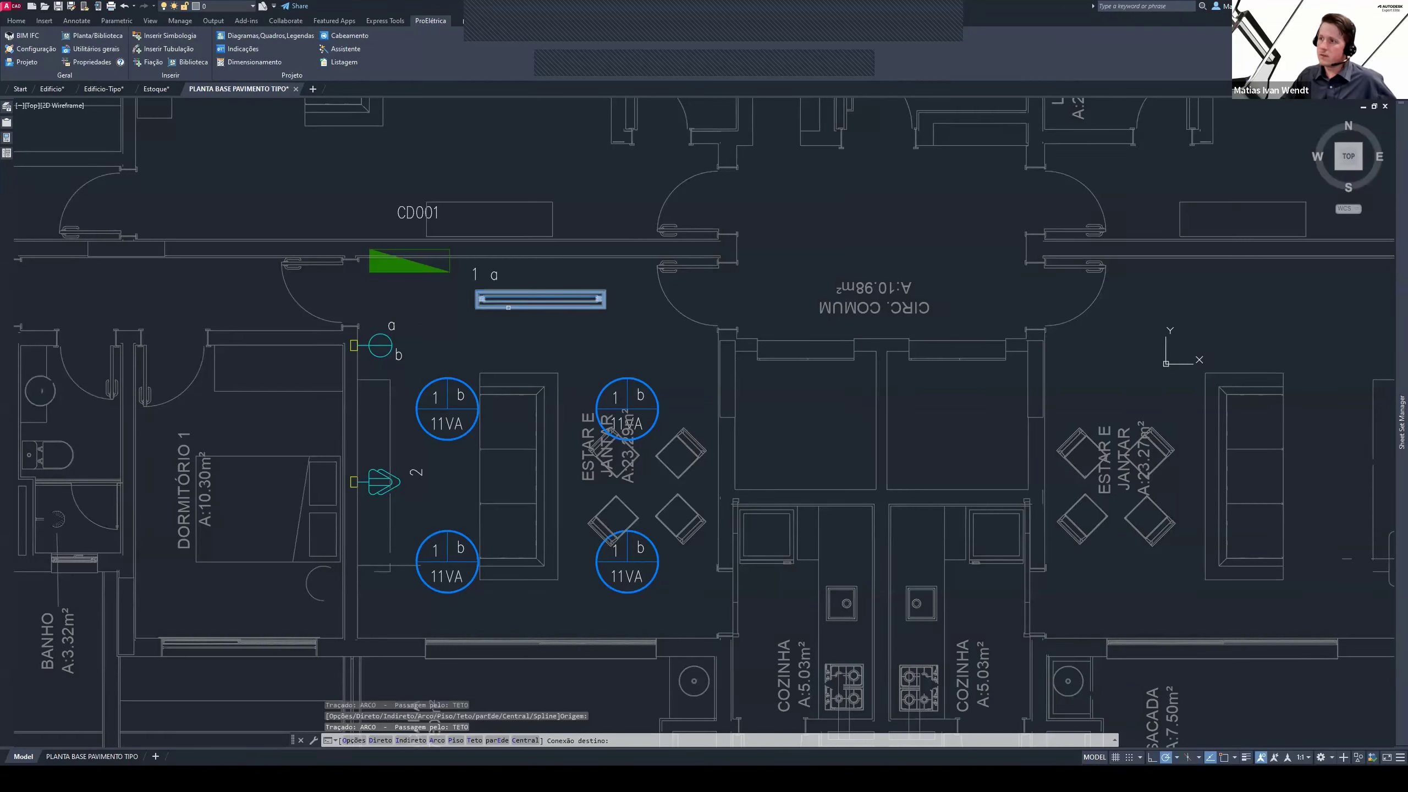
{"action": "left_click", "coordinate": [509, 307]}
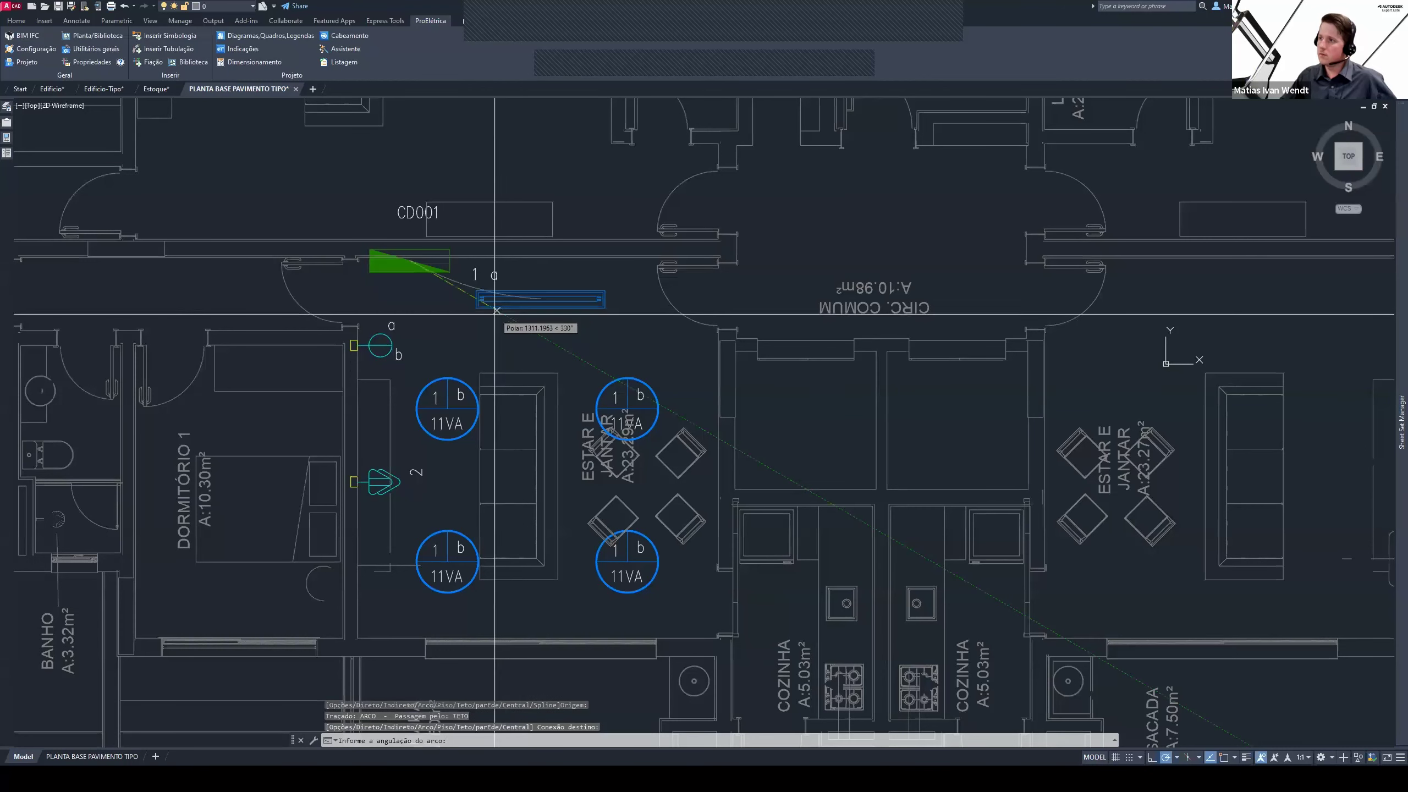
{"action": "left_click", "coordinate": [444, 302]}
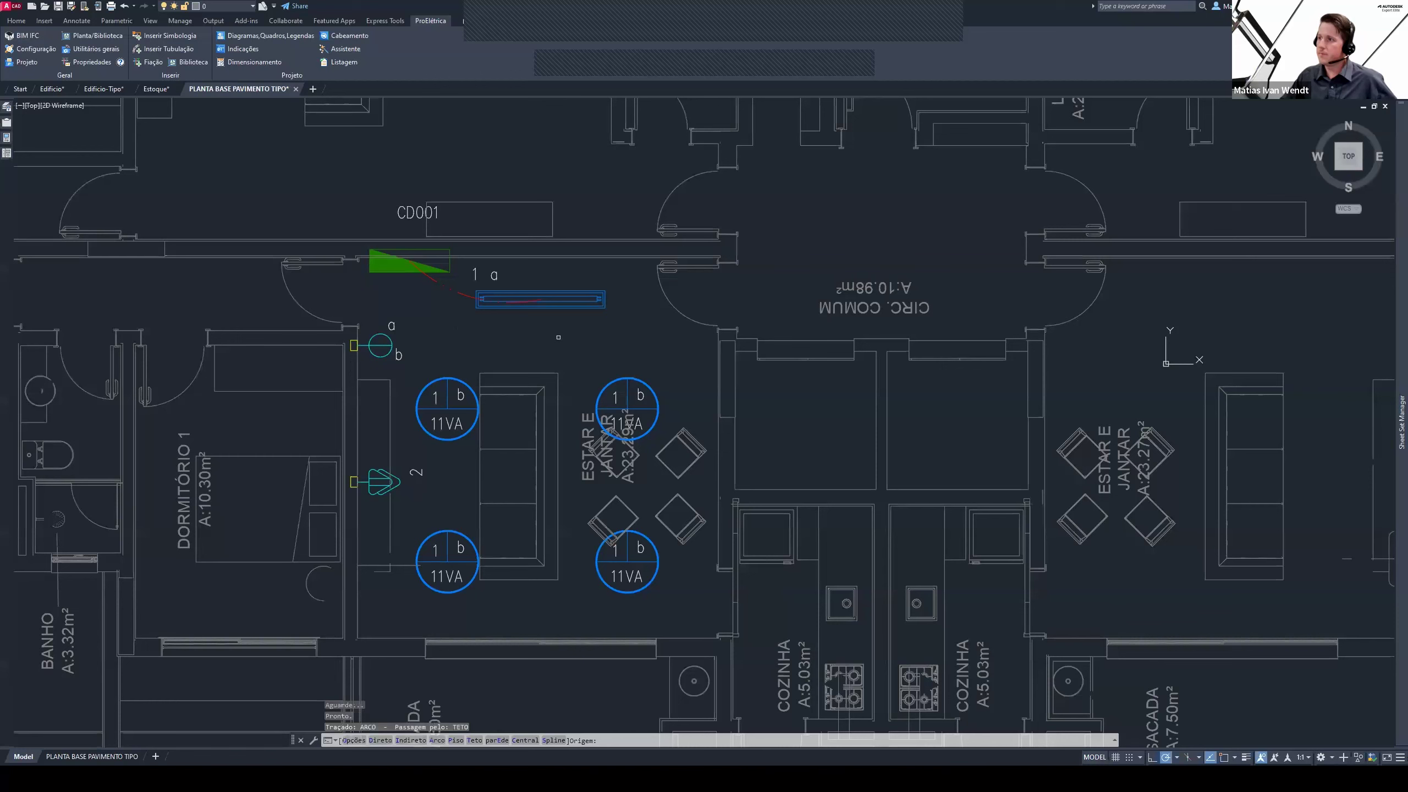
{"action": "left_click", "coordinate": [563, 308]}
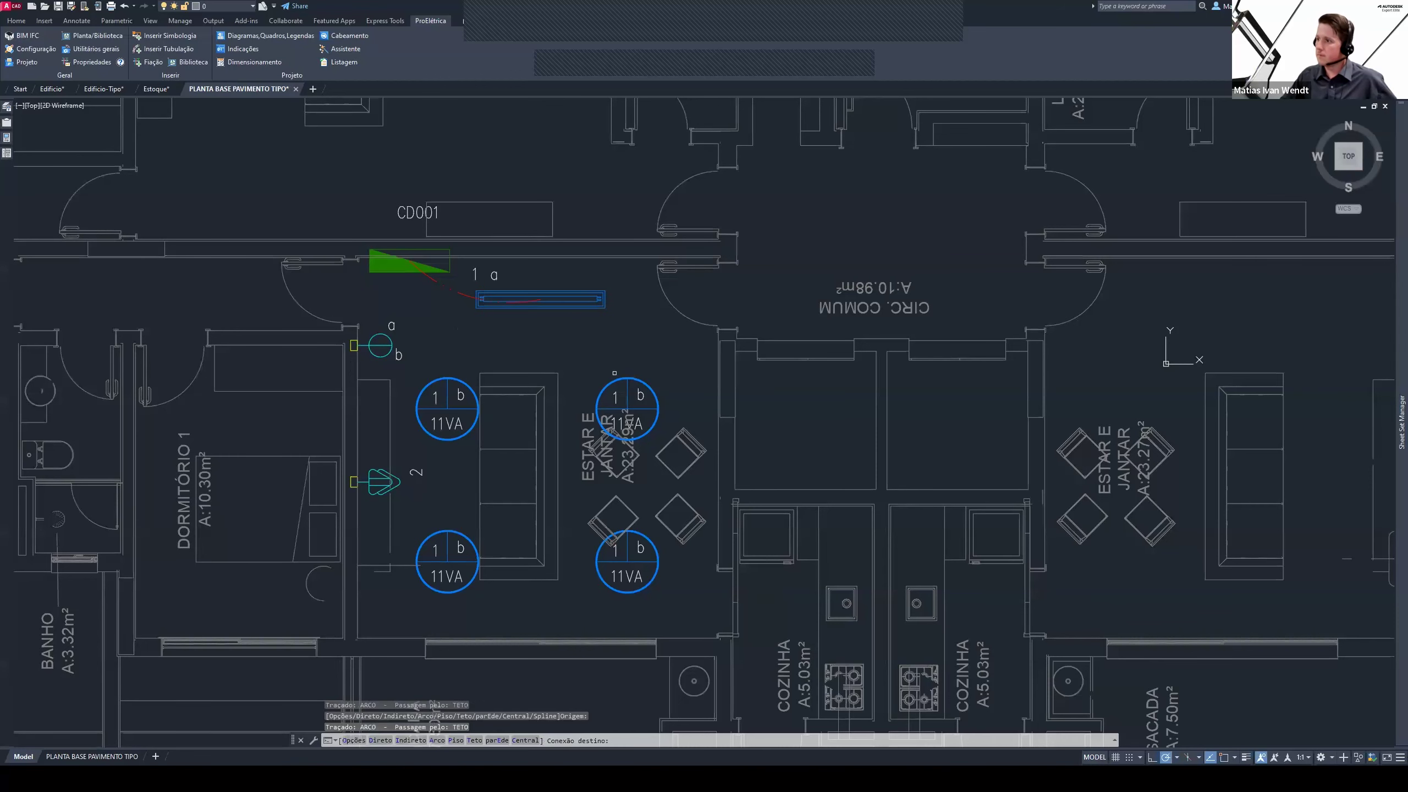
{"action": "left_click", "coordinate": [618, 391]}
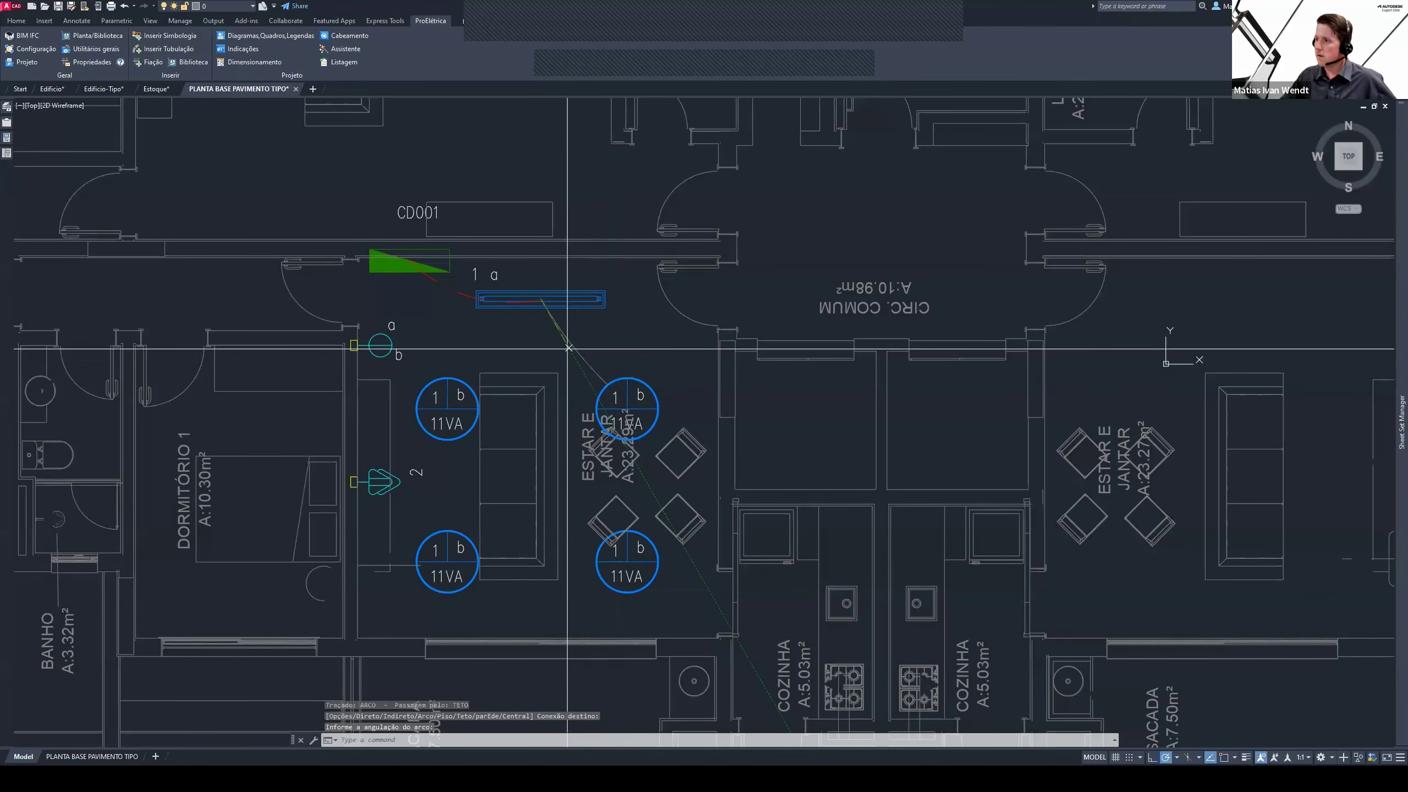
{"action": "left_click", "coordinate": [608, 511]}
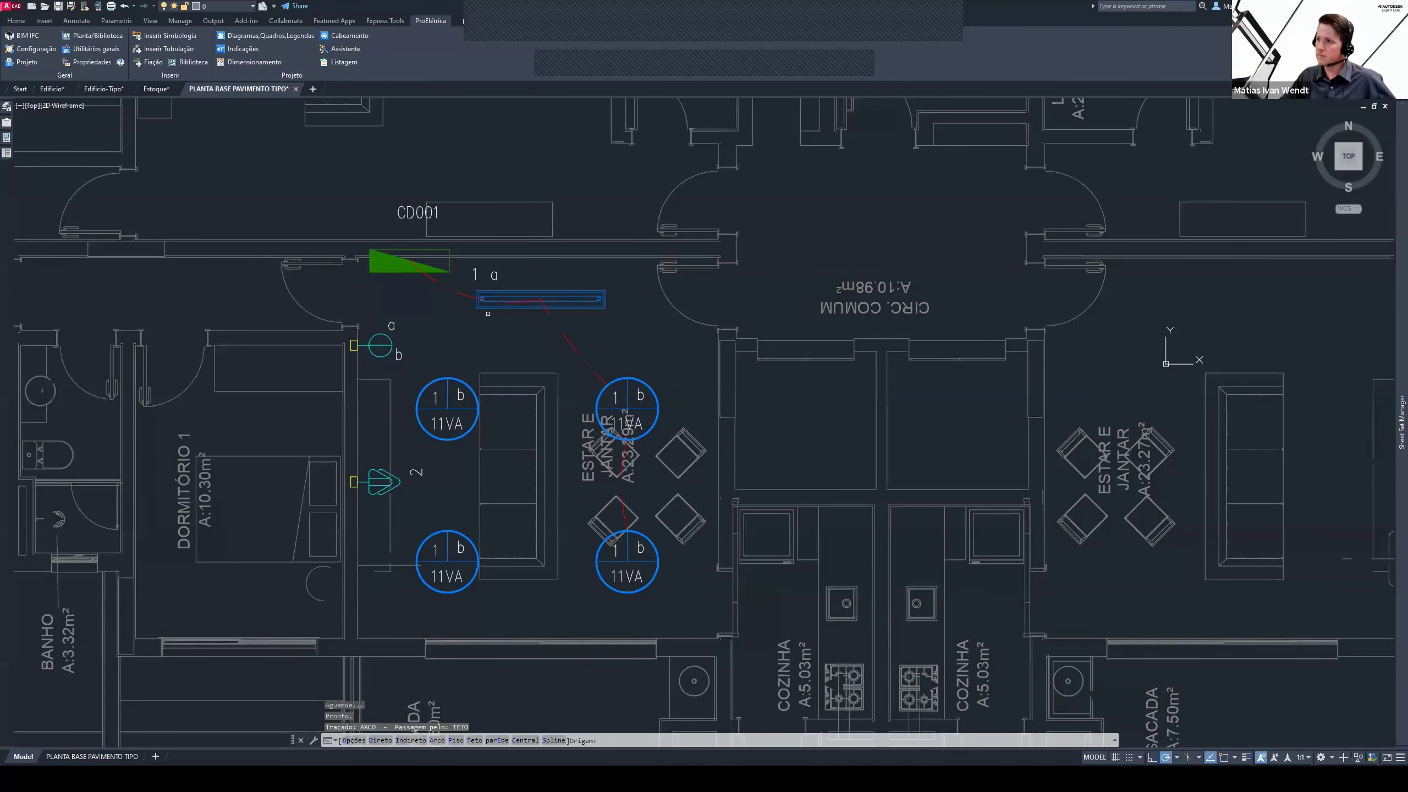
{"action": "left_click", "coordinate": [489, 309]}
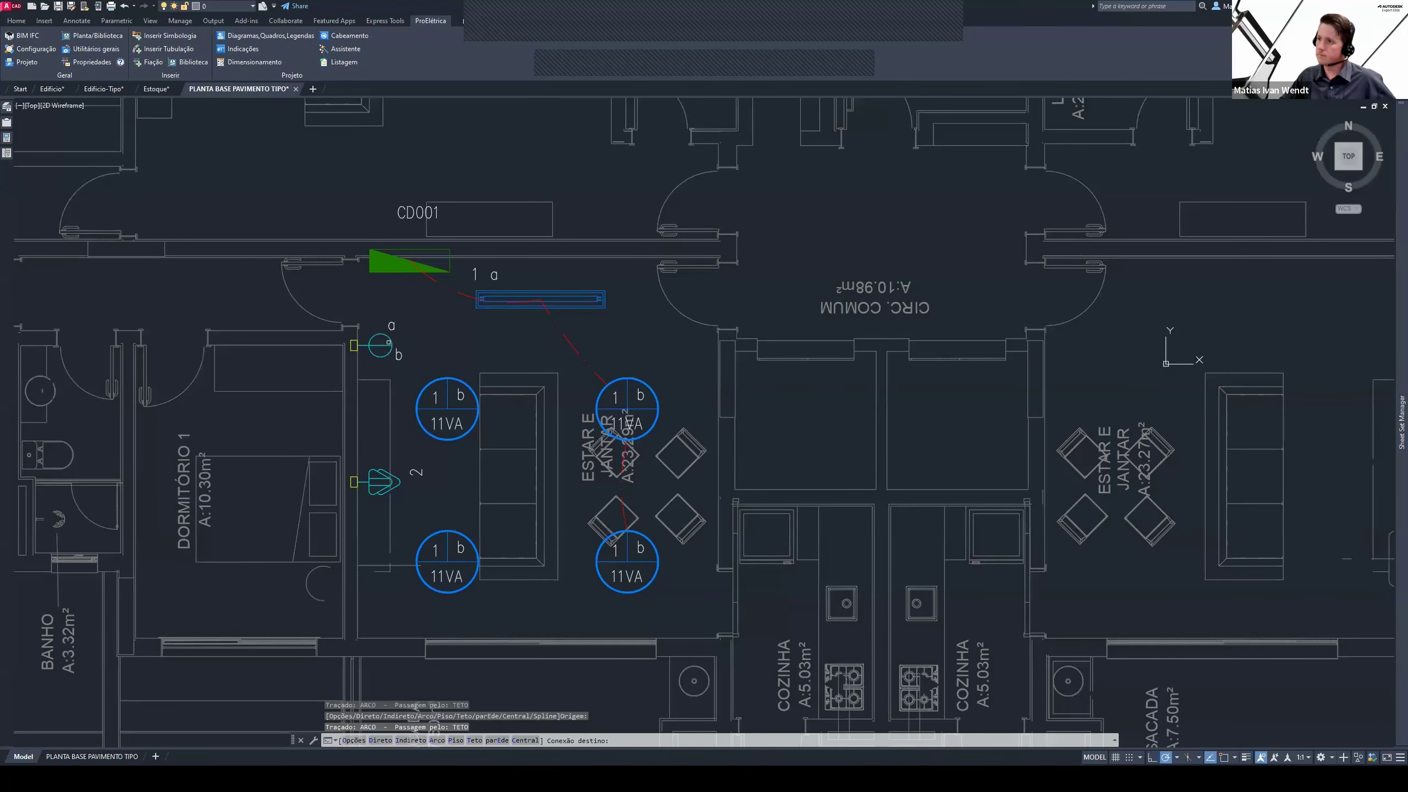
{"action": "left_click", "coordinate": [380, 345]}
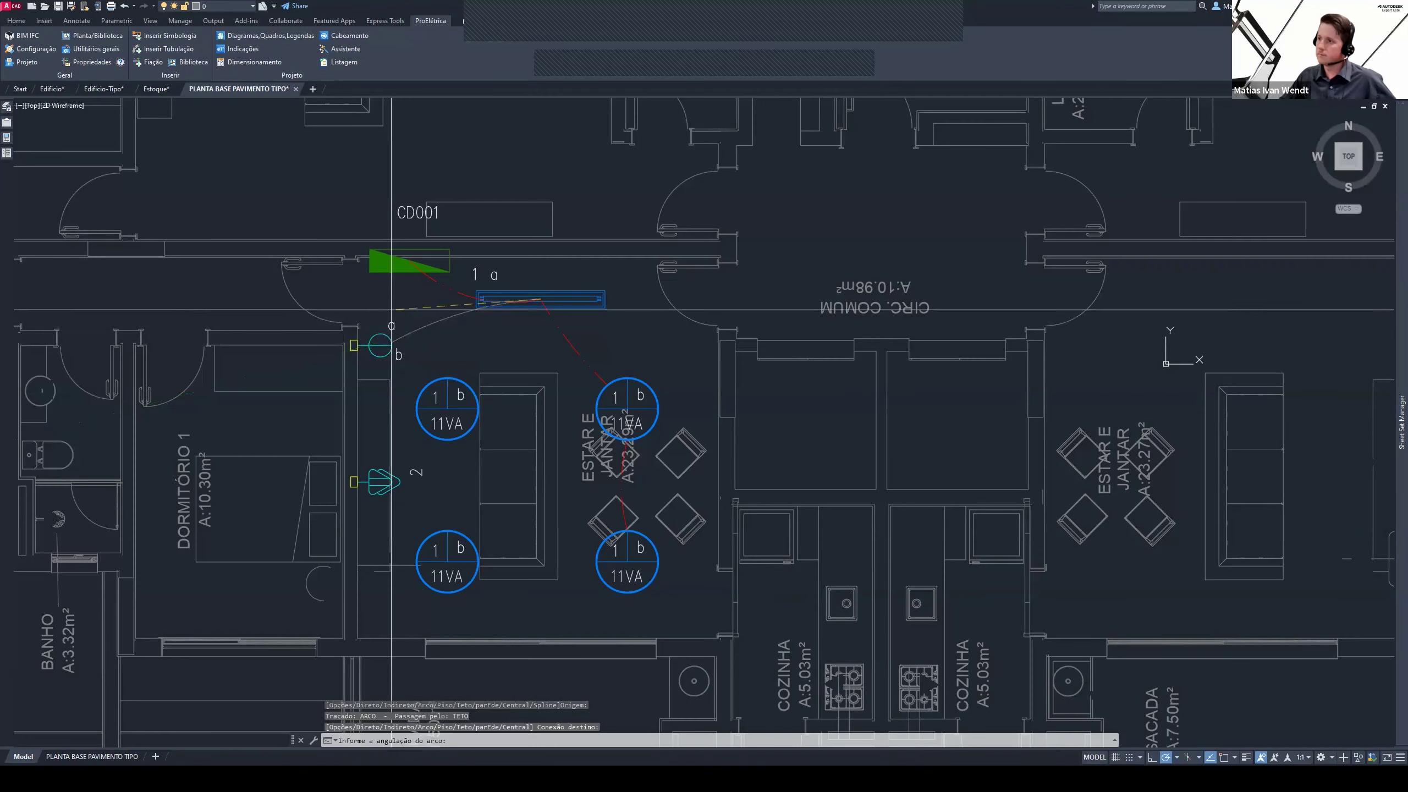
{"action": "left_click", "coordinate": [363, 306]}
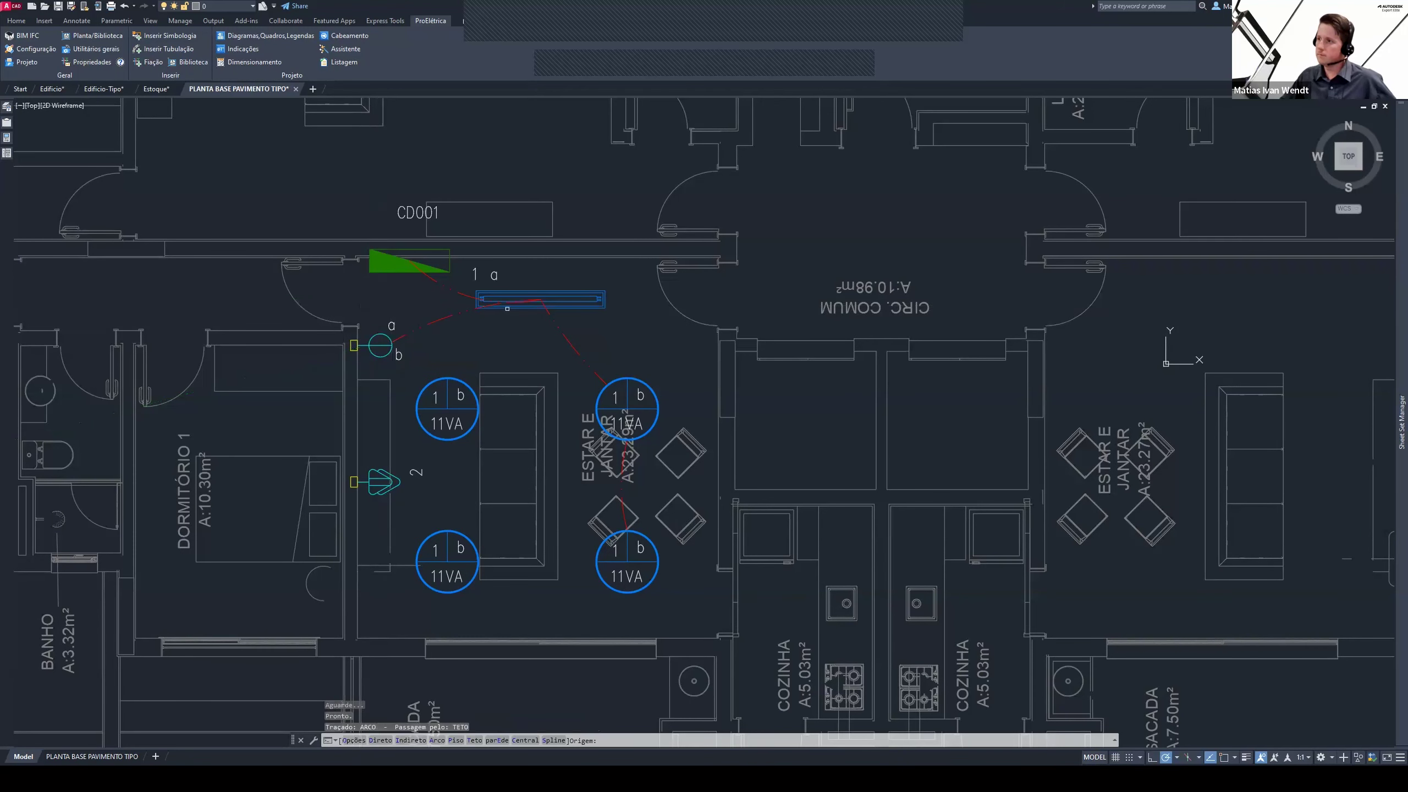
Draw arc conduits from the bar to the upper-left 11VA light, then to the lower-left one
{"action": "left_click", "coordinate": [507, 308]}
{"action": "left_click", "coordinate": [473, 375]}
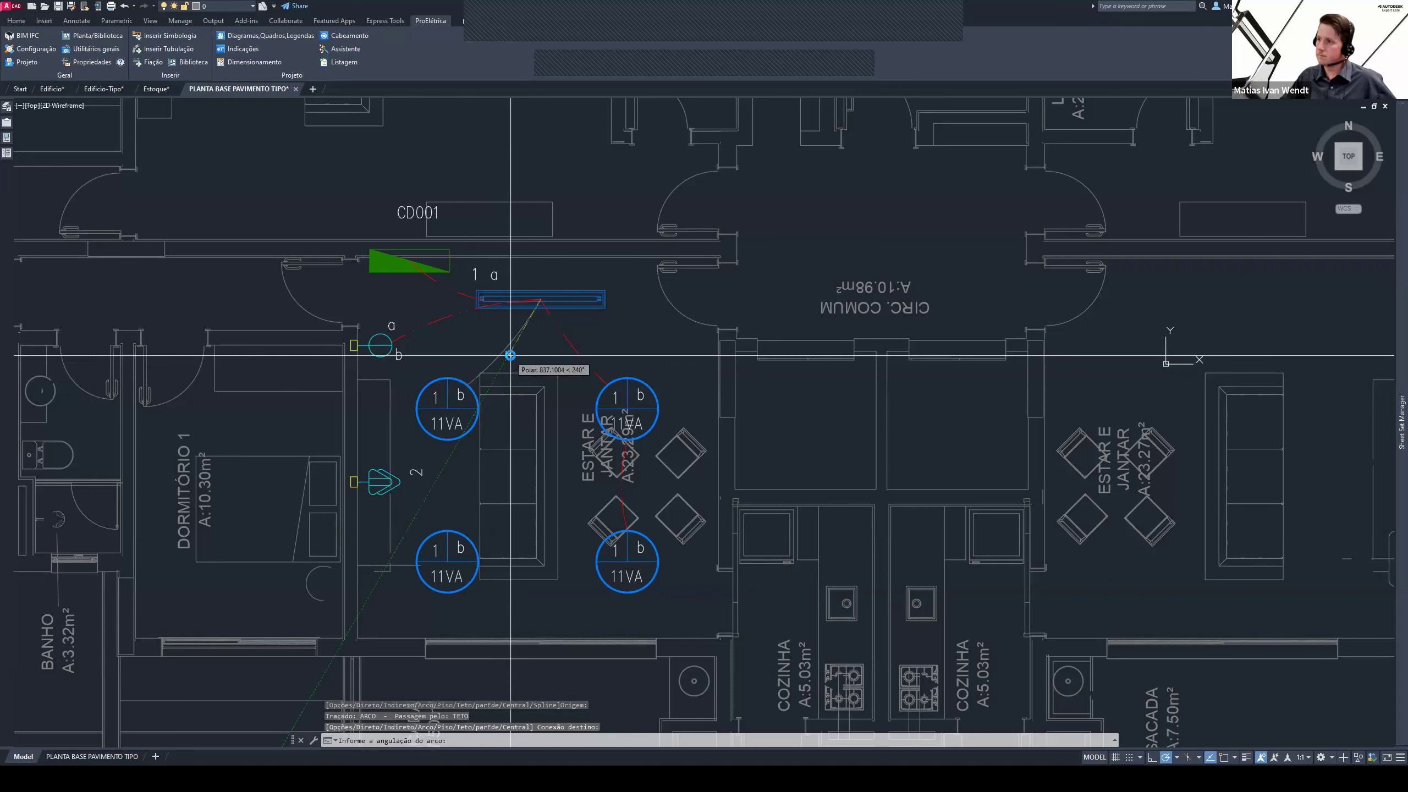
{"action": "left_click", "coordinate": [512, 355]}
{"action": "left_click", "coordinate": [460, 438]}
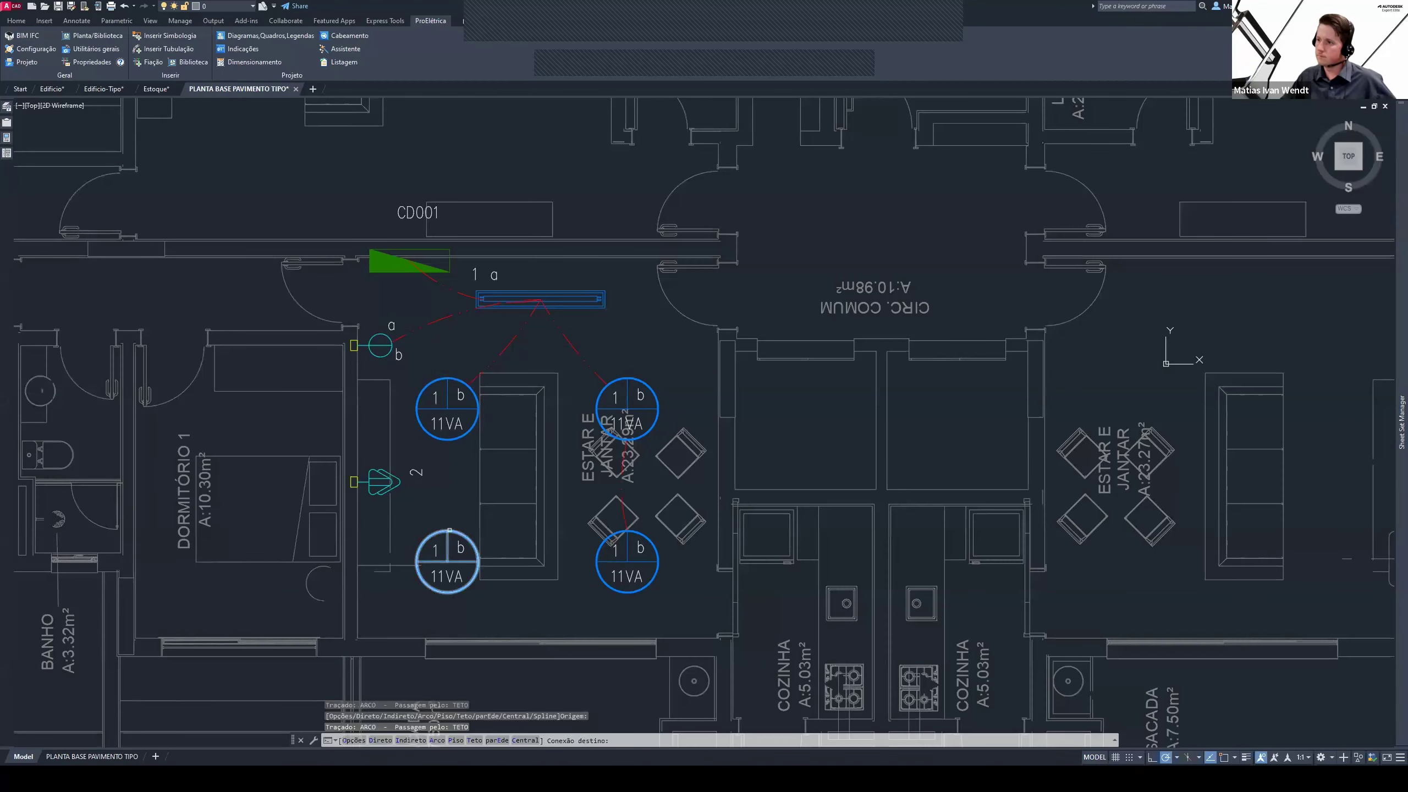
{"action": "left_click", "coordinate": [461, 557]}
{"action": "left_click", "coordinate": [464, 505]}
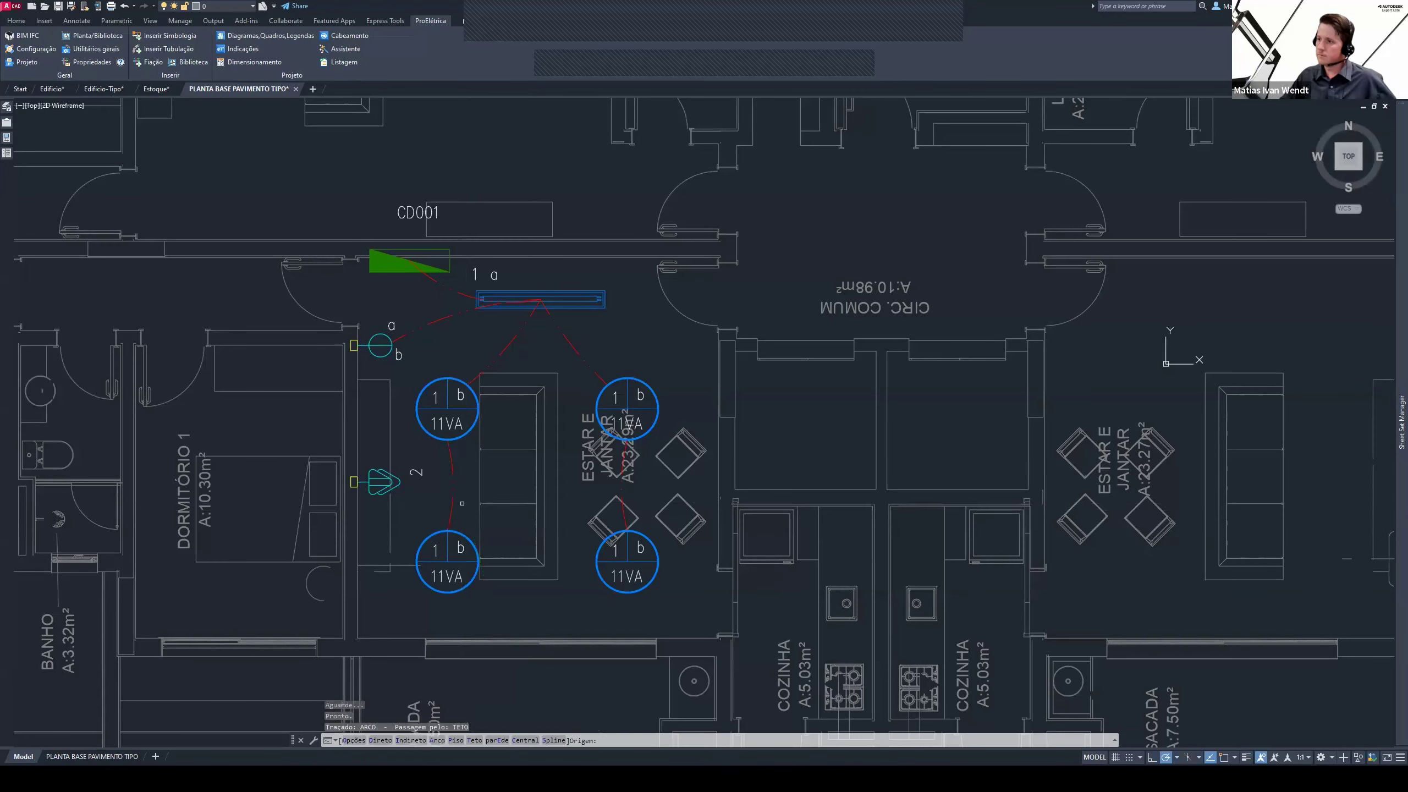
{"action": "right_click", "coordinate": [468, 354]}
{"action": "left_click", "coordinate": [473, 361]}
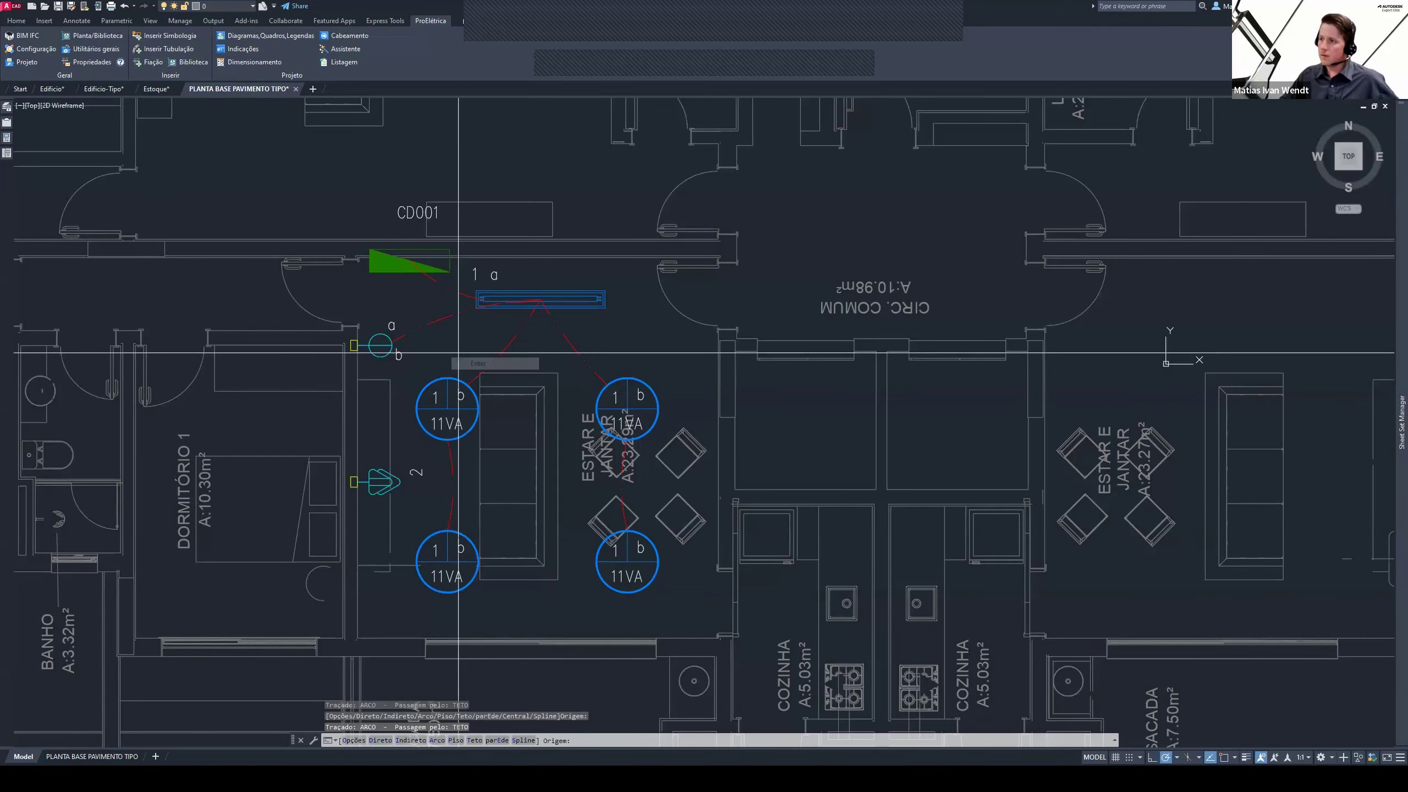
{"action": "right_click", "coordinate": [473, 356]}
{"action": "left_click", "coordinate": [475, 364]}
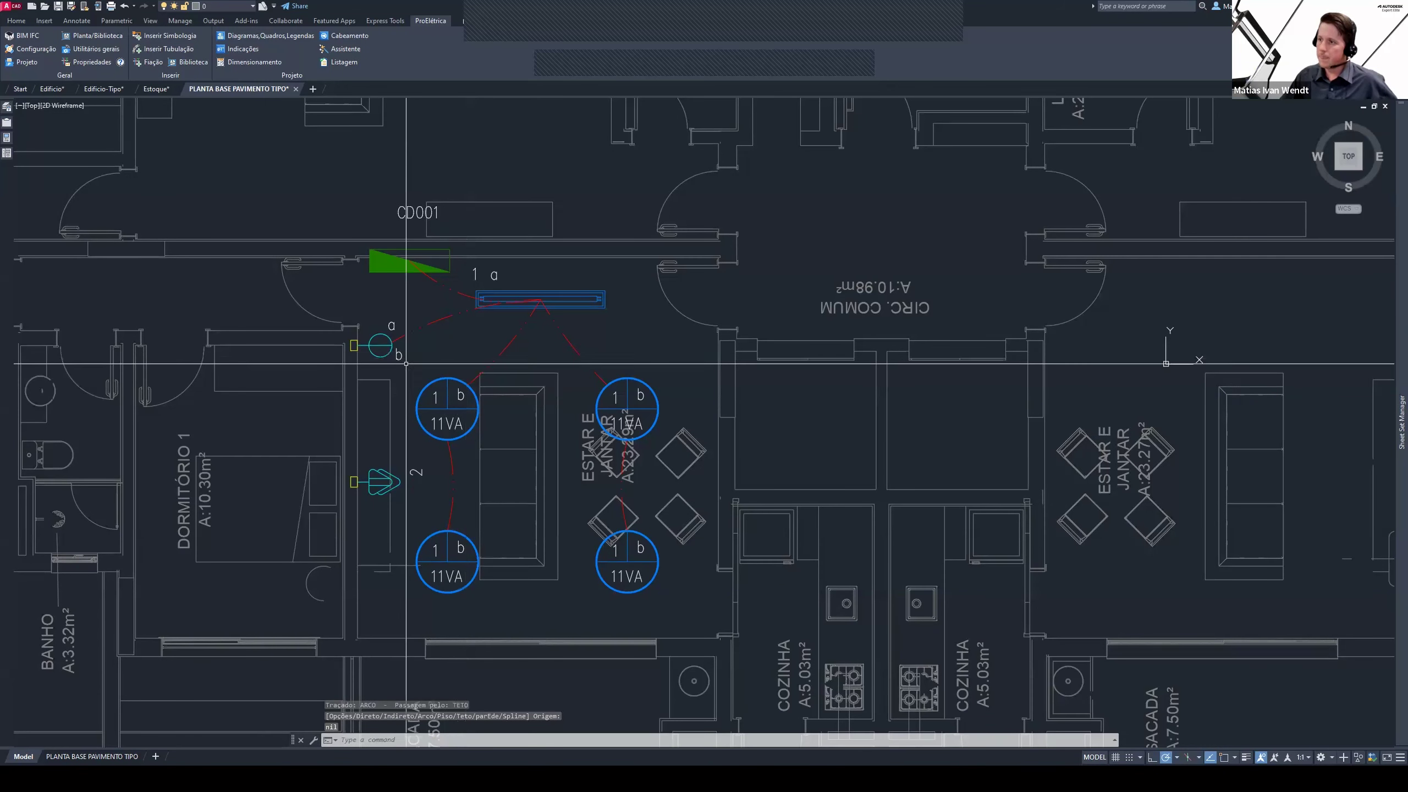
{"action": "key", "text": "Return"}
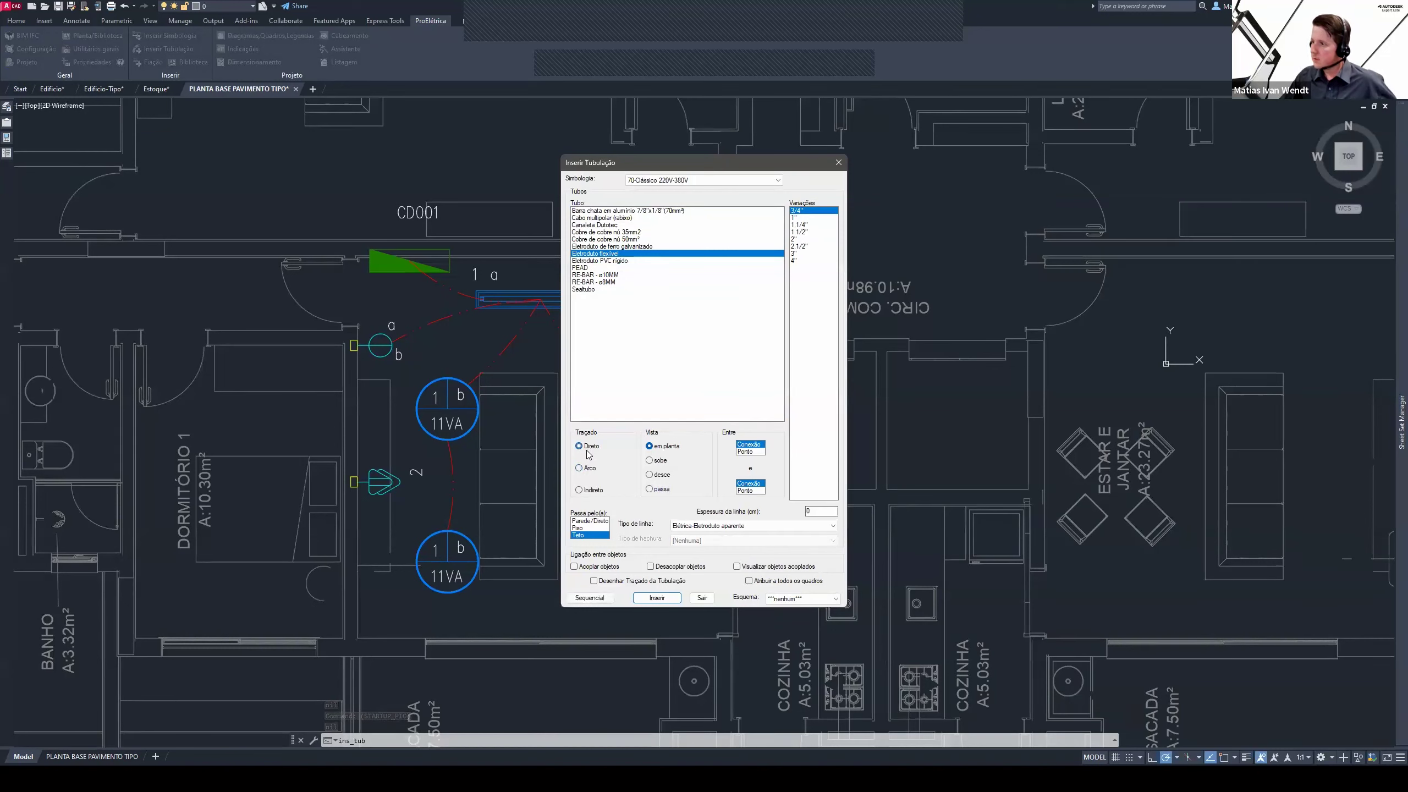
Run a straight Parede/Direto conduit from the bedroom-door switch box to outlet box 2
{"action": "left_click", "coordinate": [581, 528]}
{"action": "left_click", "coordinate": [603, 521]}
{"action": "left_click", "coordinate": [657, 597]}
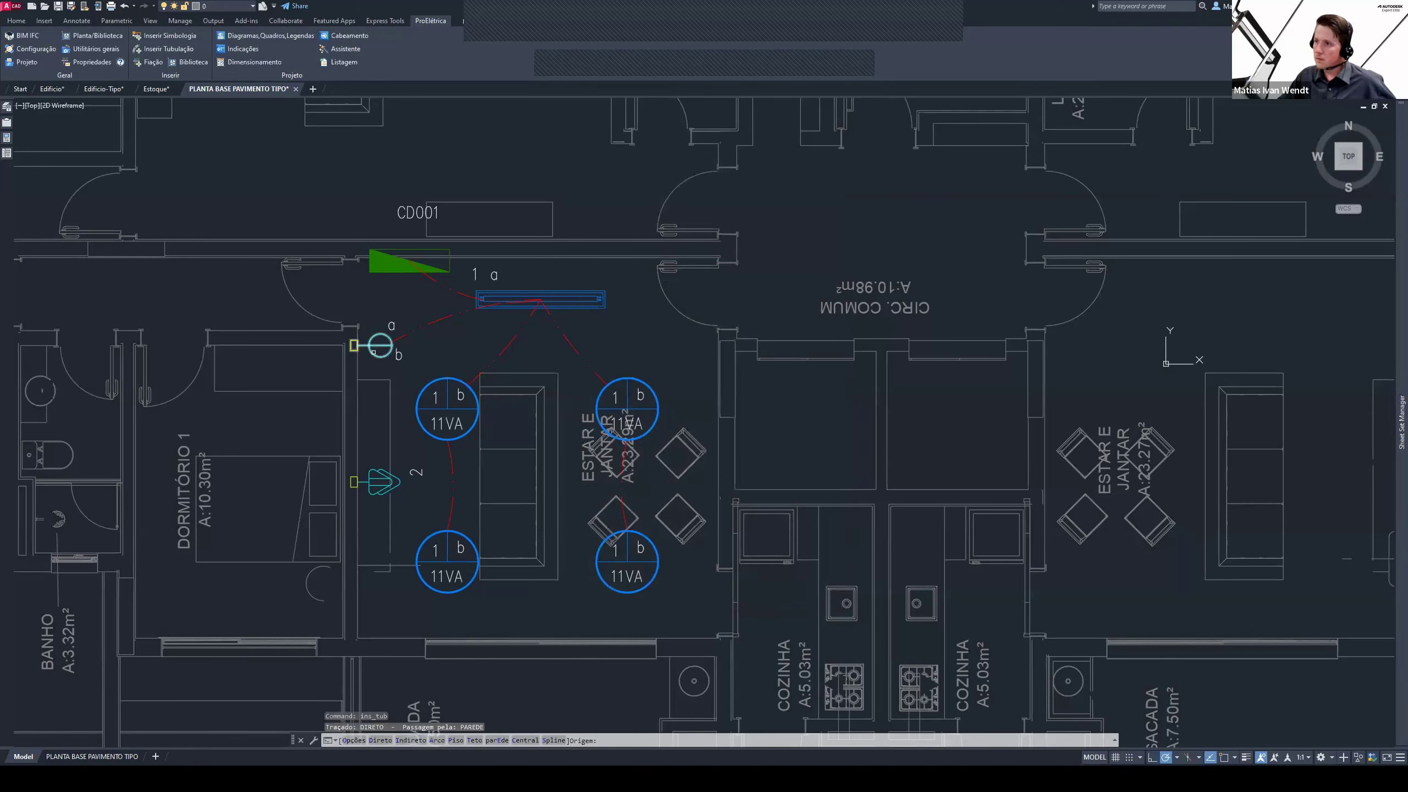
{"action": "scroll", "coordinate": [354, 351], "scroll_direction": "up", "scroll_amount": 2}
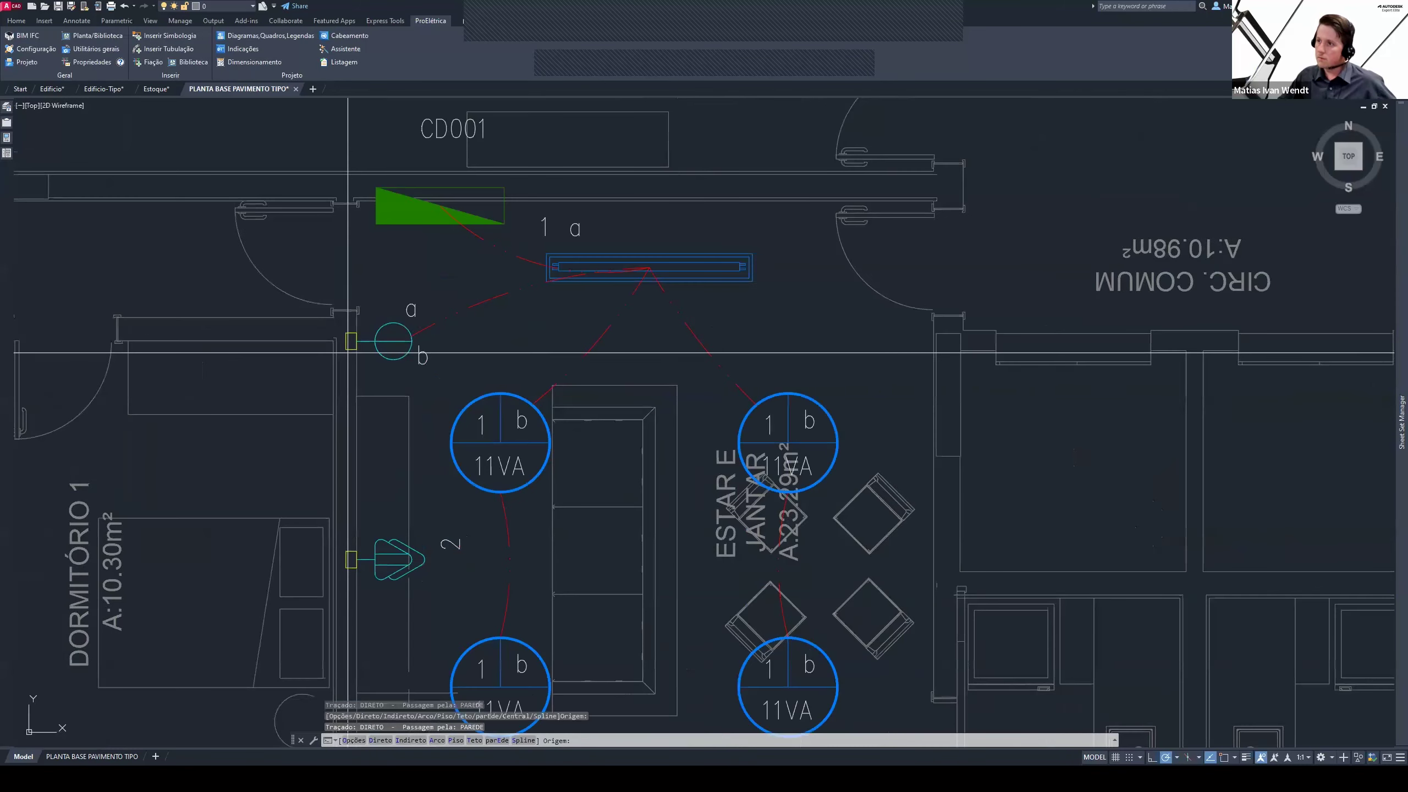
{"action": "key", "text": "F3"}
{"action": "left_click", "coordinate": [351, 341]}
{"action": "left_click", "coordinate": [351, 559]}
{"action": "scroll", "coordinate": [412, 452], "scroll_direction": "down", "scroll_amount": 2}
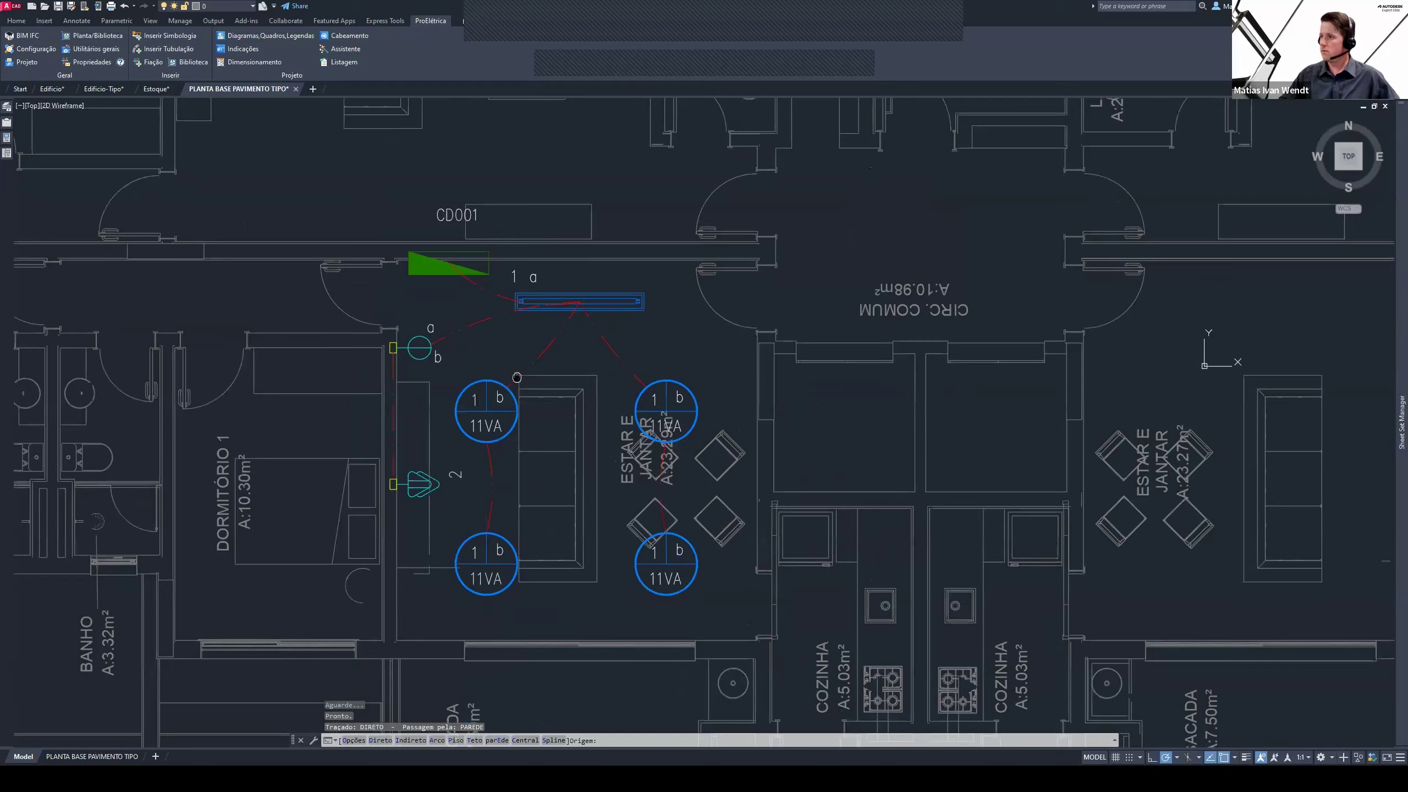
{"action": "middle_click_drag", "start_coordinate": [623, 451], "coordinate": [652, 380]}
{"action": "key", "text": "Return"}
{"action": "scroll", "coordinate": [652, 382], "scroll_direction": "down", "scroll_amount": 1}
{"action": "scroll", "coordinate": [649, 421], "scroll_direction": "down", "scroll_amount": 3}
{"action": "middle_click_drag", "start_coordinate": [553, 335], "coordinate": [523, 342]}
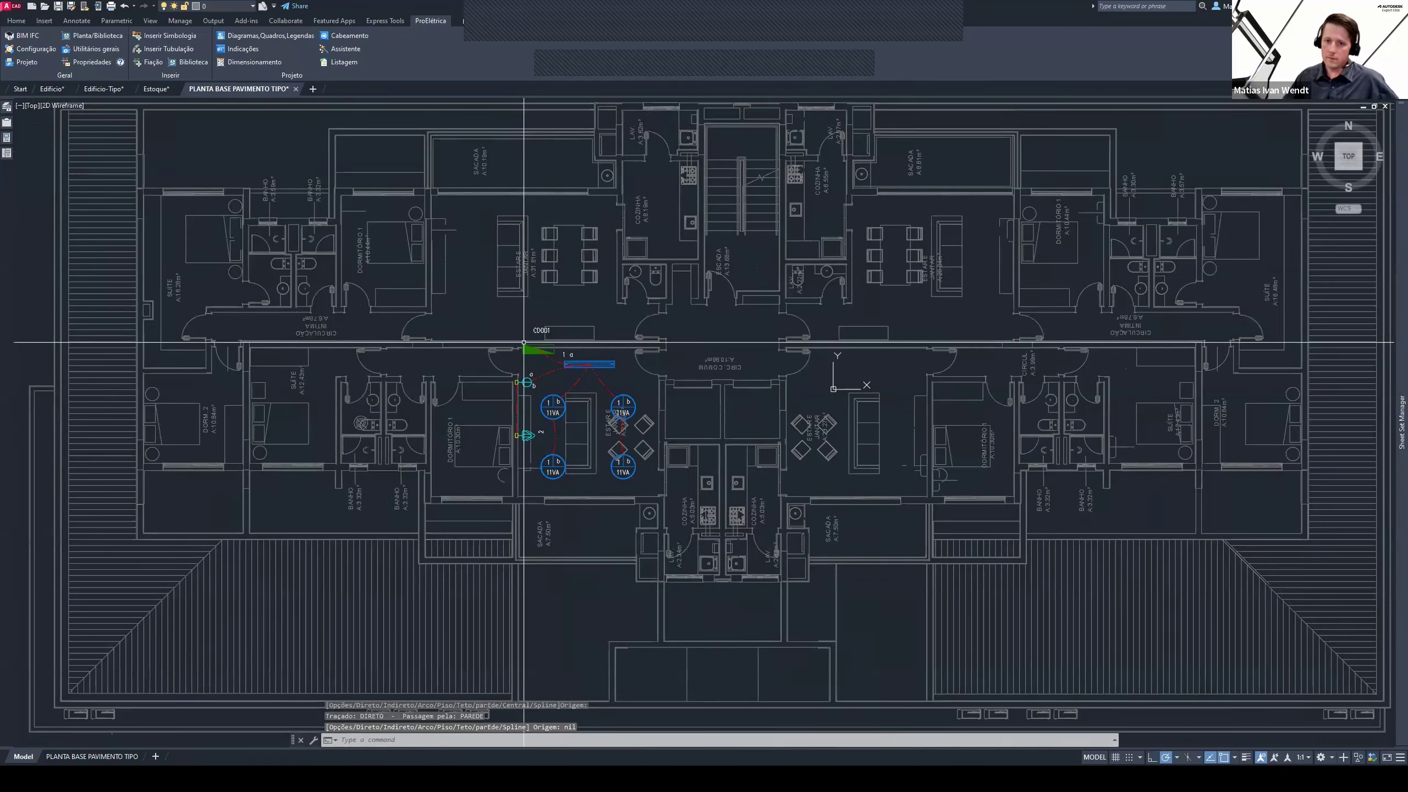
Generate a 3D view of the 33 window-selected electrical elements with wizard_pe, accepting the layers
{"action": "type", "text": "wizard_pe"}
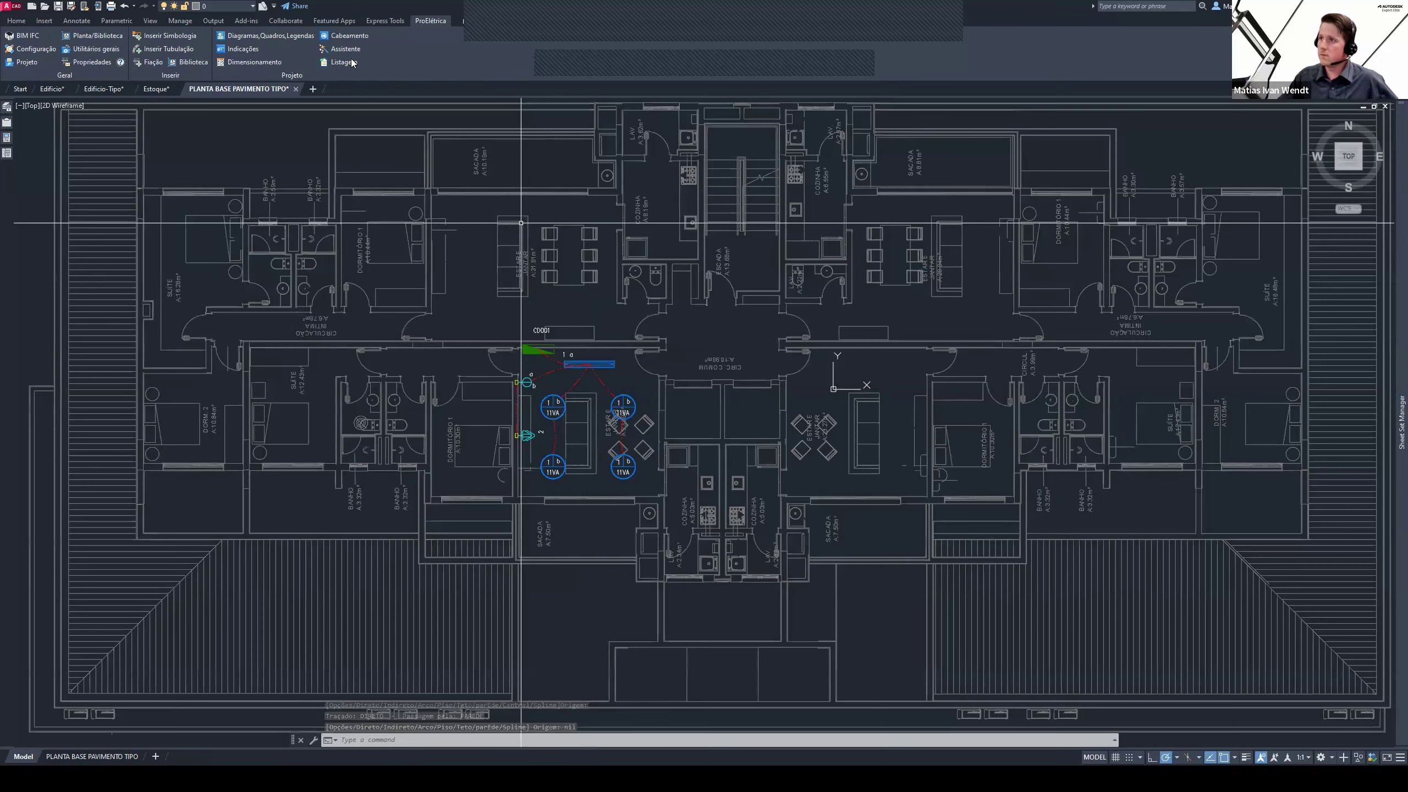
{"action": "key", "text": "Return"}
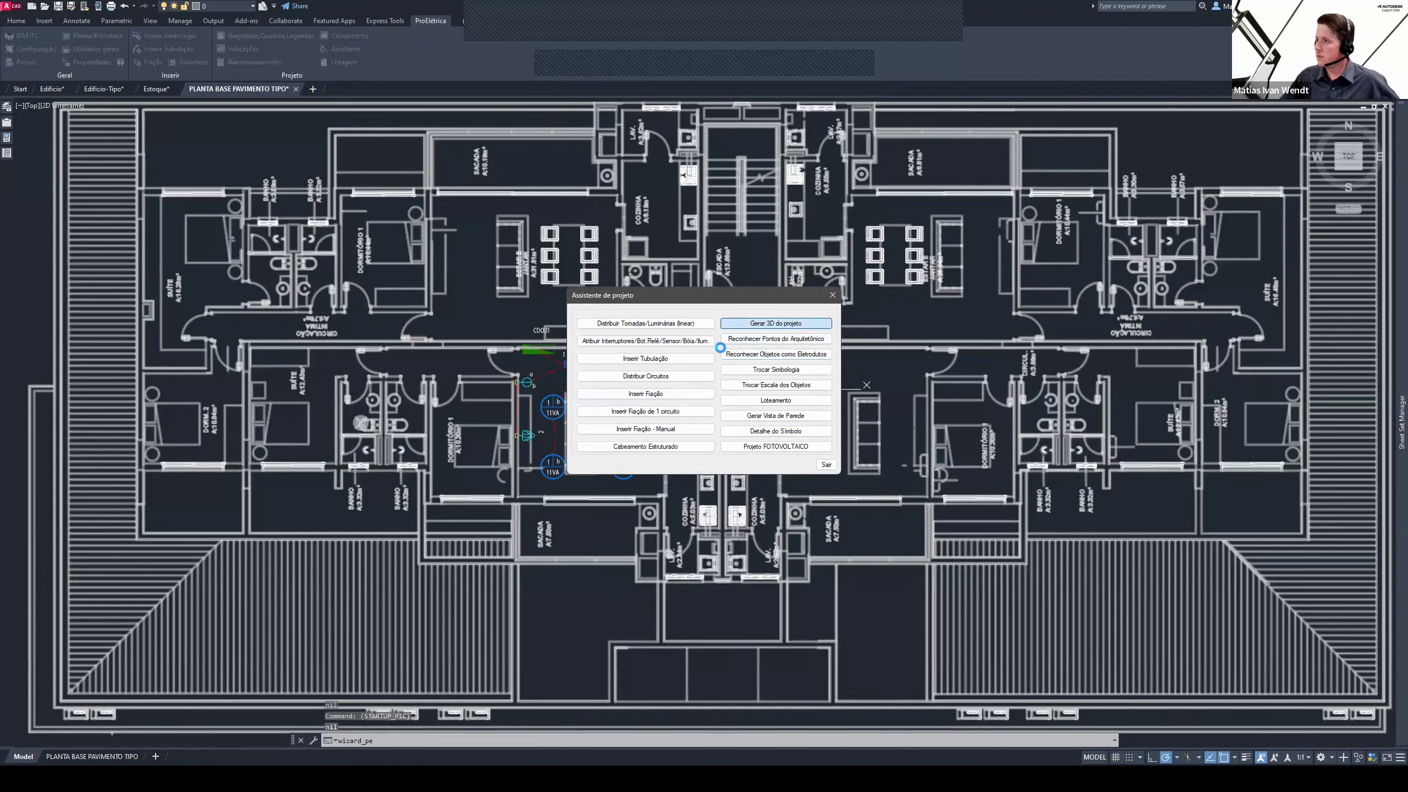
{"action": "left_click", "coordinate": [774, 323]}
{"action": "left_click", "coordinate": [706, 362]}
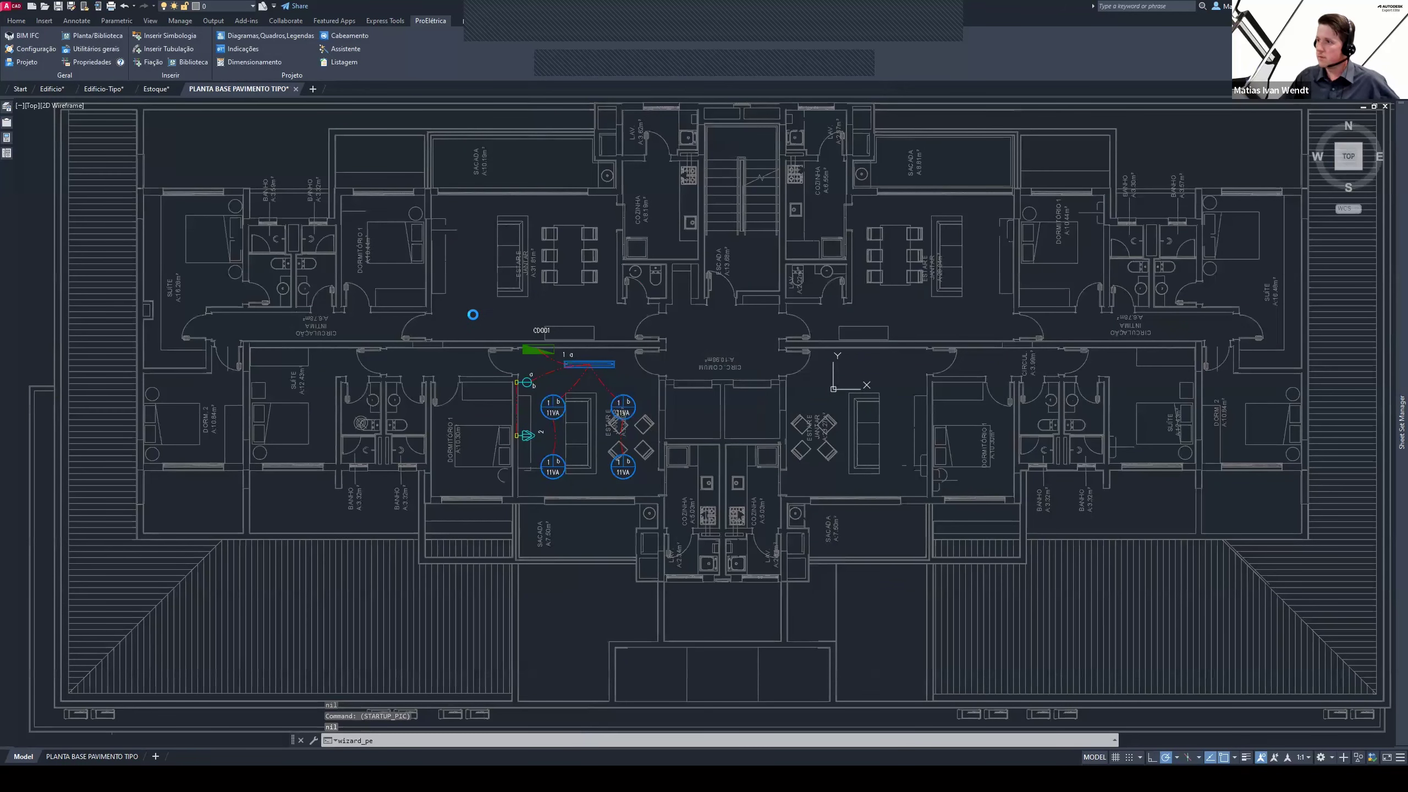
{"action": "left_click", "coordinate": [481, 315]}
{"action": "left_click", "coordinate": [666, 498]}
{"action": "key", "text": "Return"}
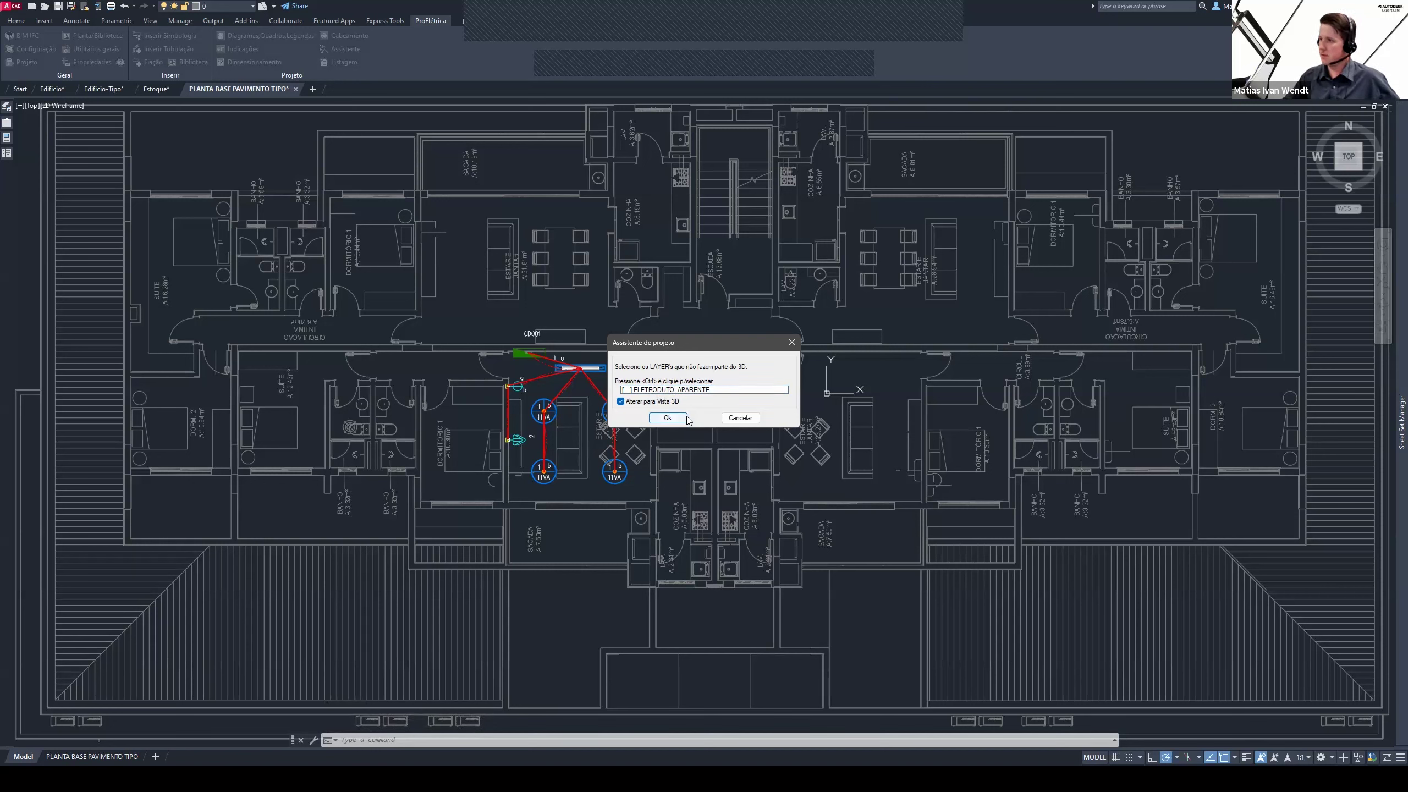
{"action": "left_click", "coordinate": [667, 417]}
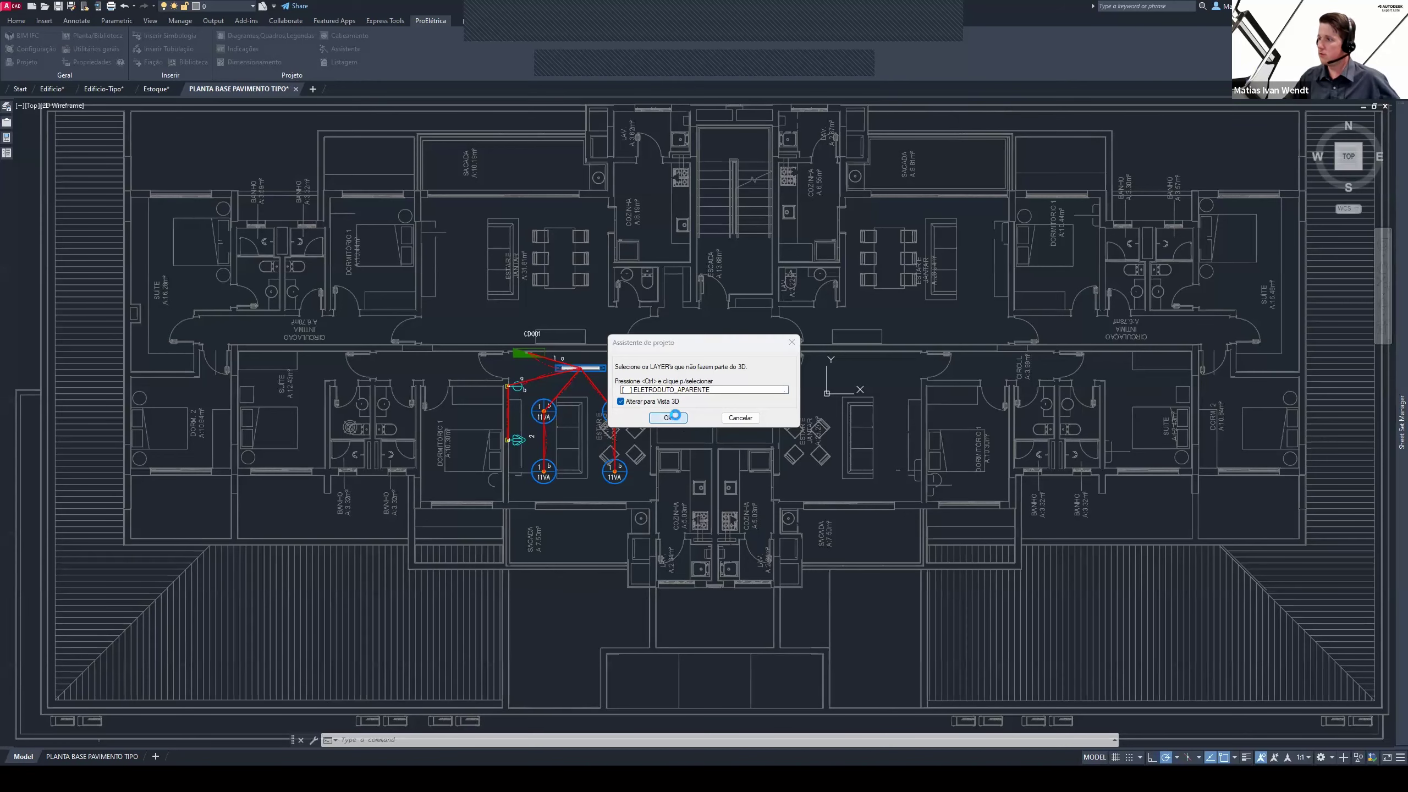
{"action": "scroll", "coordinate": [854, 426], "scroll_direction": "down", "scroll_amount": 5}
Place the 3D conduit model right of the plan and orbit close to an outlet box
{"action": "left_click", "coordinate": [853, 427]}
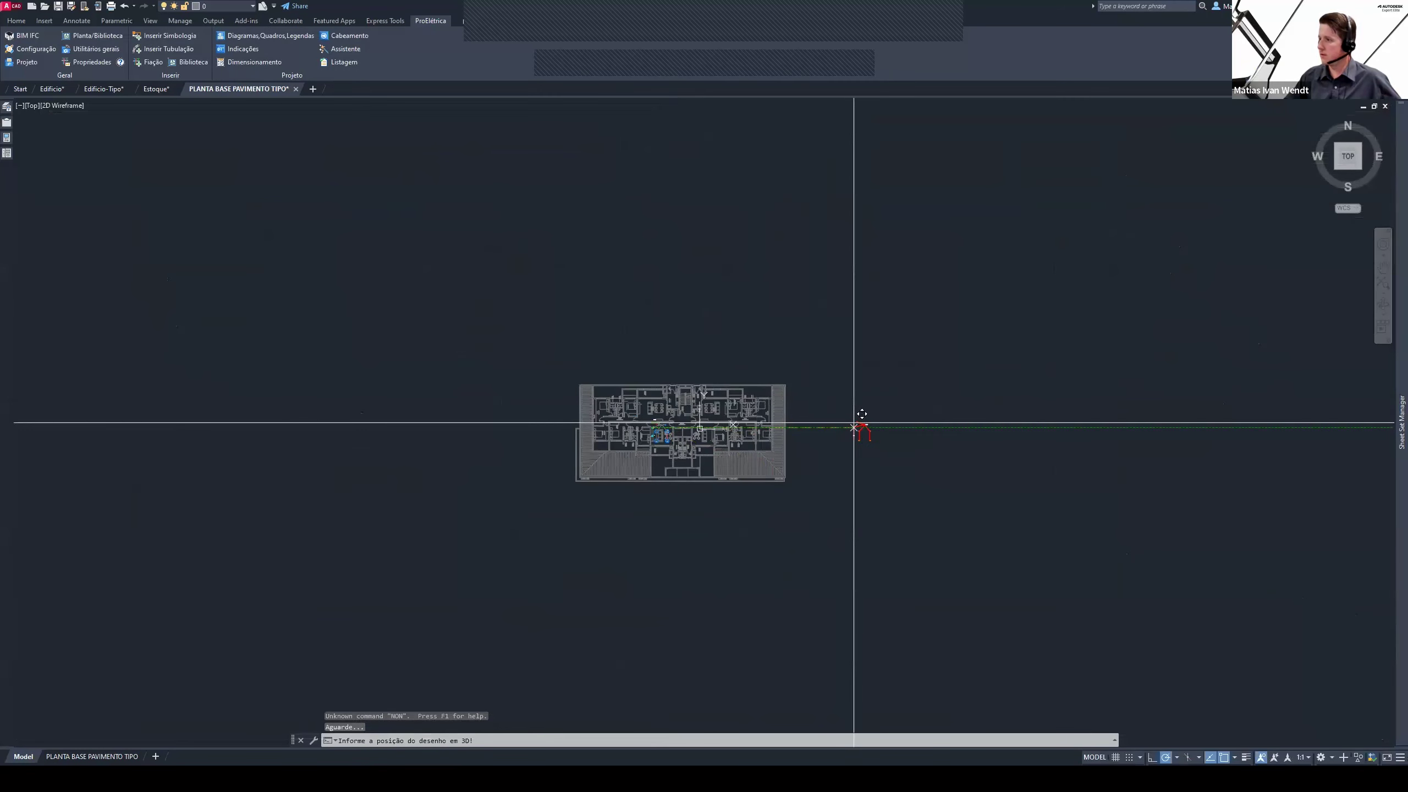
{"action": "scroll", "coordinate": [1071, 310], "scroll_direction": "up", "scroll_amount": 6}
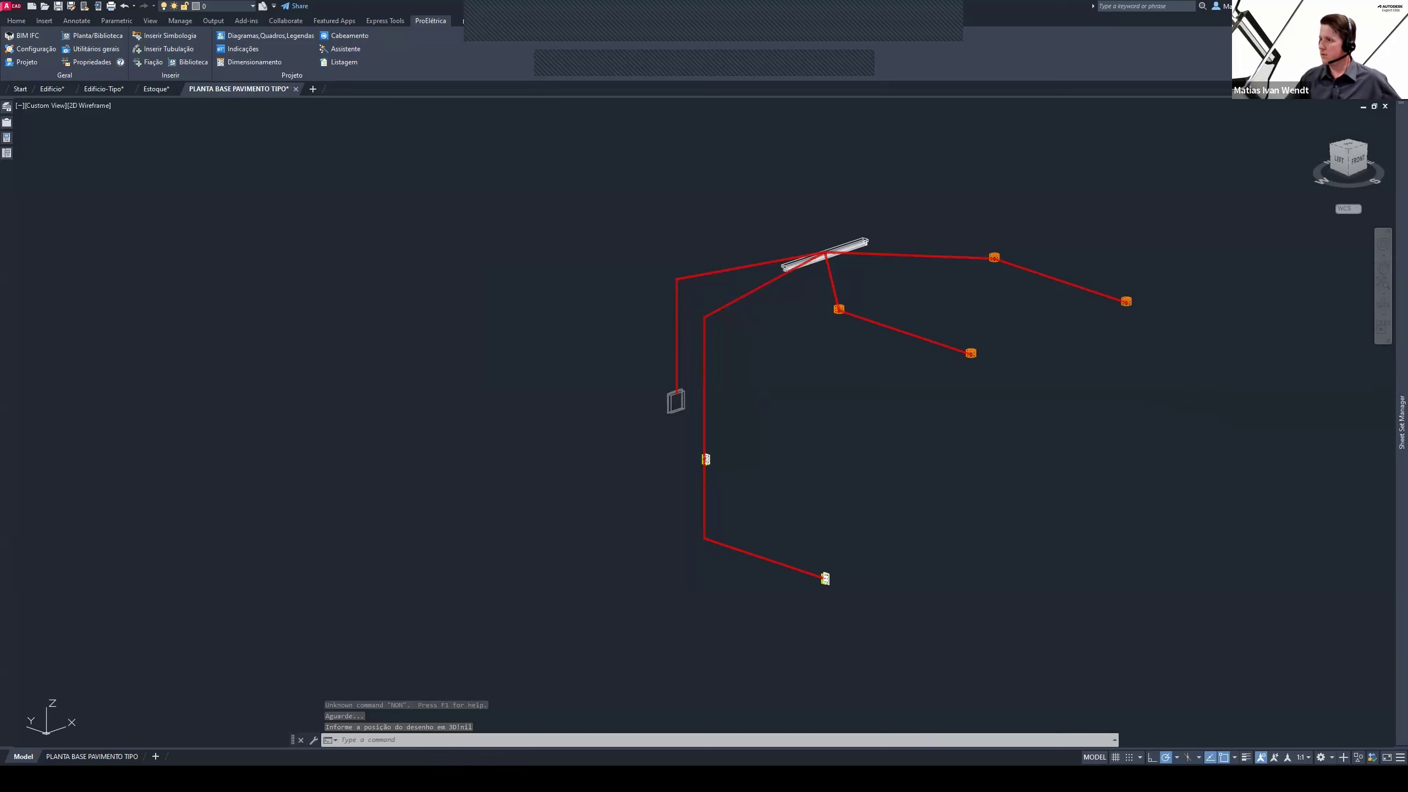
{"action": "middle_click_drag", "start_coordinate": [837, 371], "coordinate": [848, 371], "text": "shift"}
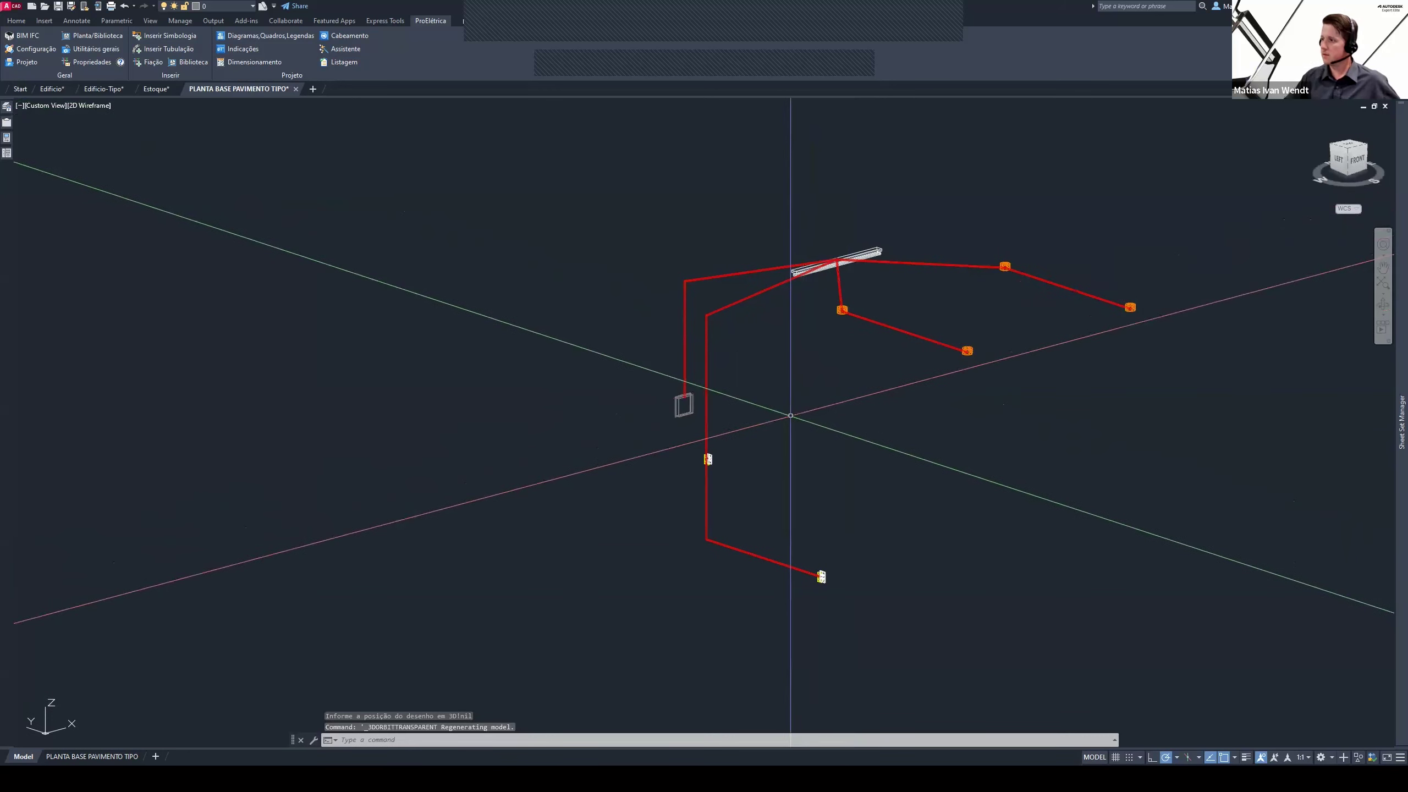
{"action": "middle_click_drag", "start_coordinate": [791, 416], "coordinate": [629, 399], "text": "shift"}
{"action": "scroll", "coordinate": [742, 572], "scroll_direction": "up", "scroll_amount": 5}
{"action": "scroll", "coordinate": [742, 572], "scroll_direction": "up", "scroll_amount": 5}
{"action": "middle_click_drag", "start_coordinate": [933, 606], "coordinate": [770, 472]}
{"action": "middle_click_drag", "start_coordinate": [676, 487], "coordinate": [651, 518], "text": "shift"}
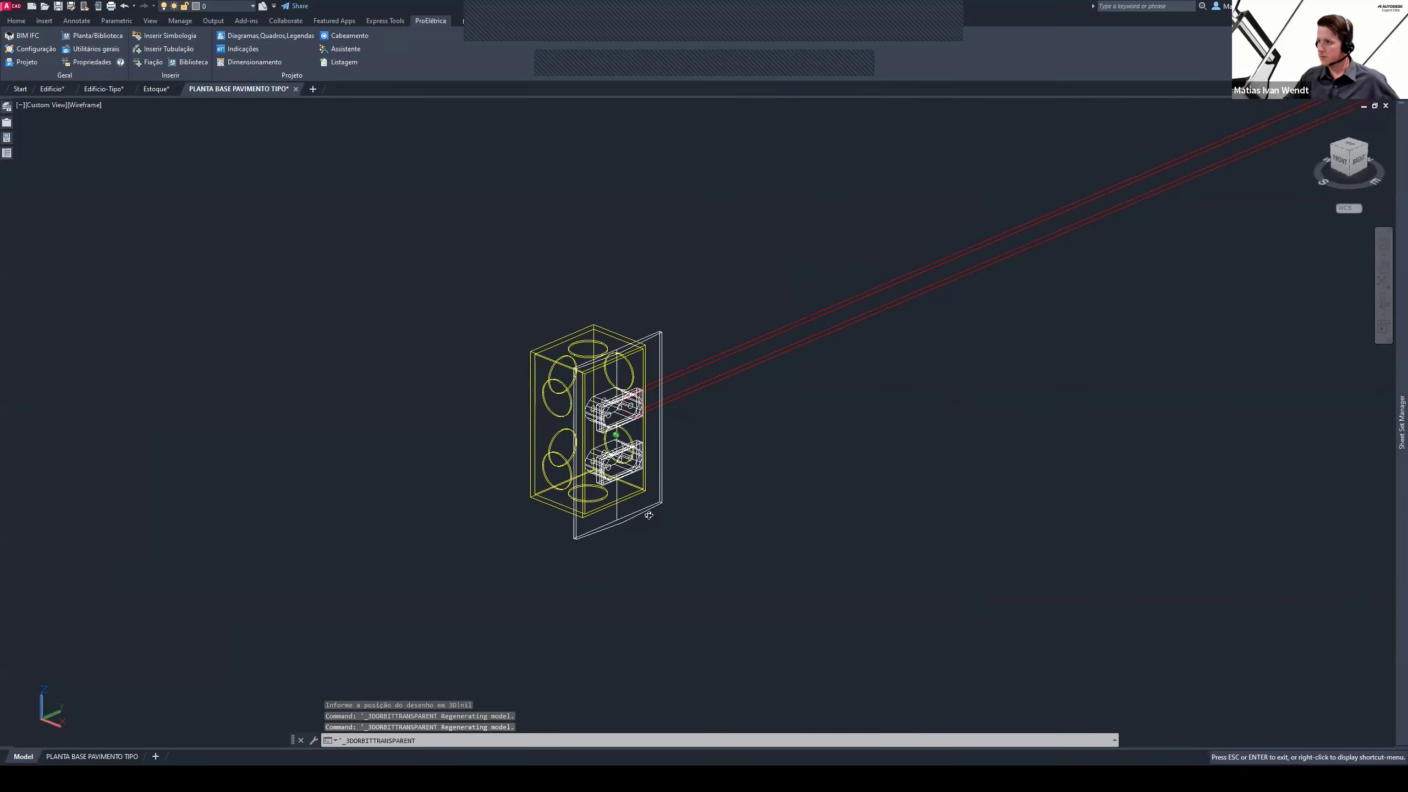
Zoom and pan across the 3D model to inspect the other outlet boxes
{"action": "scroll", "coordinate": [845, 415], "scroll_direction": "down", "scroll_amount": 5}
{"action": "scroll", "coordinate": [845, 415], "scroll_direction": "down", "scroll_amount": 3}
{"action": "scroll", "coordinate": [776, 332], "scroll_direction": "up", "scroll_amount": 10}
{"action": "middle_click_drag", "start_coordinate": [776, 332], "coordinate": [819, 300]}
{"action": "scroll", "coordinate": [820, 301], "scroll_direction": "down", "scroll_amount": 3}
{"action": "scroll", "coordinate": [804, 396], "scroll_direction": "down", "scroll_amount": 3}
{"action": "middle_click_drag", "start_coordinate": [889, 346], "coordinate": [839, 384]}
{"action": "scroll", "coordinate": [776, 308], "scroll_direction": "up", "scroll_amount": 8}
{"action": "scroll", "coordinate": [776, 308], "scroll_direction": "down", "scroll_amount": 6}
{"action": "scroll", "coordinate": [773, 314], "scroll_direction": "down", "scroll_amount": 2}
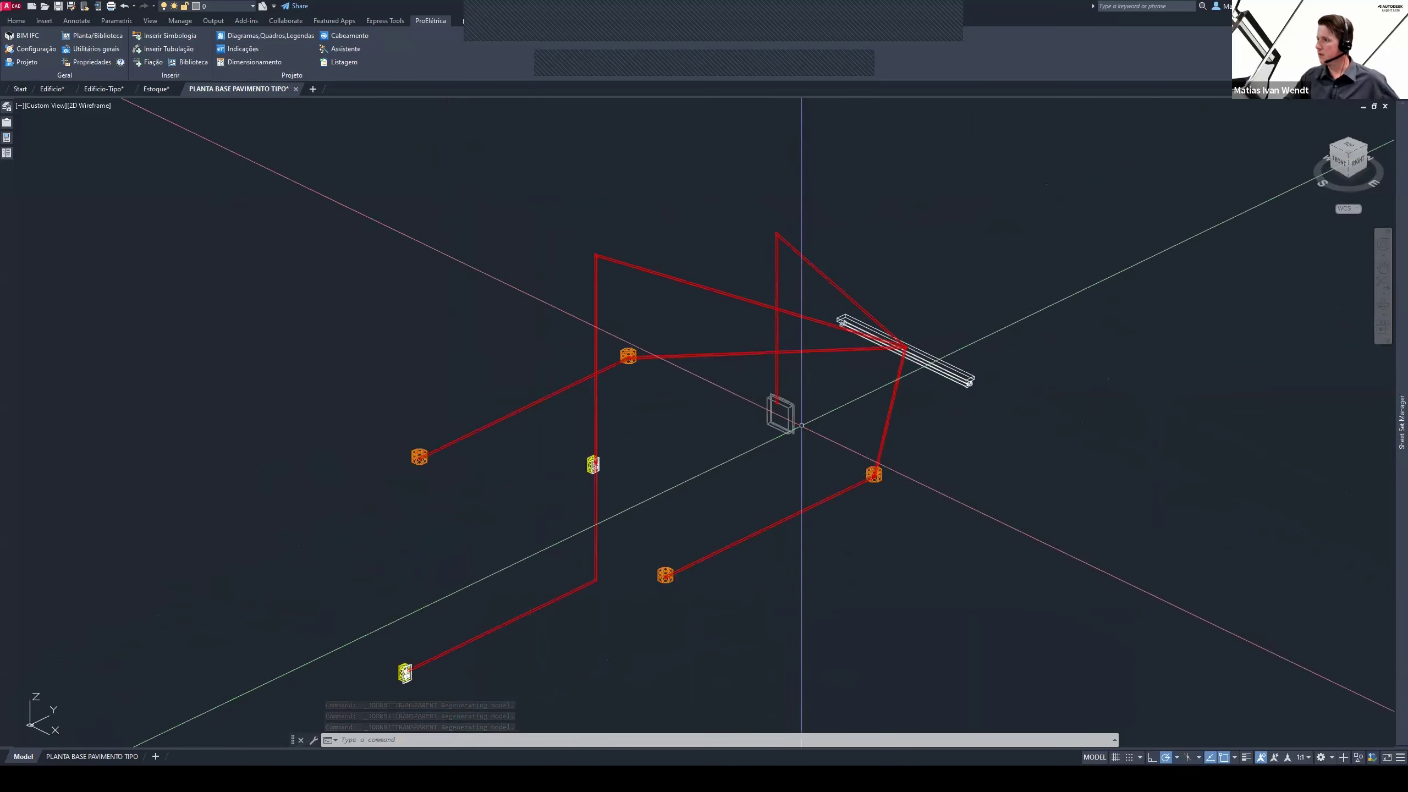
{"action": "scroll", "coordinate": [779, 410], "scroll_direction": "up", "scroll_amount": 4}
{"action": "scroll", "coordinate": [776, 388], "scroll_direction": "up", "scroll_amount": 3}
{"action": "scroll", "coordinate": [763, 350], "scroll_direction": "up", "scroll_amount": 1}
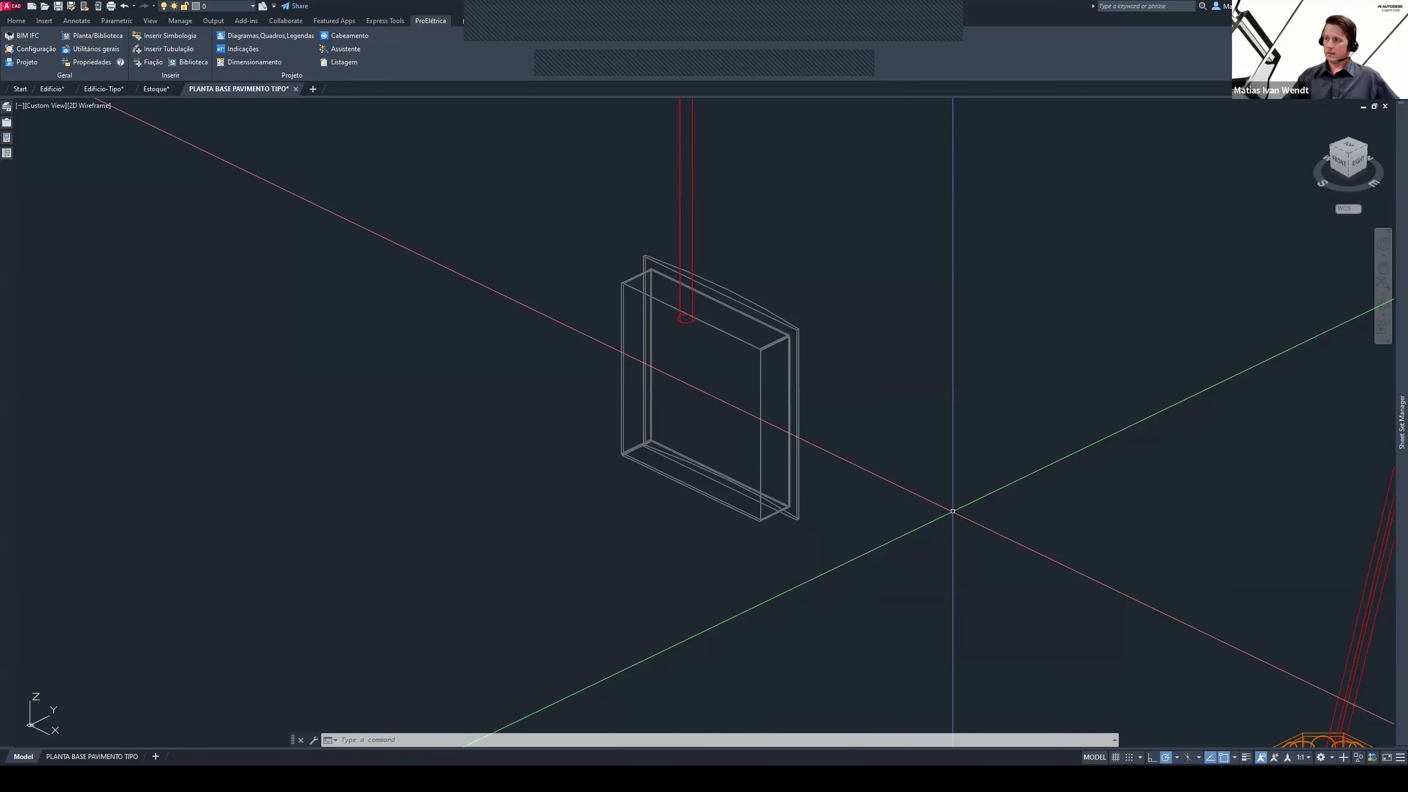
{"action": "scroll", "coordinate": [952, 511], "scroll_direction": "down", "scroll_amount": 5}
{"action": "scroll", "coordinate": [915, 466], "scroll_direction": "down", "scroll_amount": 2}
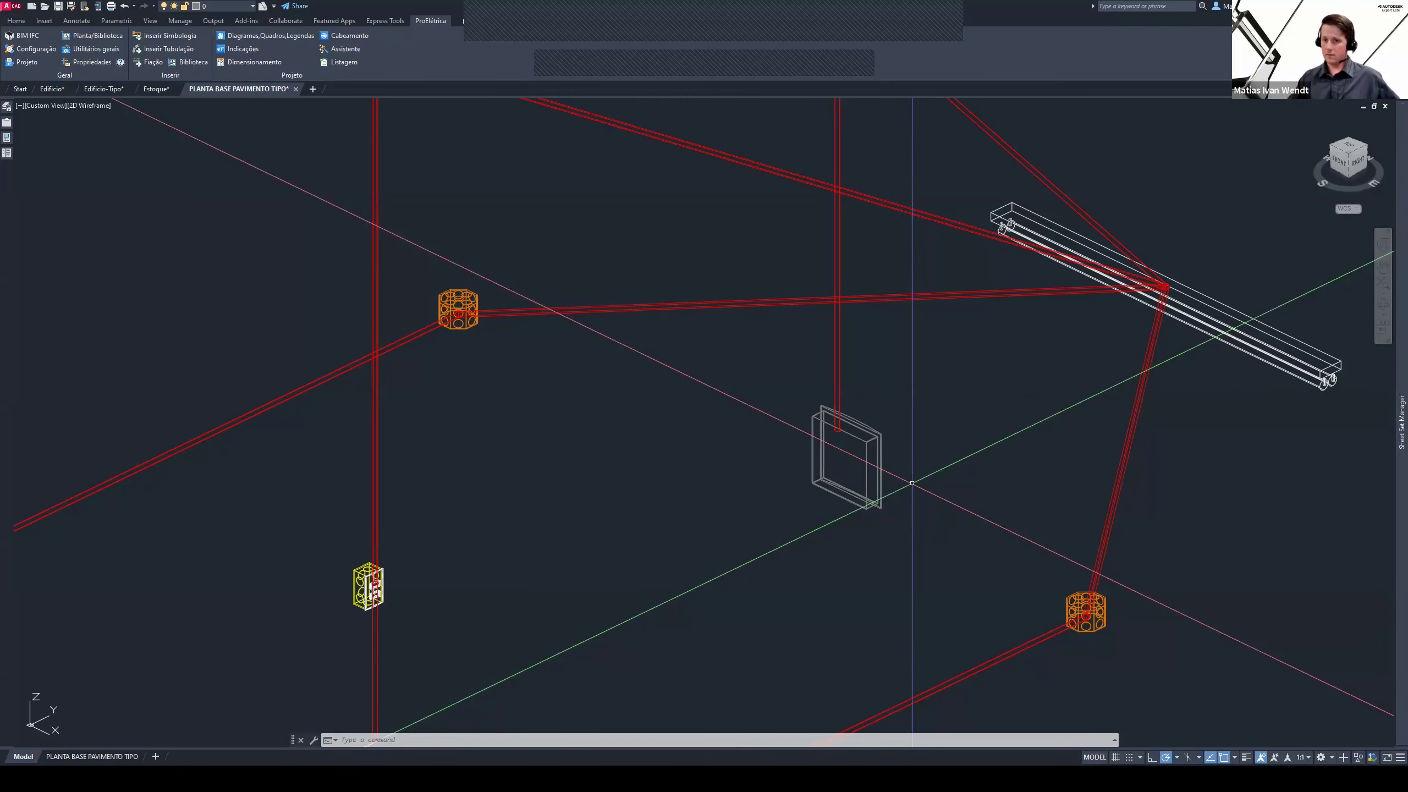
{"action": "scroll", "coordinate": [912, 483], "scroll_direction": "down", "scroll_amount": 6}
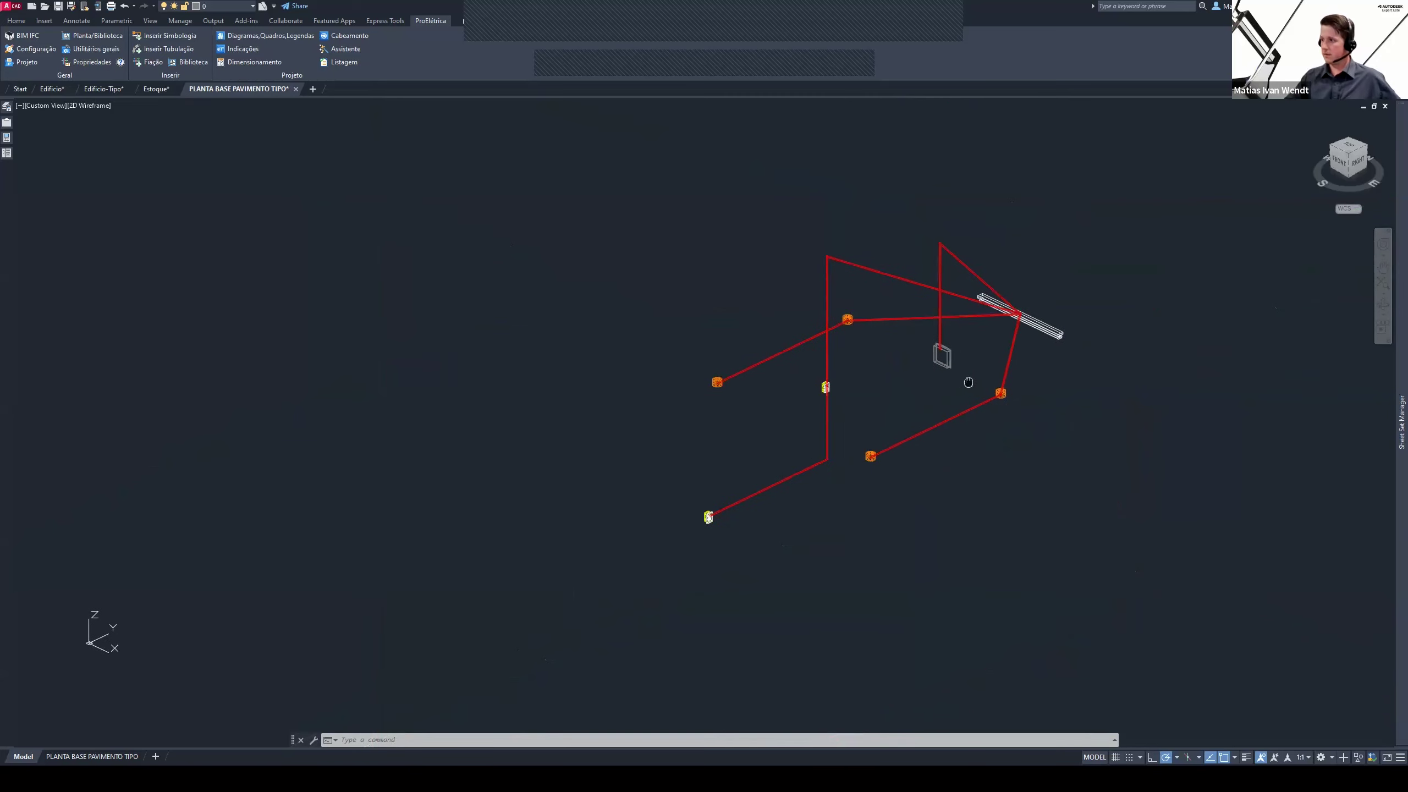
Orbit around the conduit model to view the wiring from the front
{"action": "mouse_move", "coordinate": [858, 411]}
{"action": "middle_mouse_down", "text": "shift"}
{"action": "mouse_move", "coordinate": [967, 456]}
{"action": "mouse_move", "coordinate": [1059, 408]}
{"action": "mouse_move", "coordinate": [1184, 455]}
{"action": "middle_mouse_up", "text": "shift"}
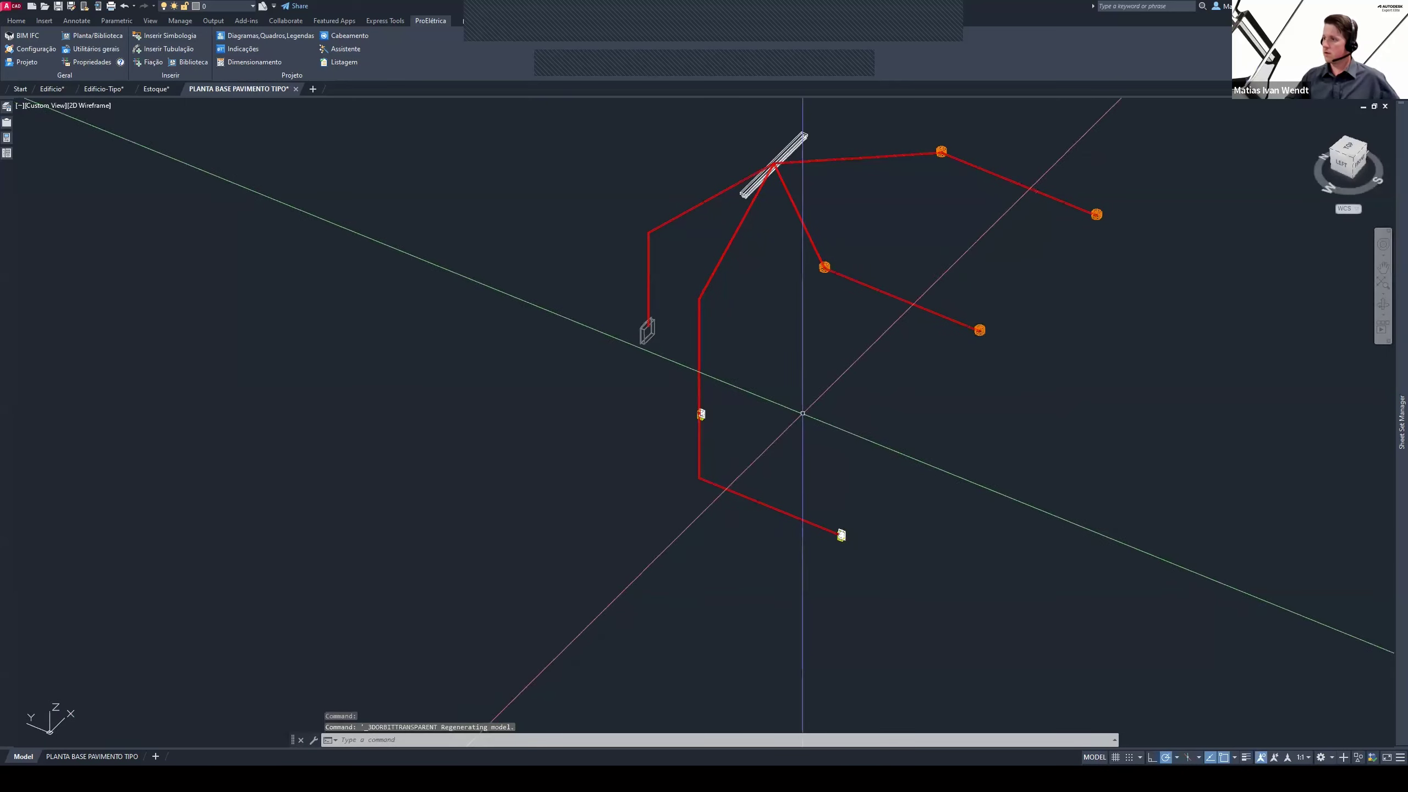
{"action": "middle_click_drag", "start_coordinate": [801, 409], "coordinate": [711, 453]}
{"action": "middle_click_drag", "start_coordinate": [776, 404], "coordinate": [817, 383]}
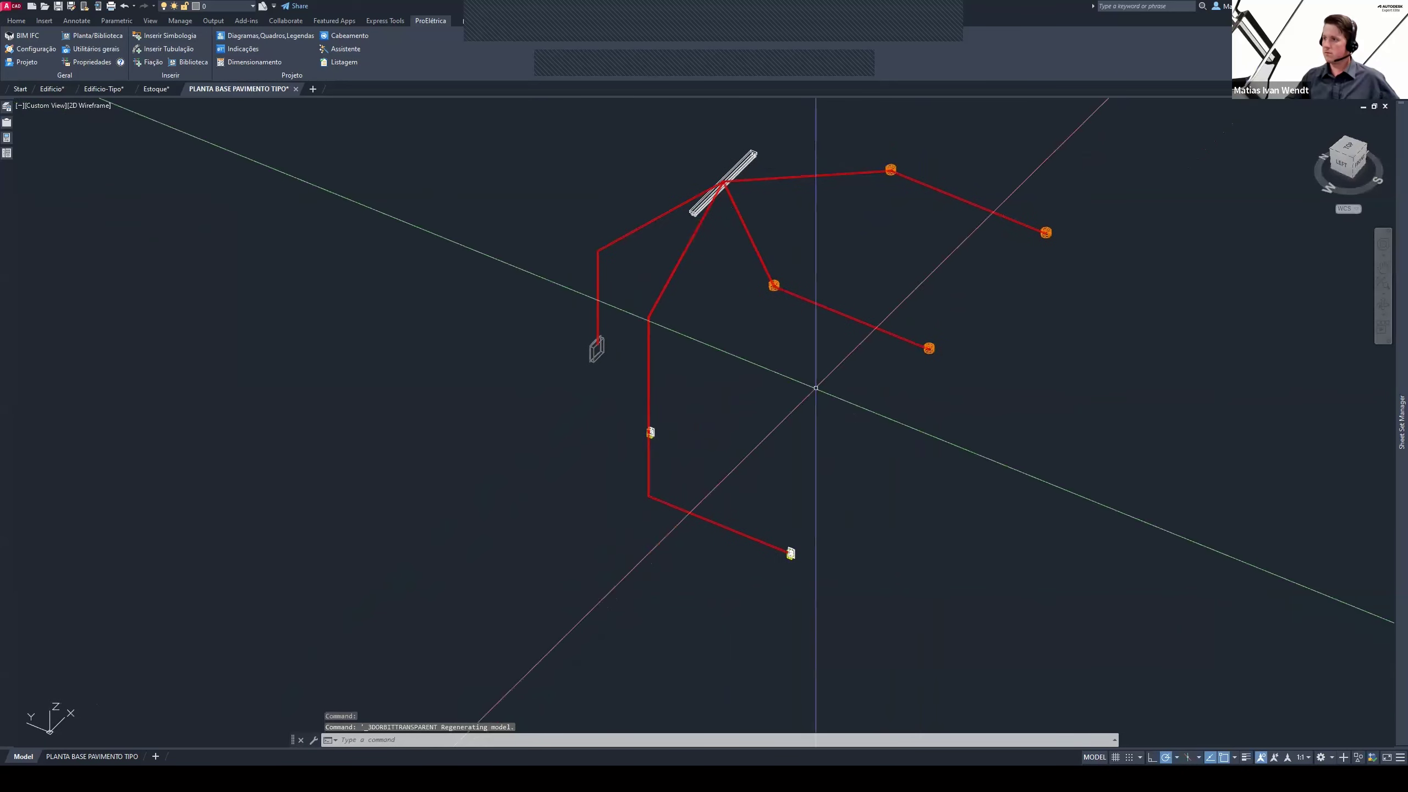
{"action": "middle_click_drag", "start_coordinate": [819, 445], "coordinate": [874, 439], "text": "shift"}
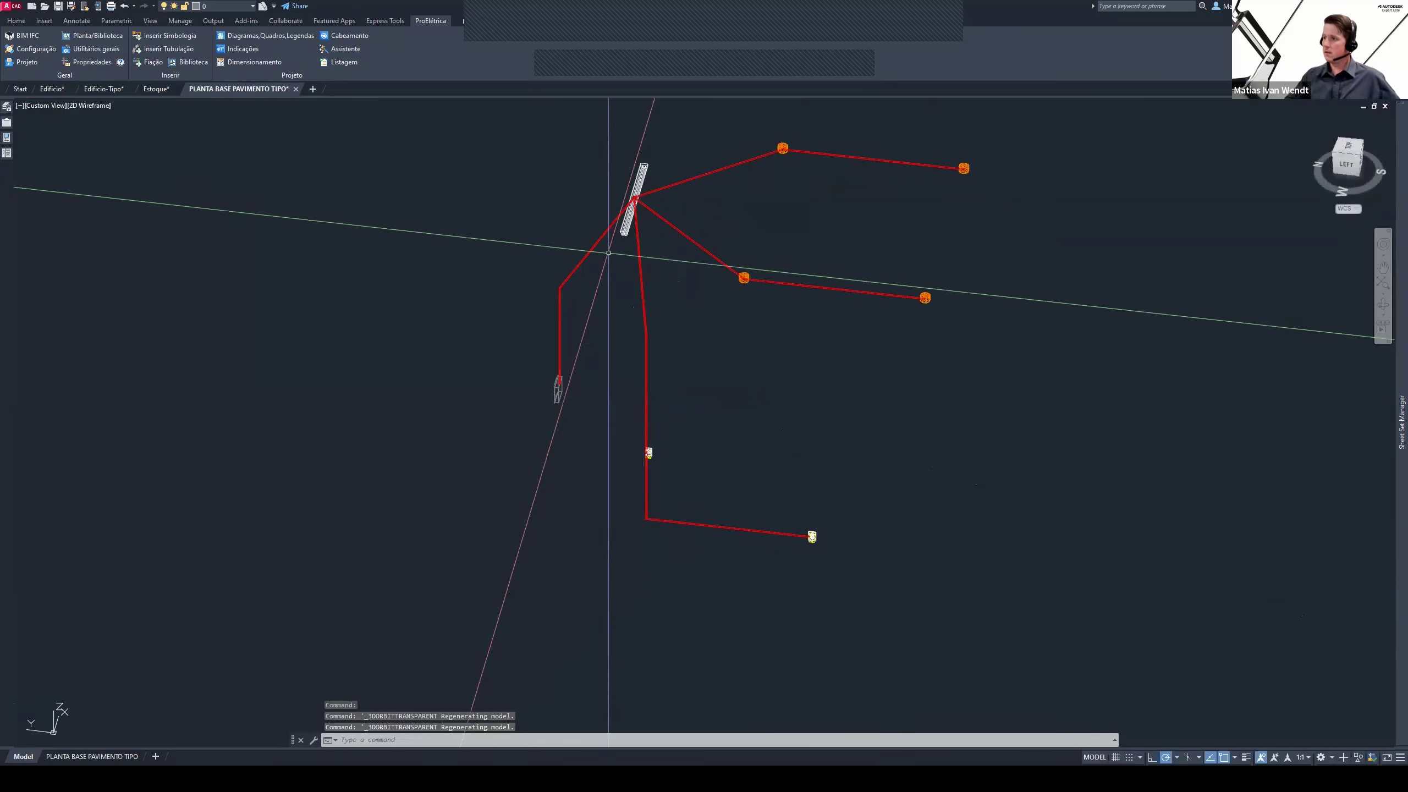
{"action": "mouse_move", "coordinate": [596, 262]}
{"action": "middle_mouse_down", "text": "shift"}
{"action": "mouse_move", "coordinate": [716, 429]}
{"action": "mouse_move", "coordinate": [660, 431]}
{"action": "middle_mouse_up", "text": "shift"}
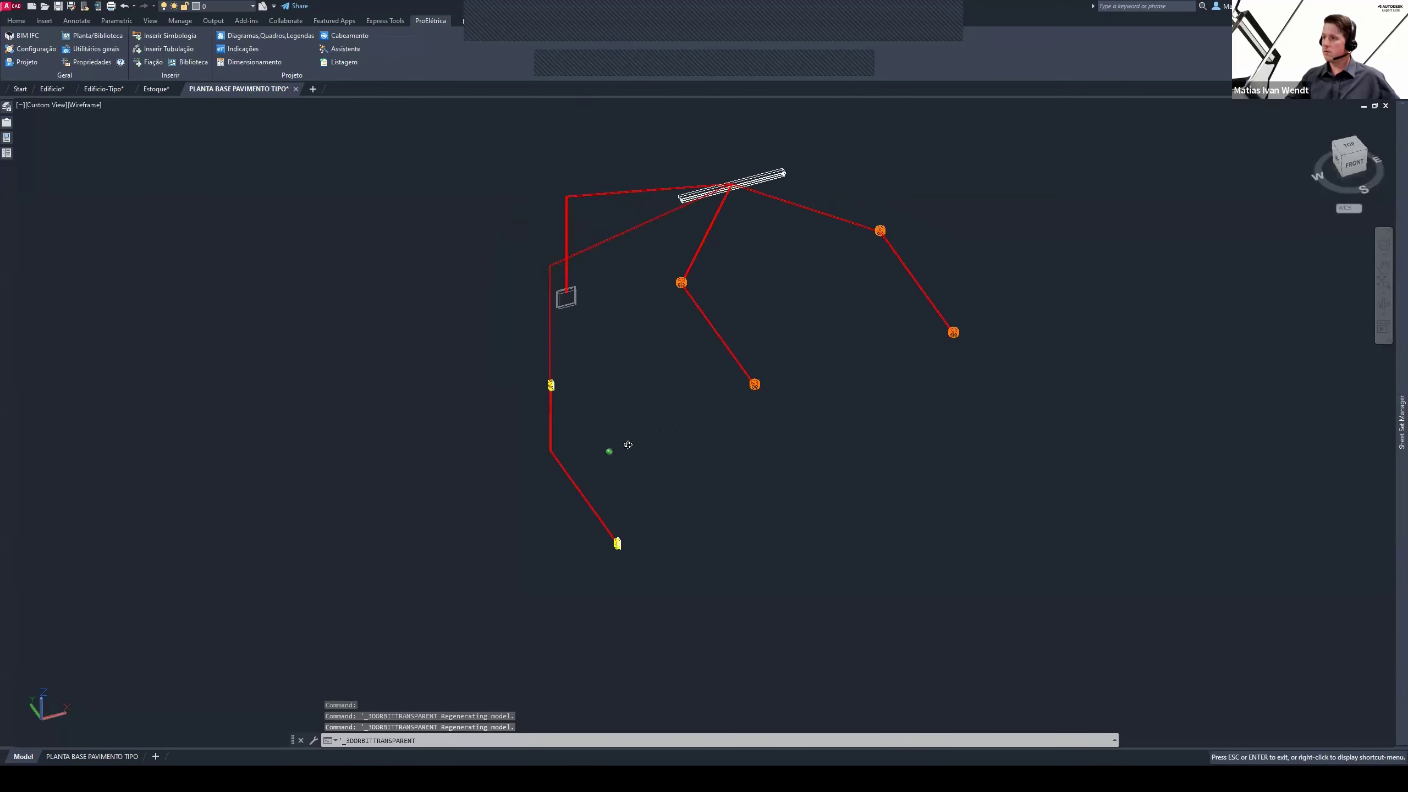
{"action": "scroll", "coordinate": [632, 355], "scroll_direction": "down", "scroll_amount": 5}
{"action": "scroll", "coordinate": [731, 332], "scroll_direction": "down", "scroll_amount": 3}
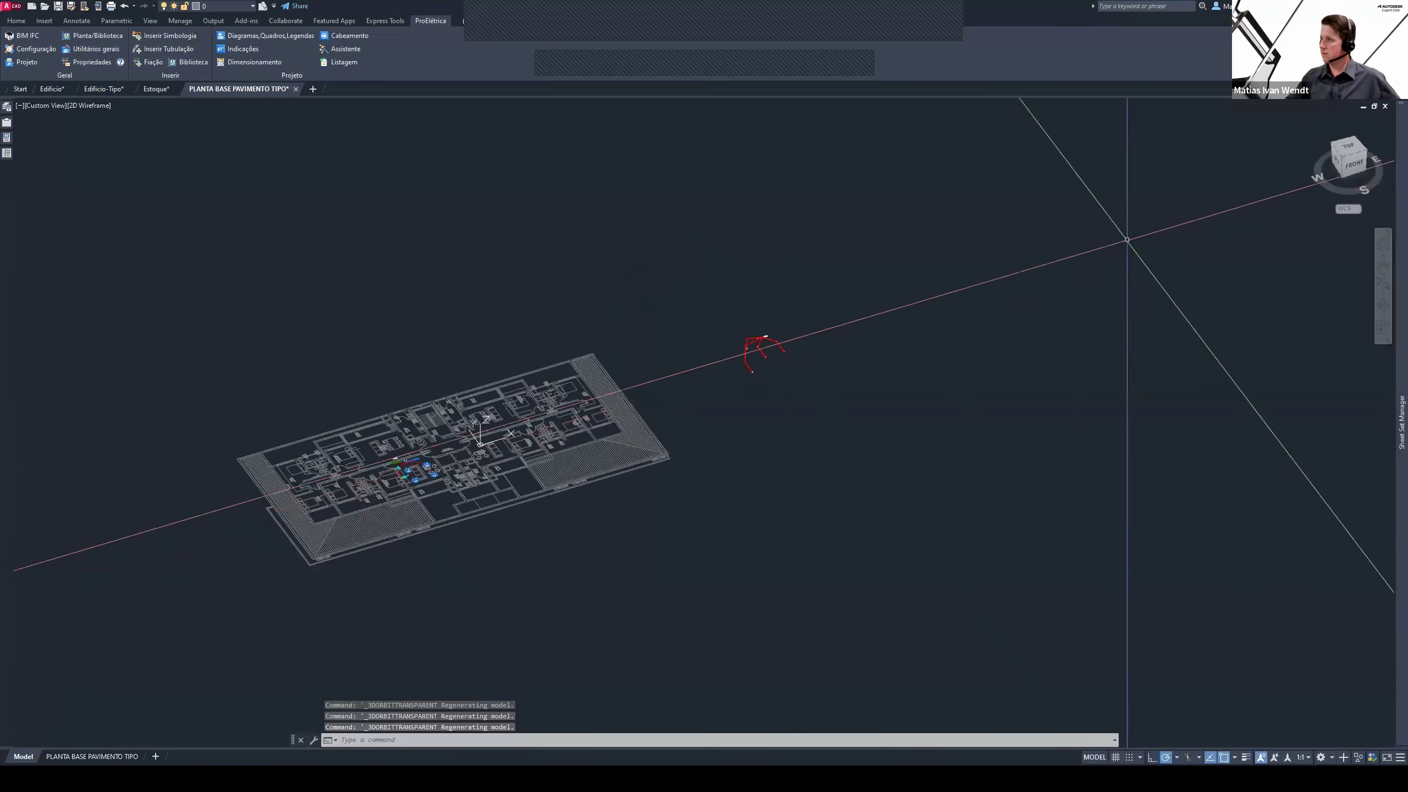
Return to the TOP view and zoom back to panel CD001 on the plan
{"action": "left_click", "coordinate": [1342, 151]}
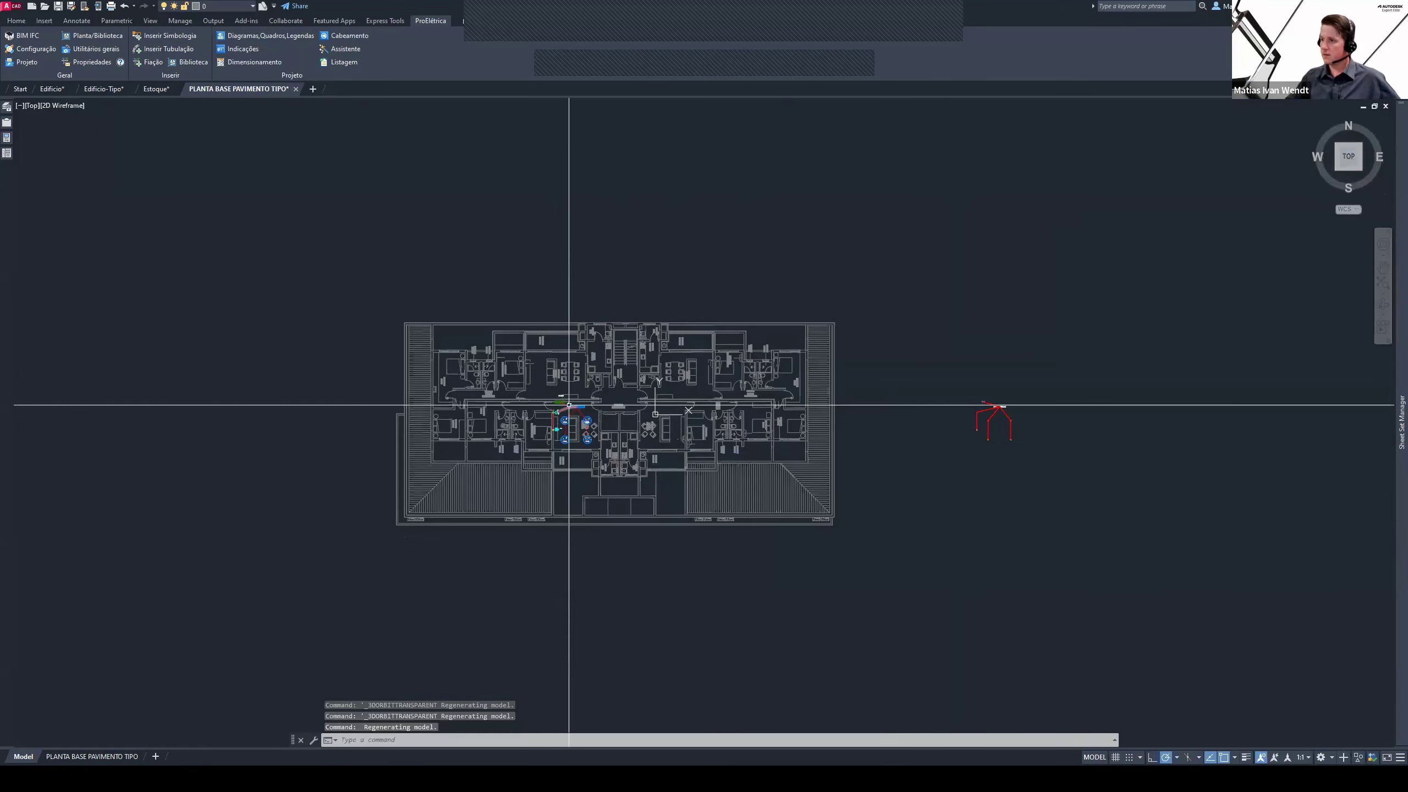
{"action": "scroll", "coordinate": [565, 401], "scroll_direction": "up", "scroll_amount": 2}
{"action": "scroll", "coordinate": [548, 415], "scroll_direction": "up", "scroll_amount": 5}
{"action": "left_click", "coordinate": [456, 287]}
Open CD001's panel and circuit data, and review circuit 1's edit and phase settings
{"action": "double_click", "coordinate": [474, 285]}
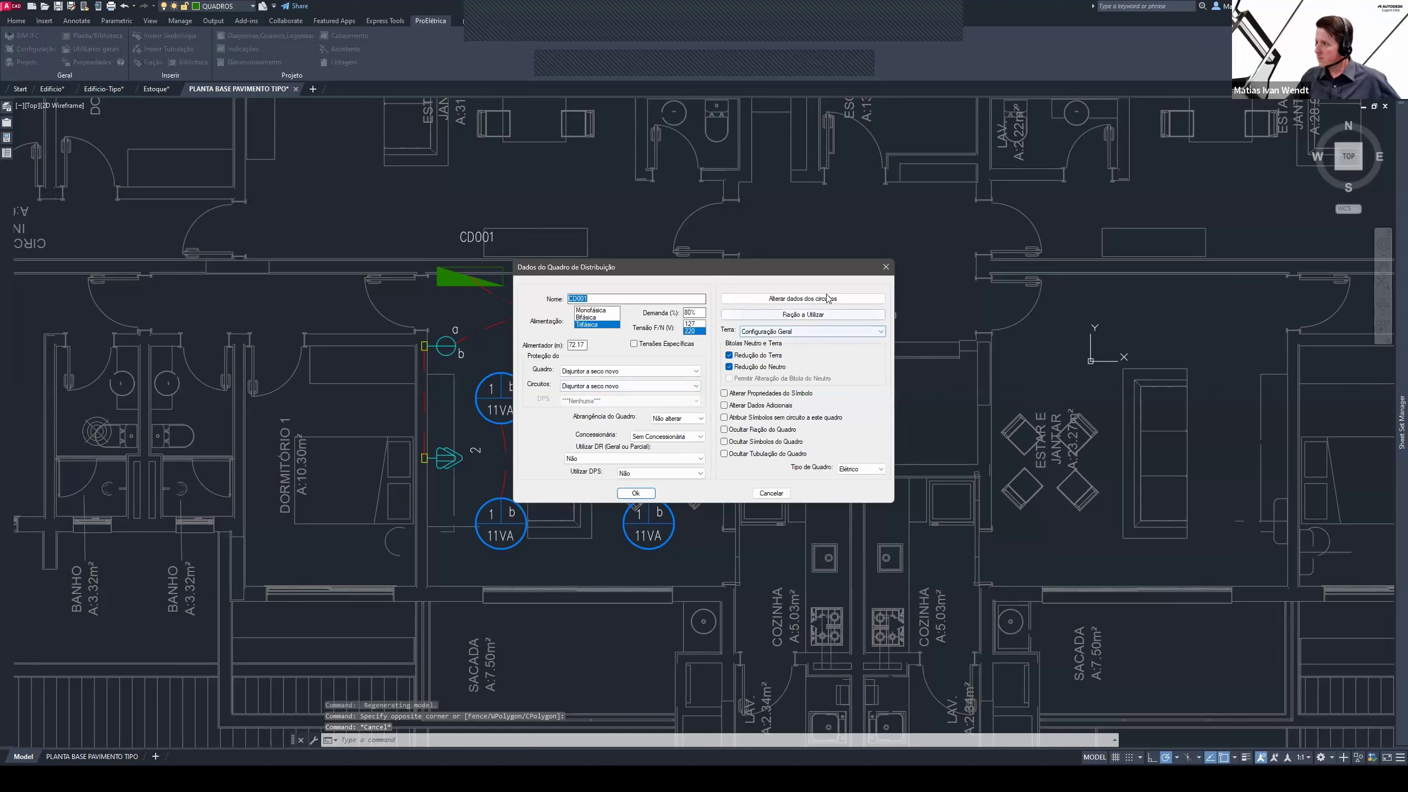
{"action": "left_click", "coordinate": [813, 299]}
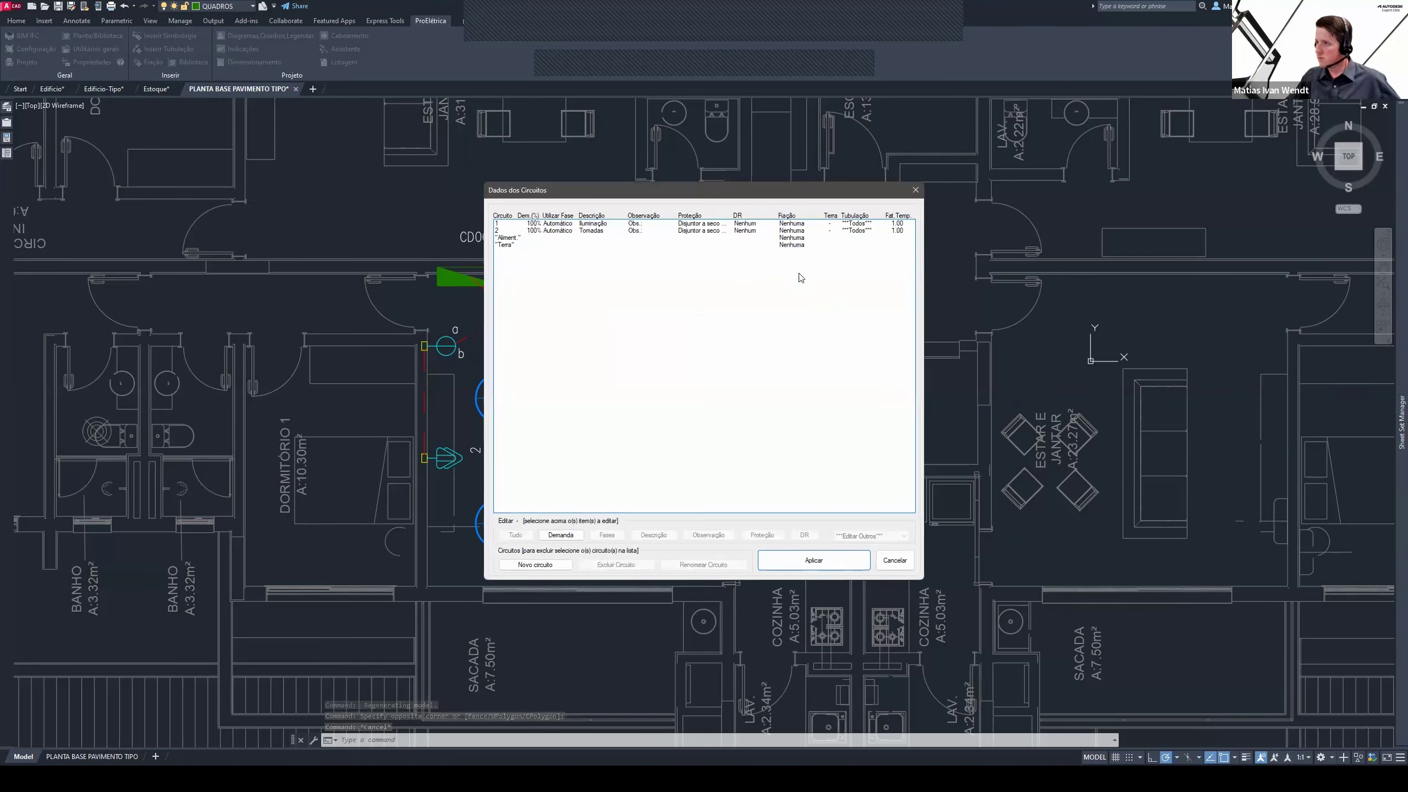
{"action": "left_click_drag", "start_coordinate": [573, 188], "coordinate": [474, 227]}
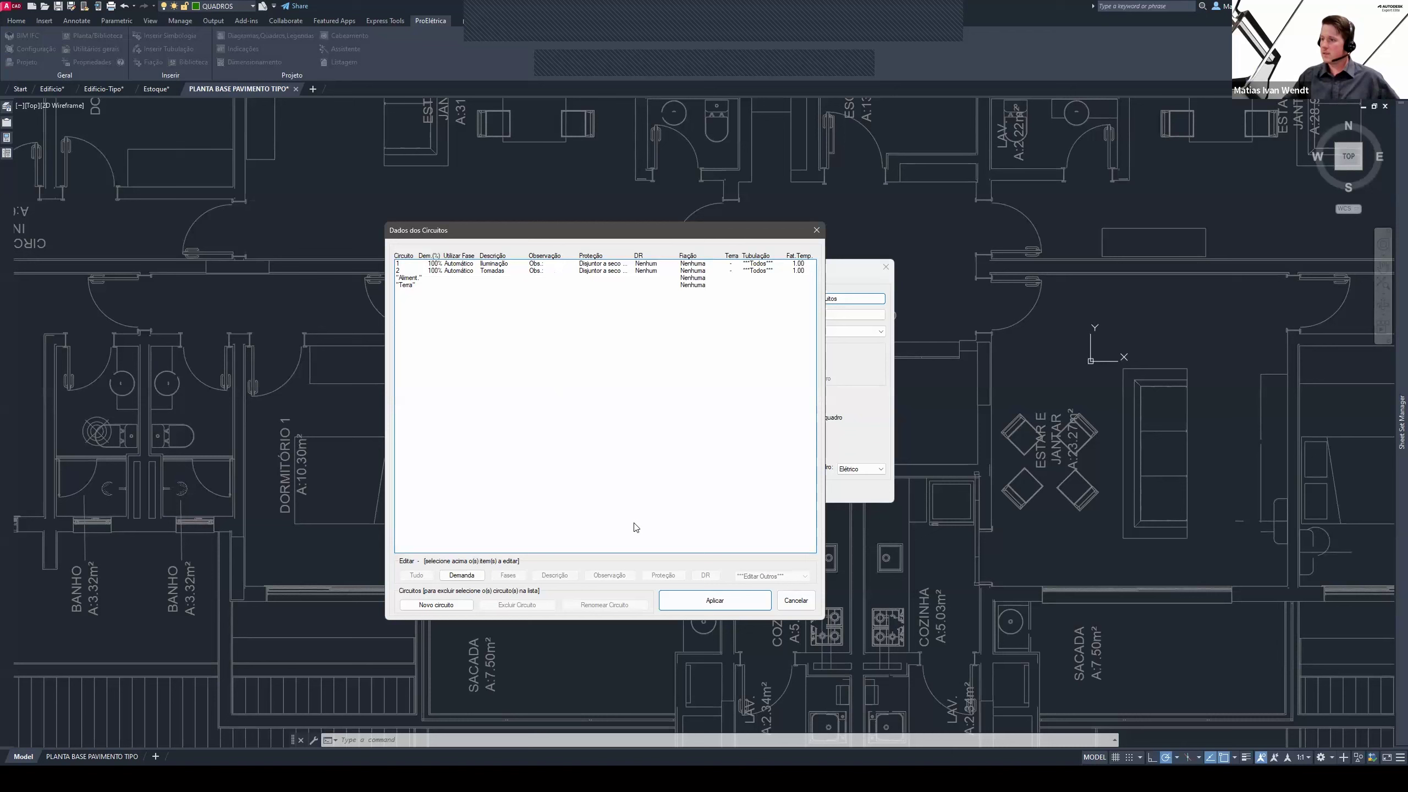
{"action": "left_click", "coordinate": [501, 264]}
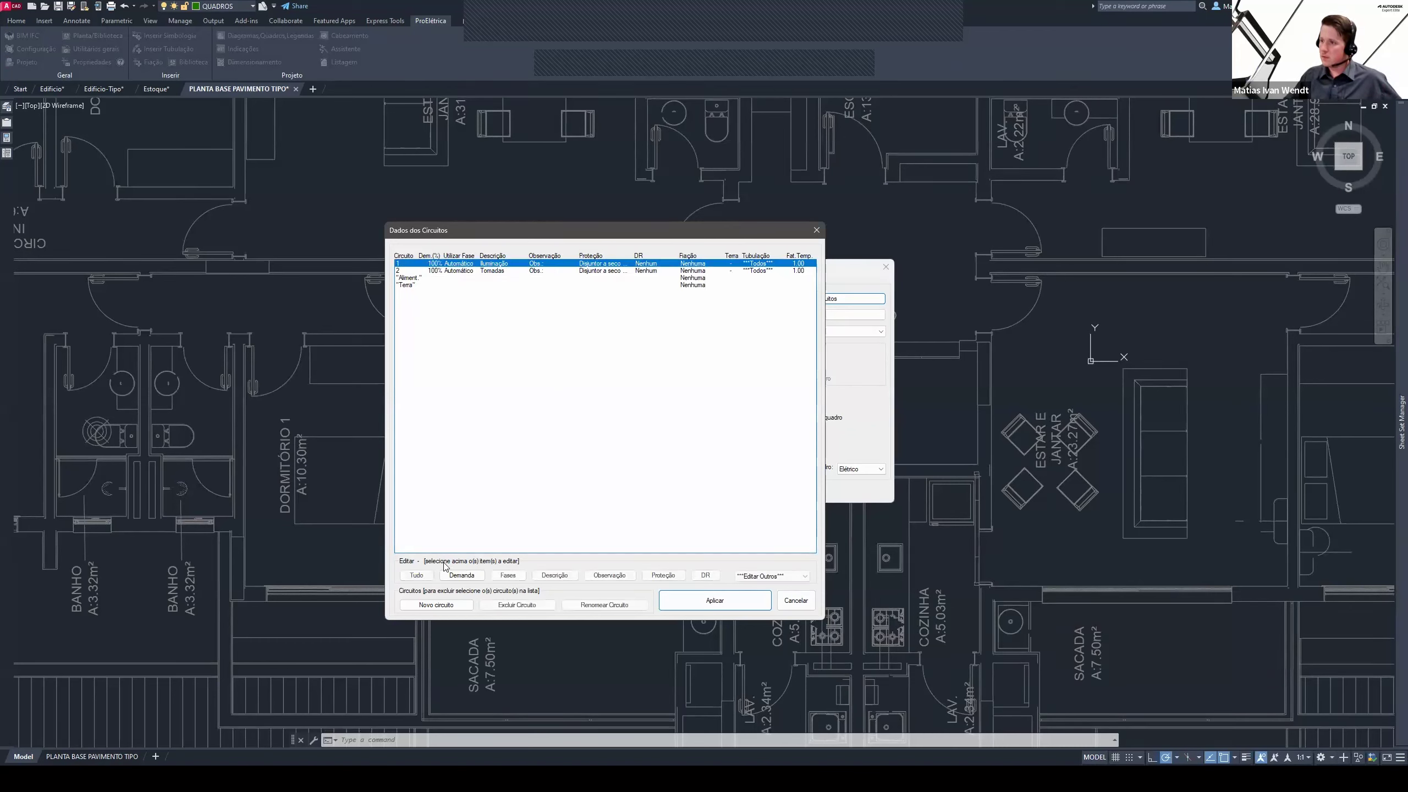
{"action": "left_click", "coordinate": [417, 575]}
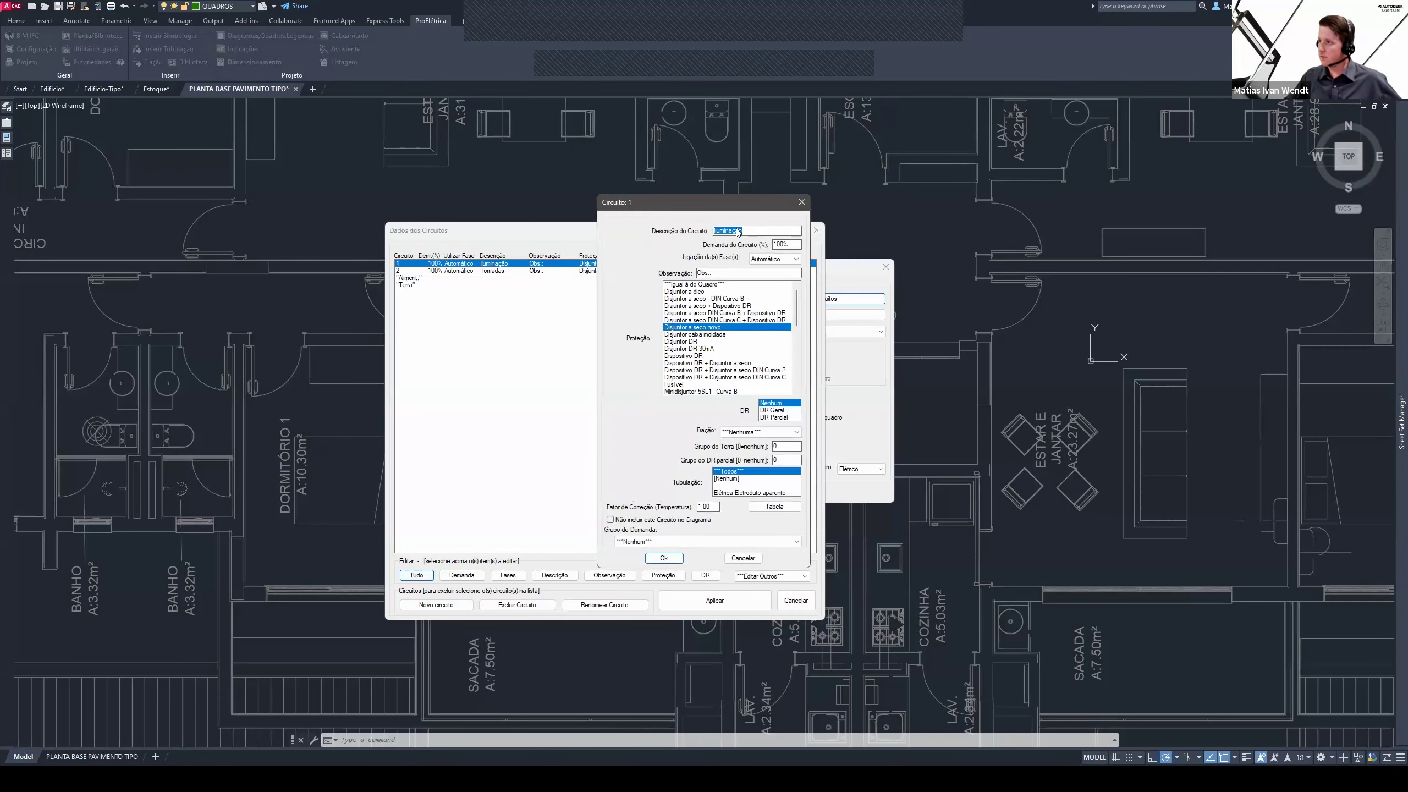
{"action": "left_click", "coordinate": [743, 558]}
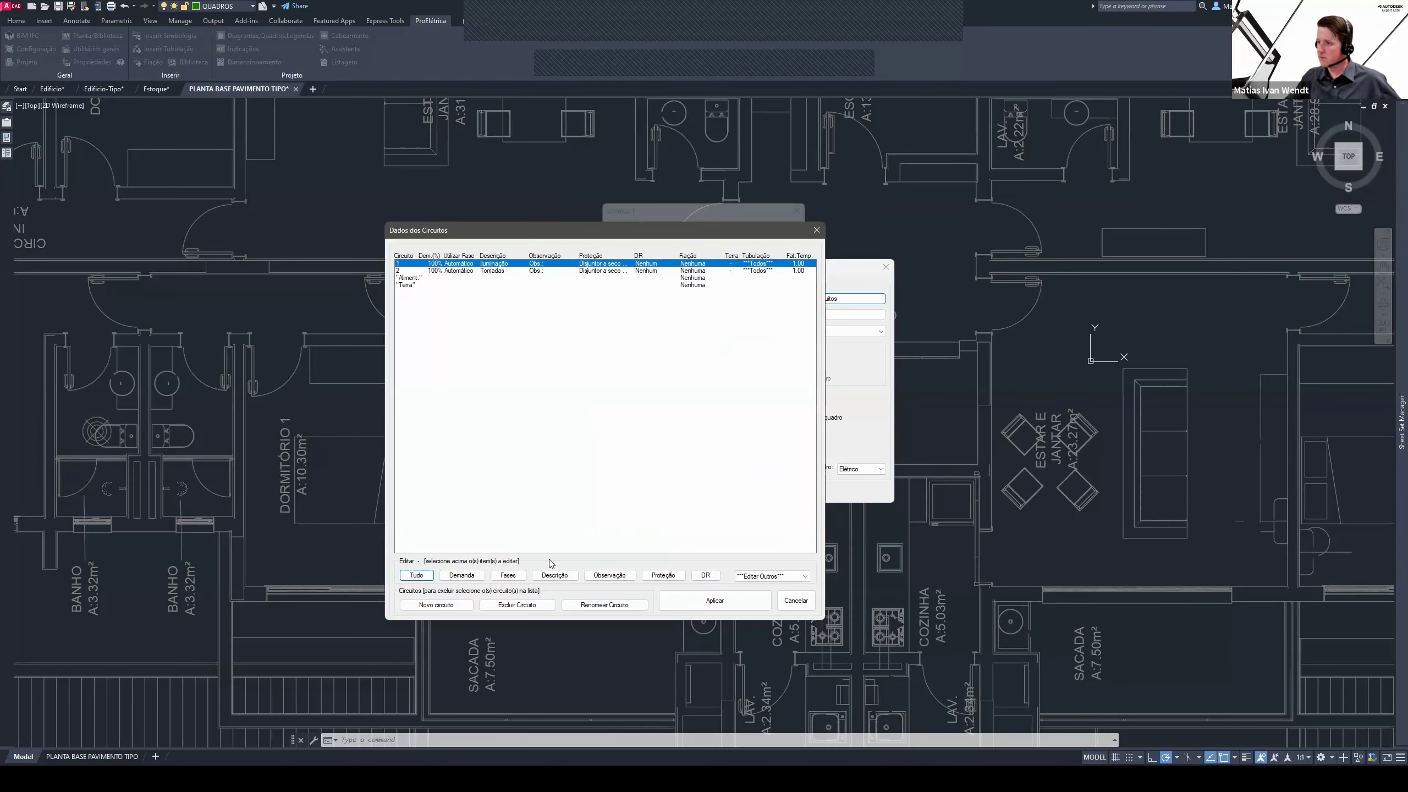
{"action": "left_click", "coordinate": [505, 579]}
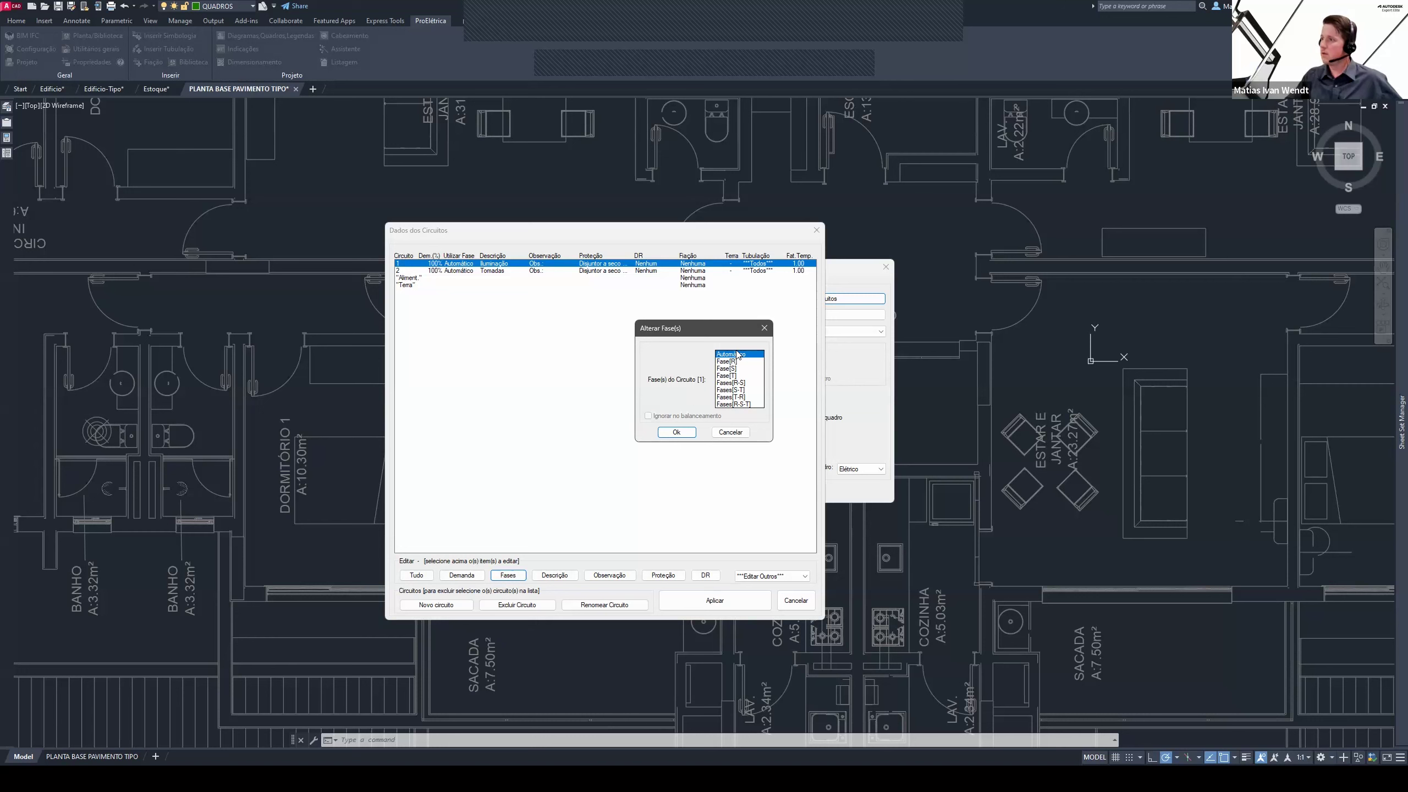
{"action": "left_click", "coordinate": [692, 432]}
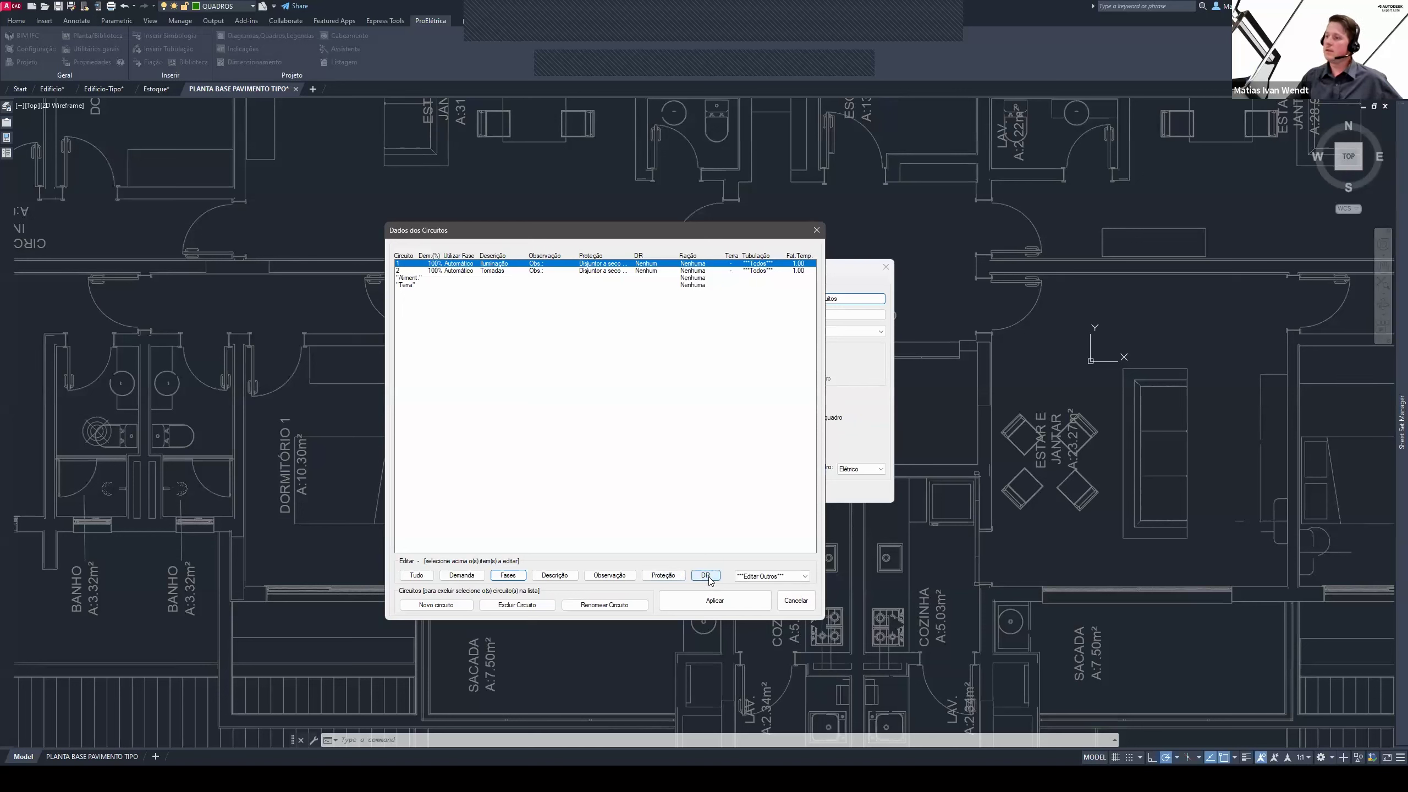
Apply DR Geral protection from circuit 2, then cancel both CD001 data dialogs
{"action": "left_click", "coordinate": [460, 271]}
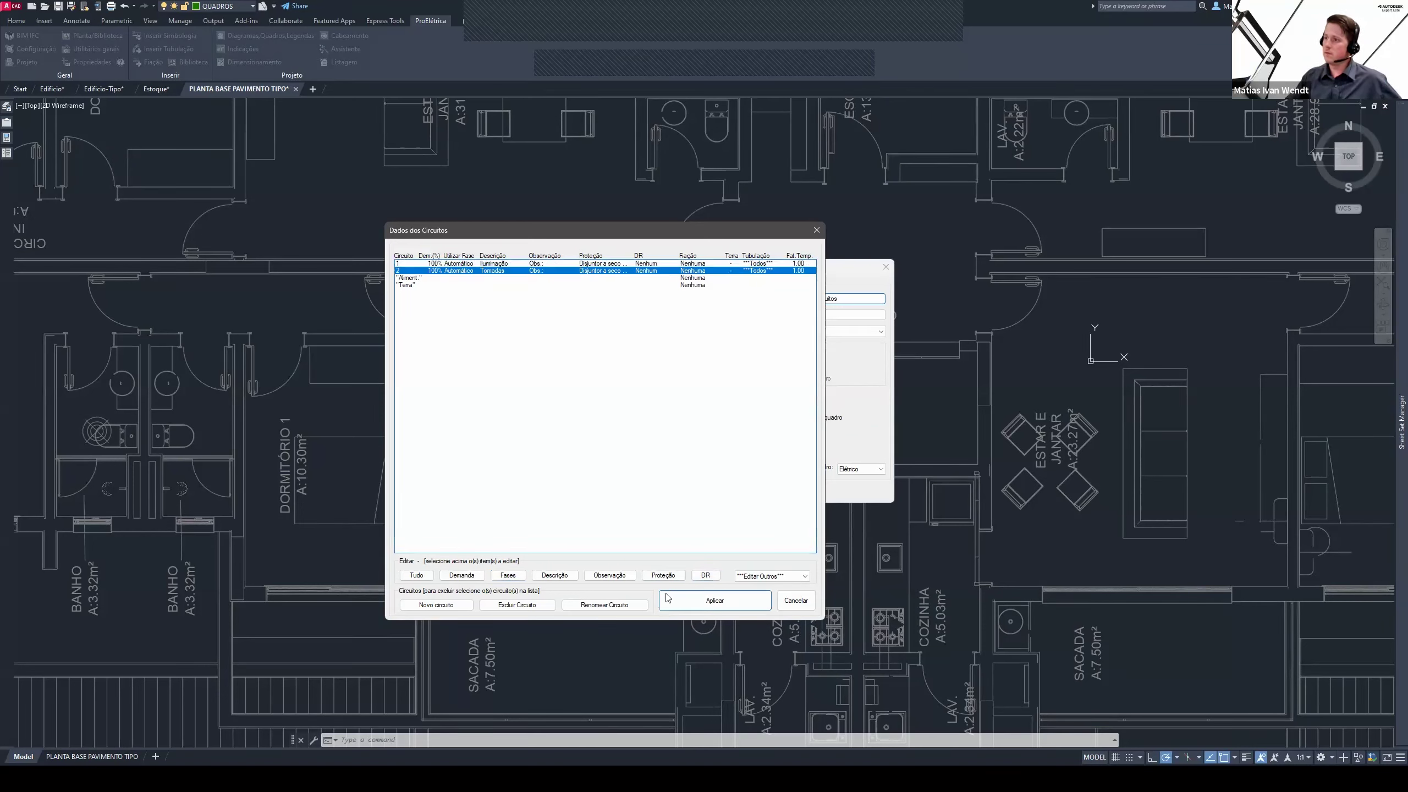
{"action": "left_click", "coordinate": [709, 578]}
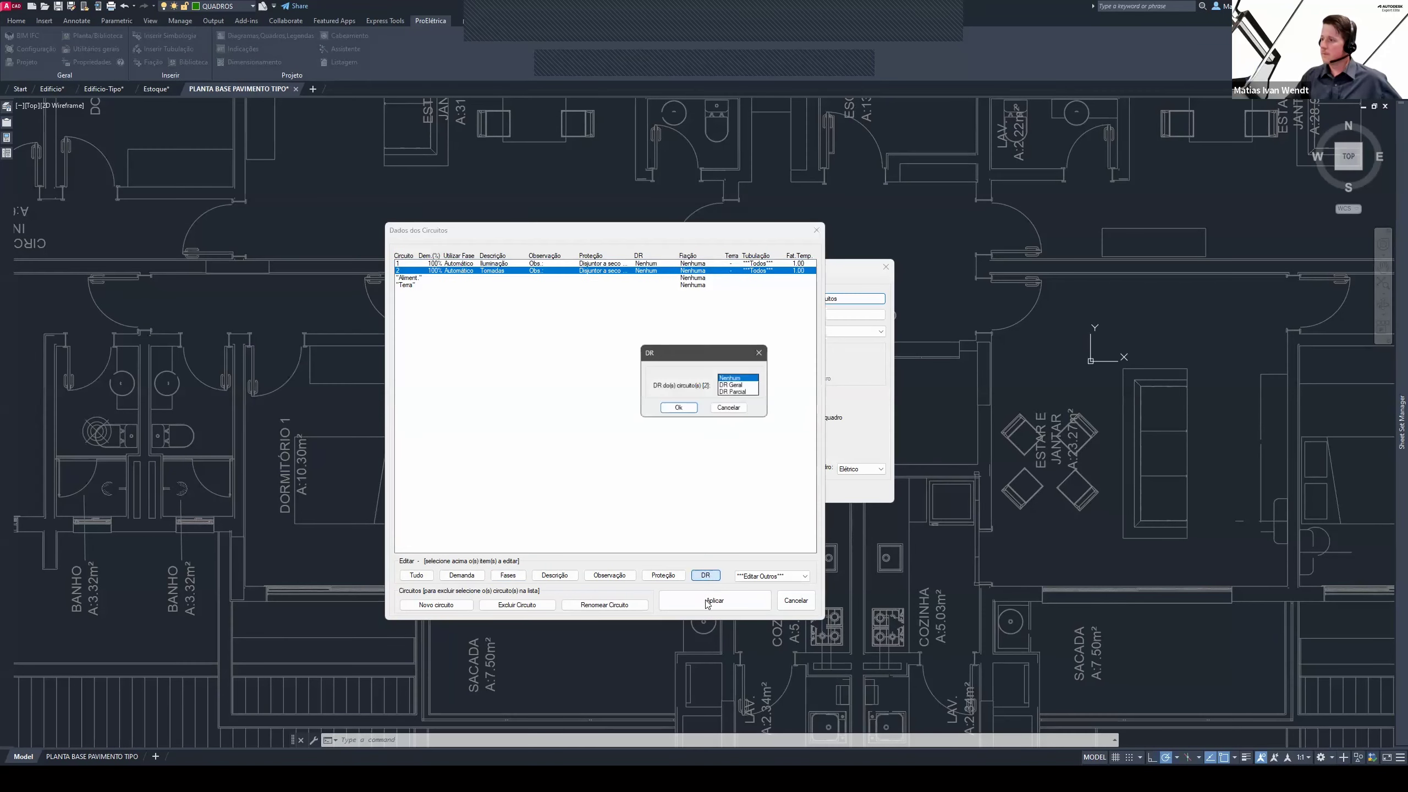
{"action": "left_click", "coordinate": [742, 392]}
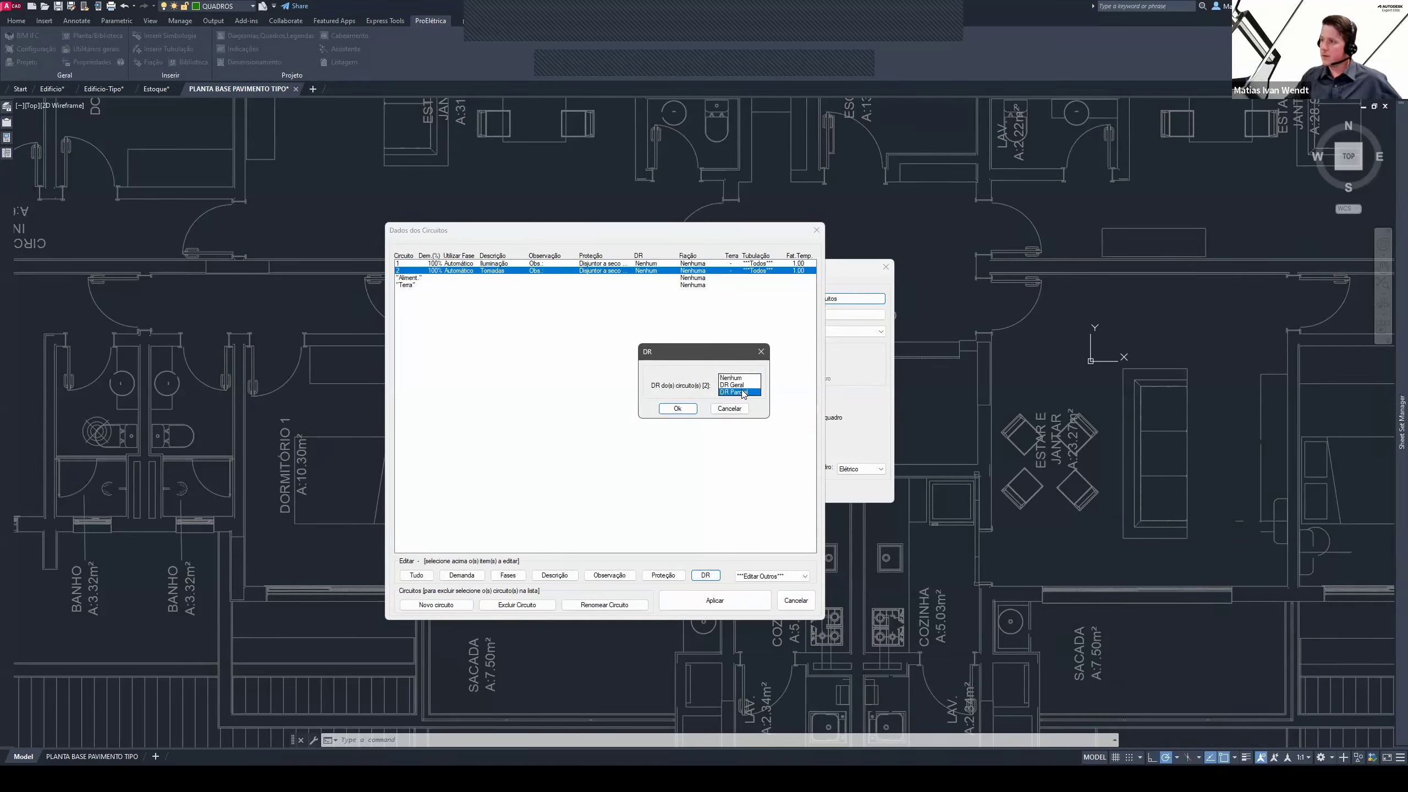
{"action": "left_click", "coordinate": [740, 385]}
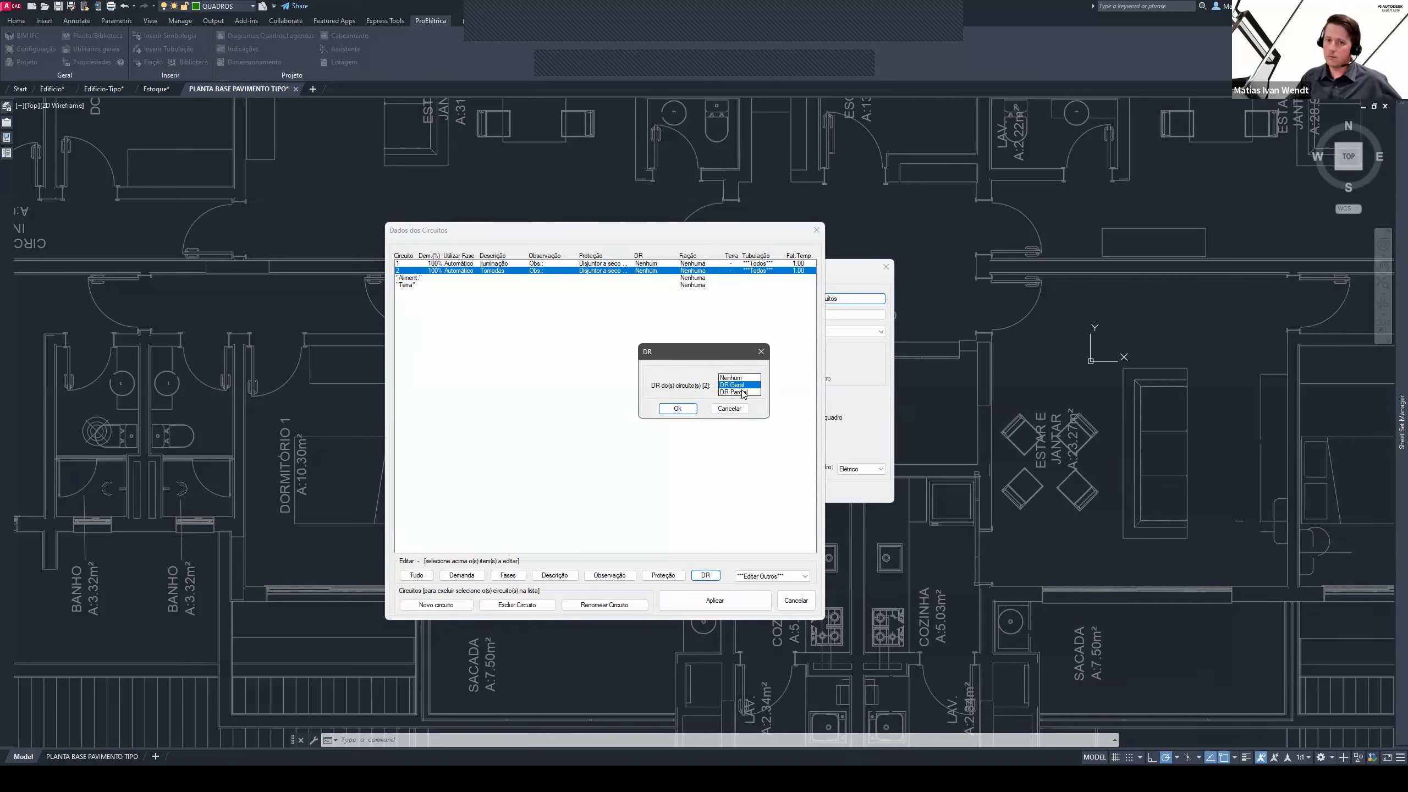
{"action": "left_click", "coordinate": [692, 409]}
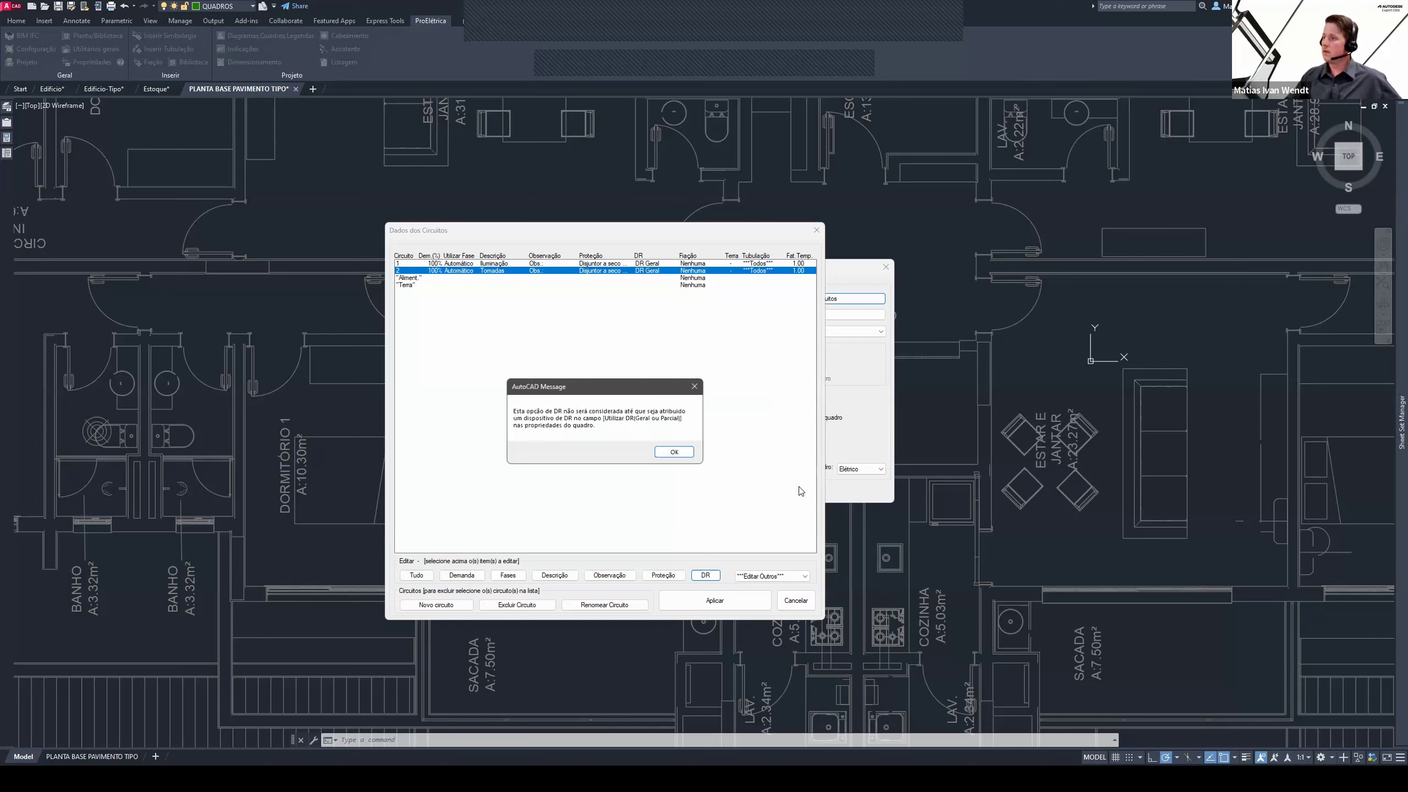
{"action": "left_click", "coordinate": [679, 452]}
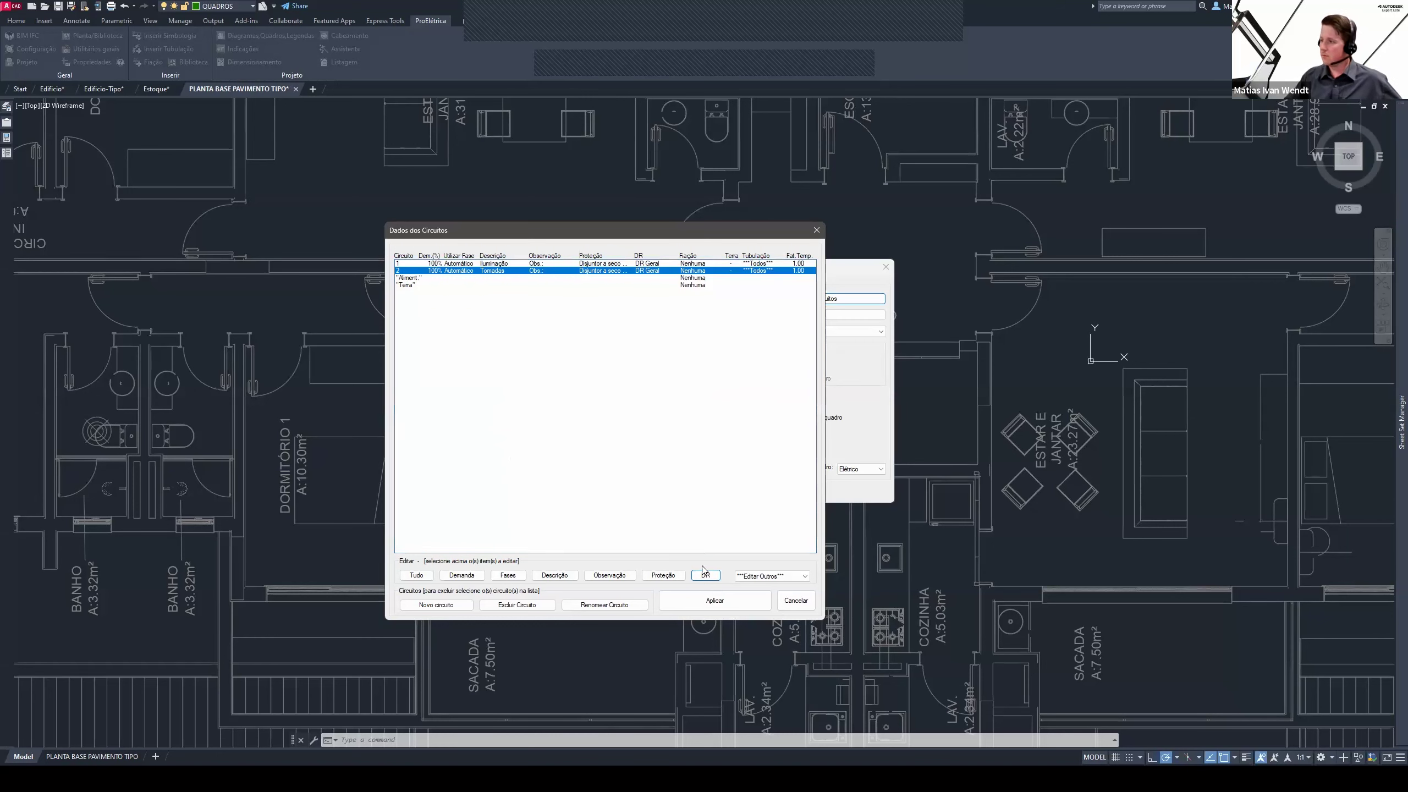
{"action": "left_click", "coordinate": [796, 601]}
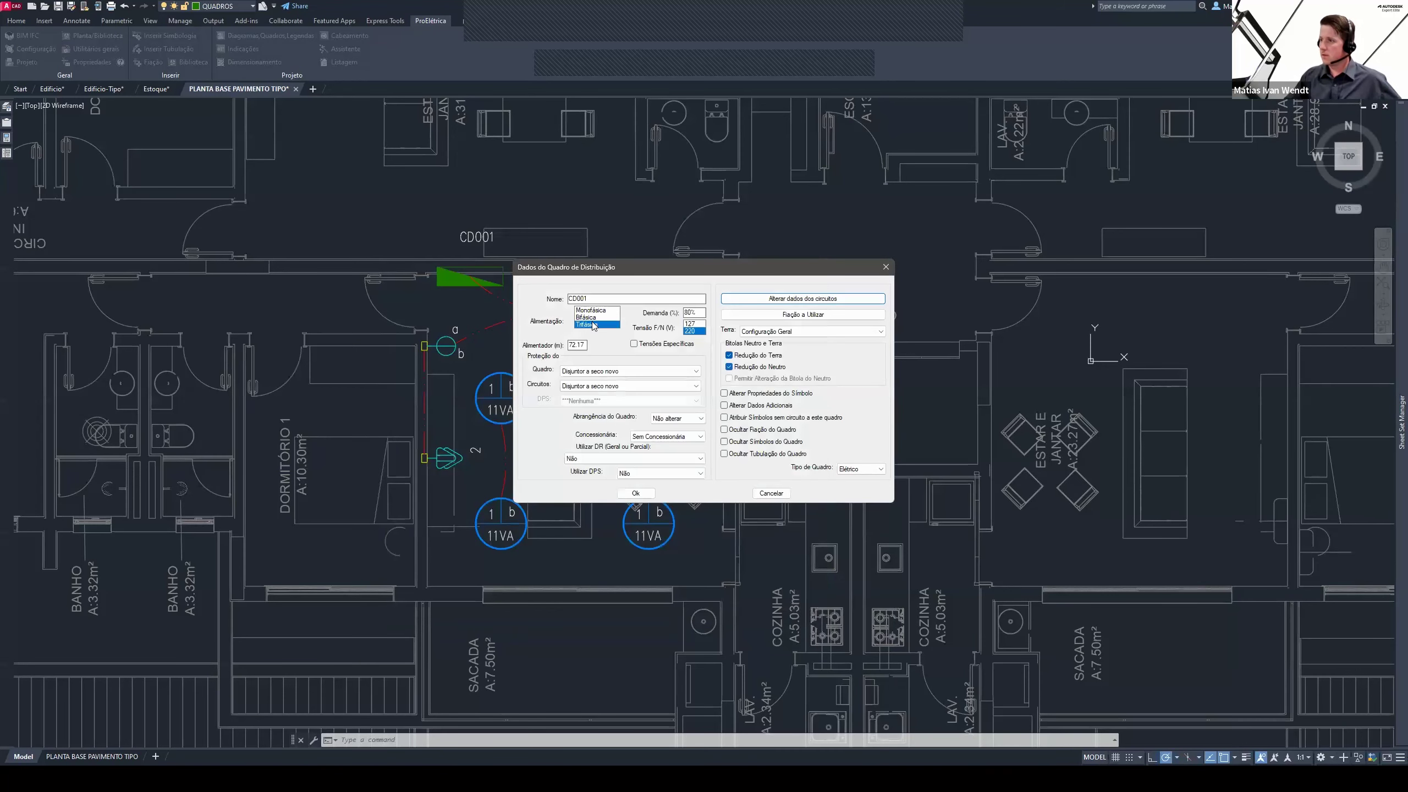
{"action": "left_click", "coordinate": [770, 494]}
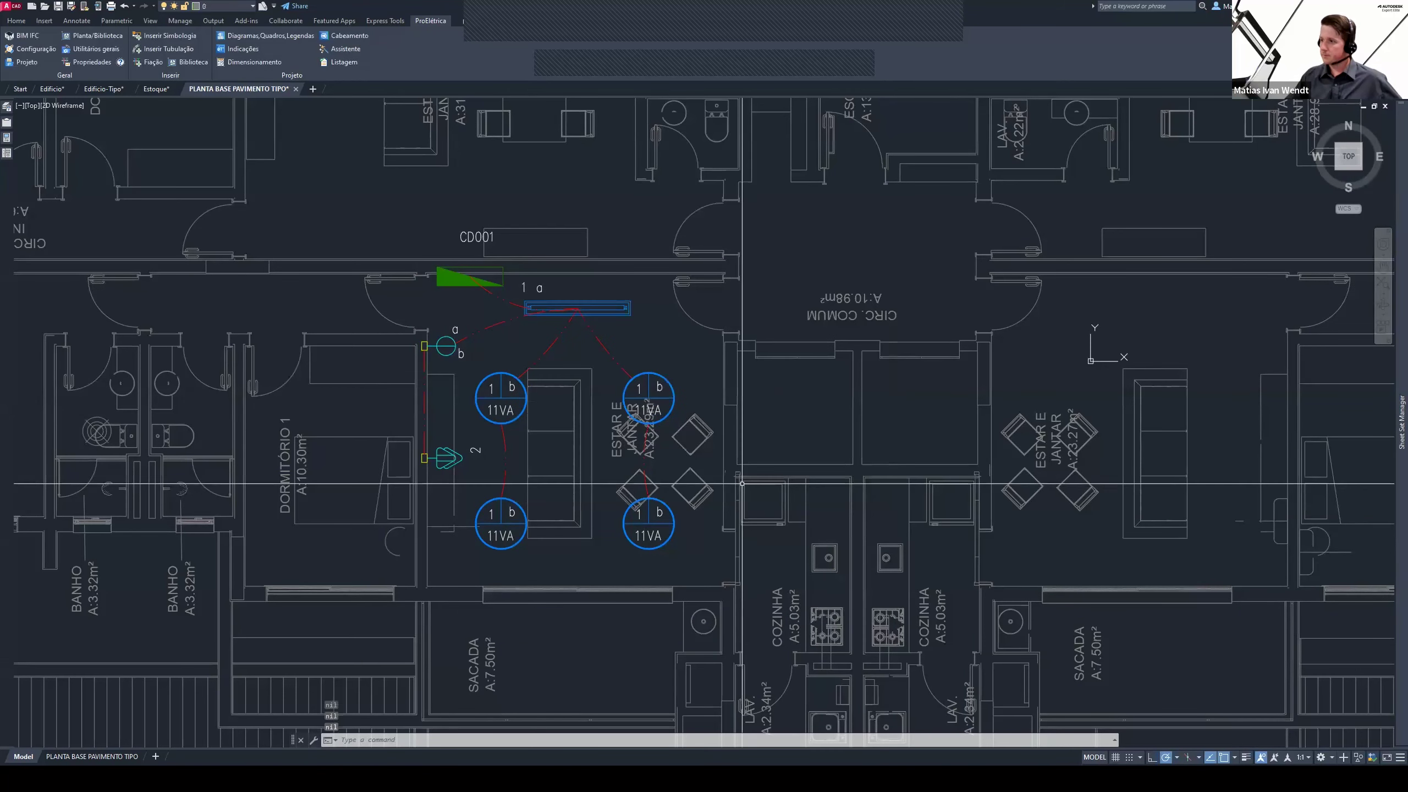
Run a partial Verificação de Erros over the living room, including conduits, finding no errors
{"action": "left_click", "coordinate": [92, 48]}
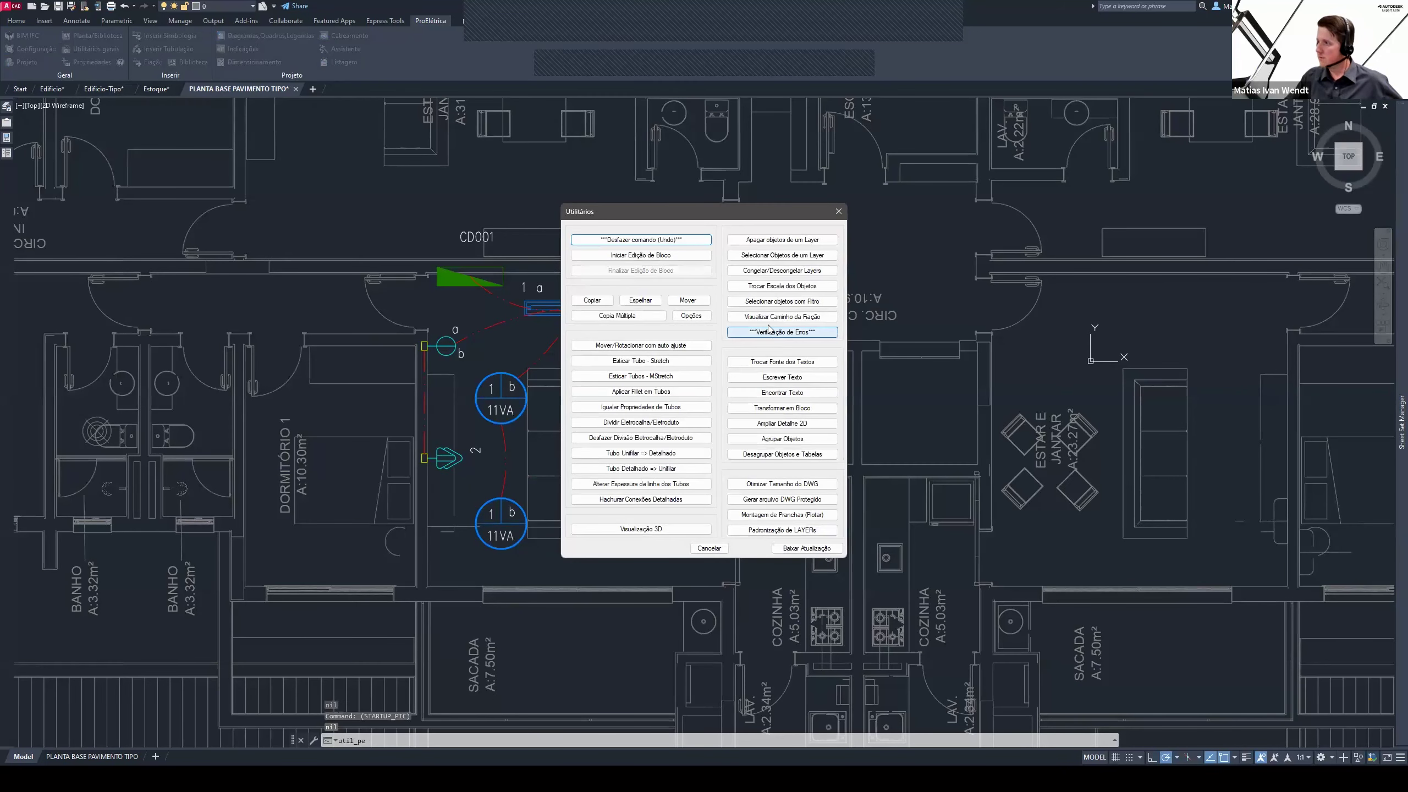
{"action": "left_click", "coordinate": [789, 332]}
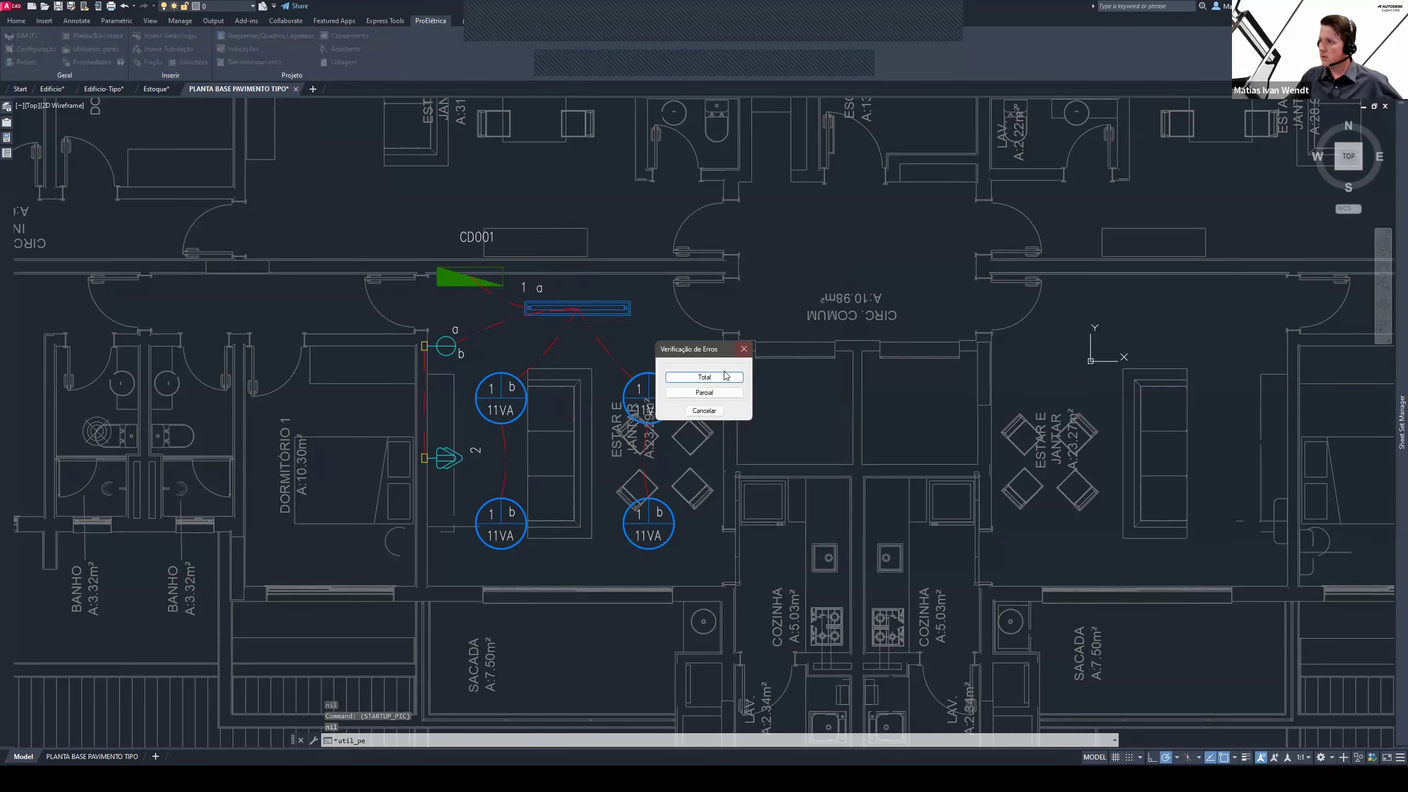
{"action": "left_click", "coordinate": [715, 393]}
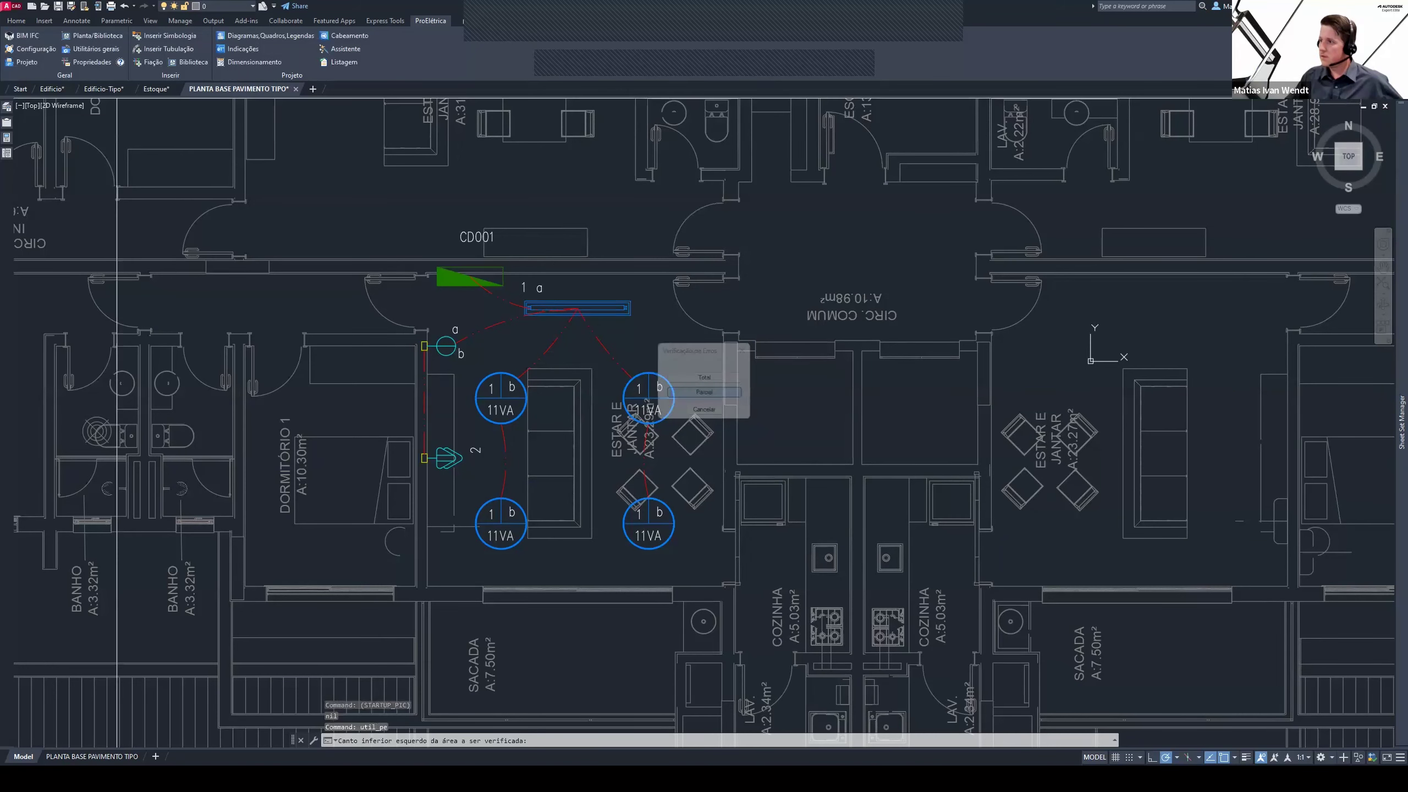
{"action": "left_click", "coordinate": [364, 231]}
{"action": "left_click", "coordinate": [761, 590]}
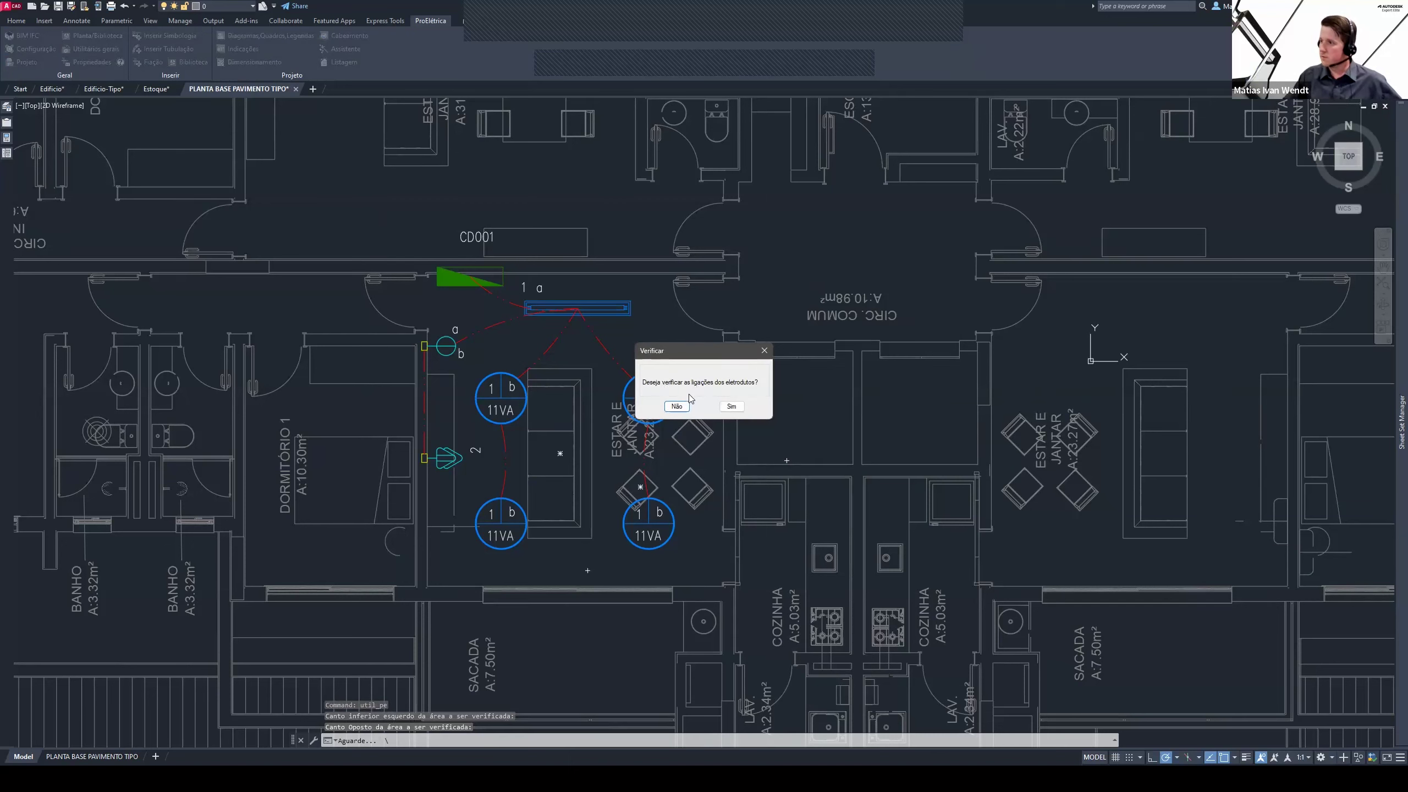
{"action": "left_click", "coordinate": [732, 406]}
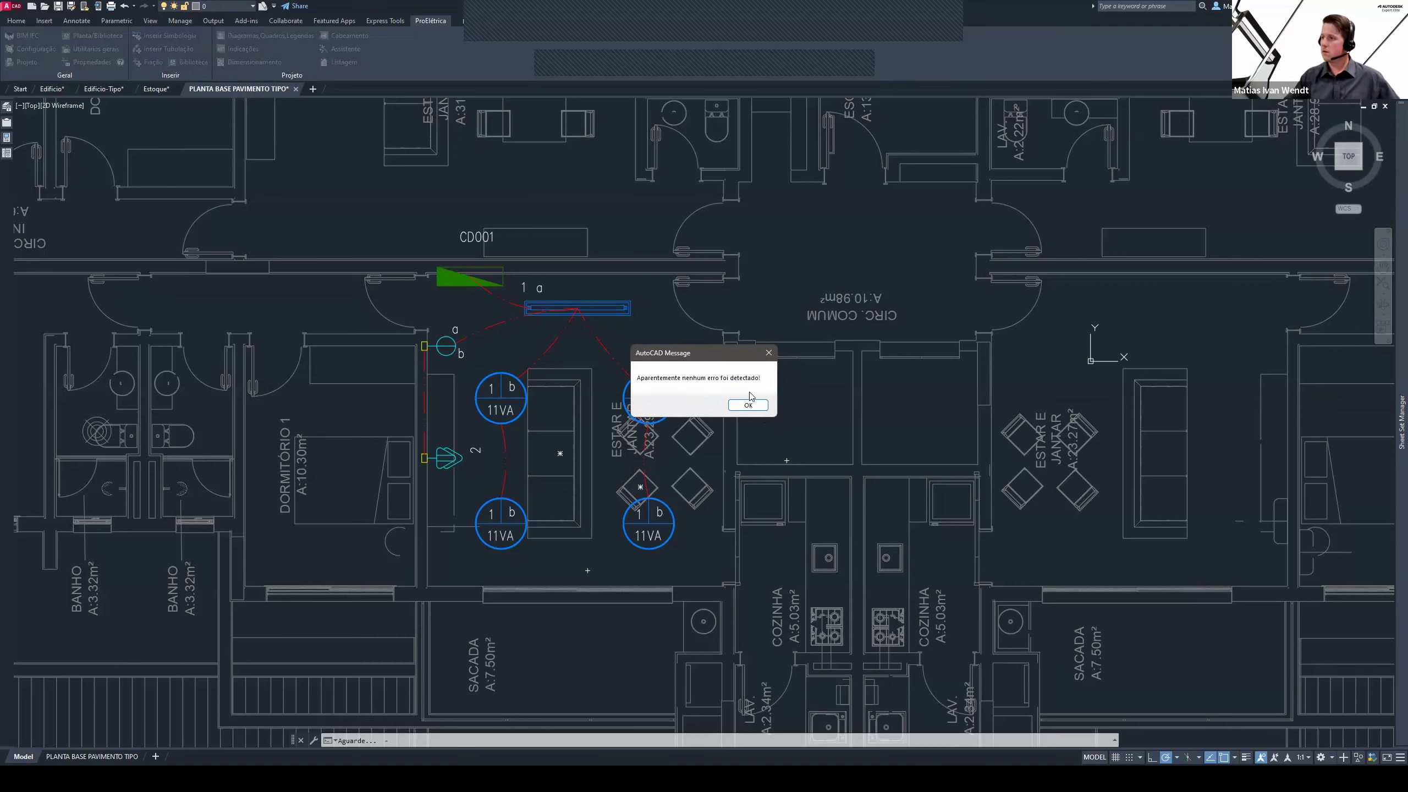
{"action": "left_click", "coordinate": [748, 405]}
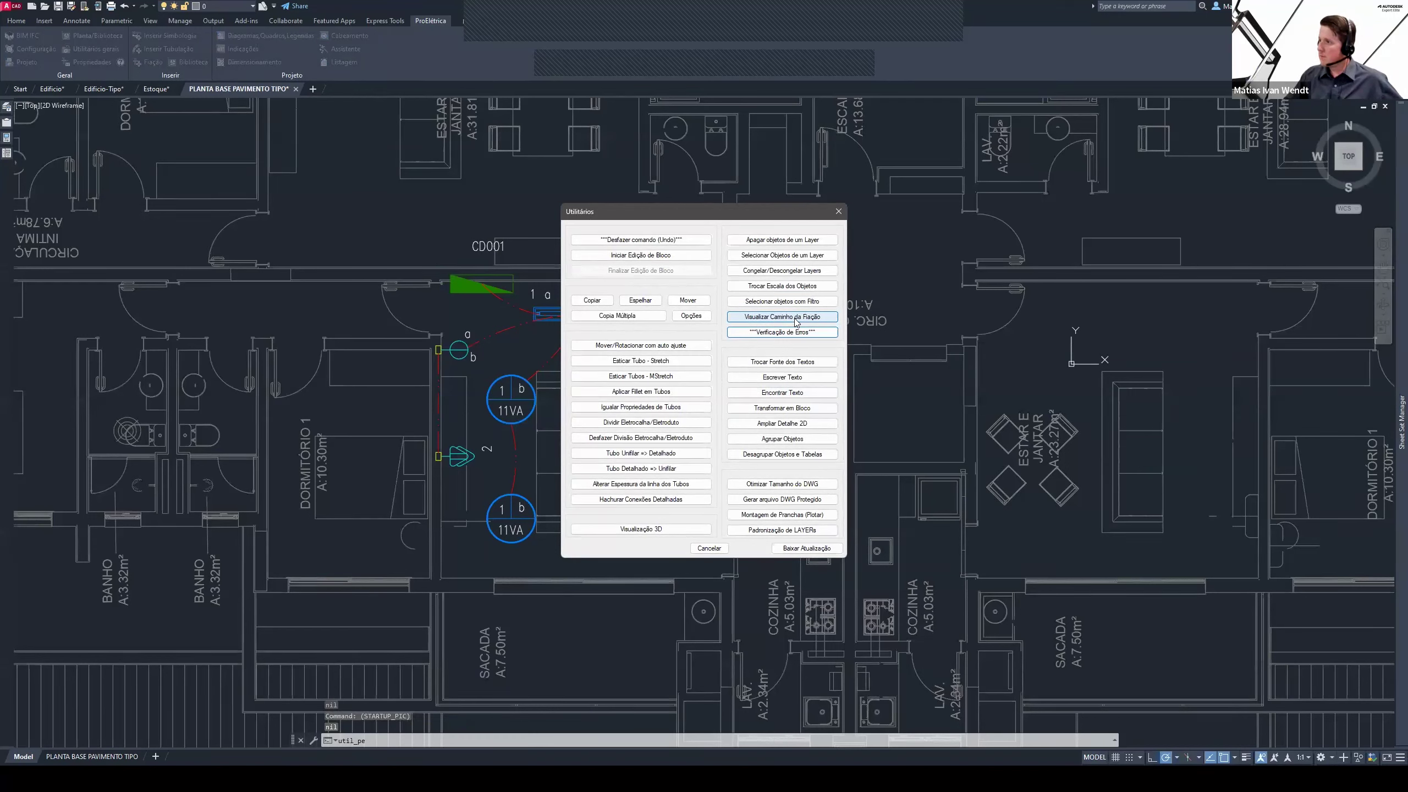
Trace the wiring path for TODA TUBULAÇÃO, assigning loose tubes, and close the continuity message
{"action": "left_click", "coordinate": [795, 317]}
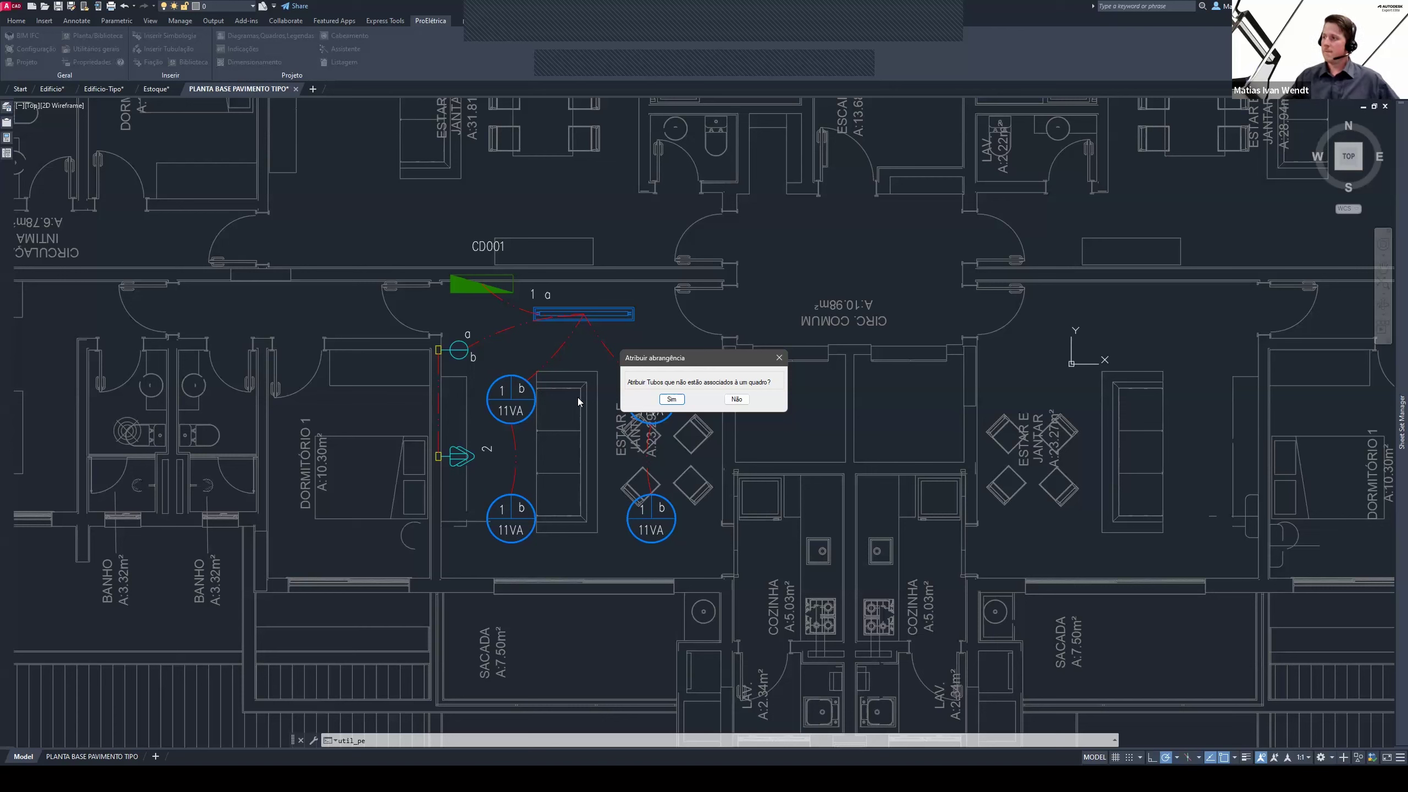
{"action": "left_click", "coordinate": [671, 399]}
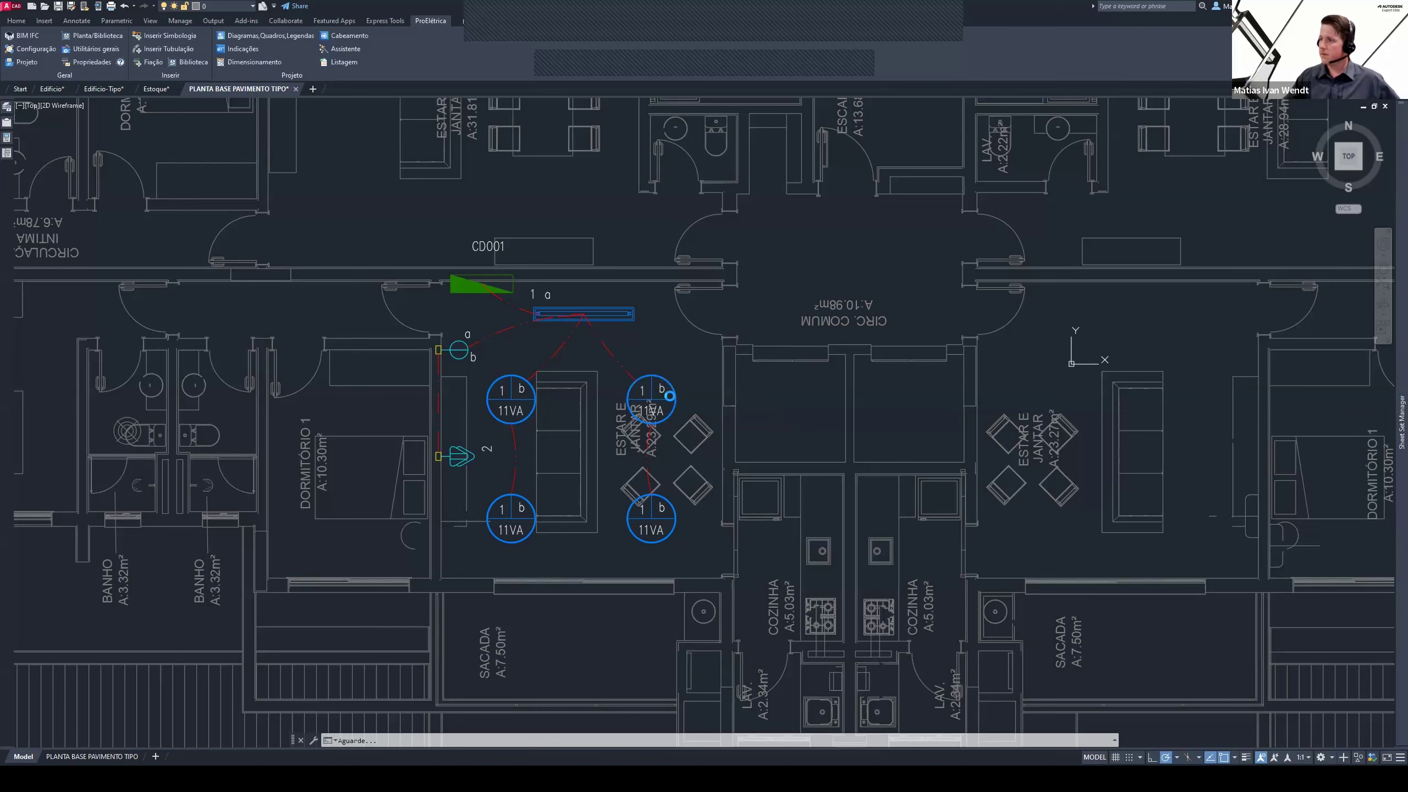
{"action": "left_click", "coordinate": [674, 400]}
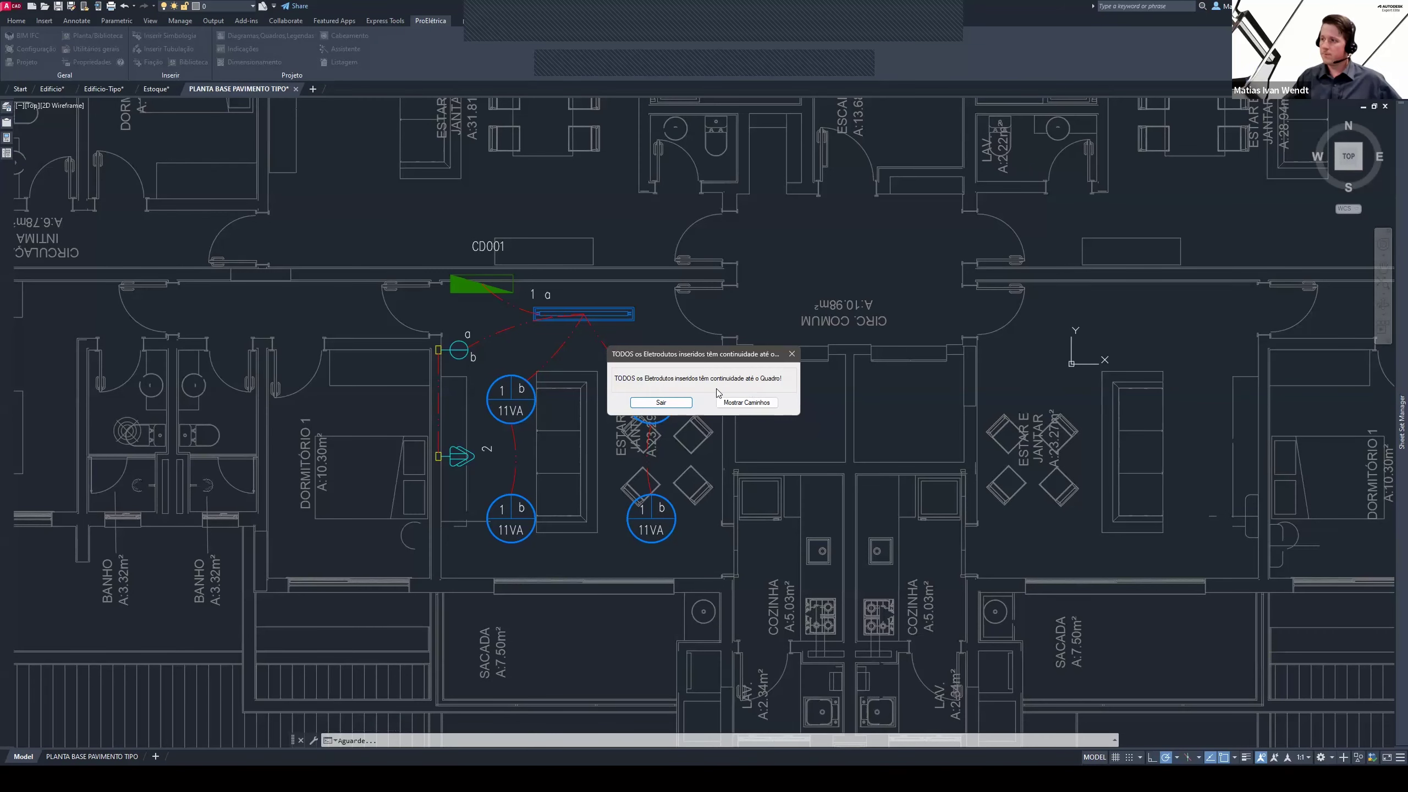
{"action": "left_click", "coordinate": [664, 404]}
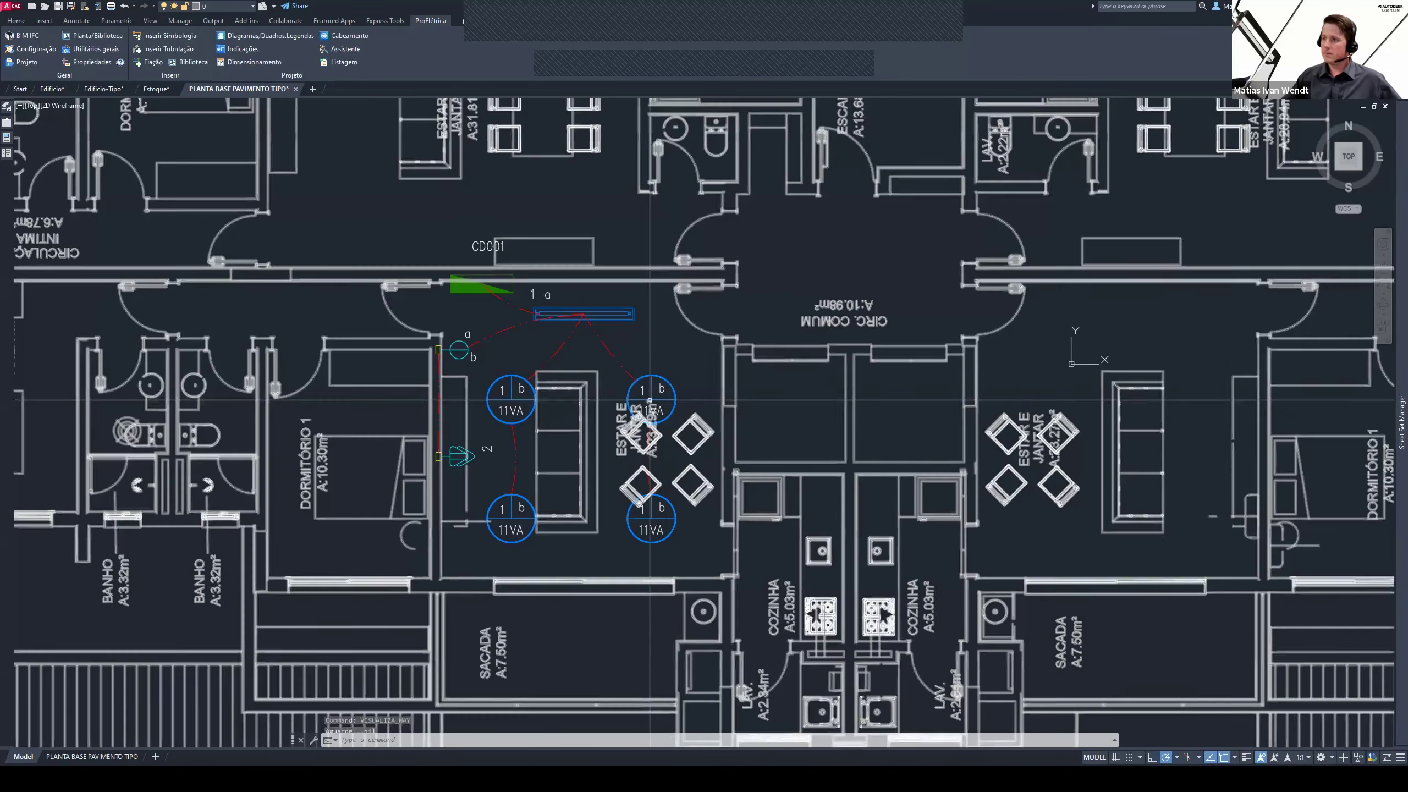
Delete the conduit between the two right-hand living-room outlets
{"action": "middle_click_drag", "start_coordinate": [623, 341], "coordinate": [552, 306]}
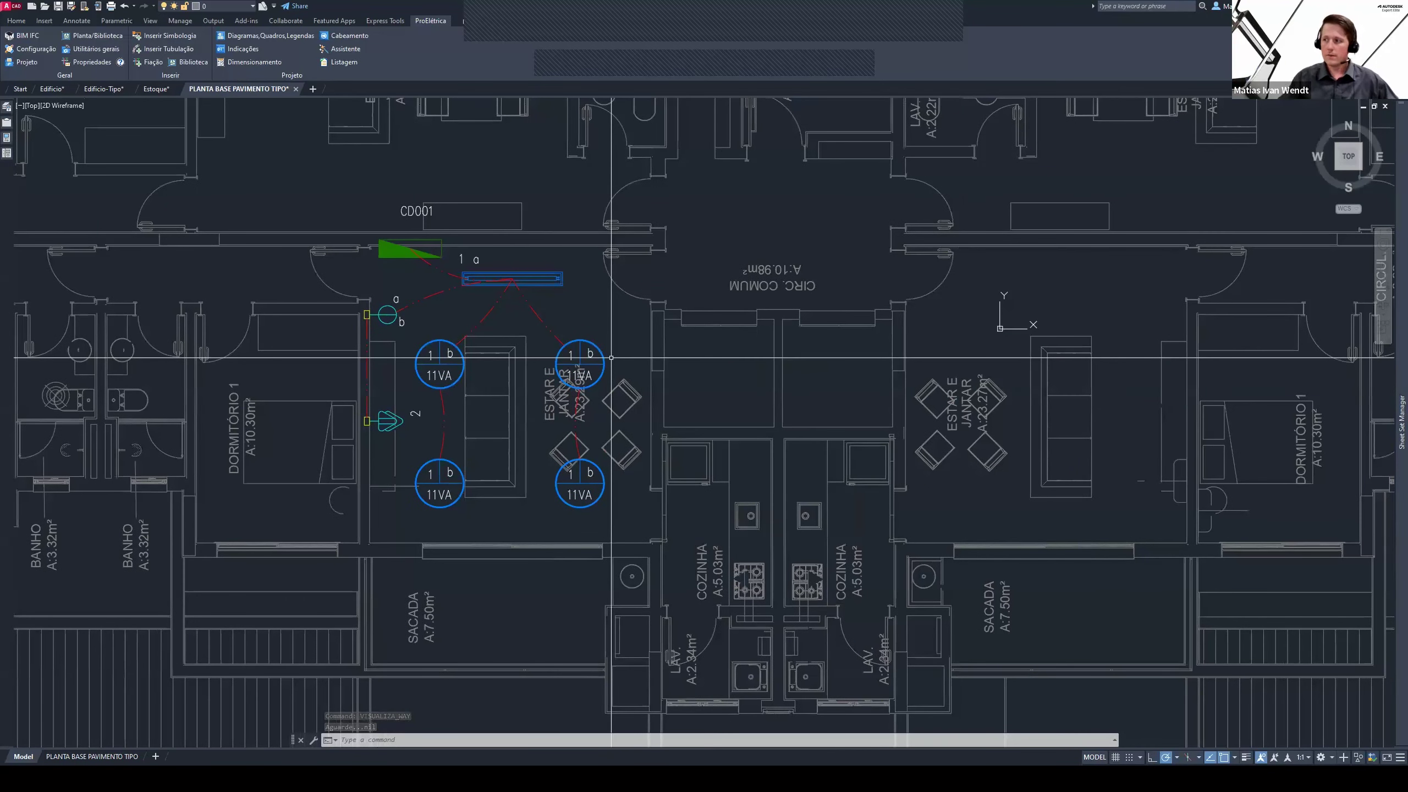
{"action": "scroll", "coordinate": [576, 338], "scroll_direction": "up", "scroll_amount": 4}
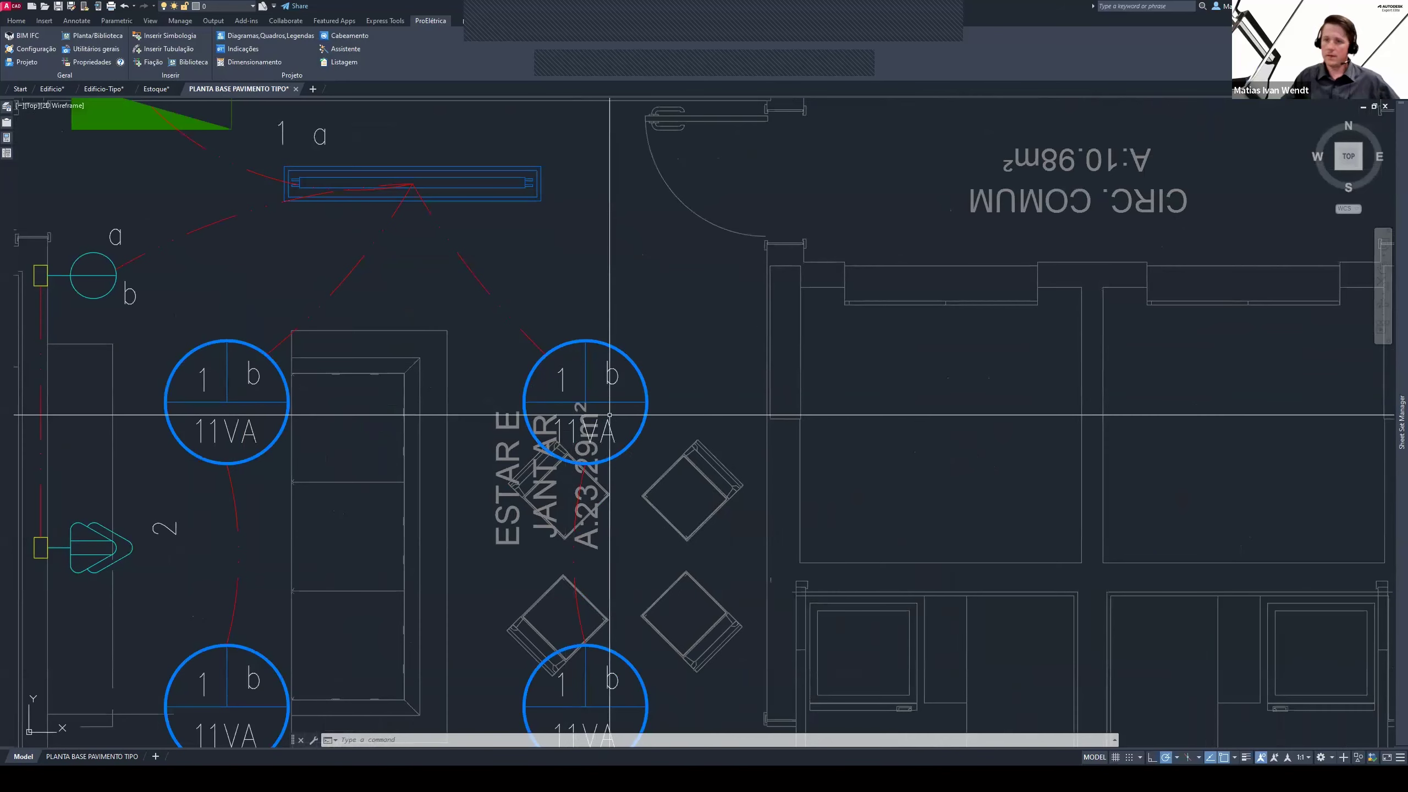
{"action": "scroll", "coordinate": [610, 415], "scroll_direction": "down", "scroll_amount": 2}
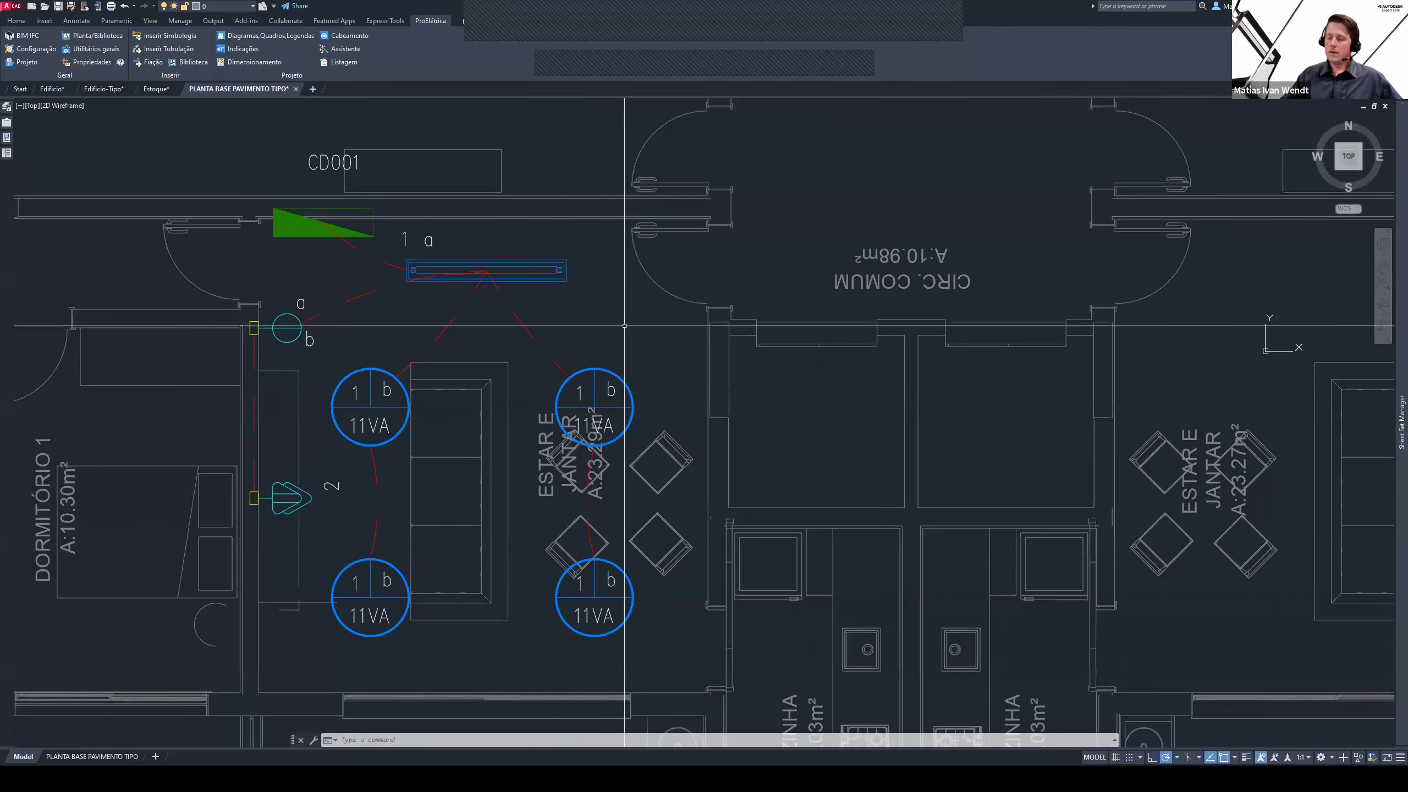
{"action": "scroll", "coordinate": [624, 326], "scroll_direction": "down", "scroll_amount": 2}
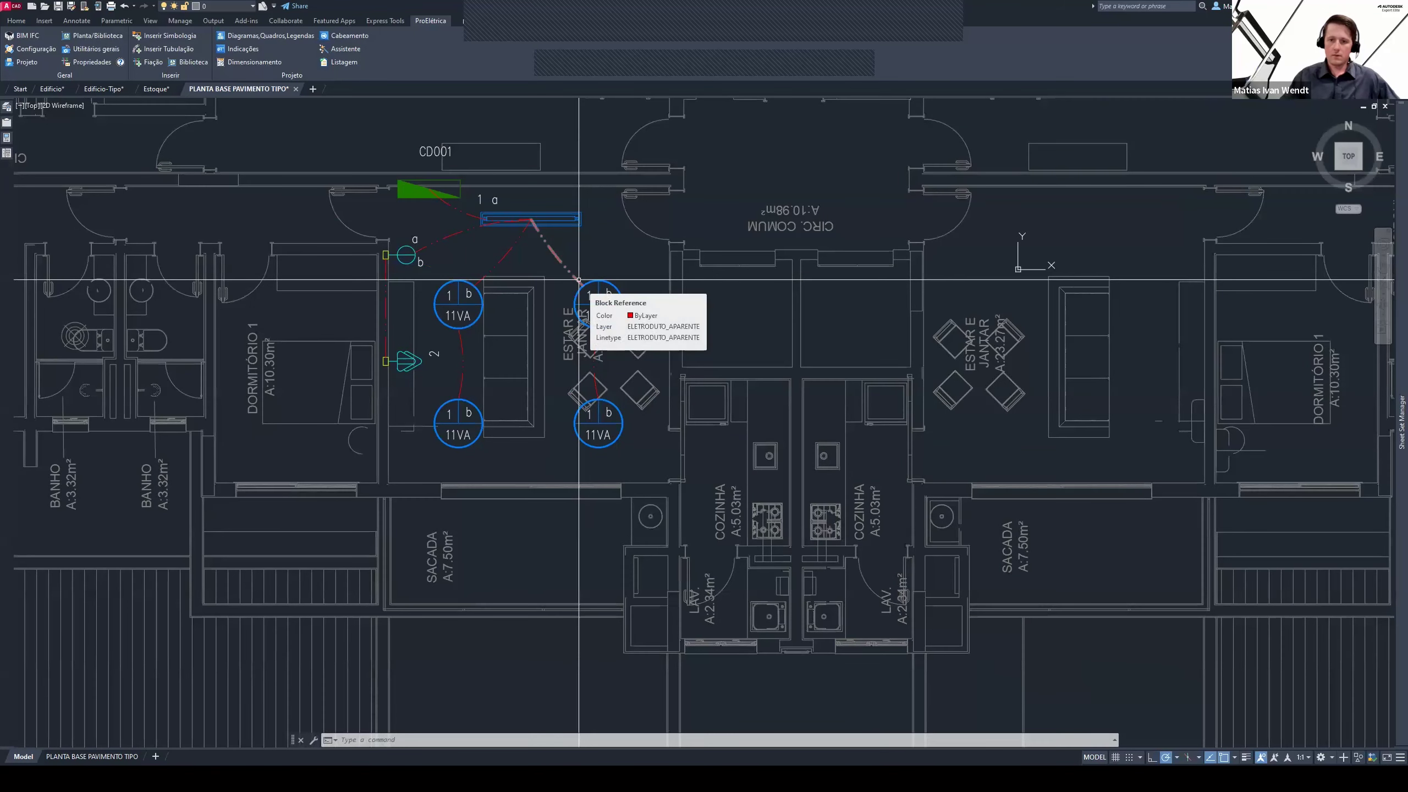
{"action": "left_click", "coordinate": [593, 360]}
{"action": "key", "text": "Delete"}
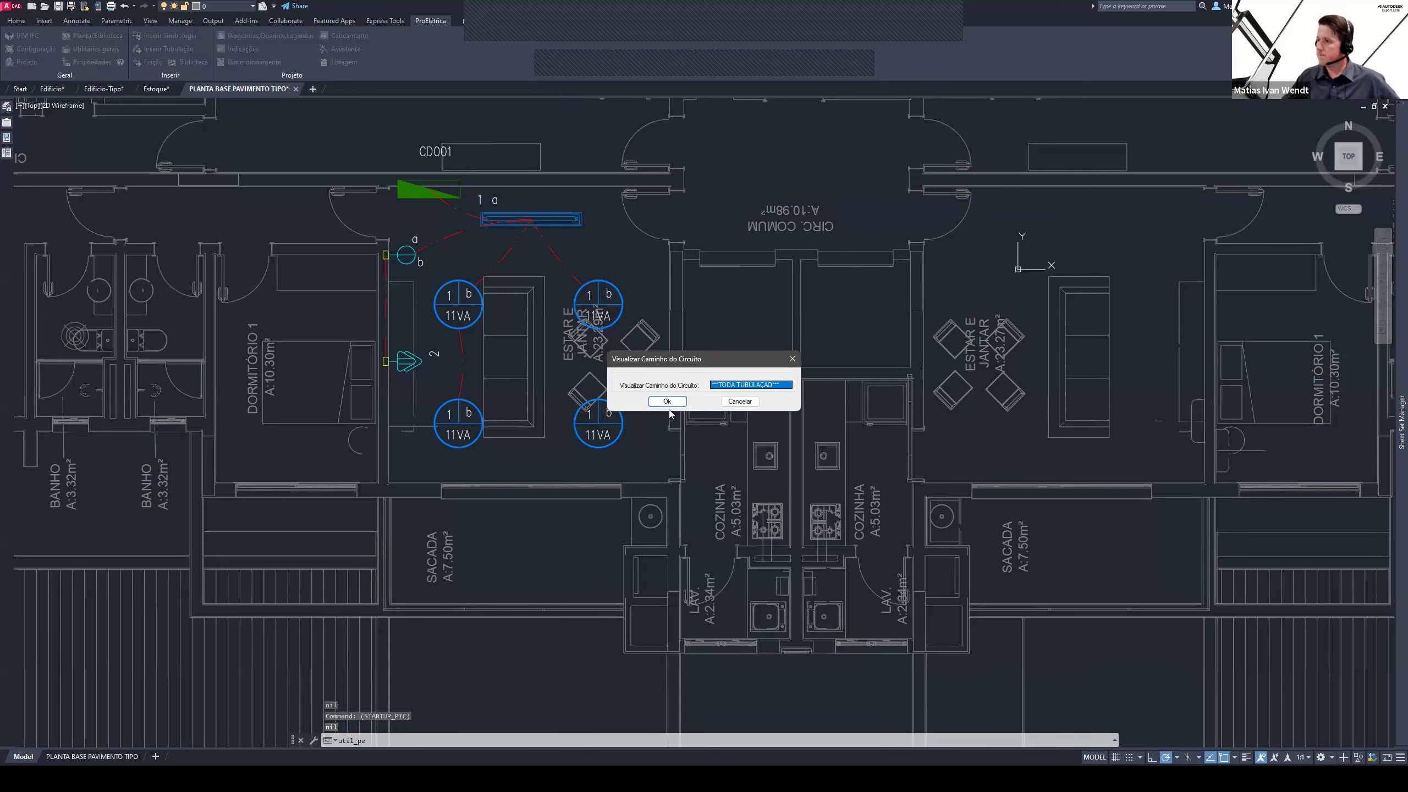
Retrace all conduits and continue past the 'Símbolos sem ligação com a Instalação' warning
{"action": "left_click", "coordinate": [667, 401]}
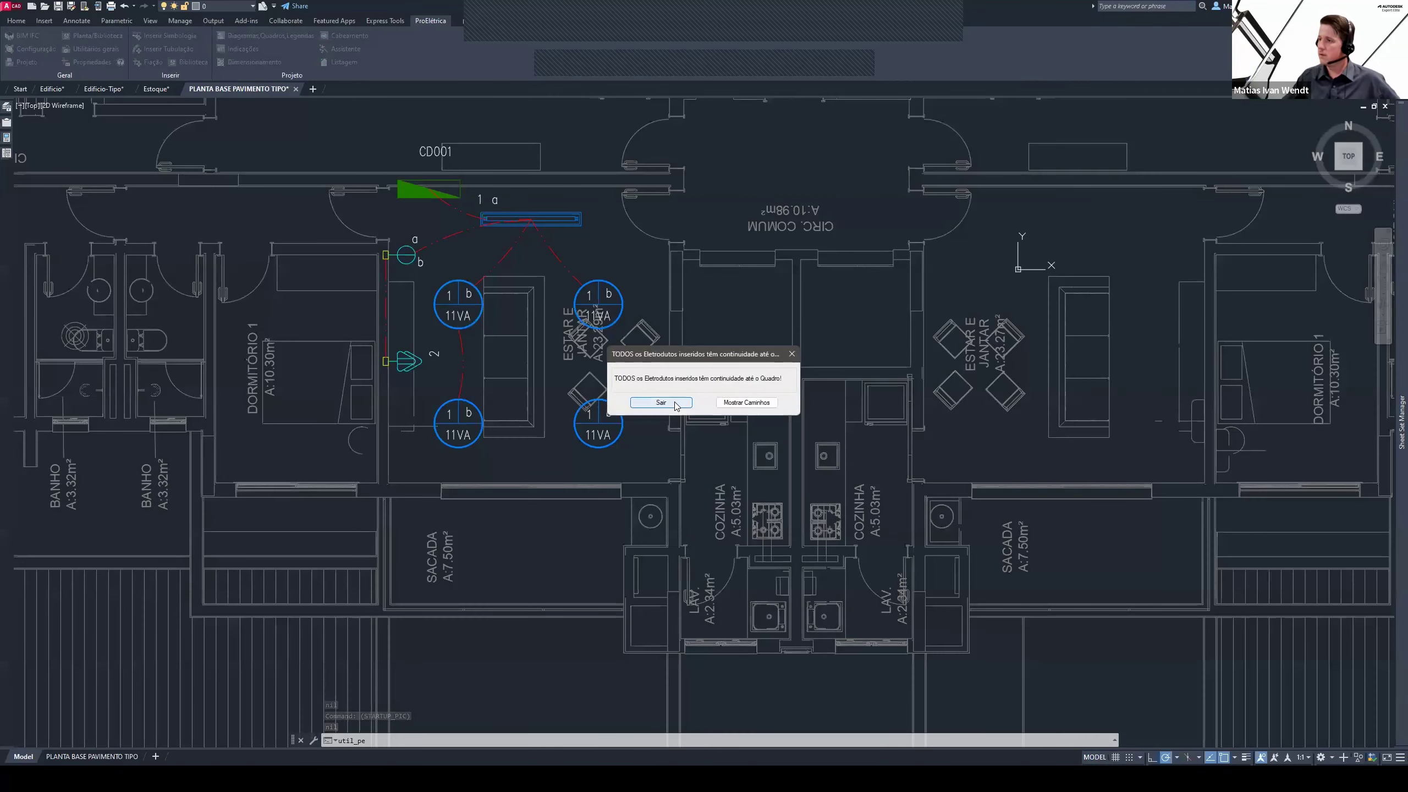
{"action": "left_click", "coordinate": [678, 402]}
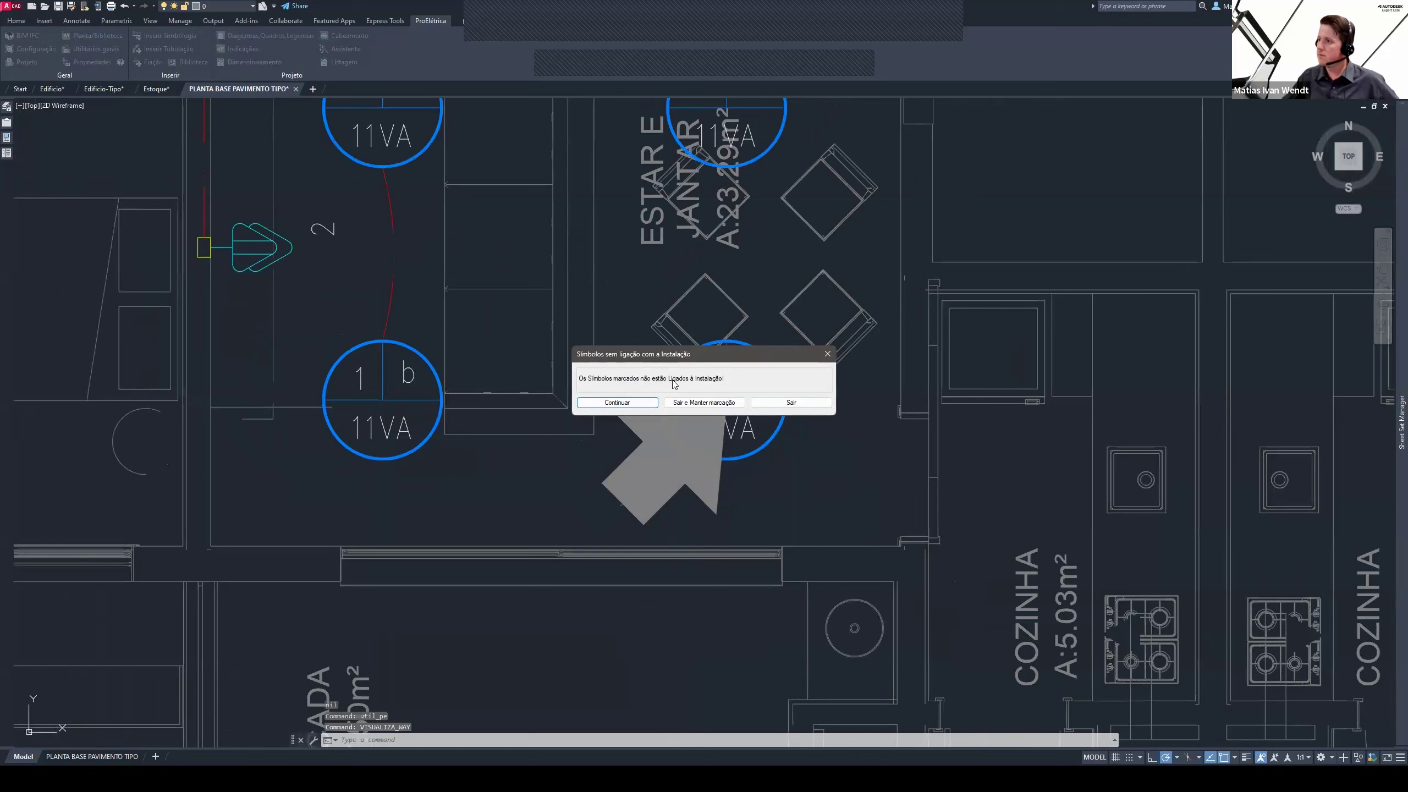
{"action": "left_click_drag", "start_coordinate": [630, 360], "coordinate": [767, 417]}
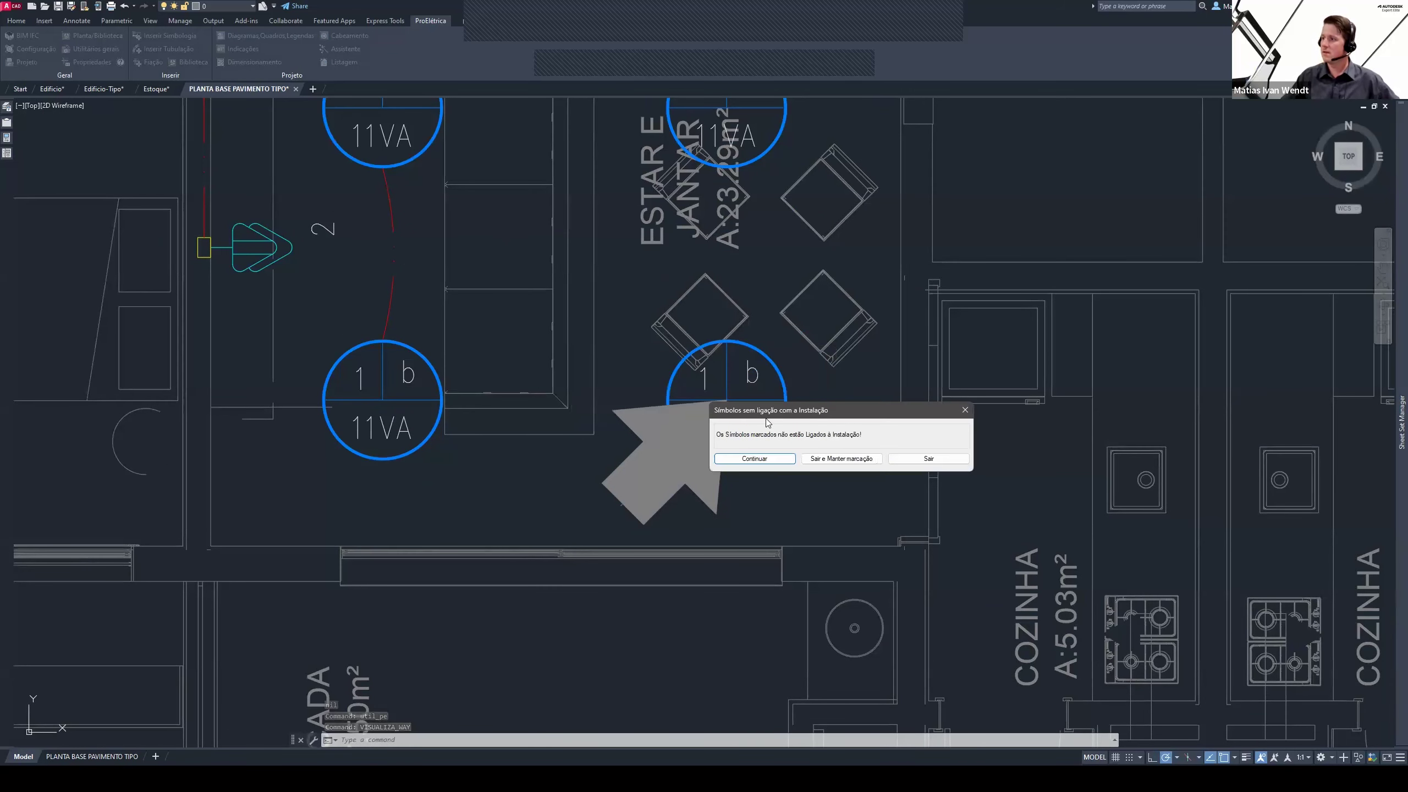
{"action": "left_click", "coordinate": [775, 459]}
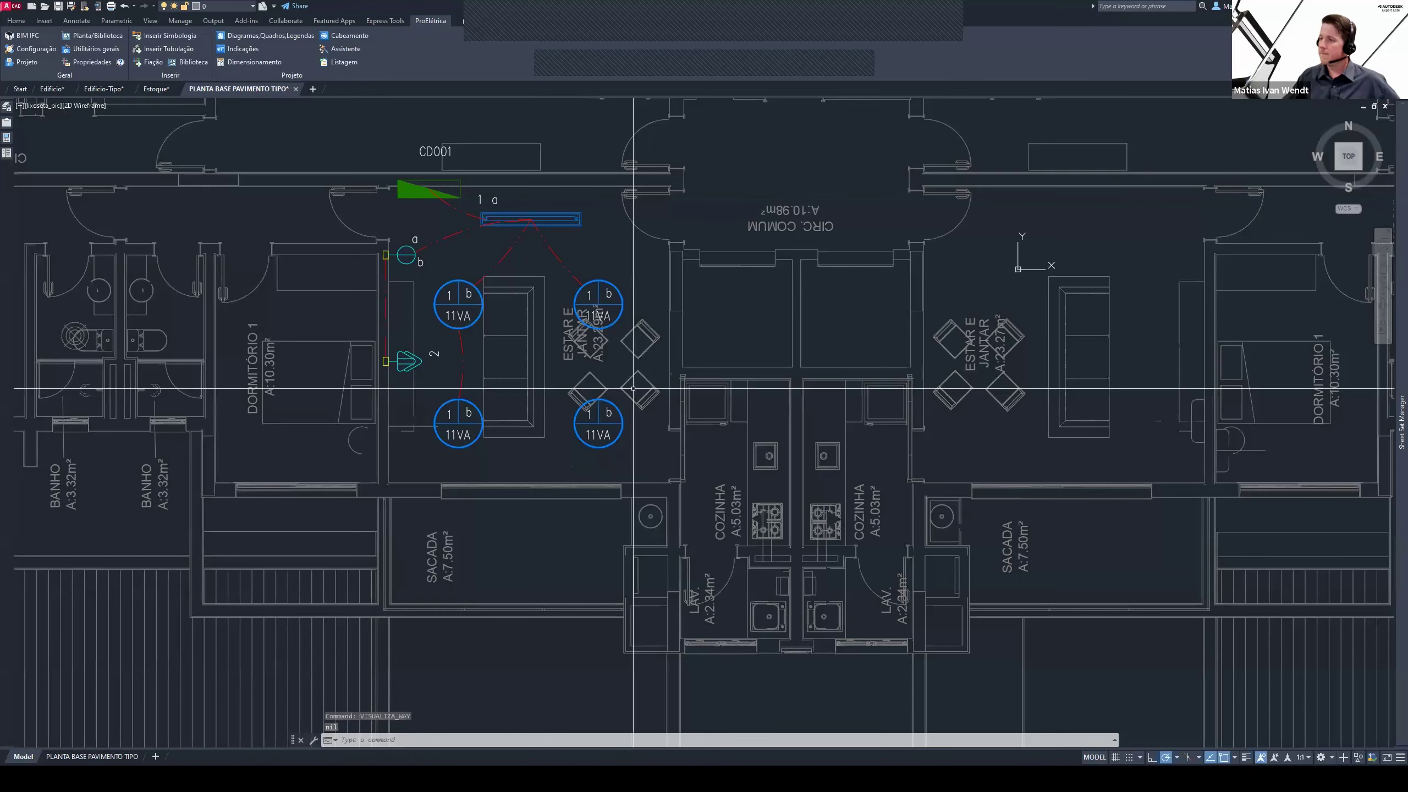
{"action": "left_click", "coordinate": [166, 49]}
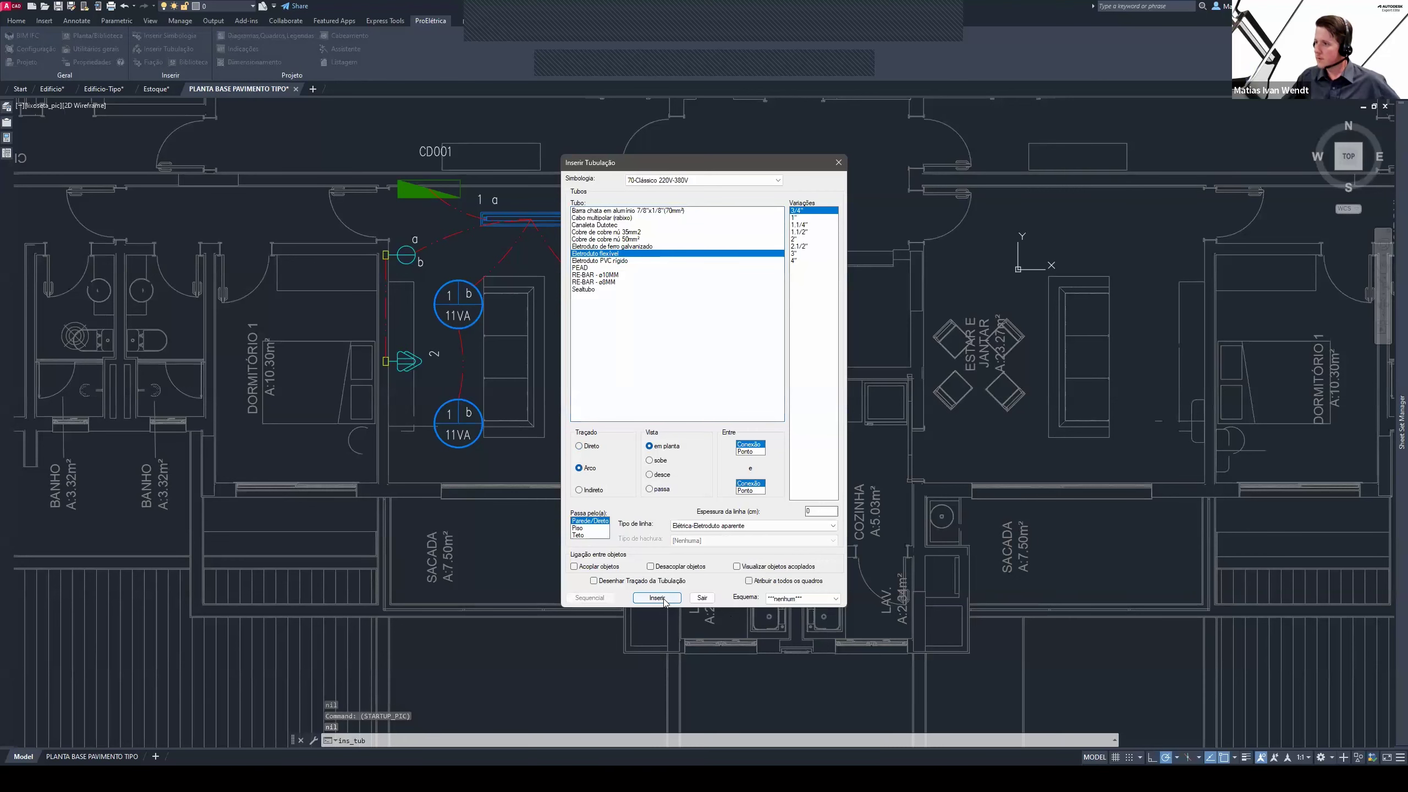
{"action": "left_click", "coordinate": [657, 597]}
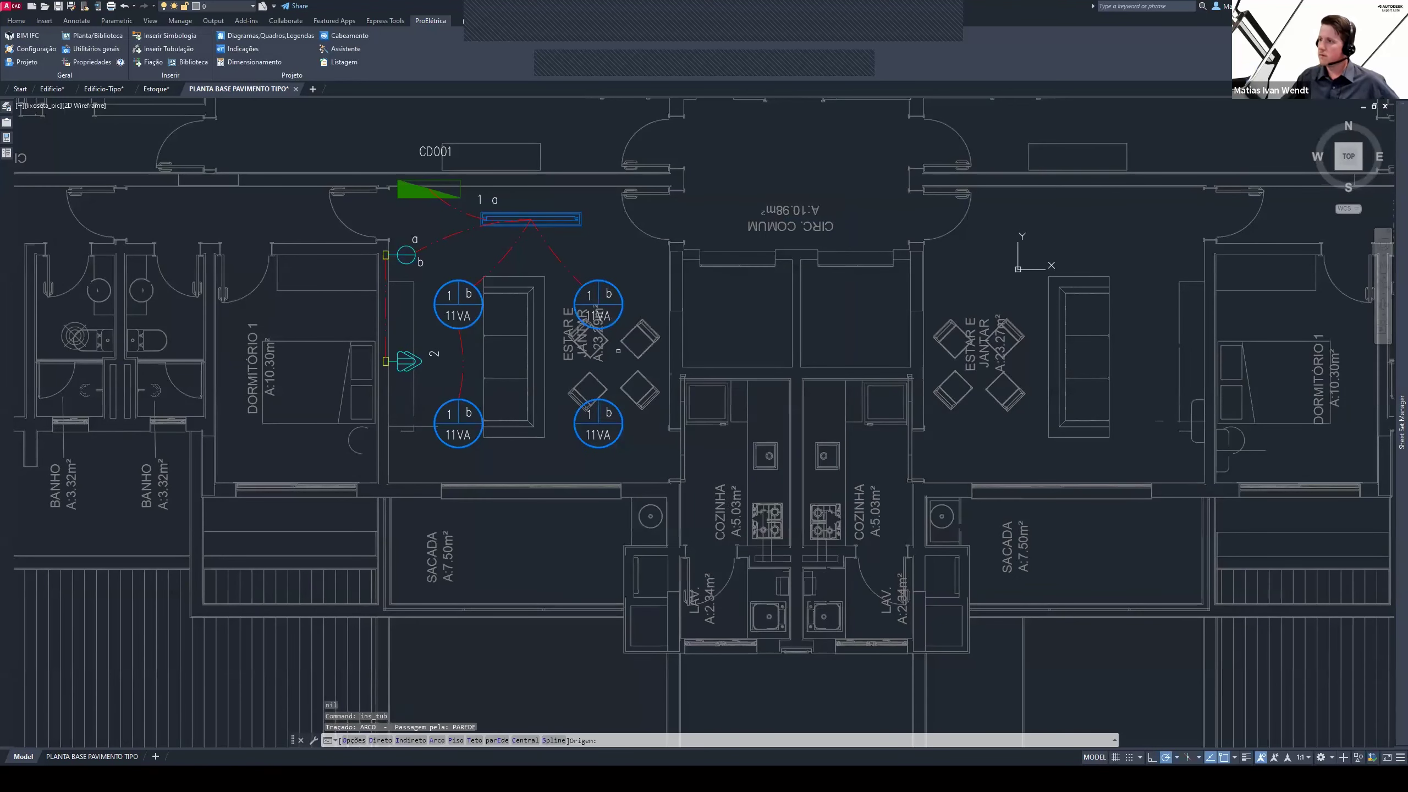
{"action": "left_click", "coordinate": [602, 300]}
{"action": "key", "text": "Escape"}
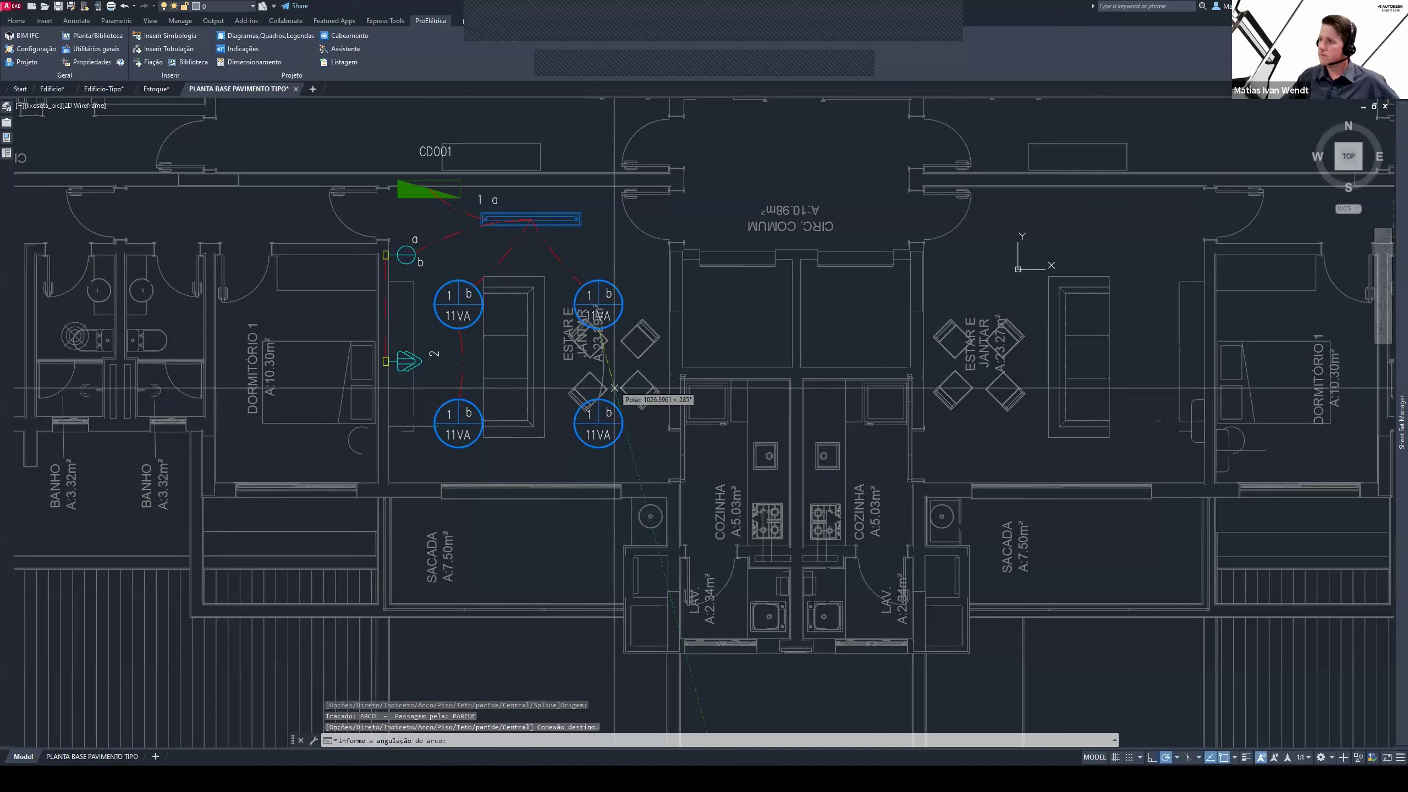
{"action": "key", "text": "Escape"}
{"action": "key", "text": "Escape"}
{"action": "key", "text": "Escape"}
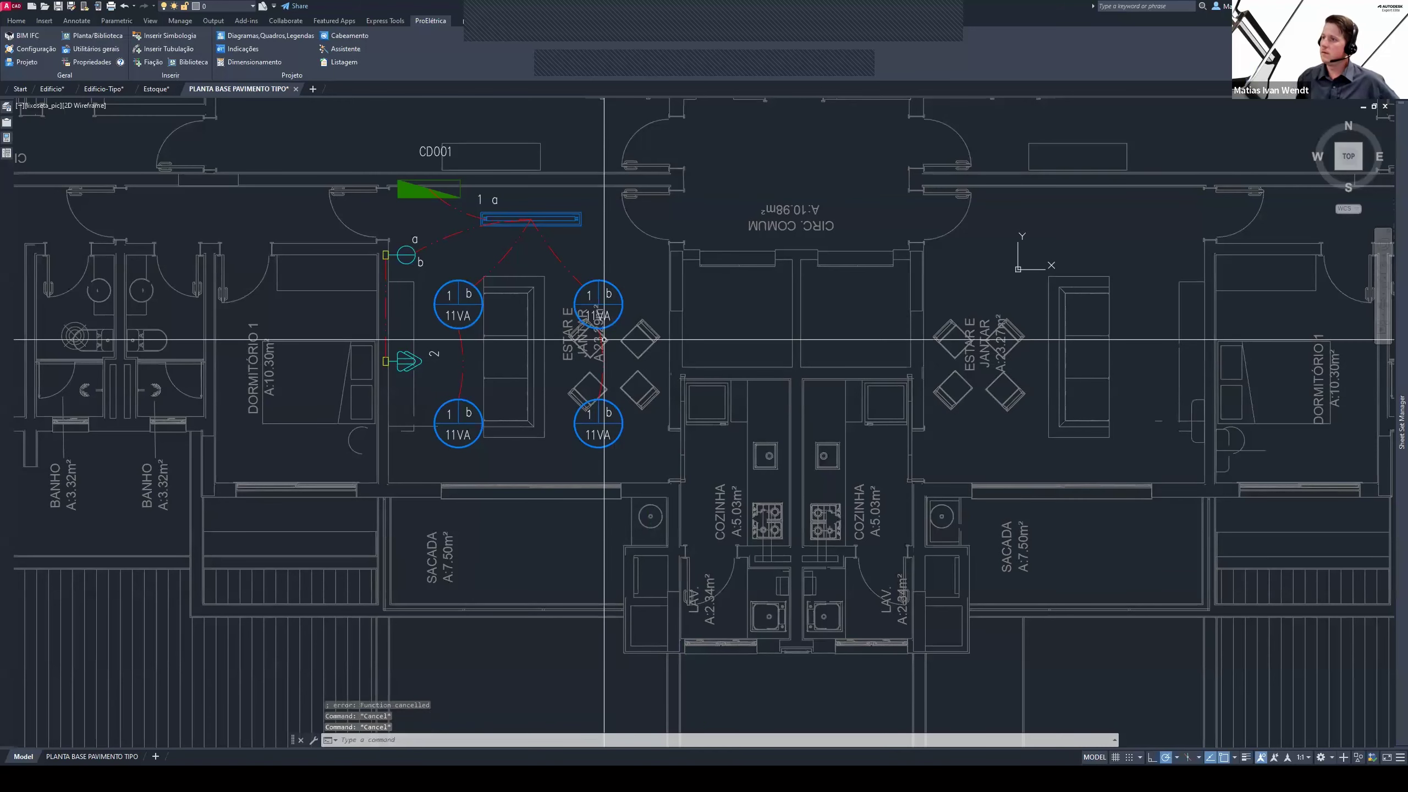
Set CD001's Abrangência do Quadro to Redefinir covering the 15 window-selected circuit objects
{"action": "double_click", "coordinate": [422, 195]}
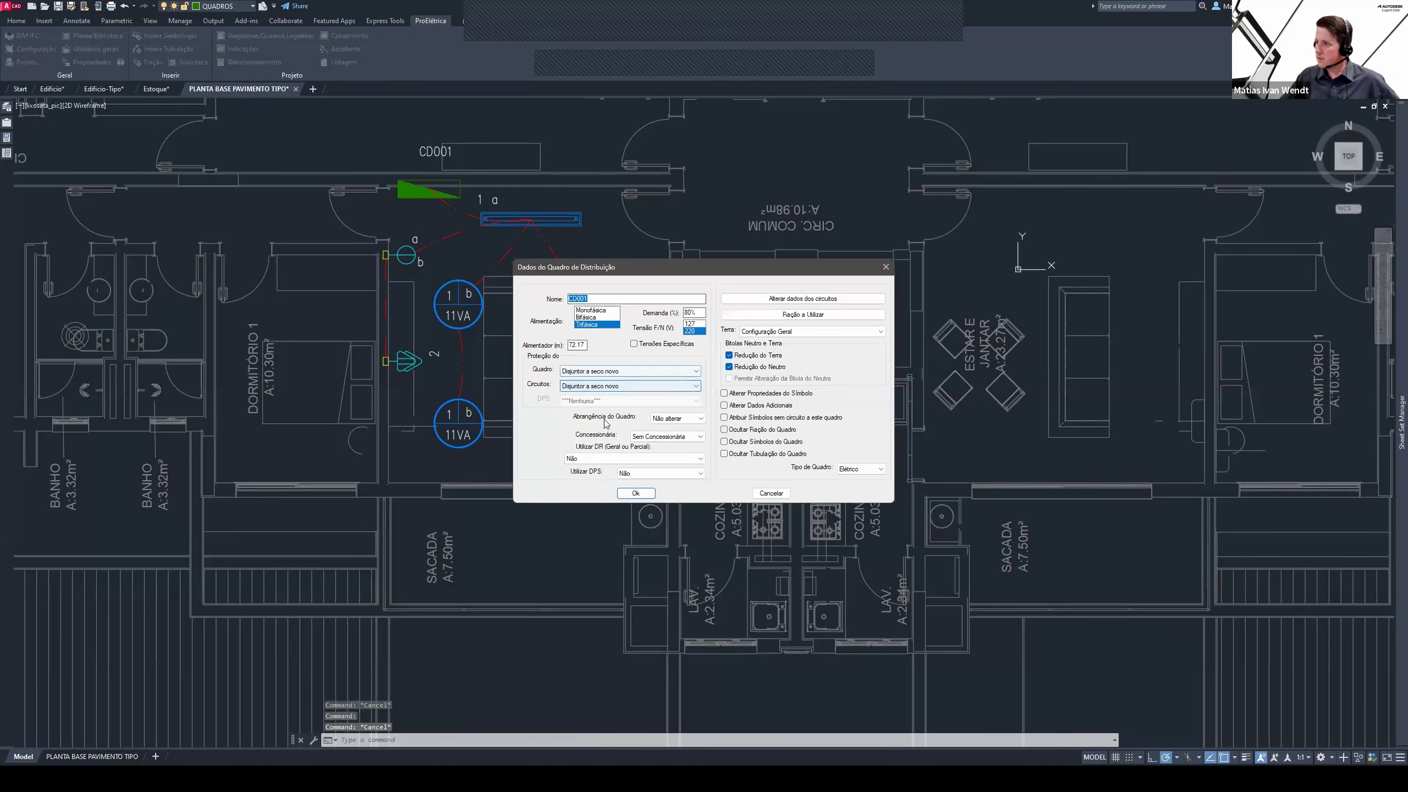
{"action": "left_click", "coordinate": [676, 418]}
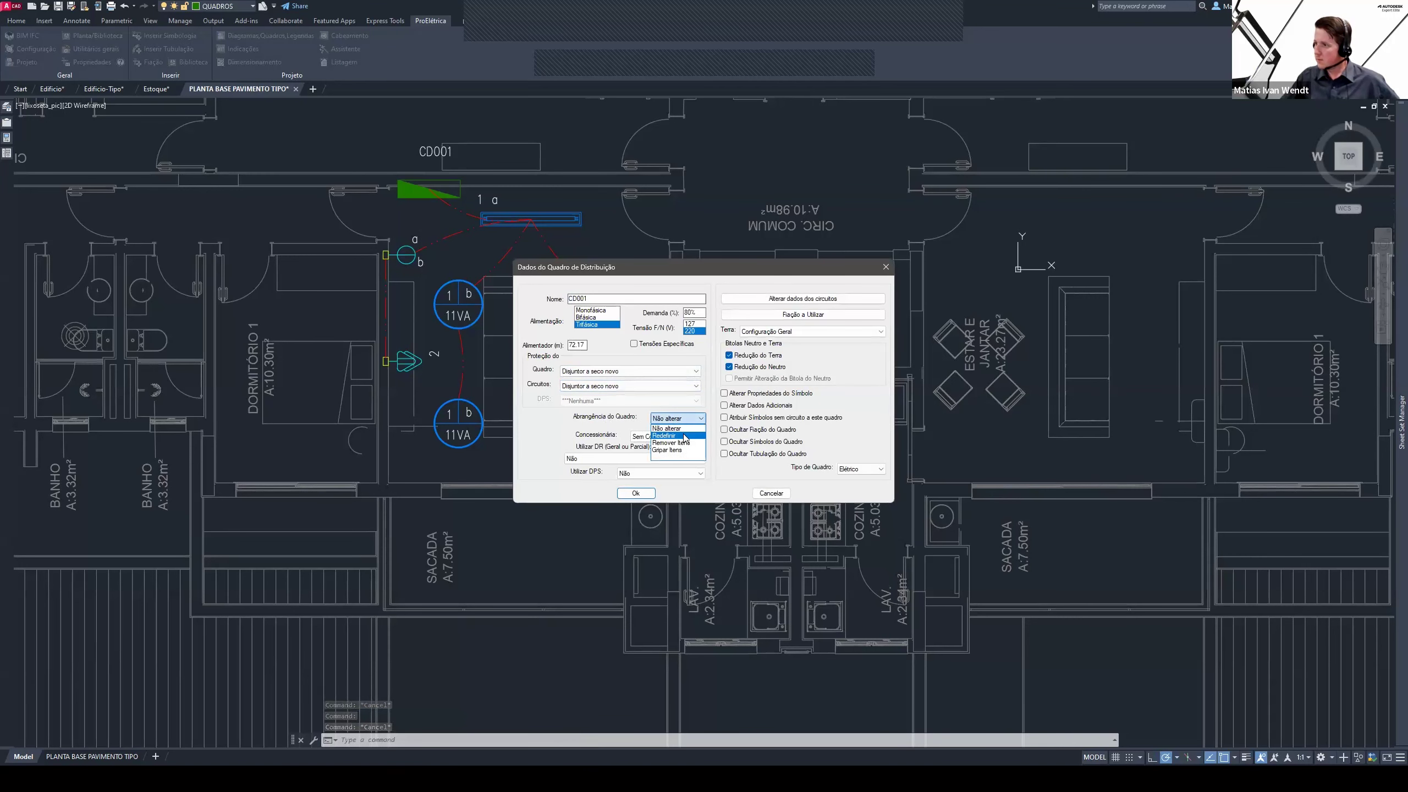
{"action": "left_click", "coordinate": [674, 423]}
{"action": "left_click", "coordinate": [636, 493]}
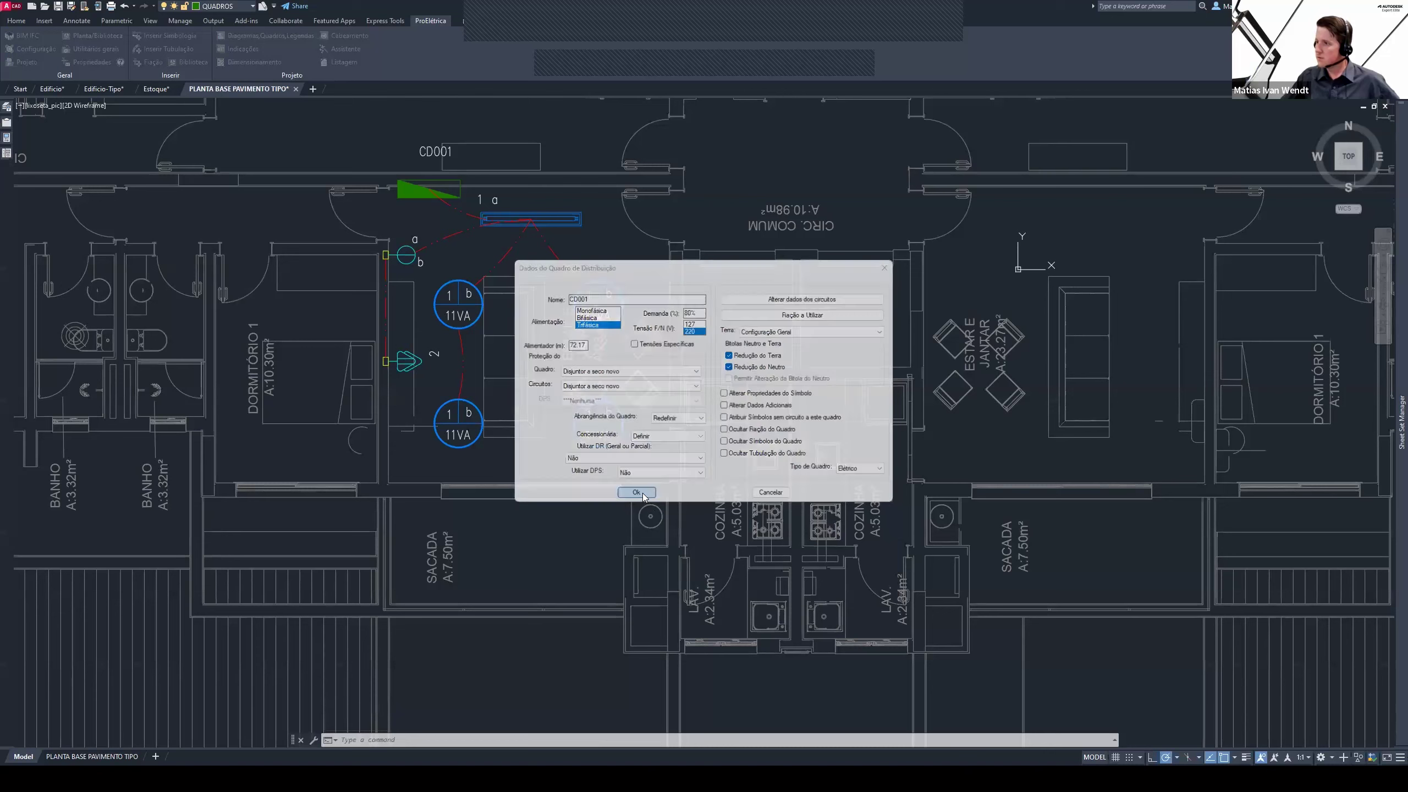
{"action": "left_click", "coordinate": [768, 404]}
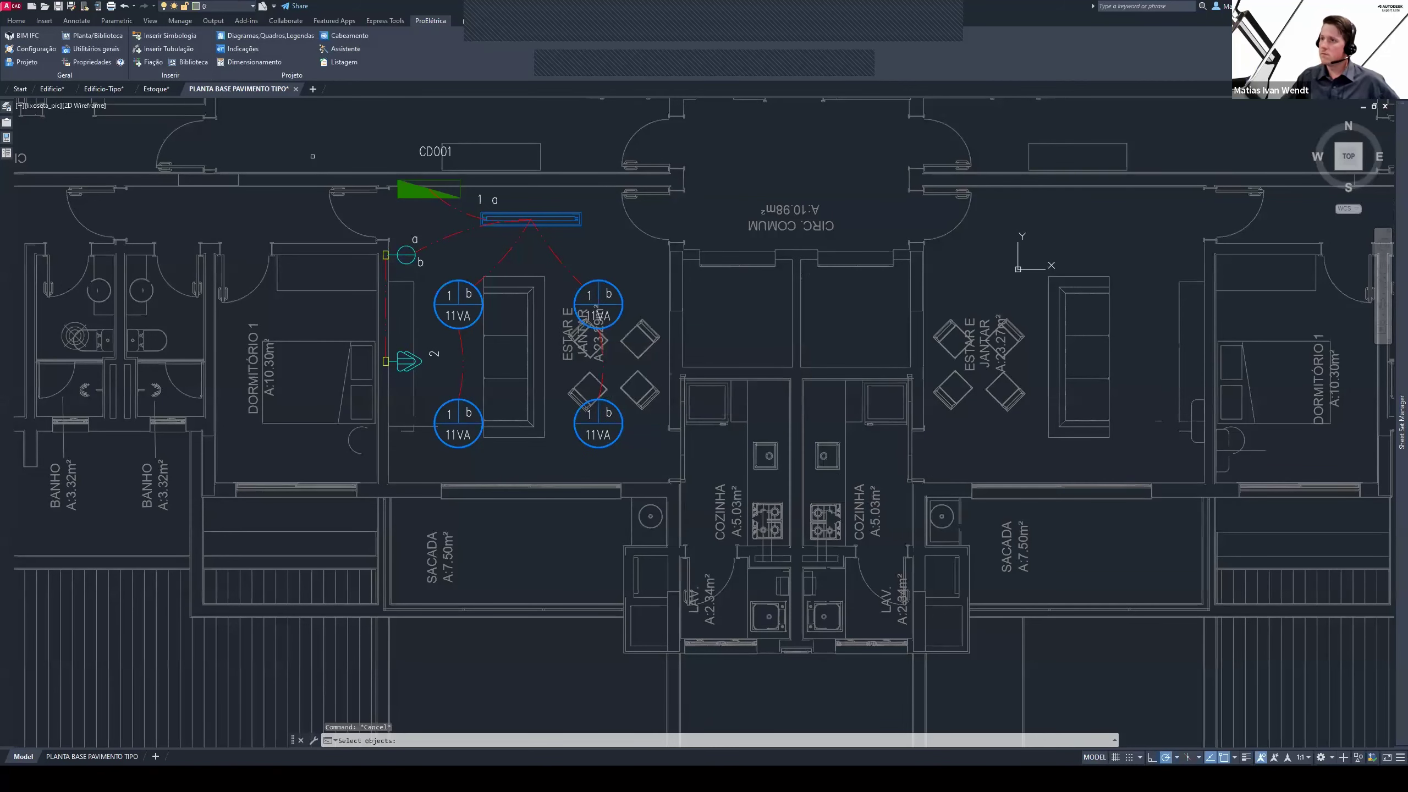
{"action": "left_click_drag", "start_coordinate": [311, 140], "coordinate": [670, 438]}
{"action": "key", "text": "Return"}
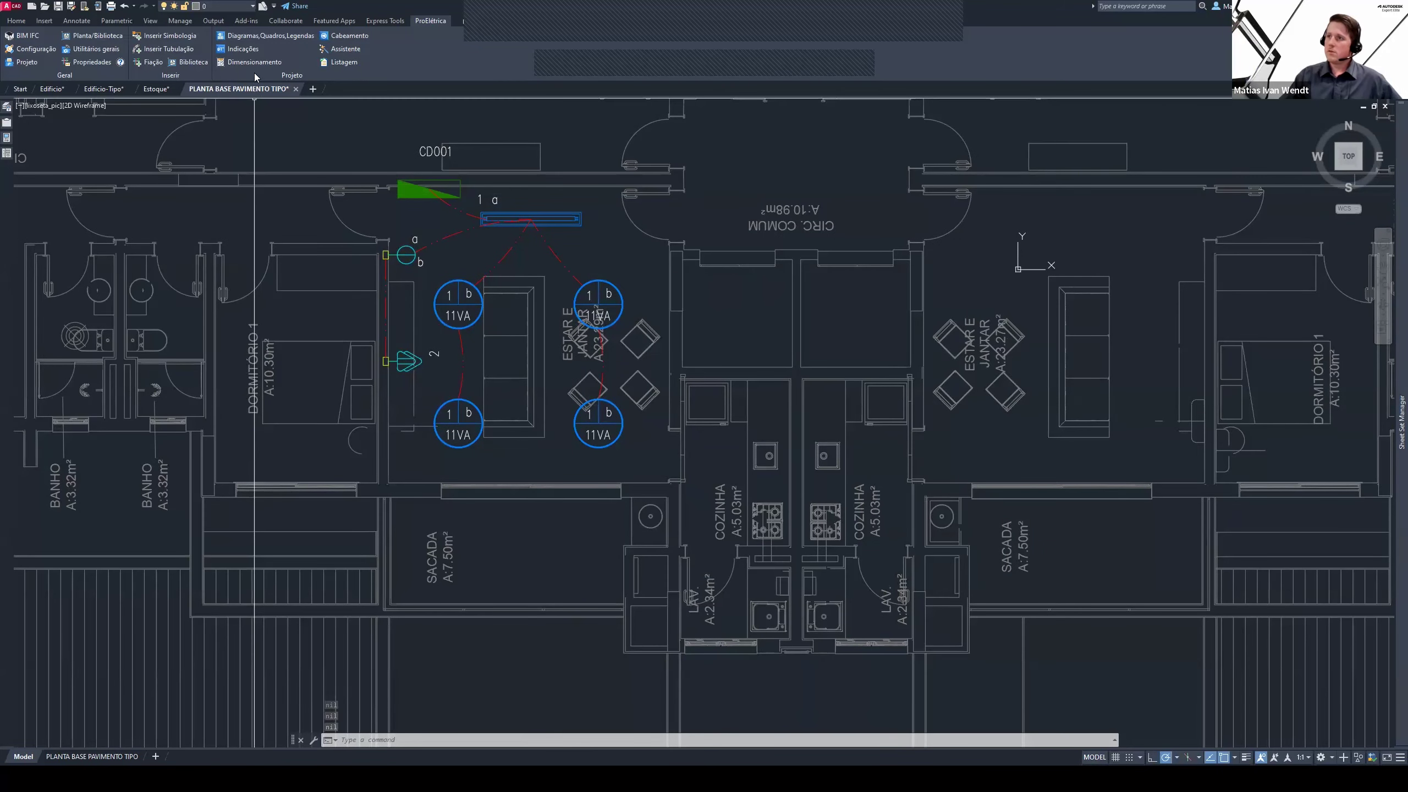
{"action": "left_click", "coordinate": [257, 64]}
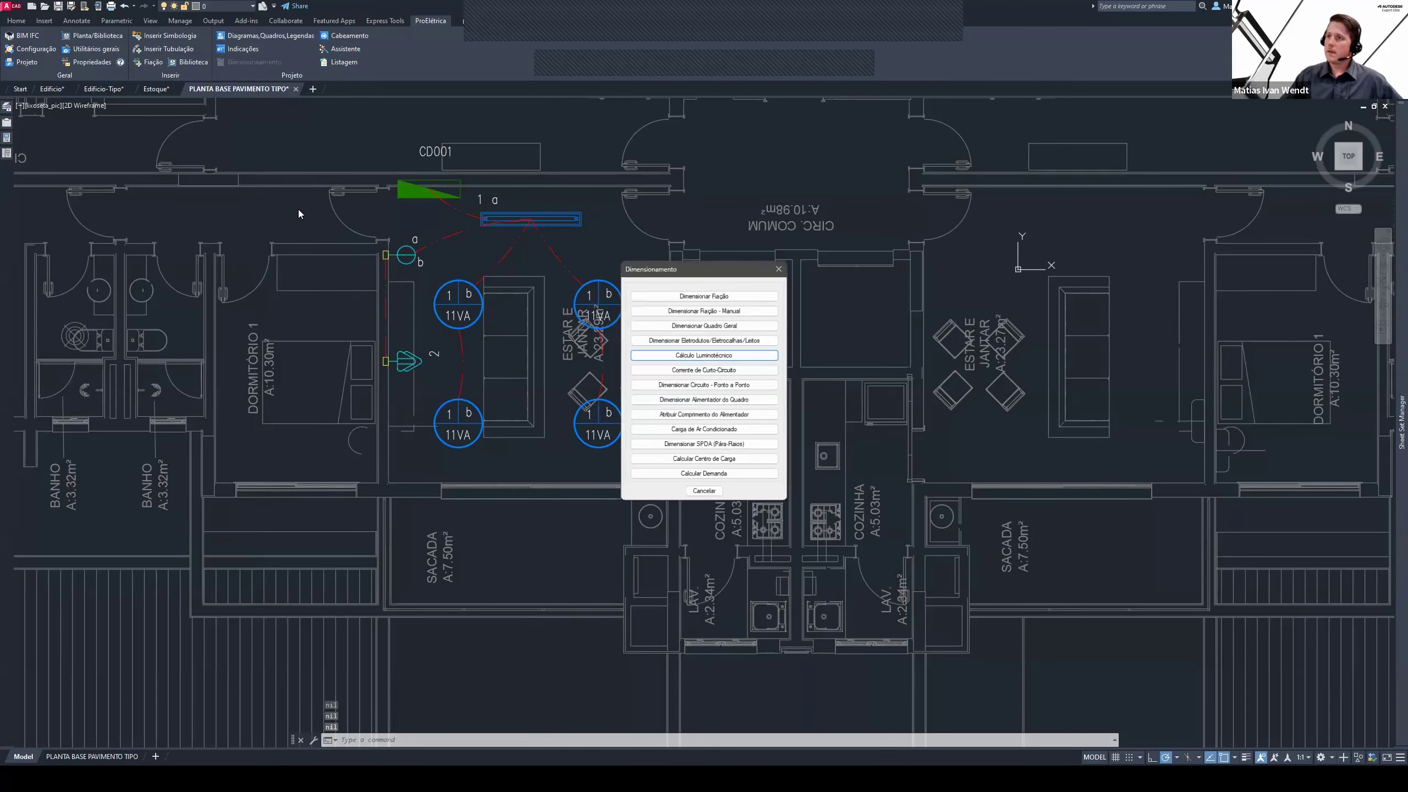
Run Dimensionar Fiação for board CD001
{"action": "left_click", "coordinate": [734, 294]}
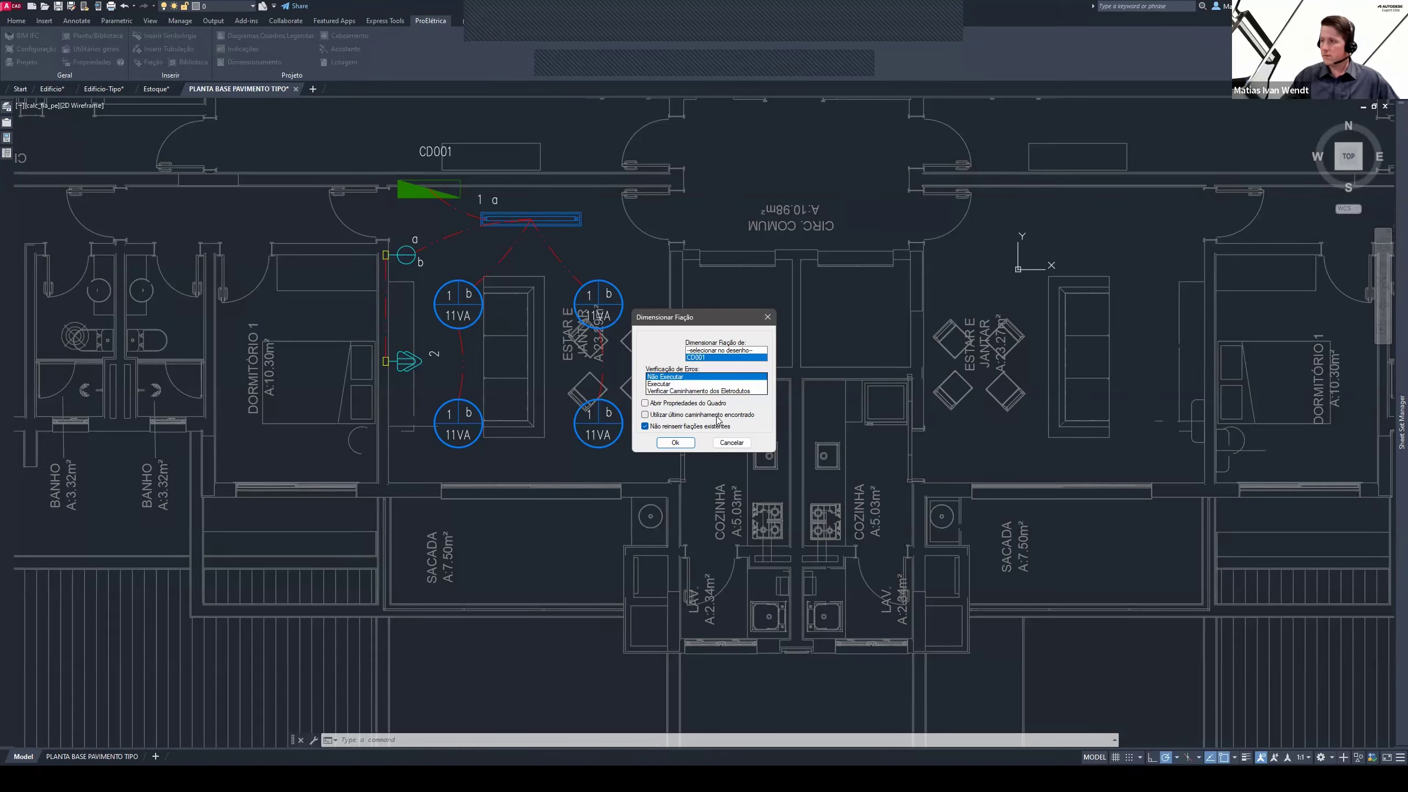
{"action": "left_click", "coordinate": [680, 442]}
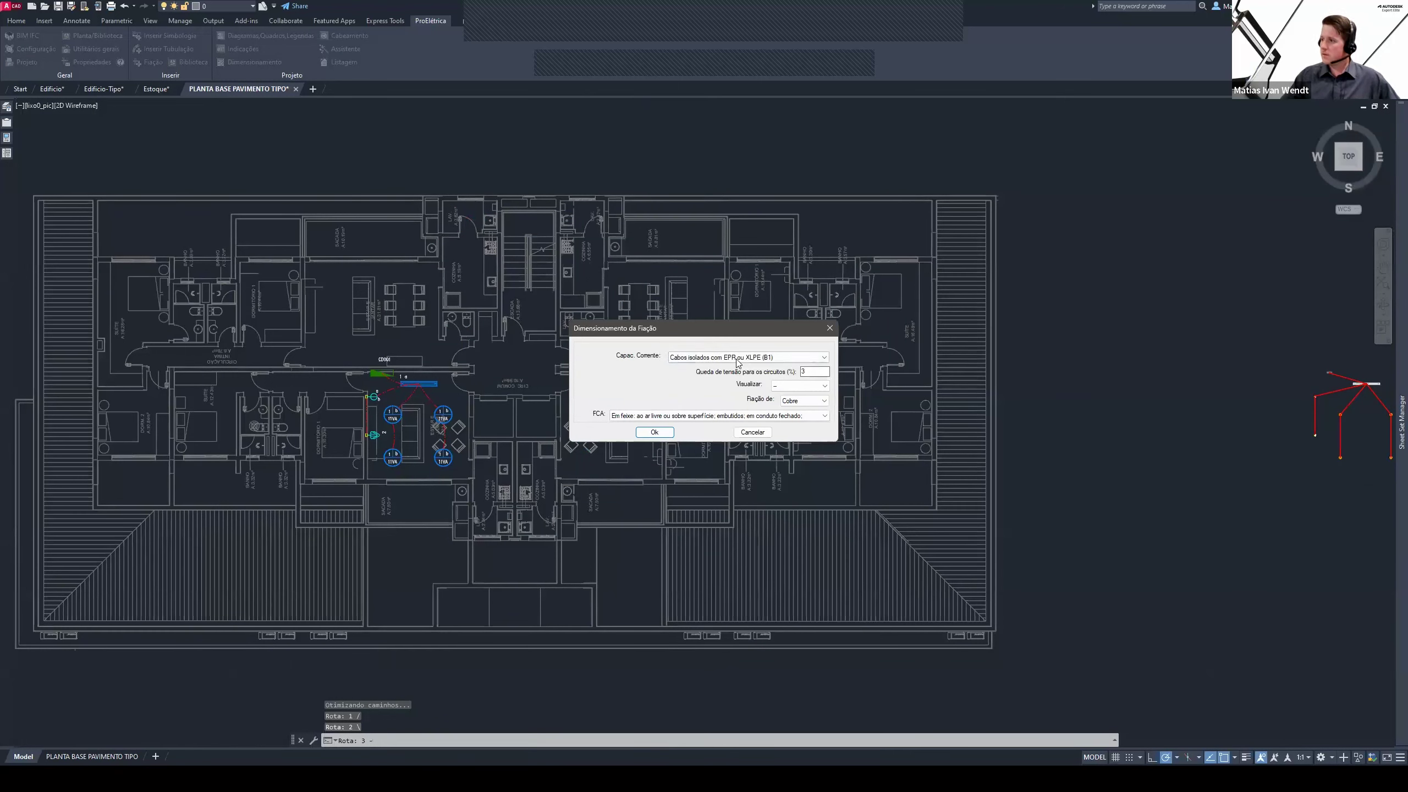
Size the wiring with EPR/XLPE Método B1 cables, copper conductors and bundled grouping factor
{"action": "left_click", "coordinate": [769, 359]}
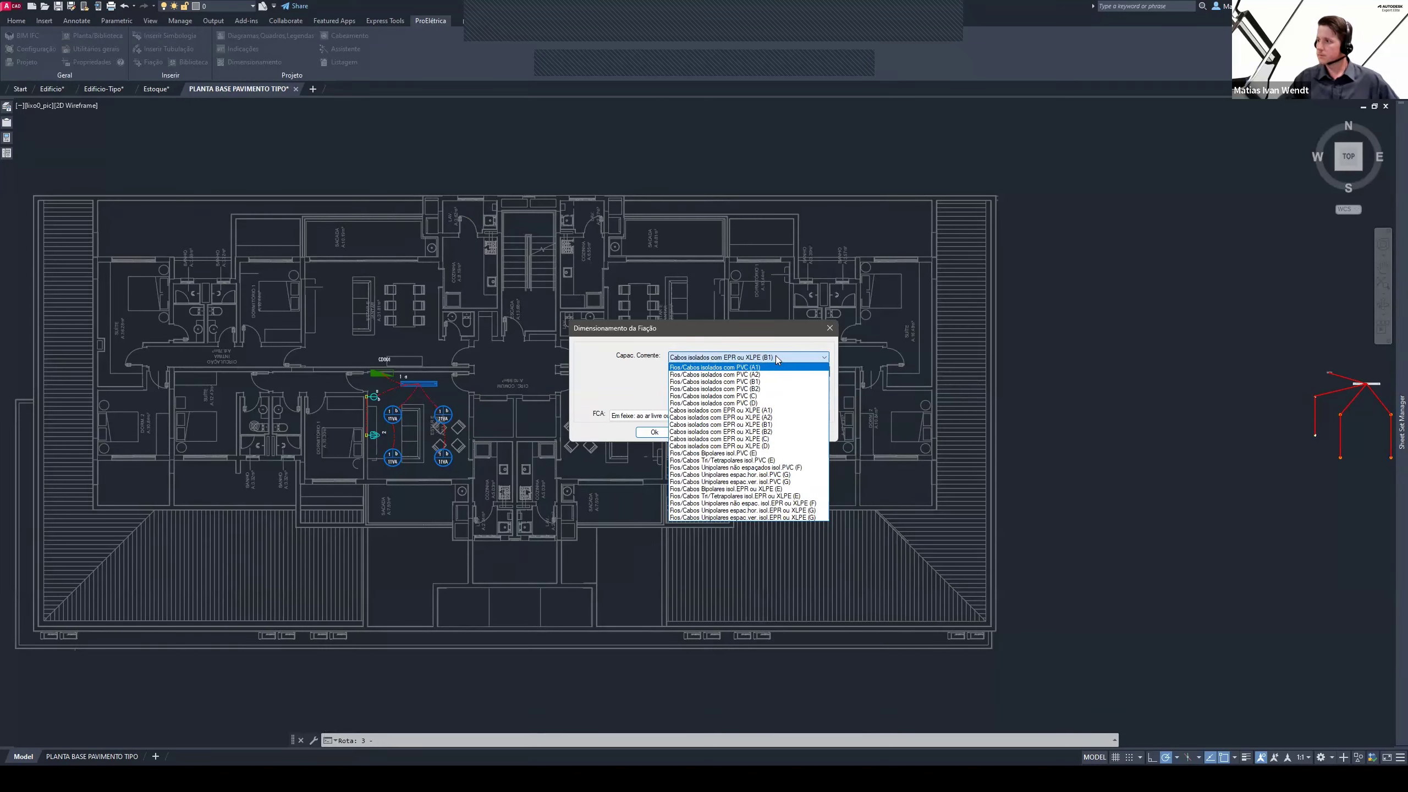
{"action": "left_click", "coordinate": [775, 359]}
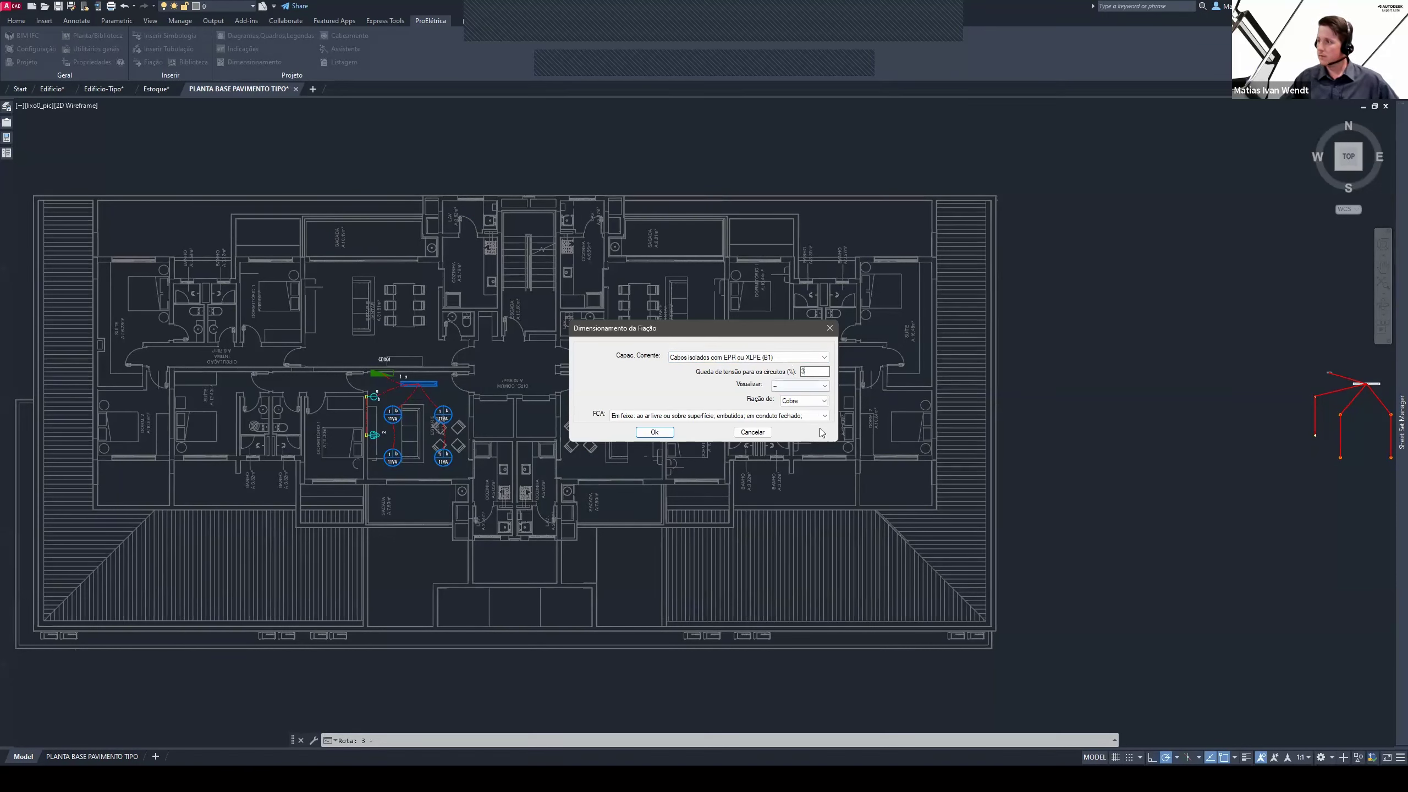
{"action": "left_click", "coordinate": [824, 386]}
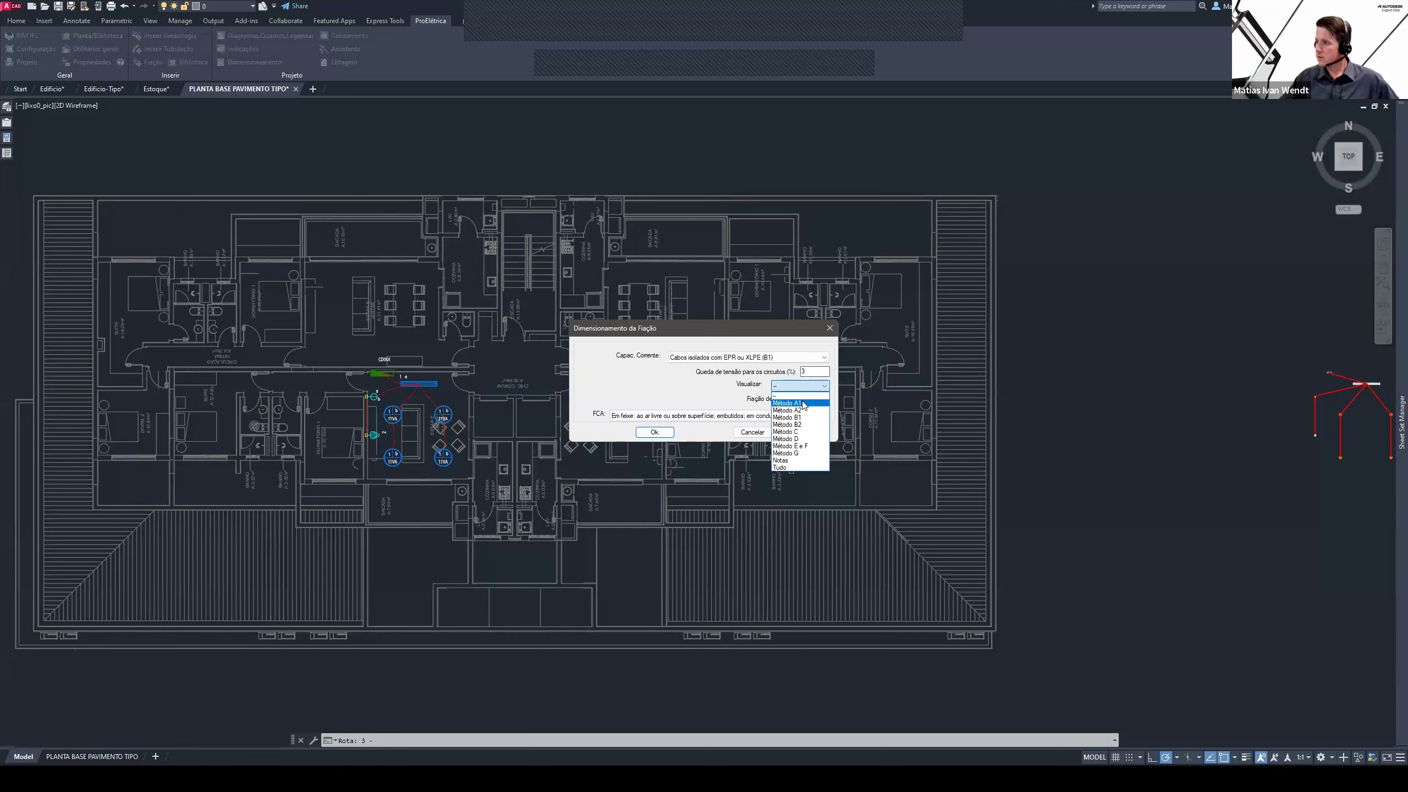
{"action": "left_click", "coordinate": [801, 418]}
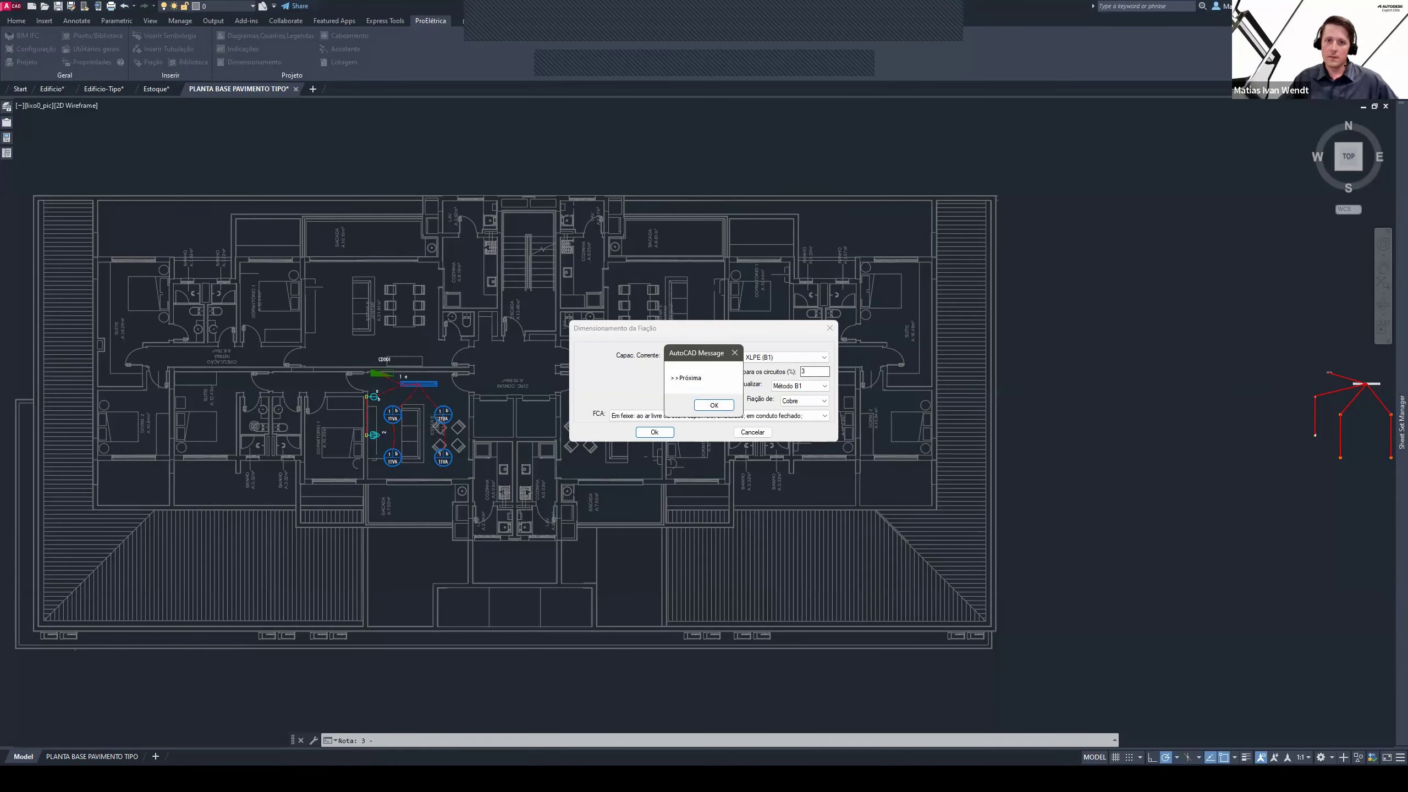
{"action": "left_click", "coordinate": [711, 408]}
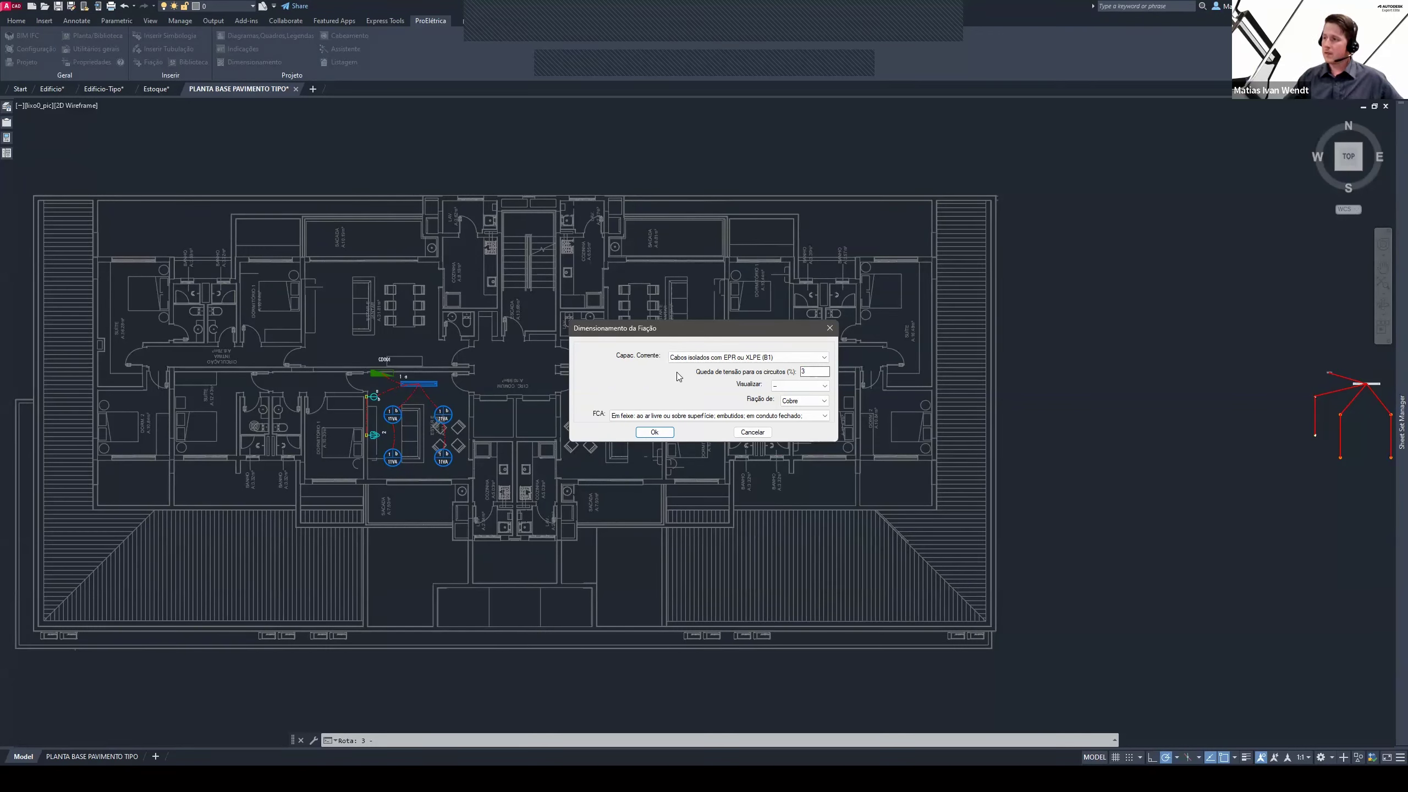
{"action": "left_click", "coordinate": [682, 357]}
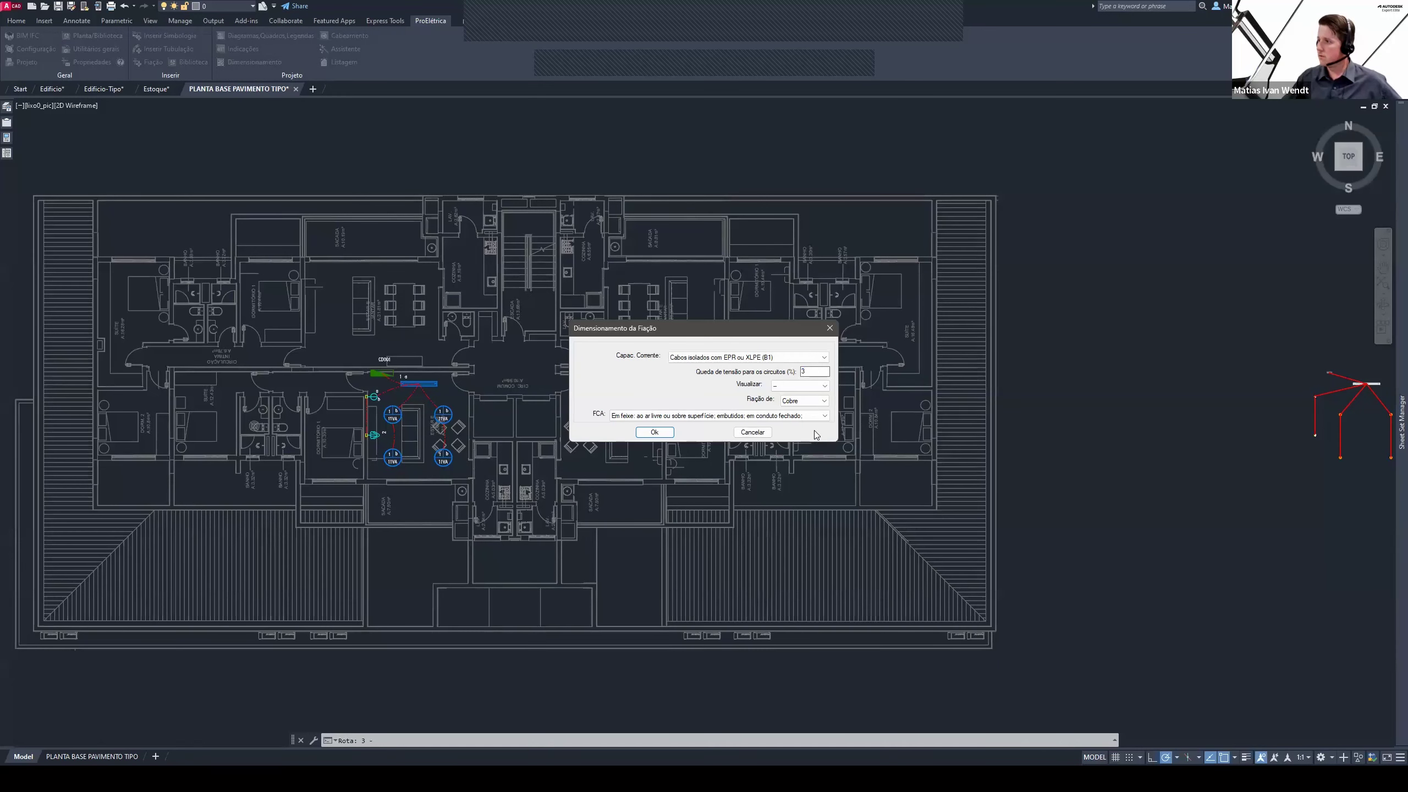
{"action": "left_click", "coordinate": [824, 402]}
{"action": "left_click", "coordinate": [815, 411]}
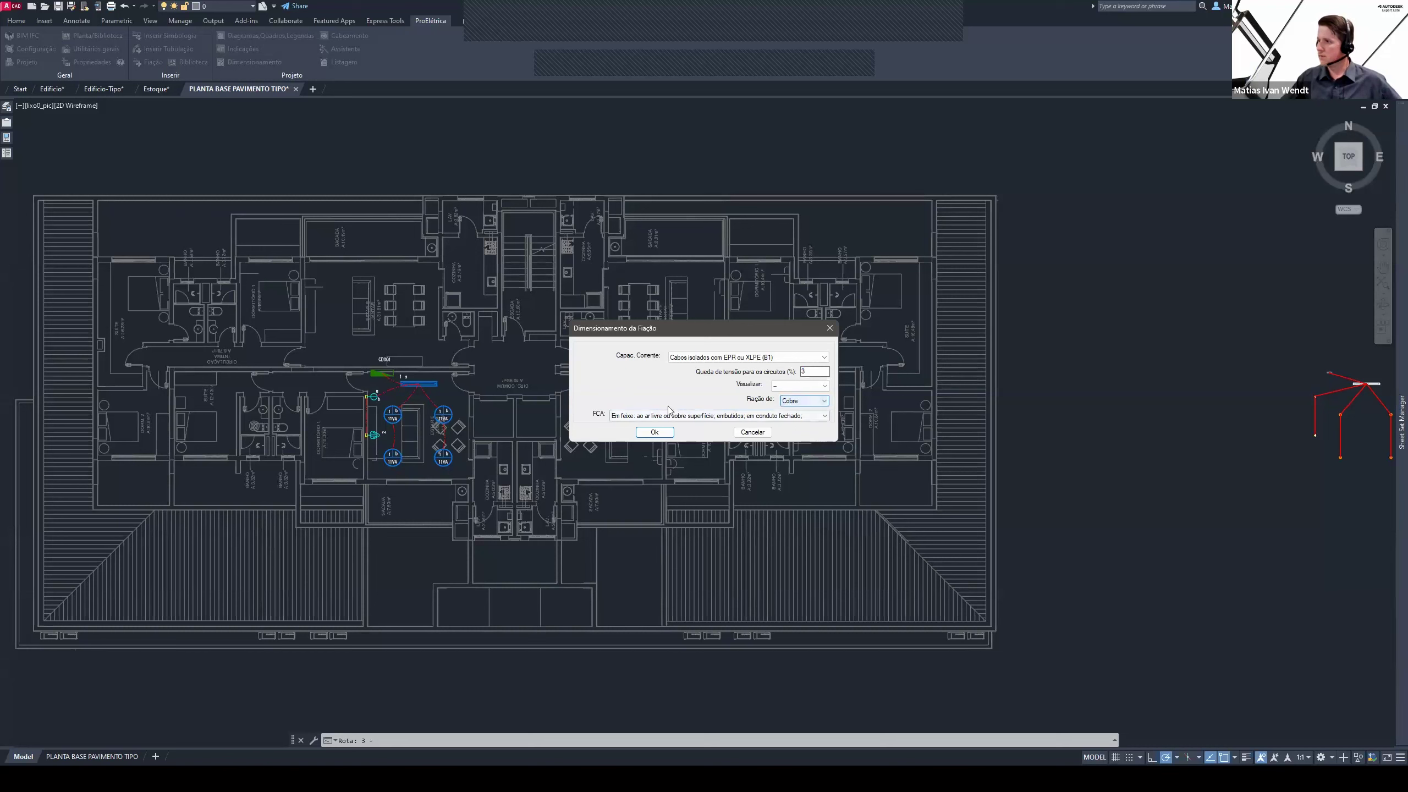
{"action": "left_click", "coordinate": [641, 419]}
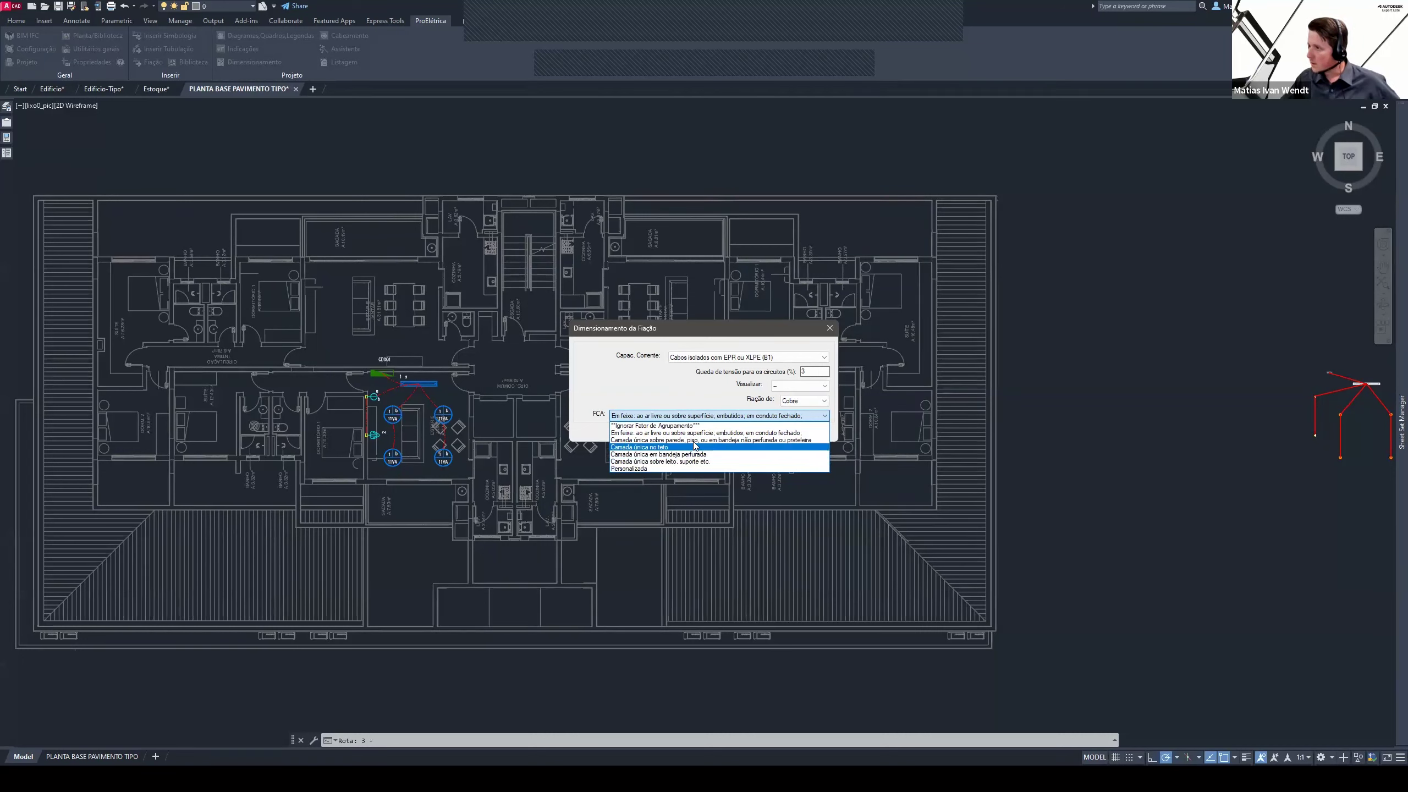
{"action": "left_click", "coordinate": [719, 433]}
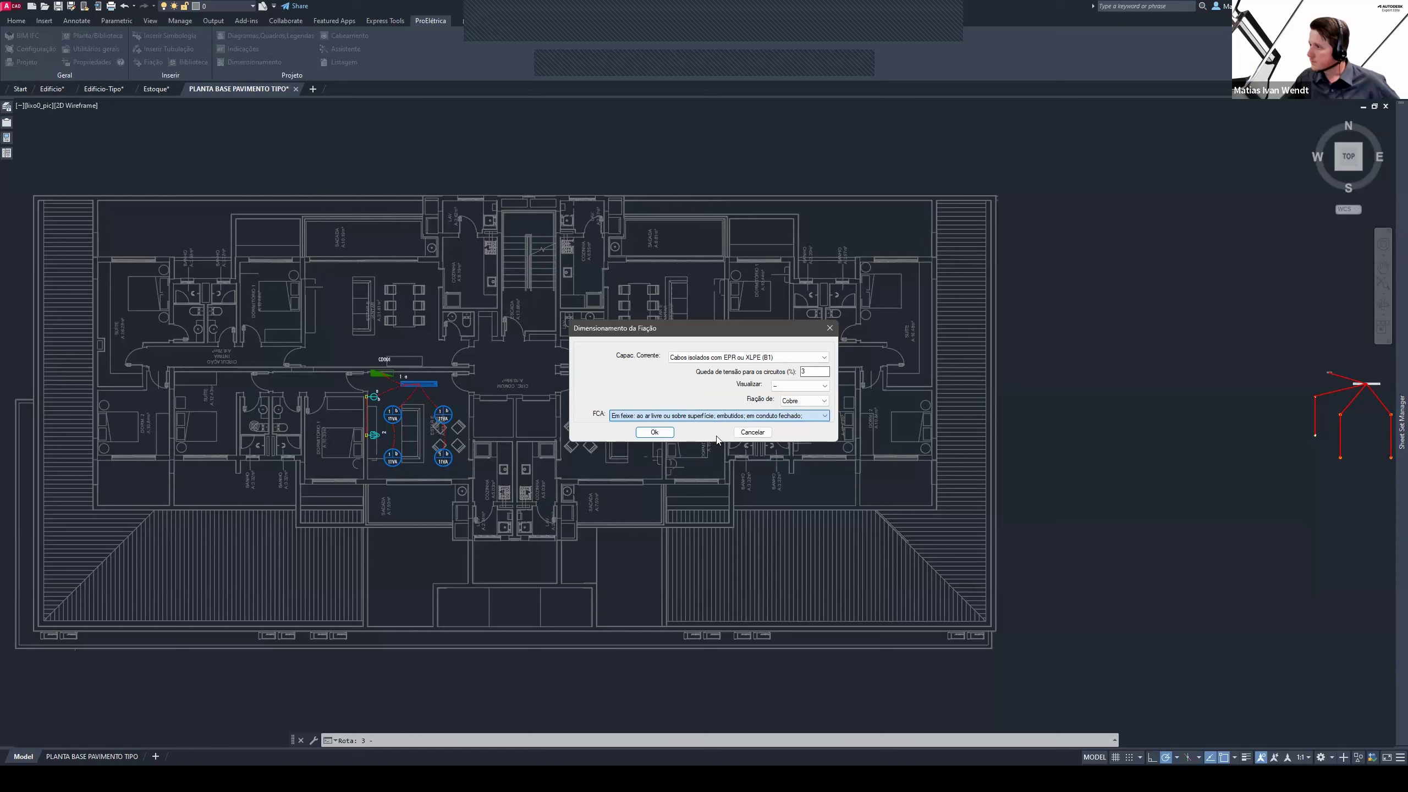
{"action": "left_click", "coordinate": [663, 432]}
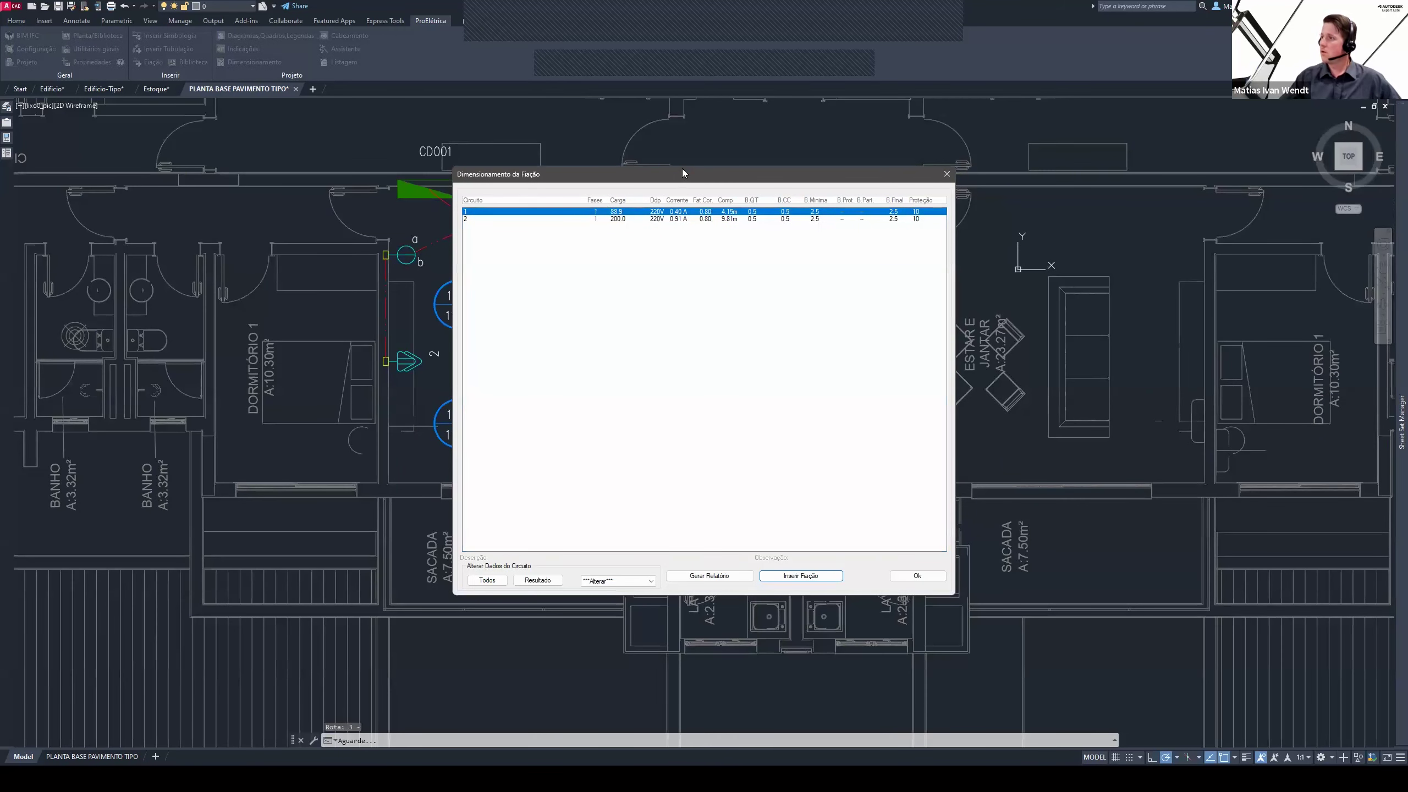
Give circuit 1 five grouped circuits (0.60 correction factor) and recalculate the sizing
{"action": "left_click_drag", "start_coordinate": [682, 172], "coordinate": [564, 180]}
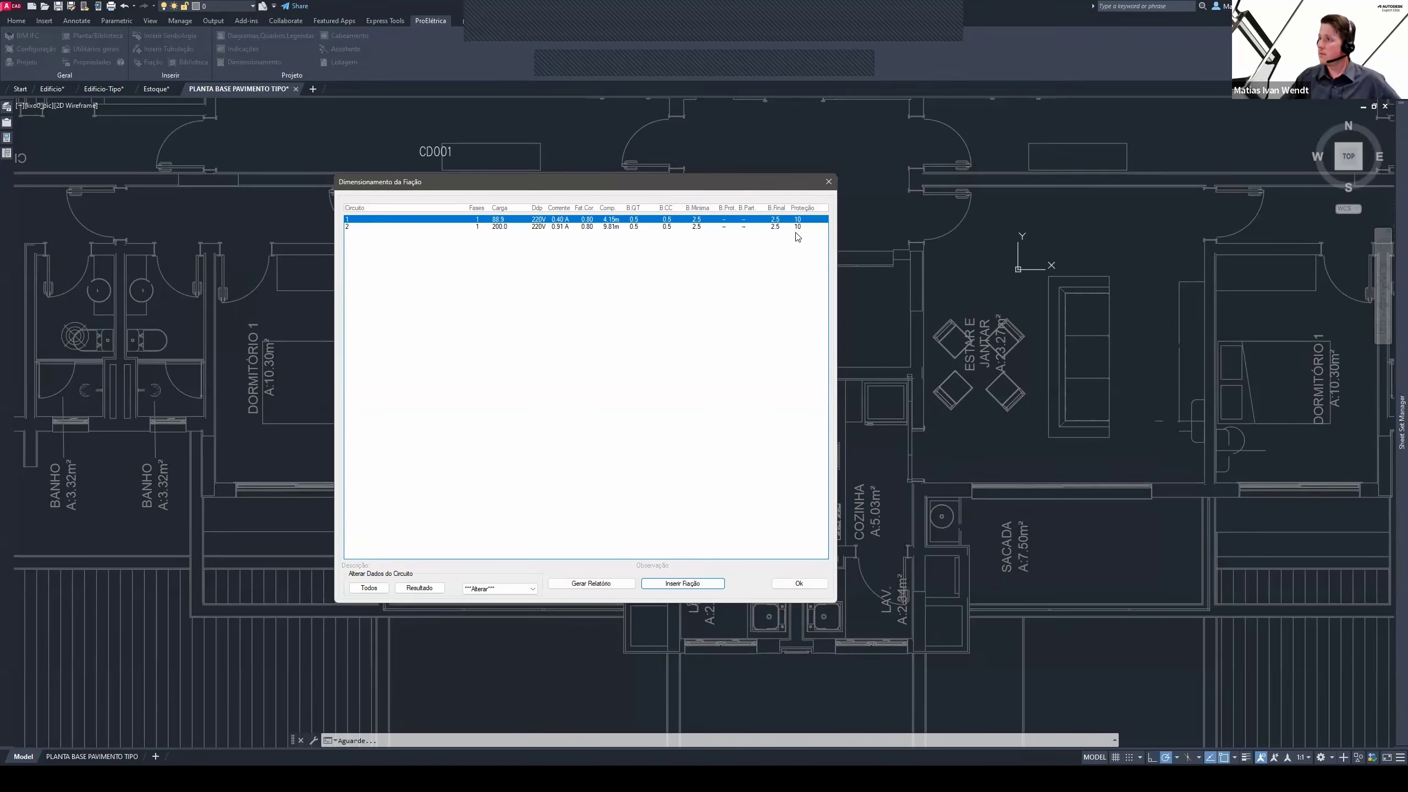
{"action": "left_click", "coordinate": [456, 437]}
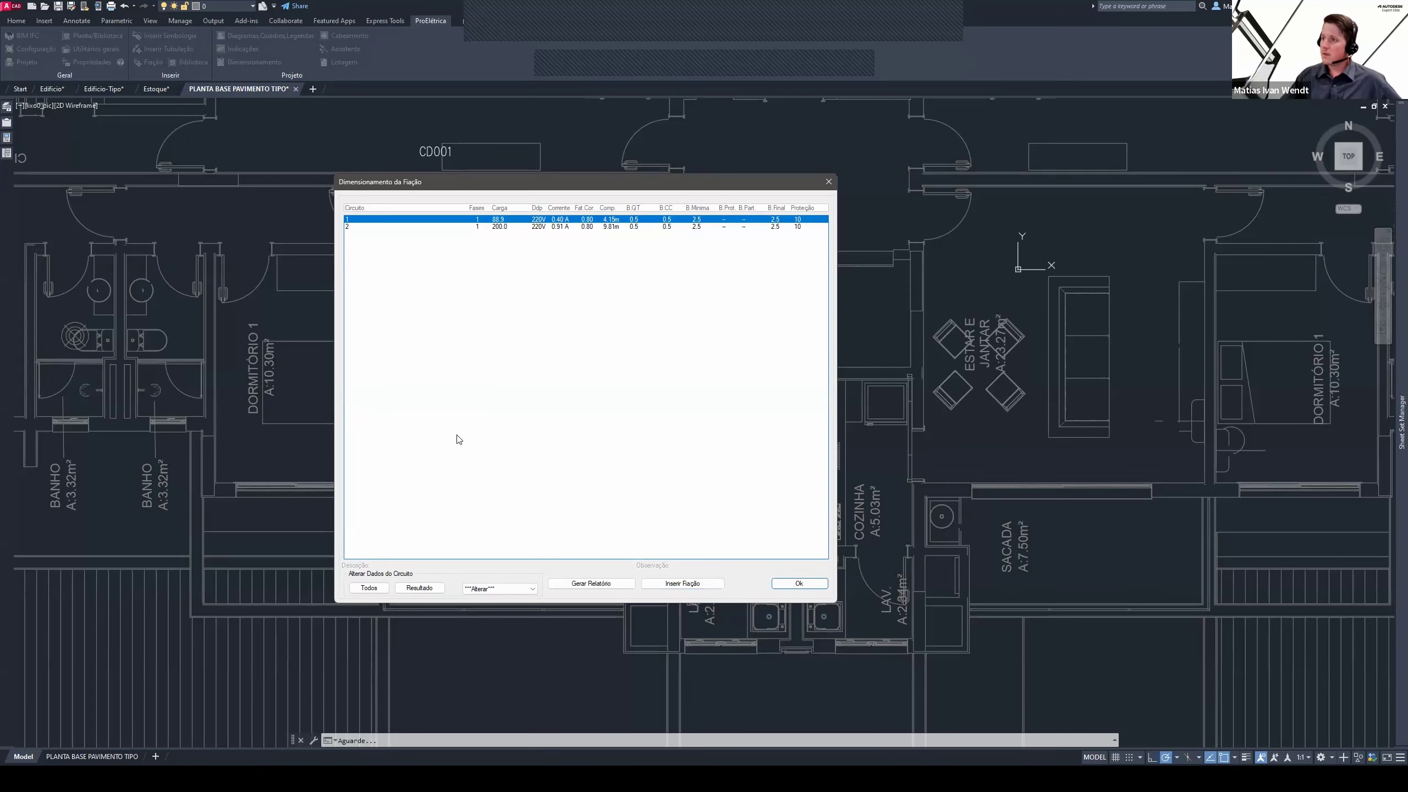
{"action": "left_click", "coordinate": [374, 591]}
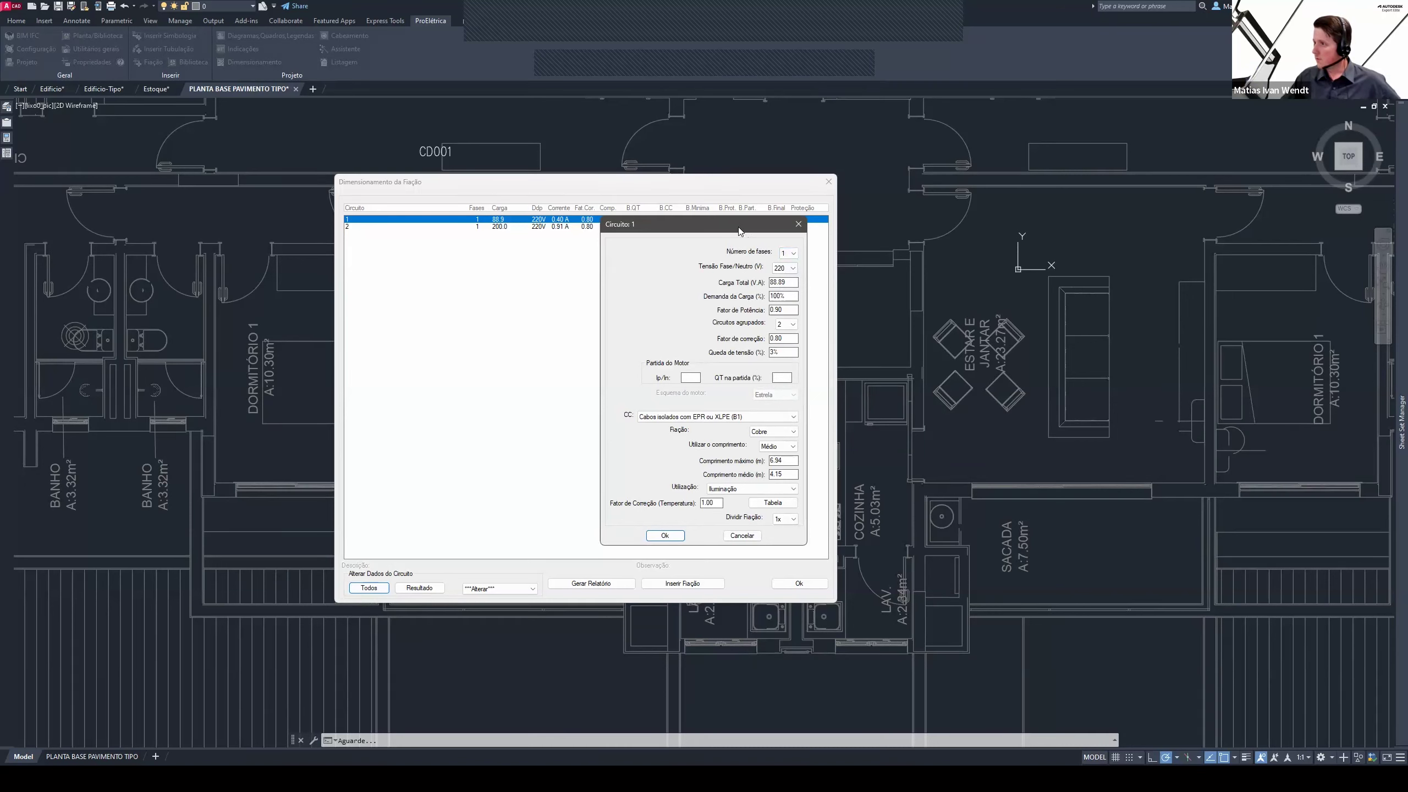
{"action": "left_click_drag", "start_coordinate": [714, 219], "coordinate": [633, 190]}
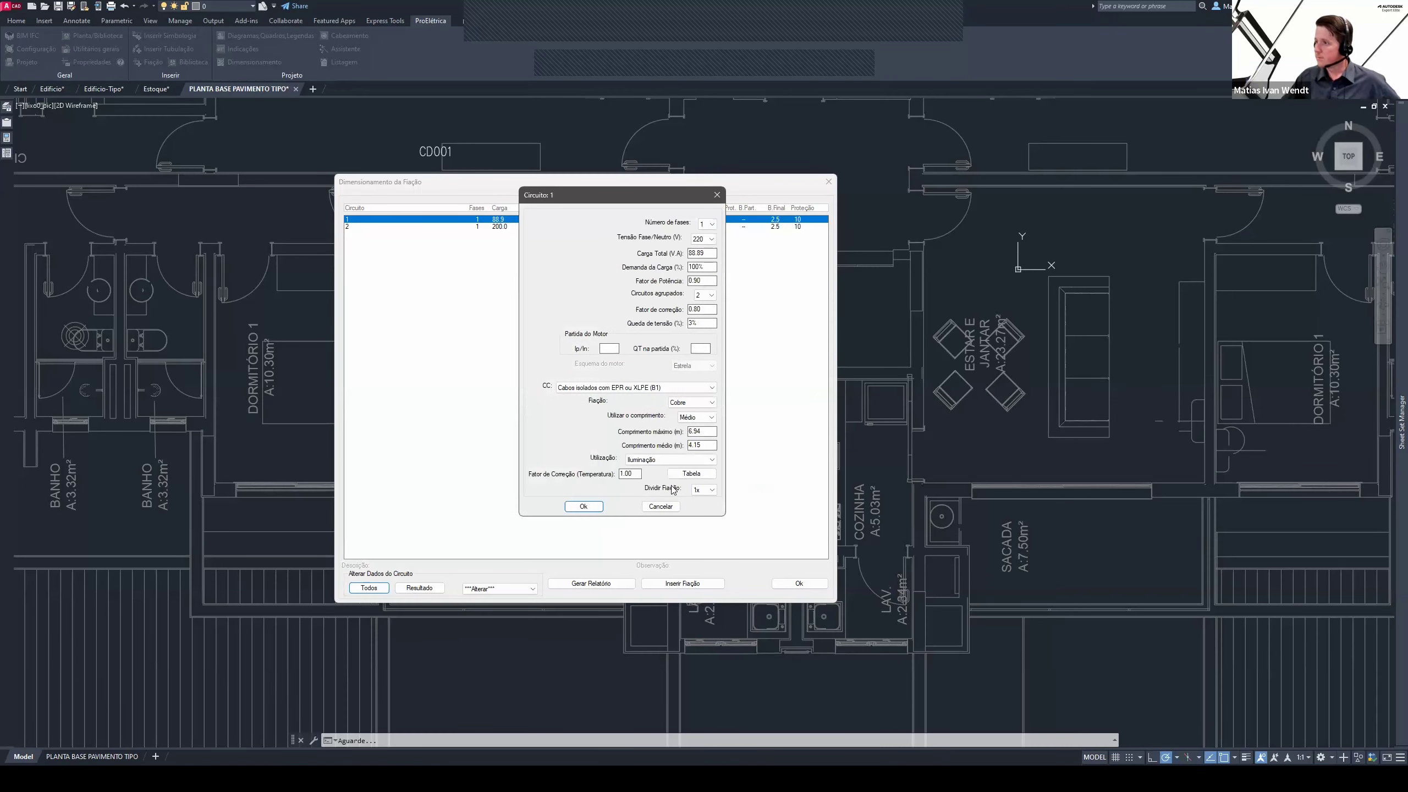
{"action": "left_click", "coordinate": [713, 296]}
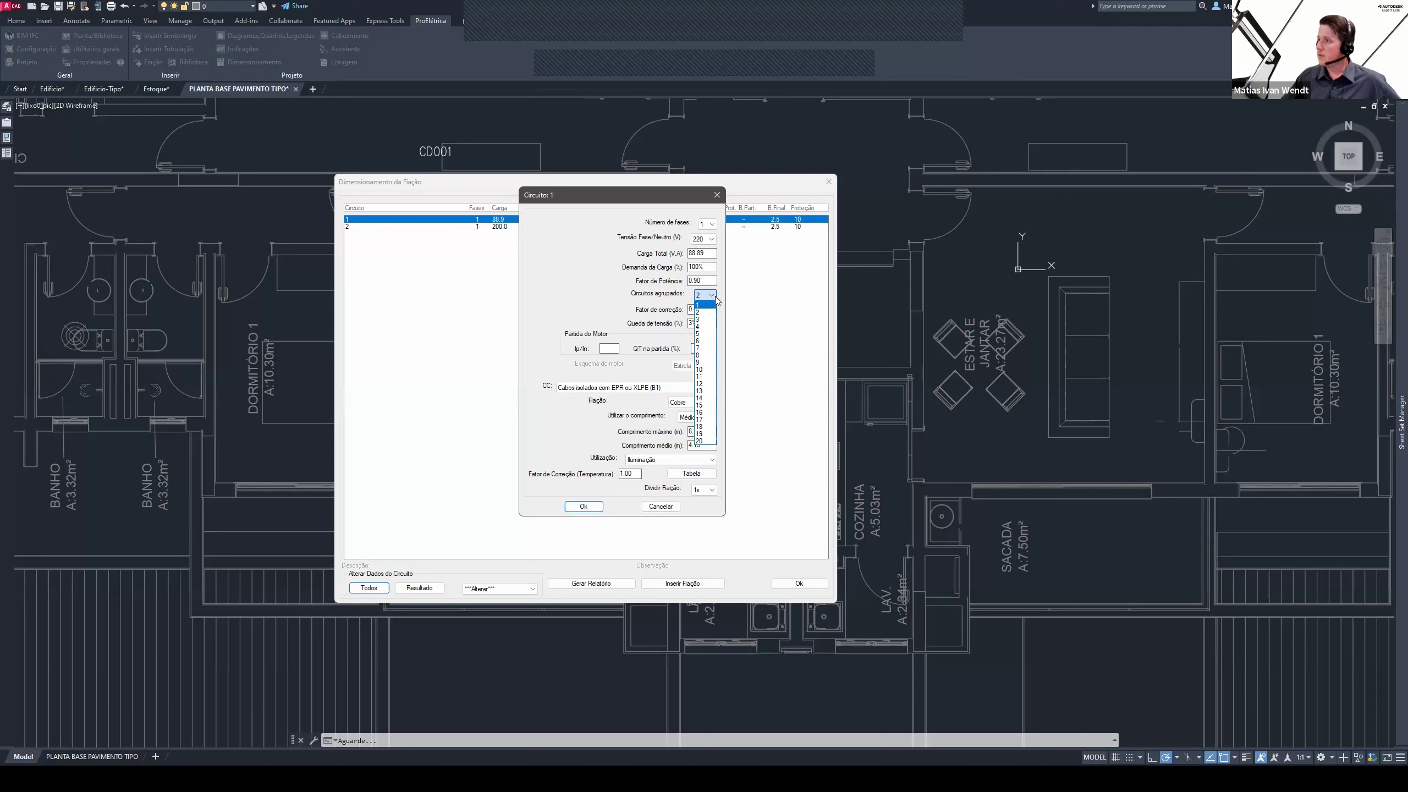
{"action": "left_click", "coordinate": [714, 298]}
{"action": "left_click", "coordinate": [715, 301]}
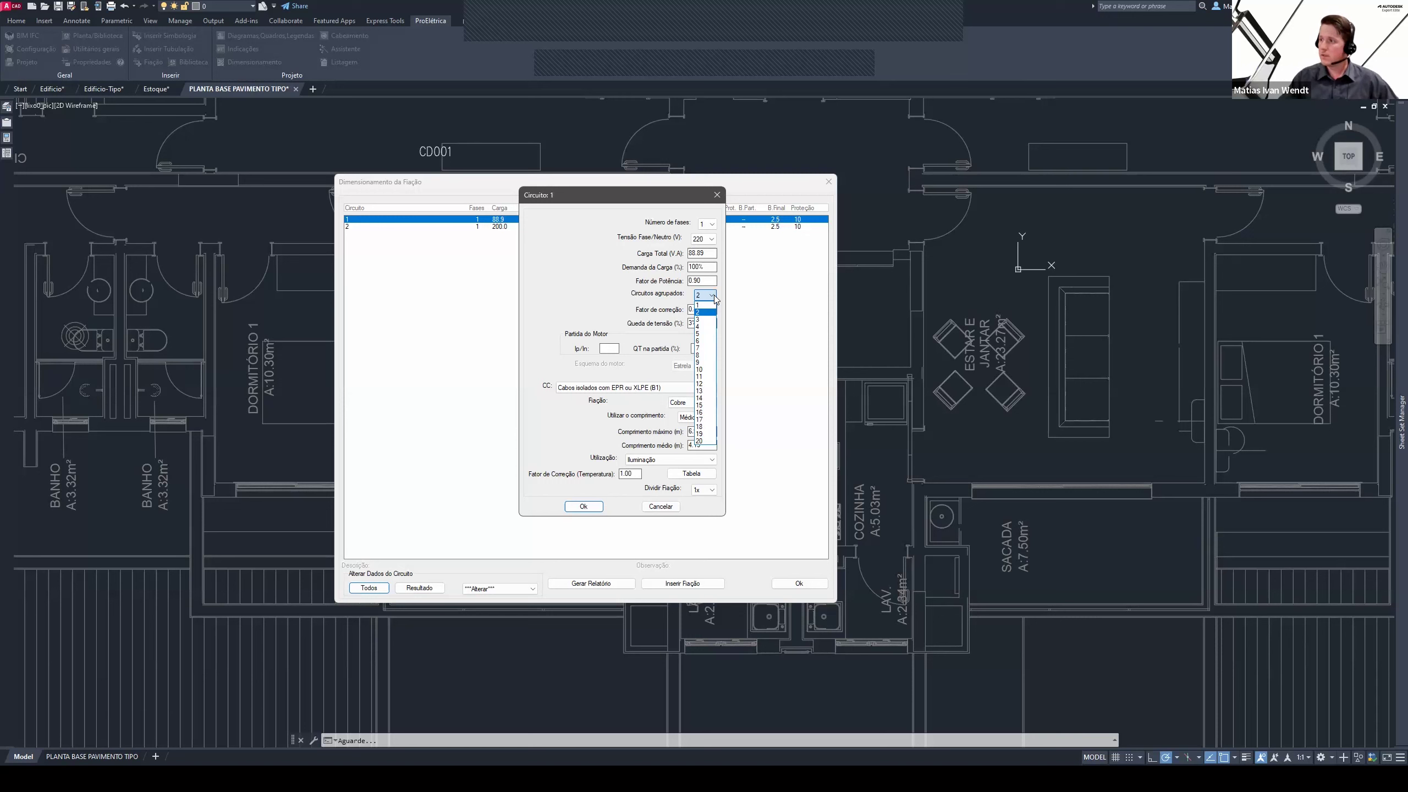
{"action": "left_click", "coordinate": [710, 334]}
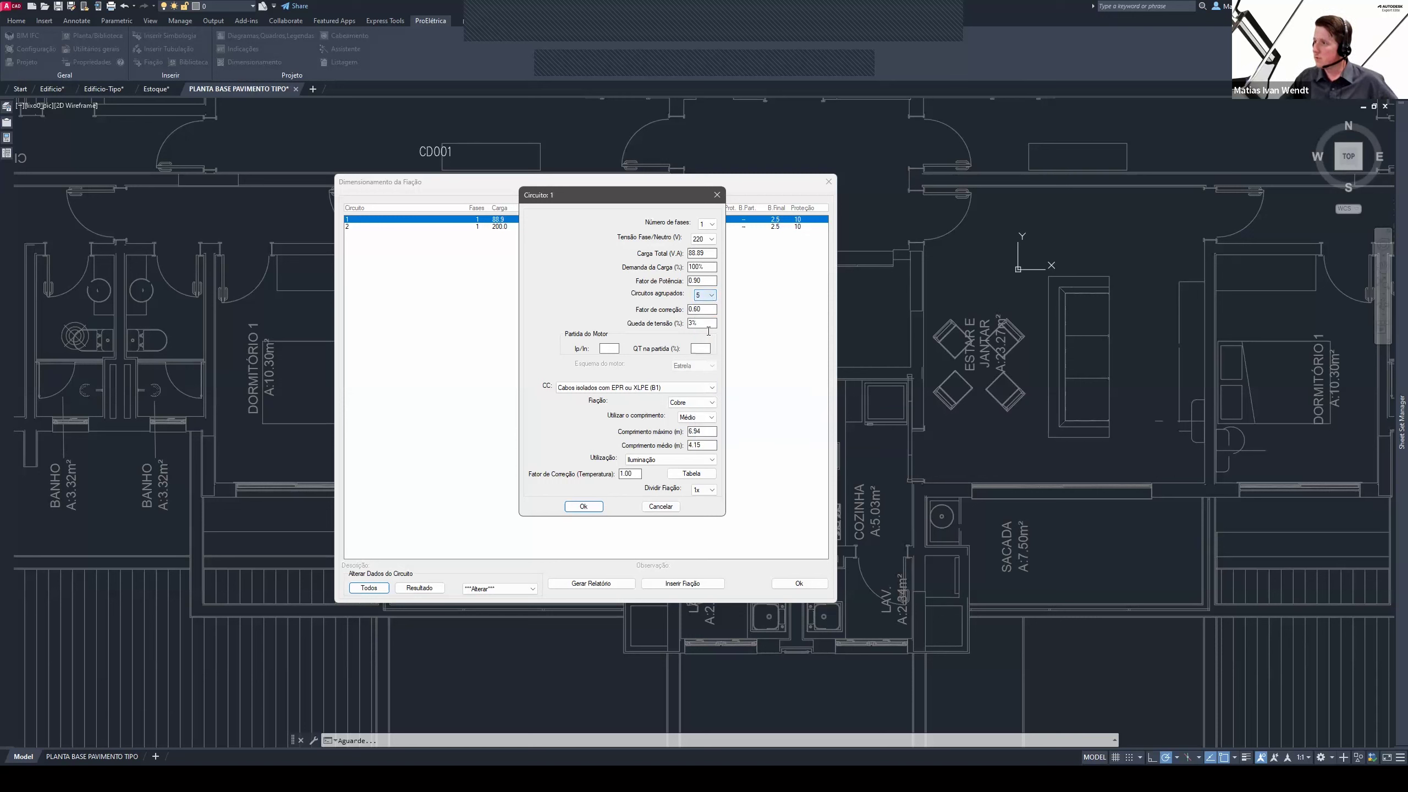
{"action": "left_click", "coordinate": [583, 507]}
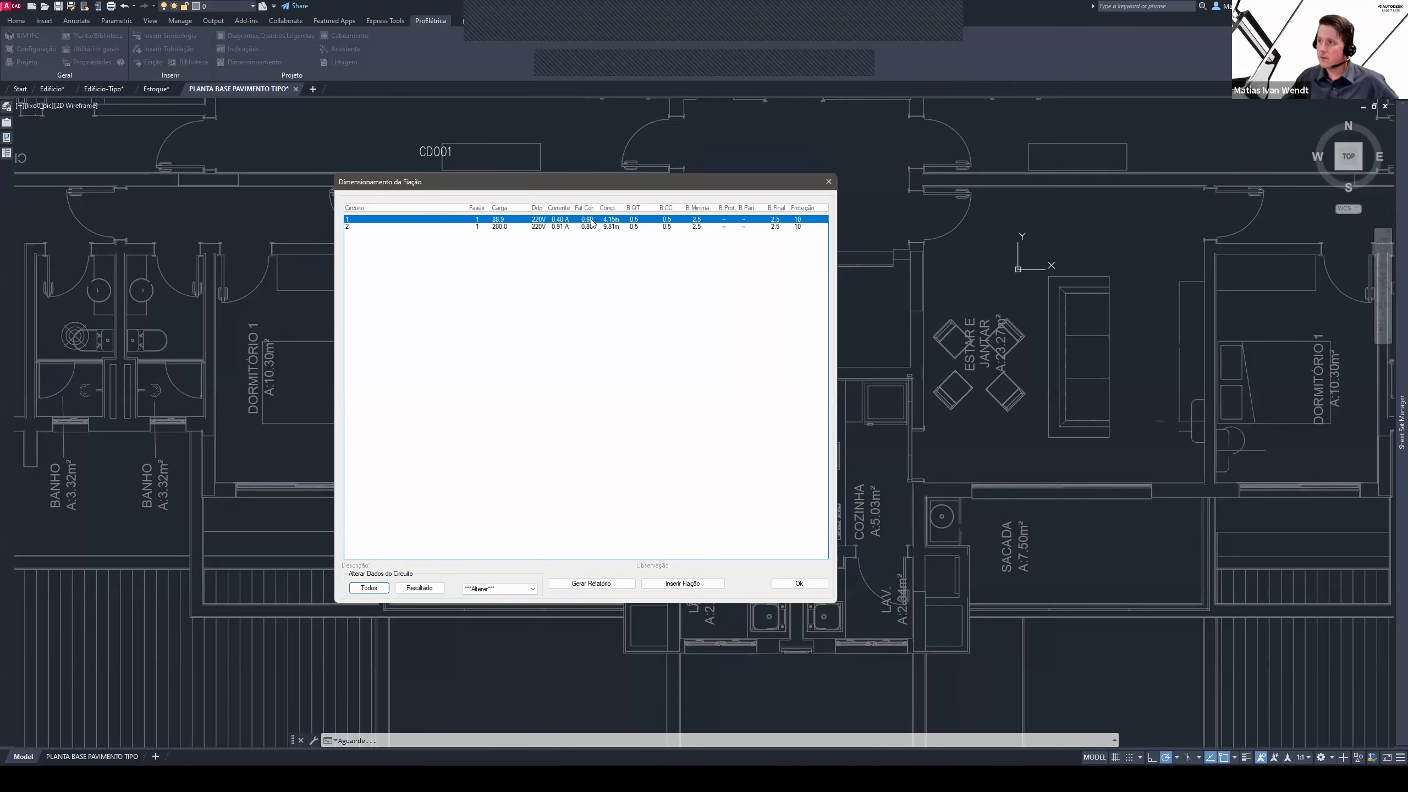
Apply Circuitos Agrupados to the wire sizing via Alterar, then launch Inserir Fiação
{"action": "left_click", "coordinate": [496, 588]}
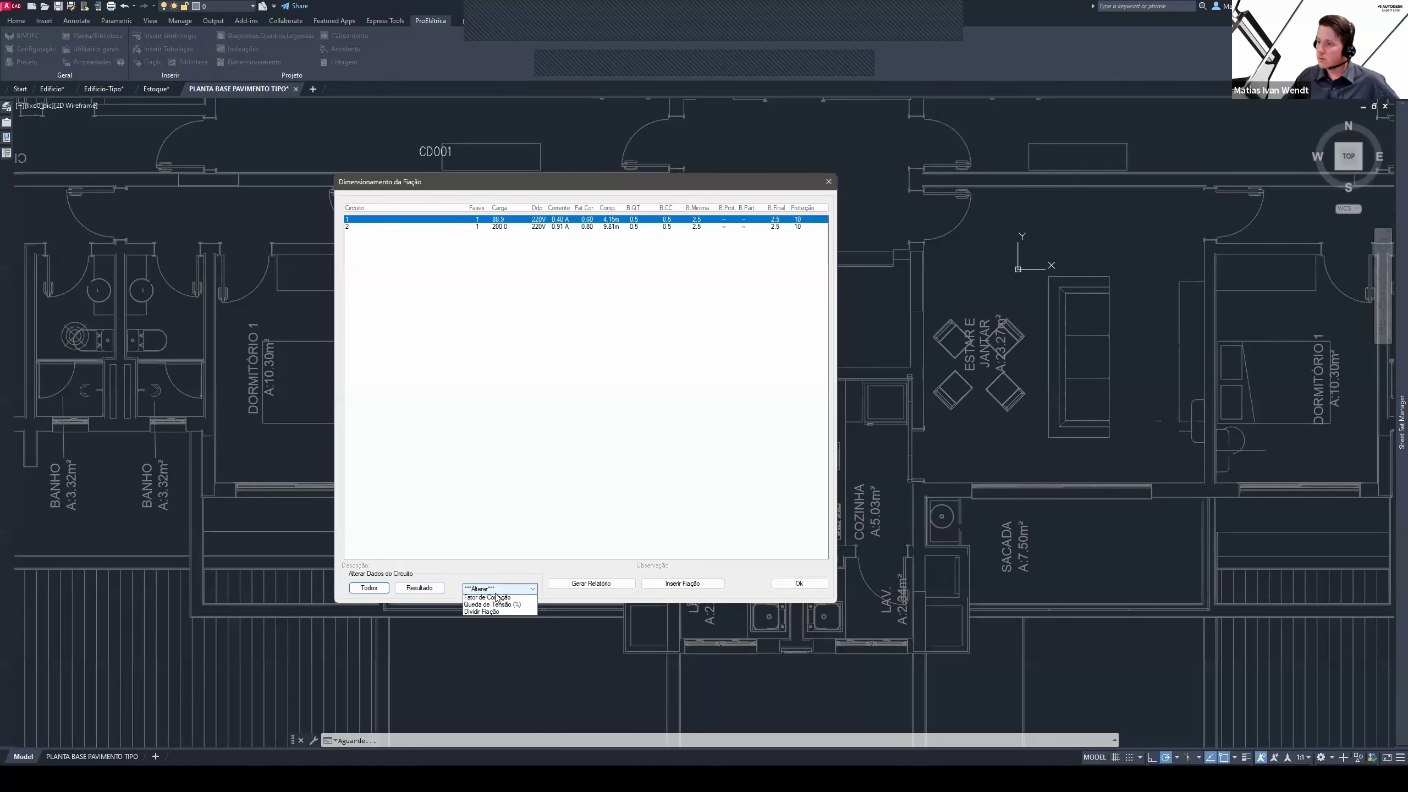
{"action": "left_click", "coordinate": [526, 613]}
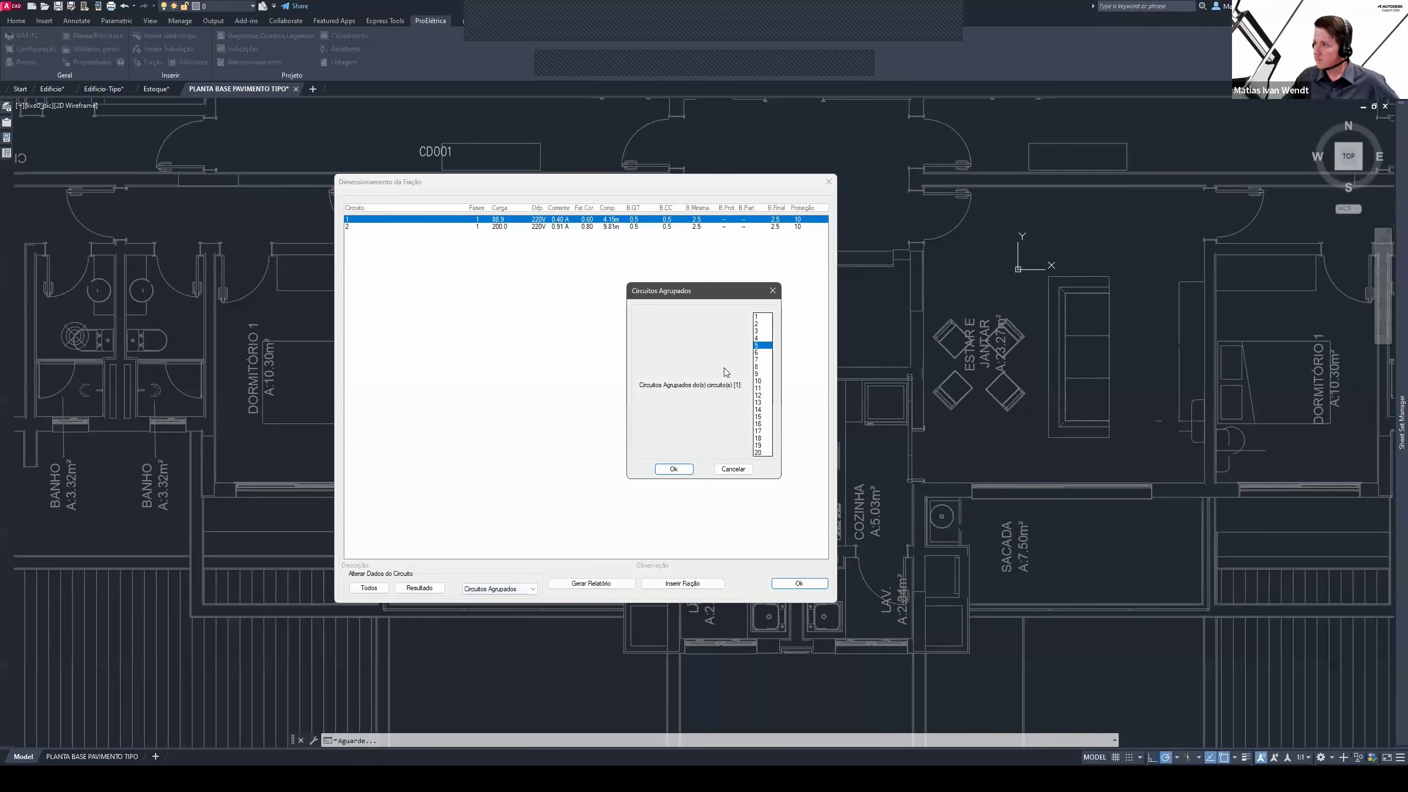
{"action": "left_click", "coordinate": [760, 324]}
{"action": "left_click", "coordinate": [682, 473]}
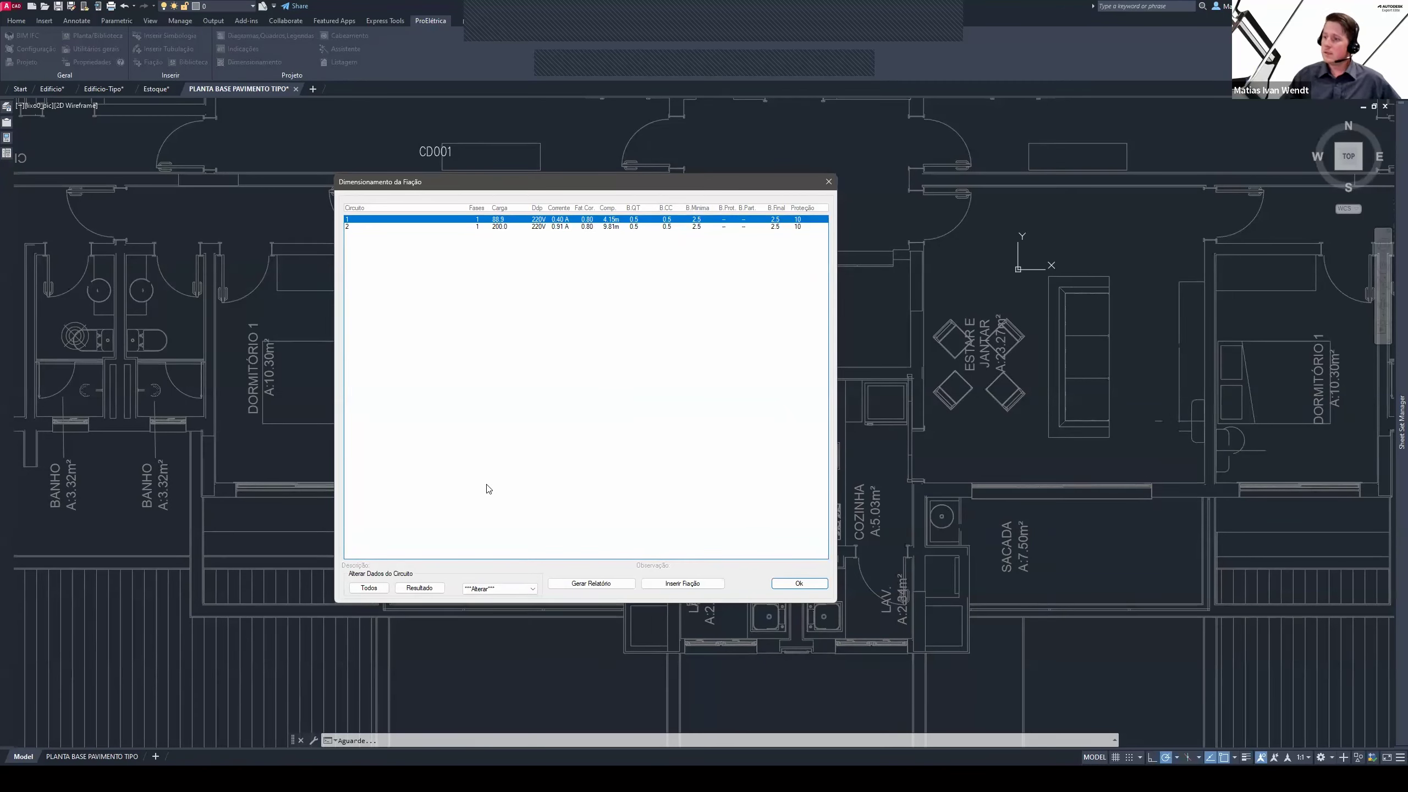
{"action": "left_click", "coordinate": [496, 589]}
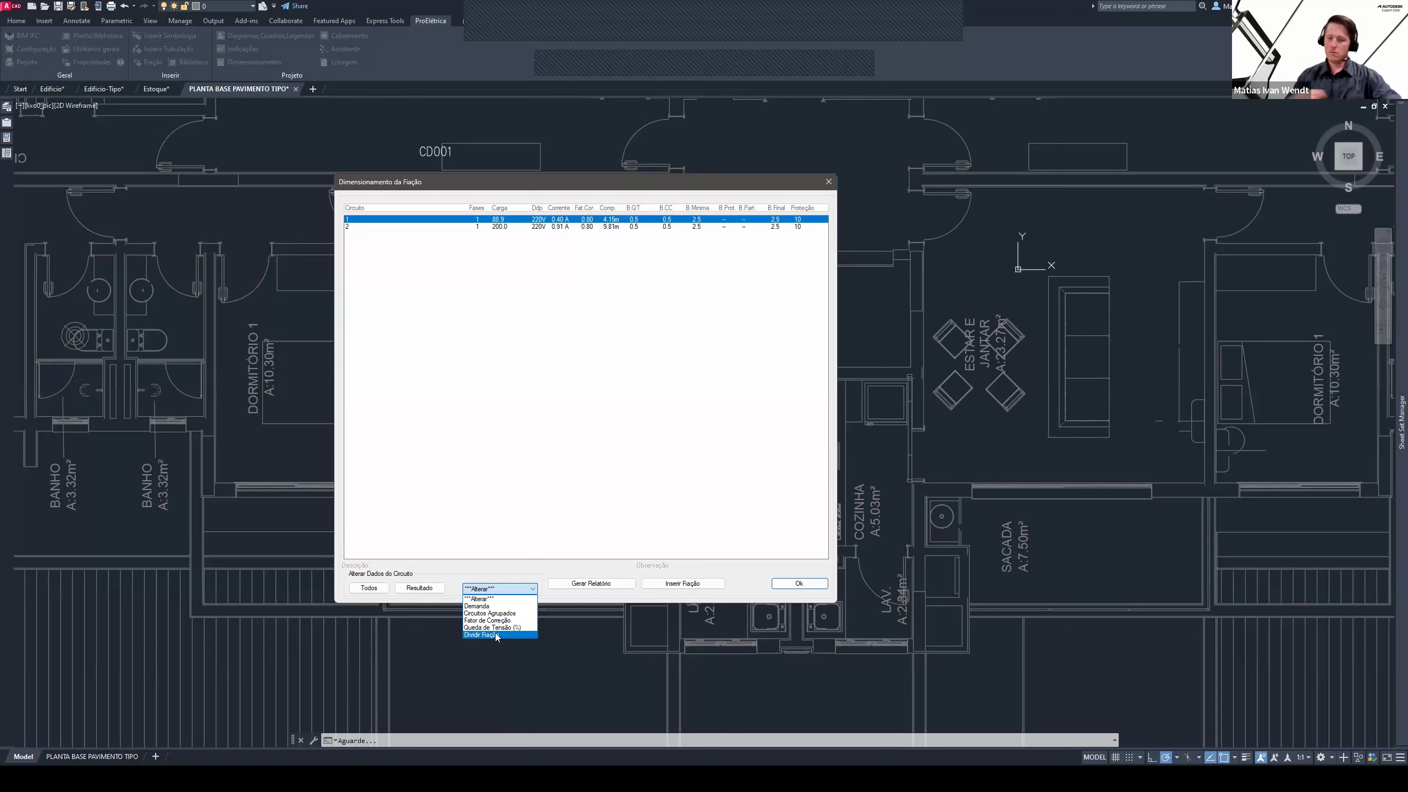
{"action": "left_click", "coordinate": [579, 501]}
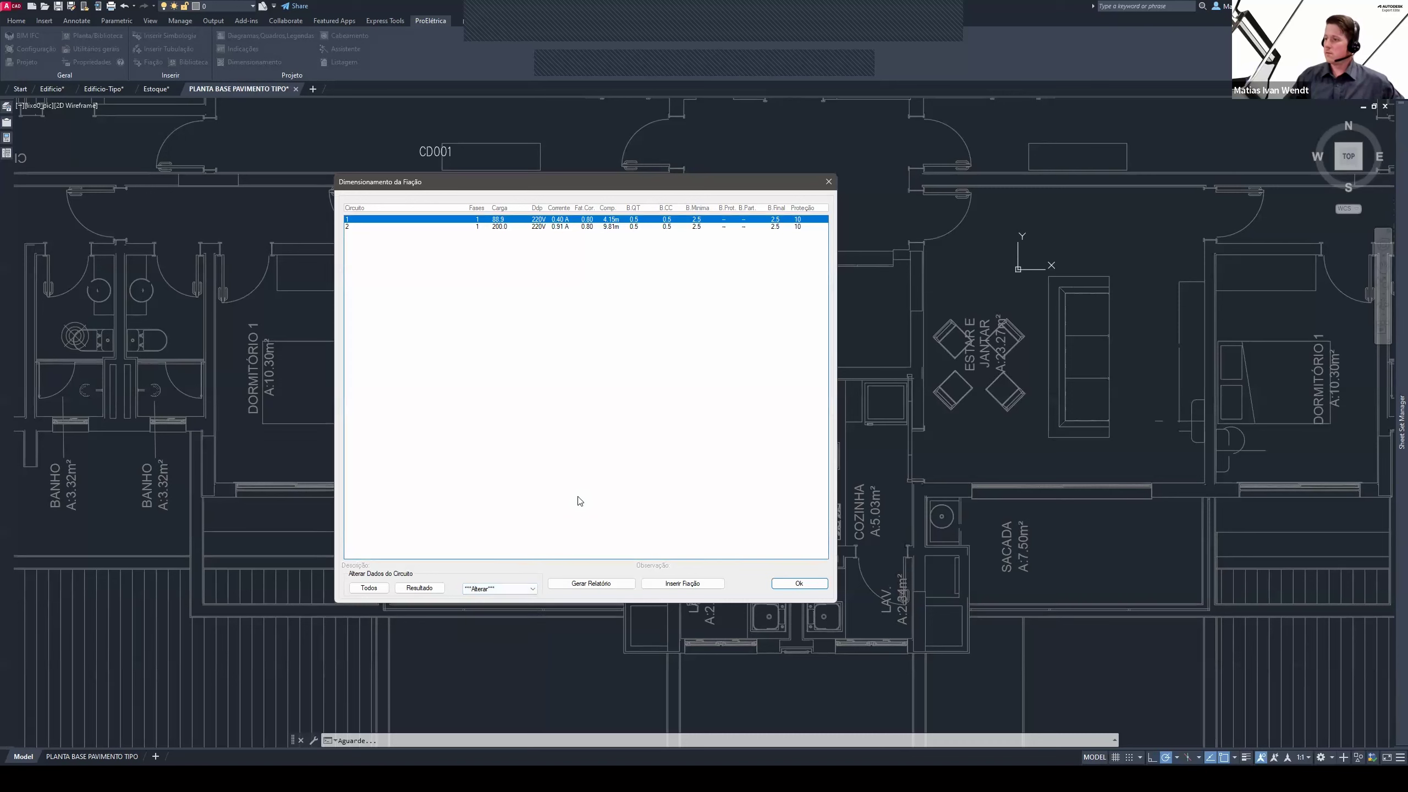
{"action": "left_click", "coordinate": [714, 584]}
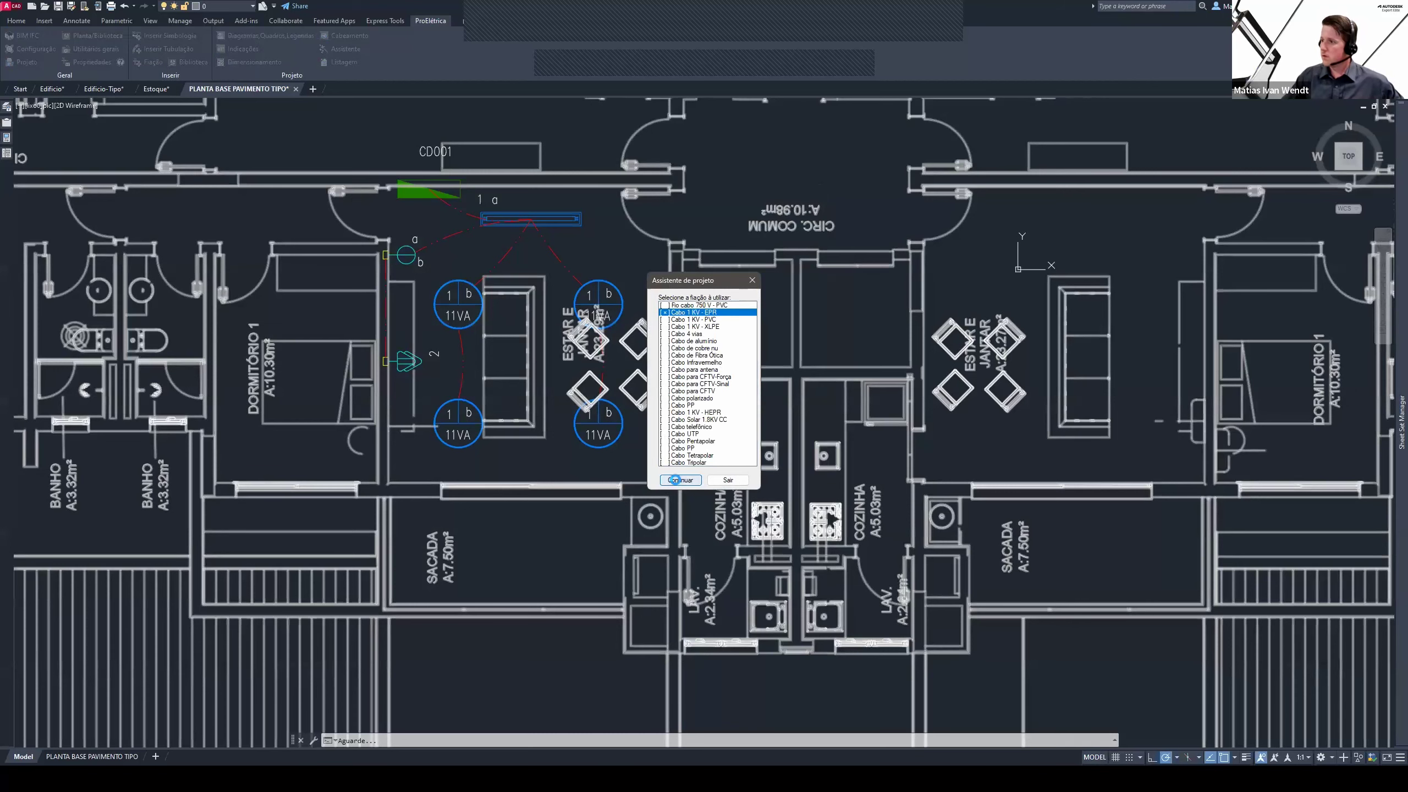
Insert the chosen cable type and run the Alternar entre Legenda/Linha de chamada option
{"action": "left_click", "coordinate": [674, 479]}
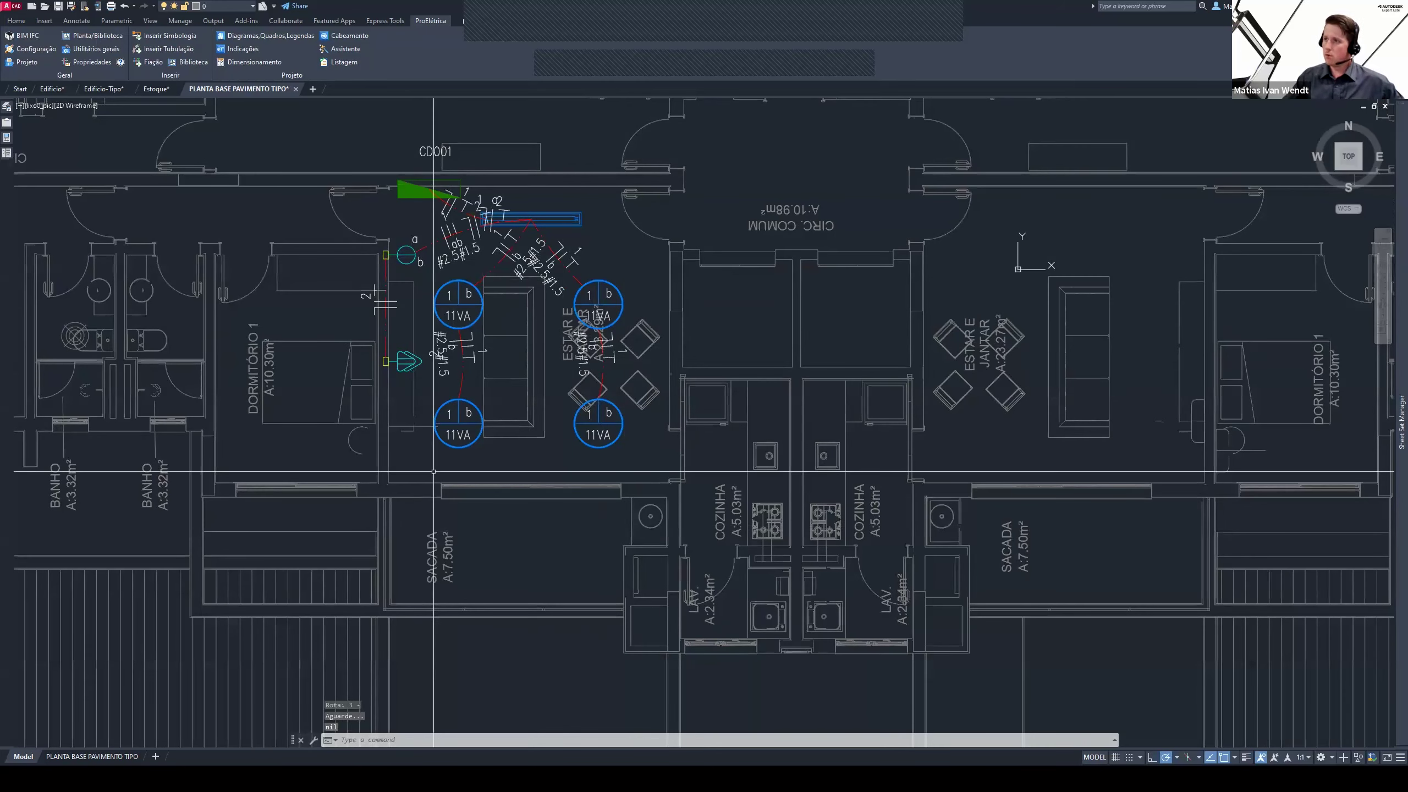
{"action": "left_click", "coordinate": [147, 61]}
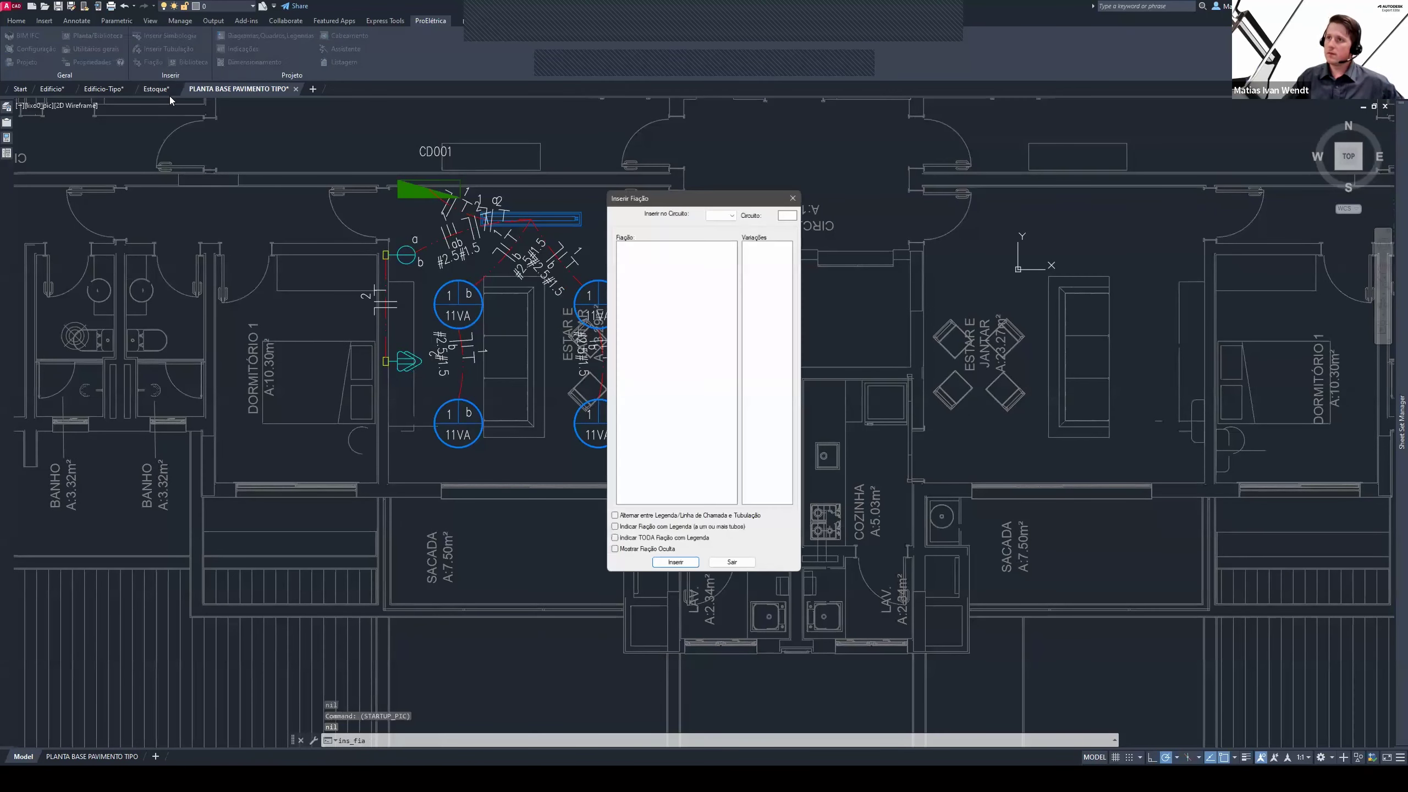
{"action": "left_click", "coordinate": [651, 520]}
{"action": "left_click", "coordinate": [687, 568]}
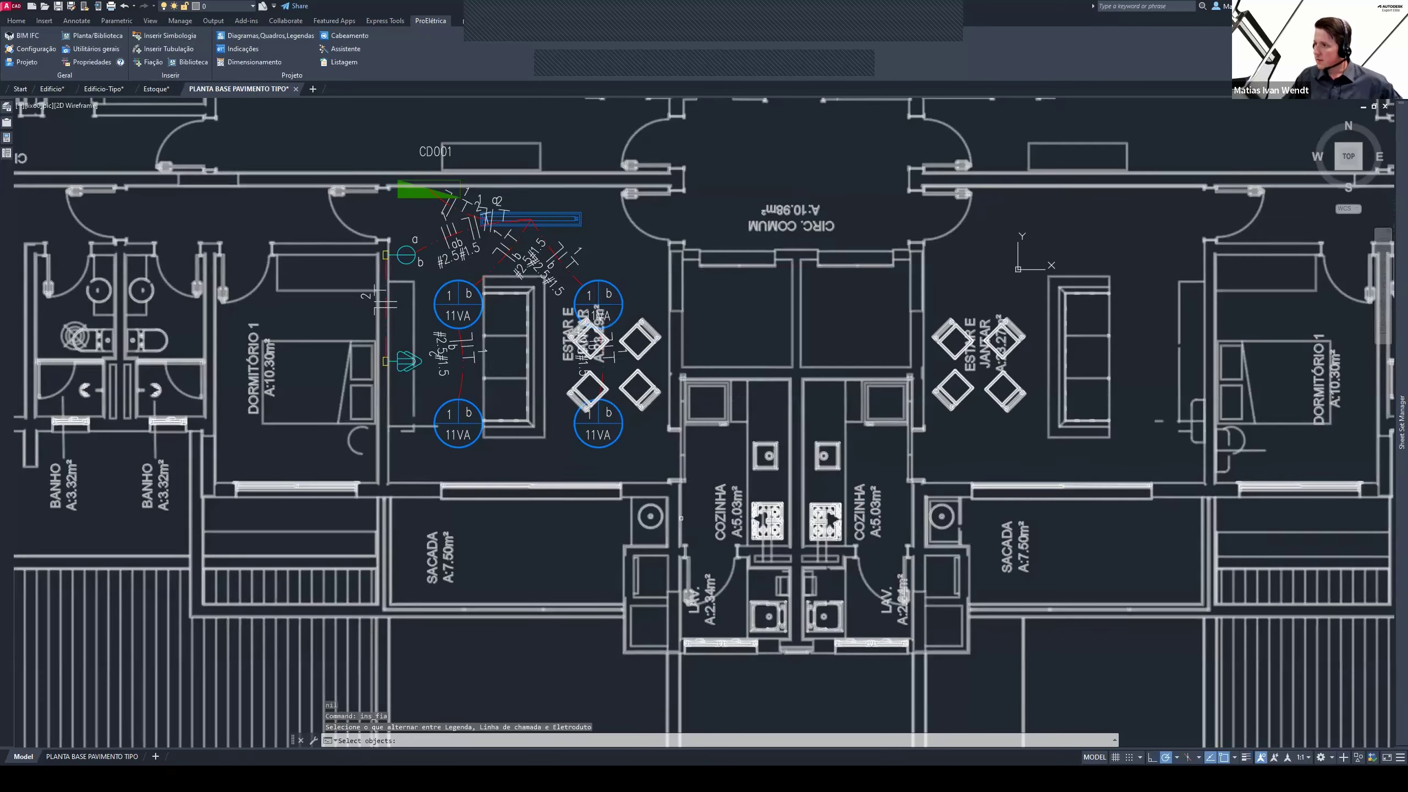
Give the wiring label near panel CD001 a two-point leader line
{"action": "left_click", "coordinate": [575, 277]}
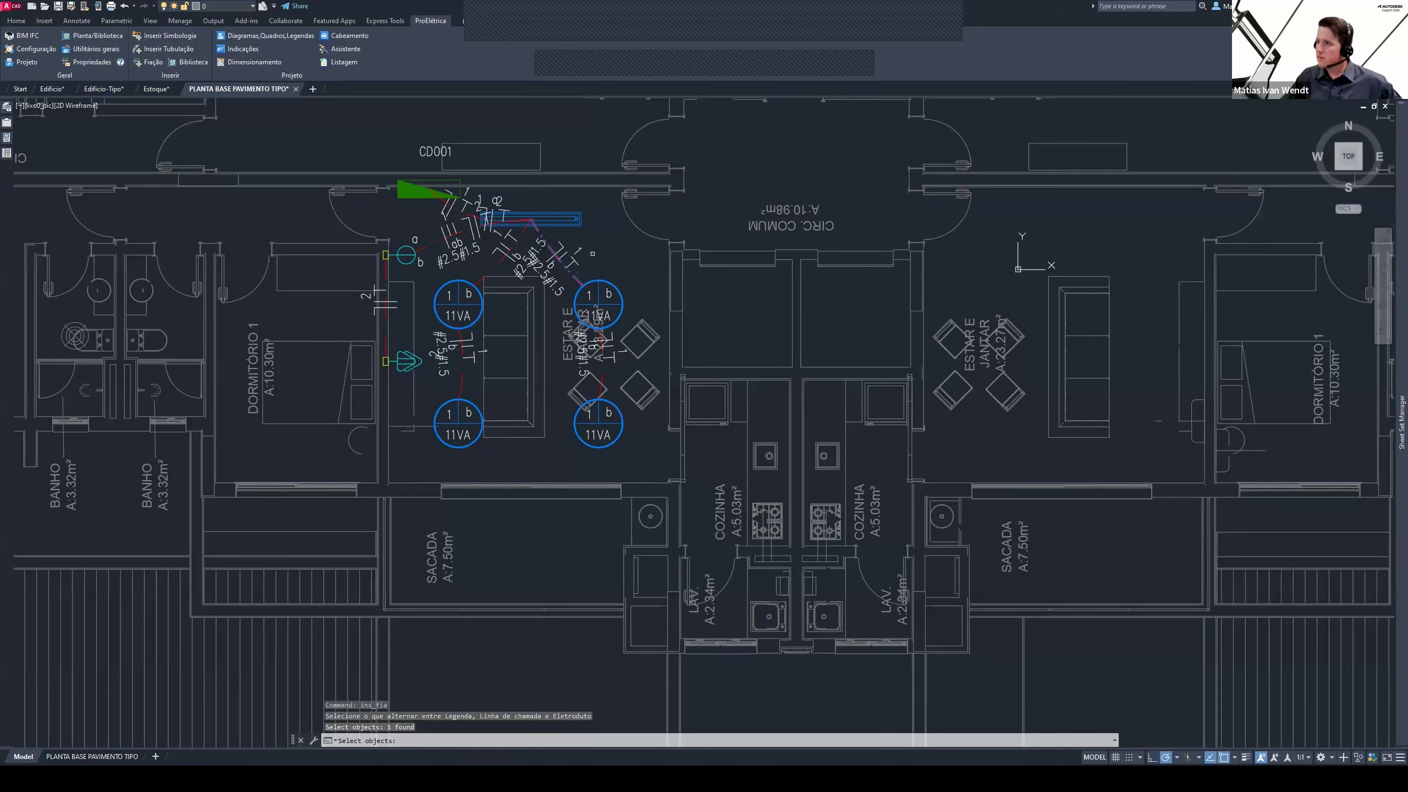
{"action": "key", "text": "Return"}
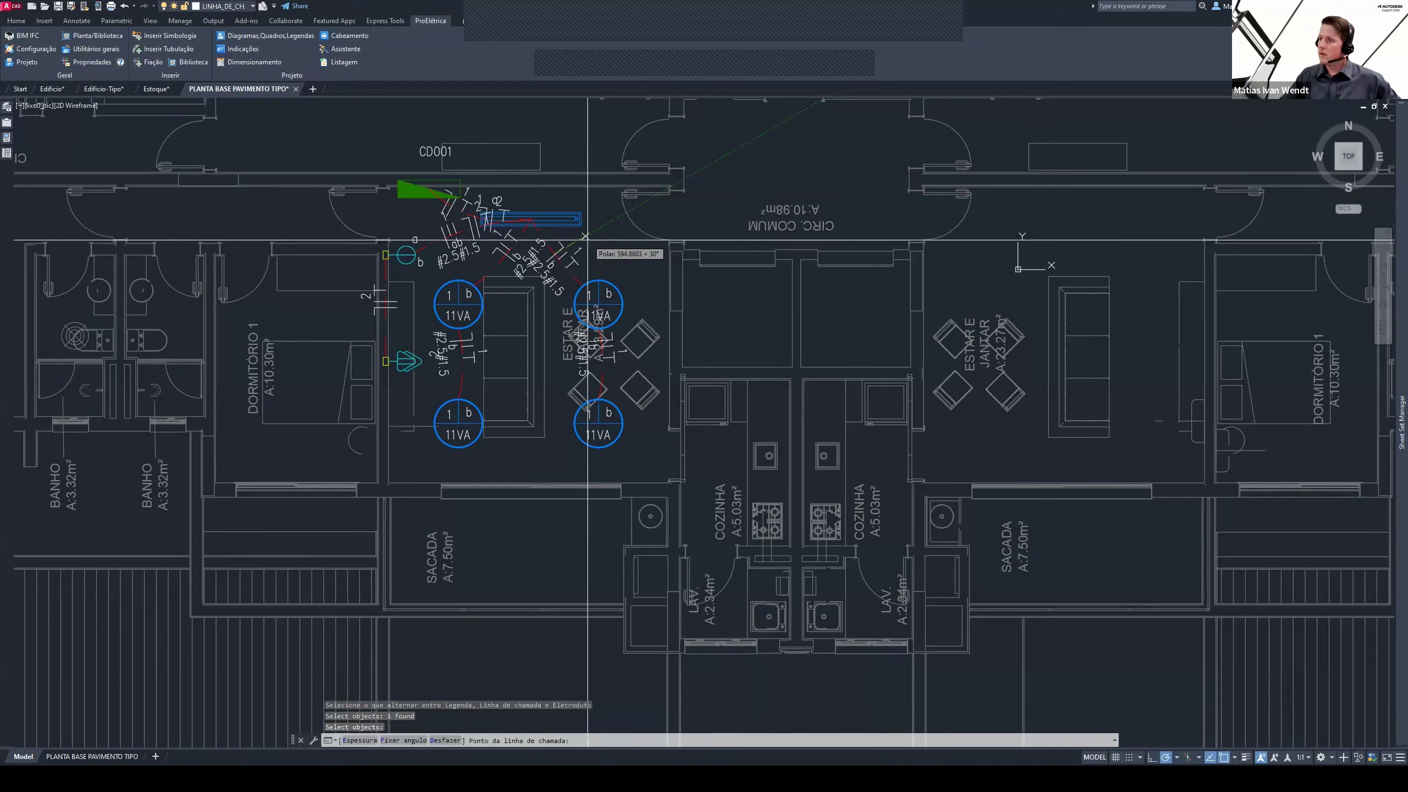
{"action": "scroll", "coordinate": [588, 238], "scroll_direction": "up", "scroll_amount": 5}
{"action": "scroll", "coordinate": [588, 239], "scroll_direction": "up", "scroll_amount": 2}
{"action": "left_click", "coordinate": [622, 209]}
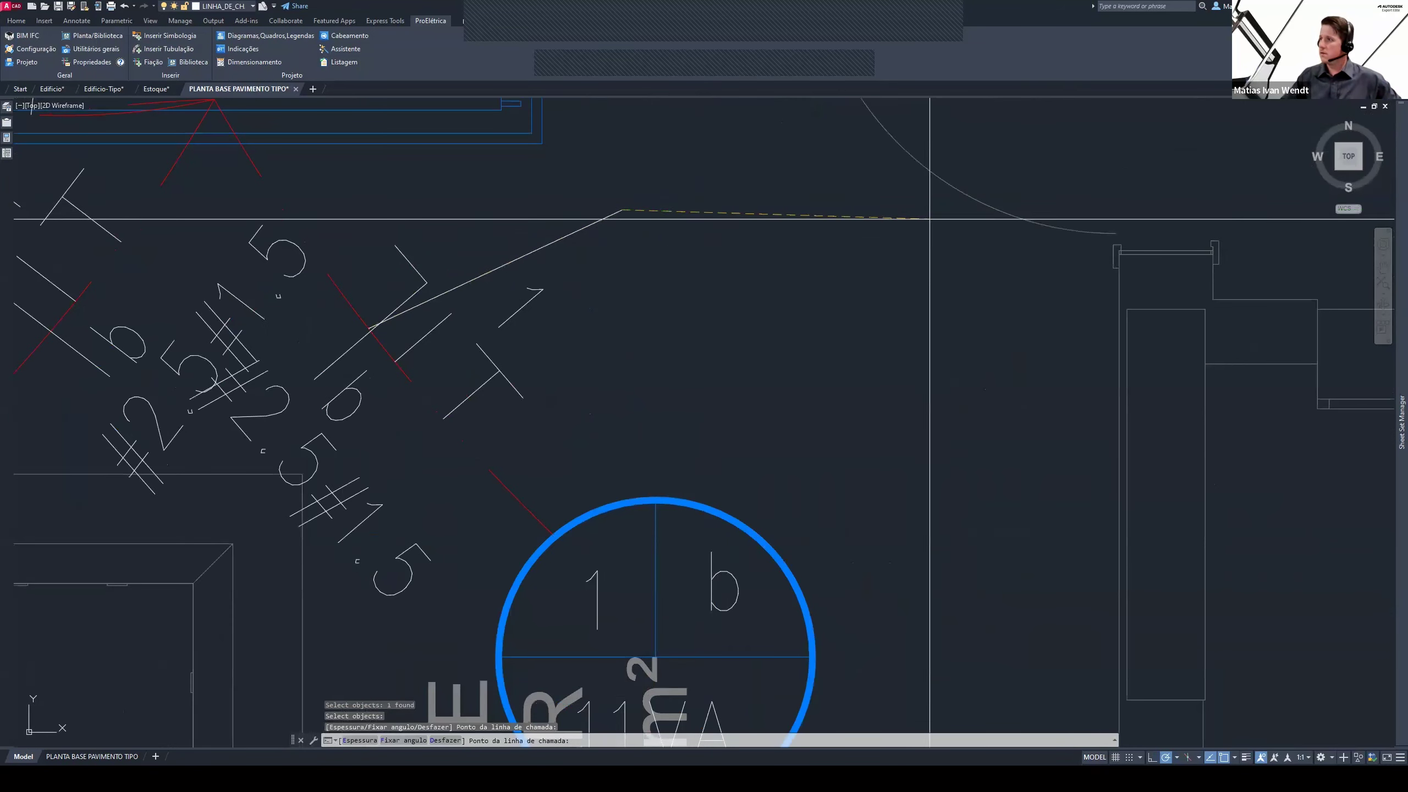
{"action": "left_click", "coordinate": [1095, 210]}
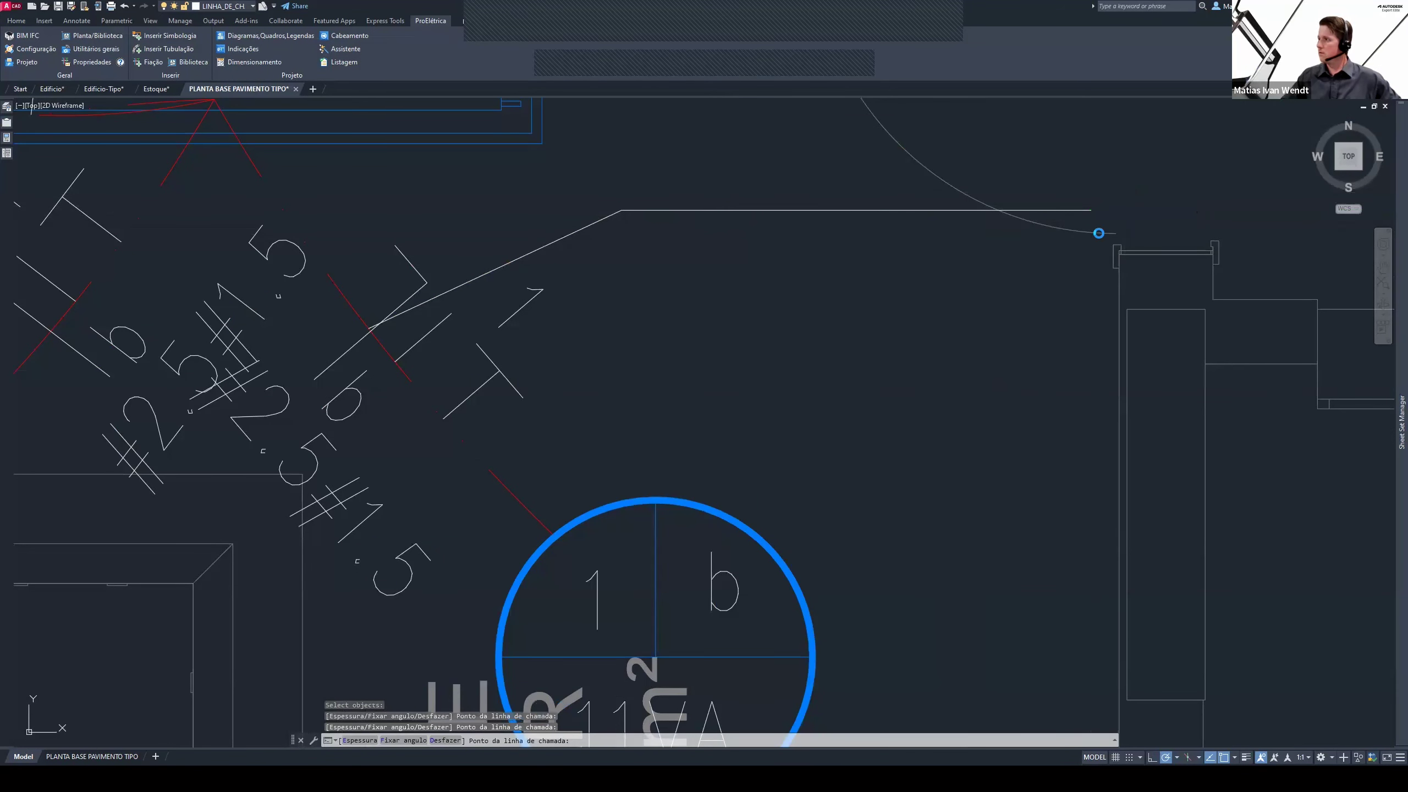
{"action": "key", "text": "Return"}
Rerun Fiação and choose Indicar TODA Fiação com Legenda
{"action": "scroll", "coordinate": [871, 272], "scroll_direction": "down", "scroll_amount": 3}
{"action": "scroll", "coordinate": [867, 333], "scroll_direction": "down", "scroll_amount": 3}
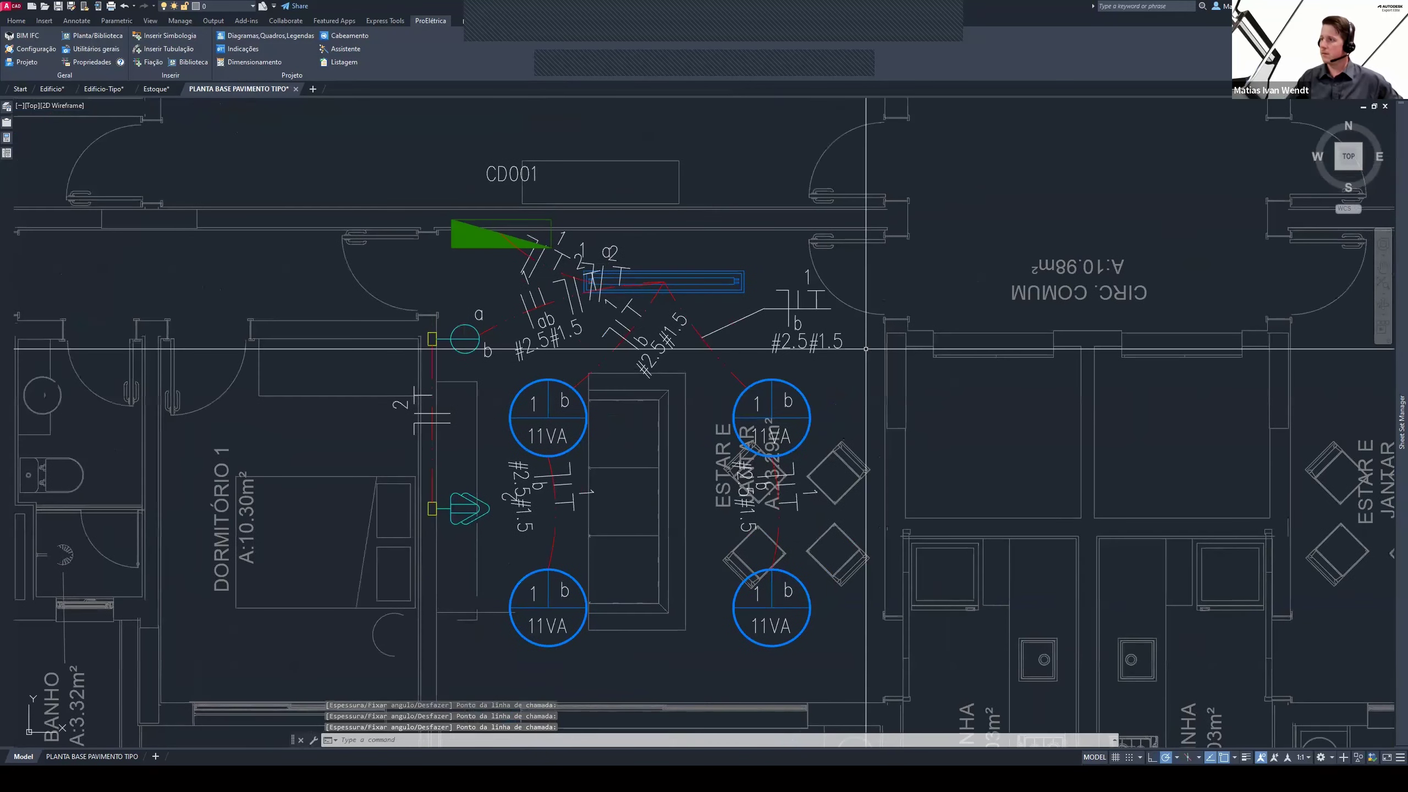
{"action": "scroll", "coordinate": [749, 317], "scroll_direction": "down", "scroll_amount": 1}
{"action": "scroll", "coordinate": [629, 283], "scroll_direction": "up", "scroll_amount": 1}
{"action": "scroll", "coordinate": [629, 284], "scroll_direction": "down", "scroll_amount": 2}
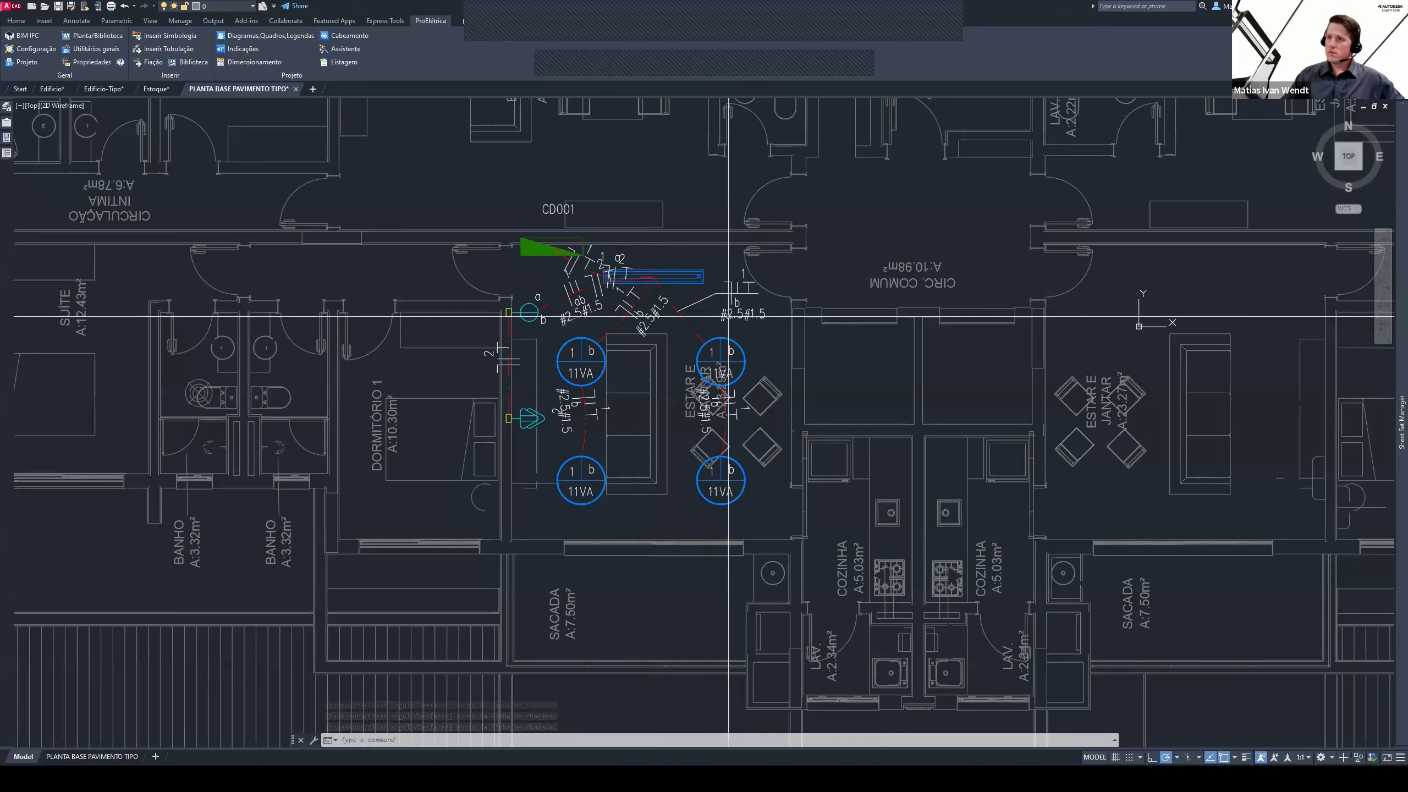
{"action": "left_click", "coordinate": [152, 63]}
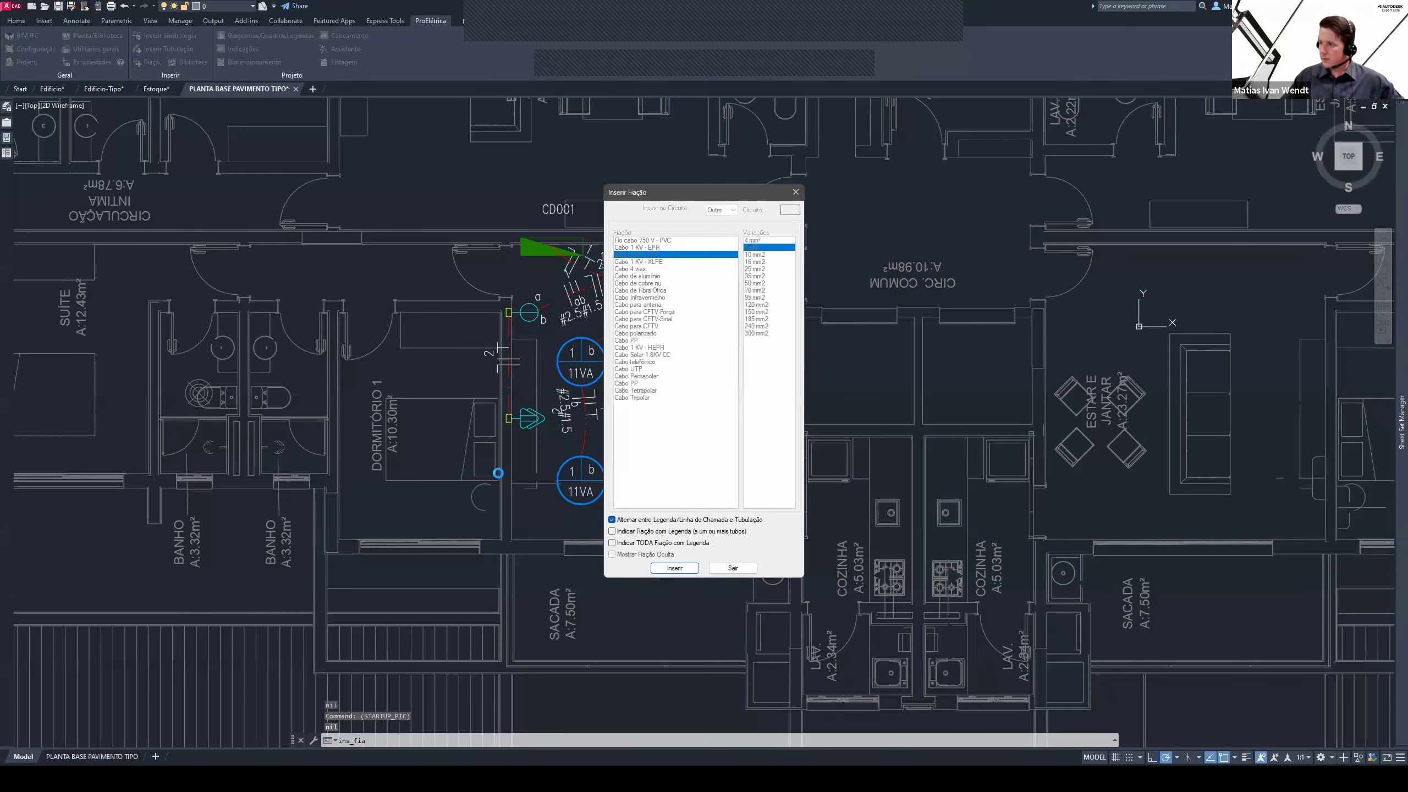
{"action": "left_click", "coordinate": [660, 542]}
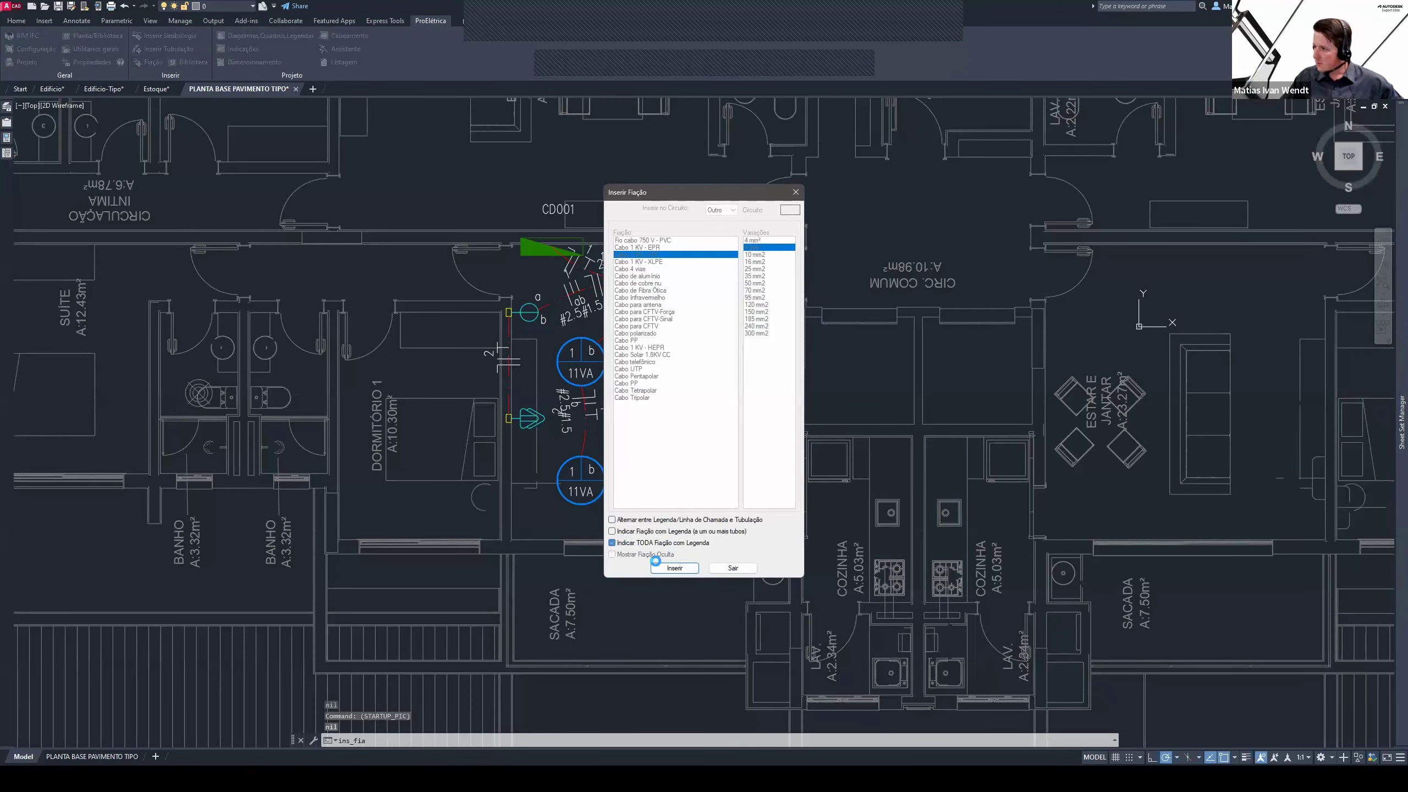
Window-select the living-room conduits and place the wiring legend table right of the plan, accepting lettered leader tags
{"action": "left_click", "coordinate": [674, 568]}
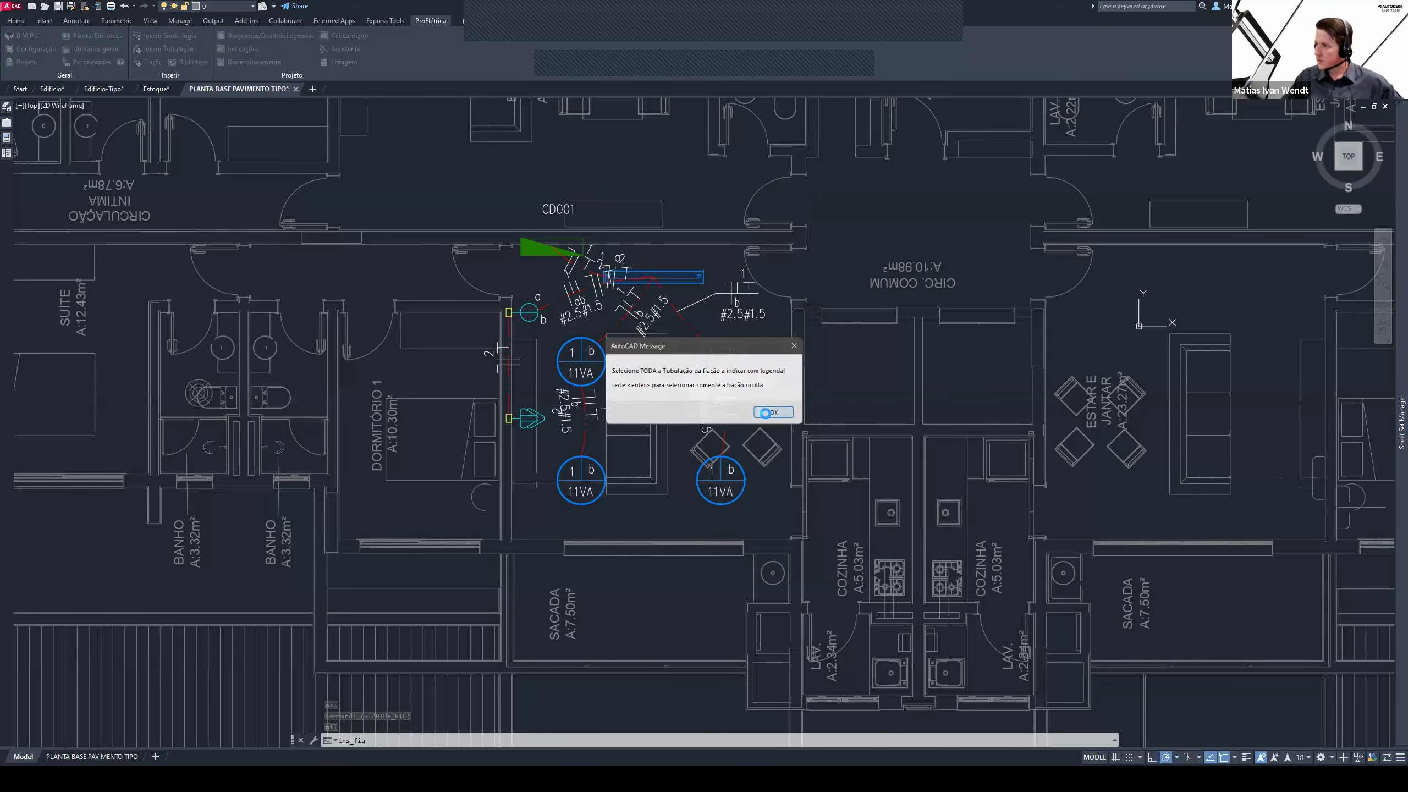
{"action": "left_click", "coordinate": [770, 411]}
{"action": "left_click_drag", "start_coordinate": [770, 410], "coordinate": [512, 341]}
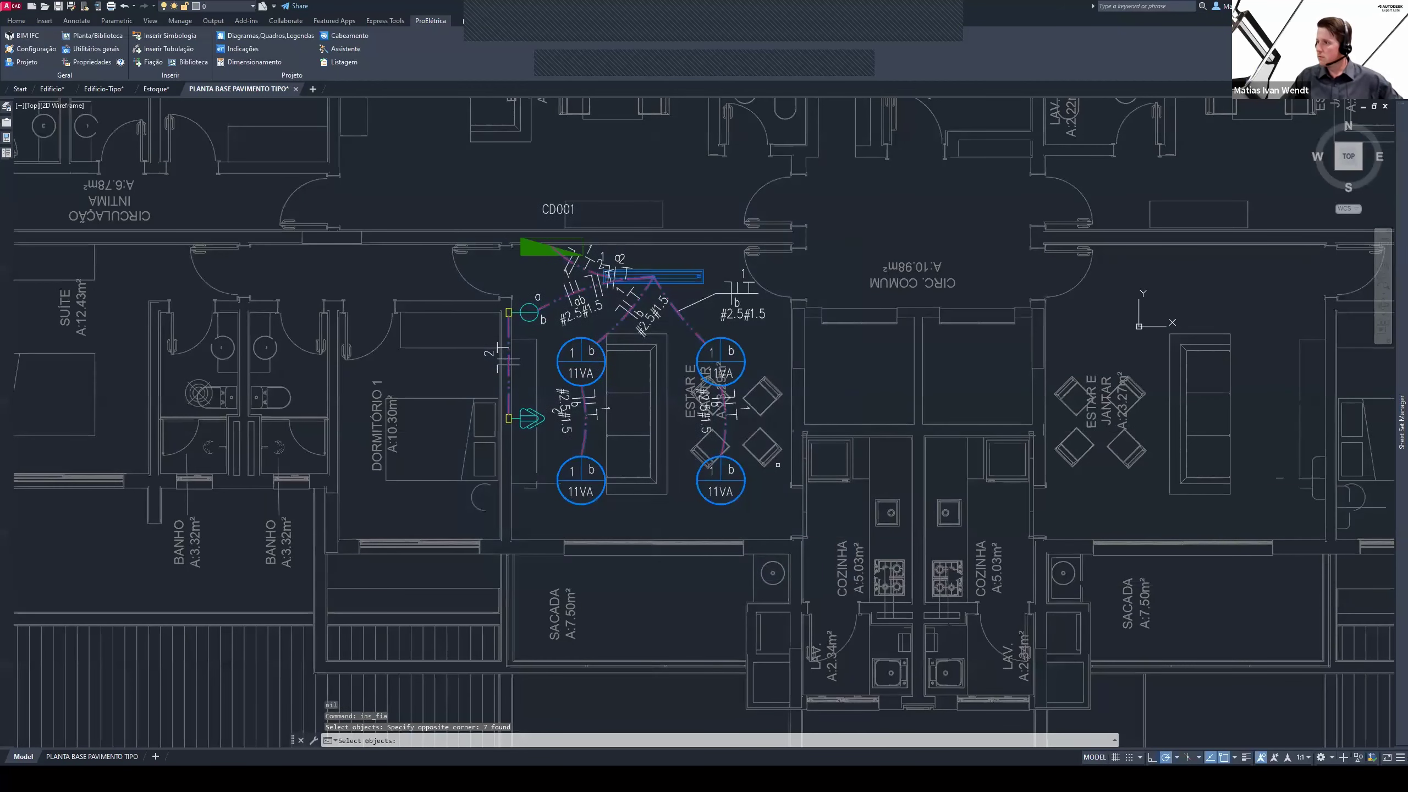
{"action": "key", "text": "Return"}
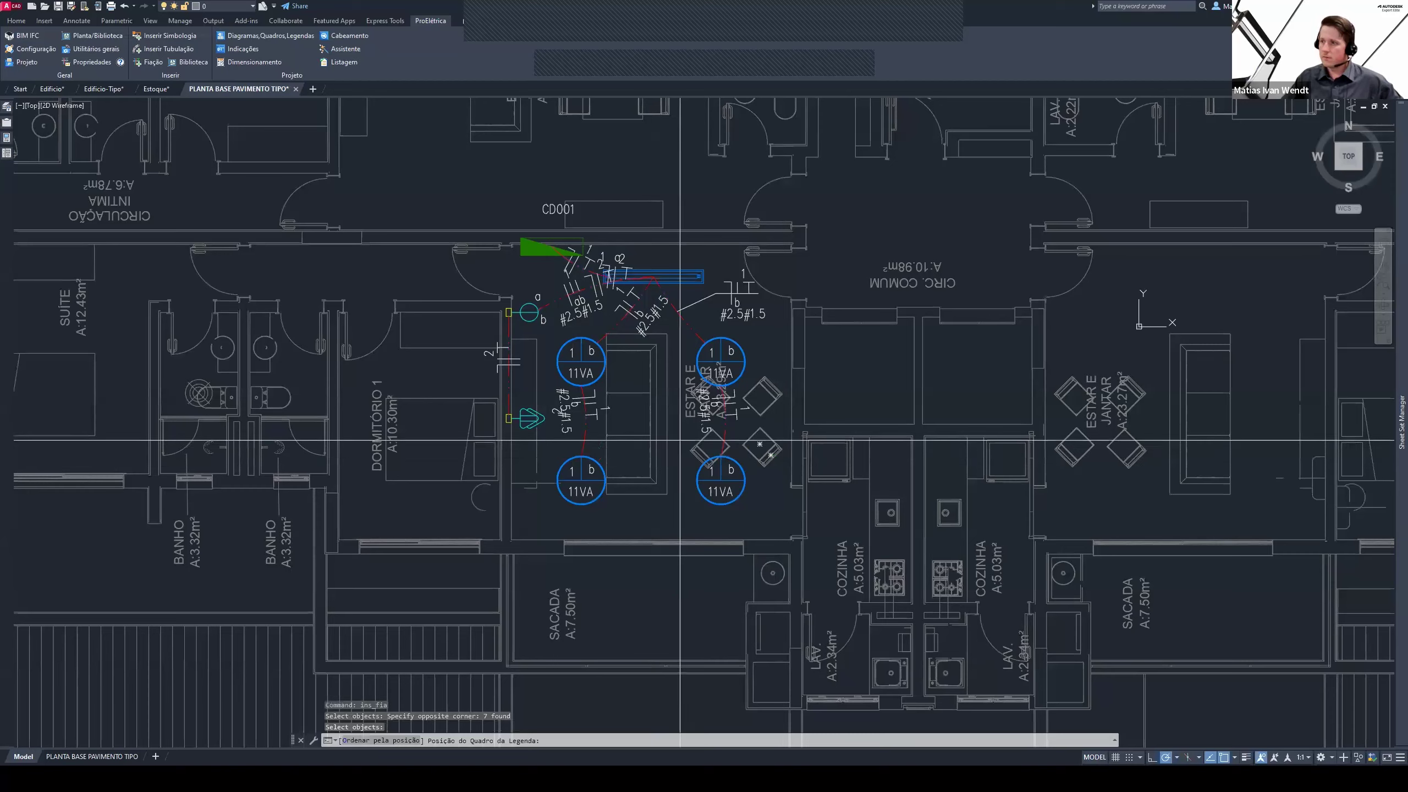
{"action": "scroll", "coordinate": [649, 498], "scroll_direction": "down", "scroll_amount": 3}
{"action": "scroll", "coordinate": [791, 403], "scroll_direction": "down", "scroll_amount": 5}
{"action": "scroll", "coordinate": [863, 393], "scroll_direction": "up", "scroll_amount": 2}
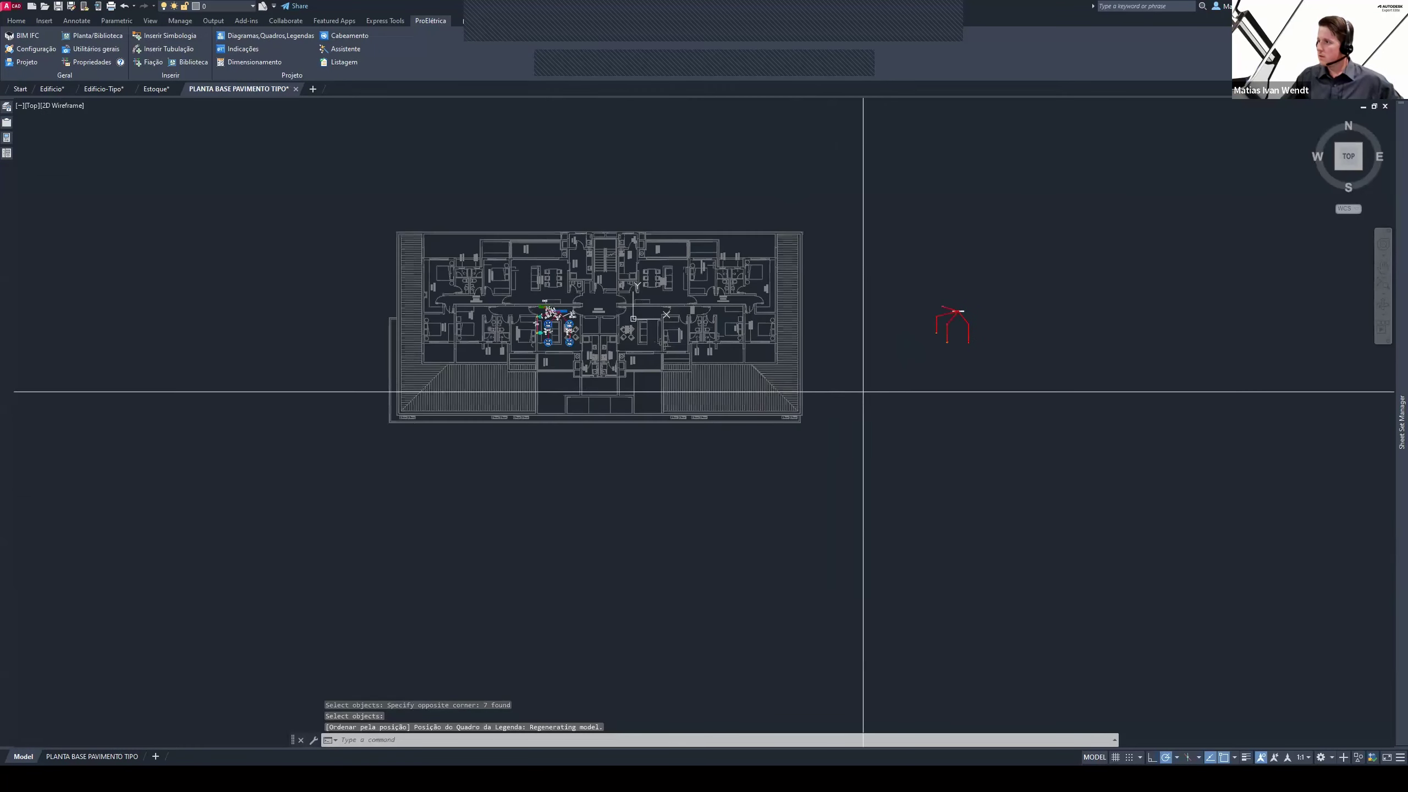
{"action": "left_click", "coordinate": [864, 393]}
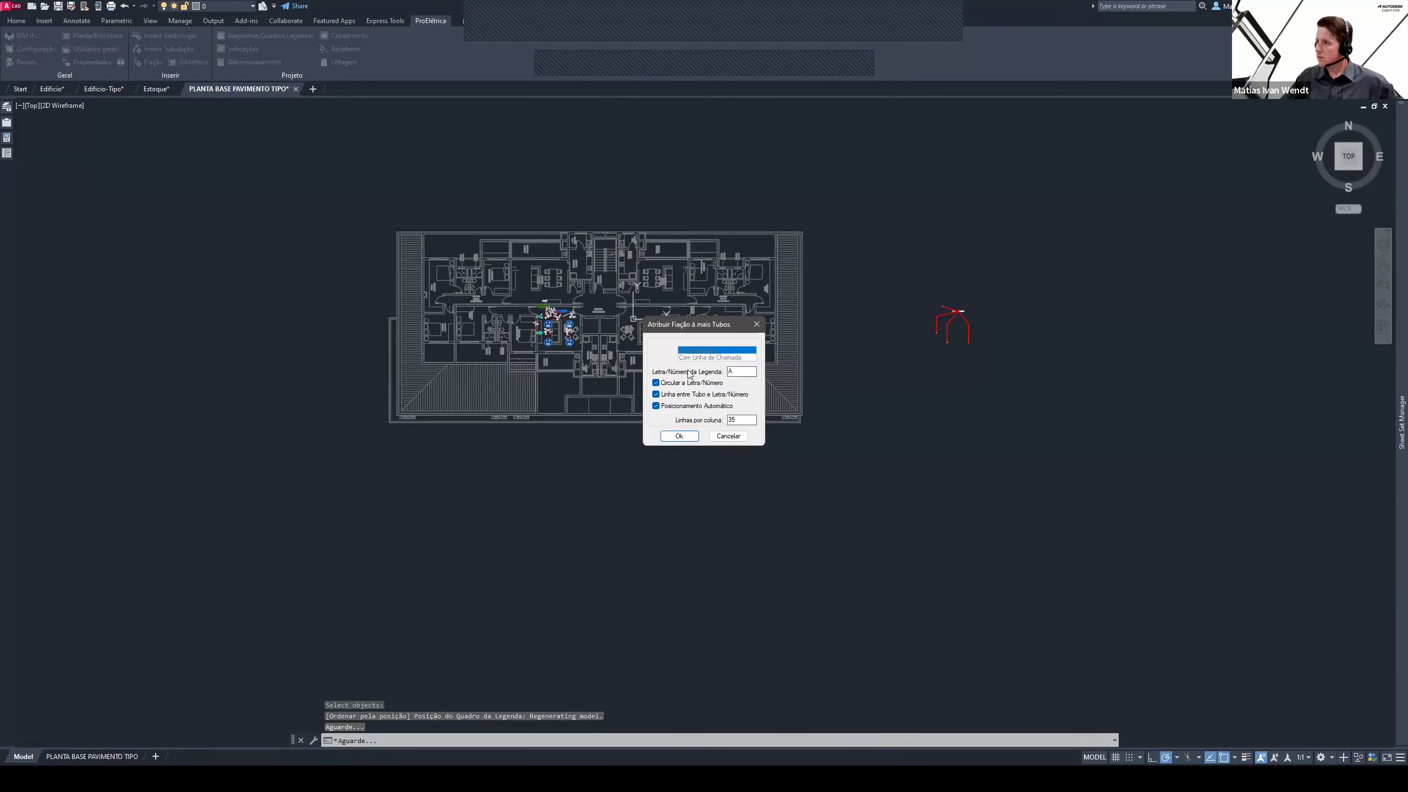
{"action": "left_click", "coordinate": [680, 437]}
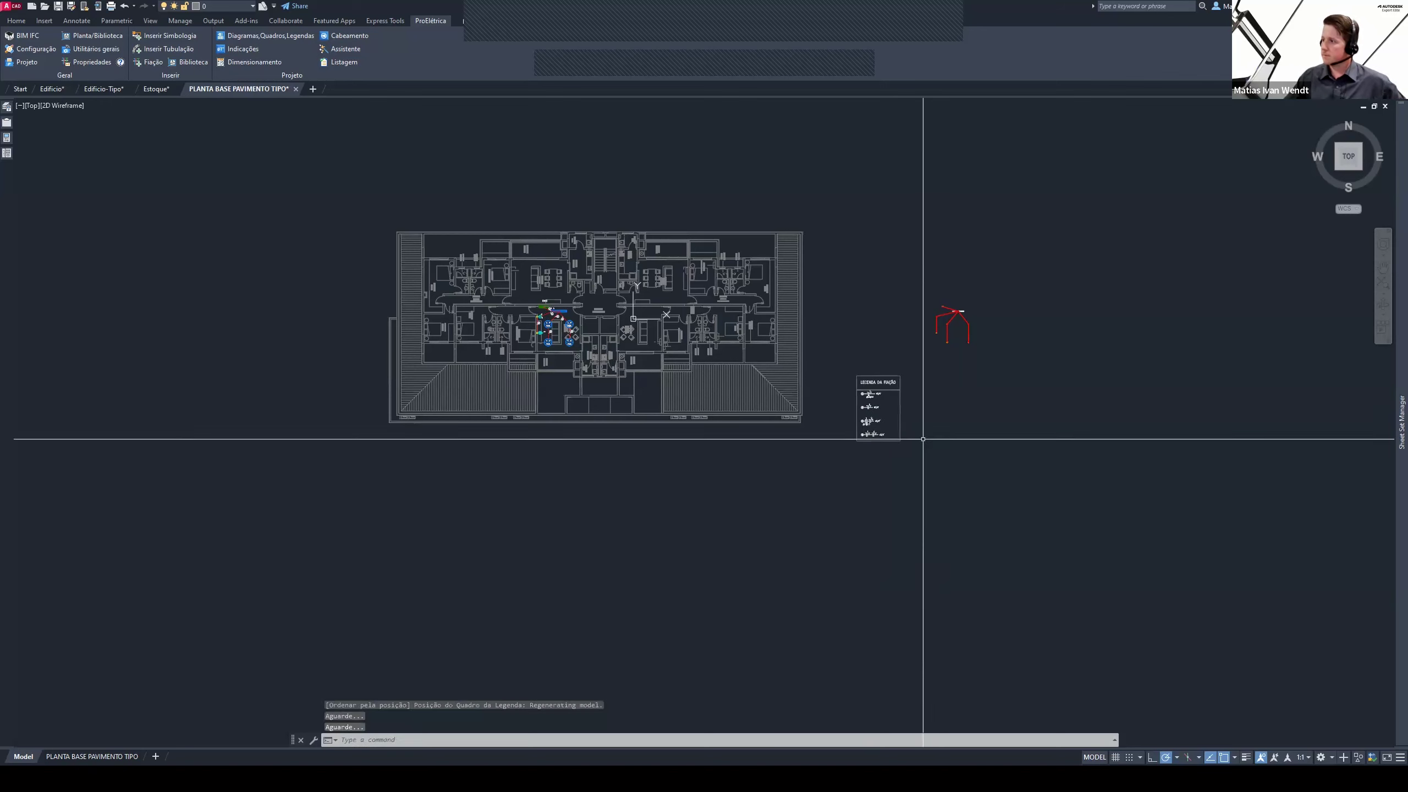
Zoom out and pan from the living-room close-up to show the bedrooms, kitchens and corridor
{"action": "scroll", "coordinate": [909, 433], "scroll_direction": "up", "scroll_amount": 4}
{"action": "scroll", "coordinate": [875, 408], "scroll_direction": "up", "scroll_amount": 5}
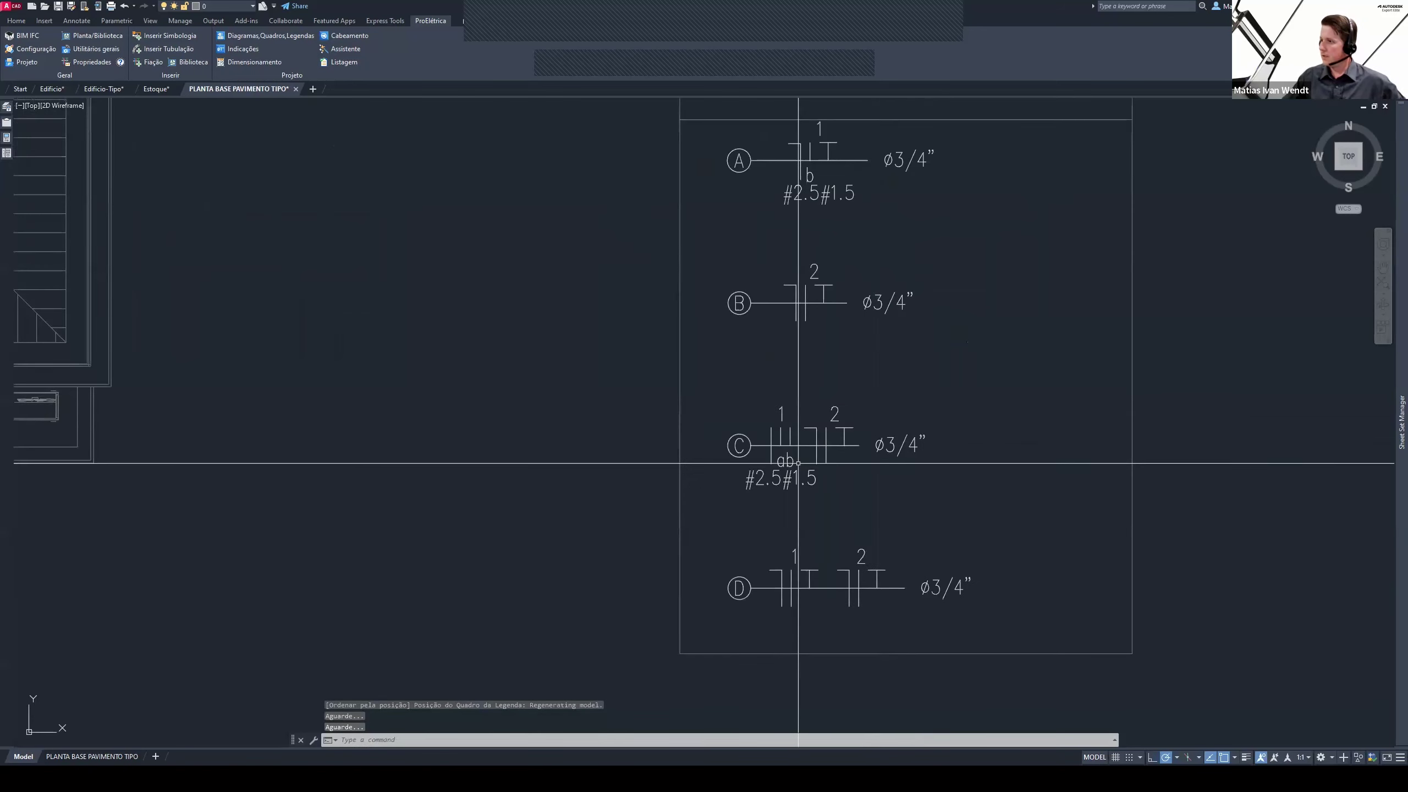
{"action": "scroll", "coordinate": [803, 457], "scroll_direction": "up", "scroll_amount": 5}
{"action": "scroll", "coordinate": [826, 454], "scroll_direction": "down", "scroll_amount": 3}
{"action": "scroll", "coordinate": [770, 472], "scroll_direction": "down", "scroll_amount": 4}
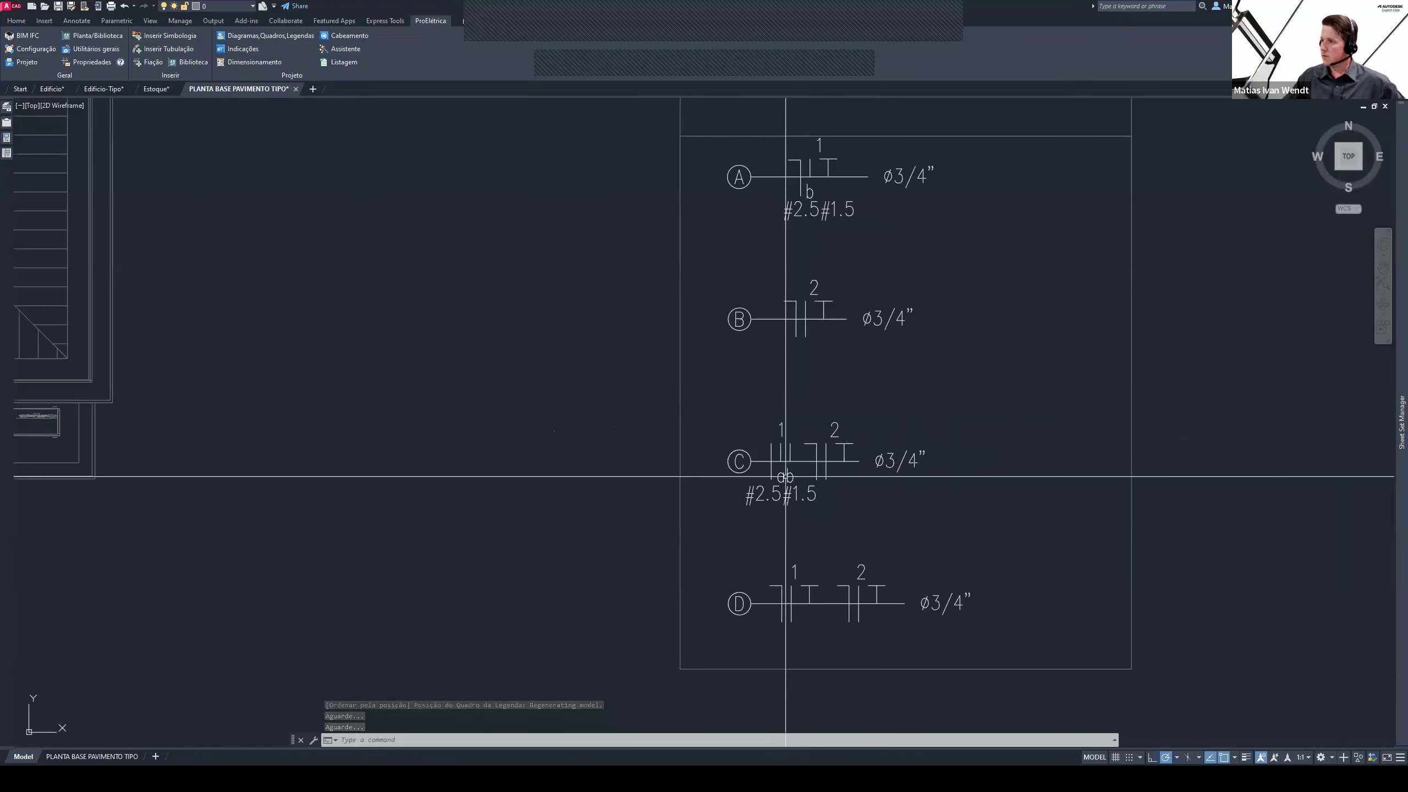
{"action": "scroll", "coordinate": [753, 481], "scroll_direction": "down", "scroll_amount": 5}
{"action": "middle_click_drag", "start_coordinate": [753, 481], "coordinate": [848, 624]}
{"action": "scroll", "coordinate": [388, 487], "scroll_direction": "up", "scroll_amount": 3}
{"action": "scroll", "coordinate": [421, 421], "scroll_direction": "up", "scroll_amount": 3}
{"action": "scroll", "coordinate": [458, 380], "scroll_direction": "up", "scroll_amount": 1}
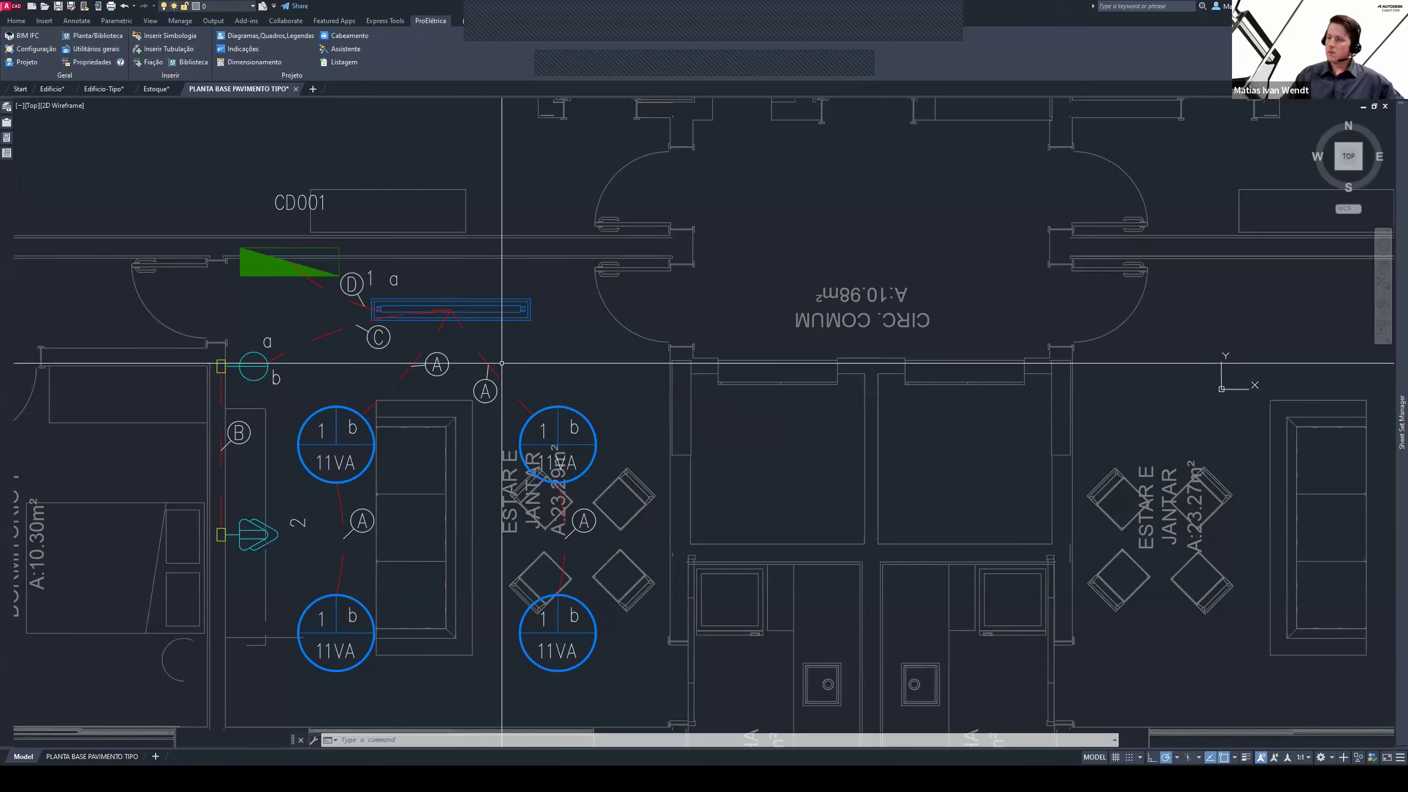
{"action": "scroll", "coordinate": [503, 377], "scroll_direction": "down", "scroll_amount": 3}
{"action": "middle_click_drag", "start_coordinate": [527, 362], "coordinate": [601, 344]}
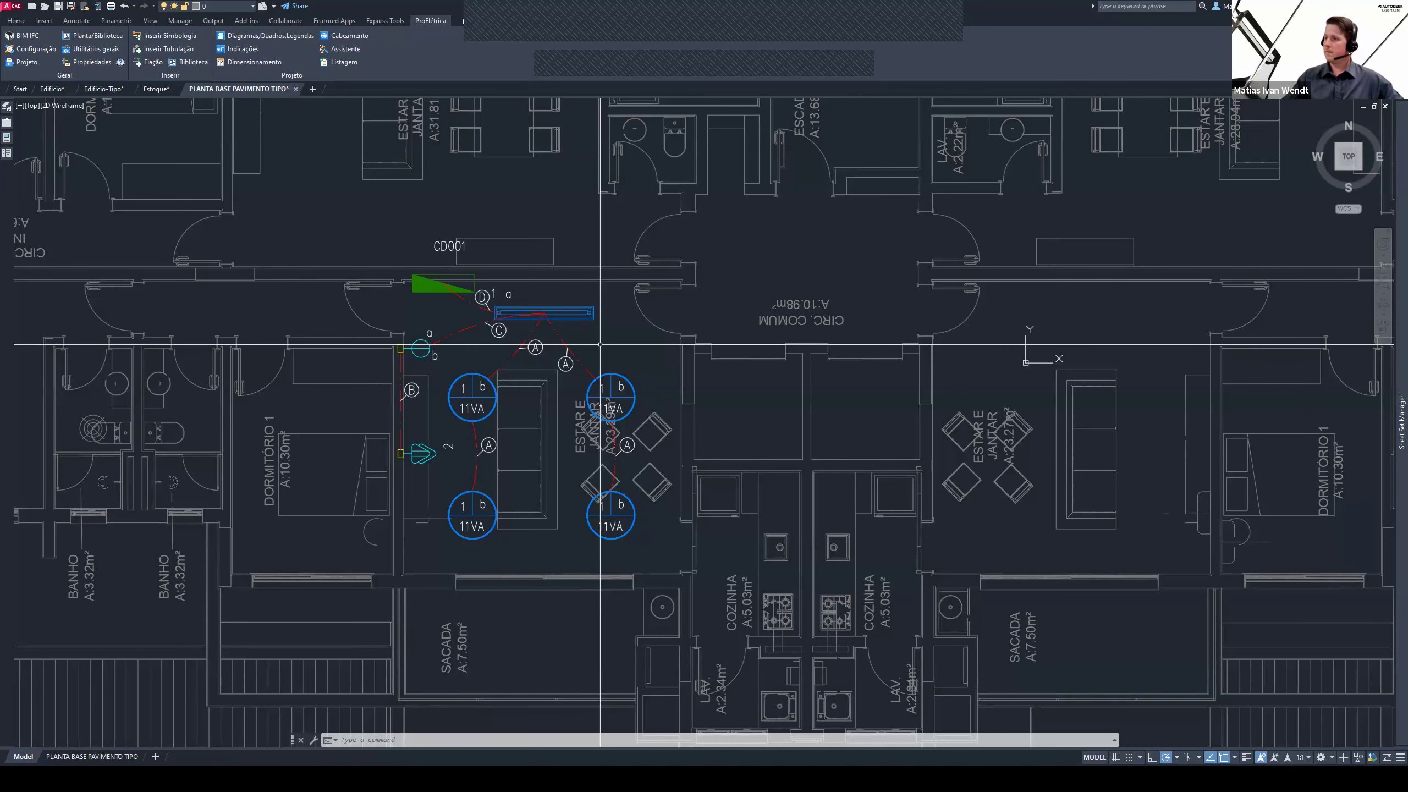
{"action": "scroll", "coordinate": [601, 344], "scroll_direction": "down", "scroll_amount": 4}
{"action": "middle_click_drag", "start_coordinate": [601, 344], "coordinate": [597, 393]}
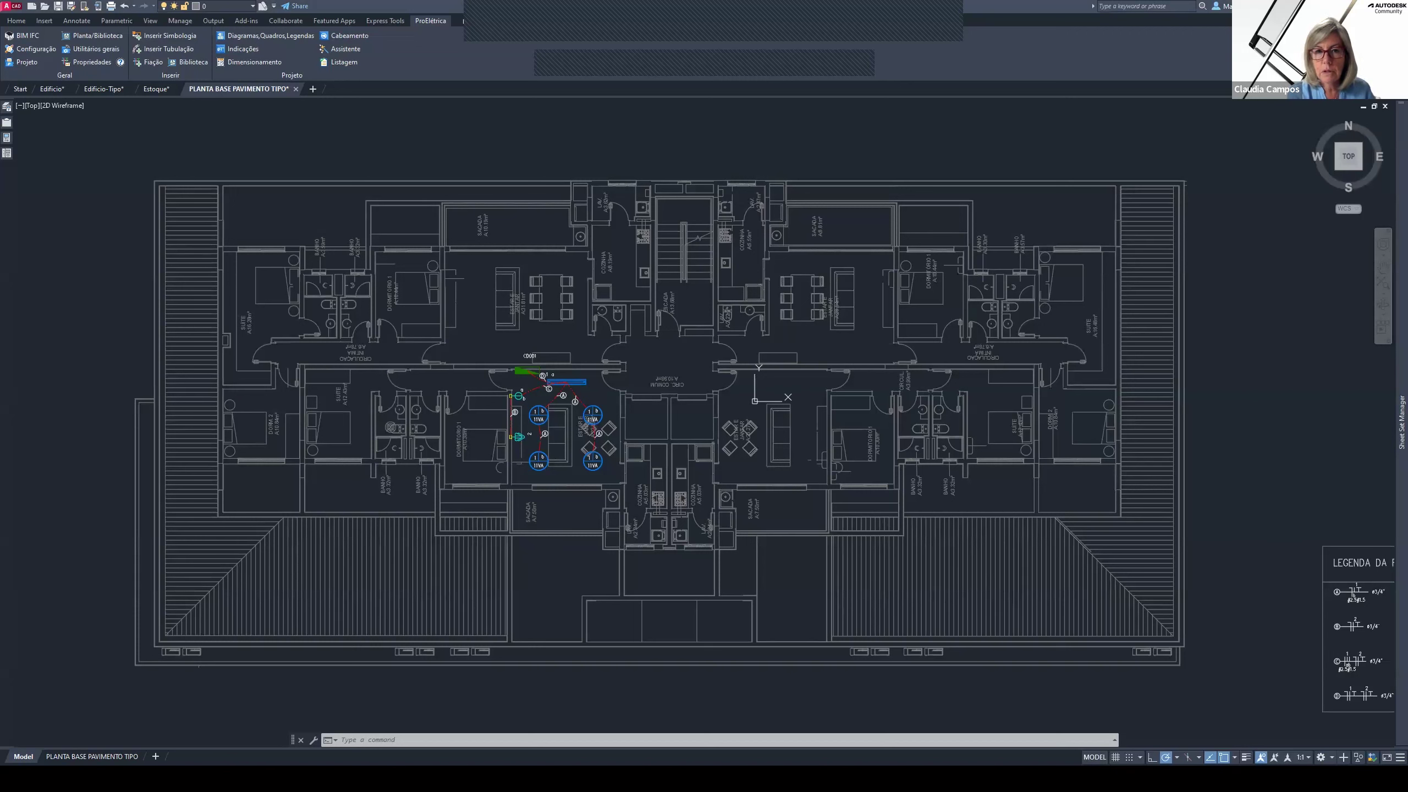
Focus the drawing and pan slightly to show the LEGENDA DA FIAÇÃO table beside the plan
{"action": "left_click", "coordinate": [659, 371]}
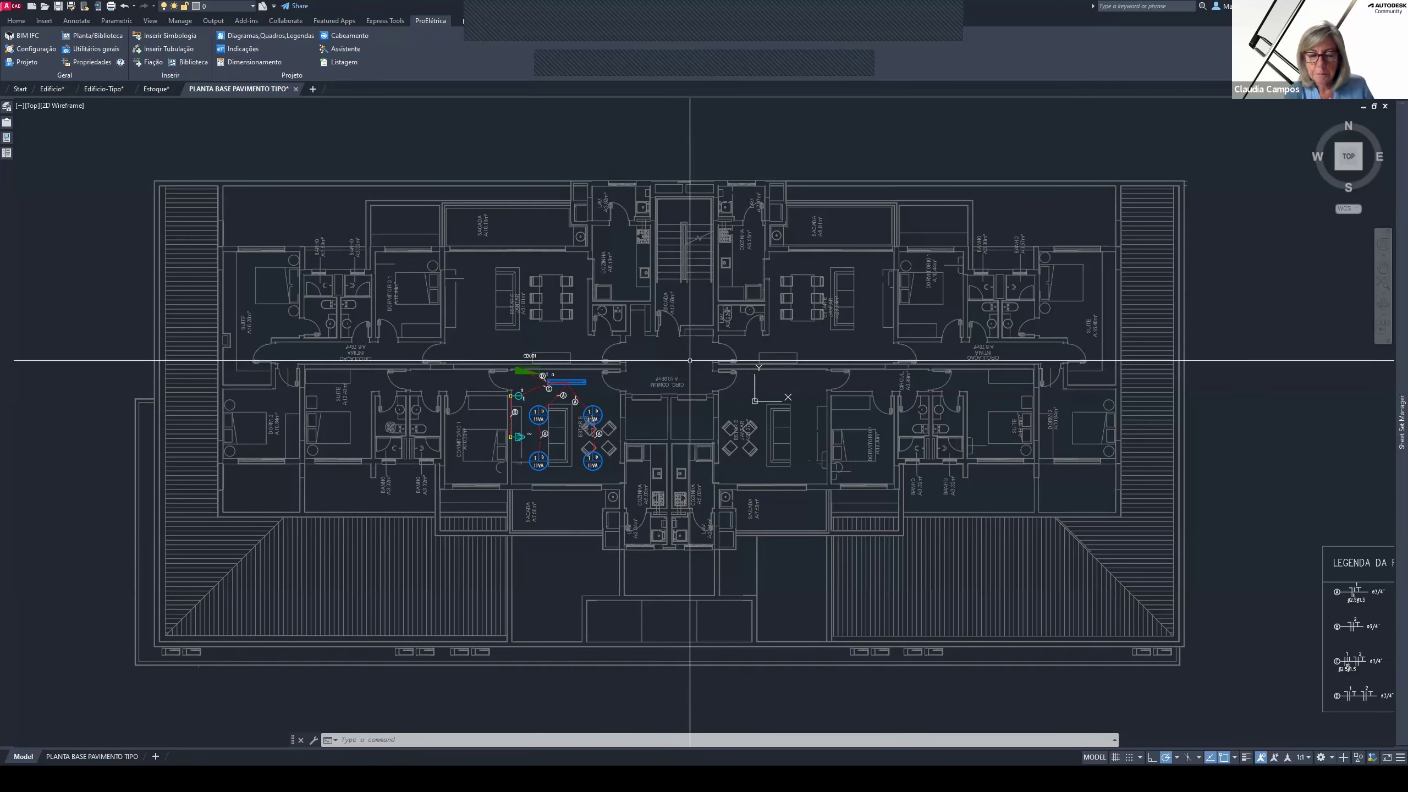
{"action": "middle_click_drag", "start_coordinate": [658, 368], "coordinate": [633, 357]}
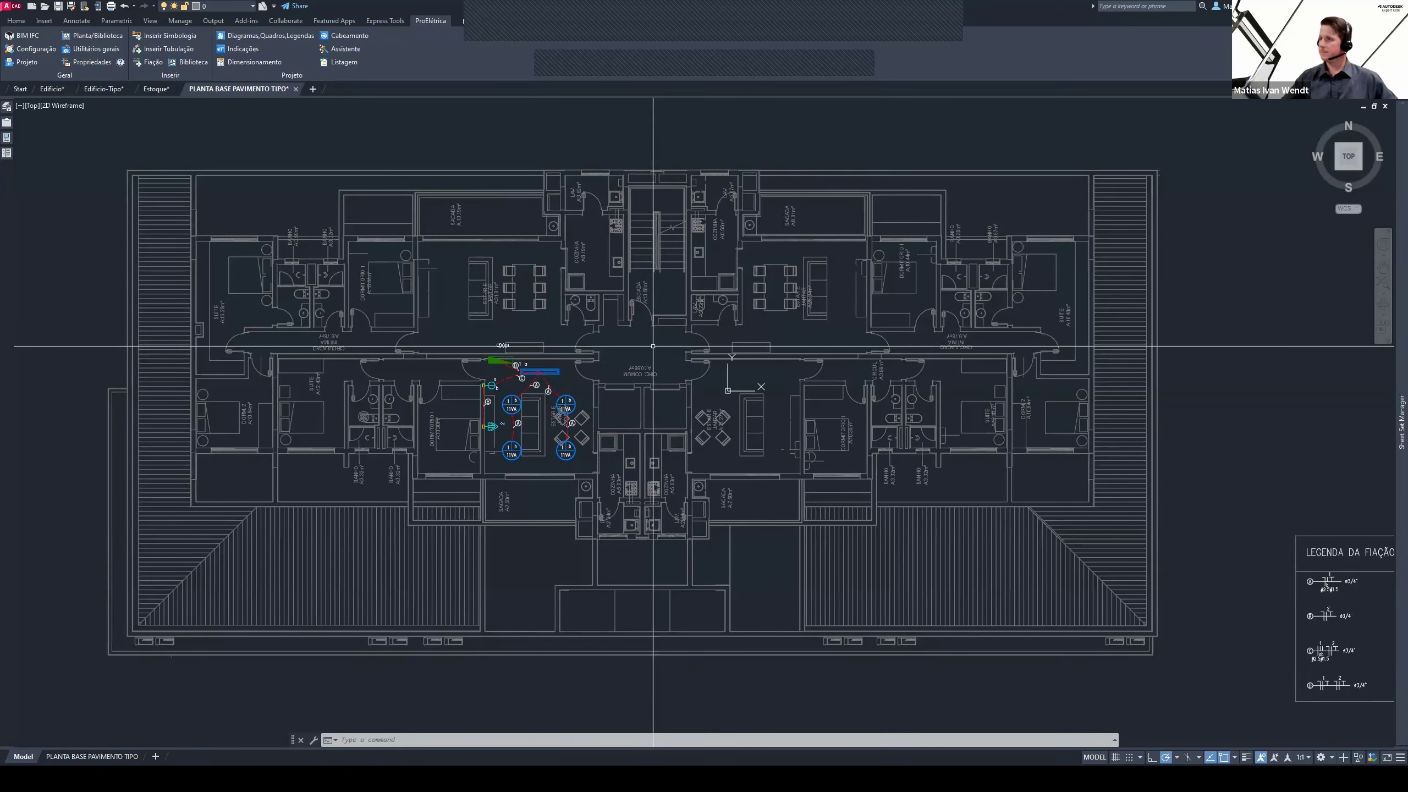
Pan past the legend table, clear the stray selection, and zoom in toward panel CD001
{"action": "middle_click_drag", "start_coordinate": [657, 346], "coordinate": [575, 364]}
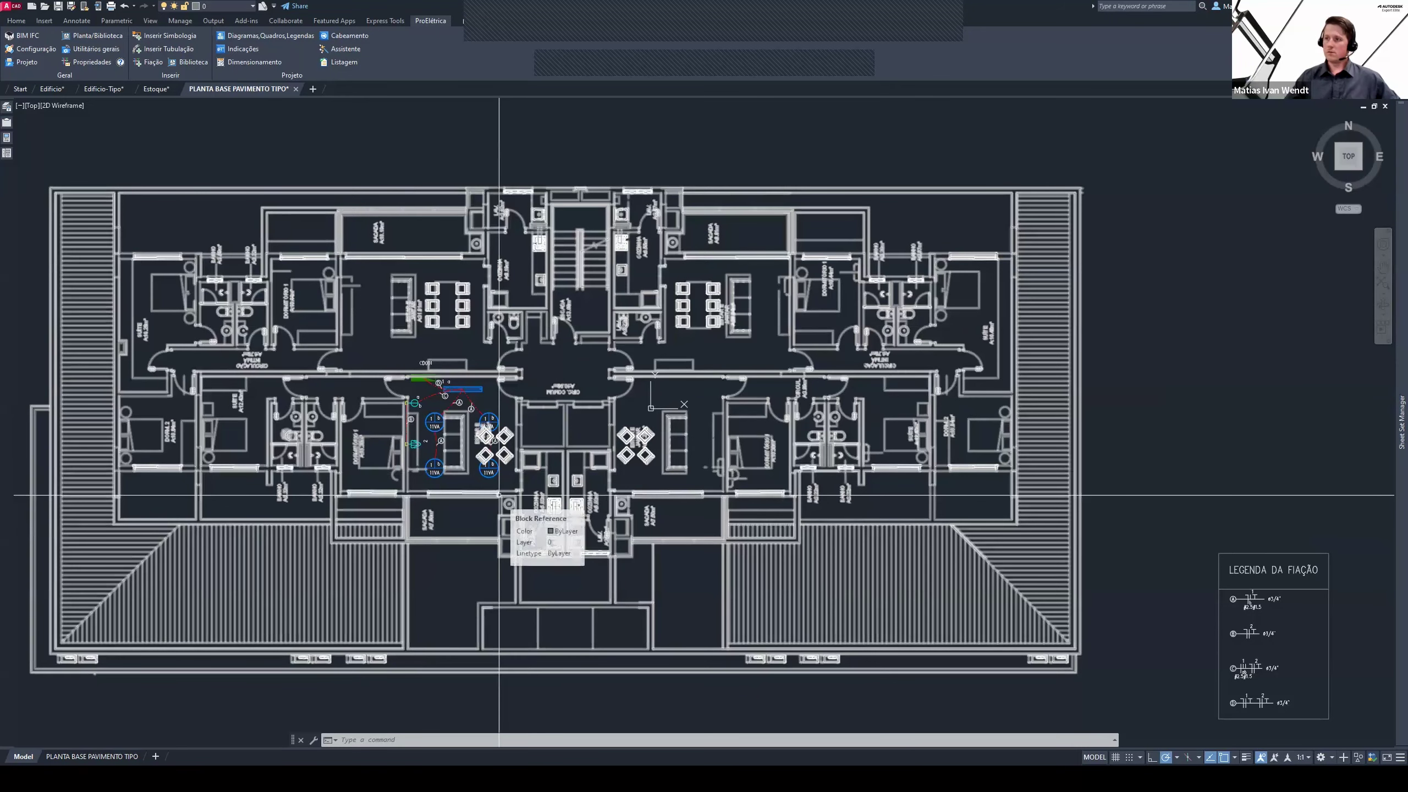
{"action": "left_click", "coordinate": [460, 522]}
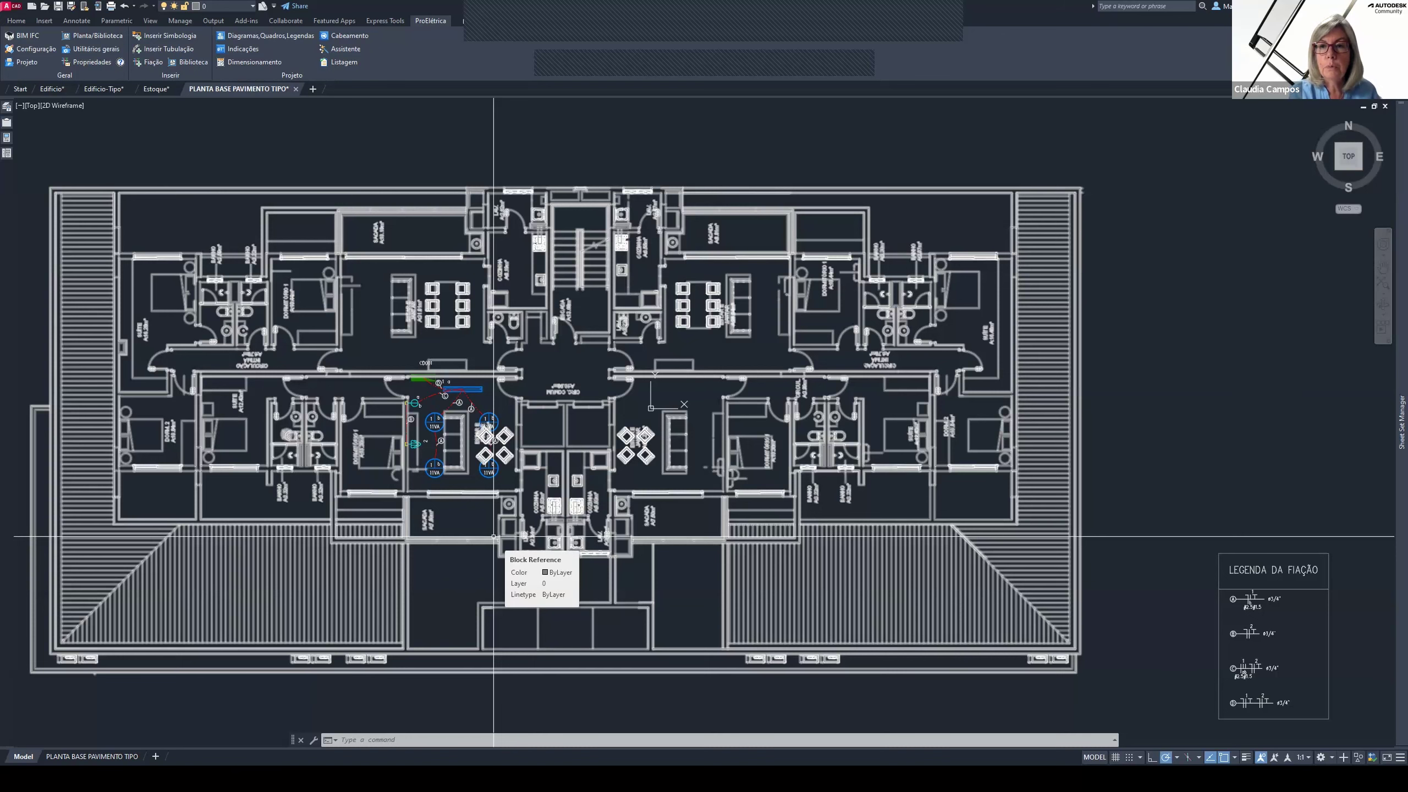
{"action": "left_click", "coordinate": [1193, 406]}
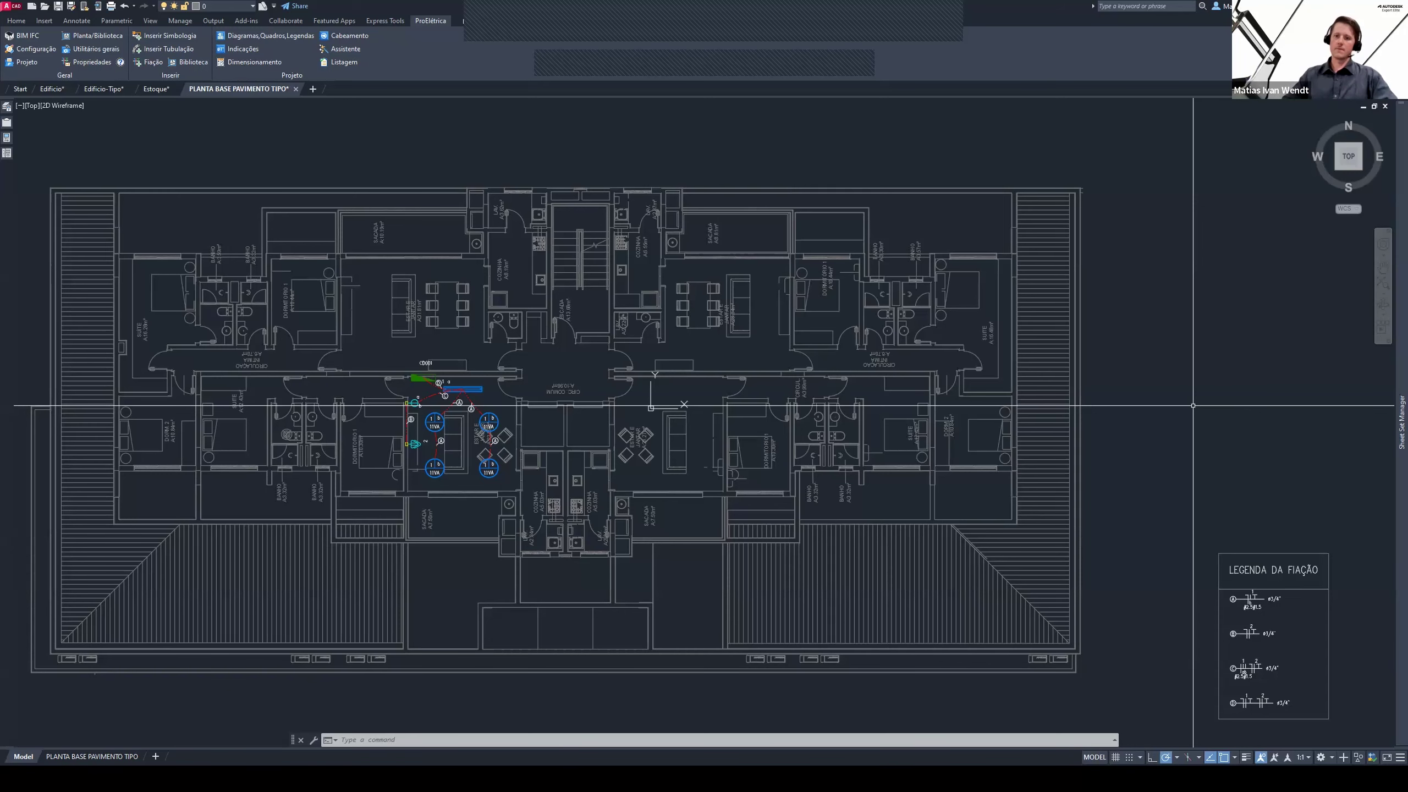
{"action": "scroll", "coordinate": [409, 377], "scroll_direction": "up", "scroll_amount": 3}
{"action": "scroll", "coordinate": [410, 377], "scroll_direction": "up", "scroll_amount": 5}
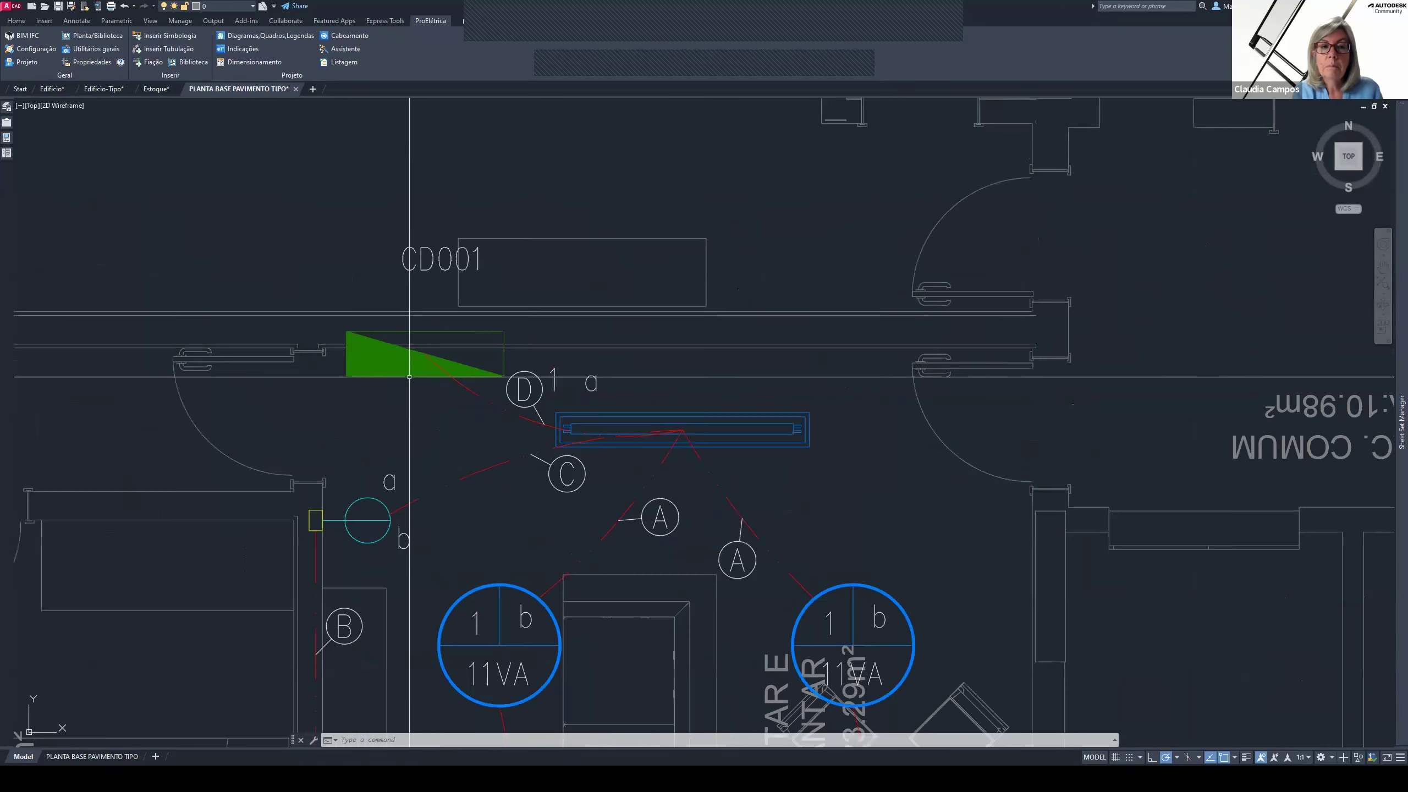
{"action": "double_click", "coordinate": [407, 377]}
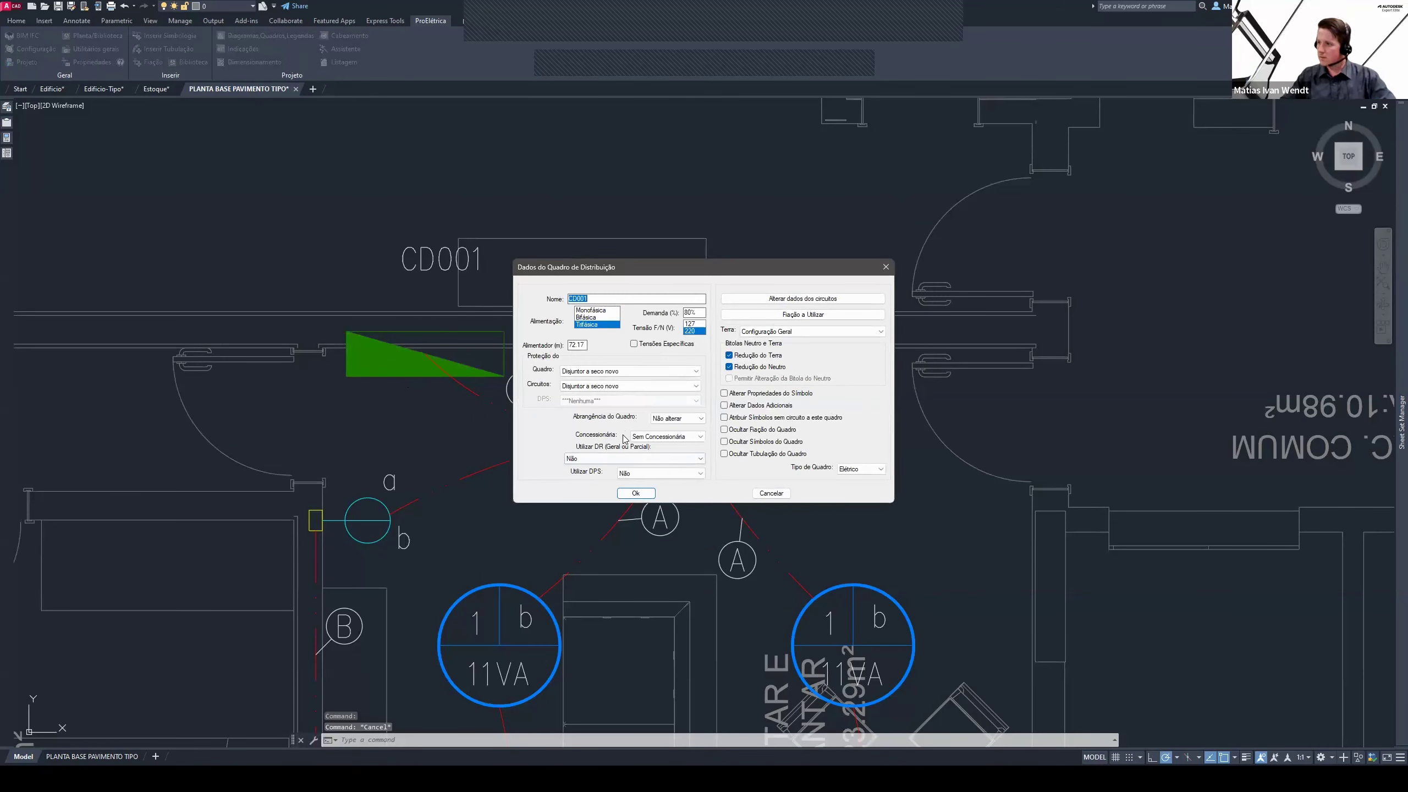
{"action": "left_click", "coordinate": [662, 437]}
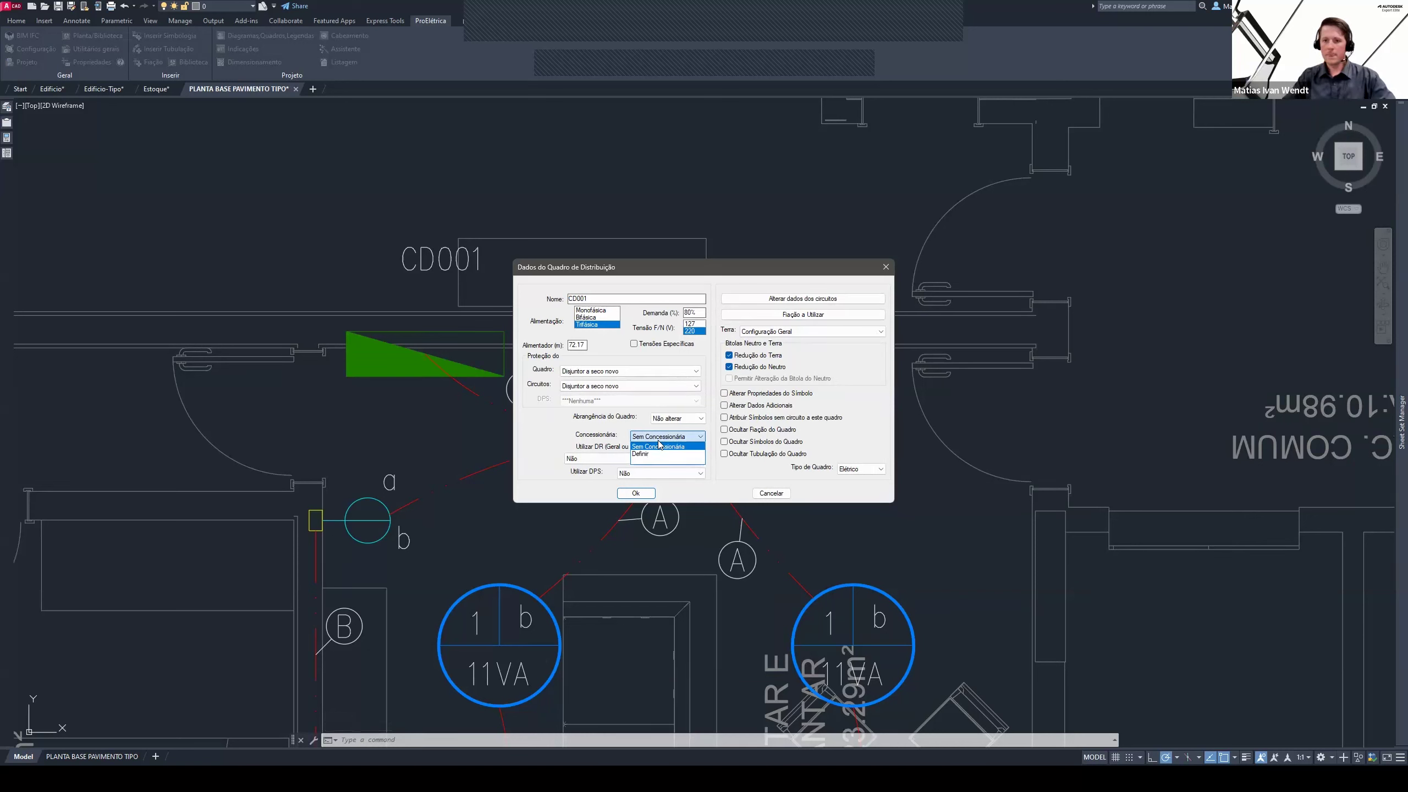
{"action": "left_click", "coordinate": [658, 445]}
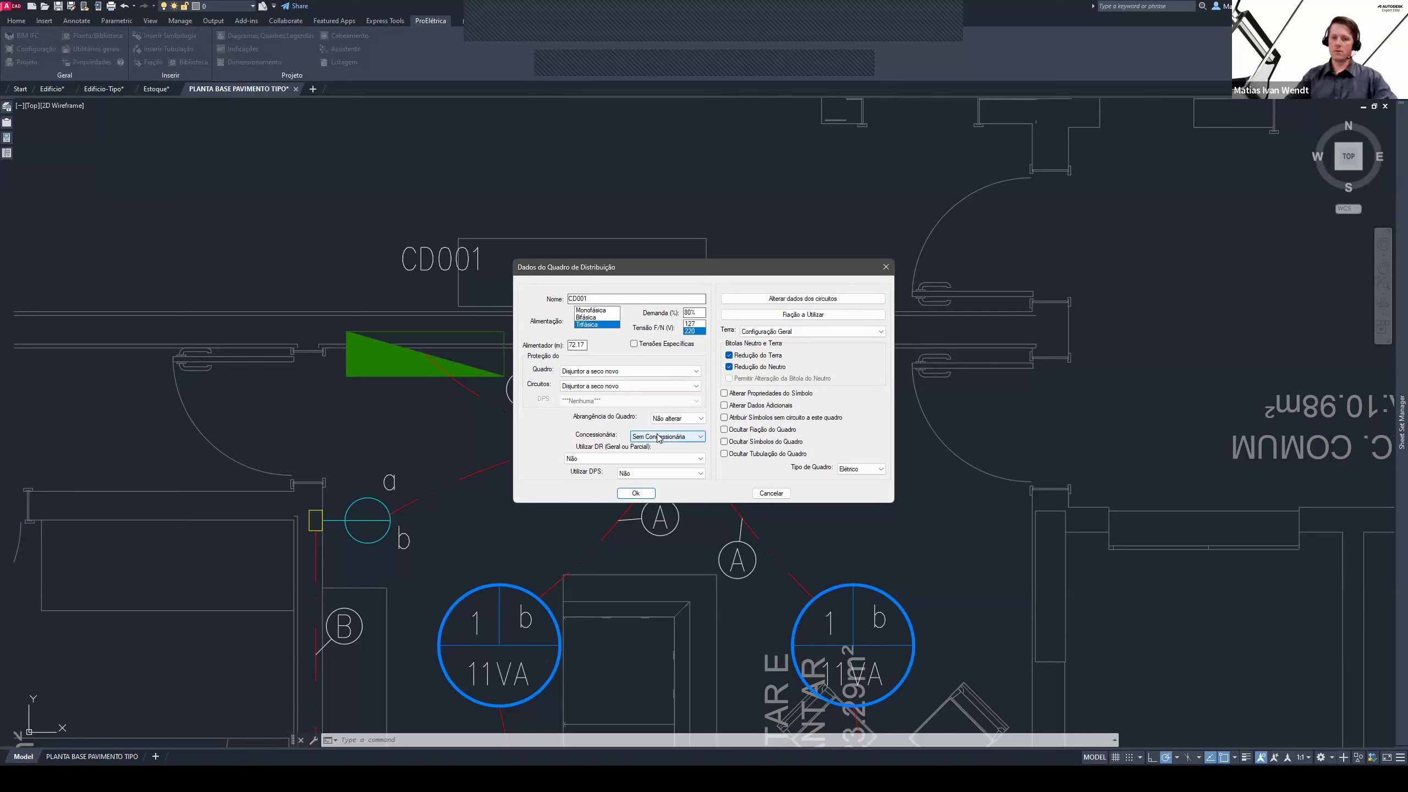
{"action": "left_click", "coordinate": [659, 438]}
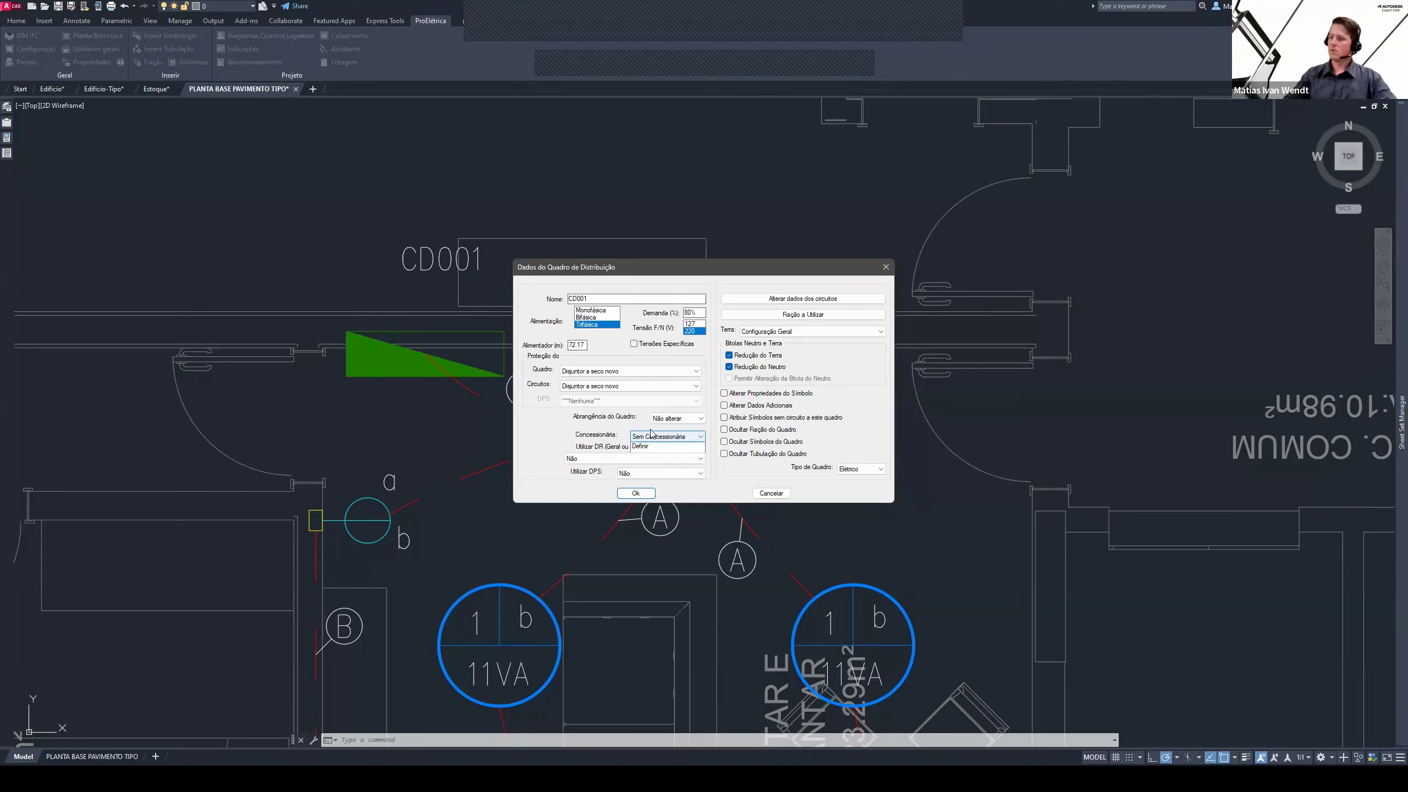
{"action": "left_click", "coordinate": [667, 446]}
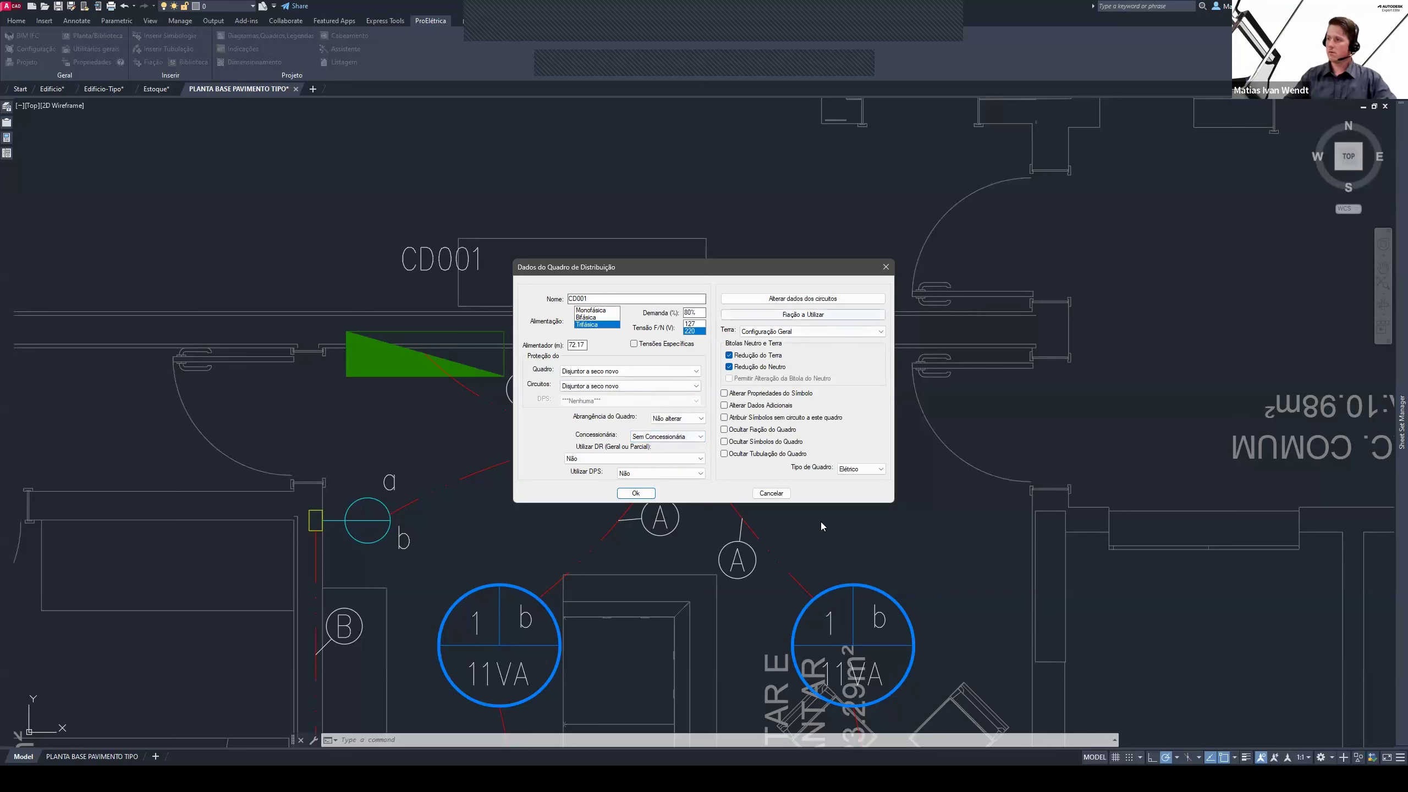
{"action": "left_click", "coordinate": [775, 493]}
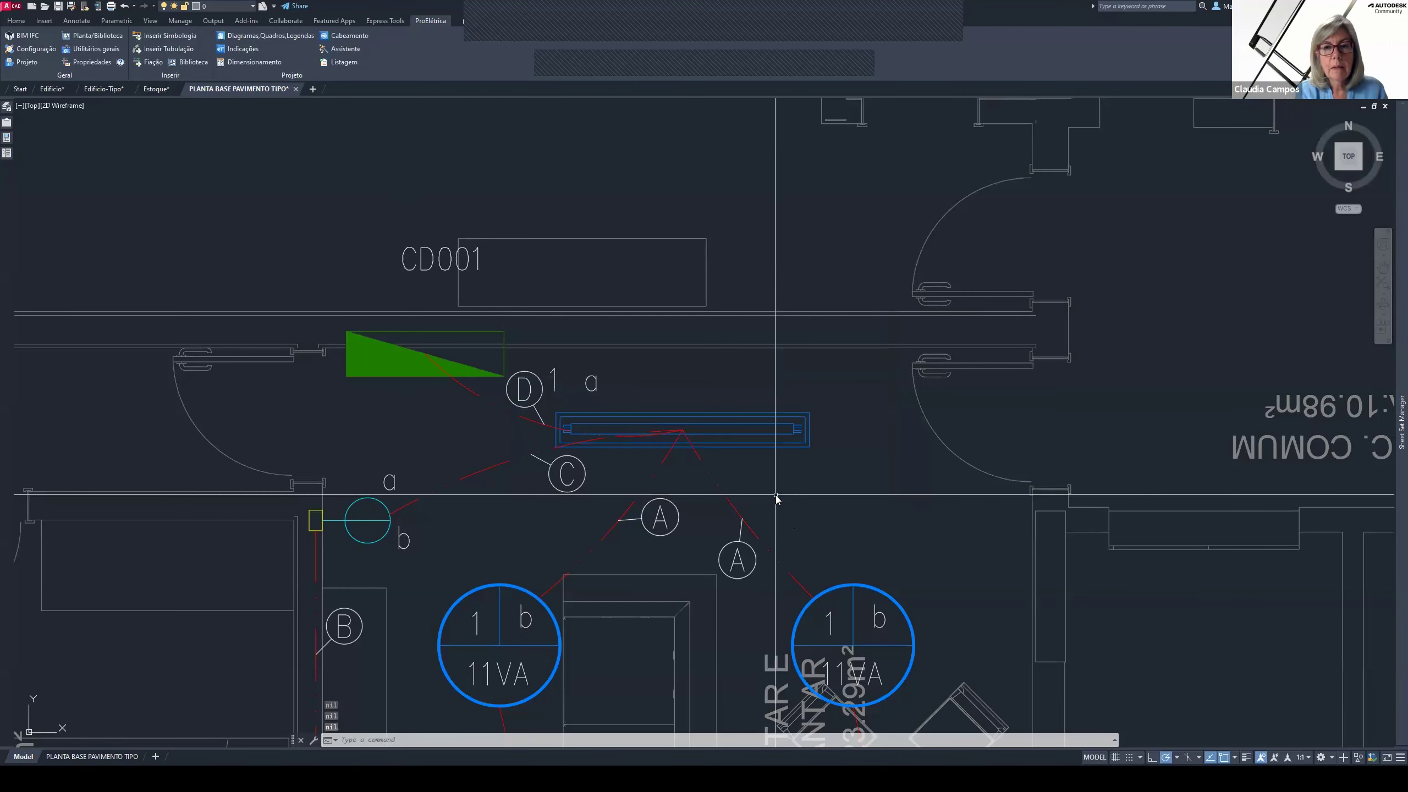
{"action": "left_click", "coordinate": [806, 504]}
{"action": "left_click", "coordinate": [778, 485]}
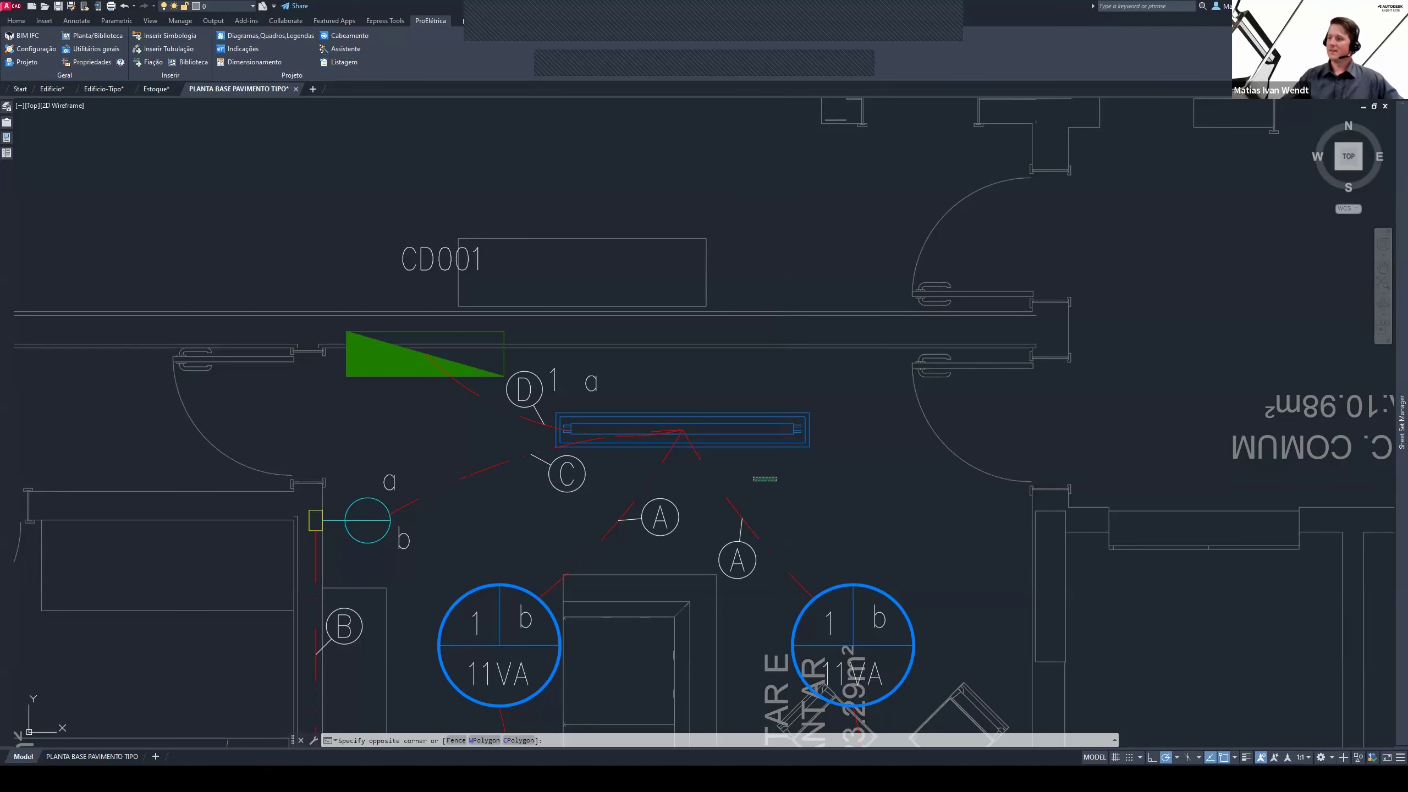
{"action": "left_click", "coordinate": [738, 482]}
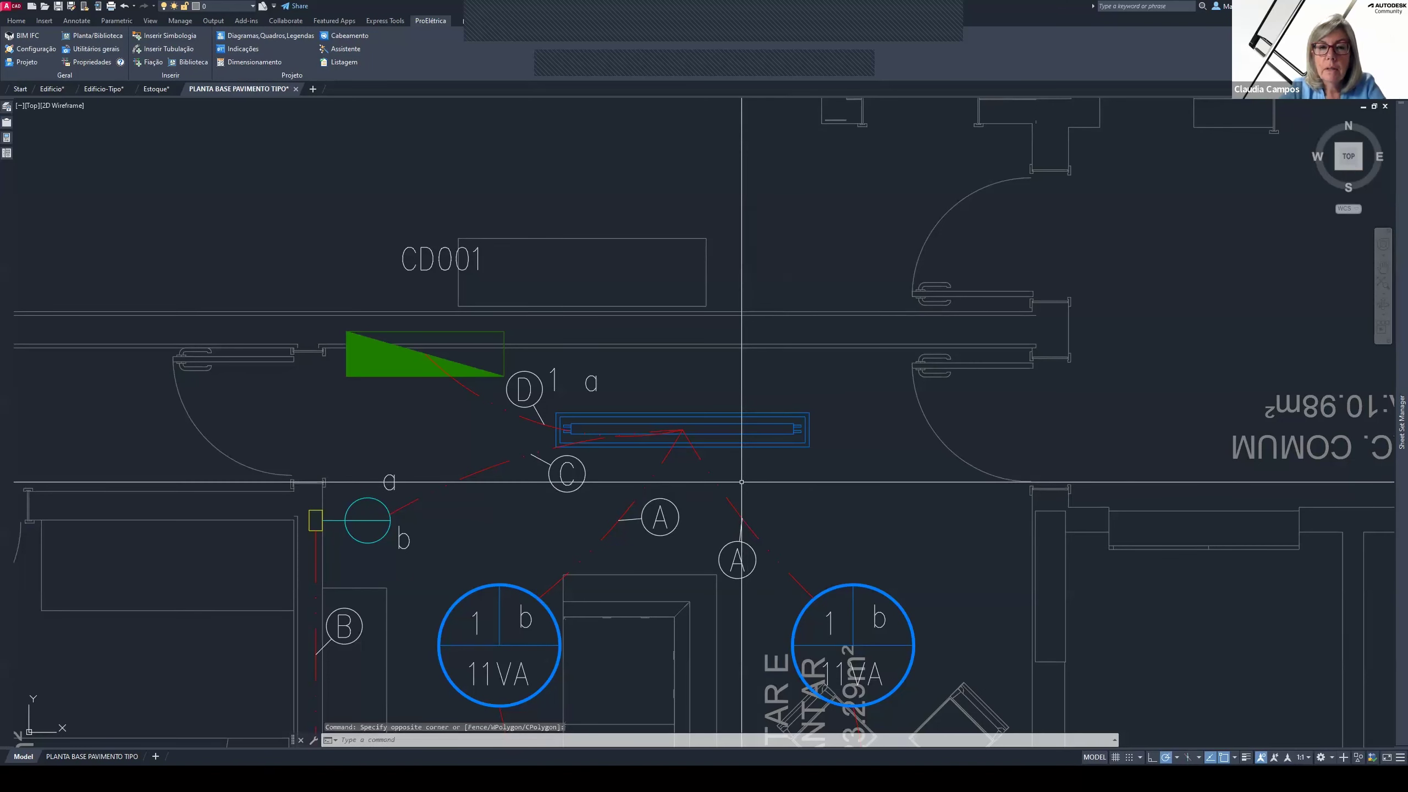
{"action": "key", "text": "alt"}
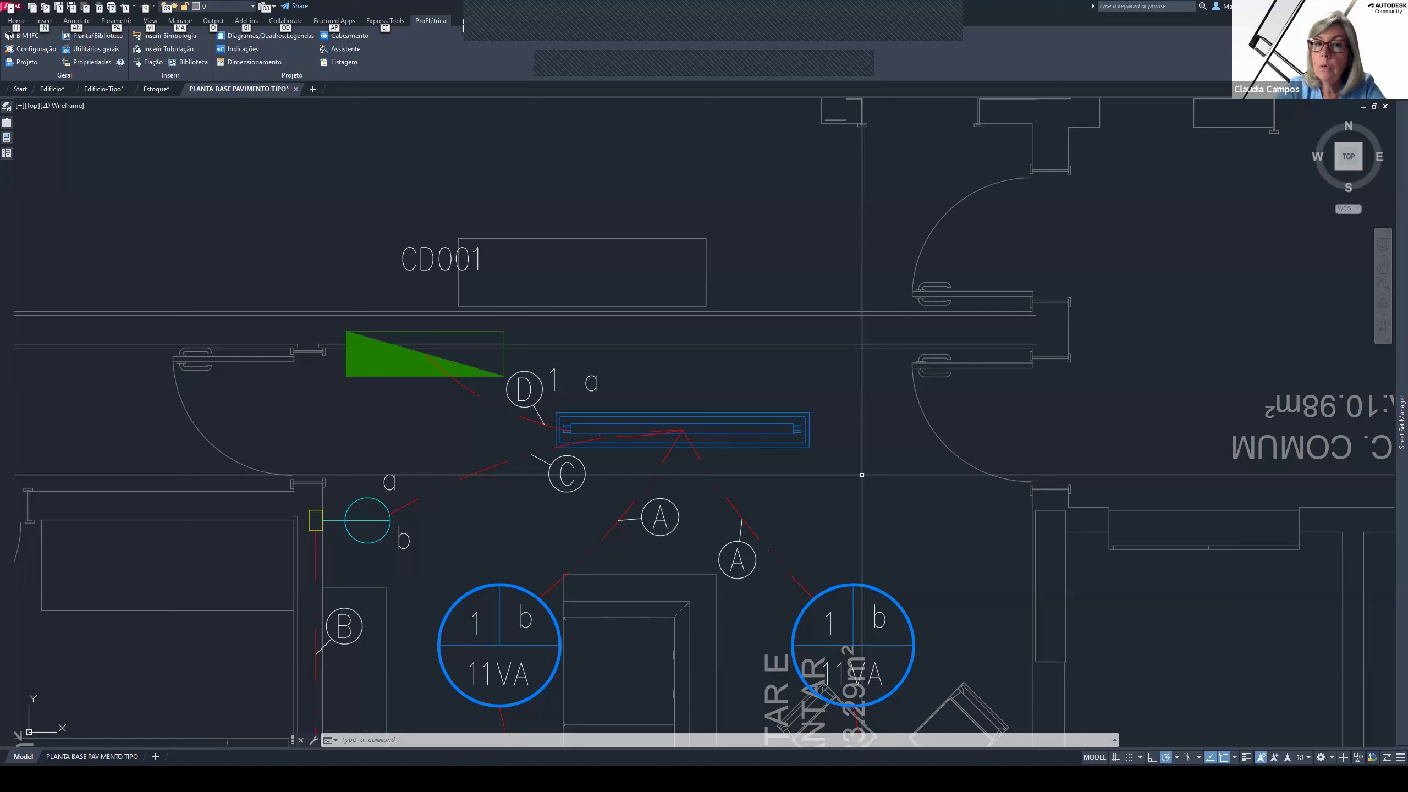
{"action": "key", "text": "alt"}
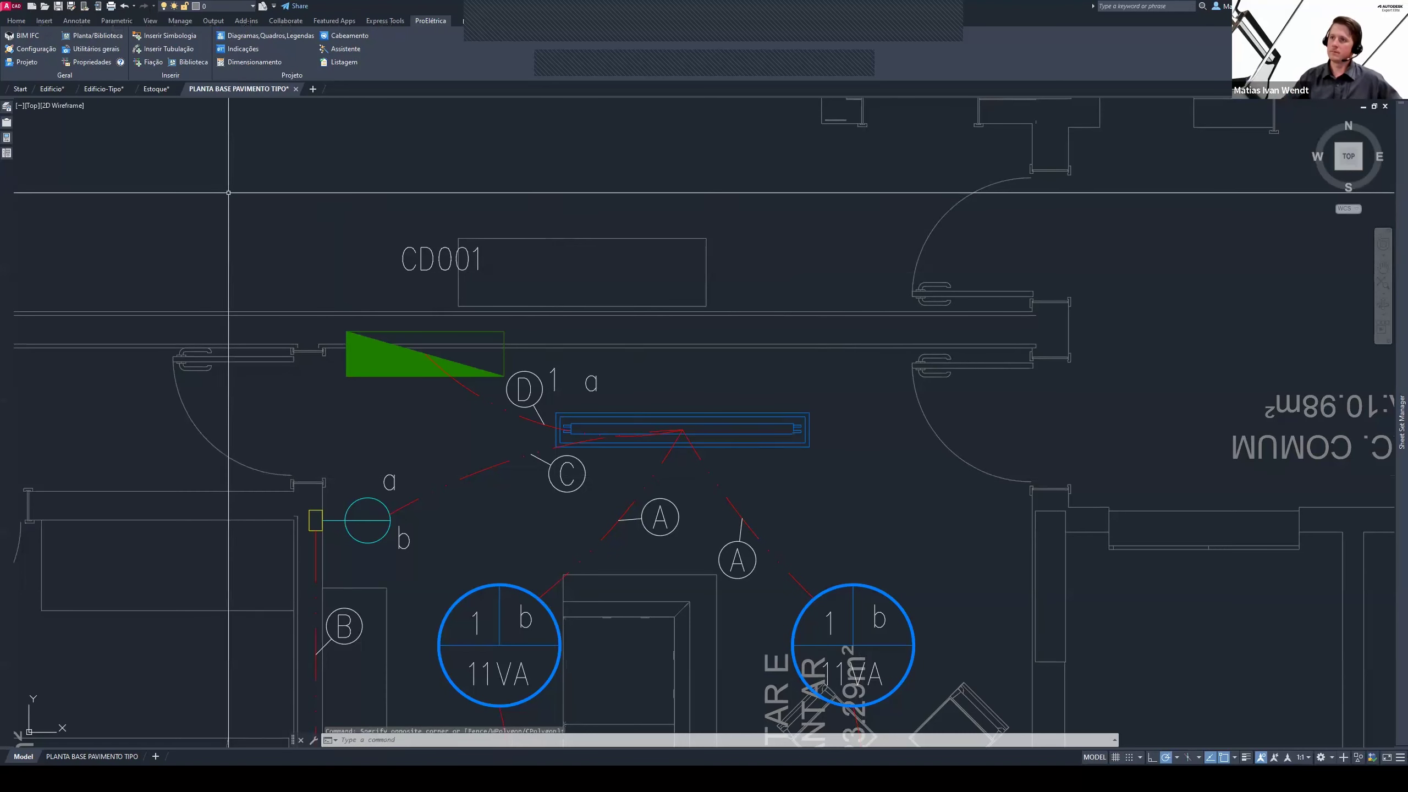
Open the ProElétrica Configuração preferences list and scroll through its settings
{"action": "left_click", "coordinate": [30, 50]}
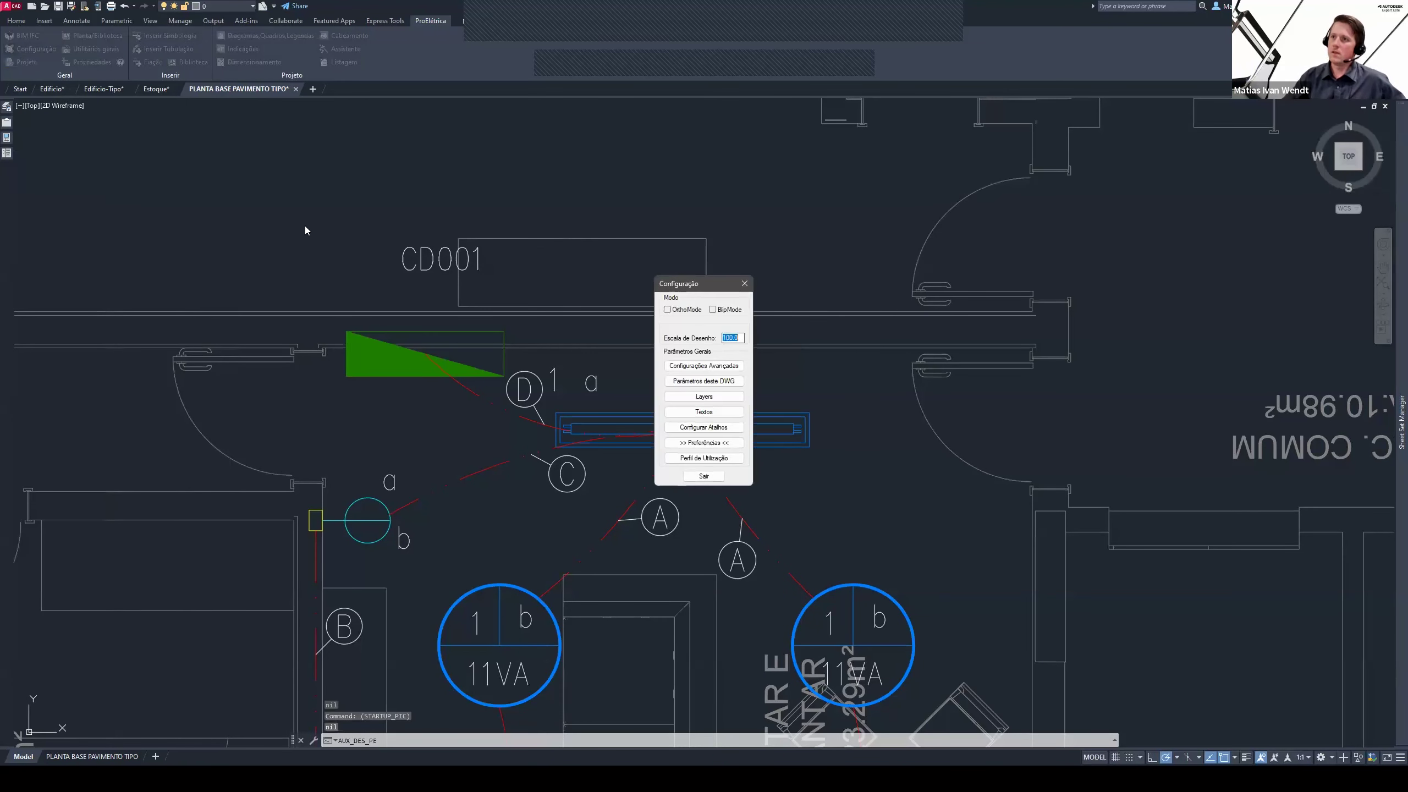
{"action": "left_click", "coordinate": [700, 444]}
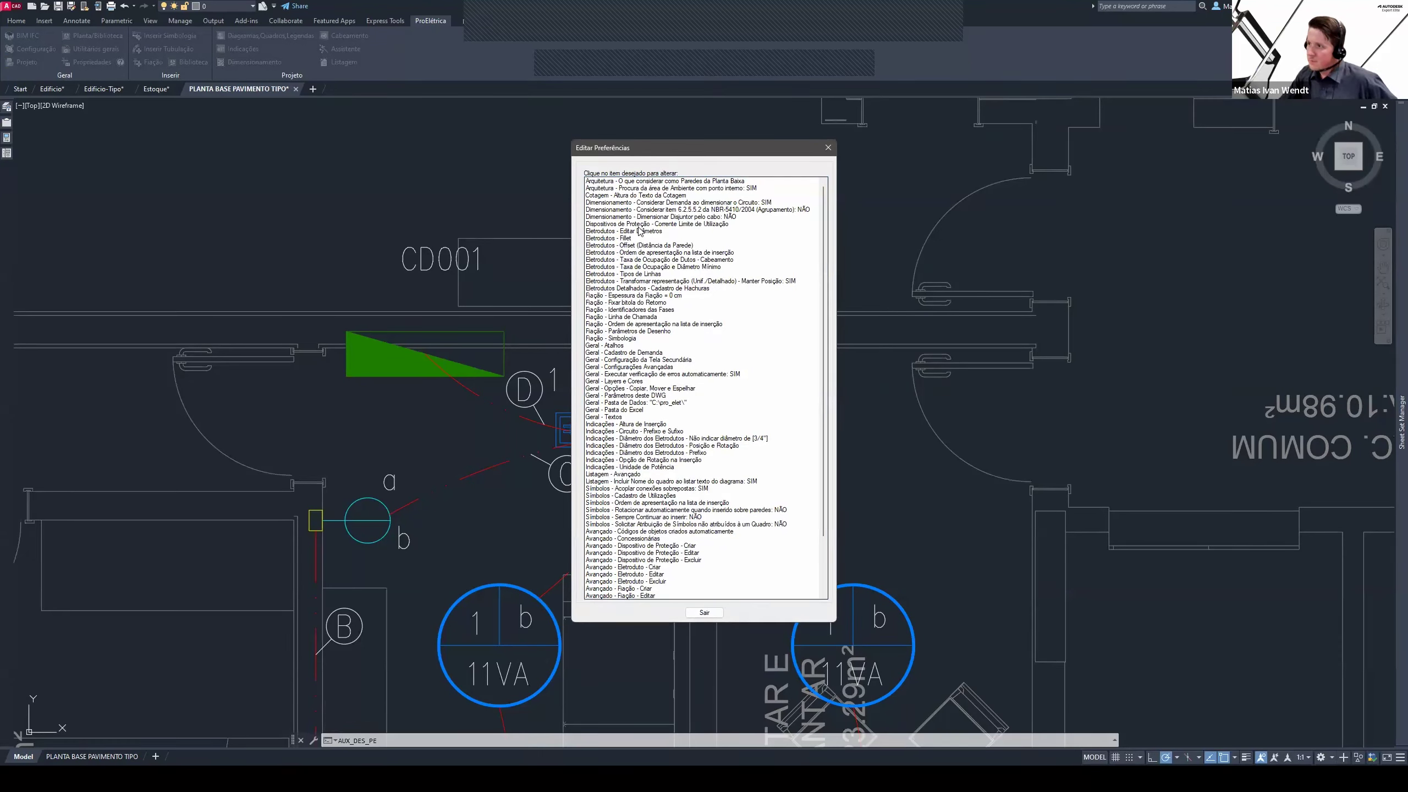
{"action": "scroll", "coordinate": [664, 370], "scroll_direction": "down", "scroll_amount": 3}
{"action": "scroll", "coordinate": [664, 370], "scroll_direction": "down", "scroll_amount": 3}
{"action": "scroll", "coordinate": [637, 579], "scroll_direction": "up", "scroll_amount": 3}
{"action": "scroll", "coordinate": [621, 421], "scroll_direction": "up", "scroll_amount": 3}
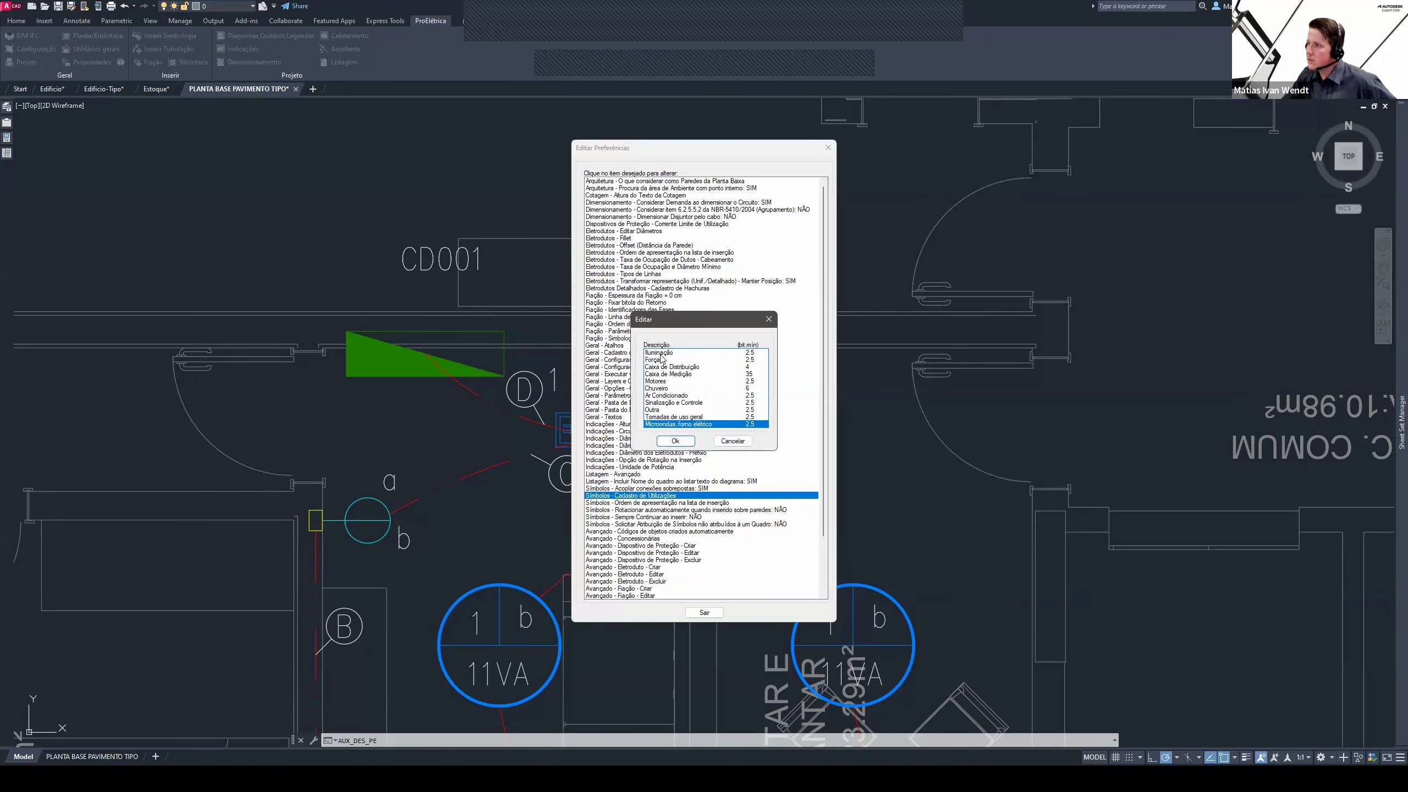
Keep Iluminação's minimum wire gauge at 2.5 and exit the Utilização register
{"action": "left_click", "coordinate": [662, 353]}
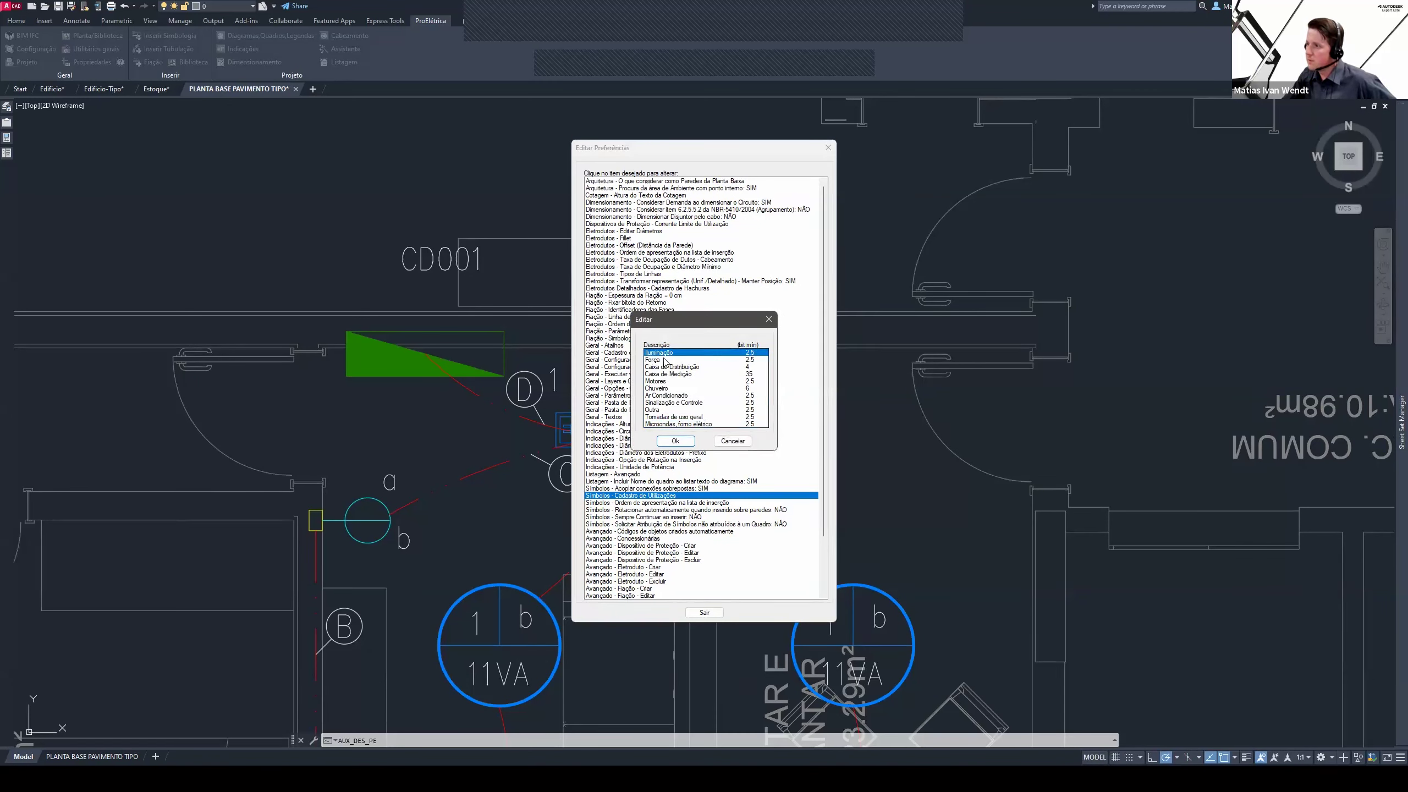
{"action": "left_click", "coordinate": [676, 441]}
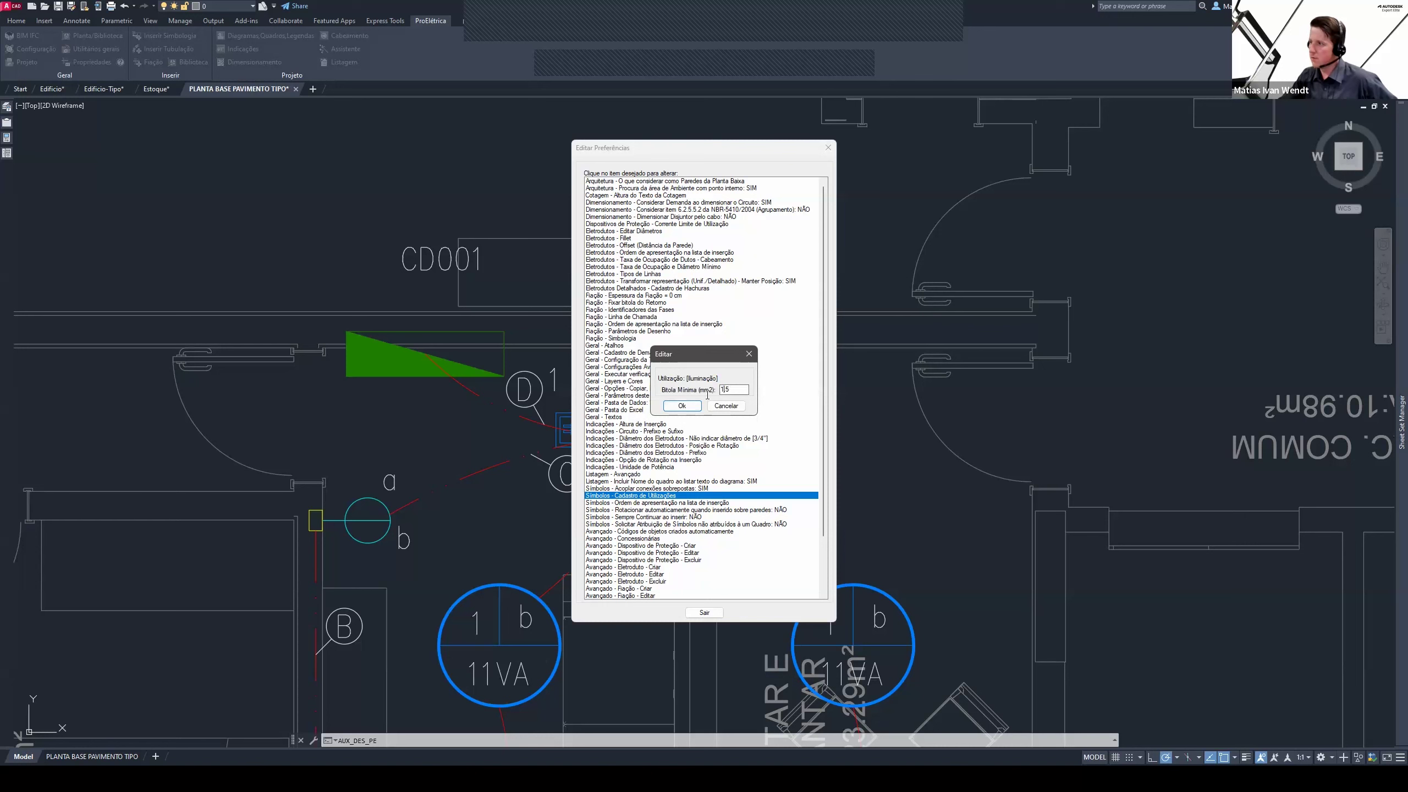
{"action": "left_click", "coordinate": [685, 407]}
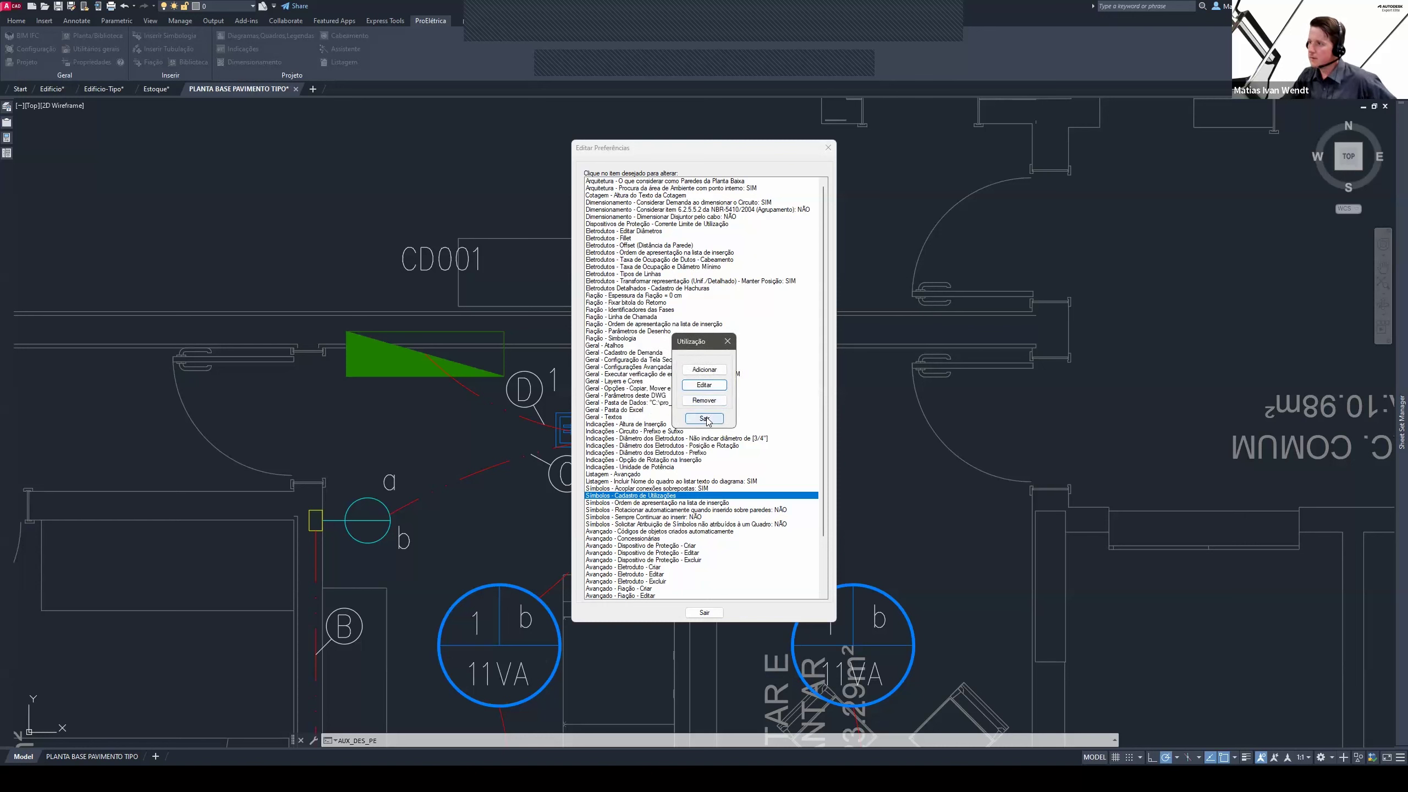
{"action": "left_click", "coordinate": [704, 419]}
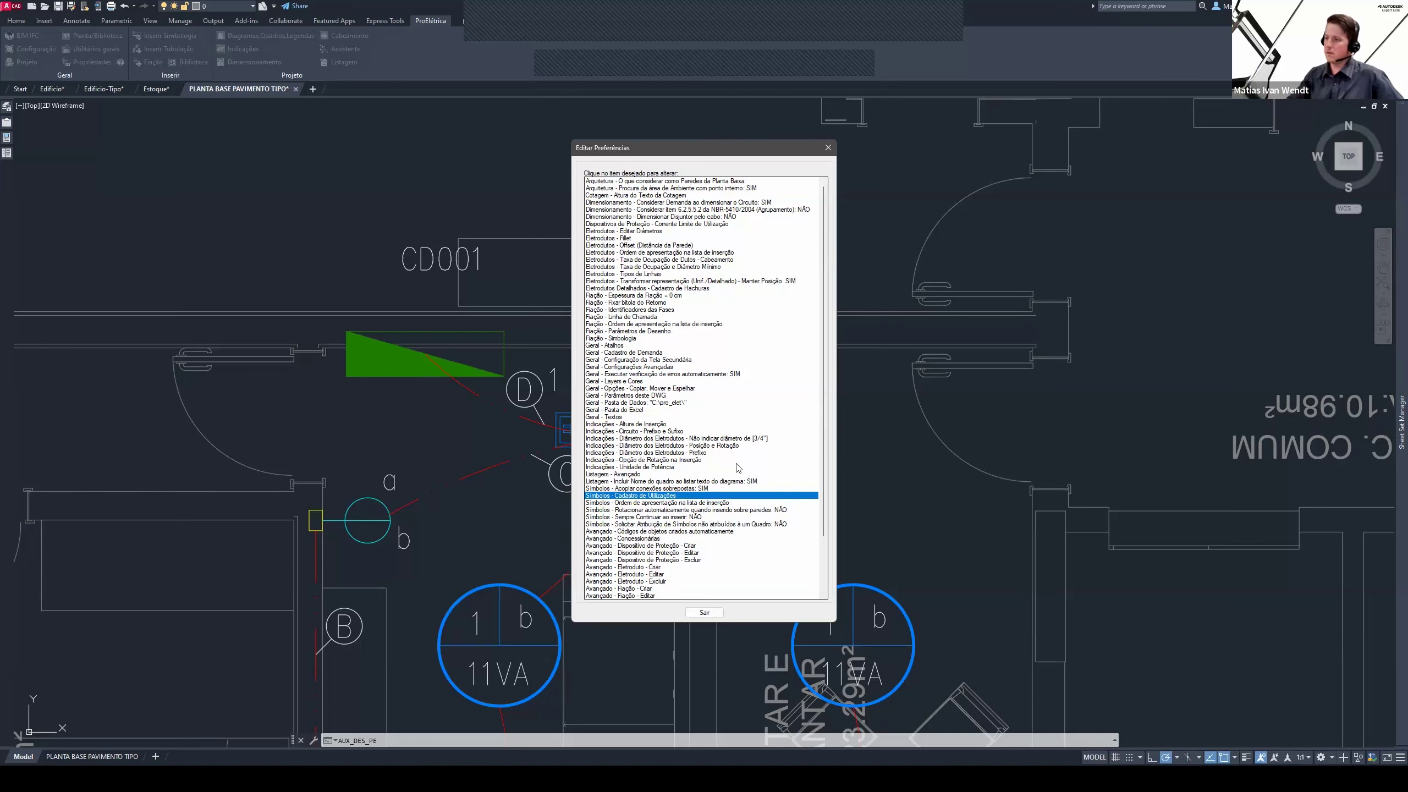
{"action": "left_click", "coordinate": [704, 613]}
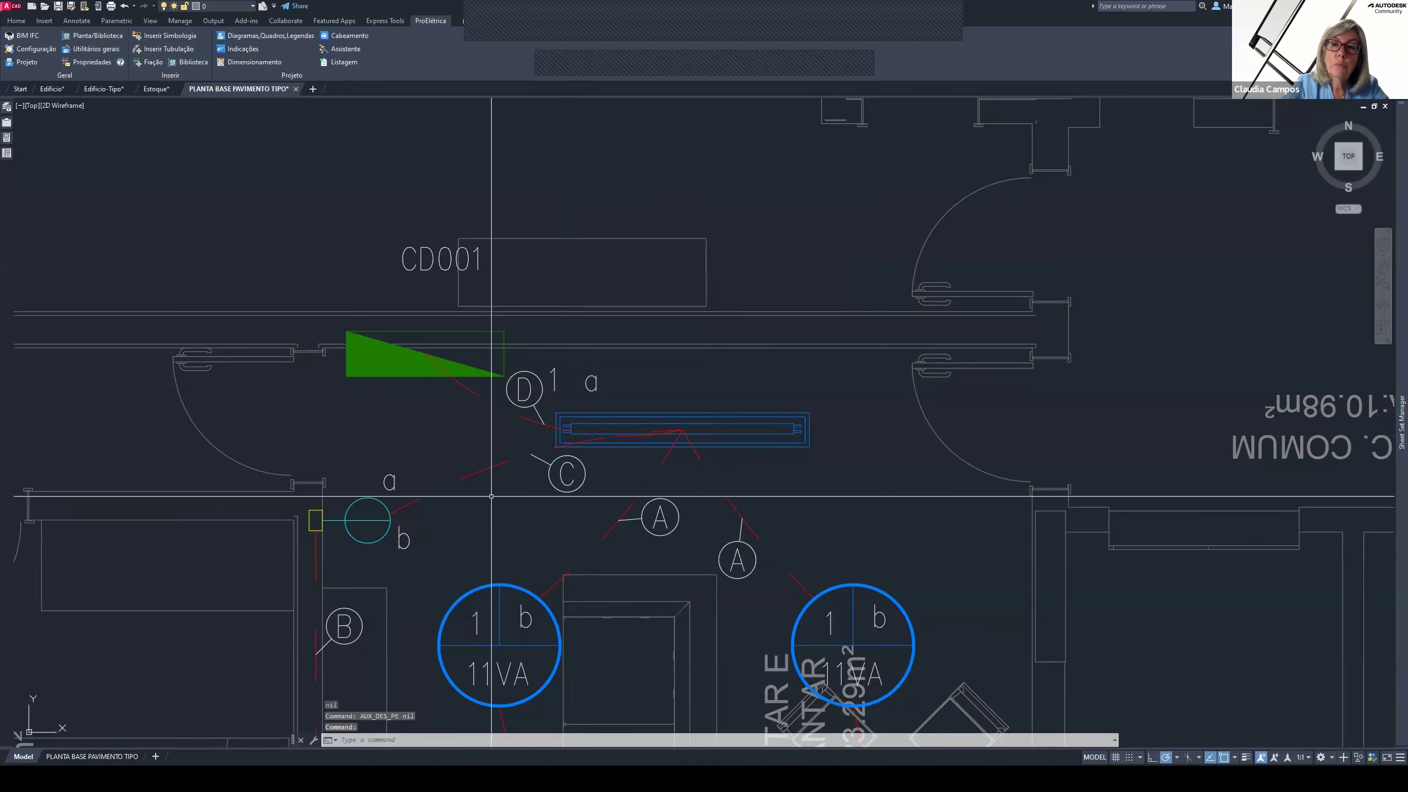
Close Editar Preferências and return to the plan around panel CD001
{"action": "left_click", "coordinate": [367, 419]}
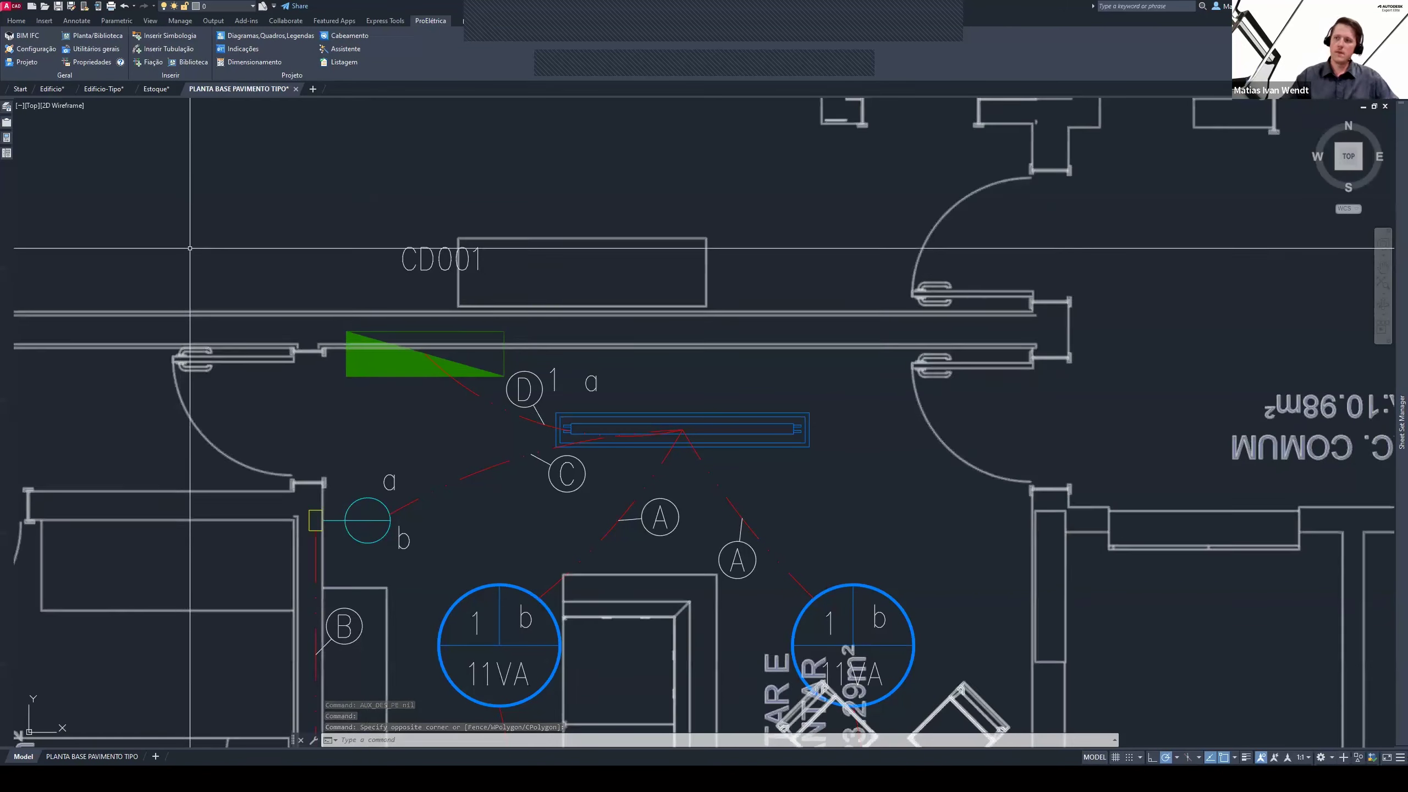
{"action": "left_click", "coordinate": [166, 227]}
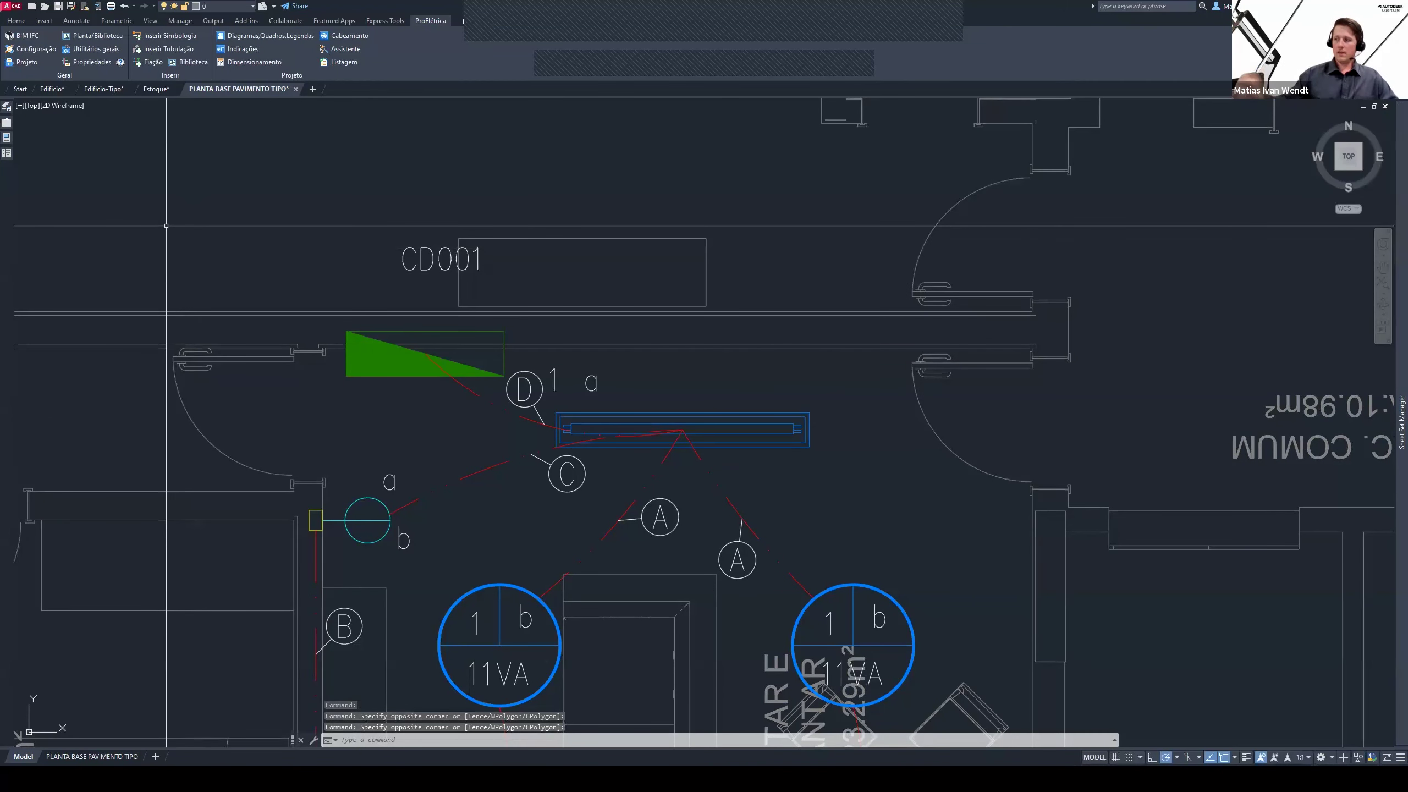